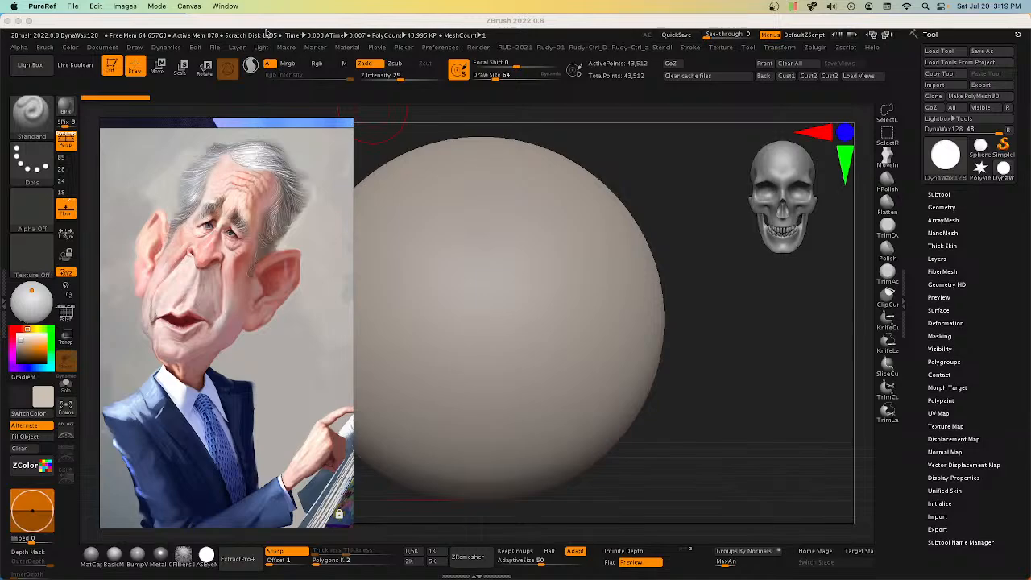
# Step: Look over the whole reference board of portrait photos and caricature drawings
pyautogui.scroll(-5, 261, 272)
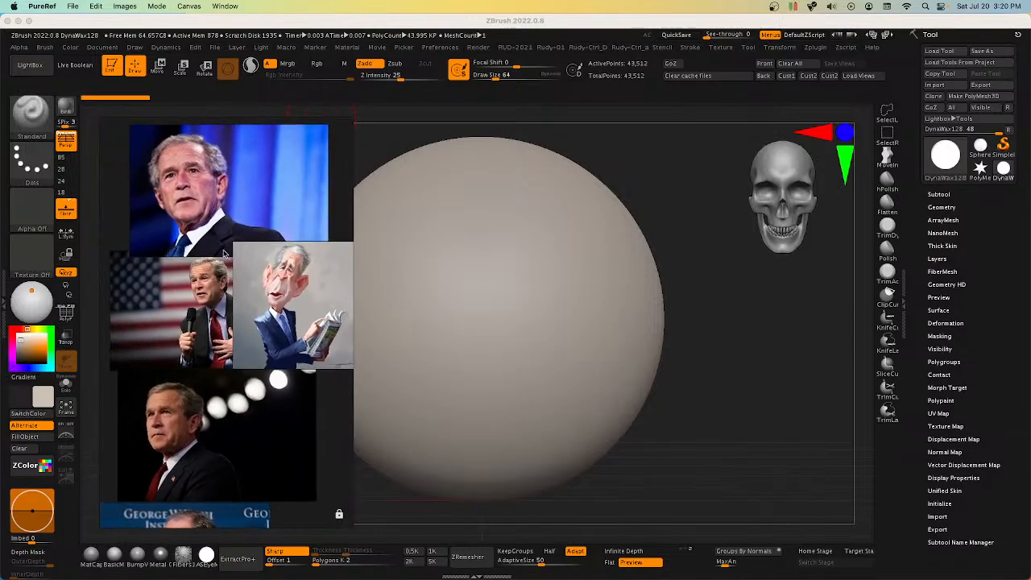
pyautogui.scroll(-4, 274, 298)
pyautogui.scroll(8, 251, 360)
pyautogui.scroll(-6, 251, 360)
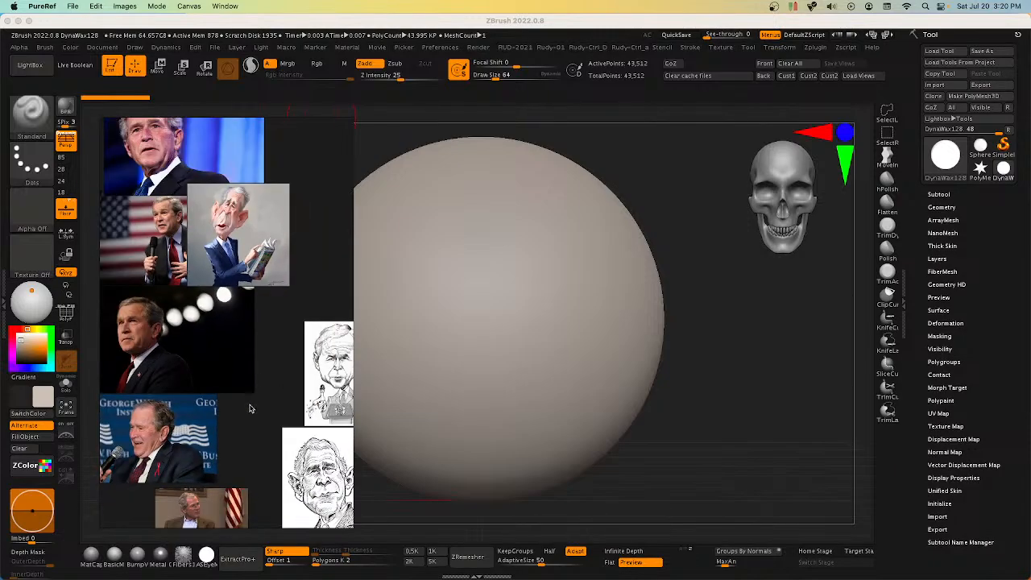
pyautogui.scroll(6, 232, 435)
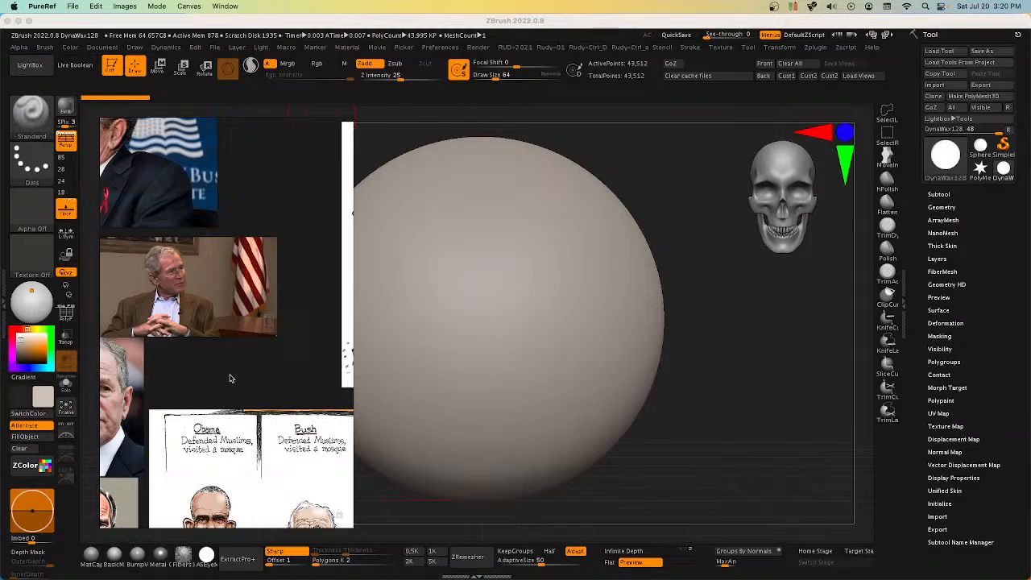
pyautogui.scroll(2, 237, 379)
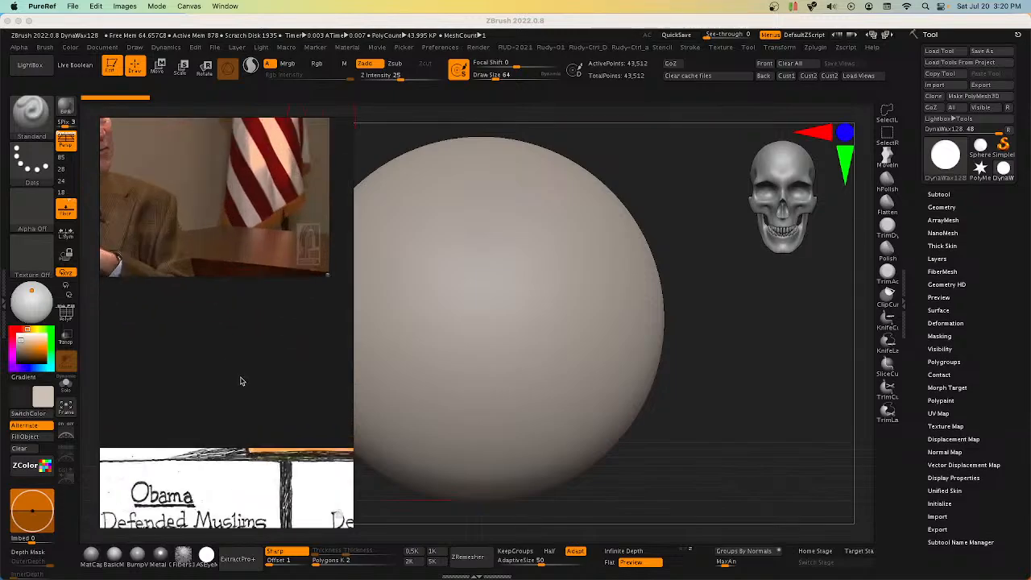
pyautogui.scroll(-5, 239, 375)
pyautogui.moveTo(274, 334); pyautogui.dragTo(191, 376, button='middle')
pyautogui.moveTo(289, 316); pyautogui.dragTo(322, 380, button='middle')
pyautogui.moveTo(222, 306); pyautogui.dragTo(304, 340, button='middle')
pyautogui.moveTo(253, 306); pyautogui.dragTo(269, 340, button='middle')
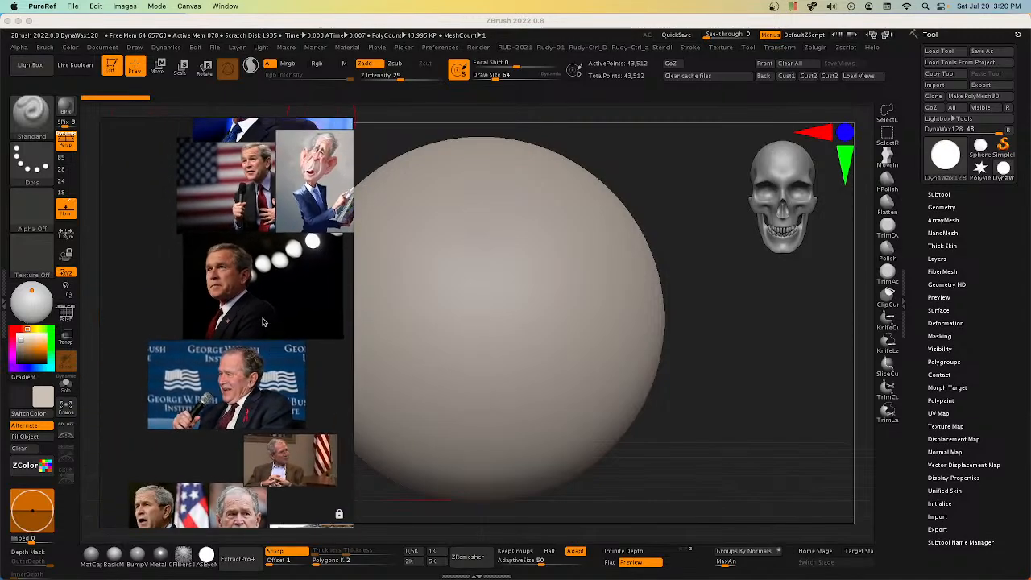
# Step: Examine the face in the black-background photo and the photo in front of the American flag
pyautogui.scroll(4, 249, 377)
pyautogui.scroll(-3, 231, 353)
pyautogui.moveTo(212, 214); pyautogui.dragTo(212, 396, button='middle')
pyautogui.scroll(3, 218, 280)
pyautogui.scroll(-4, 211, 396)
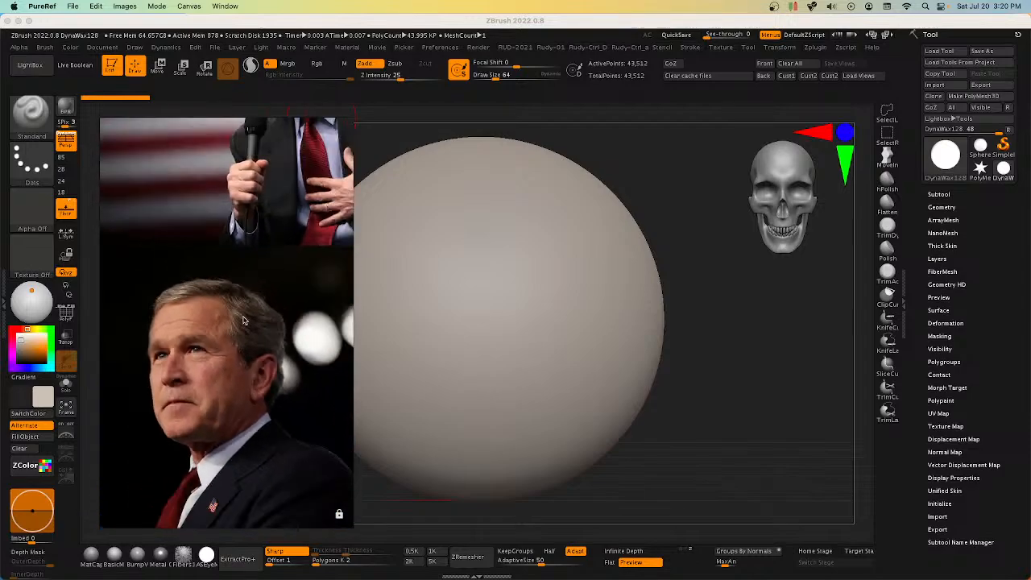
pyautogui.moveTo(315, 259); pyautogui.dragTo(269, 300, button='middle')
pyautogui.scroll(2, 270, 299)
pyautogui.scroll(2, 269, 300)
pyautogui.scroll(-2, 270, 298)
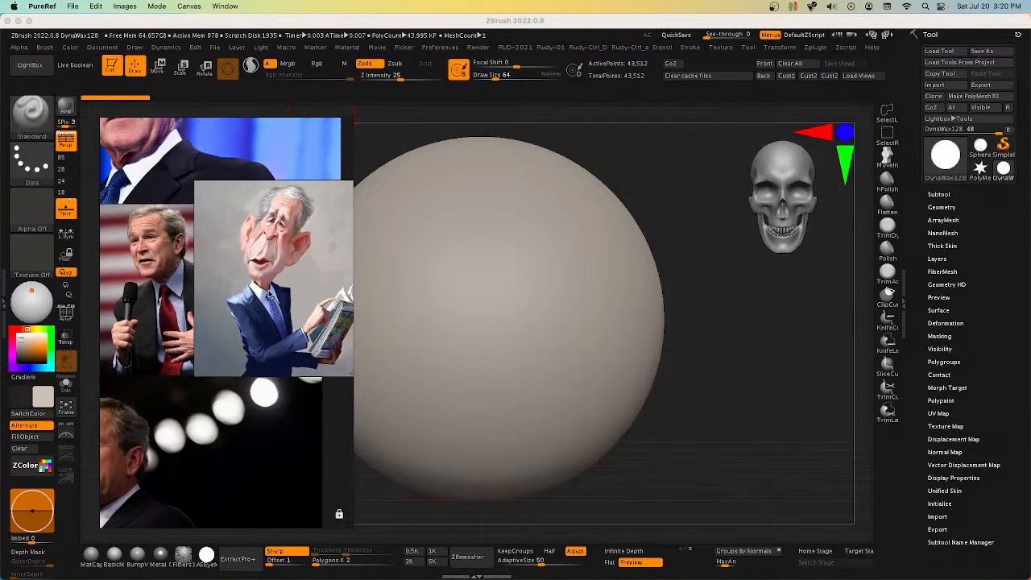
pyautogui.scroll(3, 284, 251)
pyautogui.scroll(-3, 207, 247)
pyautogui.moveTo(124, 268); pyautogui.dragTo(231, 288, button='middle')
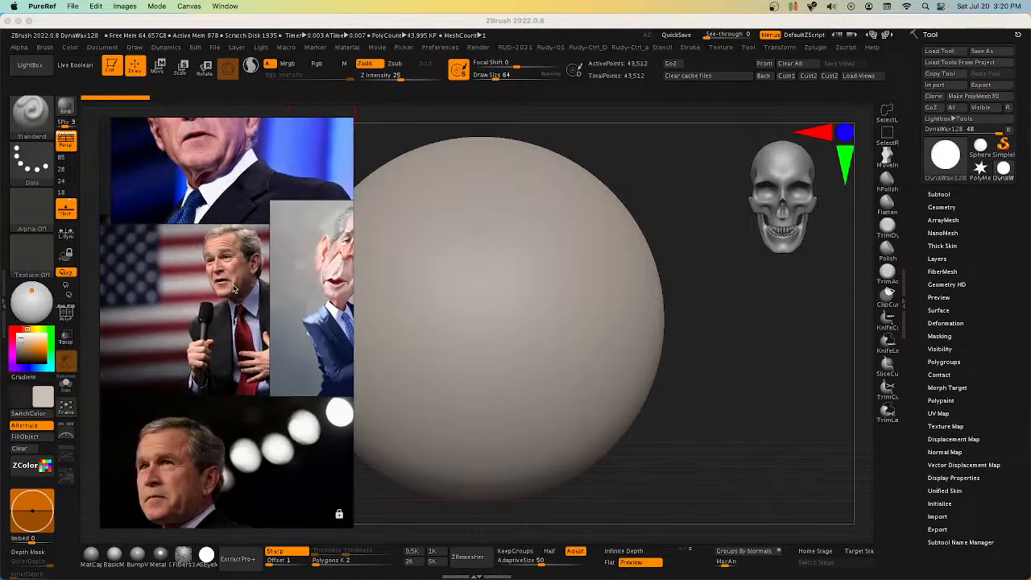
# Step: Compare the blue-background portrait and the flag photo with the painted caricature
pyautogui.scroll(4, 230, 288)
pyautogui.scroll(-6, 232, 279)
pyautogui.moveTo(296, 284); pyautogui.dragTo(231, 318, button='middle')
pyautogui.scroll(-2, 234, 319)
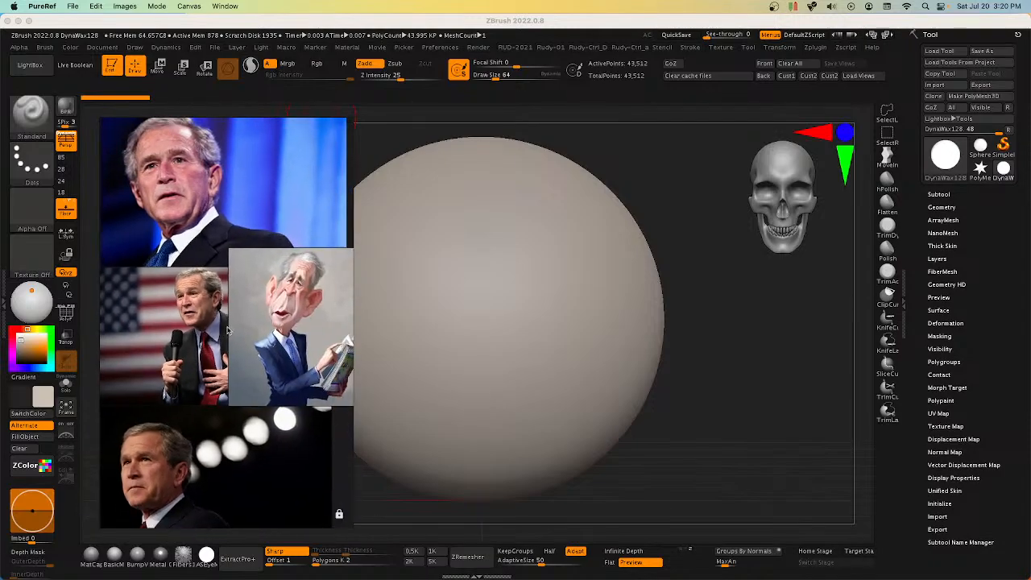
pyautogui.scroll(2, 243, 317)
pyautogui.moveTo(287, 299); pyautogui.dragTo(231, 372, button='middle')
pyautogui.scroll(3, 129, 388)
pyautogui.scroll(-5, 140, 297)
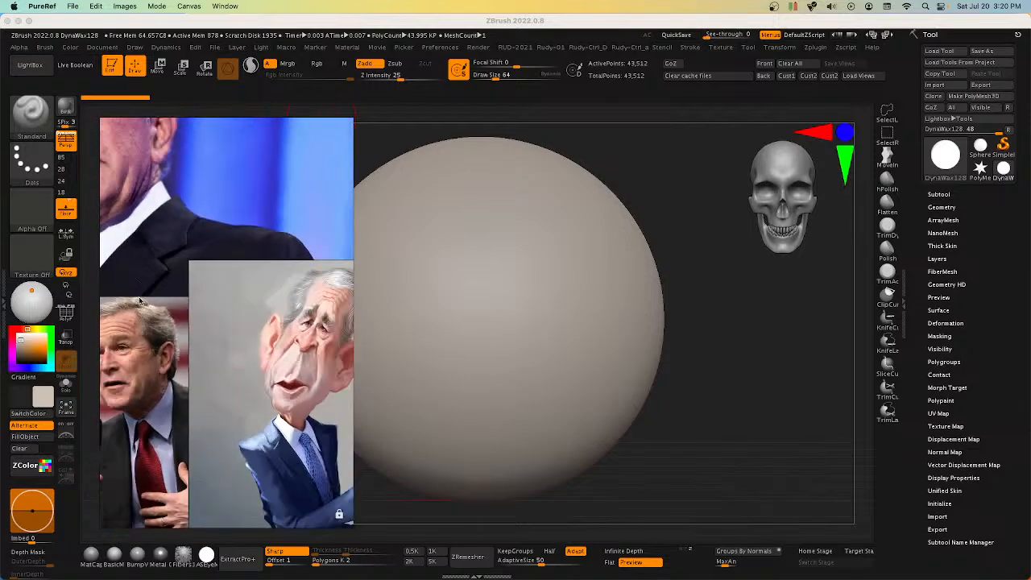
pyautogui.moveTo(152, 288); pyautogui.dragTo(212, 302, button='middle')
pyautogui.scroll(2, 200, 278)
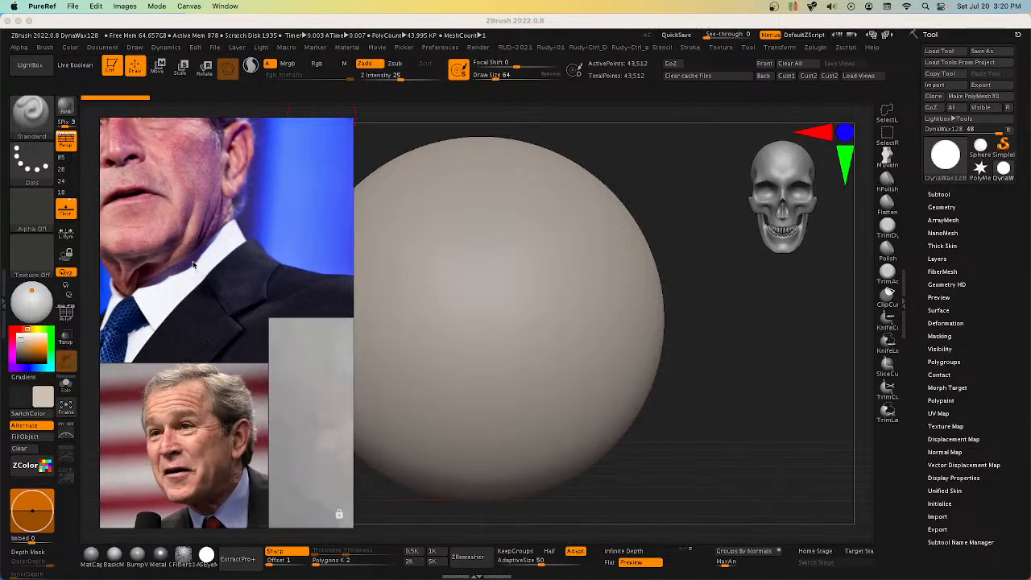
pyautogui.scroll(-8, 194, 266)
pyautogui.moveTo(250, 393); pyautogui.dragTo(248, 295, button='middle')
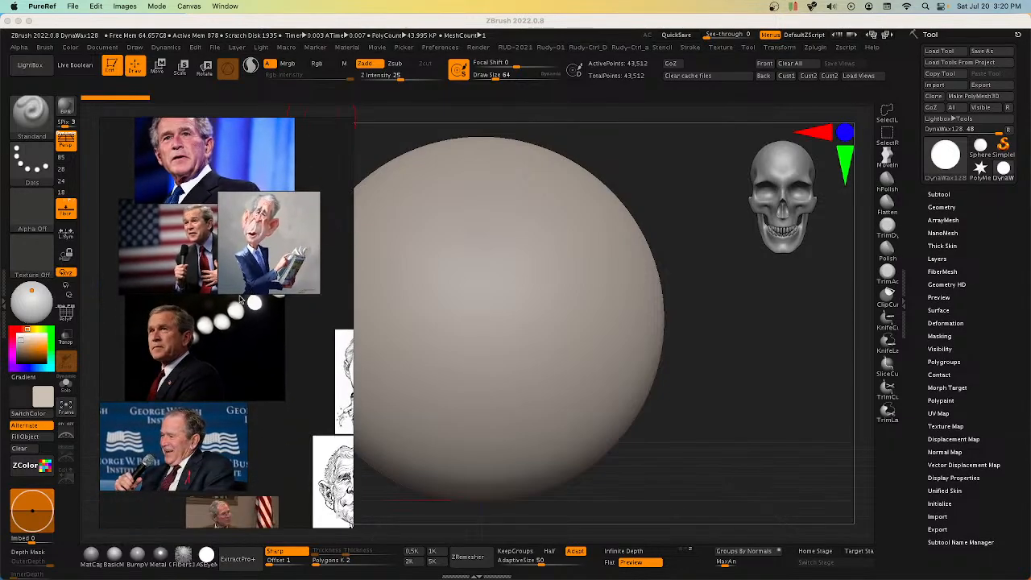
# Step: Study the nose, eyes and ear in the black-background portrait up close
pyautogui.scroll(4, 238, 305)
pyautogui.scroll(-2, 225, 330)
pyautogui.scroll(2, 215, 354)
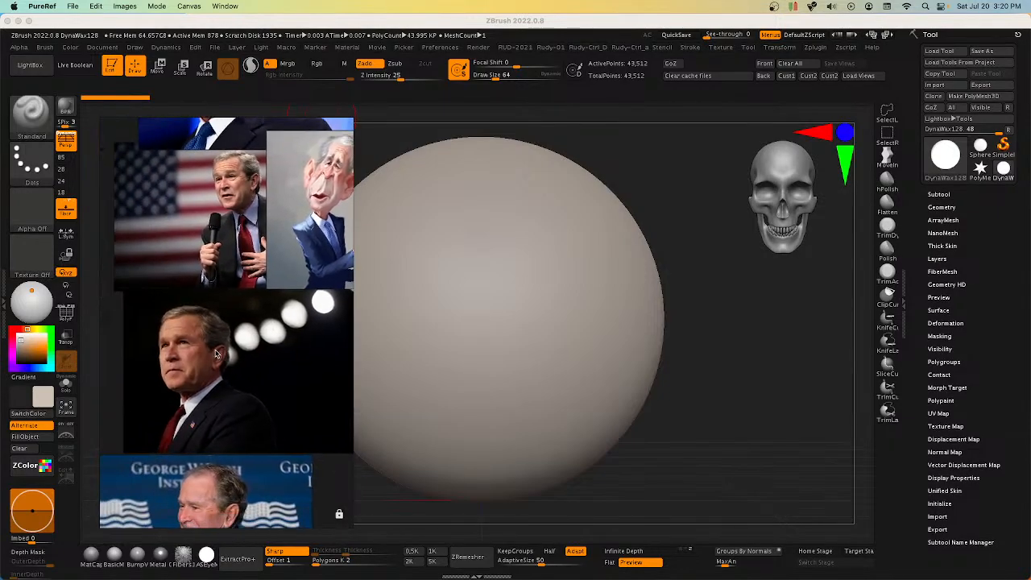
pyautogui.scroll(5, 182, 360)
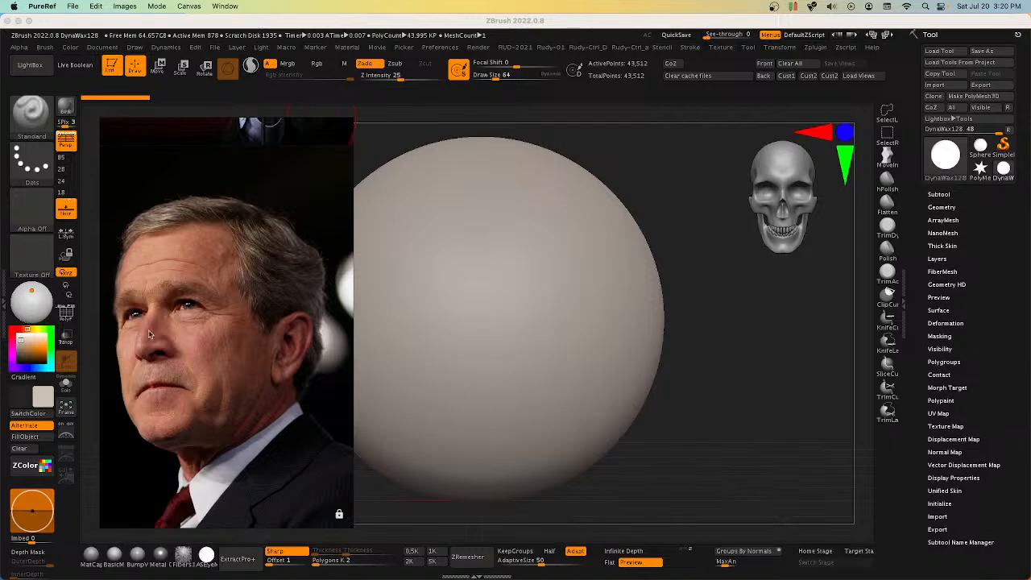
pyautogui.scroll(-3, 207, 343)
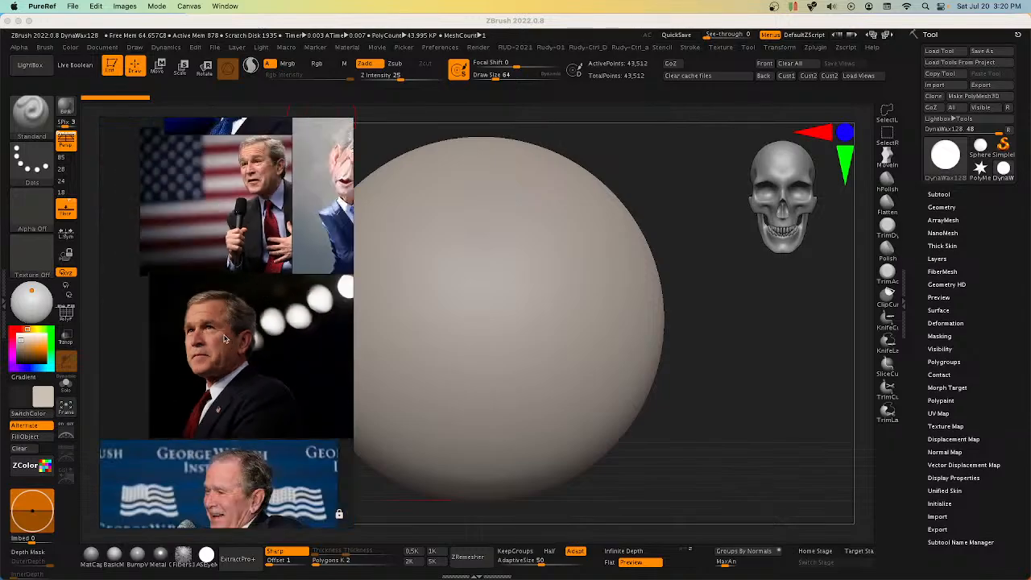
# Step: Examine the exaggerated head of the painted caricature, keeping the head and blue suit framed as the reference
pyautogui.moveTo(295, 264); pyautogui.dragTo(220, 355, button='middle')
pyautogui.scroll(4, 297, 275)
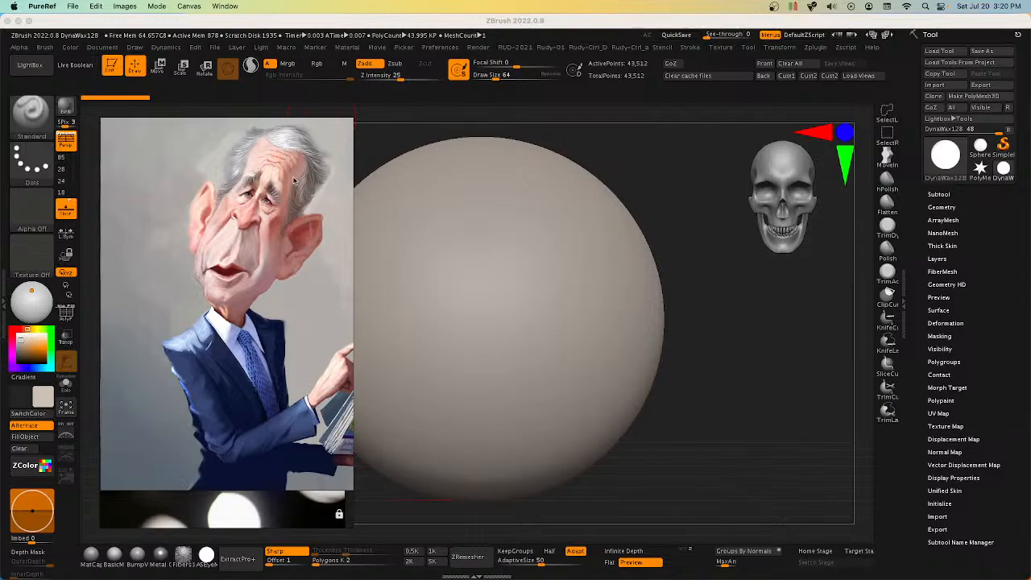
pyautogui.scroll(-2, 295, 183)
pyautogui.scroll(2, 288, 204)
pyautogui.scroll(3, 292, 208)
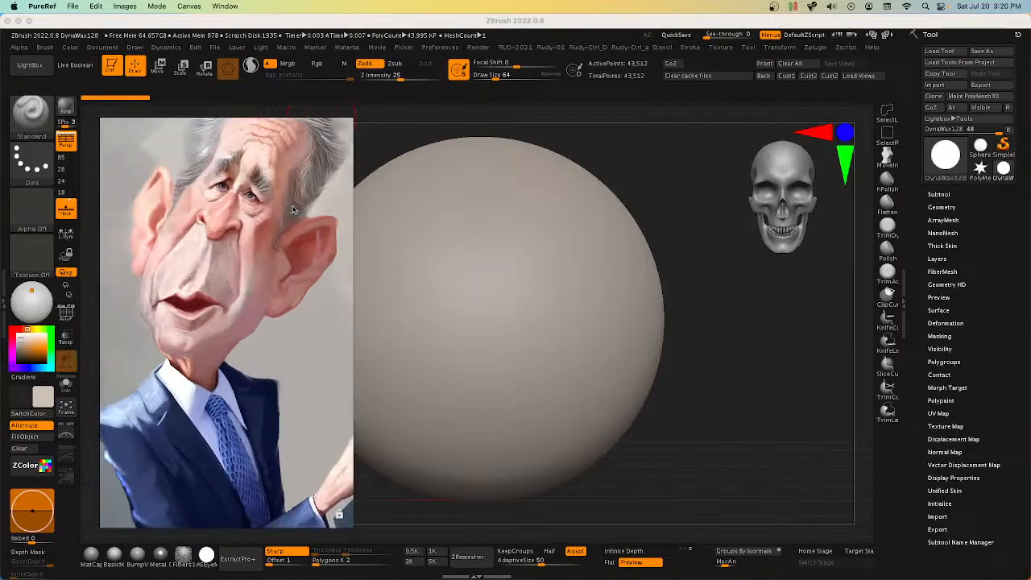
pyautogui.scroll(-2, 294, 207)
pyautogui.scroll(2, 296, 208)
pyautogui.scroll(-3, 297, 214)
pyautogui.moveTo(296, 217); pyautogui.dragTo(284, 242, button='middle')
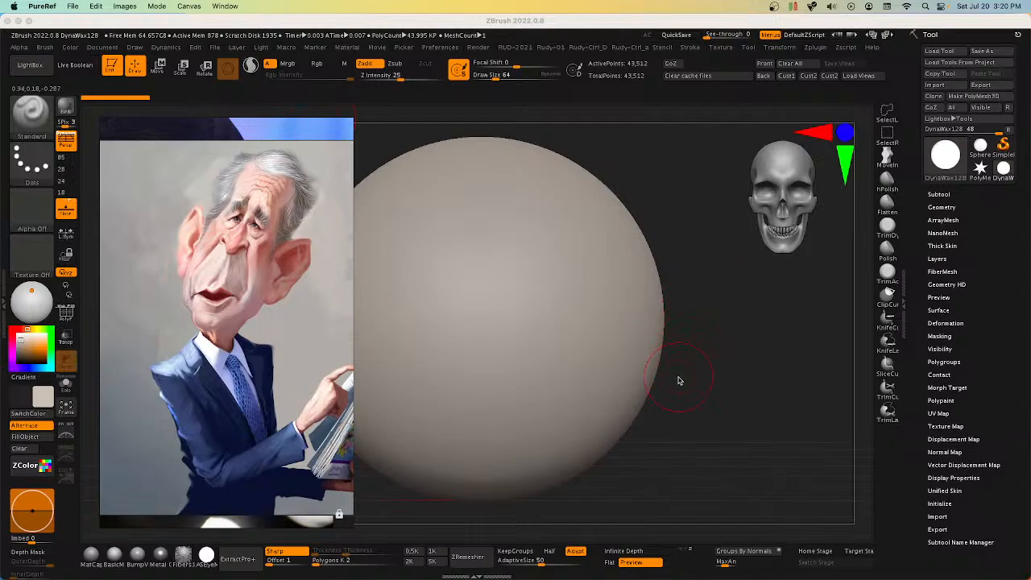
# Step: Set the PureRef reference window to stay always on top, with ZBrush active again
pyautogui.click(710, 350)
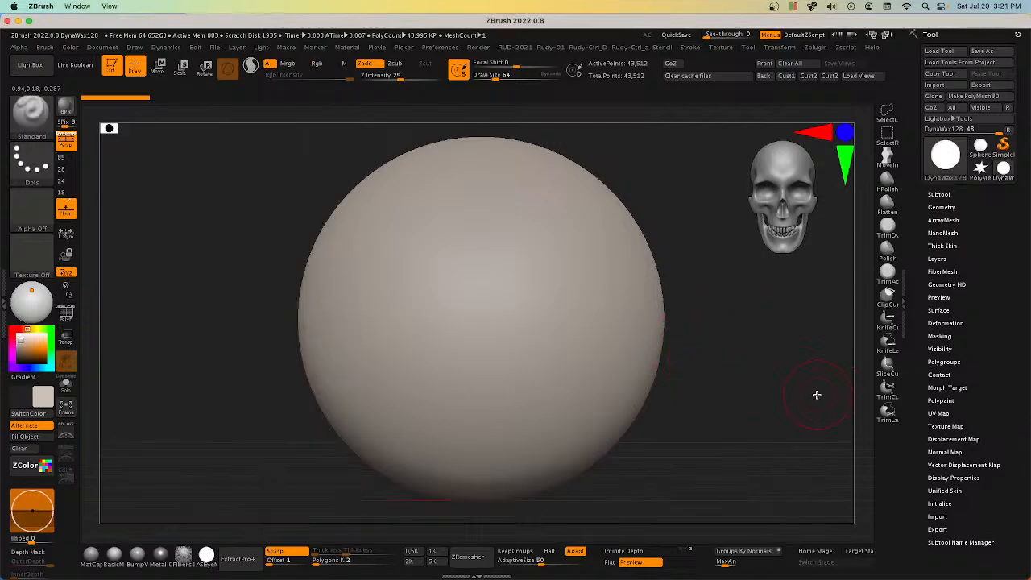
pyautogui.moveTo(2, 578)
pyautogui.click(149, 347)
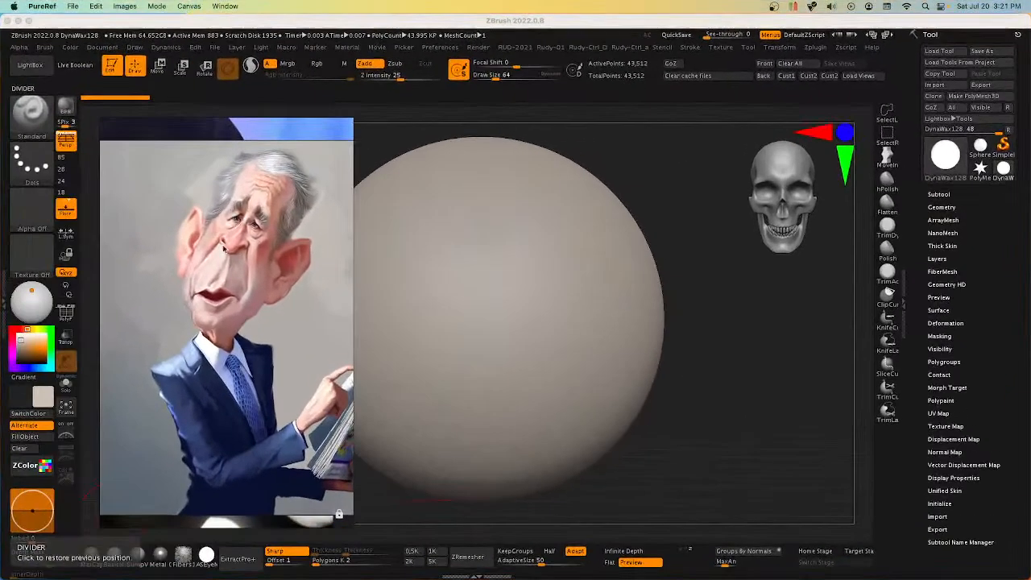
pyautogui.rightClick(247, 207)
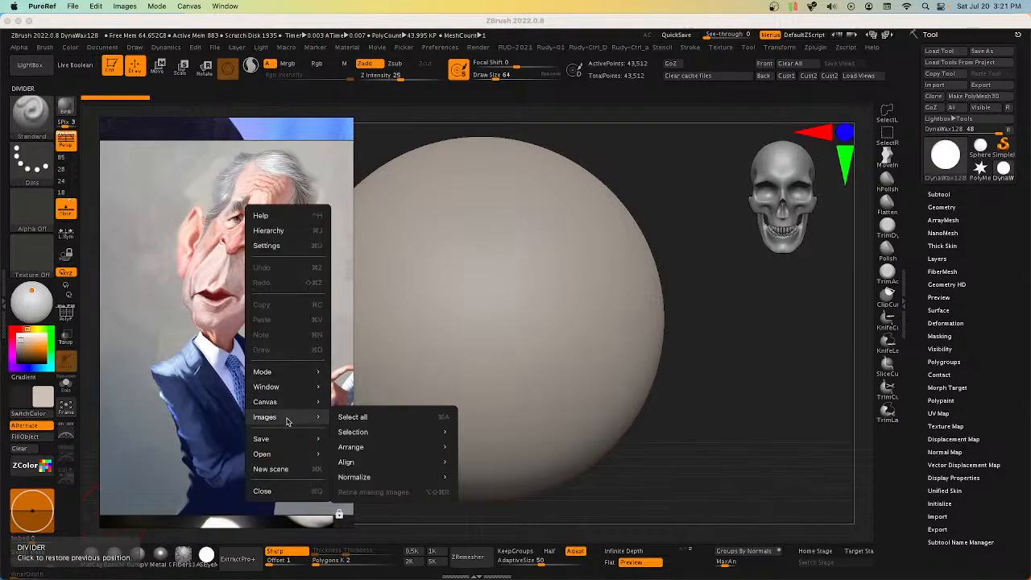
pyautogui.moveTo(296, 408)
pyautogui.moveTo(300, 372)
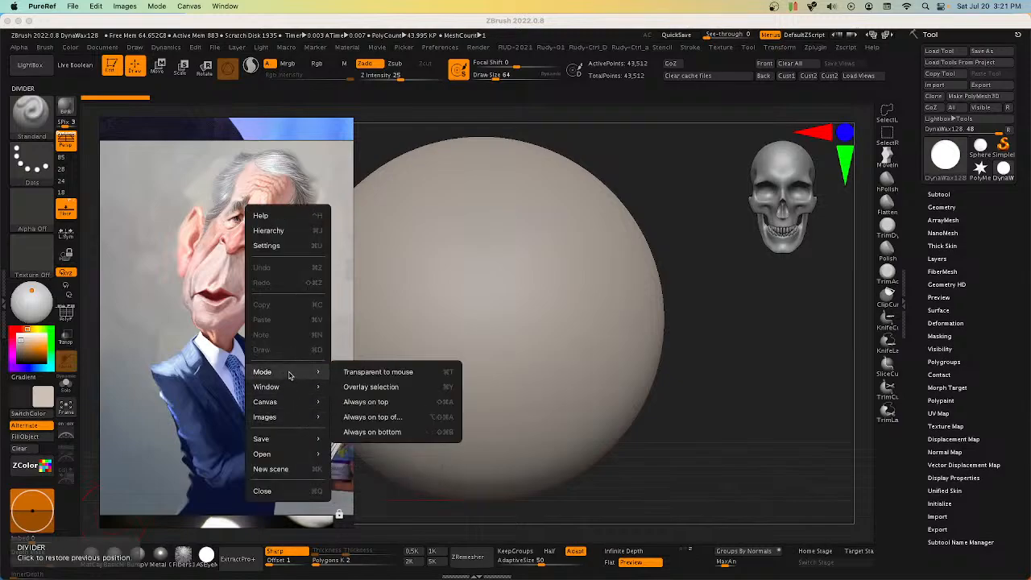
pyautogui.click(368, 404)
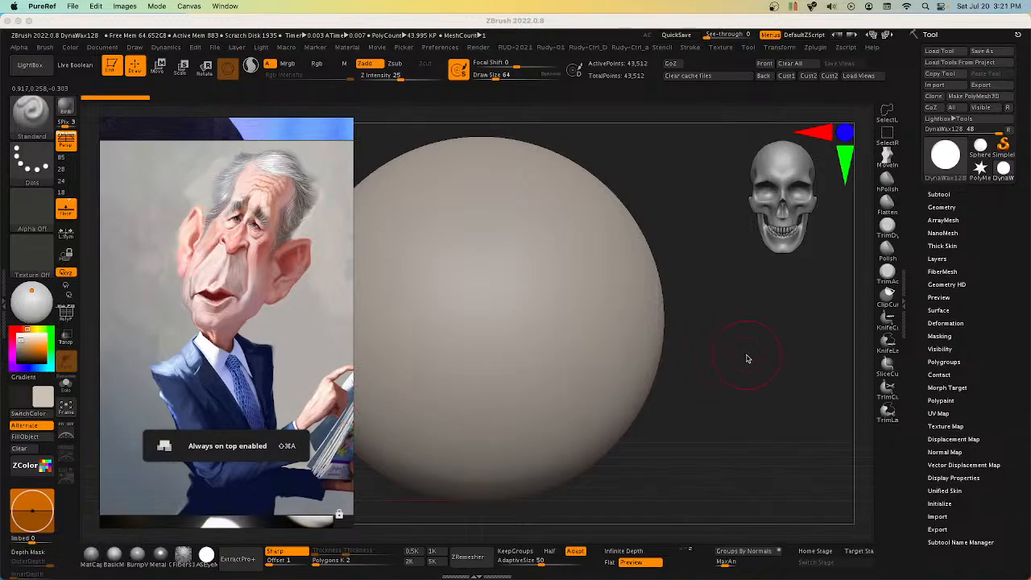
pyautogui.click(676, 339)
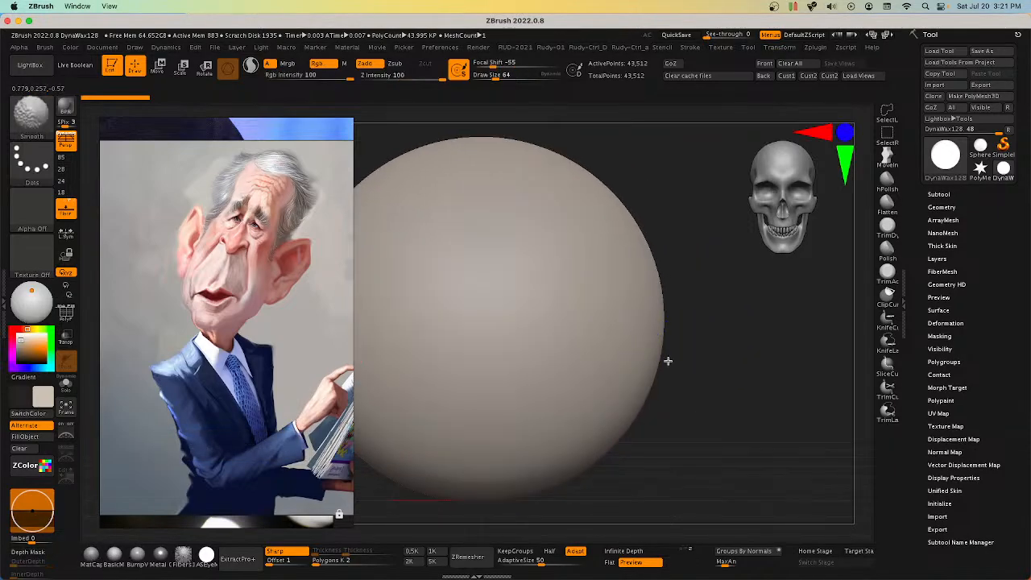
# Step: Turn off perspective and the floor grid for the sphere's view
pyautogui.moveTo(663, 367)
pyautogui.keyDown('alt'); pyautogui.mouseDown(button='right')
pyautogui.moveTo(746, 362)
pyautogui.moveTo(700, 357)
pyautogui.mouseUp(button='right'); pyautogui.keyUp('alt')
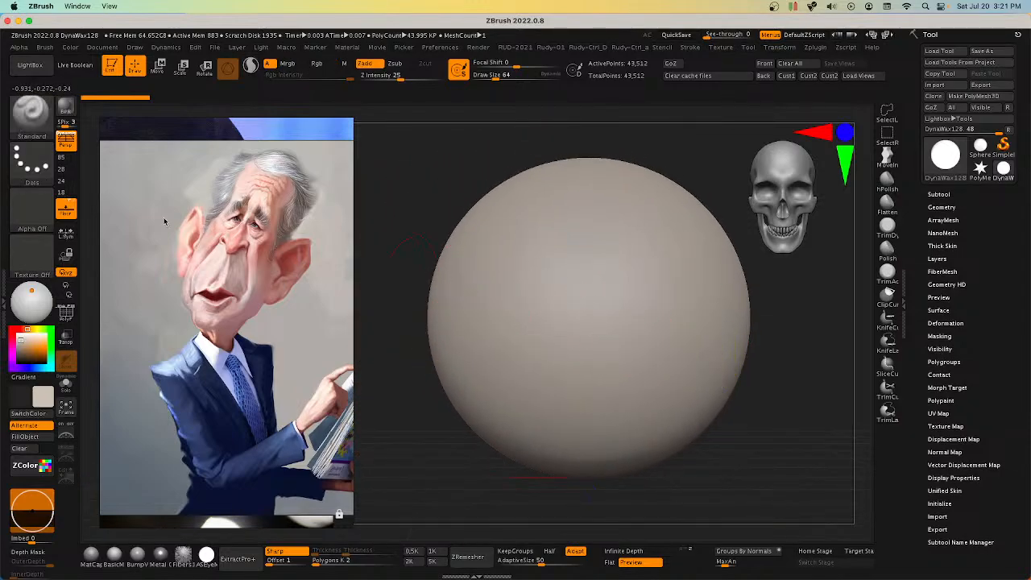
pyautogui.click(68, 144)
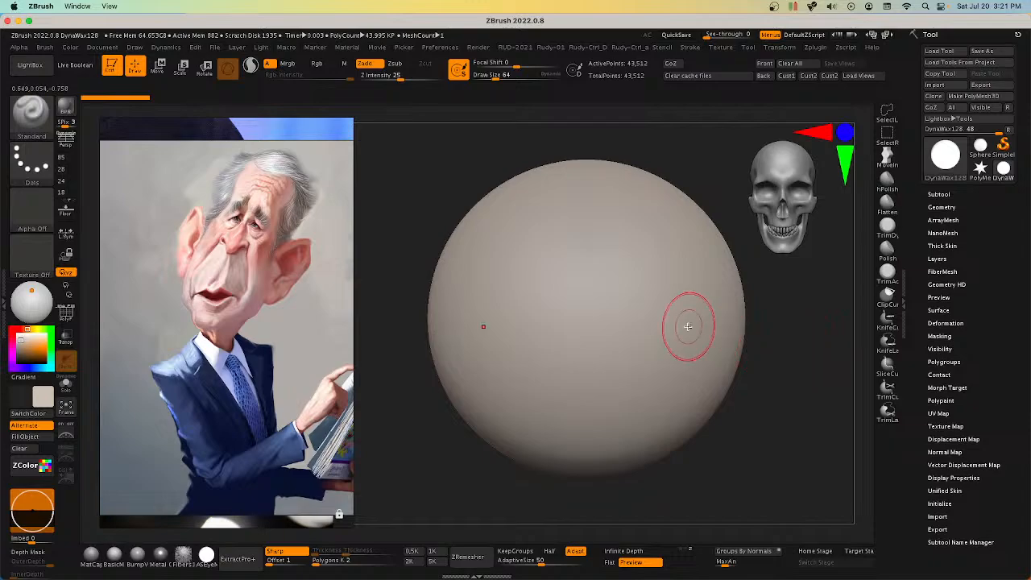
pyautogui.press('space')
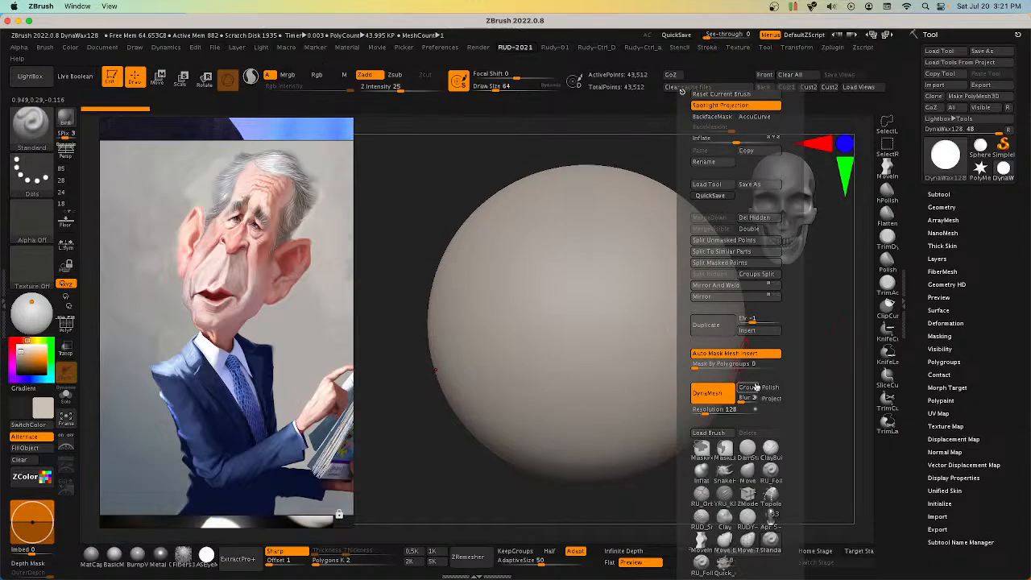
pyautogui.press('1')
pyautogui.hotkey('ctrl', 'd')
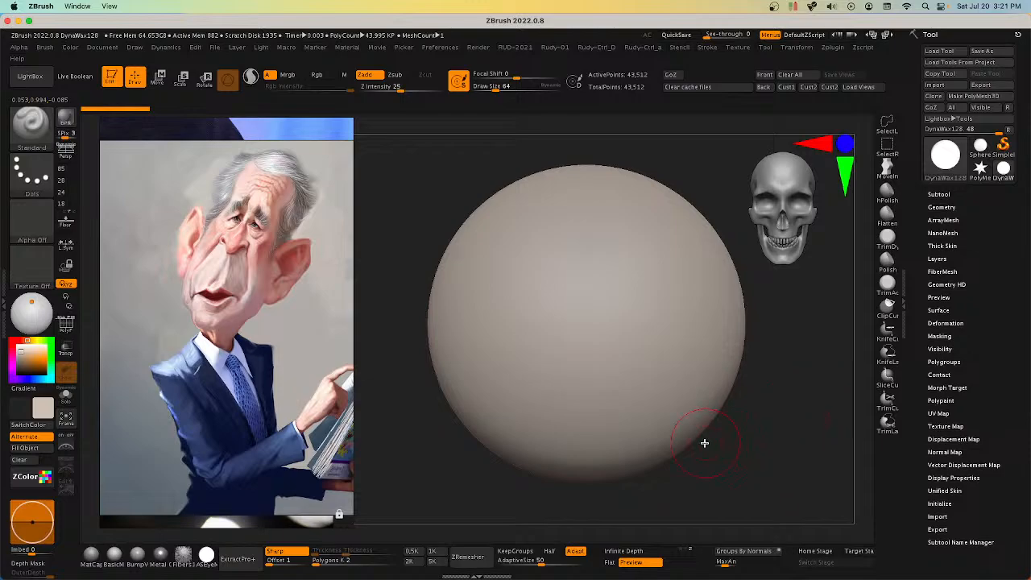
# Step: Choose the Apr 5-24-ToolsRUDY-24 insert mesh brush and pick its head mesh
pyautogui.press('space')
pyautogui.moveTo(761, 488); pyautogui.dragTo(758, 414)
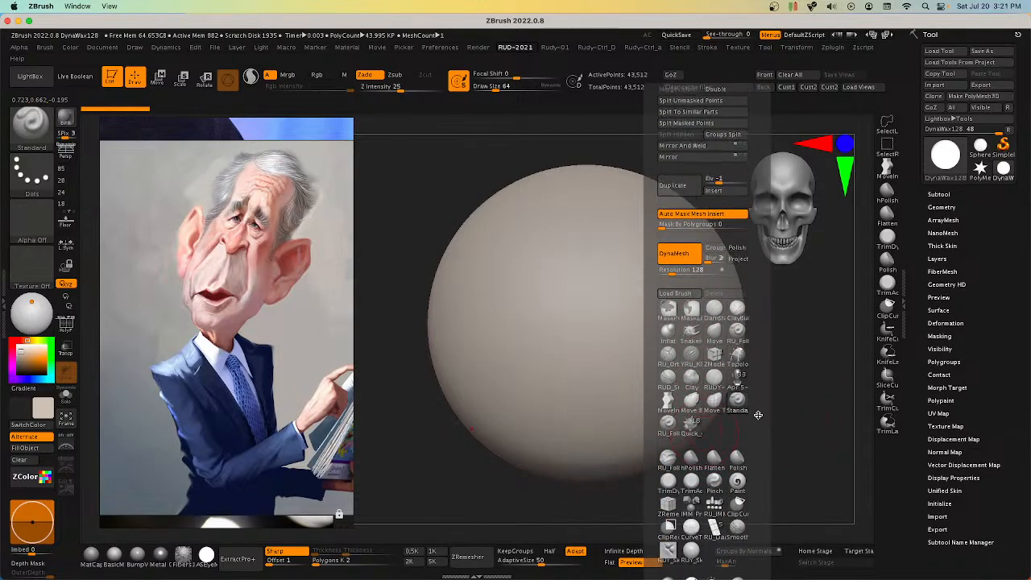
pyautogui.moveTo(736, 389)
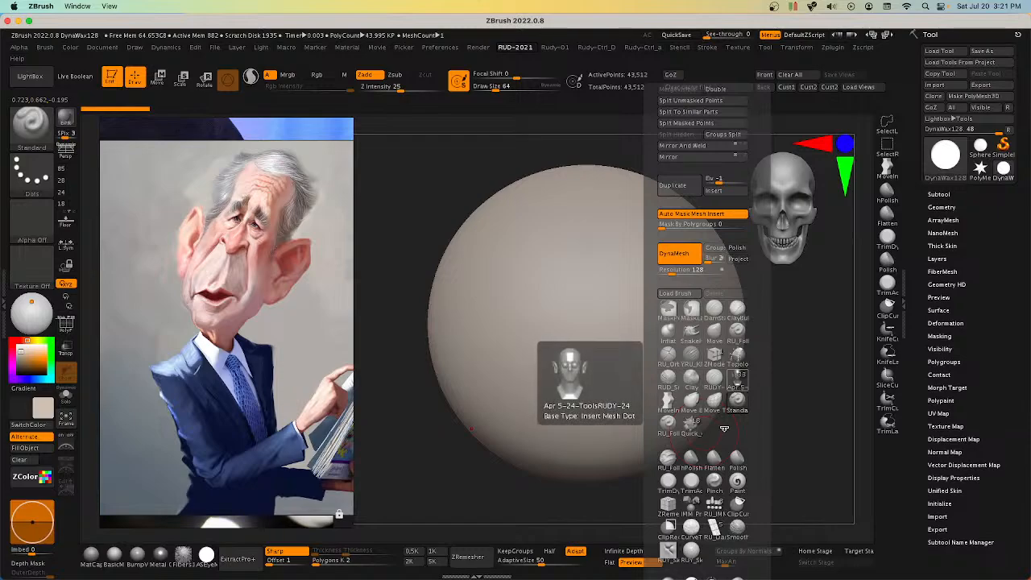
pyautogui.click(737, 379)
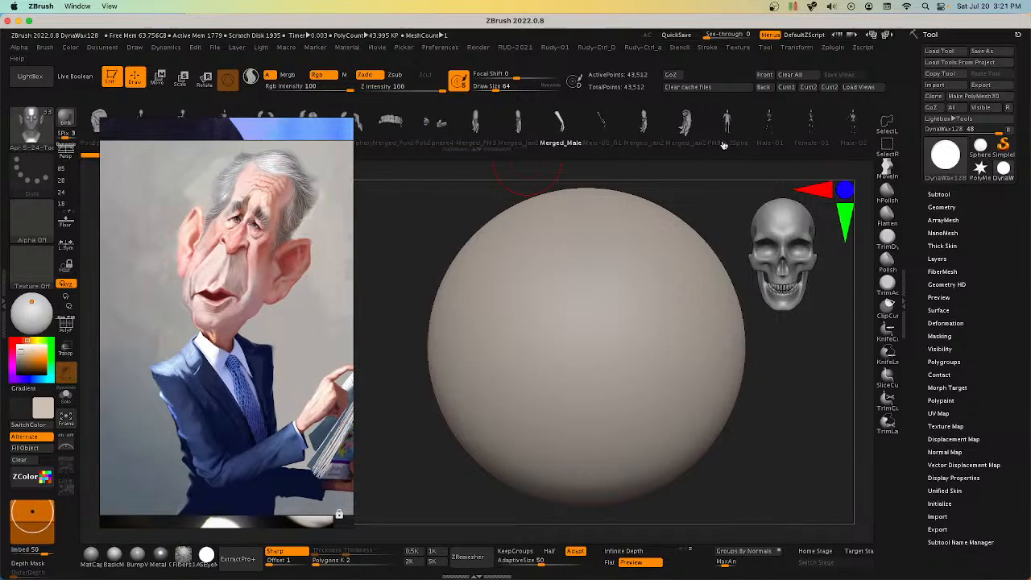
pyautogui.moveTo(422, 141); pyautogui.dragTo(751, 147)
pyautogui.moveTo(552, 140); pyautogui.dragTo(588, 149)
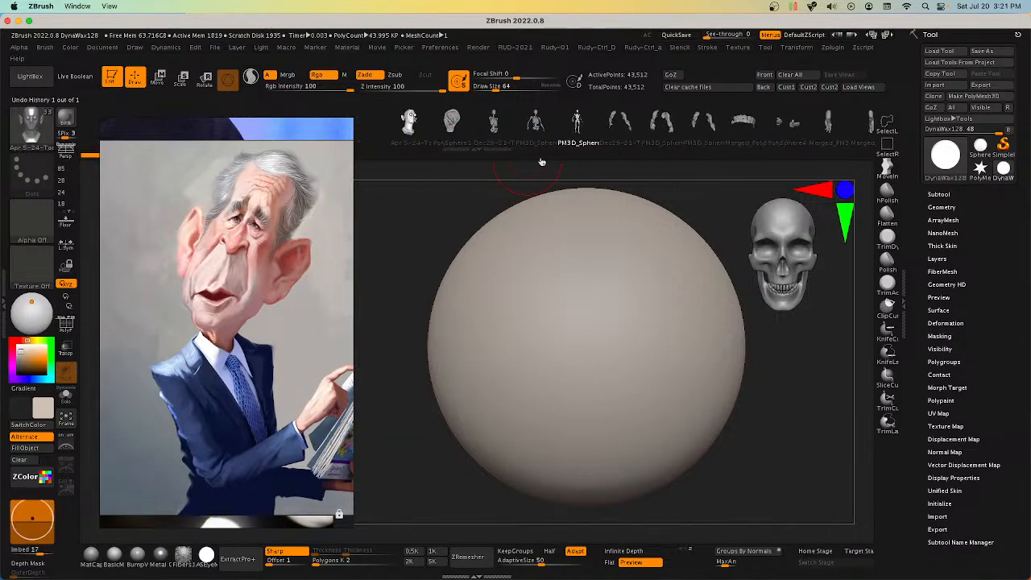
pyautogui.click(415, 137)
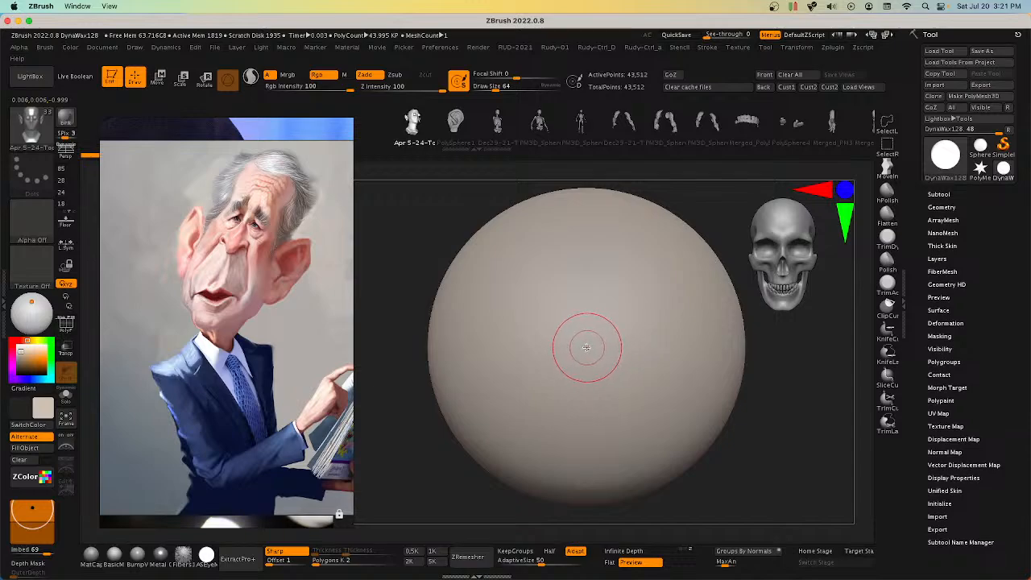
# Step: Try to insert the head mesh at the centre of the sphere
pyautogui.moveTo(587, 371); pyautogui.dragTo(588, 377)
pyautogui.press('super+z')
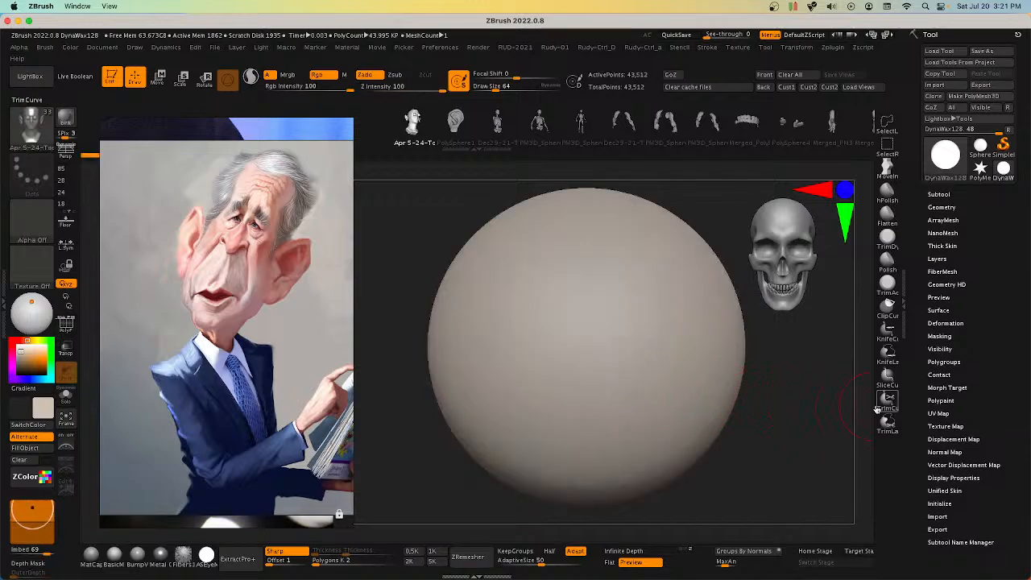
# Step: Replace the sphere with the insert-mesh head and scale it up until it is larger than the original sphere
pyautogui.click(948, 197)
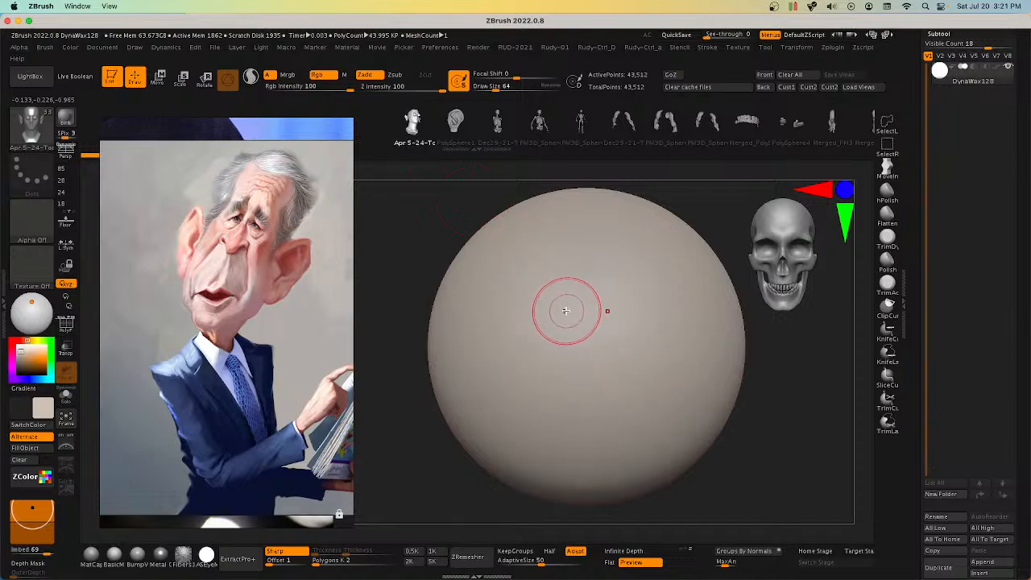
pyautogui.press('w')
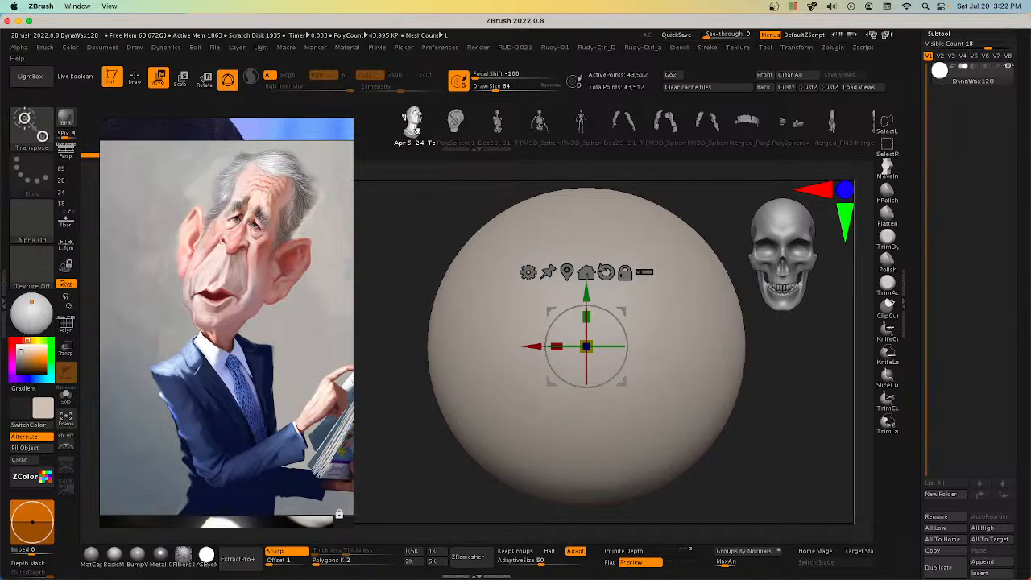
pyautogui.click(412, 125)
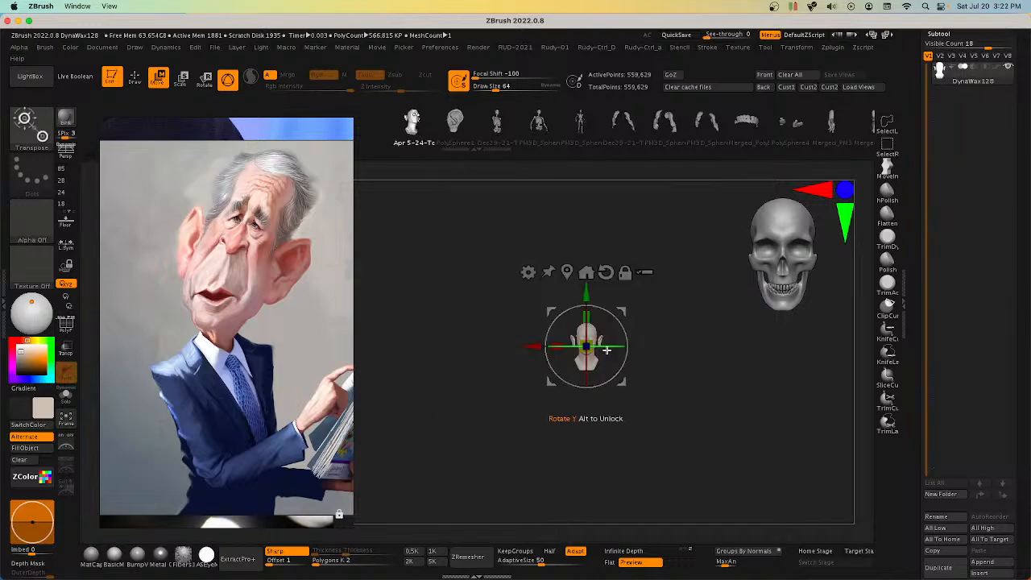
pyautogui.moveTo(593, 345); pyautogui.dragTo(658, 306)
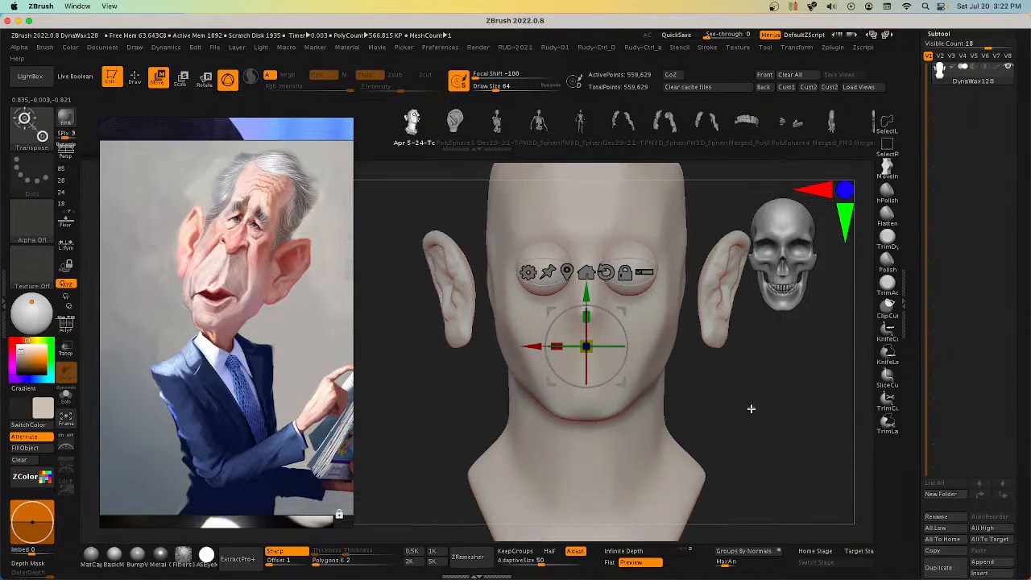
# Step: Insert a sphere as a new subtool and check its position against the head in side view
pyautogui.press('space')
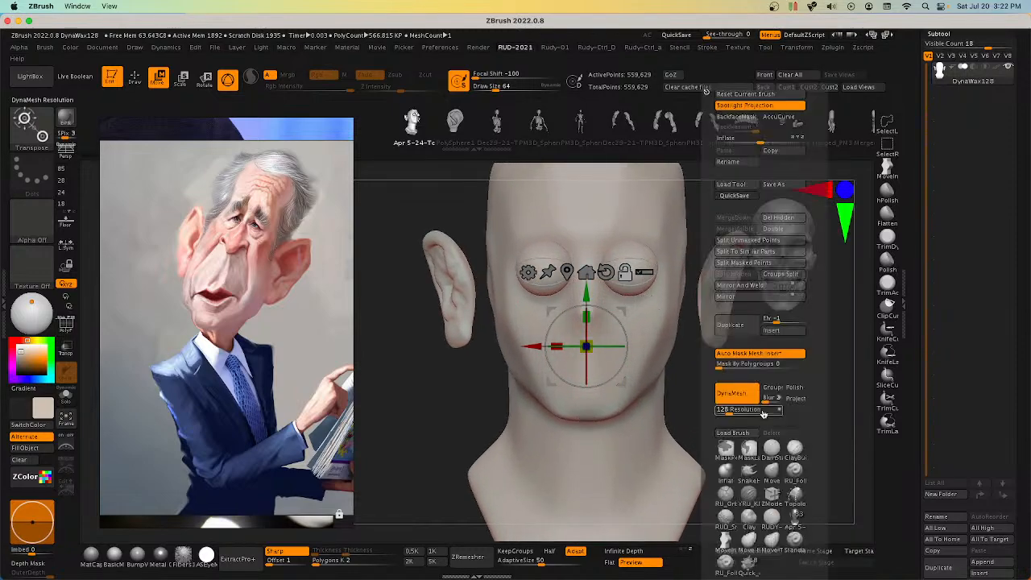
pyautogui.click(780, 356)
pyautogui.press('space')
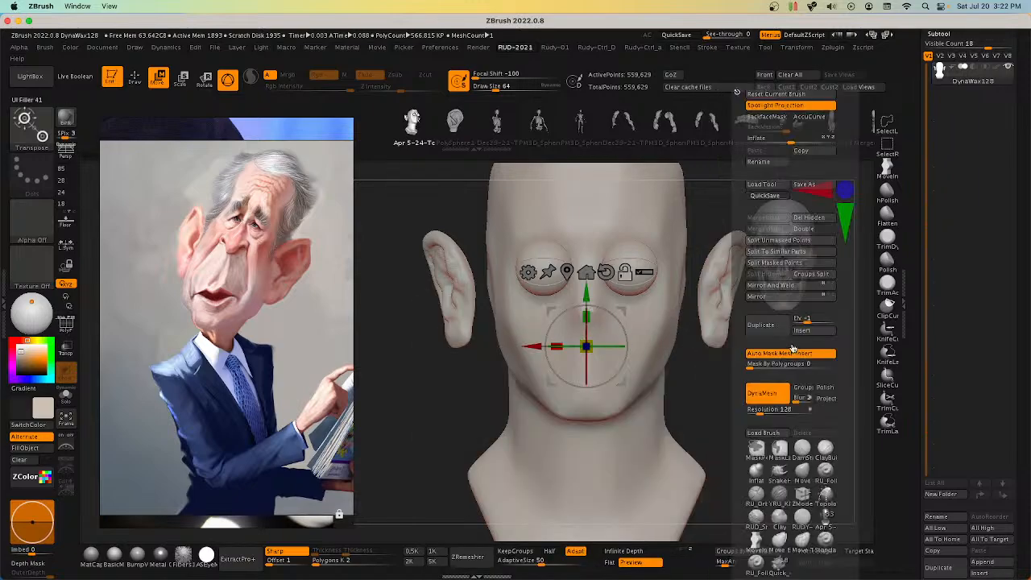
pyautogui.click(801, 330)
pyautogui.click(533, 341)
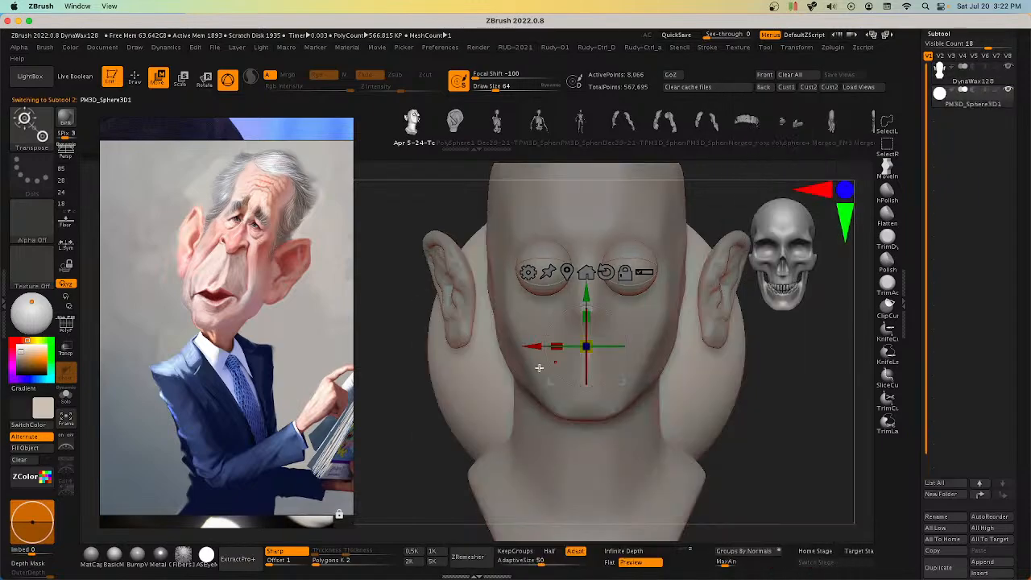
pyautogui.moveTo(786, 395); pyautogui.dragTo(740, 400)
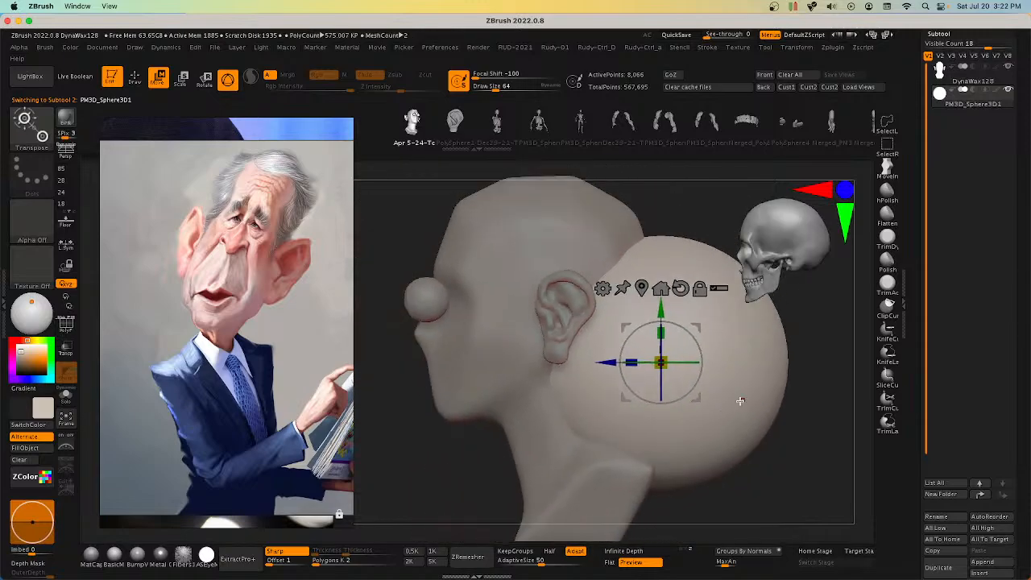
# Step: Centre the gizmo on the head subtool to move the head to the world origin, and hide the sphere subtool
pyautogui.click(961, 86)
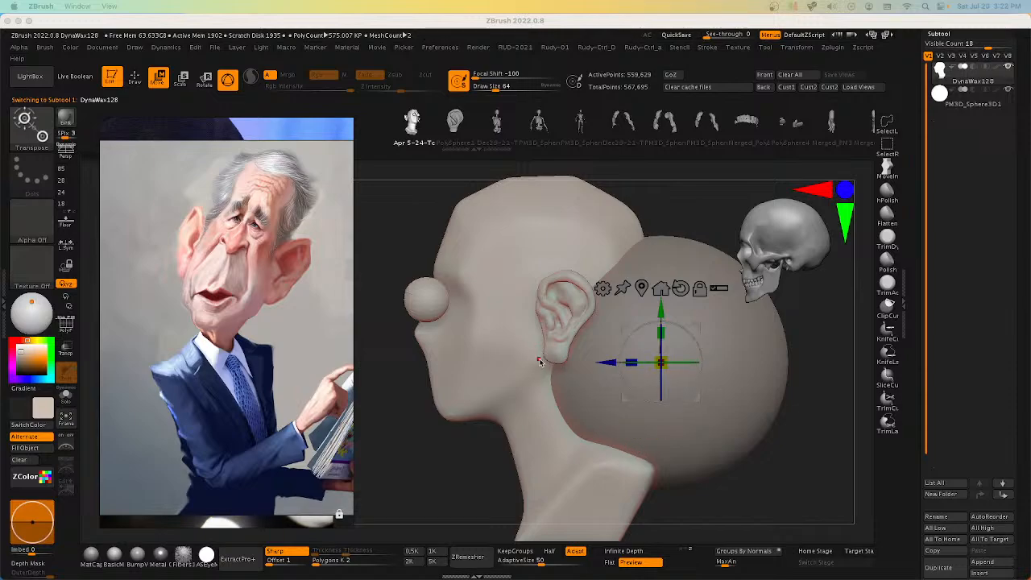
pyautogui.click(962, 87)
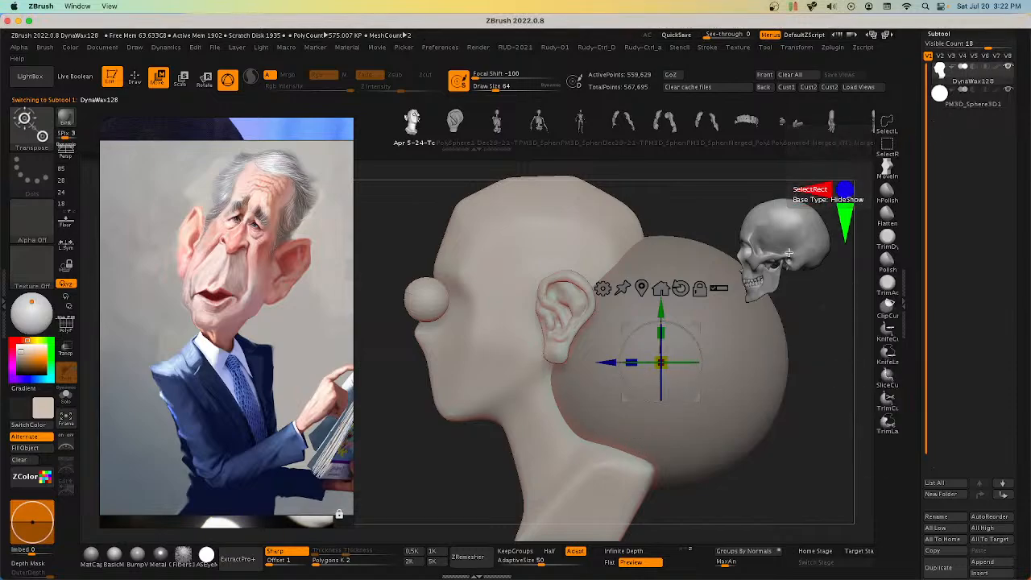
pyautogui.click(644, 292)
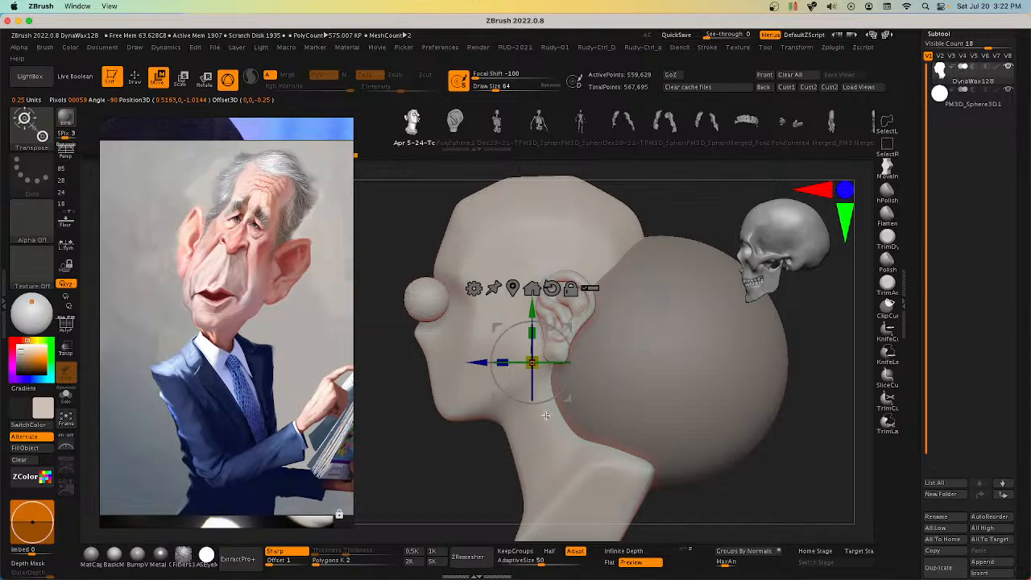
pyautogui.moveTo(475, 492); pyautogui.dragTo(600, 395)
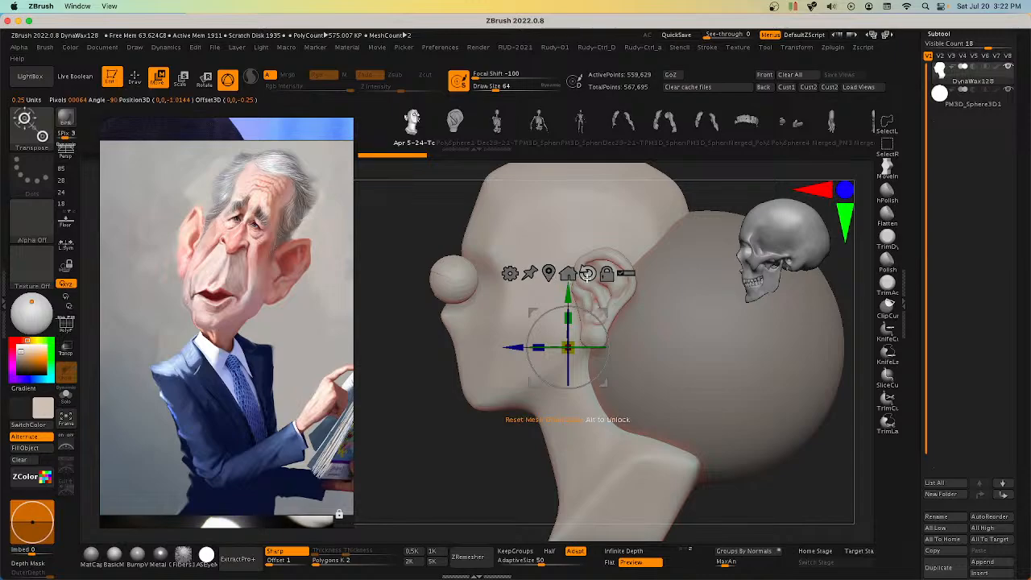
pyautogui.click(571, 278)
pyautogui.moveTo(736, 426)
pyautogui.keyDown('alt'); pyautogui.mouseDown()
pyautogui.moveTo(716, 430)
pyautogui.moveTo(685, 407)
pyautogui.moveTo(620, 403)
pyautogui.moveTo(680, 418)
pyautogui.moveTo(743, 412)
pyautogui.mouseUp(); pyautogui.keyUp('alt')
pyautogui.moveTo(725, 355); pyautogui.dragTo(681, 329)
pyautogui.keyDown('alt'); pyautogui.moveTo(785, 376); pyautogui.dragTo(754, 402); pyautogui.keyUp('alt')
pyautogui.click(1009, 92)
pyautogui.press('1')
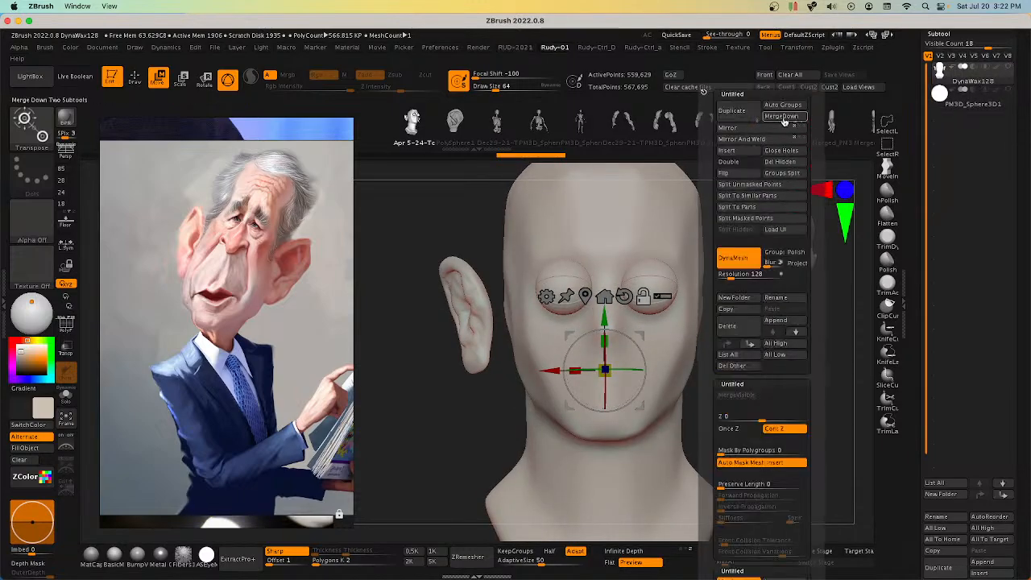
pyautogui.click(784, 120)
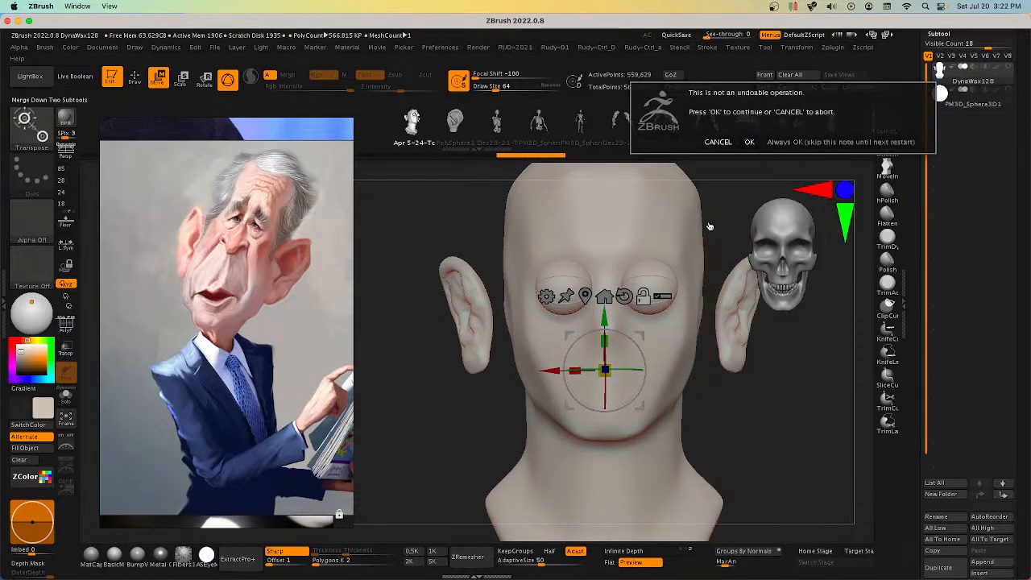
pyautogui.click(727, 144)
# Step: Apply Auto Groups to the head subtool and display its polygroups with PolyFrame
pyautogui.press('1')
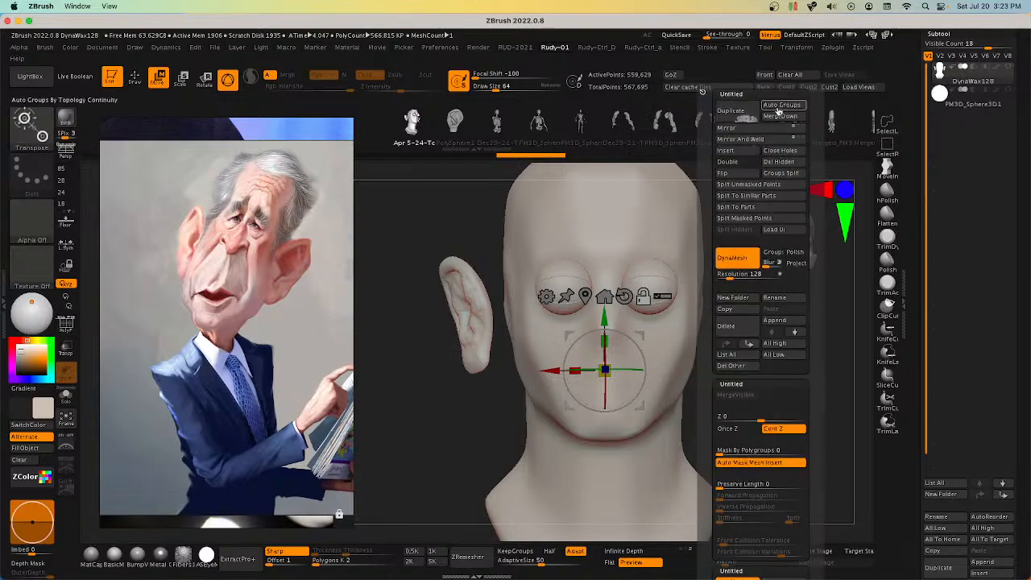
pyautogui.click(779, 111)
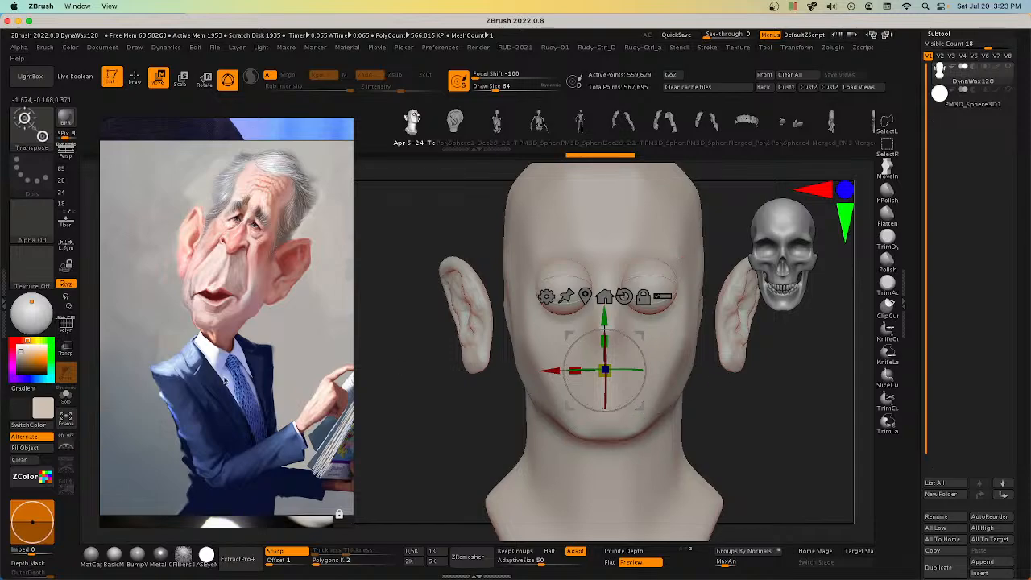
pyautogui.hotkey('shift', 'f')
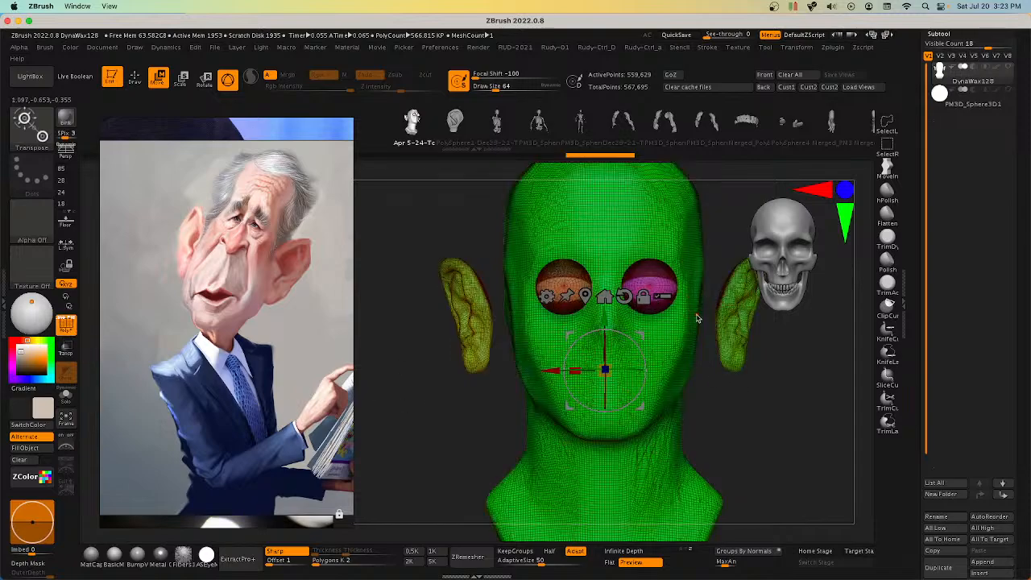
pyautogui.moveTo(775, 391); pyautogui.dragTo(704, 373)
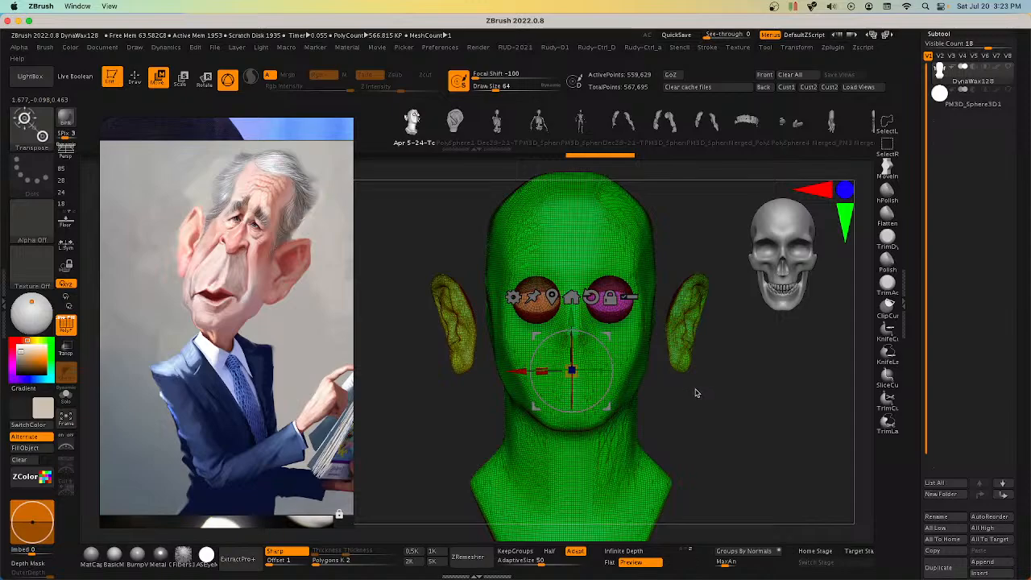
# Step: Isolate both ears and combine them into a single polygroup
pyautogui.press('q')
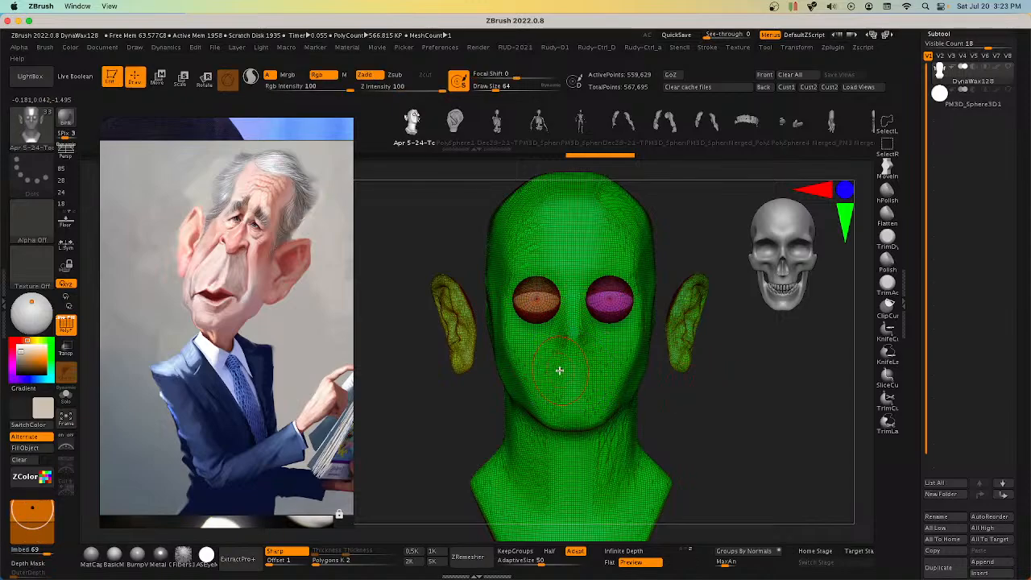
pyautogui.keyDown('ctrl'); pyautogui.keyDown('shift'); pyautogui.click(469, 352); pyautogui.keyUp('shift'); pyautogui.keyUp('ctrl')
pyautogui.keyDown('ctrl'); pyautogui.keyDown('shift'); pyautogui.click(480, 374); pyautogui.keyUp('shift'); pyautogui.keyUp('ctrl')
pyautogui.keyDown('ctrl'); pyautogui.keyDown('shift'); pyautogui.click(689, 367); pyautogui.keyUp('shift'); pyautogui.keyUp('ctrl')
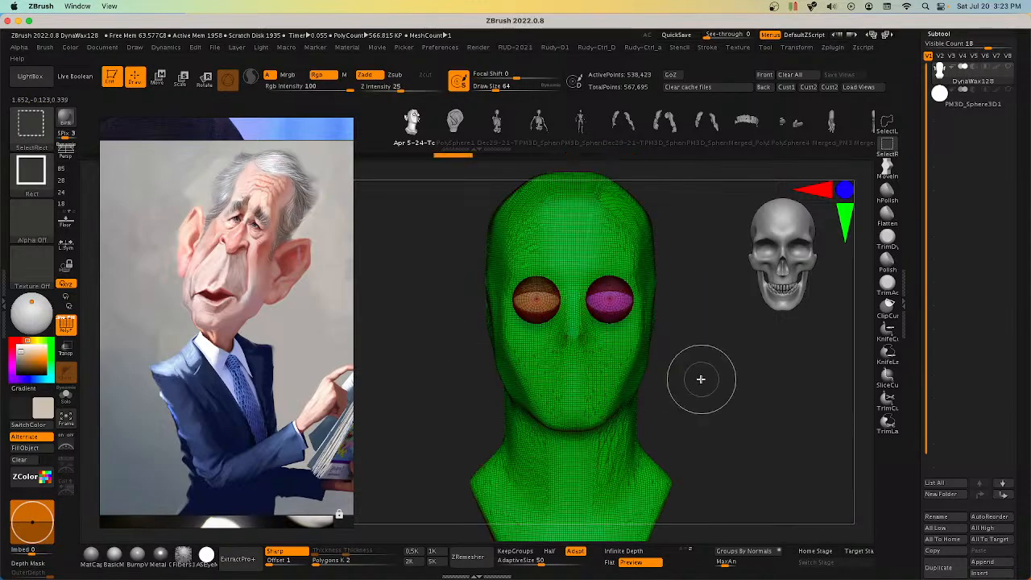
pyautogui.keyDown('ctrl'); pyautogui.keyDown('shift'); pyautogui.click(713, 395); pyautogui.keyUp('shift'); pyautogui.keyUp('ctrl')
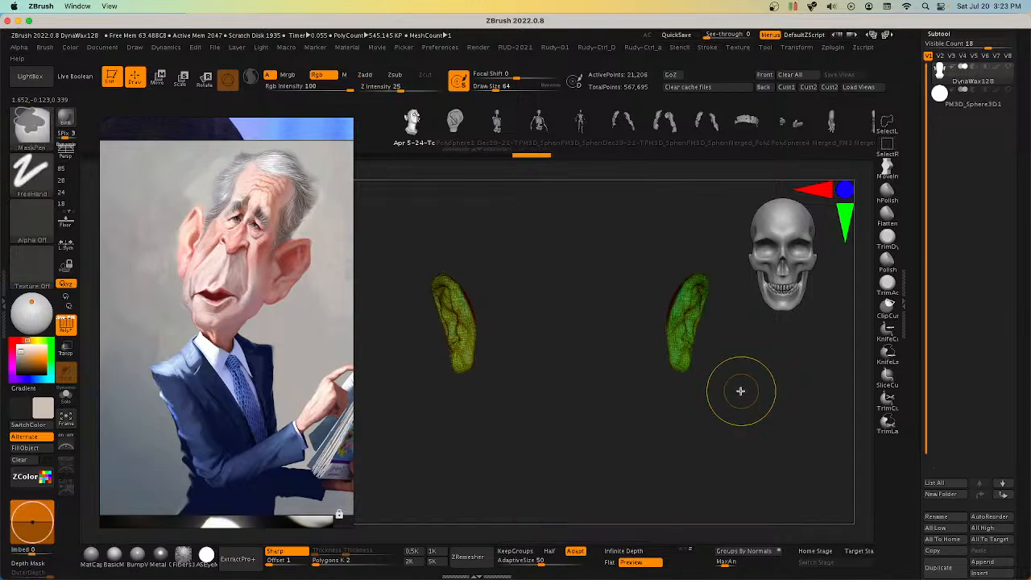
pyautogui.press('space')
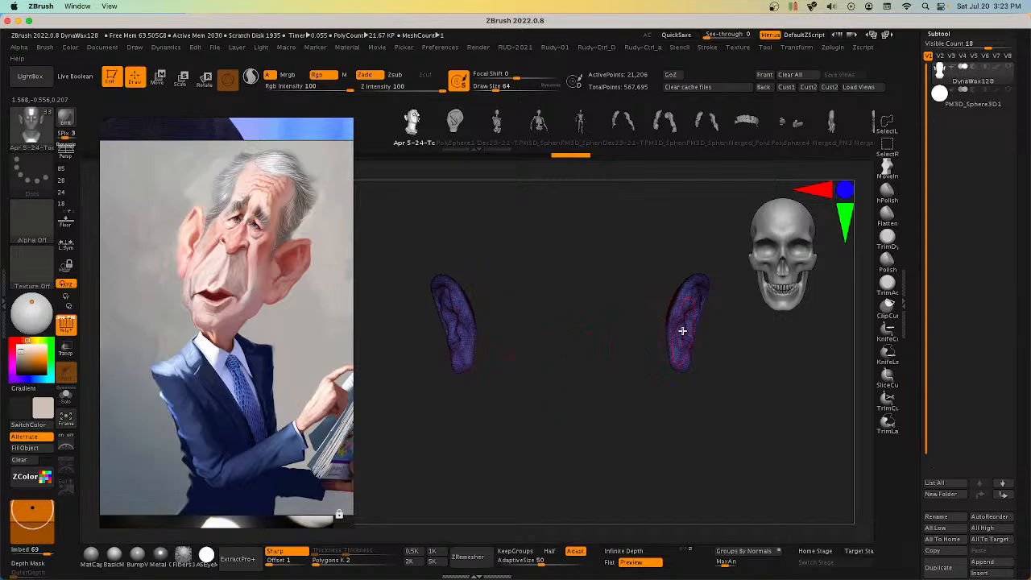
# Step: Separate the isolated ears from the rest of the head with Split Hidden
pyautogui.press('a')
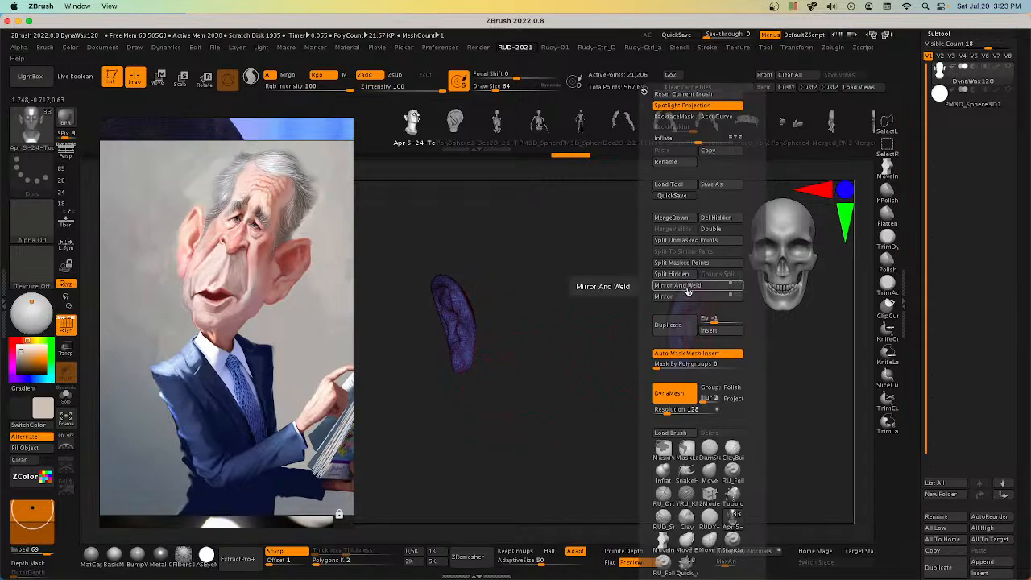
pyautogui.click(688, 291)
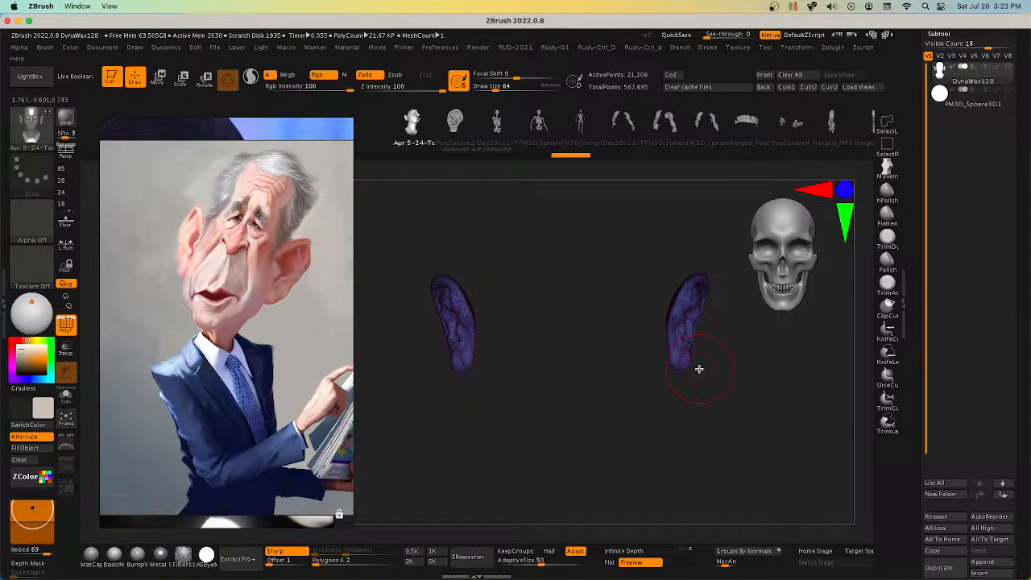
pyautogui.press('a')
pyautogui.press('a')
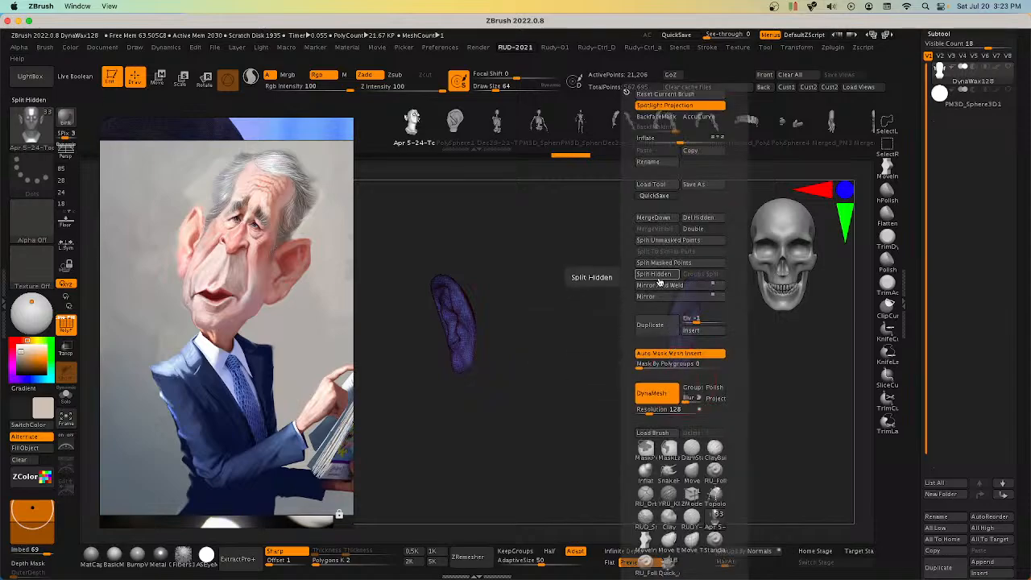
pyautogui.click(659, 277)
# Step: Hide the eyes and eyelids on the head subtool and split them into their own subtool with Split Hidden
pyautogui.click(949, 126)
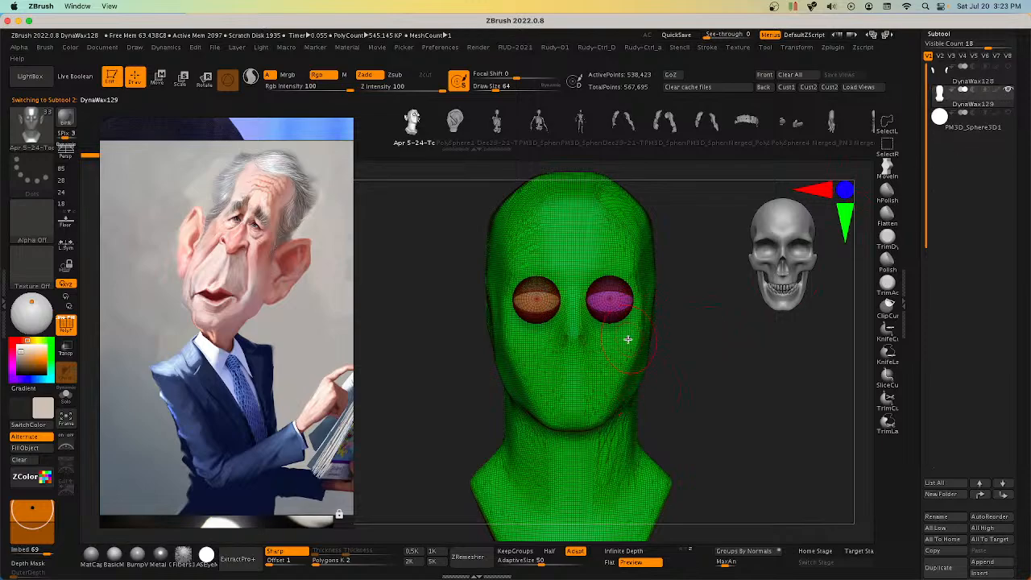
pyautogui.keyDown('ctrl'); pyautogui.keyDown('shift'); pyautogui.click(626, 257); pyautogui.keyUp('shift'); pyautogui.keyUp('ctrl')
pyautogui.press('a')
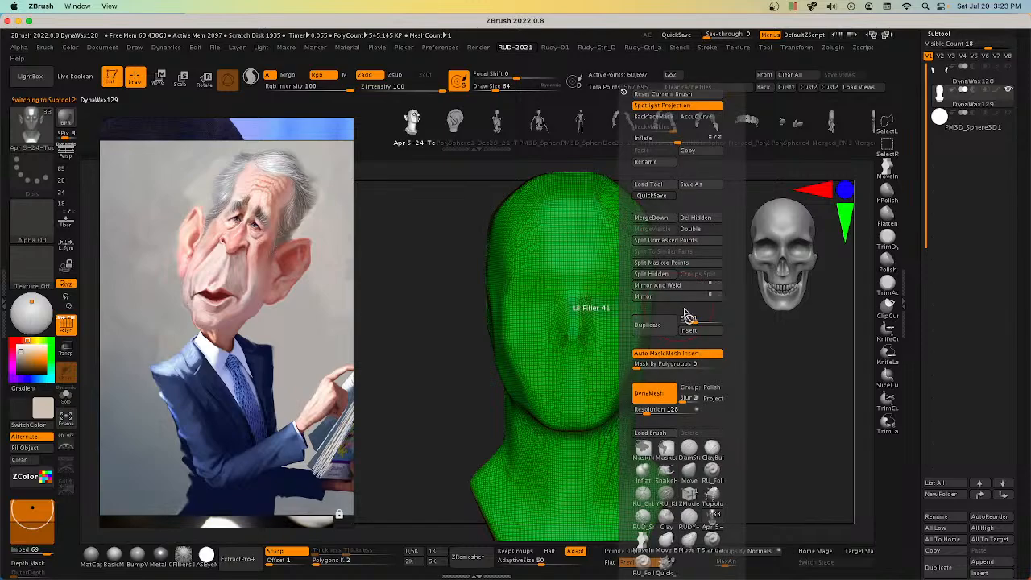
pyautogui.press('s')
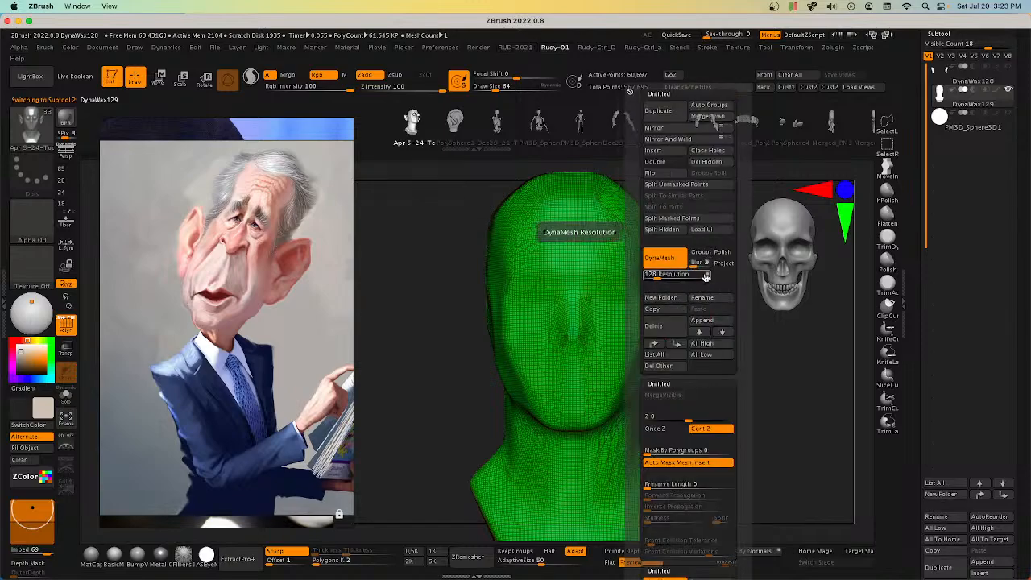
pyautogui.press('a')
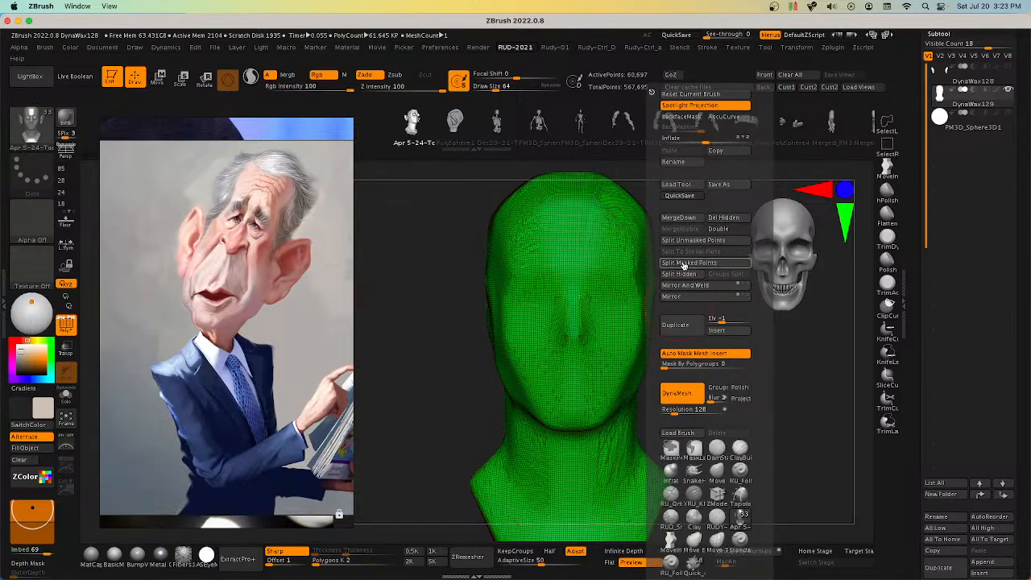
pyautogui.click(679, 274)
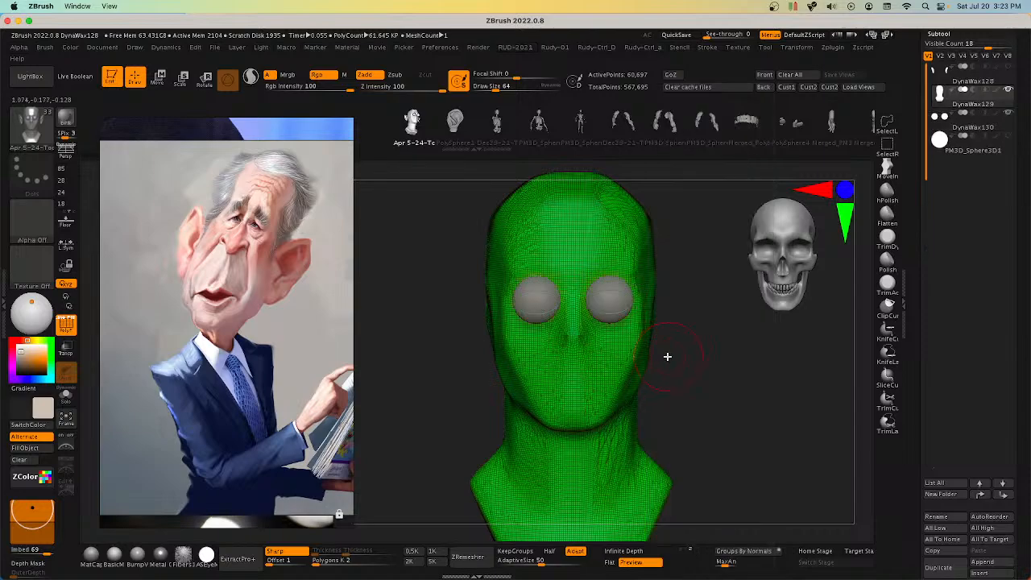
# Step: Isolate both upper eyelids in the eye subtool and group them into one polygroup
pyautogui.keyDown('alt'); pyautogui.click(612, 291); pyautogui.keyUp('alt')
pyautogui.keyDown('ctrl'); pyautogui.keyDown('shift'); pyautogui.click(616, 286); pyautogui.keyUp('shift'); pyautogui.keyUp('ctrl')
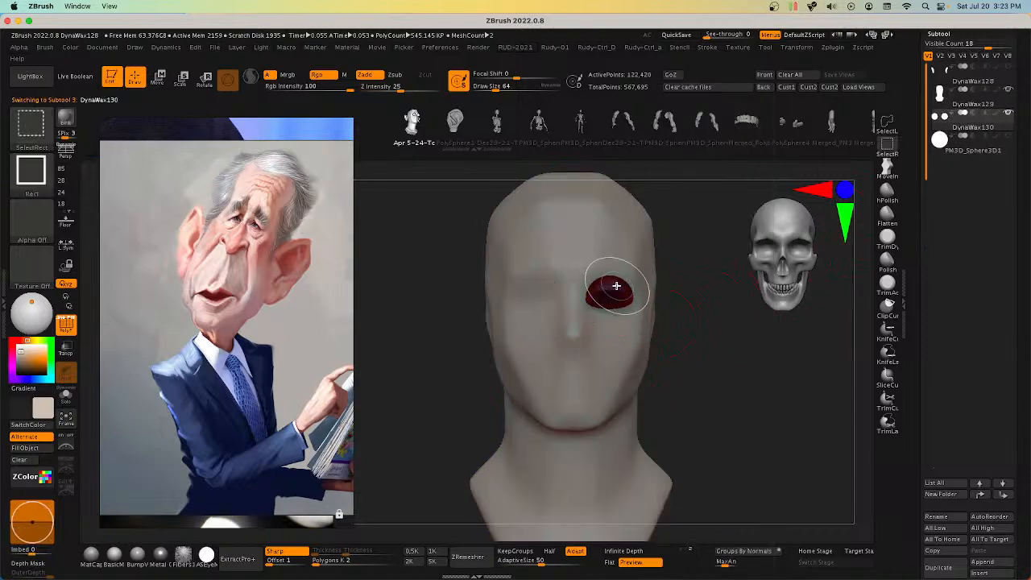
pyautogui.keyDown('ctrl'); pyautogui.keyDown('shift'); pyautogui.click(617, 286); pyautogui.keyUp('shift'); pyautogui.keyUp('ctrl')
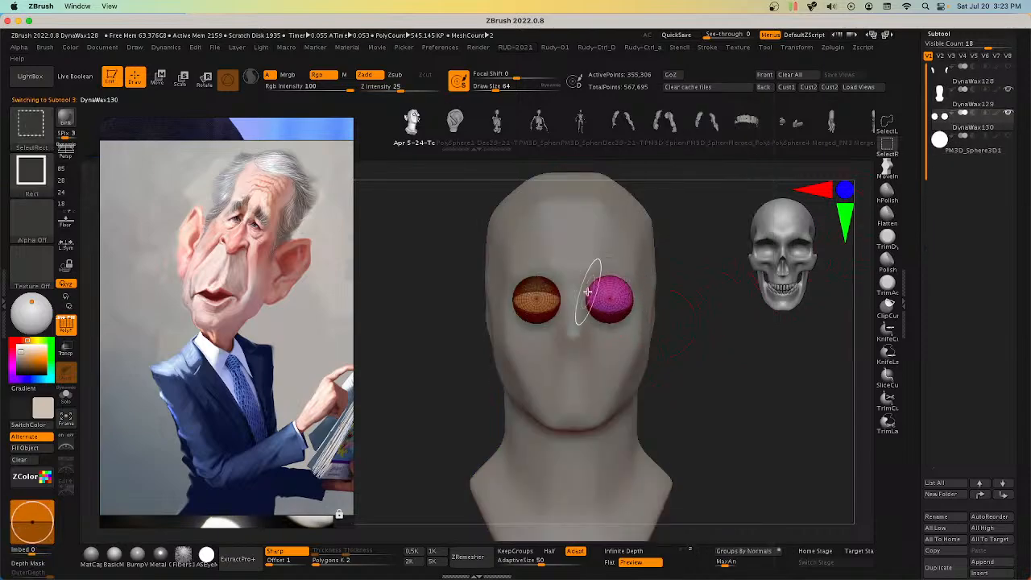
pyautogui.hotkey('ctrl', 'w')
pyautogui.keyDown('ctrl'); pyautogui.keyDown('shift'); pyautogui.click(676, 360); pyautogui.keyUp('shift'); pyautogui.keyUp('ctrl')
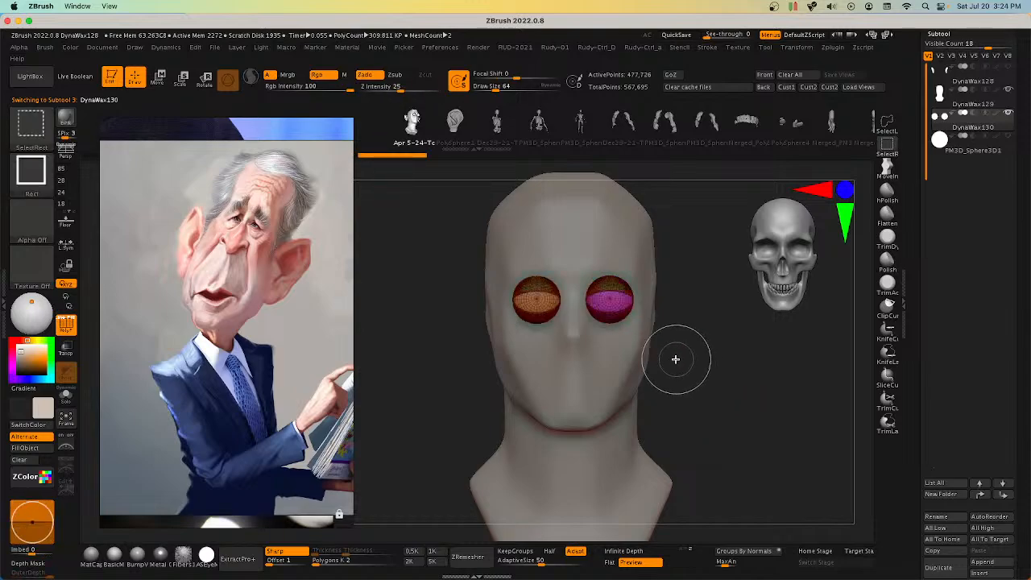
# Step: Isolate both lower eyelids in the eye subtool
pyautogui.keyDown('ctrl'); pyautogui.keyDown('shift'); pyautogui.click(619, 317); pyautogui.keyUp('shift'); pyautogui.keyUp('ctrl')
pyautogui.keyDown('ctrl'); pyautogui.keyDown('shift'); pyautogui.click(620, 316); pyautogui.keyUp('shift'); pyautogui.keyUp('ctrl')
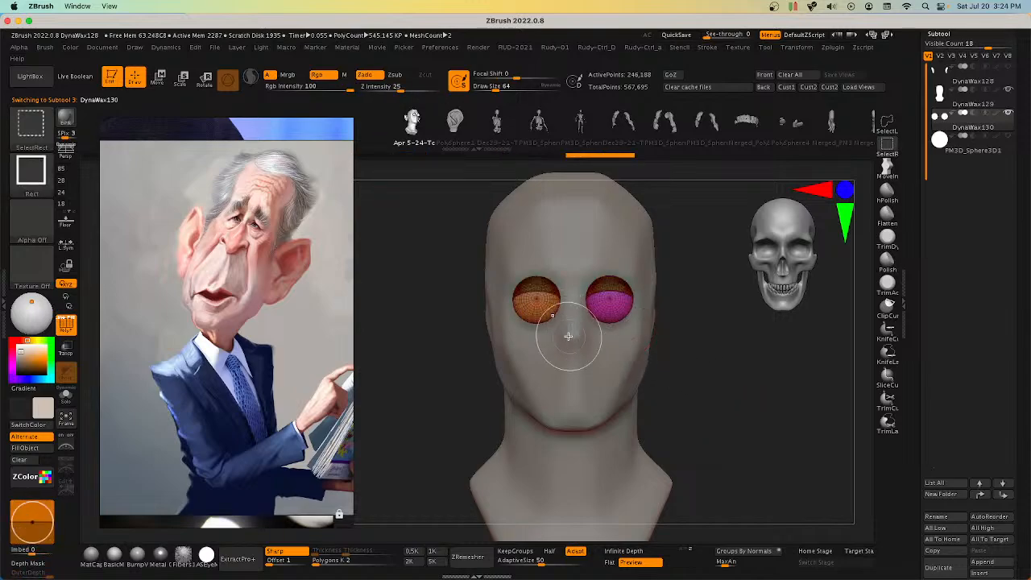
pyautogui.hotkey('shift', 'f')
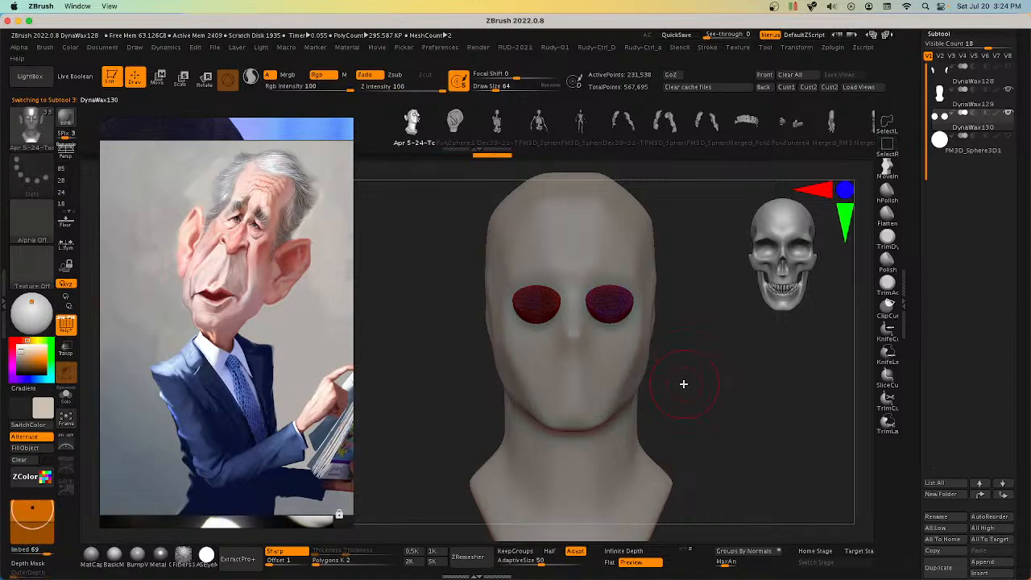
# Step: Isolate both eyeballs in the eye subtool, group them into one polygroup and show the entire subtool again
pyautogui.keyDown('ctrl'); pyautogui.keyDown('shift'); pyautogui.click(615, 304); pyautogui.keyUp('shift'); pyautogui.keyUp('ctrl')
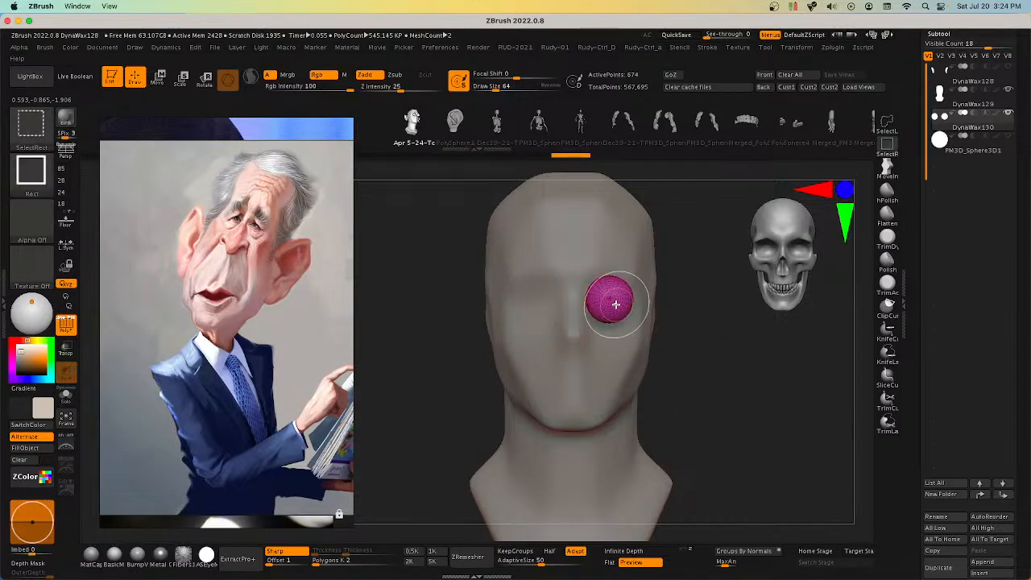
pyautogui.keyDown('ctrl'); pyautogui.keyDown('shift'); pyautogui.click(583, 302); pyautogui.keyUp('shift'); pyautogui.keyUp('ctrl')
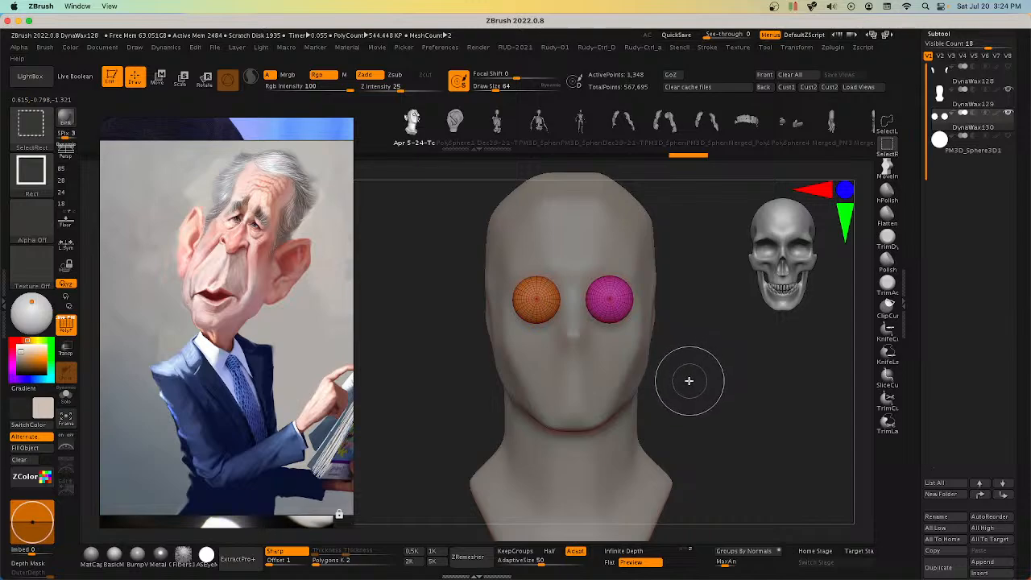
pyautogui.hotkey('ctrl', 'w')
pyautogui.hotkey('ctrl', 'shift', 'd')
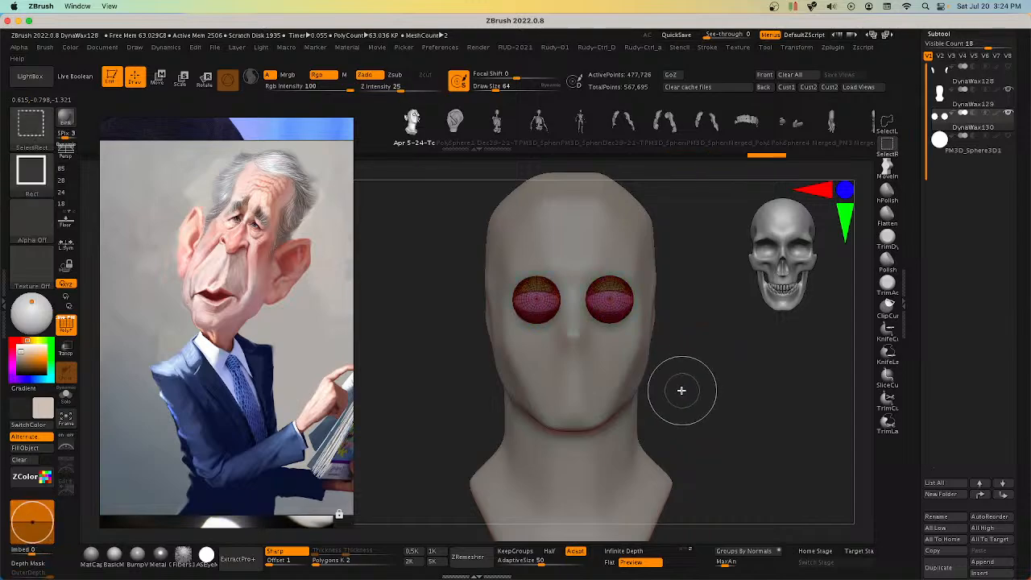
pyautogui.keyDown('ctrl'); pyautogui.keyDown('shift'); pyautogui.click(682, 391); pyautogui.keyUp('shift'); pyautogui.keyUp('ctrl')
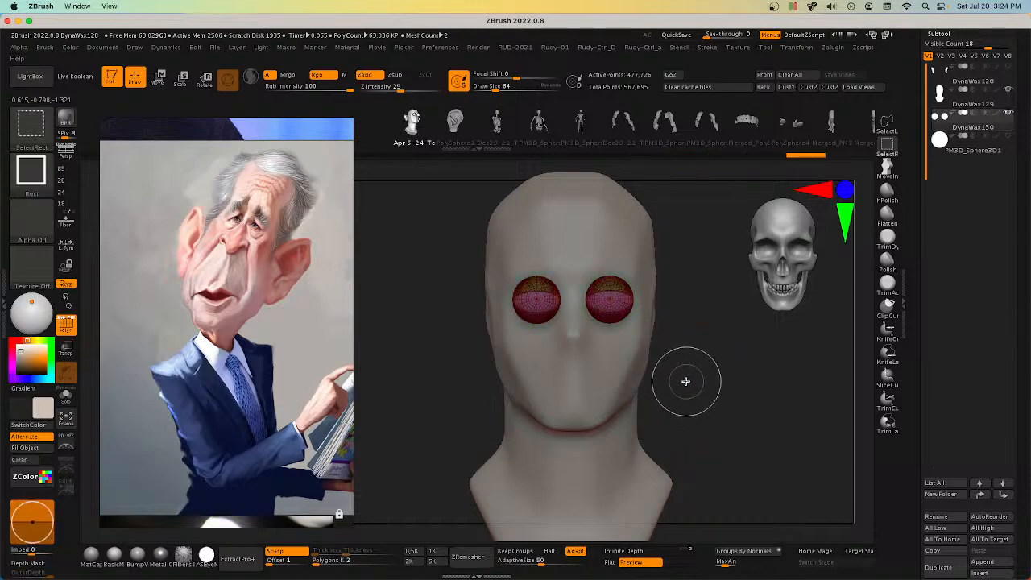
# Step: Select the head subtool, turn off the polyframe display and apply the MatCap material
pyautogui.click(973, 106)
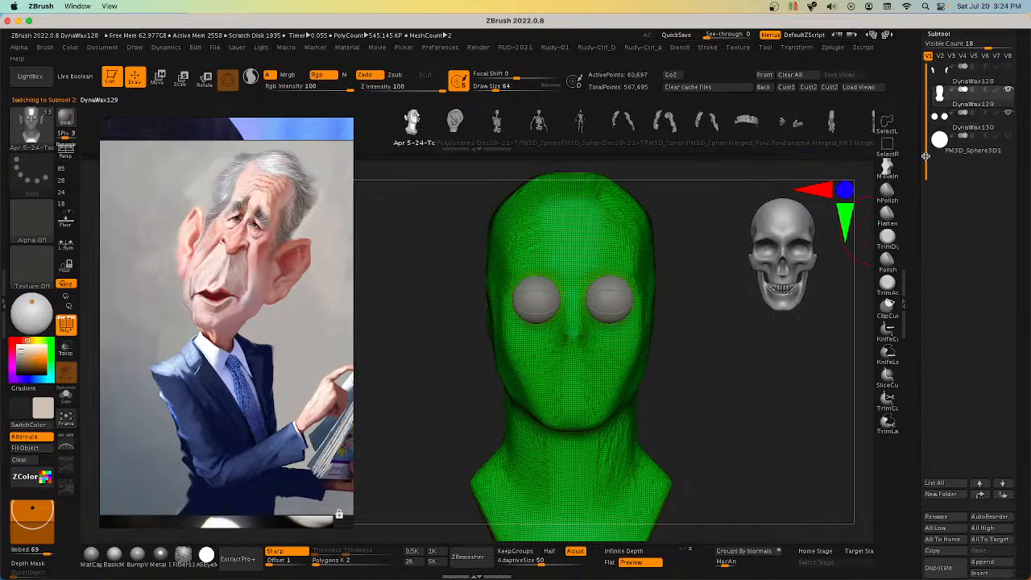
pyautogui.click(71, 332)
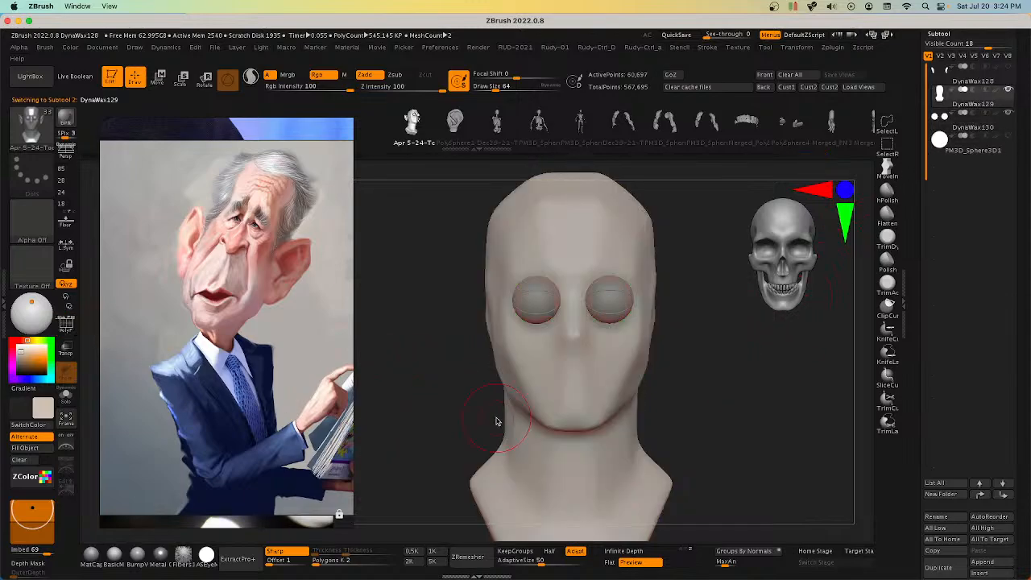
pyautogui.moveTo(709, 388); pyautogui.dragTo(661, 411)
pyautogui.click(90, 559)
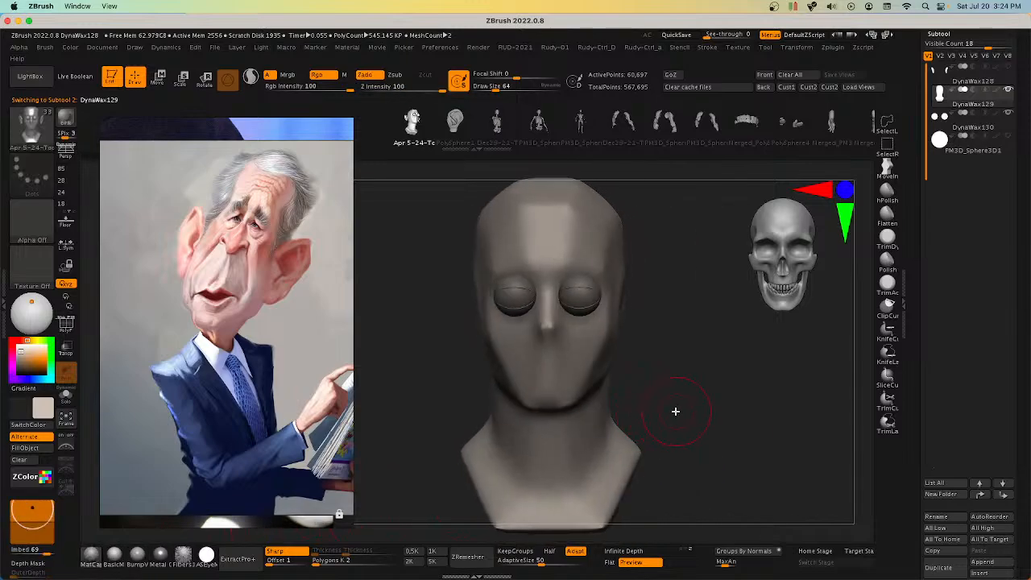
# Step: Choose the Move brush and enlarge its draw size to about 148 for reshaping the head
pyautogui.press('b')
pyautogui.press('m')
pyautogui.press('v')
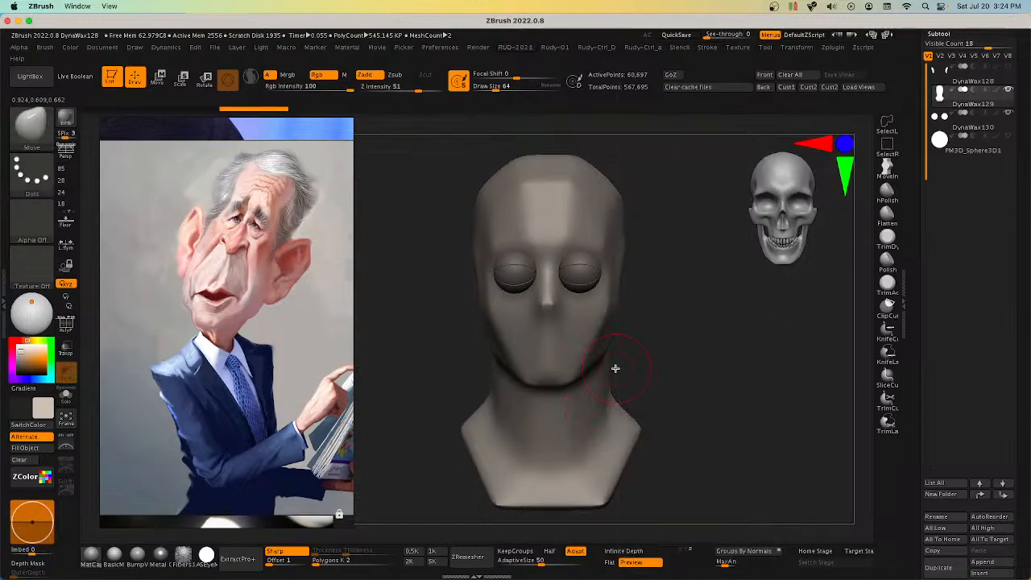
pyautogui.moveTo(615, 368)
pyautogui.mouseDown()
pyautogui.moveTo(665, 359)
pyautogui.moveTo(631, 360)
pyautogui.moveTo(658, 357)
pyautogui.moveTo(633, 395)
pyautogui.moveTo(650, 377)
pyautogui.moveTo(639, 379)
pyautogui.mouseUp()
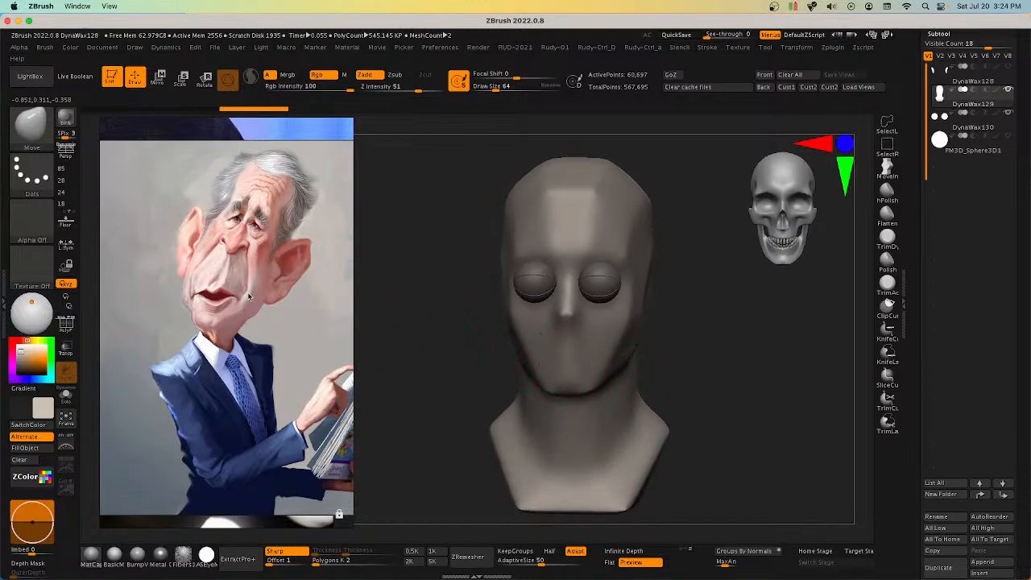
pyautogui.moveTo(643, 379)
pyautogui.mouseDown()
pyautogui.moveTo(660, 373)
pyautogui.moveTo(651, 380)
pyautogui.mouseUp()
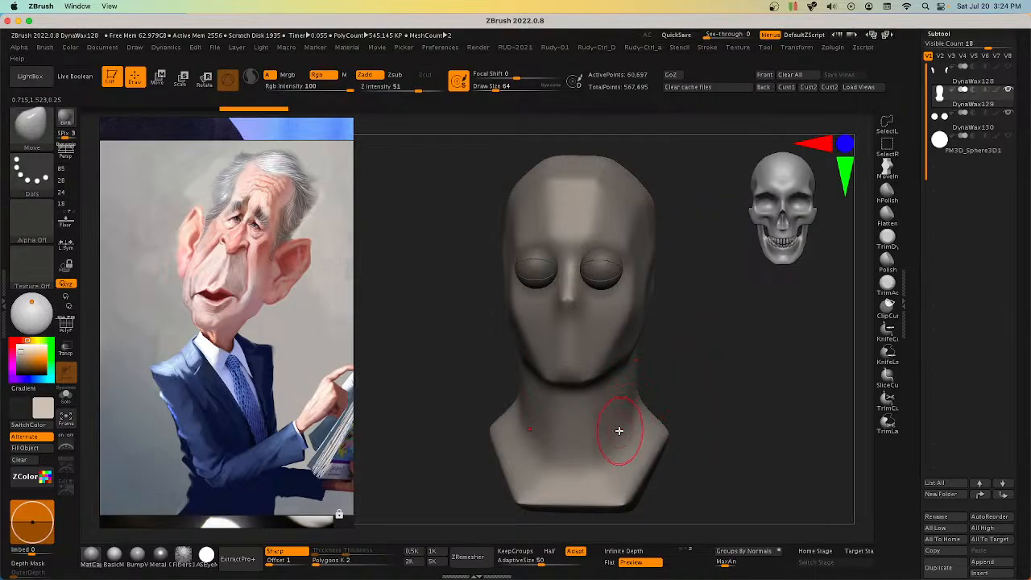
pyautogui.moveTo(670, 407)
pyautogui.keyDown('shift'); pyautogui.mouseDown()
pyautogui.moveTo(677, 399)
pyautogui.moveTo(633, 416)
pyautogui.moveTo(669, 403)
pyautogui.mouseUp(); pyautogui.keyUp('shift')
pyautogui.press('s')
pyautogui.moveTo(651, 419)
pyautogui.keyDown('shift'); pyautogui.mouseDown(button='right')
pyautogui.moveTo(672, 422)
pyautogui.moveTo(687, 396)
pyautogui.mouseUp(button='right'); pyautogui.keyUp('shift')
pyautogui.press('s')
pyautogui.click(687, 396)
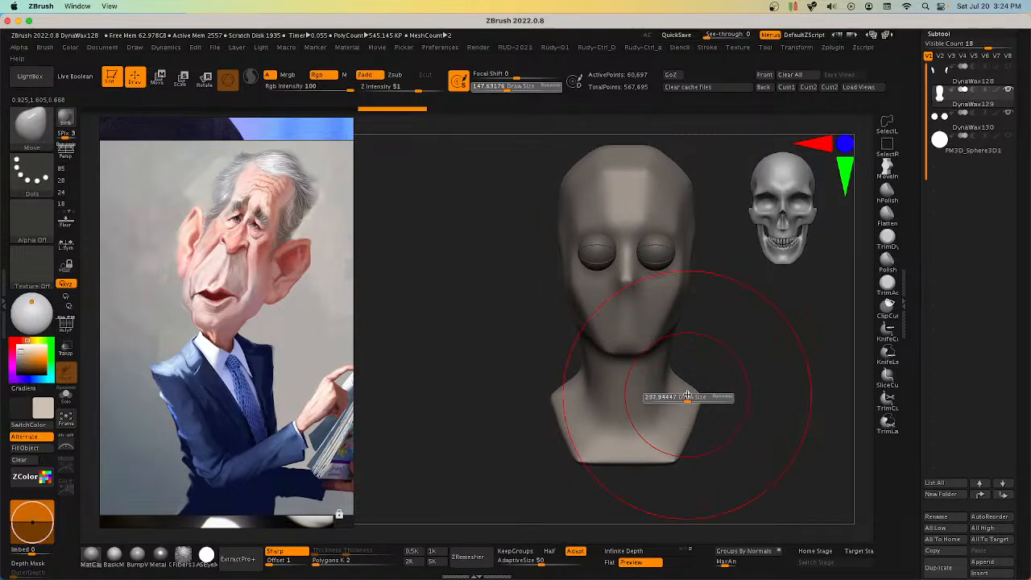
# Step: Reshape the neck and bust base into a long, thin neck on a small base using Move and Smooth
pyautogui.moveTo(687, 397); pyautogui.dragTo(664, 426)
pyautogui.moveTo(654, 439); pyautogui.dragTo(712, 380, button='right')
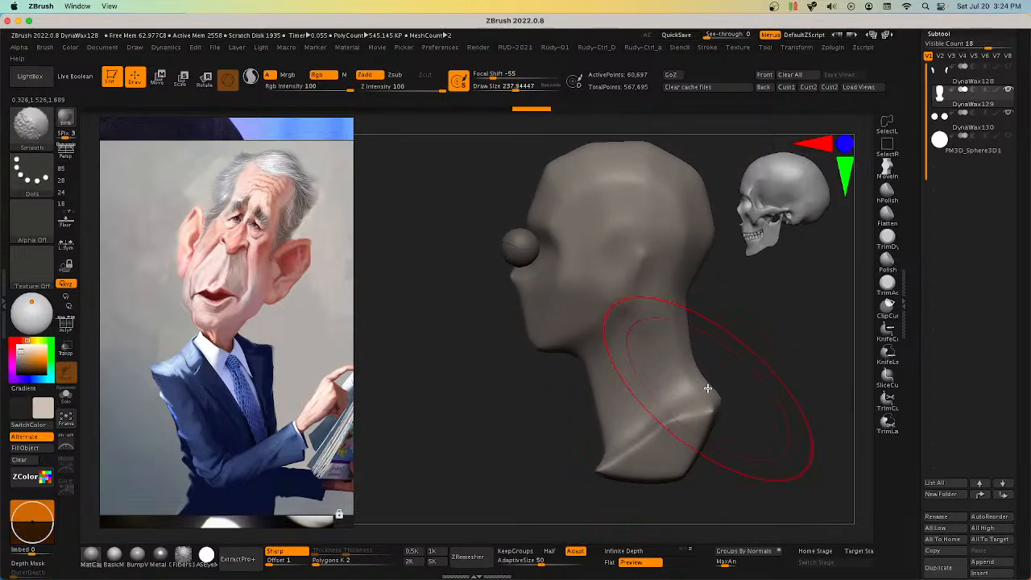
pyautogui.moveTo(682, 413)
pyautogui.mouseDown(button='right')
pyautogui.moveTo(613, 438)
pyautogui.moveTo(668, 435)
pyautogui.mouseUp(button='right')
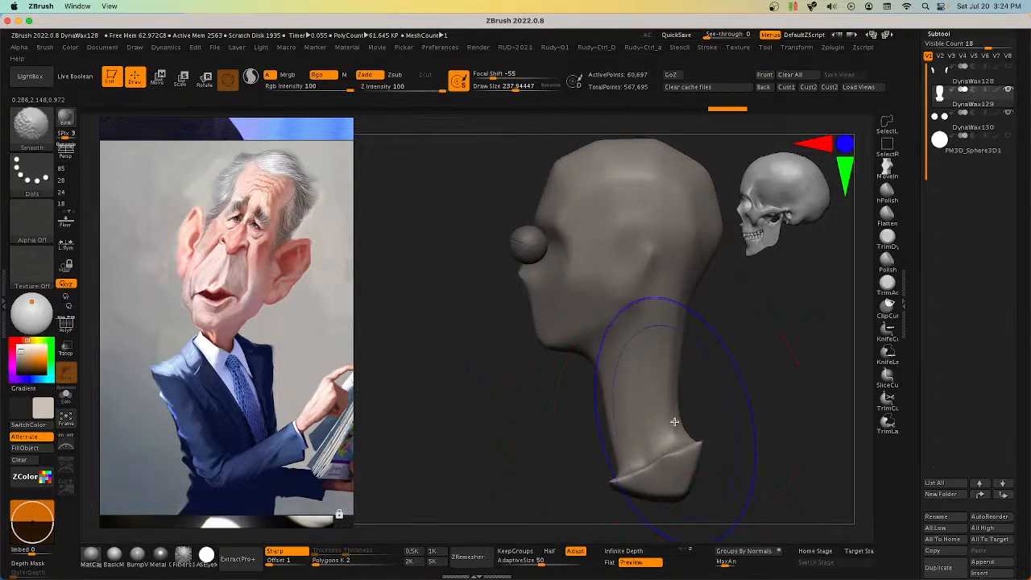
pyautogui.moveTo(661, 396); pyautogui.dragTo(707, 379, button='right')
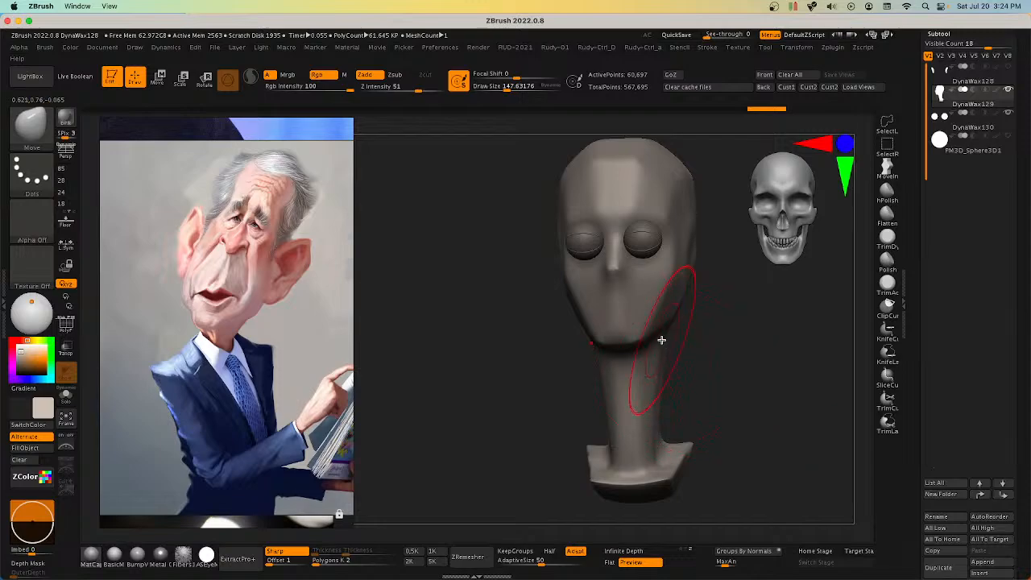
# Step: Reshape the jaw and cheeks with the Move brush, stretching the lower face down into a long chin
pyautogui.moveTo(638, 338)
pyautogui.mouseDown(button='right')
pyautogui.moveTo(660, 322)
pyautogui.moveTo(653, 305)
pyautogui.mouseUp(button='right')
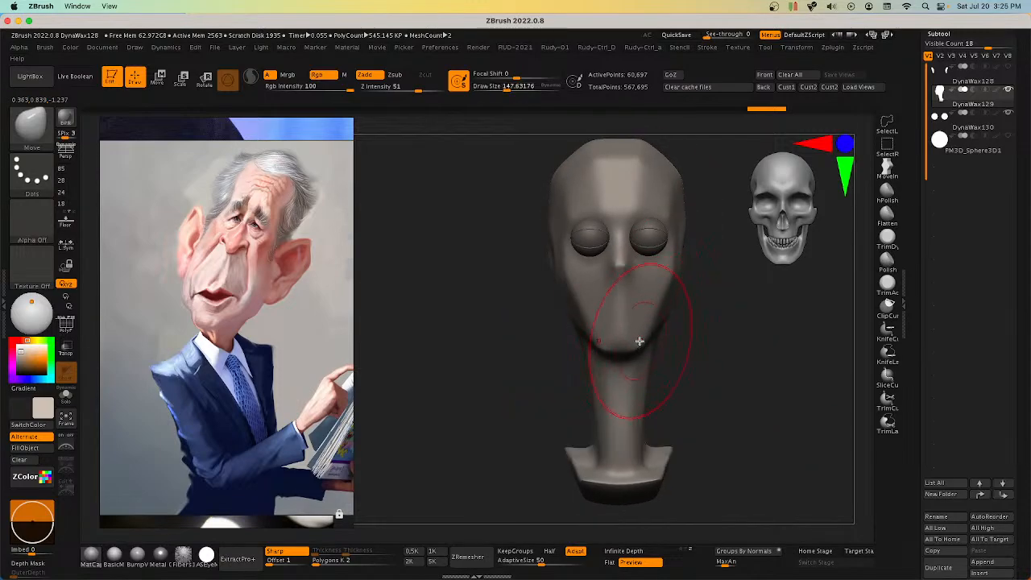
pyautogui.moveTo(639, 341)
pyautogui.mouseDown(button='right')
pyautogui.moveTo(668, 304)
pyautogui.moveTo(672, 322)
pyautogui.moveTo(670, 305)
pyautogui.mouseUp(button='right')
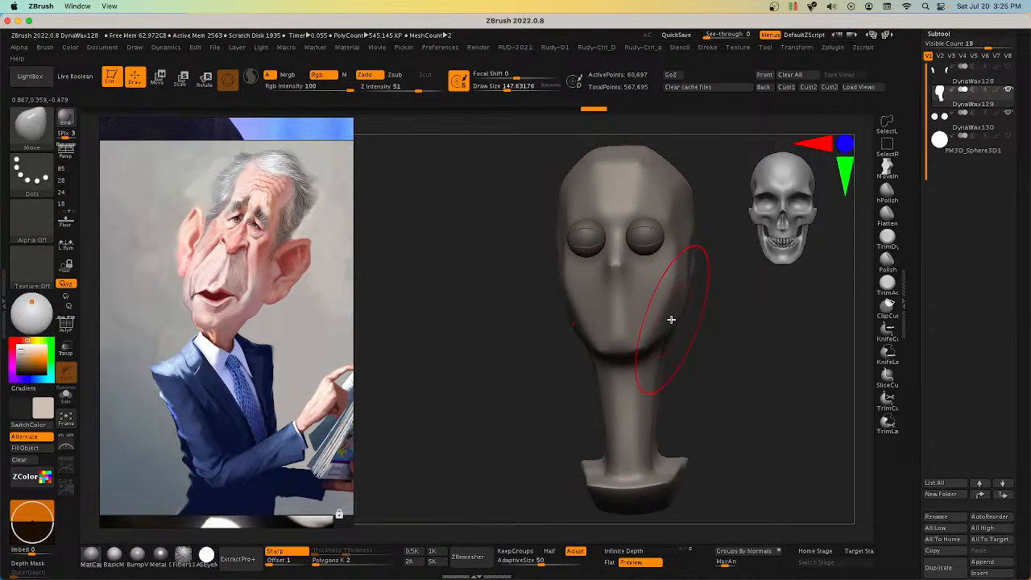
pyautogui.moveTo(645, 368)
pyautogui.mouseDown(button='right')
pyautogui.moveTo(702, 364)
pyautogui.moveTo(681, 366)
pyautogui.mouseUp(button='right')
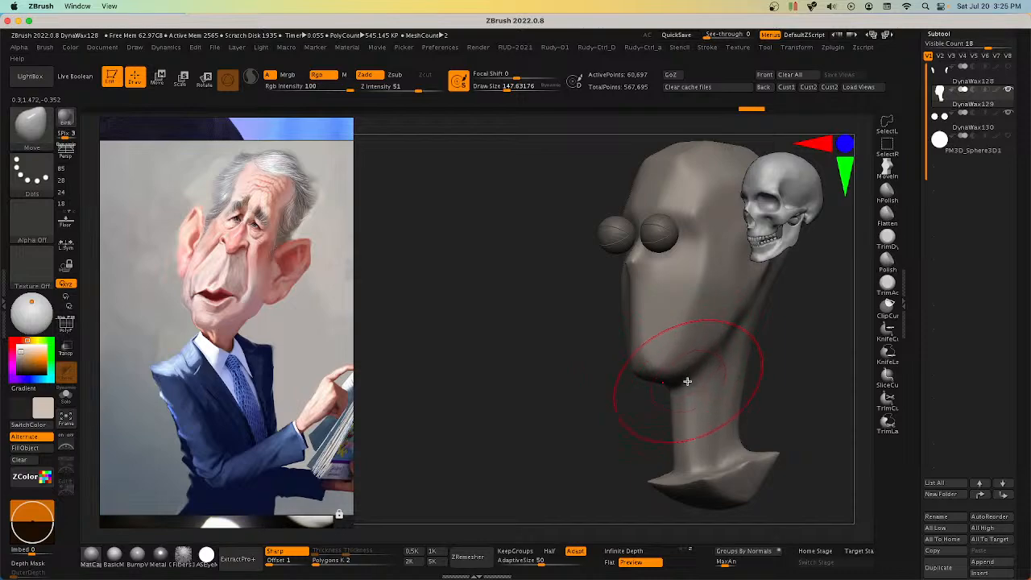
pyautogui.moveTo(709, 406)
pyautogui.keyDown('shift'); pyautogui.mouseDown(button='right')
pyautogui.moveTo(675, 392)
pyautogui.moveTo(696, 385)
pyautogui.moveTo(666, 373)
pyautogui.moveTo(690, 329)
pyautogui.moveTo(685, 357)
pyautogui.moveTo(698, 347)
pyautogui.moveTo(714, 299)
pyautogui.moveTo(695, 237)
pyautogui.moveTo(700, 258)
pyautogui.moveTo(741, 255)
pyautogui.moveTo(694, 259)
pyautogui.mouseUp(button='right'); pyautogui.keyUp('shift')
# Step: Hide the eye subtool and shape the brow and eye sockets with the Move brush, reducing its size to about 115
pyautogui.click(1008, 113)
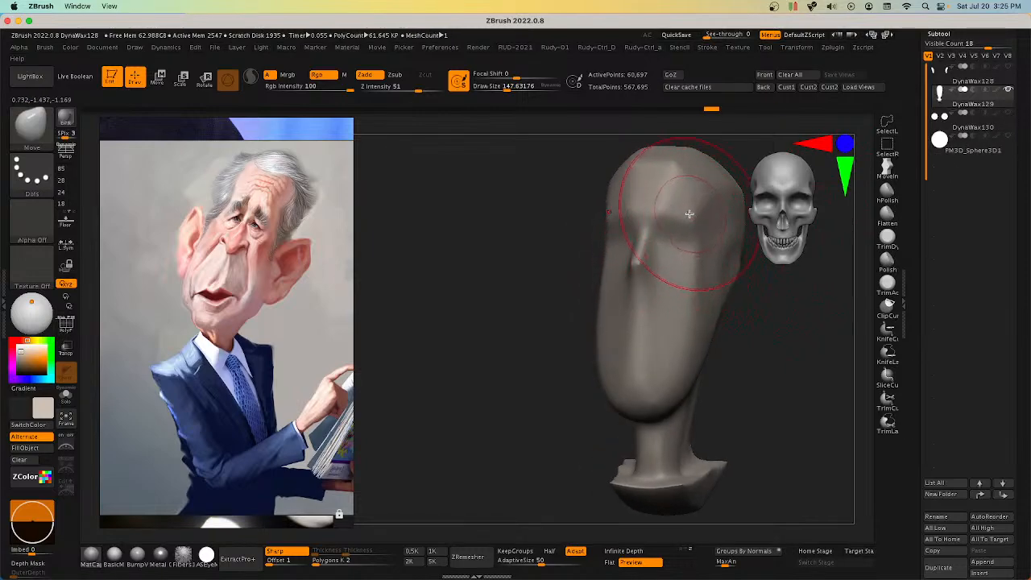
pyautogui.moveTo(678, 213); pyautogui.dragTo(693, 218, button='right')
pyautogui.moveTo(693, 218); pyautogui.dragTo(672, 228)
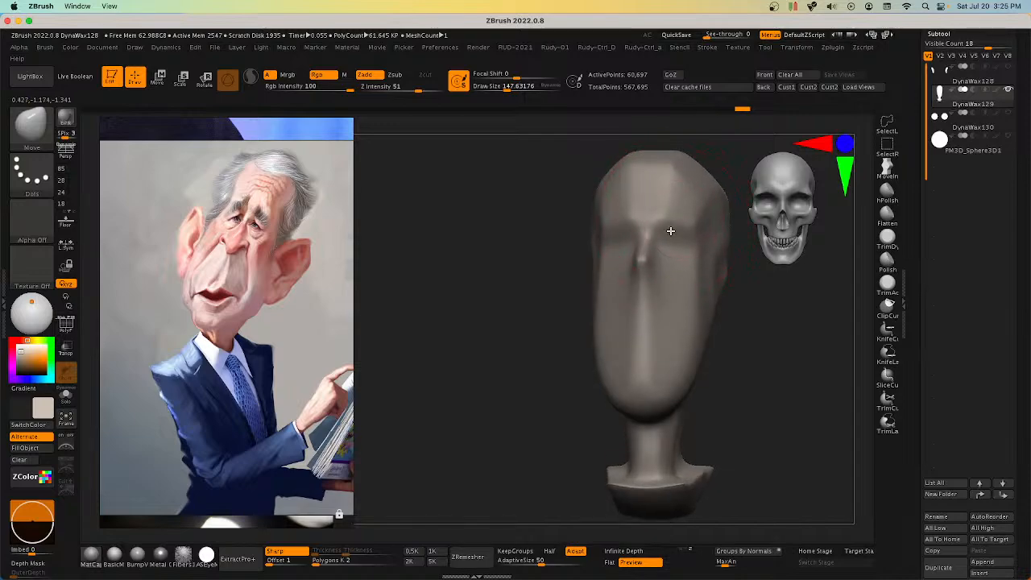
pyautogui.press('[')
pyautogui.moveTo(671, 228); pyautogui.dragTo(656, 218, button='right')
pyautogui.moveTo(656, 218); pyautogui.dragTo(658, 224)
pyautogui.moveTo(658, 224)
pyautogui.mouseDown(button='right')
pyautogui.moveTo(665, 231)
pyautogui.moveTo(670, 203)
pyautogui.mouseUp(button='right')
pyautogui.moveTo(670, 203); pyautogui.dragTo(668, 220)
pyautogui.moveTo(668, 221); pyautogui.dragTo(656, 255, button='right')
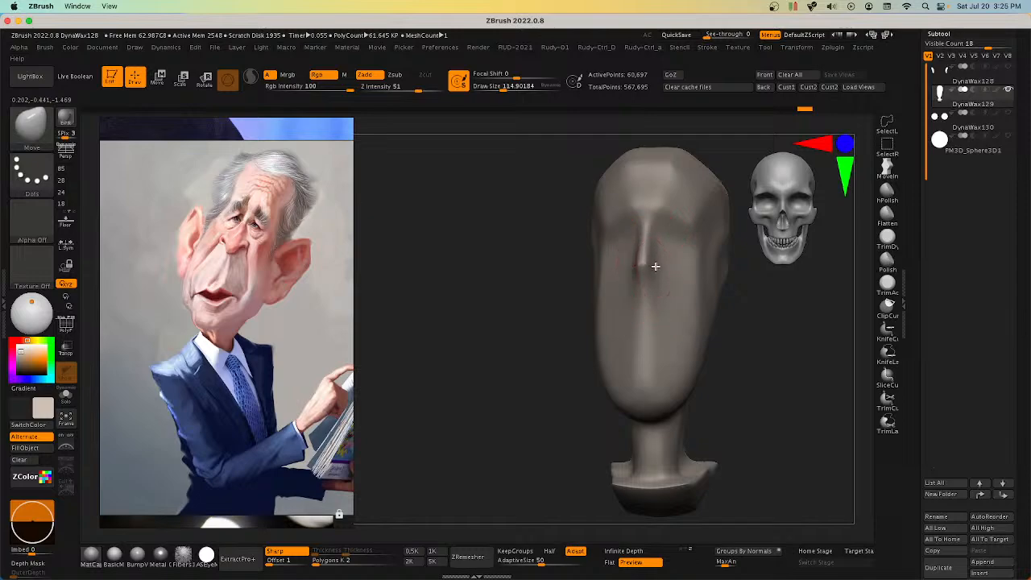
# Step: Pull out a long pointed nose with flared nostrils using progressively smaller Move brush sizes, down to about 39
pyautogui.moveTo(656, 267); pyautogui.dragTo(654, 270)
pyautogui.press('[')
pyautogui.moveTo(654, 270)
pyautogui.mouseDown(button='right')
pyautogui.moveTo(668, 269)
pyautogui.moveTo(636, 271)
pyautogui.moveTo(637, 291)
pyautogui.moveTo(610, 299)
pyautogui.moveTo(632, 281)
pyautogui.mouseUp(button='right')
pyautogui.press('[')
pyautogui.press(']')
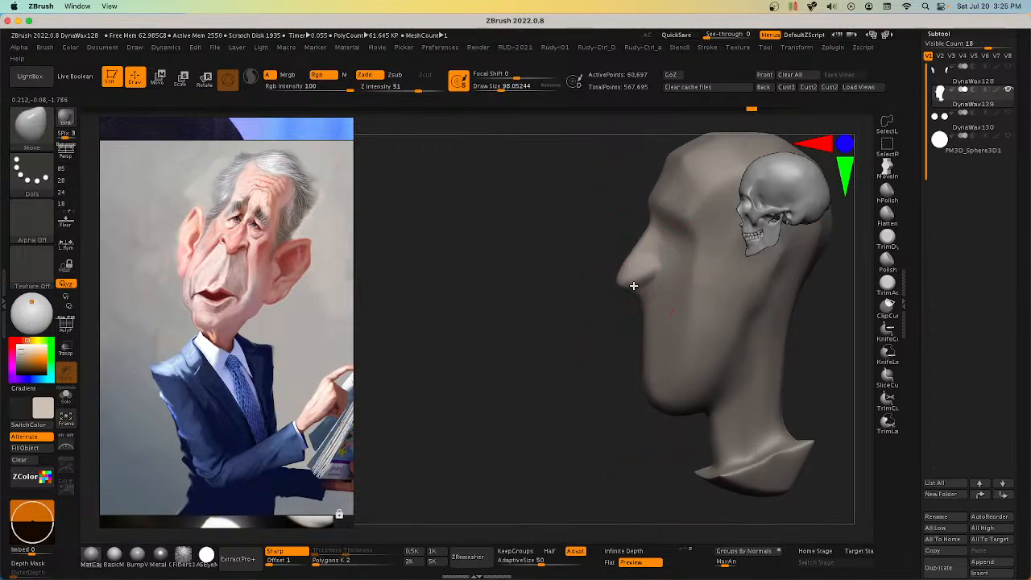
pyautogui.press('[')
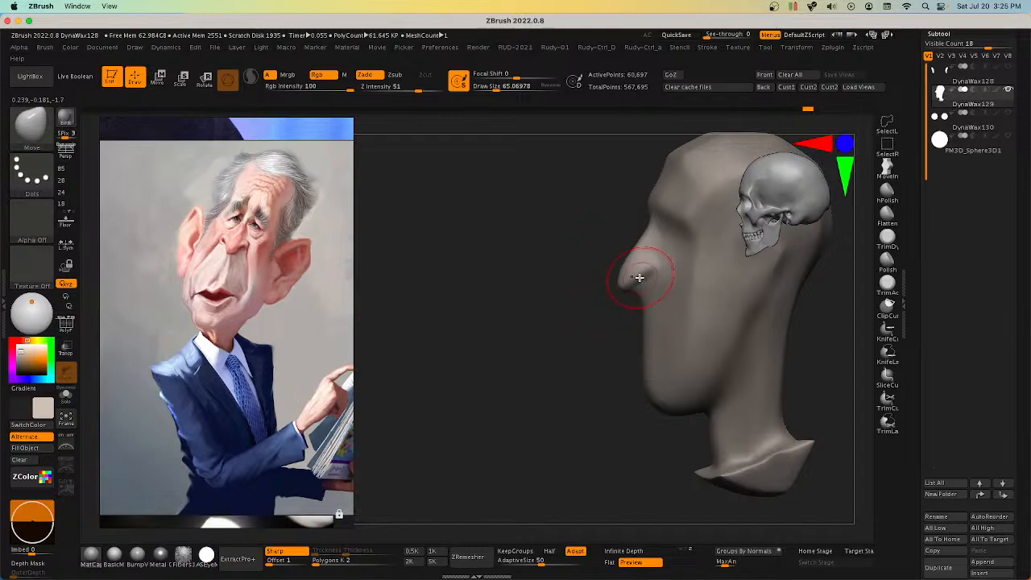
pyautogui.press('[')
pyautogui.moveTo(639, 277)
pyautogui.mouseDown(button='right')
pyautogui.moveTo(728, 287)
pyautogui.moveTo(661, 288)
pyautogui.moveTo(667, 234)
pyautogui.moveTo(622, 246)
pyautogui.moveTo(650, 253)
pyautogui.moveTo(626, 292)
pyautogui.moveTo(671, 251)
pyautogui.moveTo(689, 266)
pyautogui.moveTo(650, 311)
pyautogui.moveTo(674, 290)
pyautogui.moveTo(632, 251)
pyautogui.mouseUp(button='right')
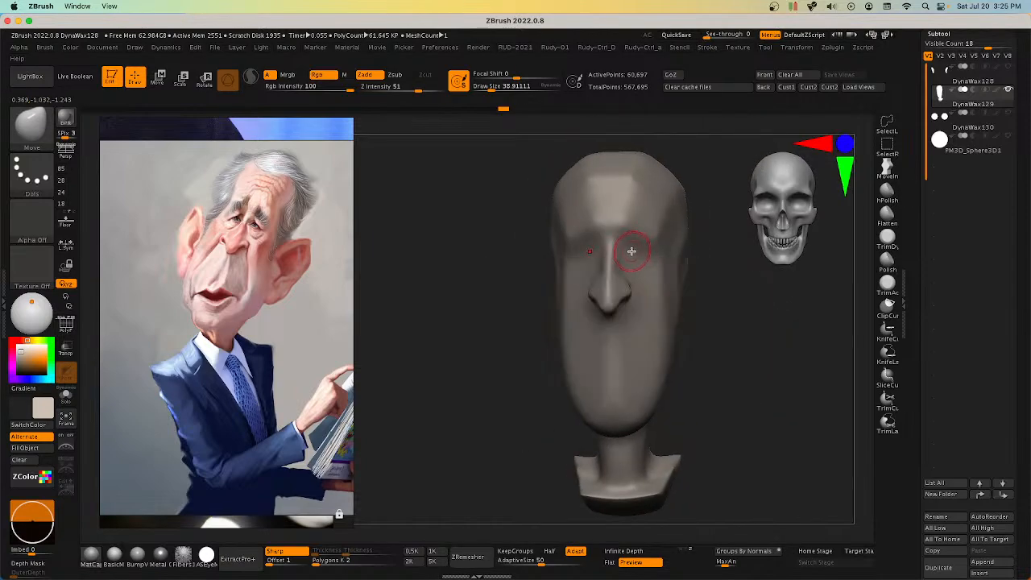
# Step: Select the eye subtool, center the gizmo on the eyes to shrink them, and turn on local symmetry
pyautogui.keyDown('alt'); pyautogui.click(653, 259); pyautogui.keyUp('alt')
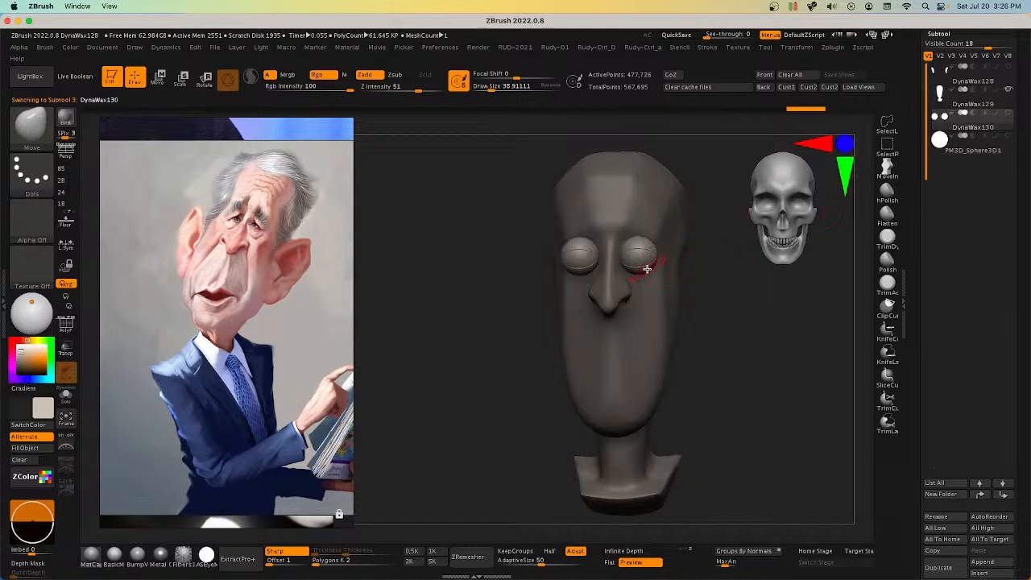
pyautogui.press('w')
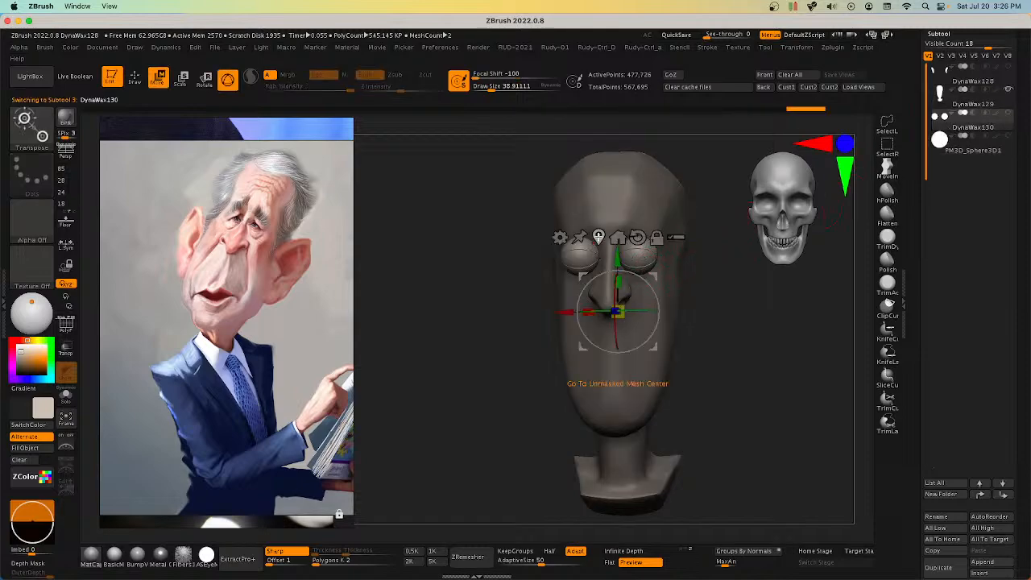
pyautogui.click(617, 311)
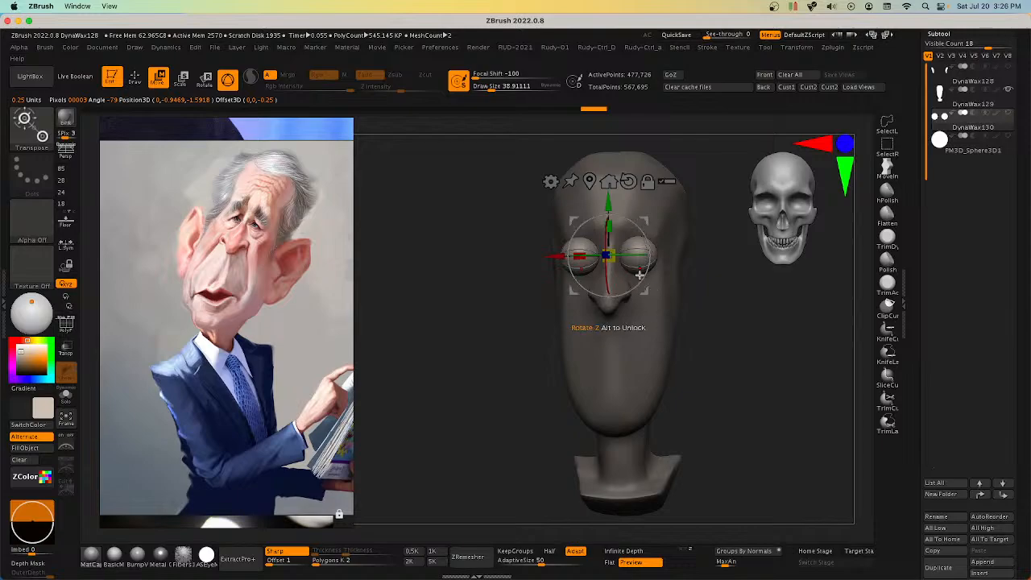
pyautogui.click(652, 264)
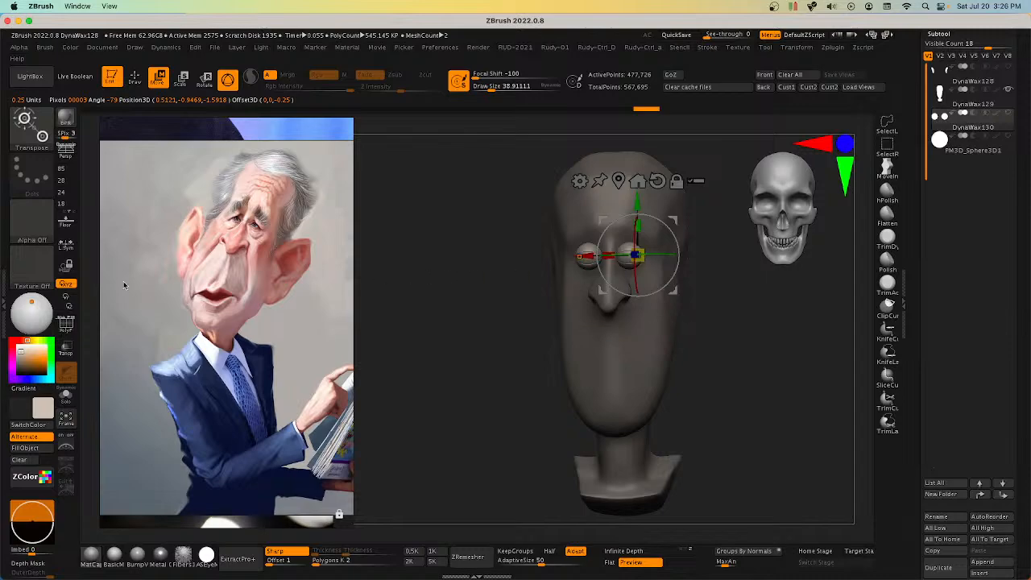
pyautogui.click(66, 246)
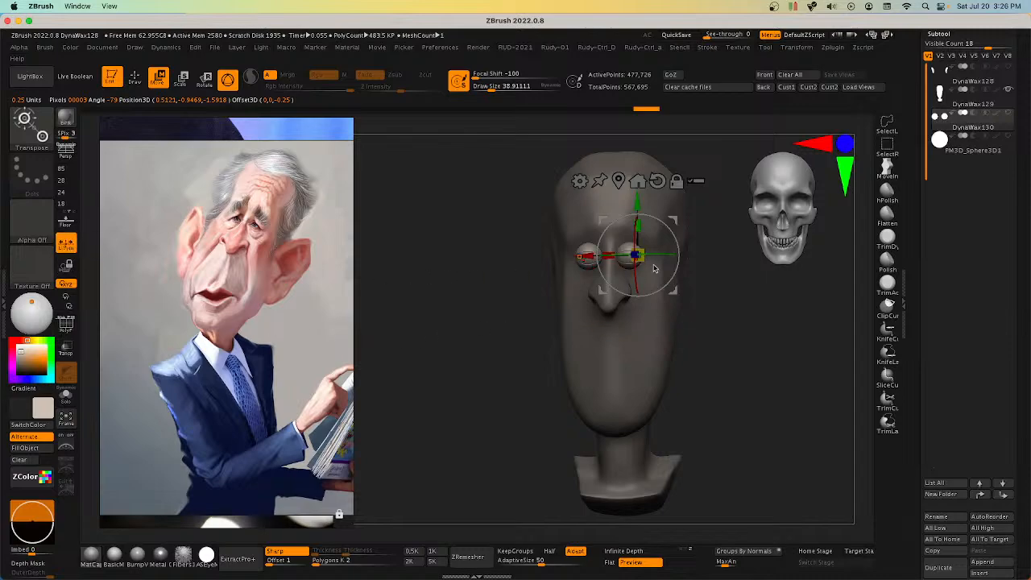
# Step: Center the gizmo on the unmasked eye, scale both eyes symmetrically and position them in the sockets beside the nose bridge
pyautogui.click(619, 181)
pyautogui.moveTo(666, 292); pyautogui.dragTo(678, 291)
pyautogui.keyDown('shift'); pyautogui.moveTo(694, 291); pyautogui.dragTo(704, 291); pyautogui.keyUp('shift')
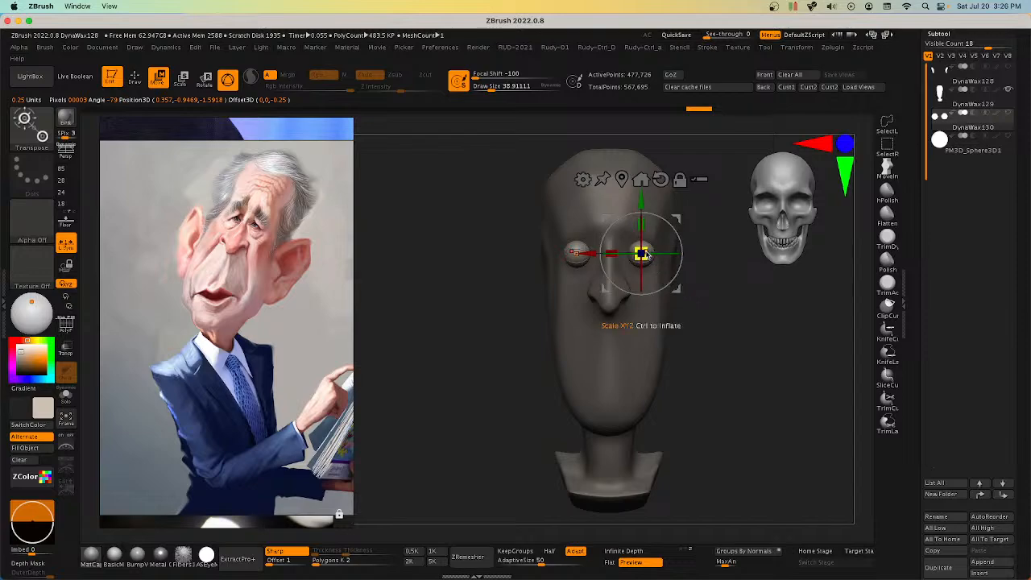
pyautogui.moveTo(643, 253); pyautogui.dragTo(644, 253)
pyautogui.moveTo(677, 294)
pyautogui.mouseDown()
pyautogui.moveTo(665, 292)
pyautogui.moveTo(713, 323)
pyautogui.moveTo(628, 347)
pyautogui.moveTo(683, 276)
pyautogui.mouseUp()
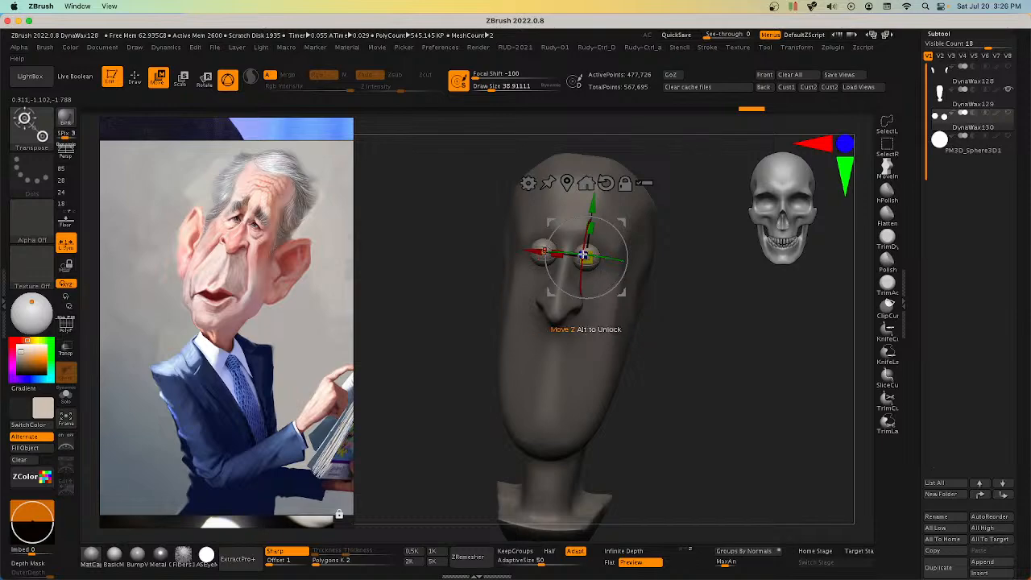
pyautogui.moveTo(584, 255); pyautogui.dragTo(584, 255)
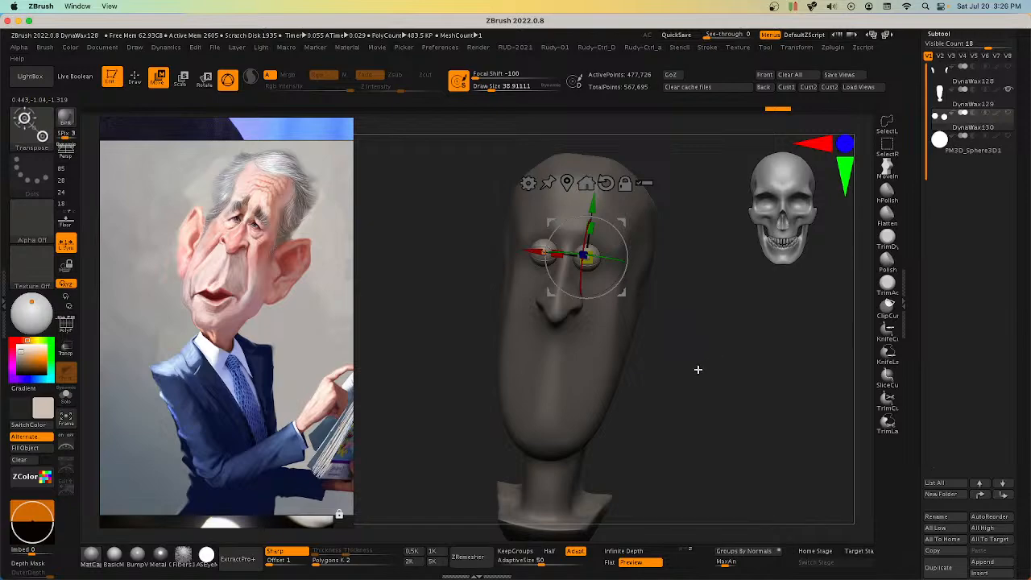
pyautogui.press('q')
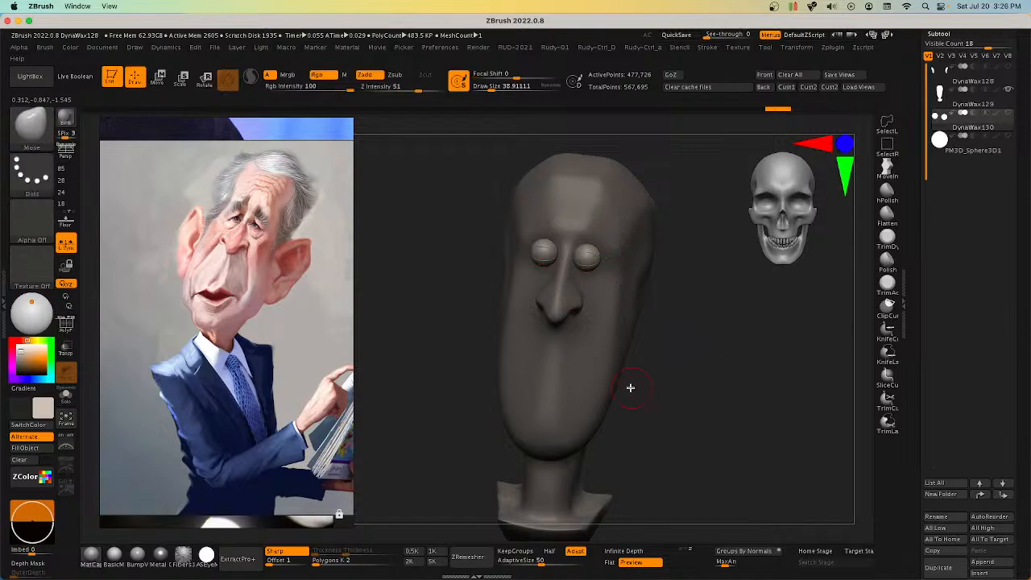
# Step: Switch back to the head subtool and set the Move brush's draw size to about 75
pyautogui.keyDown('alt'); pyautogui.click(608, 367); pyautogui.keyUp('alt')
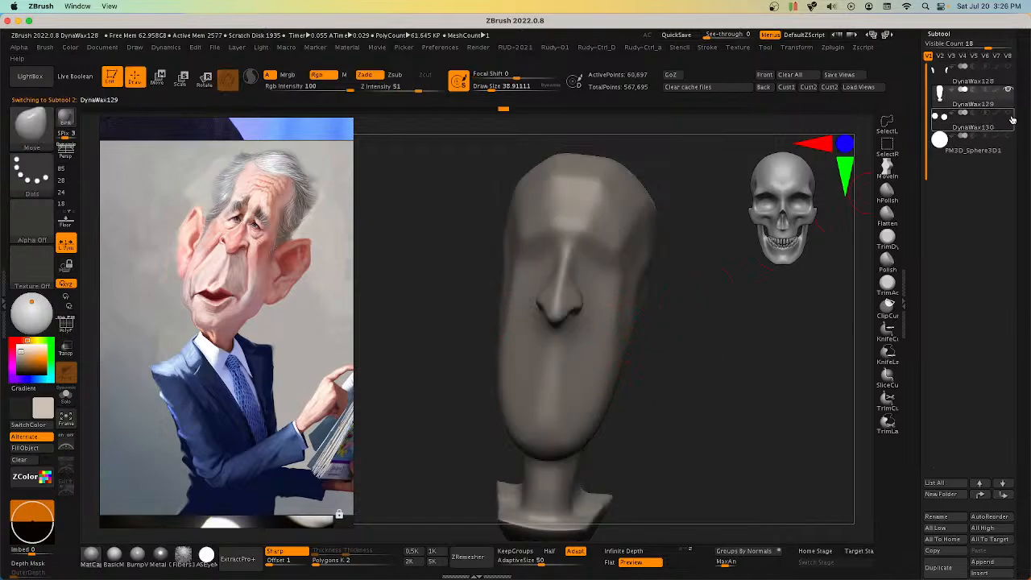
pyautogui.keyDown('alt'); pyautogui.click(597, 274); pyautogui.keyUp('alt')
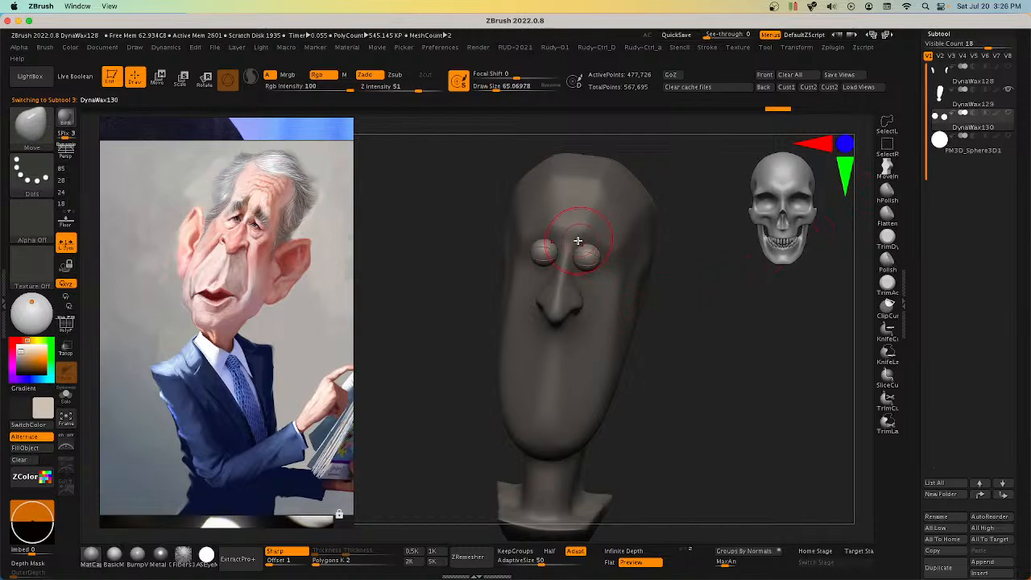
pyautogui.keyDown('alt'); pyautogui.click(605, 229); pyautogui.keyUp('alt')
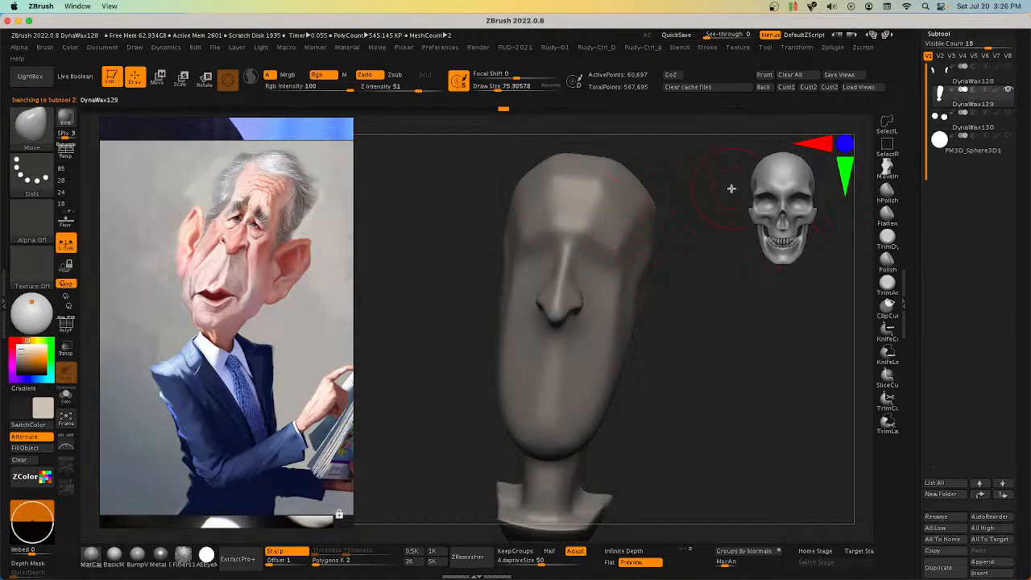
# Step: Show the eyes, return to the head subtool and shape the brow ridge above them with the Move brush at about 56
pyautogui.click(1007, 124)
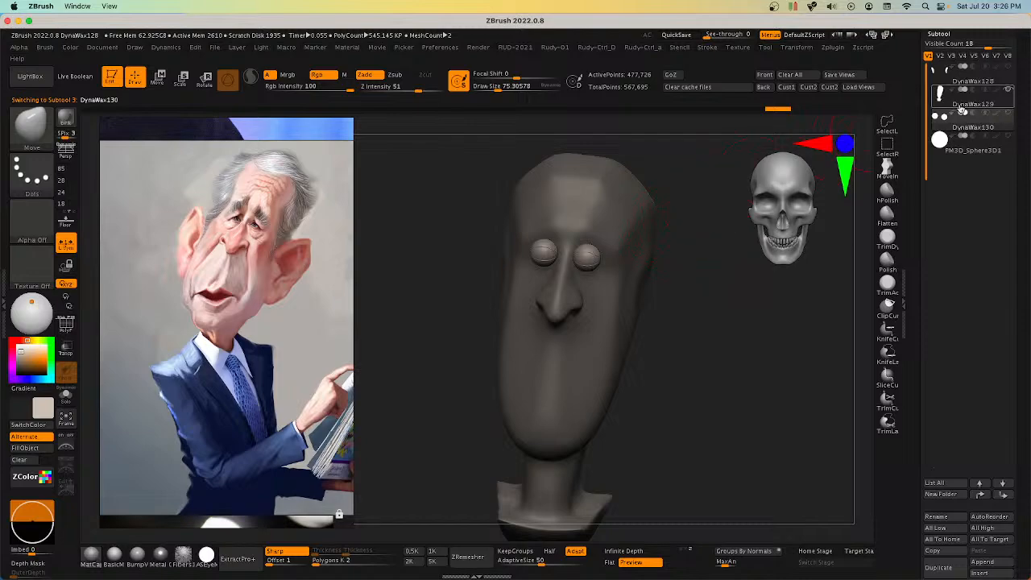
pyautogui.click(975, 106)
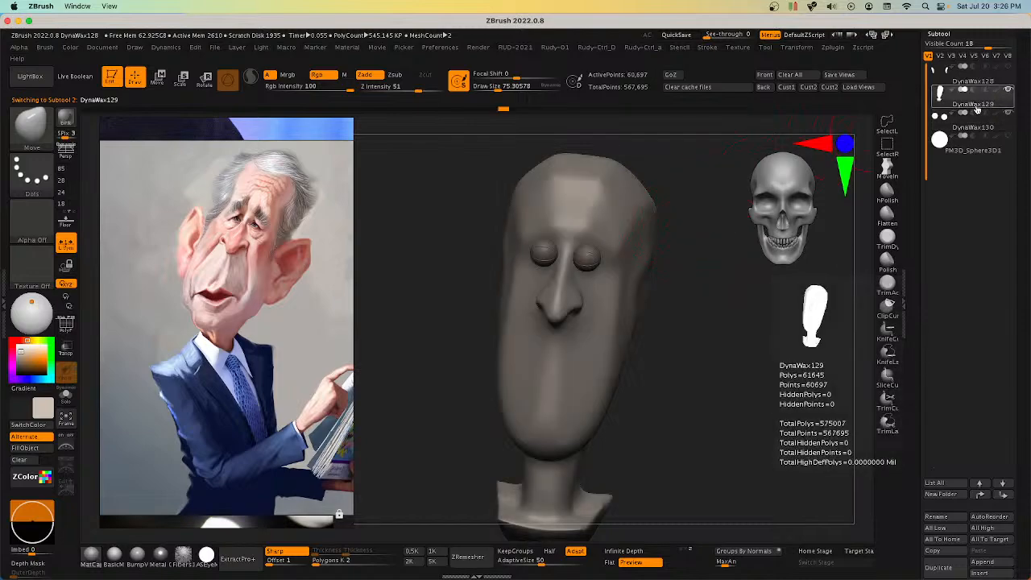
pyautogui.press('s')
pyautogui.moveTo(587, 238); pyautogui.dragTo(584, 237)
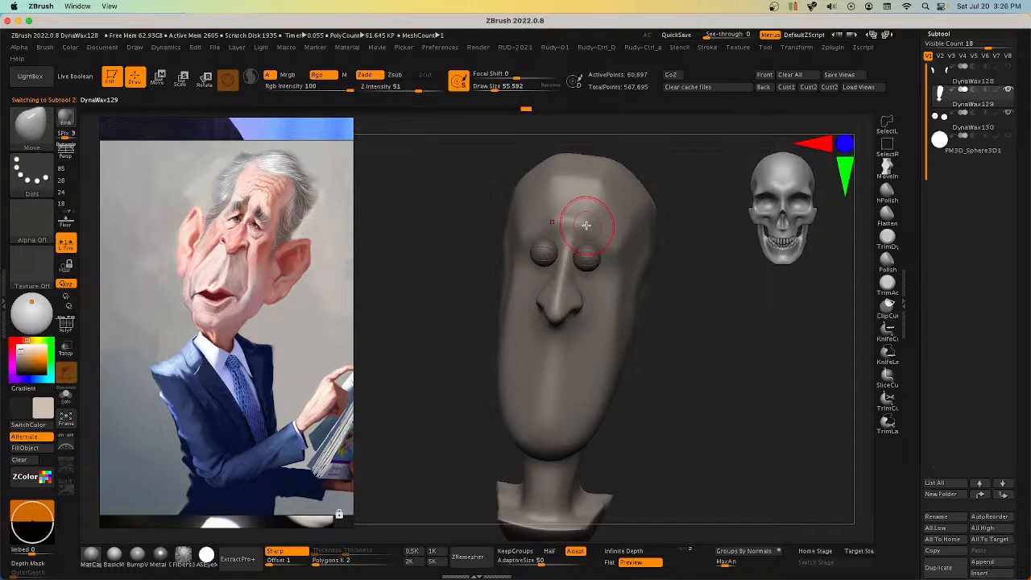
pyautogui.moveTo(576, 229)
pyautogui.mouseDown(button='right')
pyautogui.moveTo(598, 229)
pyautogui.moveTo(565, 225)
pyautogui.moveTo(606, 256)
pyautogui.moveTo(575, 214)
pyautogui.moveTo(517, 238)
pyautogui.moveTo(538, 240)
pyautogui.moveTo(542, 220)
pyautogui.moveTo(529, 230)
pyautogui.moveTo(549, 218)
pyautogui.moveTo(622, 261)
pyautogui.mouseUp(button='right')
pyautogui.hotkey('ctrl', 'z')
# Step: Round out the cranium and temples with the Move brush, enlarging the draw size to between about 94 and 163
pyautogui.press('s')
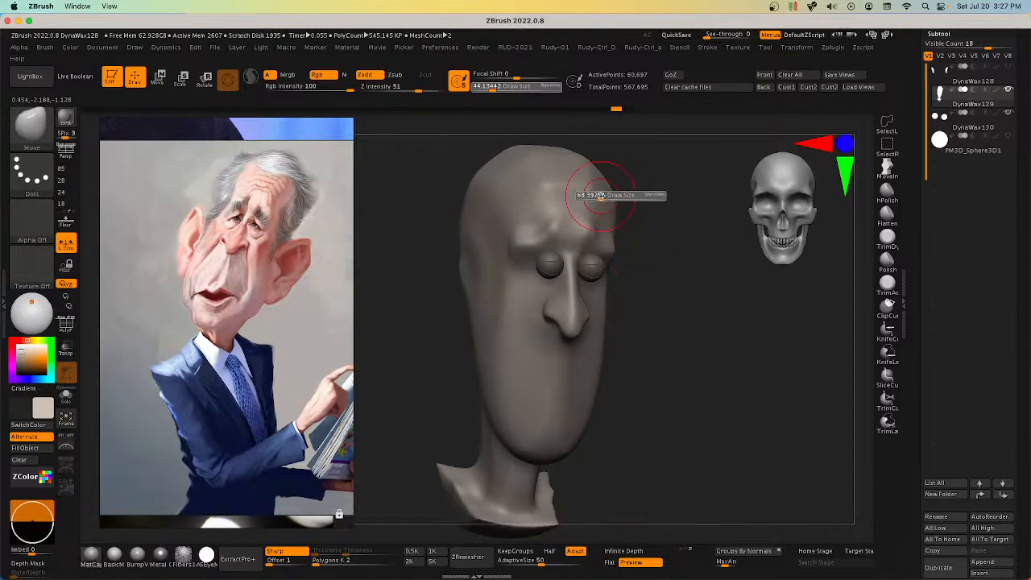
pyautogui.moveTo(596, 195); pyautogui.dragTo(605, 195)
pyautogui.moveTo(610, 190)
pyautogui.mouseDown(button='right')
pyautogui.moveTo(594, 186)
pyautogui.moveTo(618, 230)
pyautogui.mouseUp(button='right')
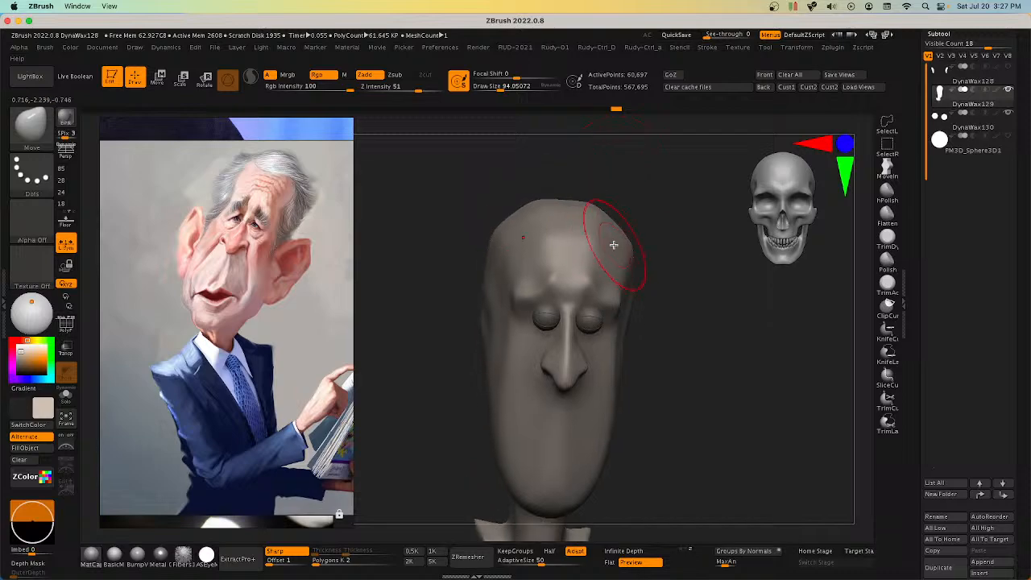
pyautogui.keyDown('shift'); pyautogui.moveTo(540, 215); pyautogui.dragTo(576, 216); pyautogui.keyUp('shift')
pyautogui.moveTo(603, 223); pyautogui.dragTo(582, 221, button='right')
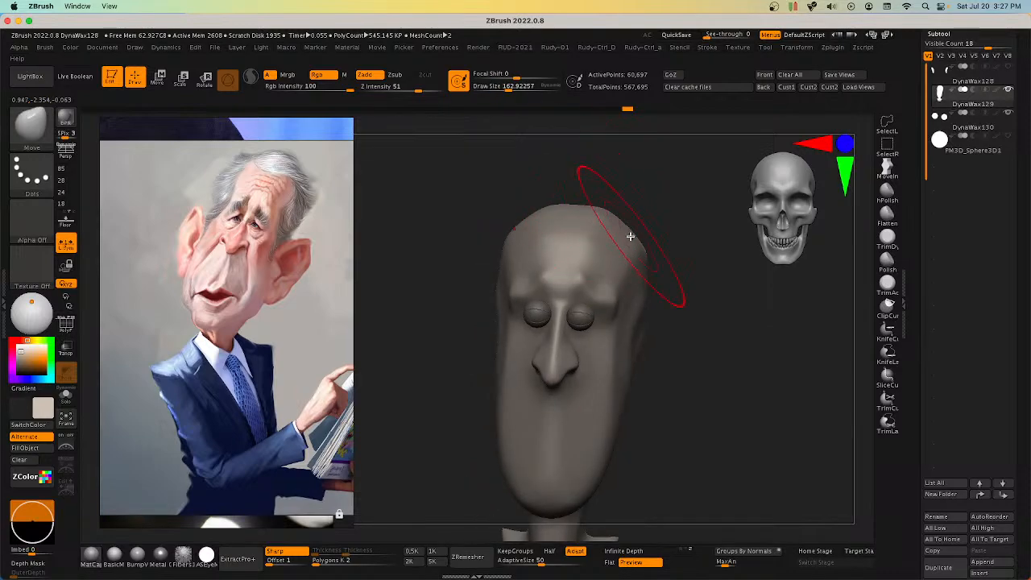
pyautogui.moveTo(642, 257)
pyautogui.mouseDown(button='right')
pyautogui.moveTo(649, 246)
pyautogui.moveTo(667, 256)
pyautogui.moveTo(645, 279)
pyautogui.mouseUp(button='right')
pyautogui.rightClick(647, 263)
pyautogui.press('s')
pyautogui.moveTo(644, 278); pyautogui.dragTo(640, 279)
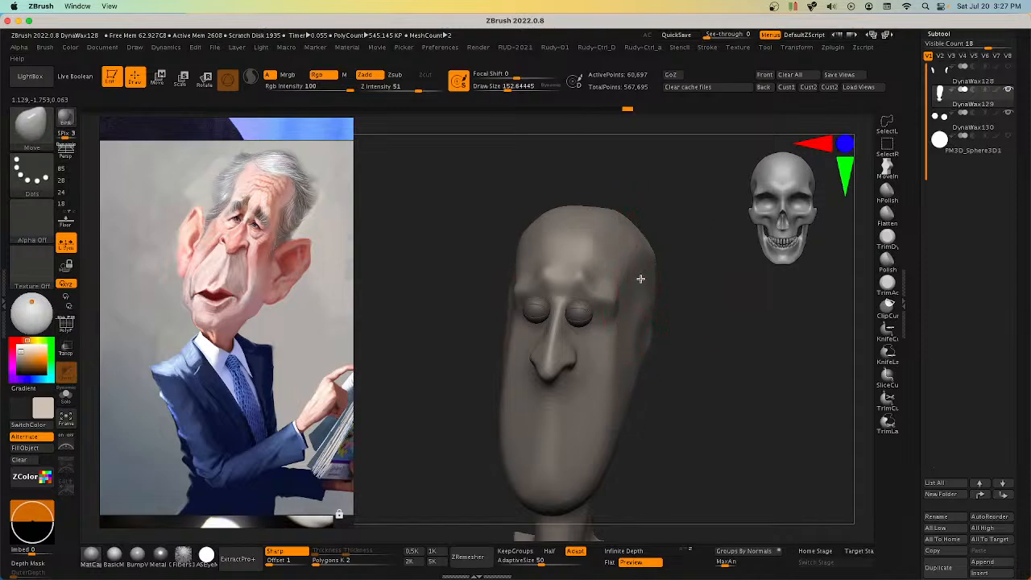
pyautogui.moveTo(651, 290); pyautogui.dragTo(635, 292, button='right')
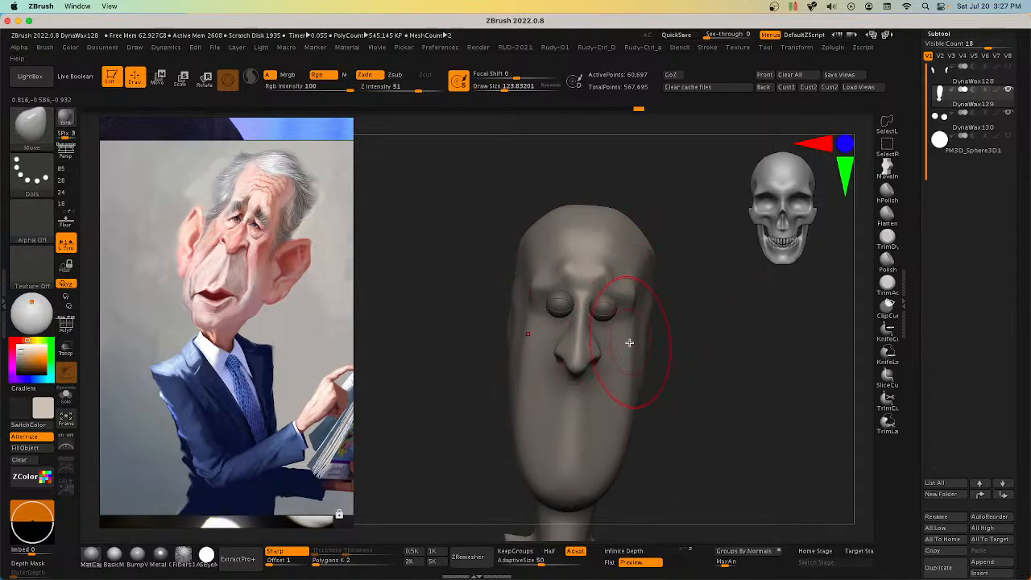
# Step: Reshape the cheekbones and sides of the face with the Move brush at draw sizes from about 83 to 124
pyautogui.press('s')
pyautogui.moveTo(629, 343); pyautogui.dragTo(630, 353)
pyautogui.moveTo(613, 362)
pyautogui.mouseDown(button='right')
pyautogui.moveTo(594, 363)
pyautogui.moveTo(603, 384)
pyautogui.moveTo(621, 362)
pyautogui.mouseUp(button='right')
pyautogui.press('s')
pyautogui.moveTo(621, 363); pyautogui.dragTo(618, 362)
pyautogui.moveTo(619, 363); pyautogui.dragTo(623, 363, button='right')
pyautogui.rightClick(624, 363)
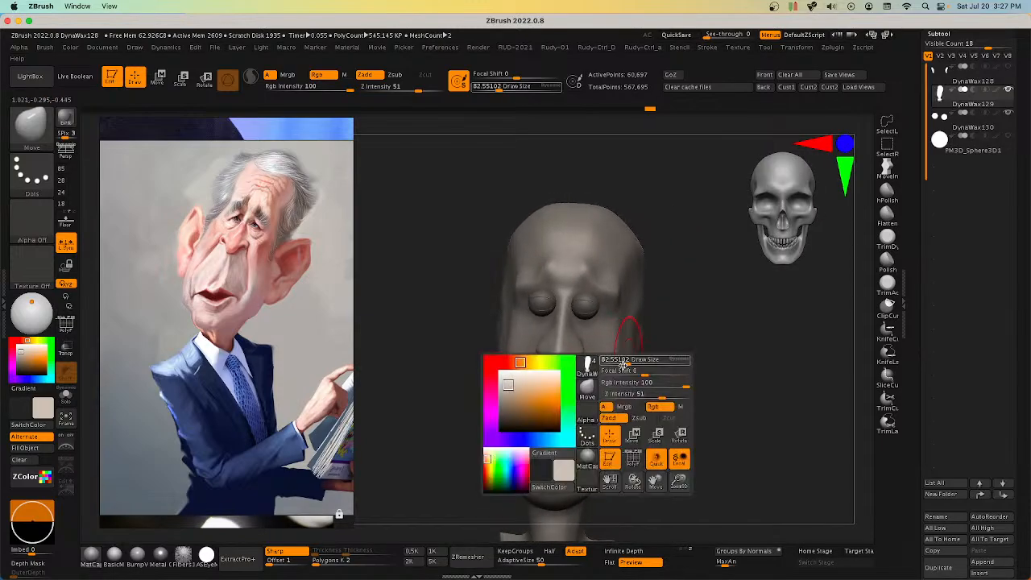
pyautogui.press('s')
pyautogui.moveTo(619, 372); pyautogui.dragTo(621, 375)
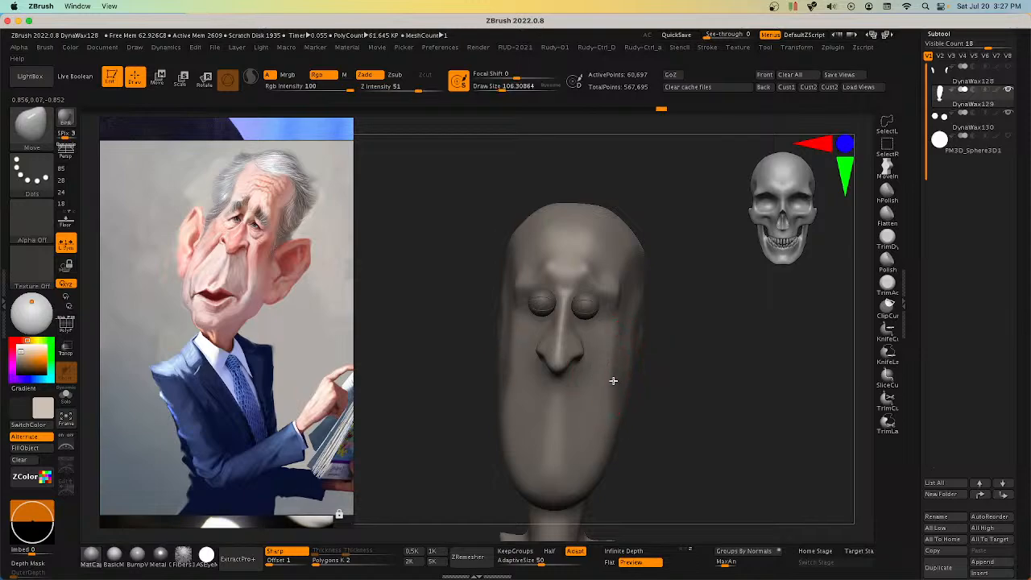
# Step: Hide the eyes and shape the eye sockets beside the nose bridge with Move brush sizes of about 83 and 50
pyautogui.moveTo(615, 340)
pyautogui.mouseDown(button='right')
pyautogui.moveTo(594, 362)
pyautogui.moveTo(597, 345)
pyautogui.moveTo(621, 329)
pyautogui.moveTo(652, 341)
pyautogui.moveTo(725, 333)
pyautogui.moveTo(596, 363)
pyautogui.moveTo(588, 306)
pyautogui.mouseUp(button='right')
pyautogui.click(1008, 116)
pyautogui.press('s')
pyautogui.moveTo(588, 296); pyautogui.dragTo(594, 295)
pyautogui.press('s')
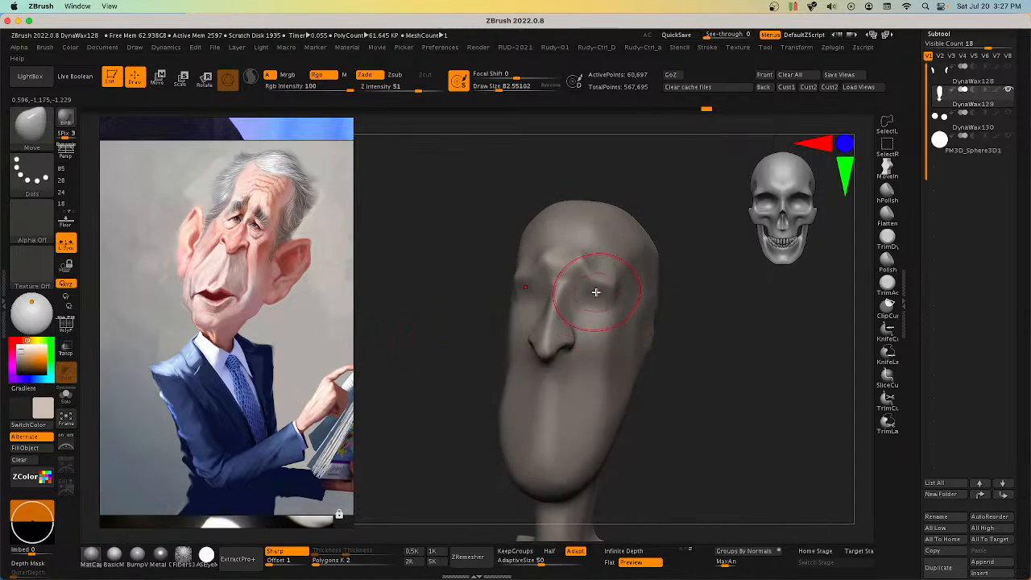
pyautogui.moveTo(604, 292); pyautogui.dragTo(597, 297, button='right')
pyautogui.press('s')
pyautogui.moveTo(596, 296); pyautogui.dragTo(584, 302)
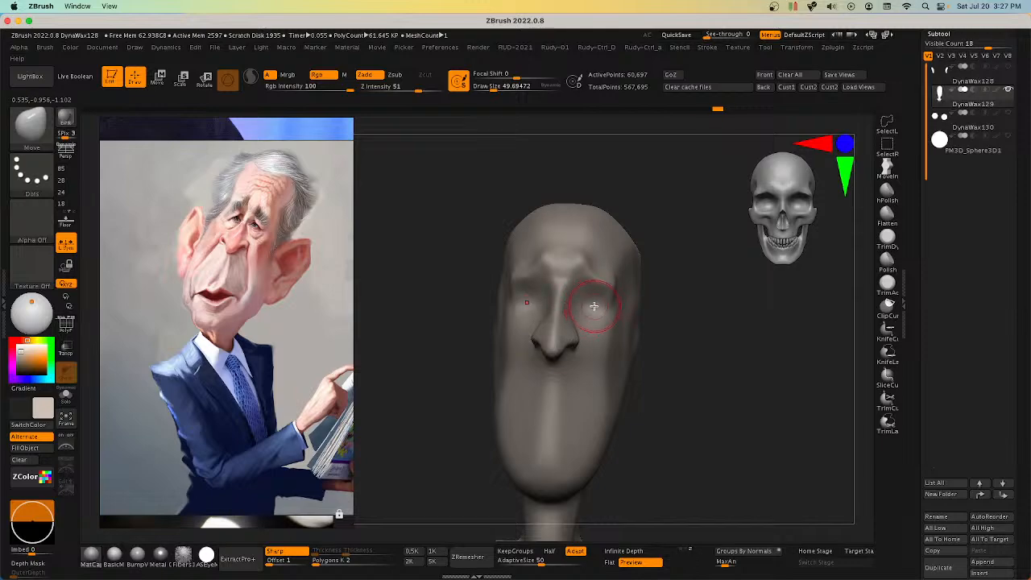
# Step: Pull in the temples and adjust the outer brows and top of the head with Move brush sizes from about 79 to 184
pyautogui.press('s')
pyautogui.moveTo(605, 300); pyautogui.dragTo(613, 313)
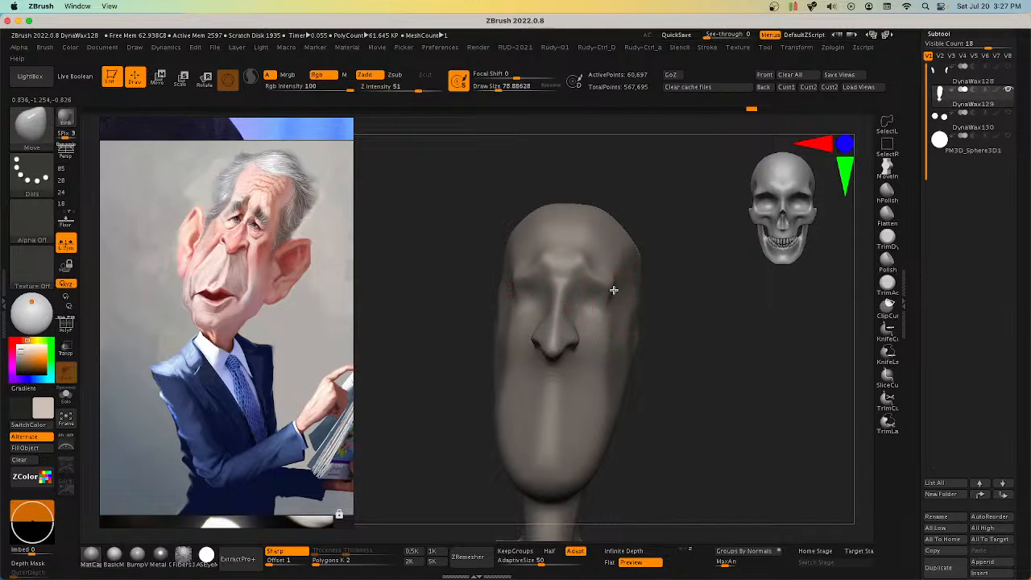
pyautogui.press('s')
pyautogui.moveTo(620, 269)
pyautogui.mouseDown()
pyautogui.moveTo(637, 245)
pyautogui.moveTo(626, 239)
pyautogui.mouseUp()
pyautogui.press('s')
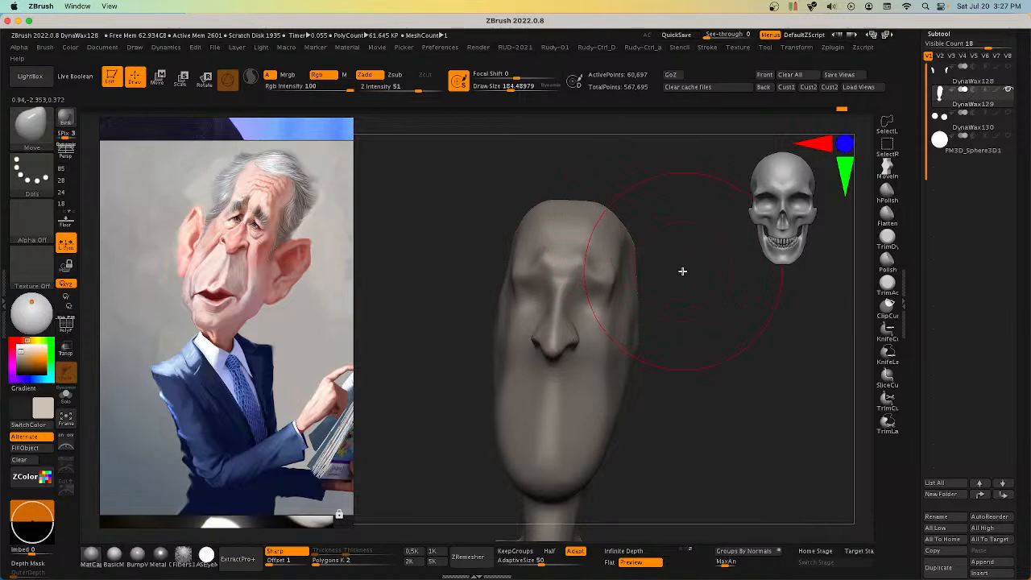
pyautogui.moveTo(683, 272); pyautogui.dragTo(699, 316)
pyautogui.press('s')
pyautogui.moveTo(588, 218); pyautogui.dragTo(583, 197)
# Step: Fill out the back of the skull in profile with a larger Move brush and smooth it at about 202
pyautogui.moveTo(627, 222)
pyautogui.keyDown('shift'); pyautogui.mouseDown(button='right')
pyautogui.moveTo(614, 237)
pyautogui.moveTo(655, 284)
pyautogui.mouseUp(button='right'); pyautogui.keyUp('shift')
pyautogui.press('s')
pyautogui.moveTo(659, 264); pyautogui.dragTo(653, 242)
pyautogui.press('s')
pyautogui.moveTo(711, 272); pyautogui.dragTo(706, 256)
pyautogui.keyDown('shift'); pyautogui.moveTo(713, 276); pyautogui.dragTo(717, 287); pyautogui.keyUp('shift')
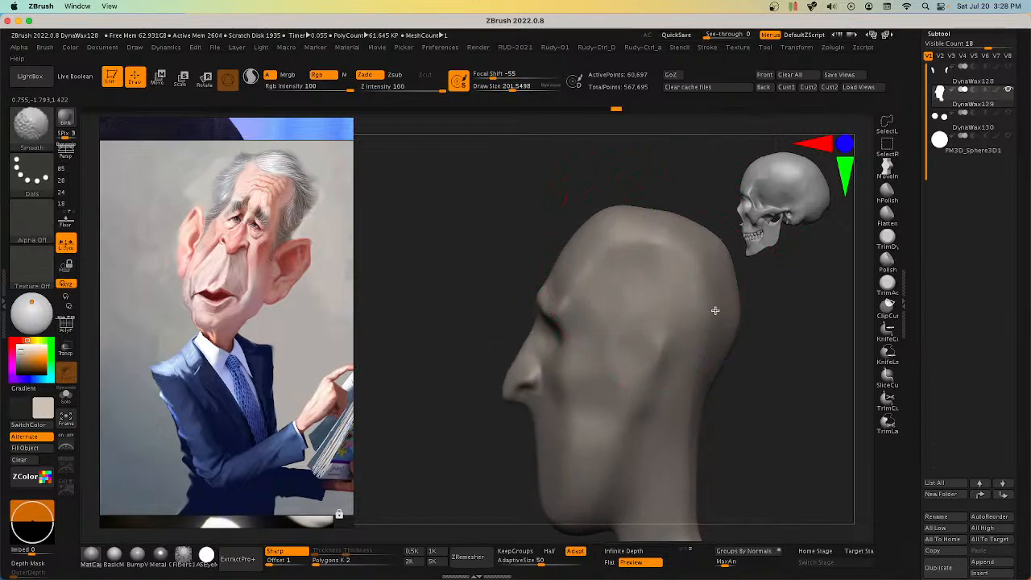
# Step: Define the base of the skull and narrow the back of the neck with Move brush sizes of about 158 and 90
pyautogui.press('s')
pyautogui.moveTo(714, 375); pyautogui.dragTo(690, 393)
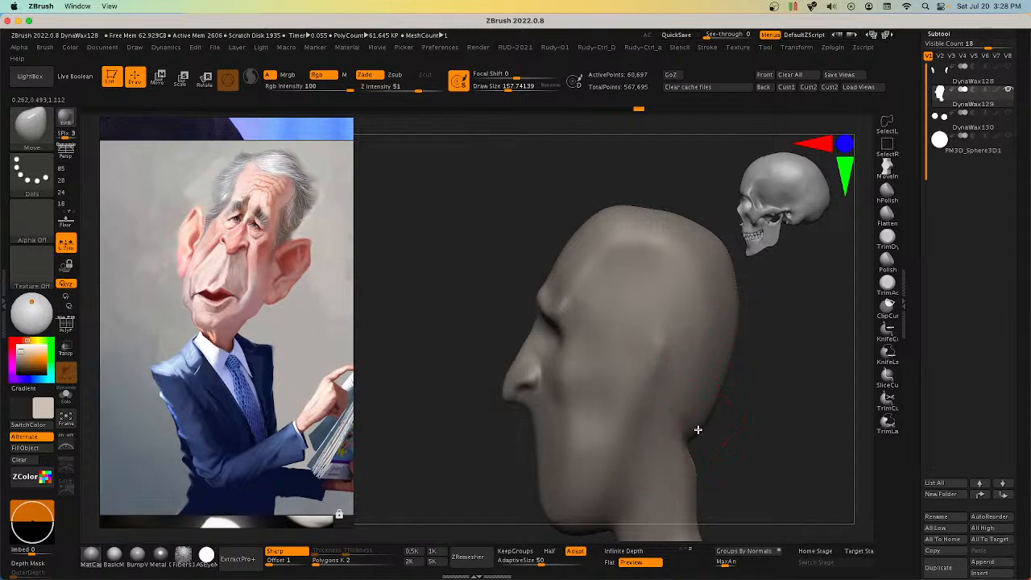
pyautogui.moveTo(689, 470); pyautogui.dragTo(718, 349)
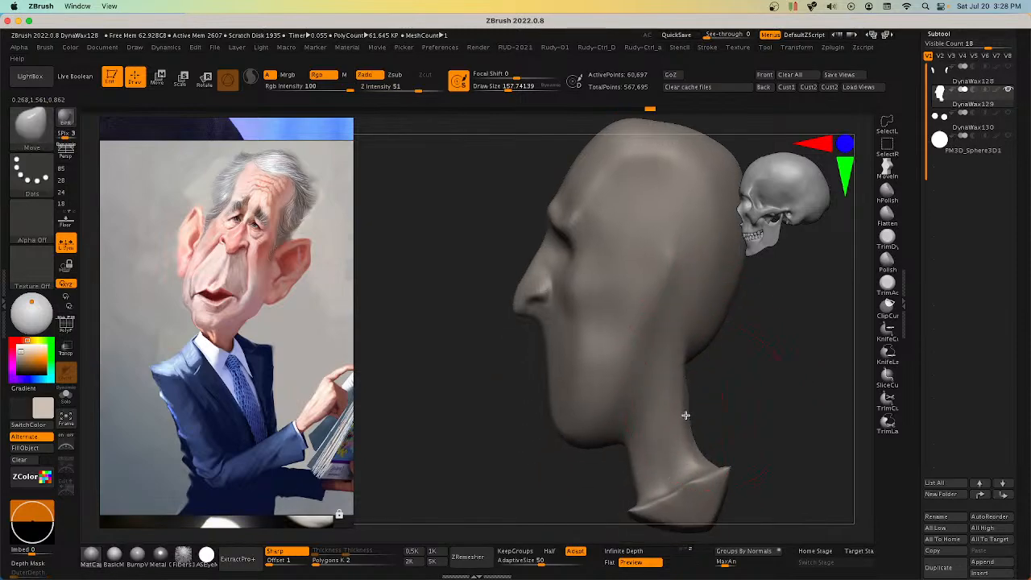
pyautogui.moveTo(723, 384); pyautogui.dragTo(681, 371)
pyautogui.press('s')
pyautogui.moveTo(695, 367); pyautogui.dragTo(689, 366)
pyautogui.moveTo(693, 370)
pyautogui.mouseDown(button='right')
pyautogui.moveTo(720, 357)
pyautogui.moveTo(710, 347)
pyautogui.moveTo(739, 341)
pyautogui.moveTo(709, 369)
pyautogui.moveTo(738, 394)
pyautogui.moveTo(711, 357)
pyautogui.moveTo(606, 370)
pyautogui.moveTo(631, 410)
pyautogui.moveTo(615, 360)
pyautogui.moveTo(584, 348)
pyautogui.moveTo(564, 355)
pyautogui.moveTo(718, 364)
pyautogui.mouseUp(button='right')
pyautogui.press('[')
pyautogui.press('[')
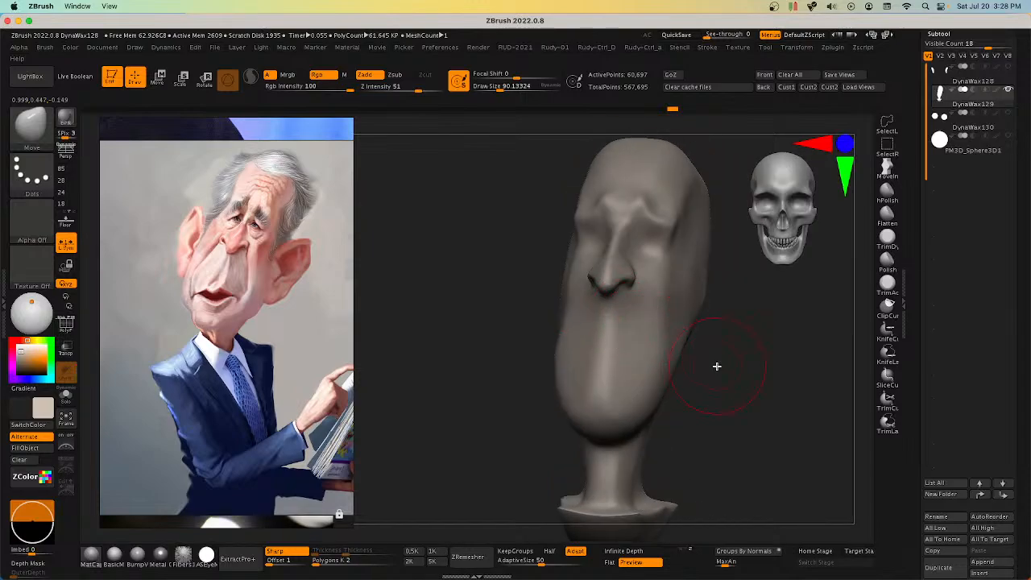
# Step: Remesh the head at a higher resolution and check its wireframe
pyautogui.press('space')
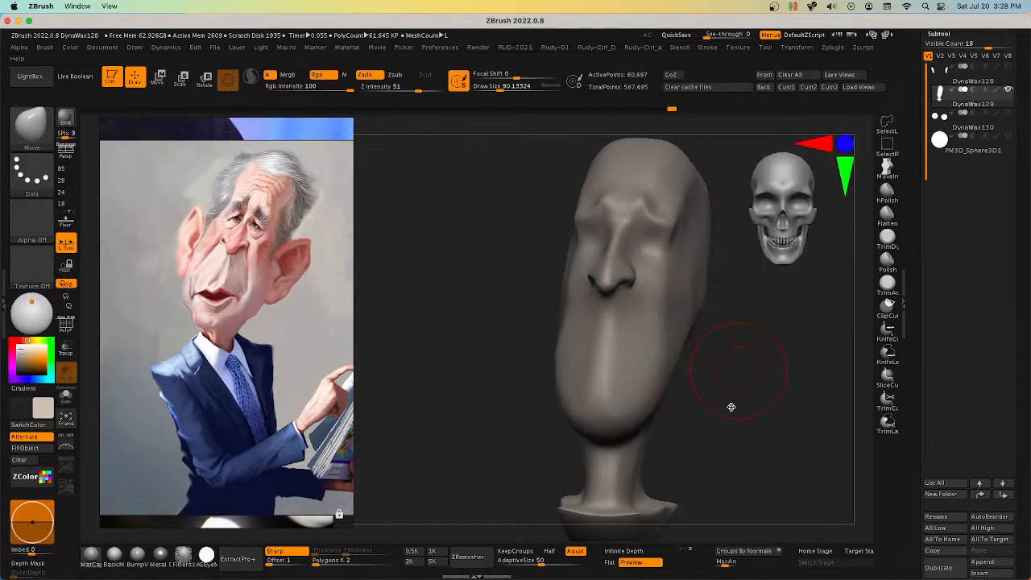
pyautogui.moveTo(651, 356)
pyautogui.mouseDown(button='right')
pyautogui.moveTo(674, 385)
pyautogui.moveTo(664, 357)
pyautogui.mouseUp(button='right')
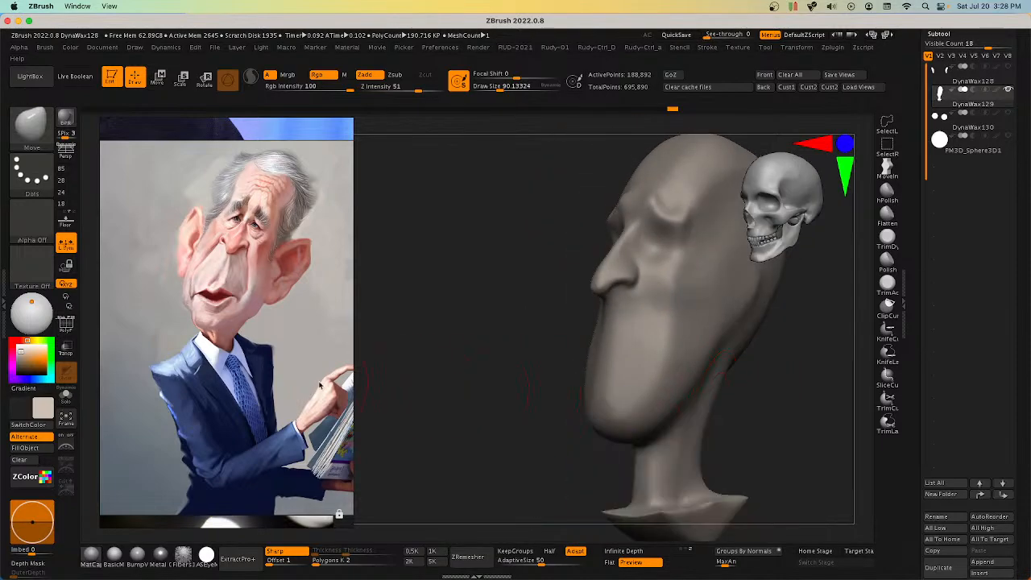
pyautogui.click(72, 331)
pyautogui.click(72, 331)
pyautogui.moveTo(600, 377); pyautogui.dragTo(624, 363, button='right')
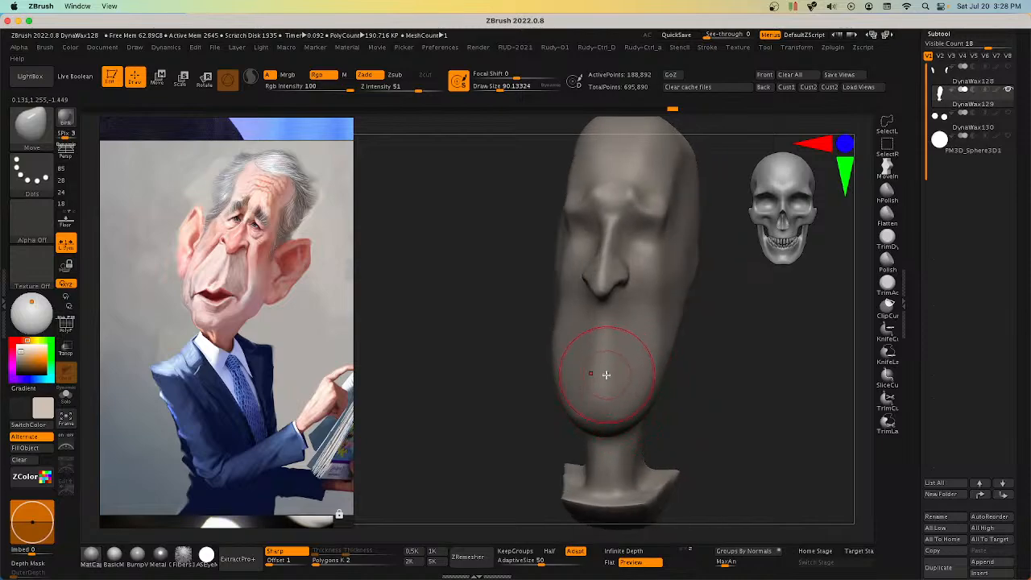
# Step: Adjust the lower face at draw size about 86, and carve the mouth line and nasolabial folds with the DamStandard brush at about 68
pyautogui.moveTo(603, 364)
pyautogui.mouseDown(button='right')
pyautogui.moveTo(594, 376)
pyautogui.moveTo(621, 362)
pyautogui.moveTo(583, 403)
pyautogui.moveTo(642, 391)
pyautogui.mouseUp(button='right')
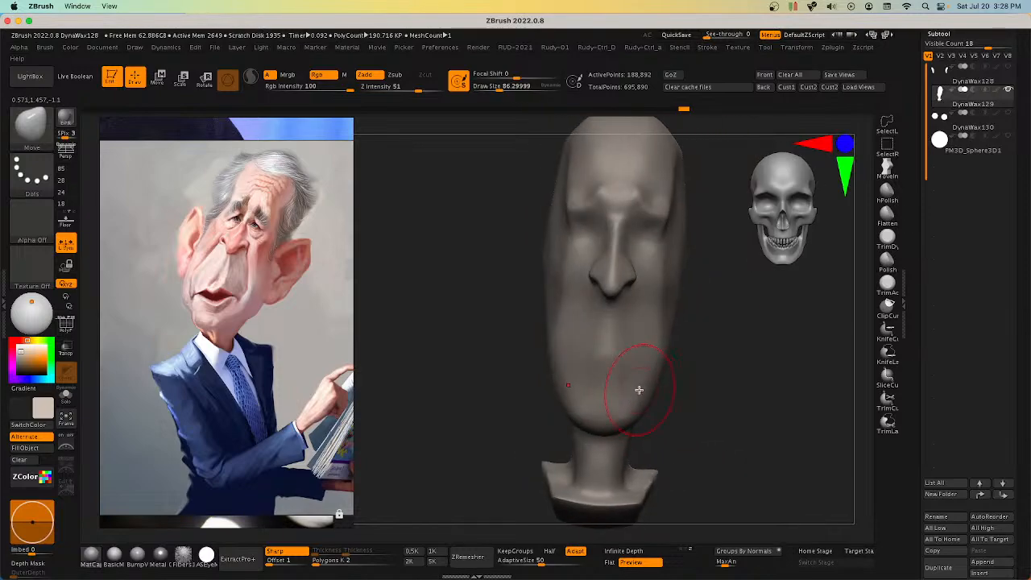
pyautogui.moveTo(609, 421)
pyautogui.mouseDown(button='right')
pyautogui.moveTo(585, 422)
pyautogui.moveTo(617, 410)
pyautogui.moveTo(600, 385)
pyautogui.moveTo(612, 377)
pyautogui.mouseUp(button='right')
pyautogui.press('space')
pyautogui.click(773, 519)
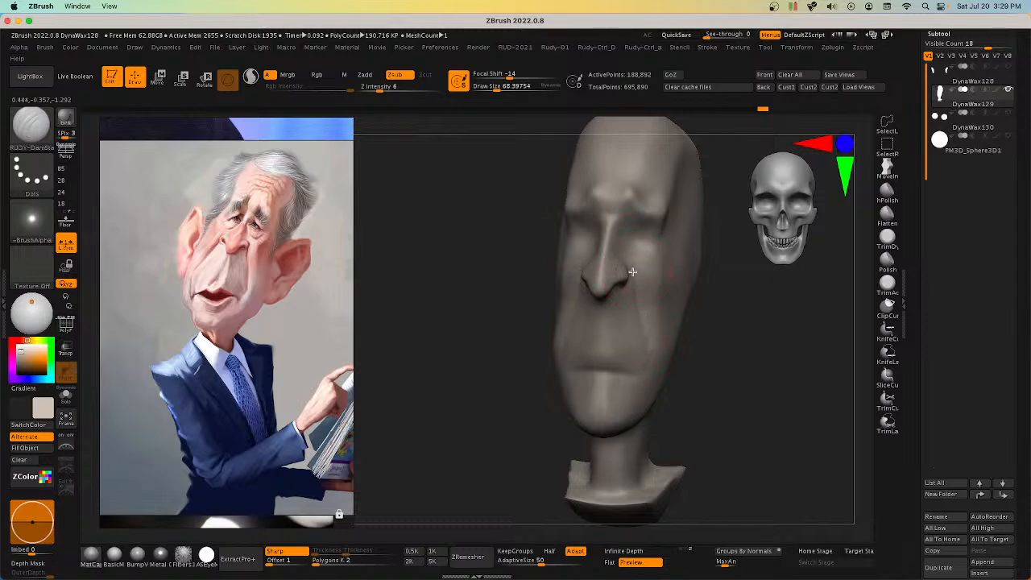
pyautogui.moveTo(630, 268)
pyautogui.mouseDown(button='right')
pyautogui.moveTo(714, 309)
pyautogui.moveTo(656, 301)
pyautogui.moveTo(751, 321)
pyautogui.moveTo(690, 362)
pyautogui.moveTo(626, 363)
pyautogui.moveTo(696, 373)
pyautogui.moveTo(664, 387)
pyautogui.moveTo(704, 391)
pyautogui.moveTo(626, 361)
pyautogui.moveTo(678, 383)
pyautogui.mouseUp(button='right')
# Step: Switch to the Move brush and shape the lips, chin and jaw in profile with draw sizes up to about 143
pyautogui.press('space')
pyautogui.click(735, 475)
pyautogui.moveTo(653, 438); pyautogui.dragTo(601, 411, button='right')
pyautogui.press('s')
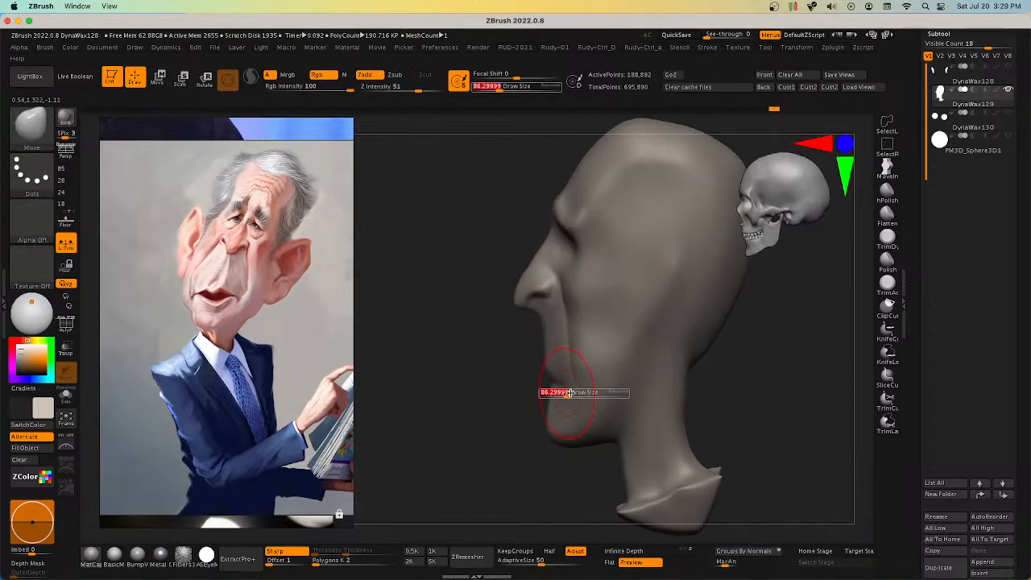
pyautogui.moveTo(568, 392); pyautogui.dragTo(579, 392)
pyautogui.moveTo(556, 385); pyautogui.dragTo(569, 381, button='right')
pyautogui.press(']')
pyautogui.moveTo(564, 380); pyautogui.dragTo(550, 380)
pyautogui.moveTo(556, 440); pyautogui.dragTo(545, 446)
pyautogui.press('[')
pyautogui.moveTo(545, 446)
pyautogui.mouseDown(button='right')
pyautogui.moveTo(567, 451)
pyautogui.moveTo(583, 437)
pyautogui.moveTo(528, 446)
pyautogui.mouseUp(button='right')
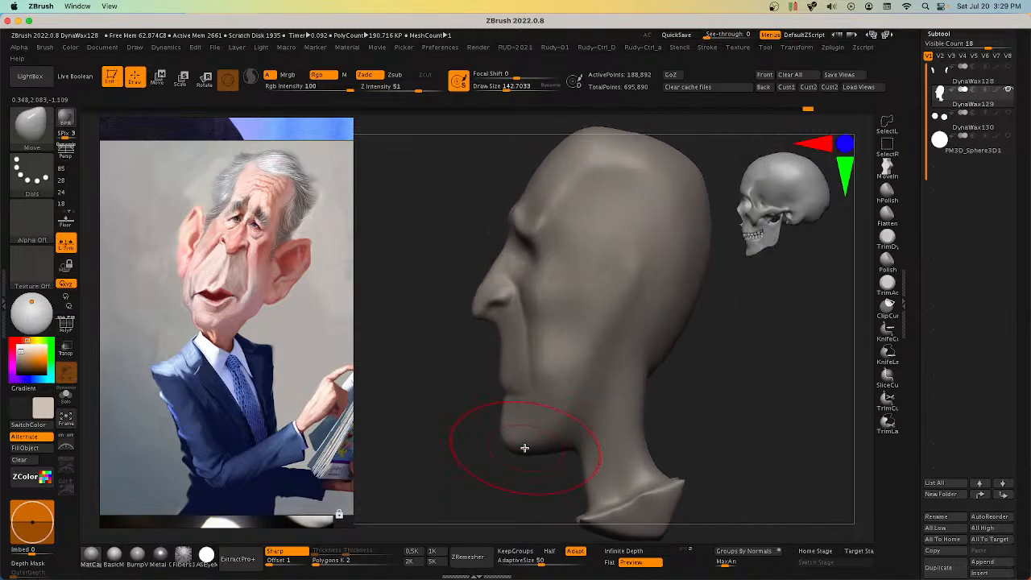
# Step: Adjust the forehead slope and the top of the head in profile with the Move brush at about 124
pyautogui.moveTo(490, 258)
pyautogui.mouseDown(button='right')
pyautogui.moveTo(548, 272)
pyautogui.moveTo(564, 313)
pyautogui.moveTo(589, 279)
pyautogui.moveTo(571, 246)
pyautogui.moveTo(579, 234)
pyautogui.mouseUp(button='right')
pyautogui.press('[')
pyautogui.moveTo(578, 233); pyautogui.dragTo(556, 234)
pyautogui.moveTo(577, 234); pyautogui.dragTo(606, 224, button='right')
pyautogui.moveTo(590, 167); pyautogui.dragTo(593, 179)
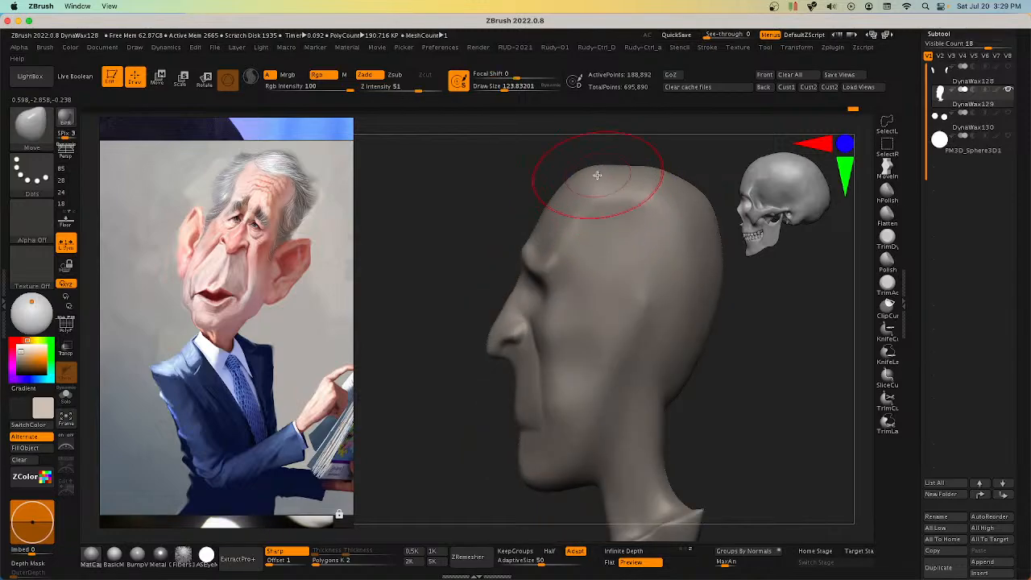
# Step: Refine the back of the skull and the nape with Move brush sizes of about 190 and 133
pyautogui.press('s')
pyautogui.moveTo(647, 211); pyautogui.dragTo(653, 212)
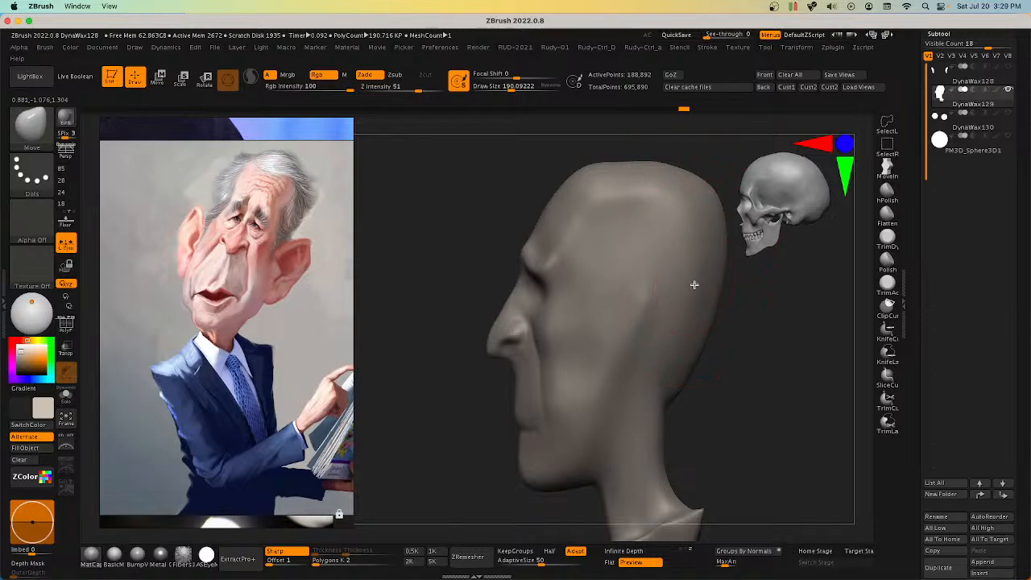
pyautogui.press('s')
pyautogui.moveTo(688, 369); pyautogui.dragTo(675, 377)
pyautogui.moveTo(675, 377); pyautogui.dragTo(688, 371, button='right')
pyautogui.moveTo(683, 374); pyautogui.dragTo(688, 372)
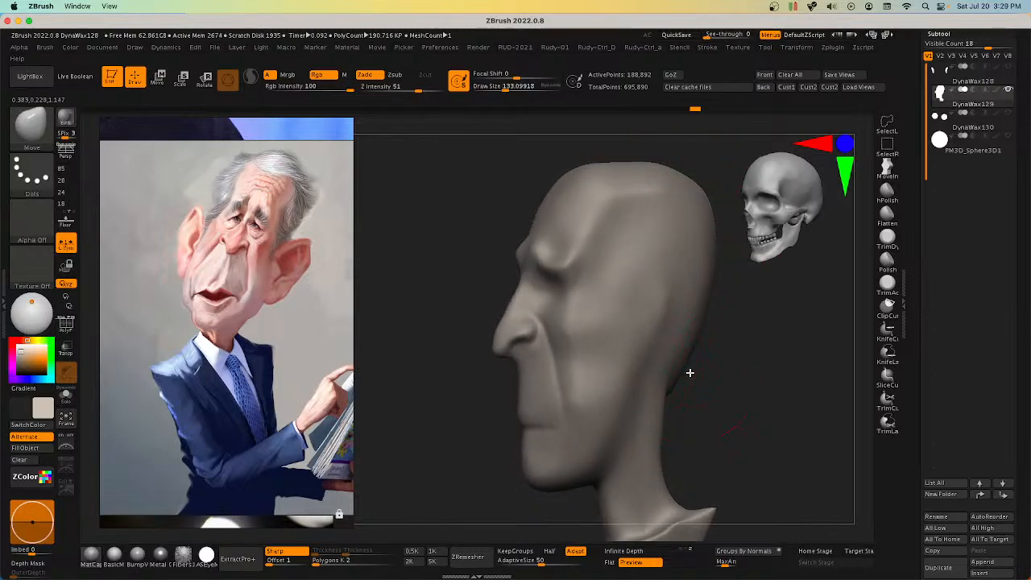
pyautogui.moveTo(688, 372)
pyautogui.mouseDown(button='right')
pyautogui.moveTo(716, 393)
pyautogui.moveTo(767, 373)
pyautogui.moveTo(759, 345)
pyautogui.moveTo(702, 342)
pyautogui.mouseUp(button='right')
# Step: Select the ears subtool, activate the gizmo and center it on a single ear
pyautogui.click(961, 85)
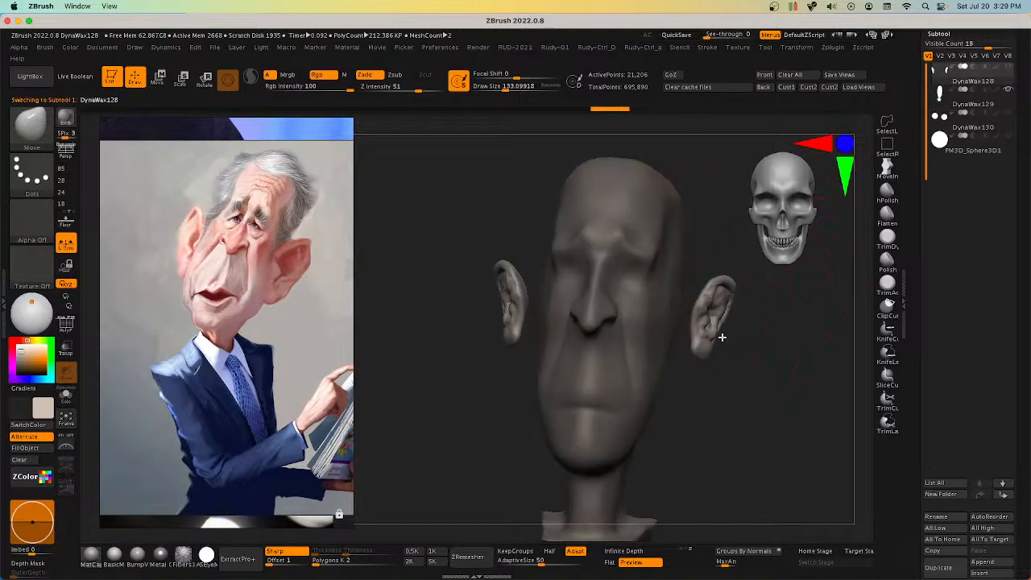
pyautogui.press('w')
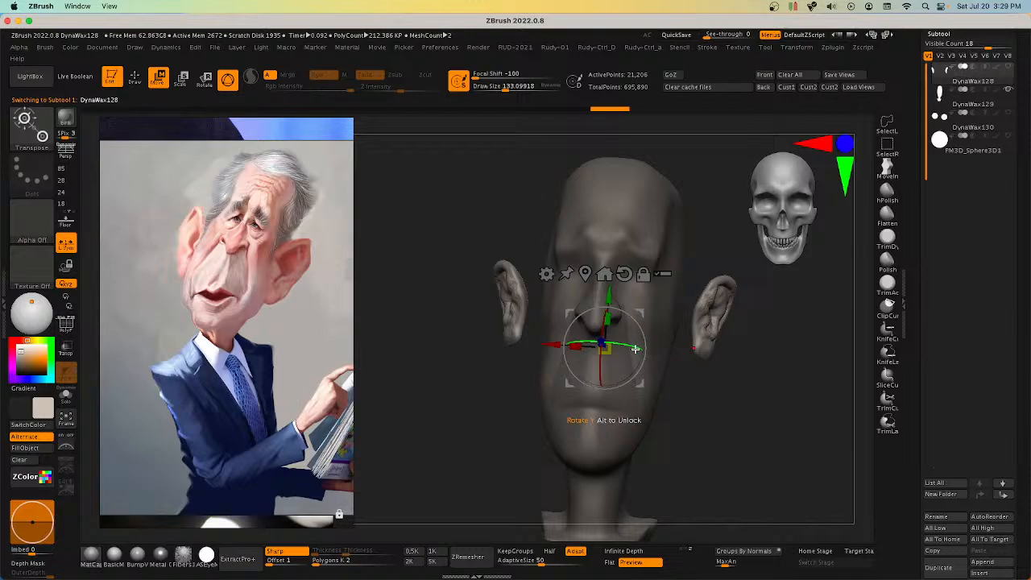
pyautogui.click(586, 274)
pyautogui.moveTo(712, 342); pyautogui.dragTo(718, 356)
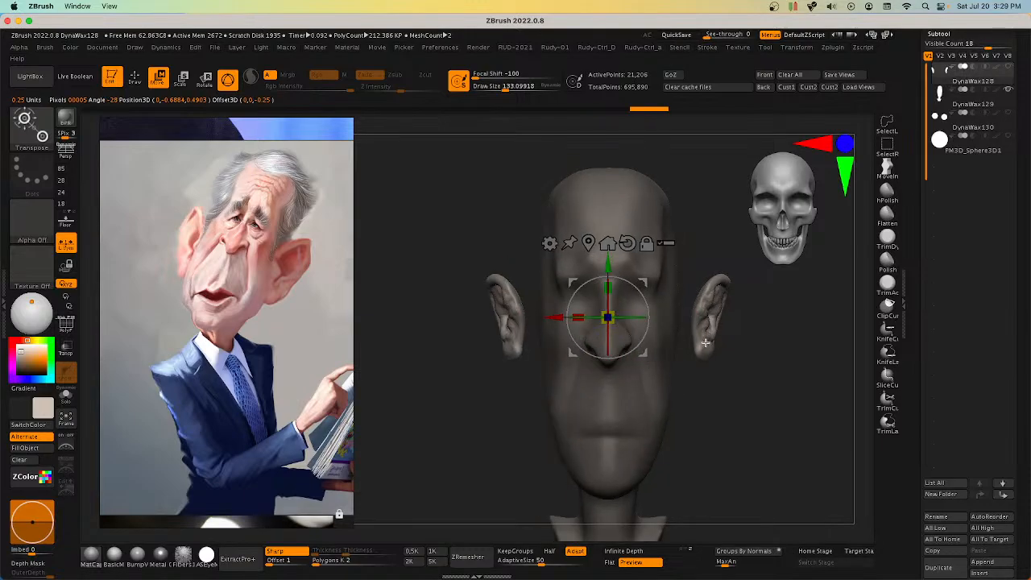
pyautogui.click(590, 247)
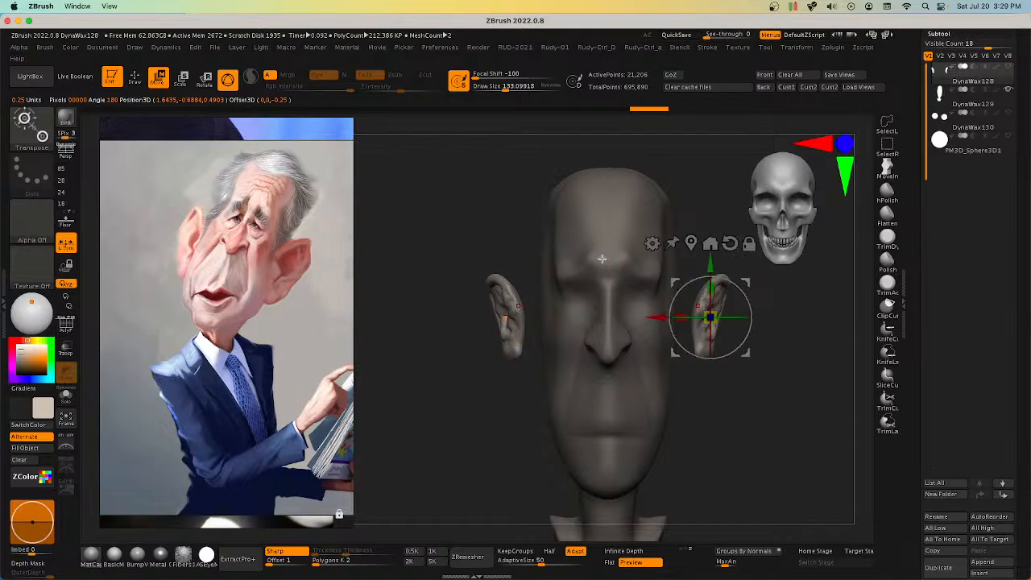
# Step: Enlarge the ears and flare them outward with the gizmo, raise them slightly and fine-tune their distance from the head
pyautogui.moveTo(741, 345); pyautogui.dragTo(707, 368)
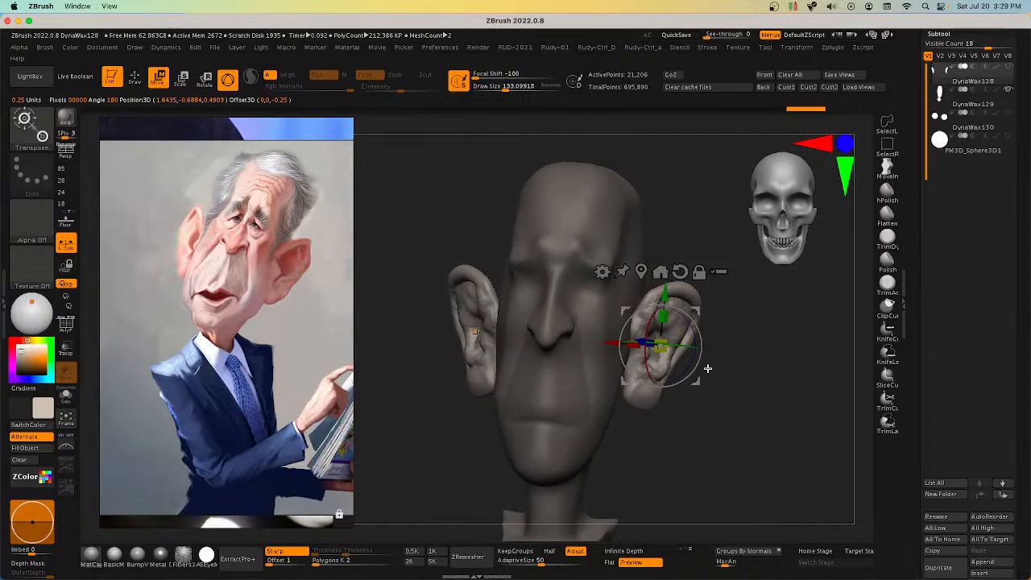
pyautogui.click(764, 76)
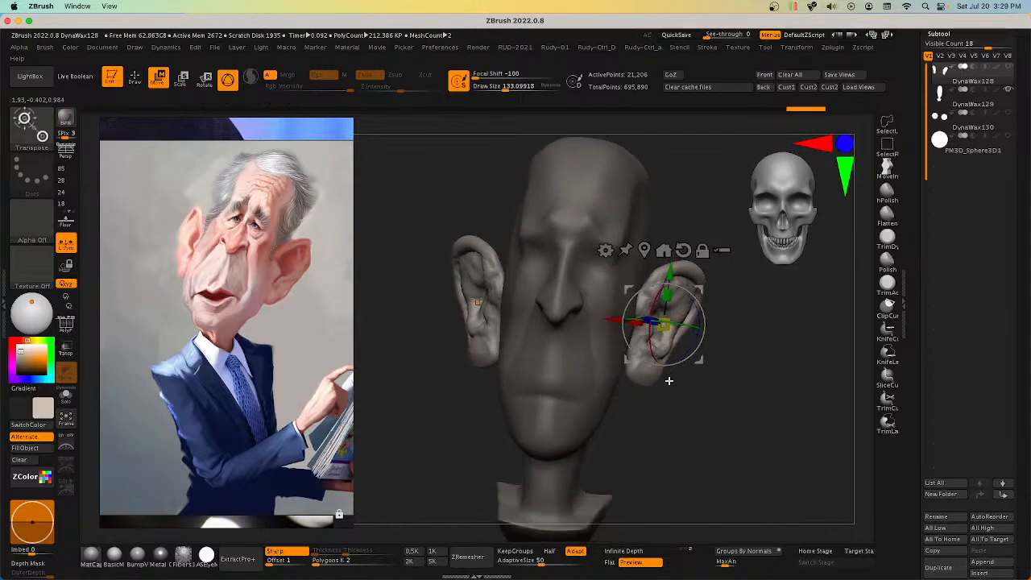
pyautogui.moveTo(673, 264); pyautogui.dragTo(673, 259)
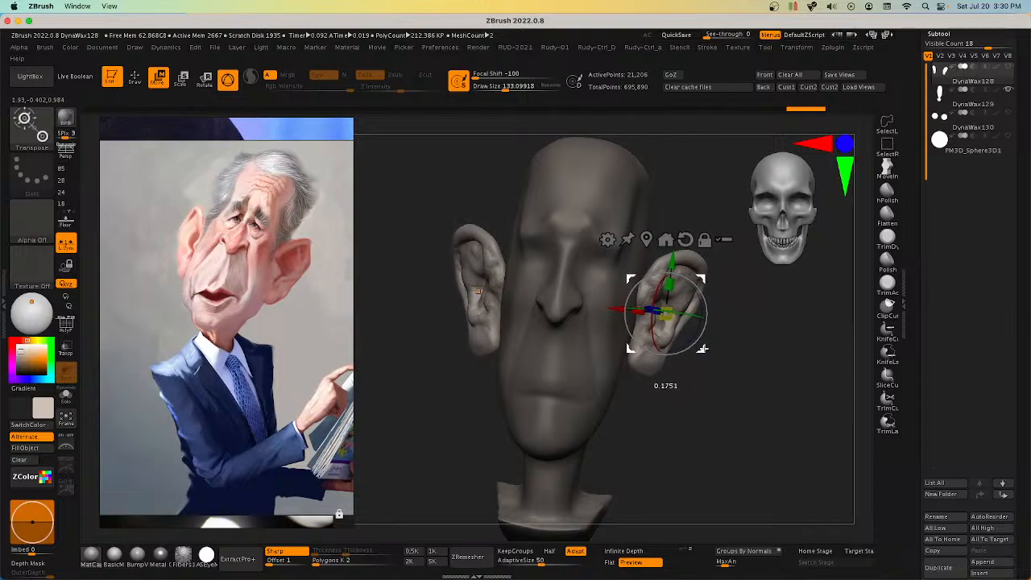
pyautogui.moveTo(616, 310)
pyautogui.mouseDown()
pyautogui.moveTo(635, 316)
pyautogui.moveTo(617, 310)
pyautogui.moveTo(628, 310)
pyautogui.mouseUp()
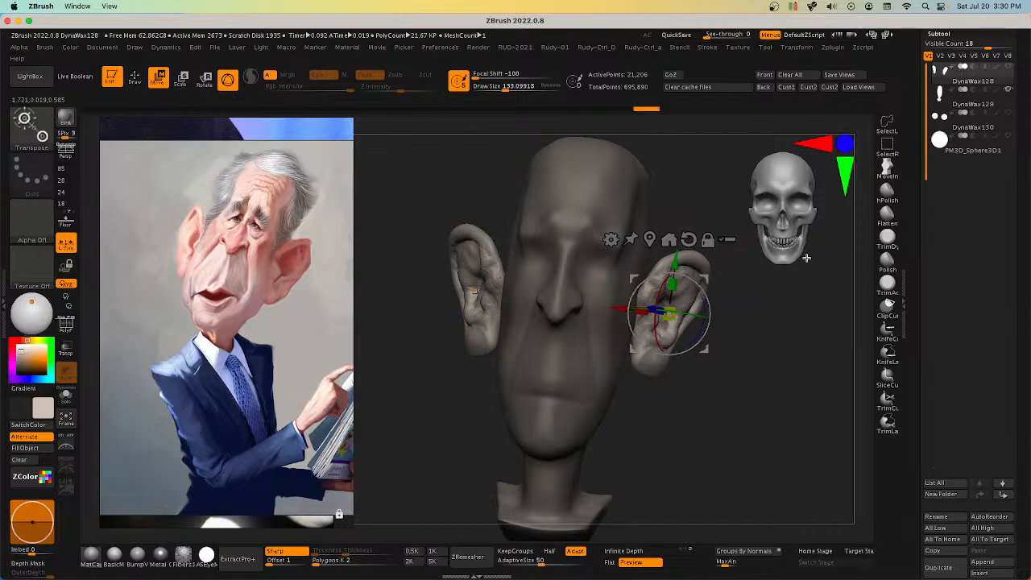
# Step: Select the head subtool, show the ears again and widen the lower cheeks with the Move brush at about 174 and 153
pyautogui.click(950, 106)
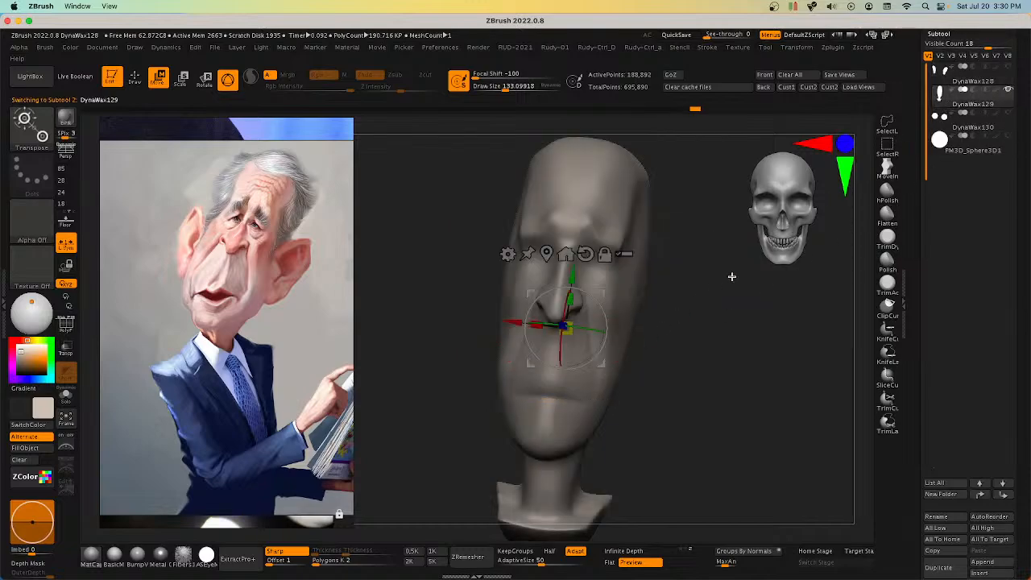
pyautogui.click(1009, 68)
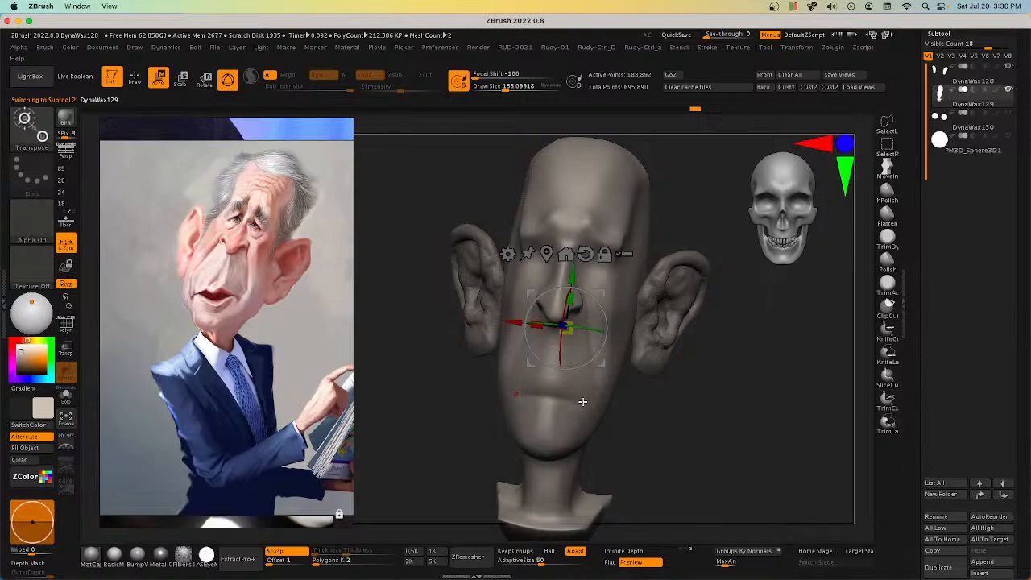
pyautogui.press('q')
pyautogui.press('s')
pyautogui.moveTo(611, 390); pyautogui.dragTo(614, 390)
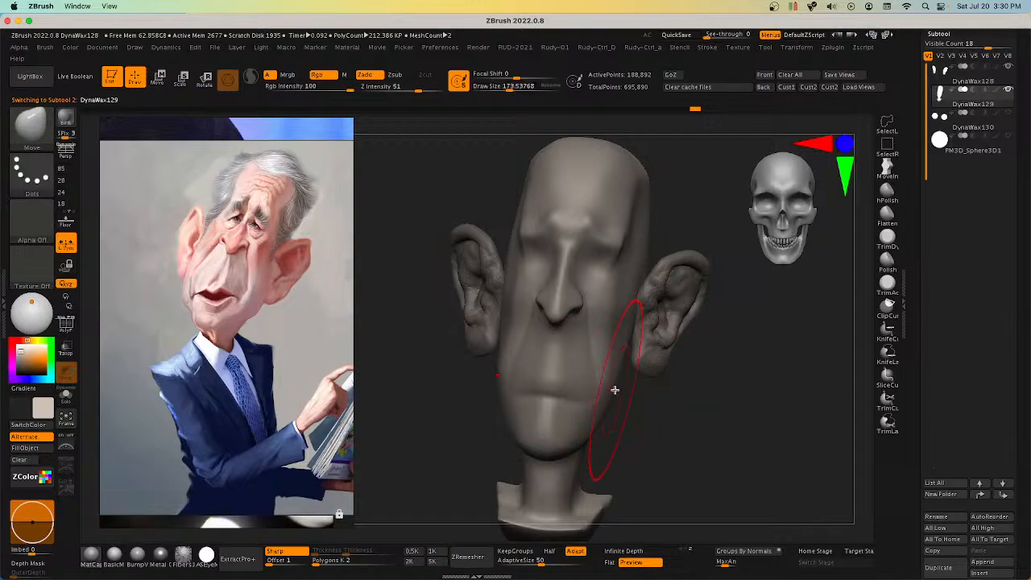
pyautogui.press('s')
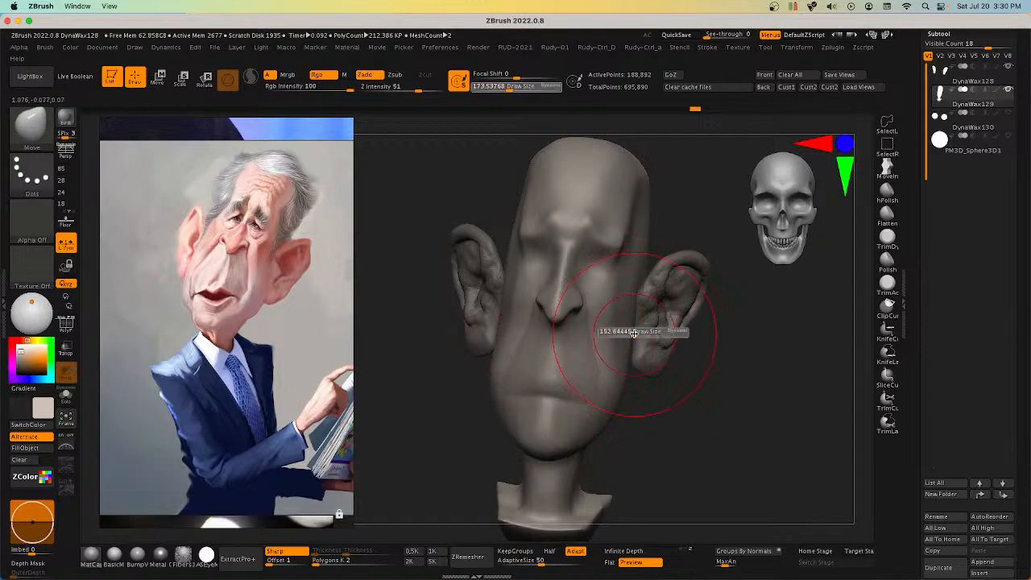
pyautogui.moveTo(636, 332); pyautogui.dragTo(635, 331)
pyautogui.moveTo(637, 326); pyautogui.dragTo(626, 325)
pyautogui.moveTo(625, 325)
pyautogui.mouseDown(button='right')
pyautogui.moveTo(623, 298)
pyautogui.moveTo(606, 311)
pyautogui.mouseUp(button='right')
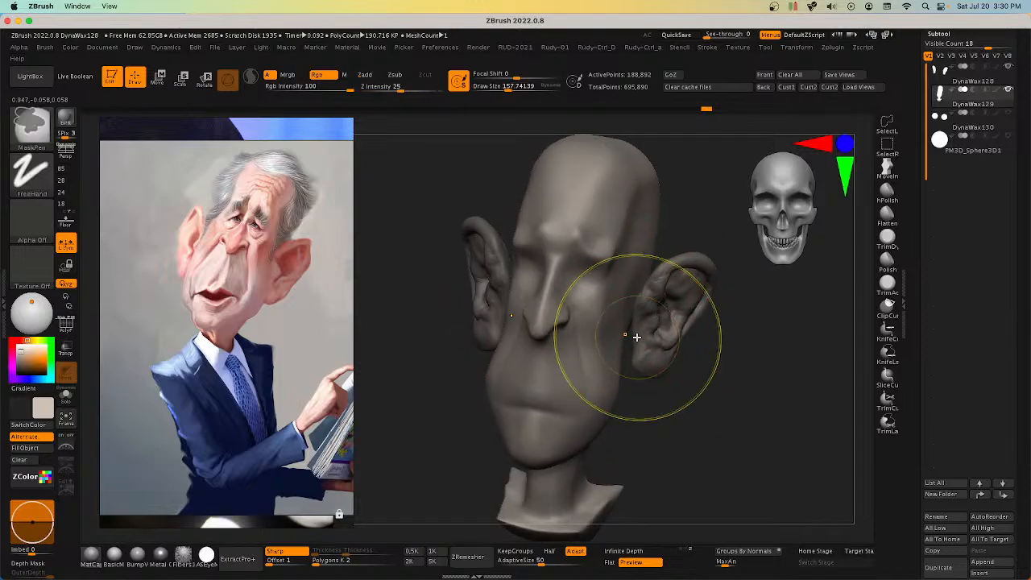
# Step: Smooth the side of the cheek and reshape the jaw with Move brush sizes from about 158 to 128
pyautogui.keyDown('shift'); pyautogui.moveTo(635, 336); pyautogui.dragTo(637, 322); pyautogui.keyUp('shift')
pyautogui.moveTo(637, 320); pyautogui.dragTo(646, 332, button='right')
pyautogui.press('s')
pyautogui.moveTo(629, 336); pyautogui.dragTo(626, 336)
pyautogui.moveTo(616, 337); pyautogui.dragTo(622, 331, button='right')
pyautogui.rightClick(624, 375)
pyautogui.moveTo(622, 382)
pyautogui.mouseDown(button='right')
pyautogui.moveTo(627, 389)
pyautogui.moveTo(653, 370)
pyautogui.moveTo(663, 384)
pyautogui.moveTo(649, 425)
pyautogui.moveTo(636, 410)
pyautogui.moveTo(611, 431)
pyautogui.moveTo(645, 417)
pyautogui.mouseUp(button='right')
pyautogui.rightClick(661, 385)
pyautogui.click(655, 386)
# Step: Turn off Spotlight Projection for the Move brush
pyautogui.press('space')
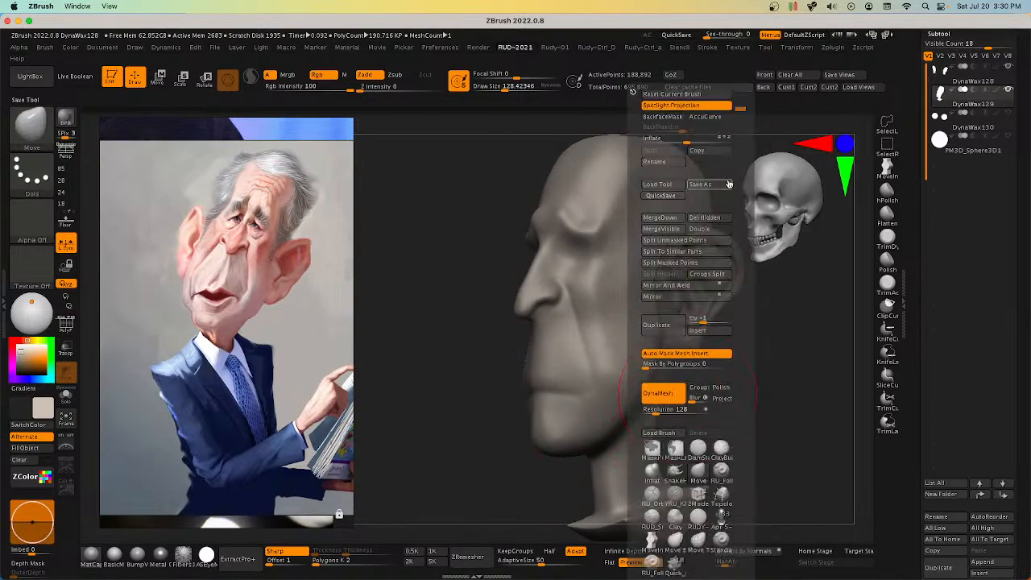
pyautogui.click(704, 105)
pyautogui.click(699, 98)
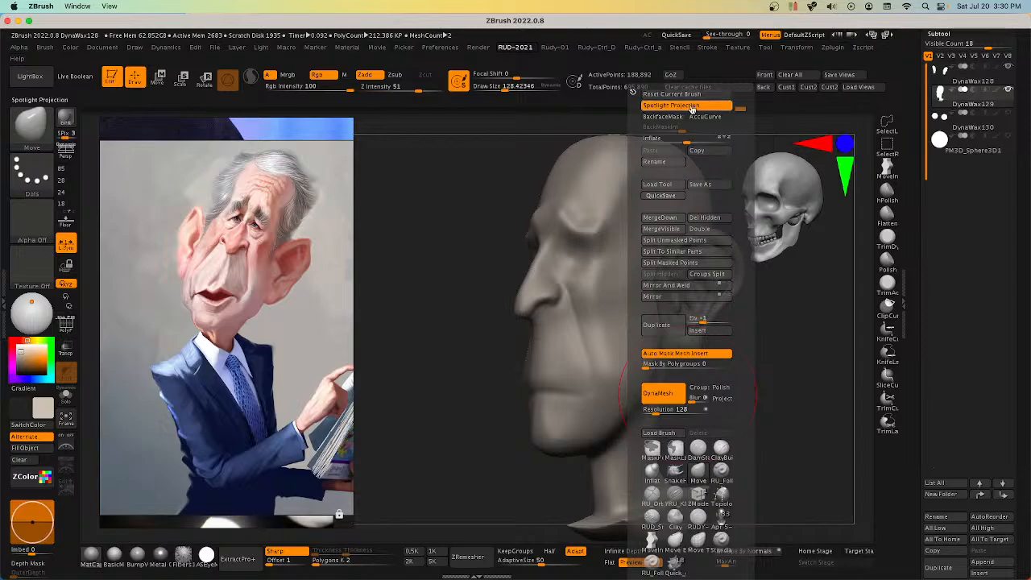
pyautogui.click(691, 107)
# Step: Shape the jawline and the underside of the chin with Move brush sizes of about 111, 133 and 68
pyautogui.moveTo(626, 412); pyautogui.dragTo(618, 420, button='right')
pyautogui.press('s')
pyautogui.moveTo(618, 421); pyautogui.dragTo(614, 421)
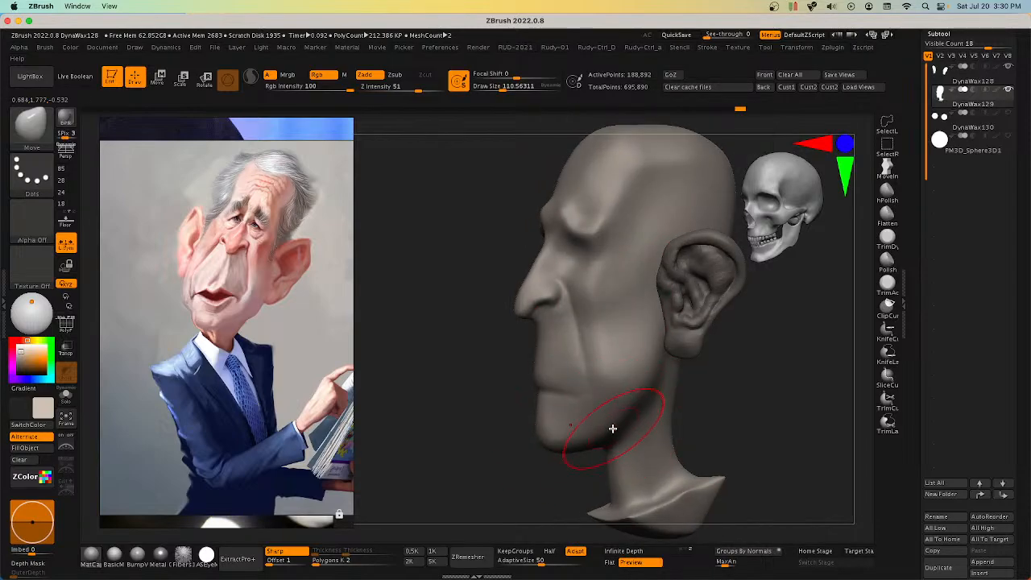
pyautogui.moveTo(612, 429); pyautogui.dragTo(610, 432, button='right')
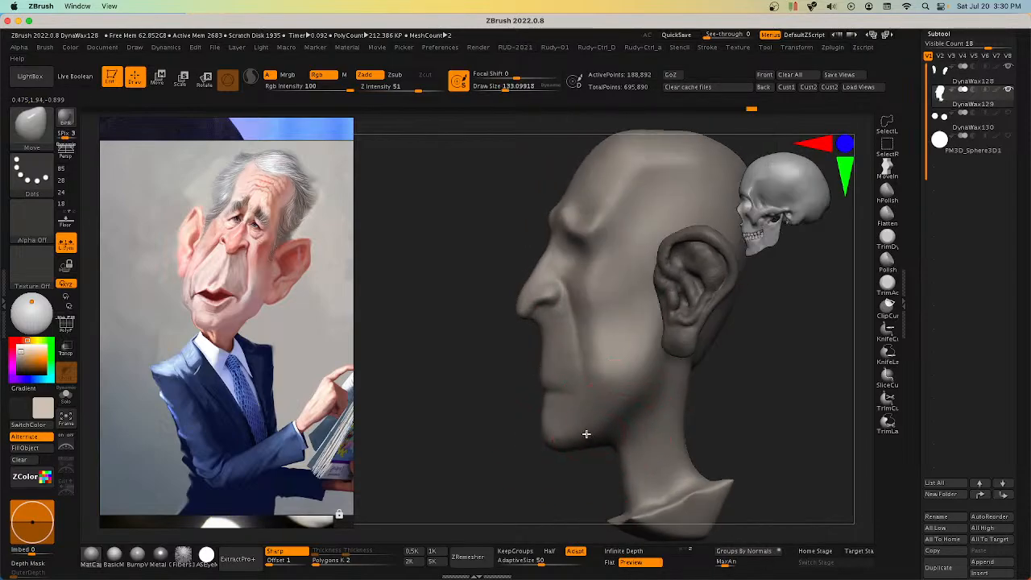
pyautogui.moveTo(664, 368)
pyautogui.mouseDown(button='right')
pyautogui.moveTo(674, 352)
pyautogui.moveTo(662, 389)
pyautogui.moveTo(600, 427)
pyautogui.moveTo(644, 419)
pyautogui.moveTo(637, 438)
pyautogui.mouseUp(button='right')
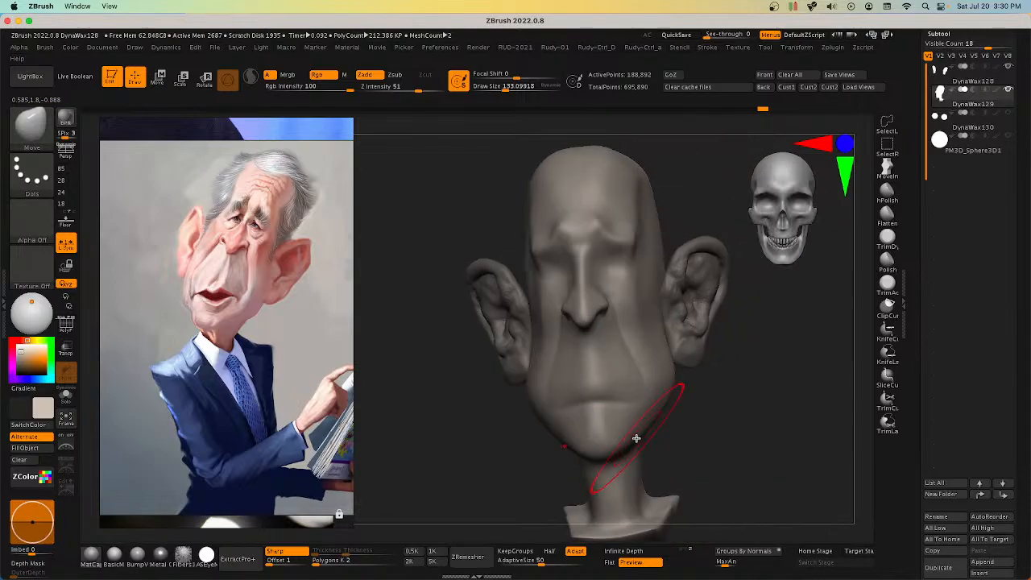
pyautogui.press('s')
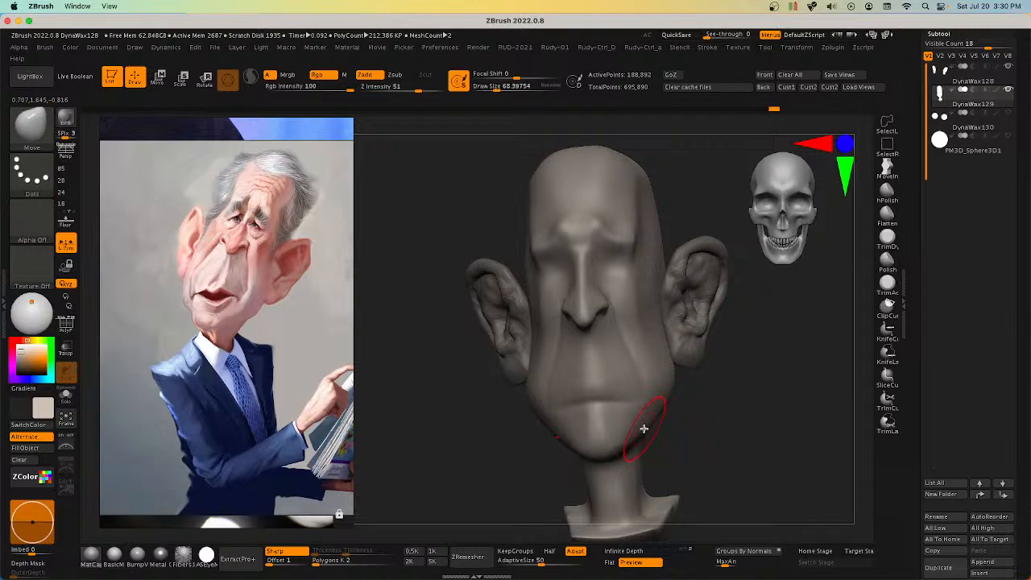
# Step: Refine the chin profile and the mouth corners with Move brush sizes between about 53 and 83
pyautogui.moveTo(627, 456)
pyautogui.mouseDown(button='right')
pyautogui.moveTo(589, 456)
pyautogui.moveTo(617, 433)
pyautogui.moveTo(602, 427)
pyautogui.mouseUp(button='right')
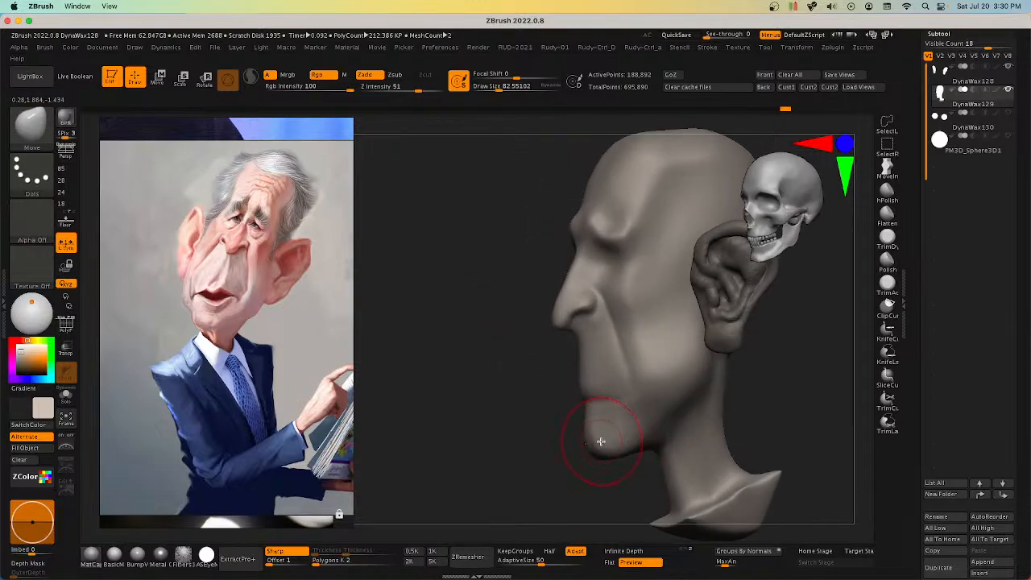
pyautogui.write('s')
pyautogui.write('5')
pyautogui.press('Return')
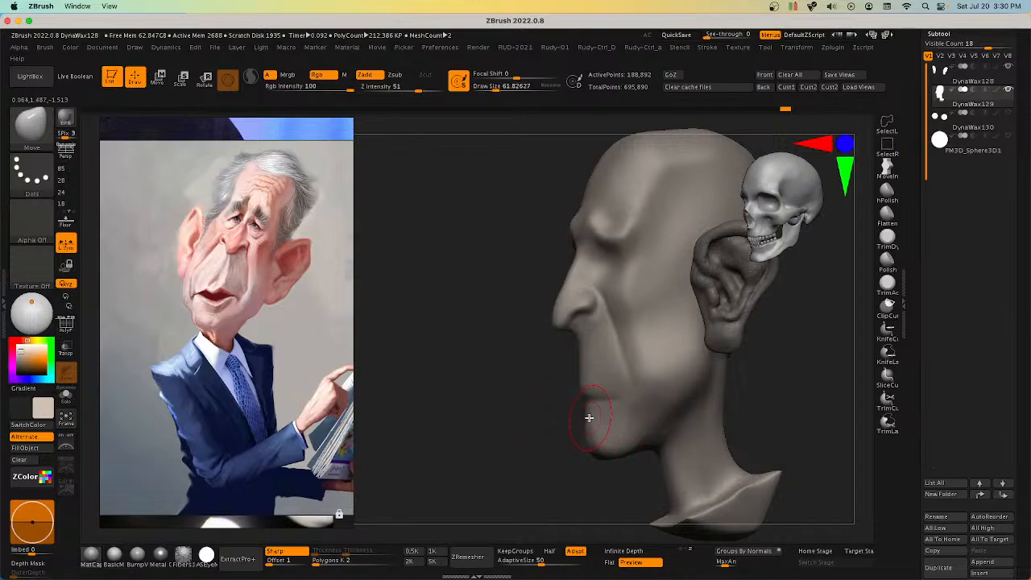
pyautogui.moveTo(594, 421)
pyautogui.mouseDown(button='right')
pyautogui.moveTo(616, 363)
pyautogui.moveTo(613, 406)
pyautogui.moveTo(614, 380)
pyautogui.mouseUp(button='right')
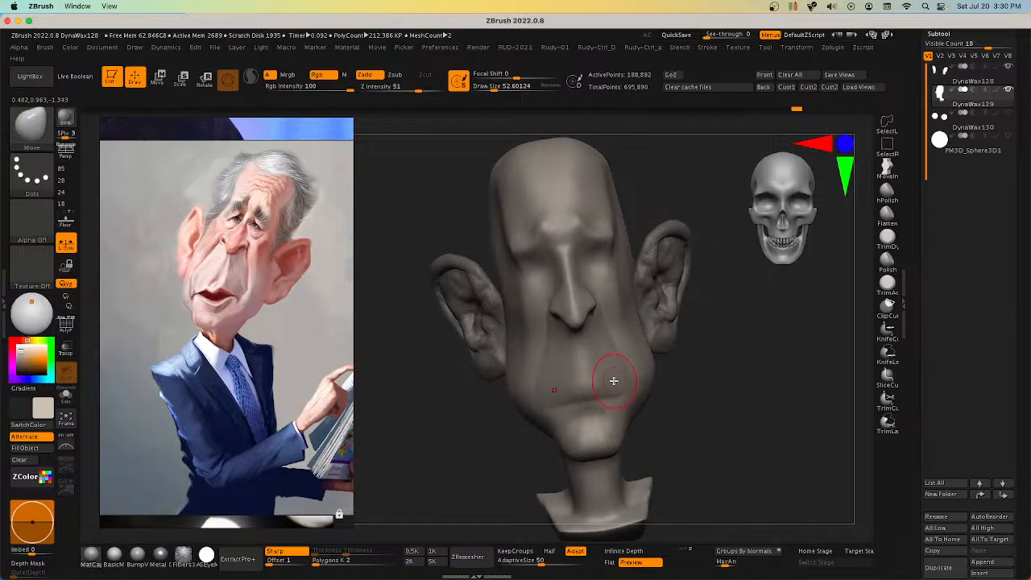
pyautogui.press(']')
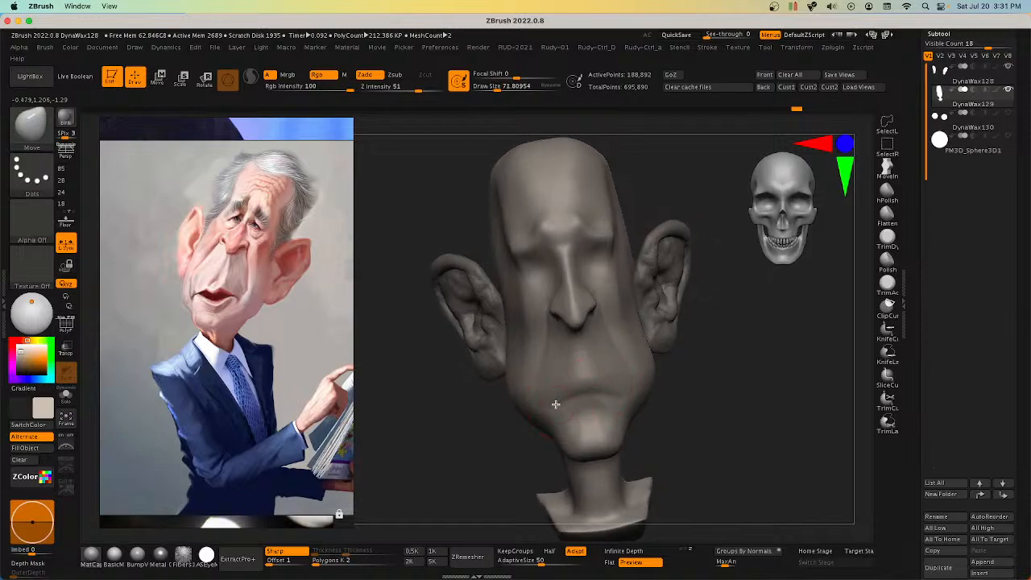
# Step: Smooth the upper lip area below the nose with the Smooth brush at about 72
pyautogui.moveTo(588, 385)
pyautogui.mouseDown(button='right')
pyautogui.moveTo(622, 419)
pyautogui.moveTo(617, 362)
pyautogui.moveTo(584, 349)
pyautogui.mouseUp(button='right')
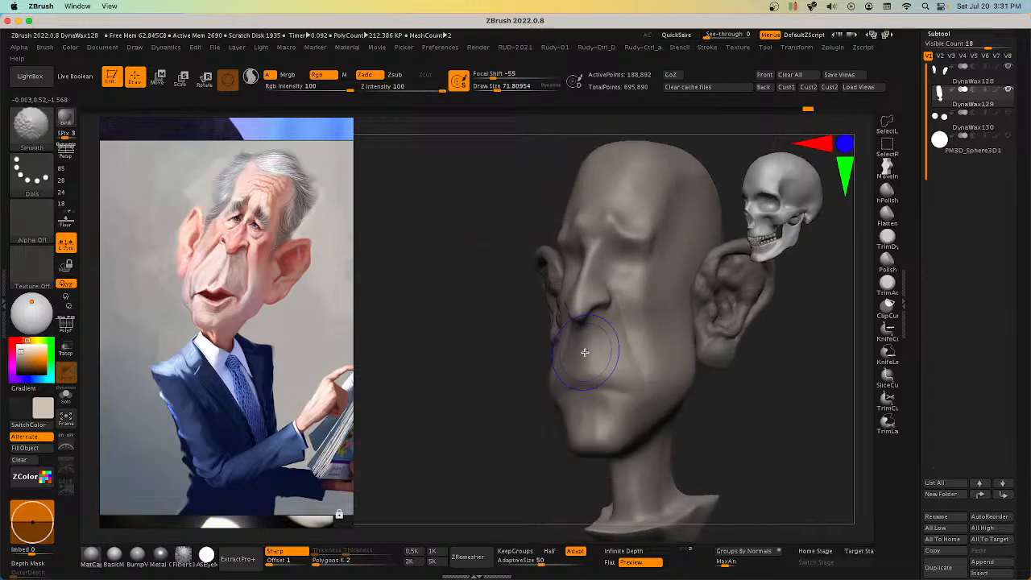
pyautogui.keyDown('shift'); pyautogui.moveTo(585, 350); pyautogui.dragTo(586, 364); pyautogui.keyUp('shift')
pyautogui.moveTo(597, 363)
pyautogui.mouseDown(button='right')
pyautogui.moveTo(589, 348)
pyautogui.moveTo(626, 368)
pyautogui.mouseUp(button='right')
# Step: Switch to the ClayBuildup brush with Alpha 06, a Z Intensity of 1 and a draw size of about 25
pyautogui.press('[')
pyautogui.press('space')
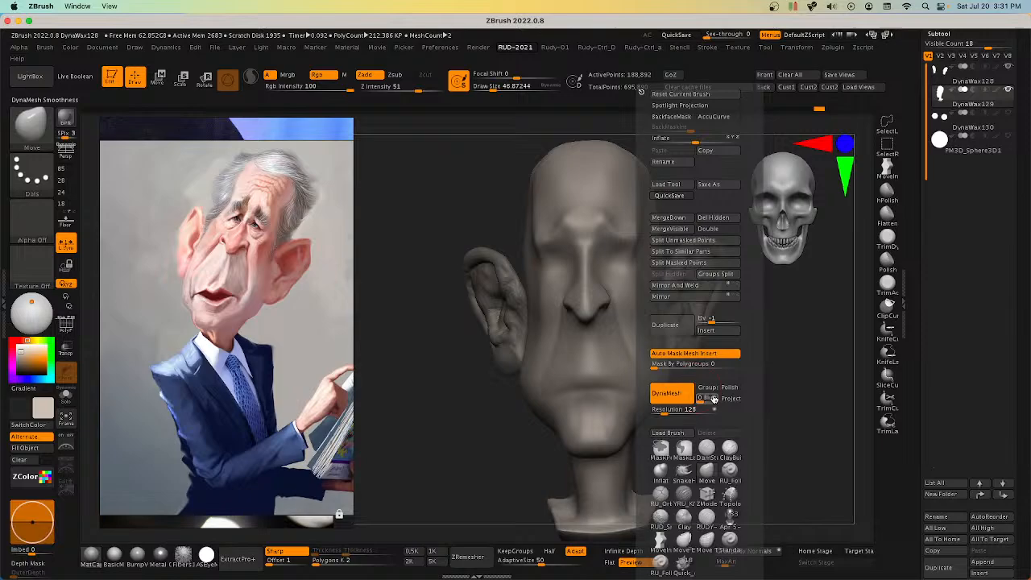
pyautogui.click(730, 448)
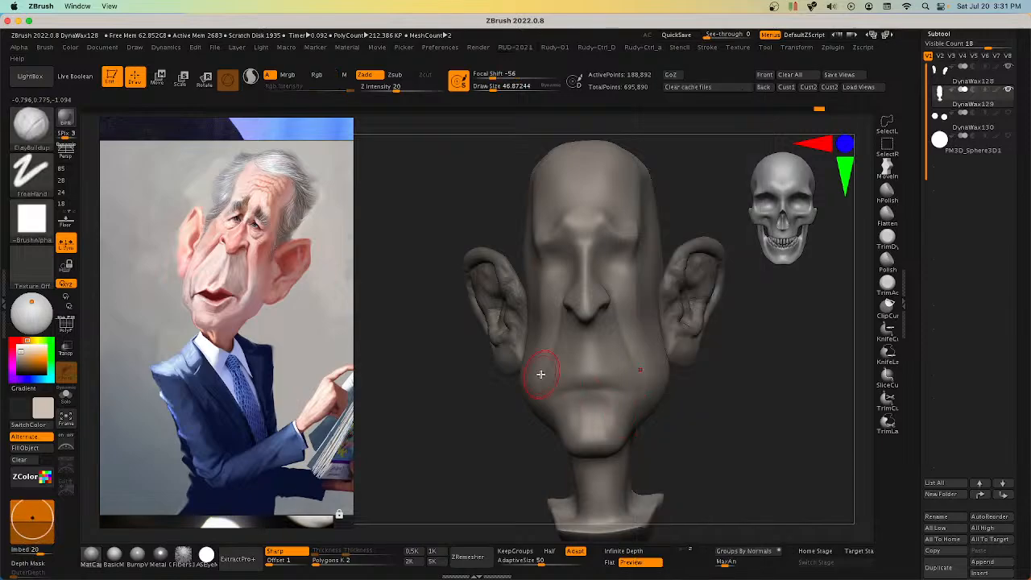
pyautogui.click(46, 228)
pyautogui.click(368, 269)
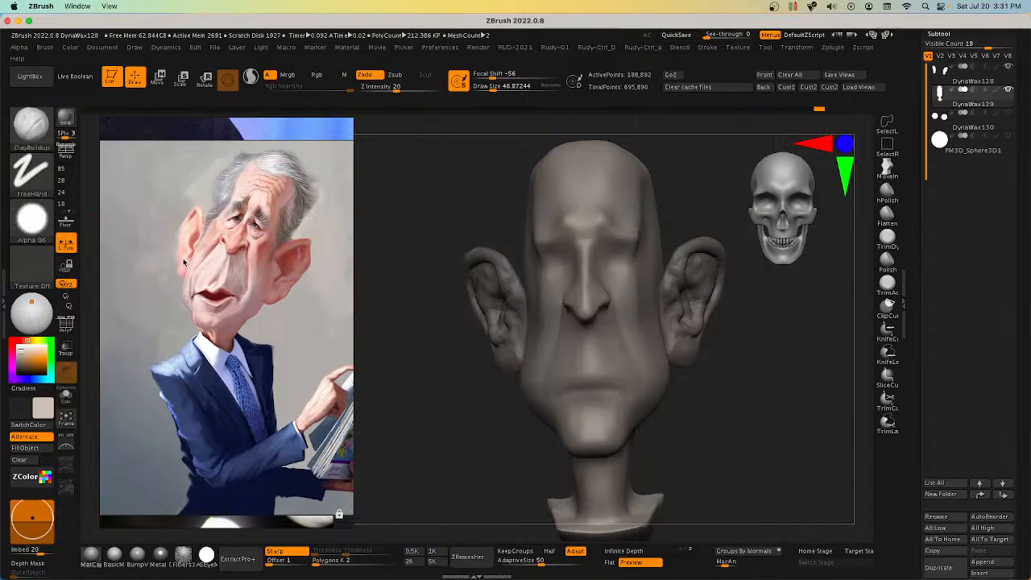
pyautogui.press('u')
pyautogui.moveTo(595, 358)
pyautogui.mouseDown()
pyautogui.moveTo(565, 359)
pyautogui.moveTo(589, 358)
pyautogui.mouseUp()
pyautogui.press('s')
# Step: Pick the RUDY-DamStandard brush and assign RUD_SmoothDirectional as the smoothing brush with a Z Intensity of 17
pyautogui.press('q')
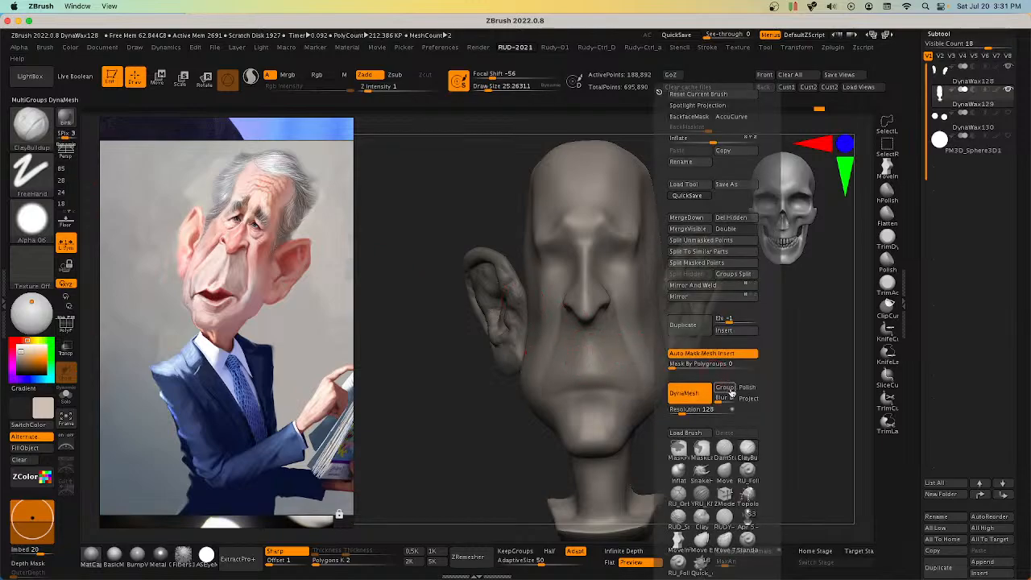
pyautogui.click(725, 520)
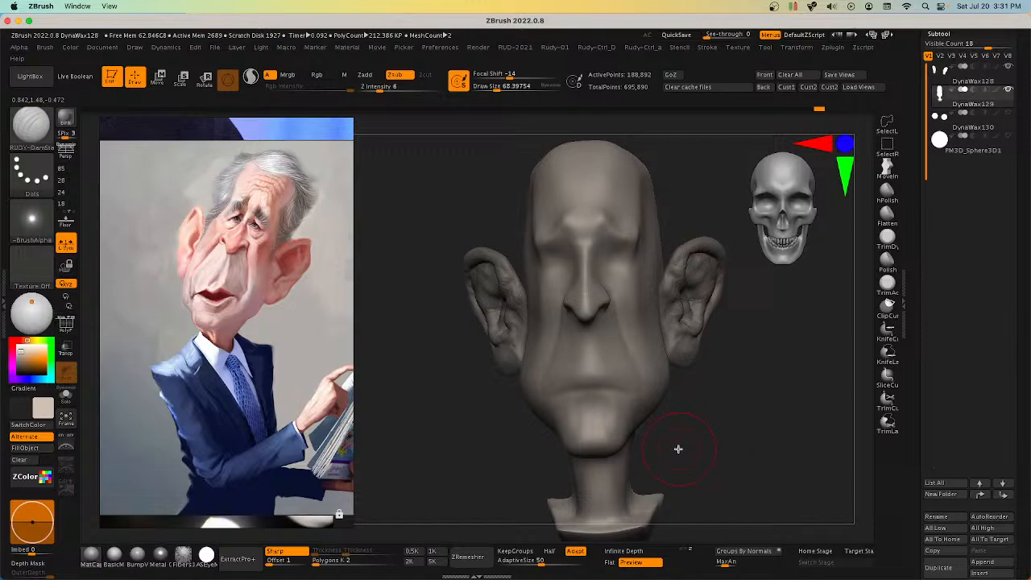
pyautogui.press('space')
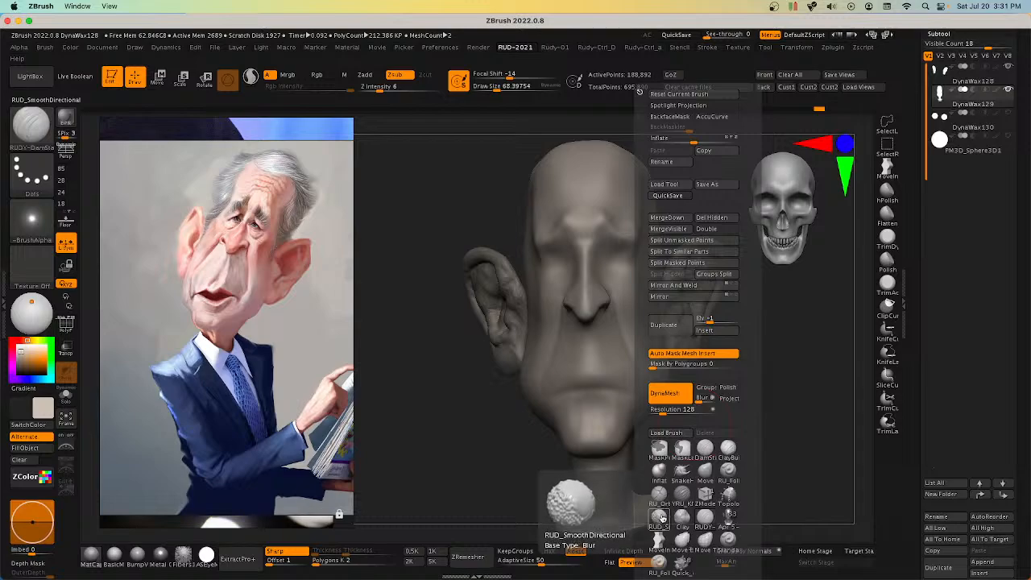
pyautogui.click(661, 520)
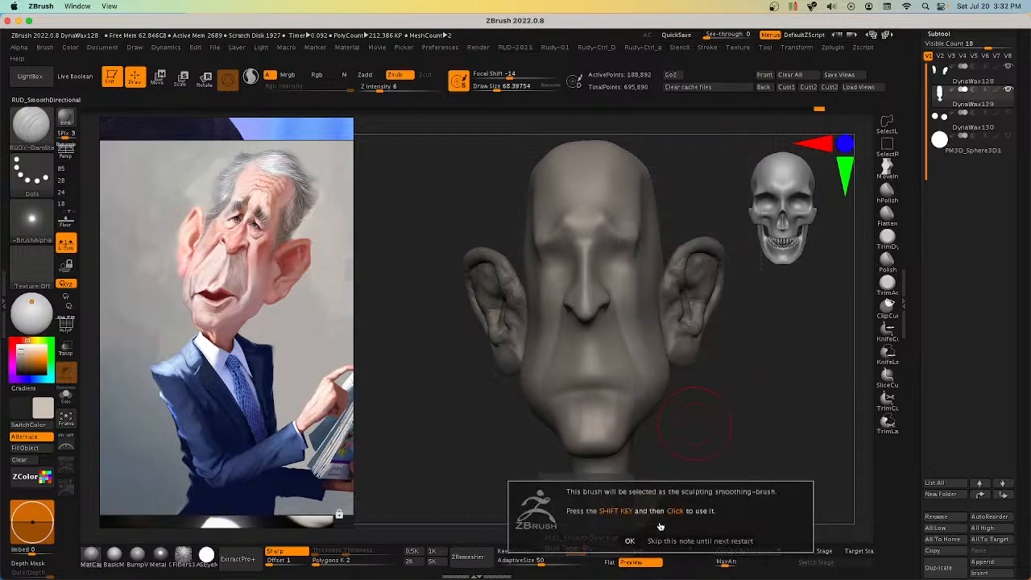
pyautogui.click(651, 544)
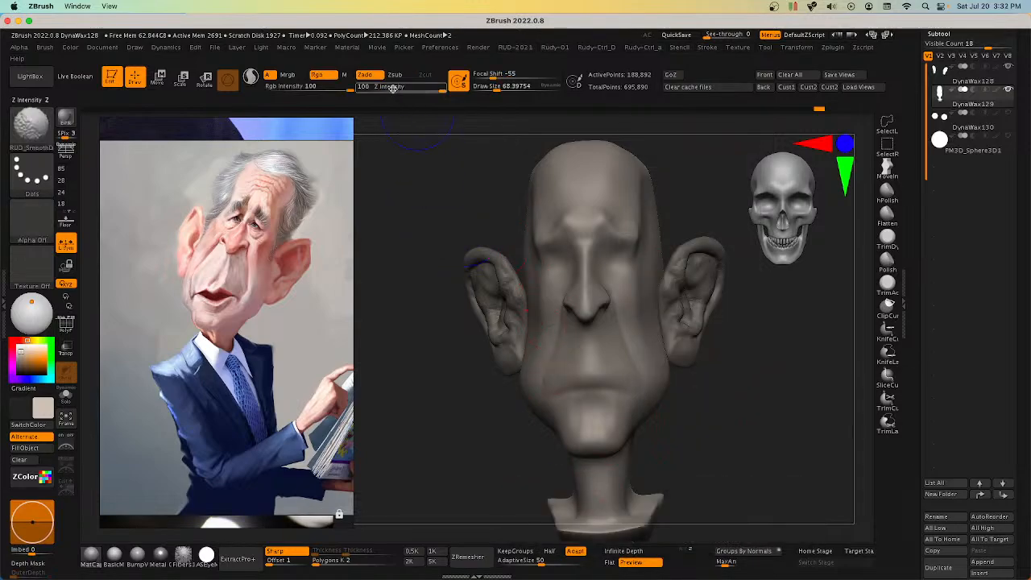
pyautogui.press('Return')
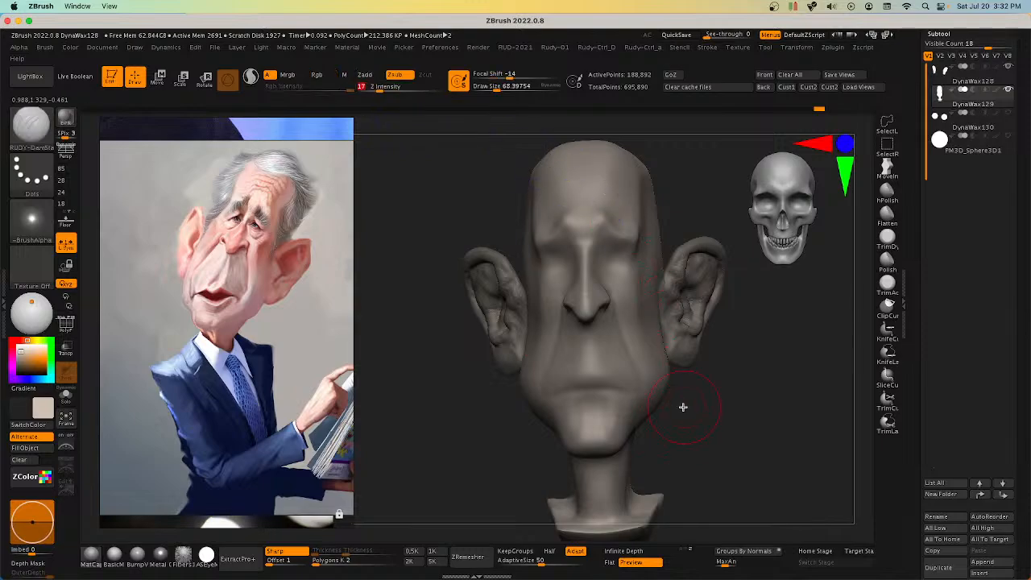
# Step: Build up the philtrum between nose and upper lip with the ClayBuildup brush at about 34
pyautogui.moveTo(684, 407); pyautogui.dragTo(693, 398)
pyautogui.press('space')
pyautogui.click(782, 447)
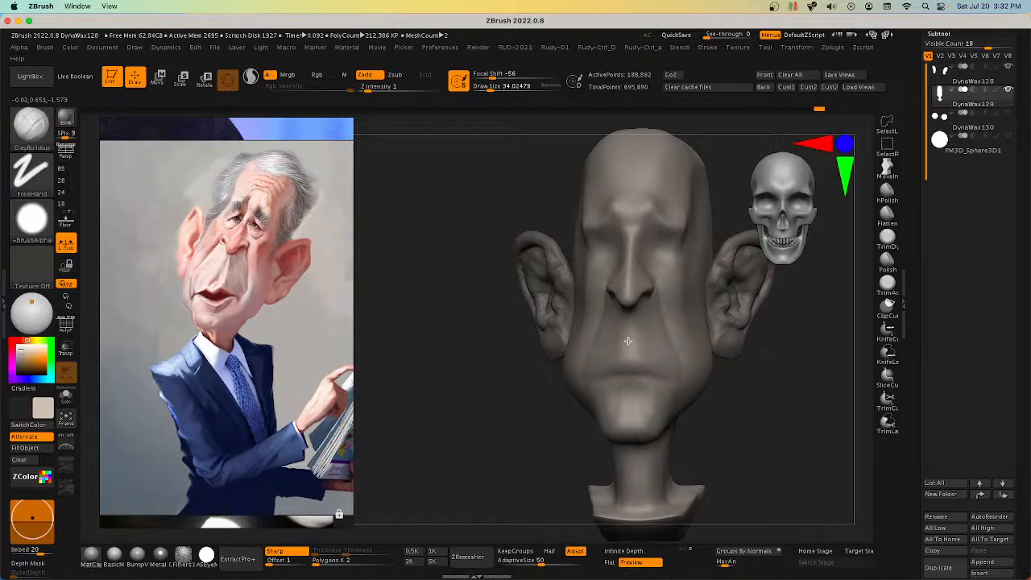
pyautogui.moveTo(631, 341); pyautogui.dragTo(631, 317)
pyautogui.moveTo(695, 354)
pyautogui.mouseDown(button='right')
pyautogui.moveTo(619, 375)
pyautogui.moveTo(656, 367)
pyautogui.mouseUp(button='right')
pyautogui.moveTo(636, 355); pyautogui.dragTo(637, 315)
# Step: Switch to the Move brush and shape the nostril opening from below at a draw size of about 21
pyautogui.moveTo(637, 324); pyautogui.dragTo(745, 355, button='right')
pyautogui.press('space')
pyautogui.click(767, 481)
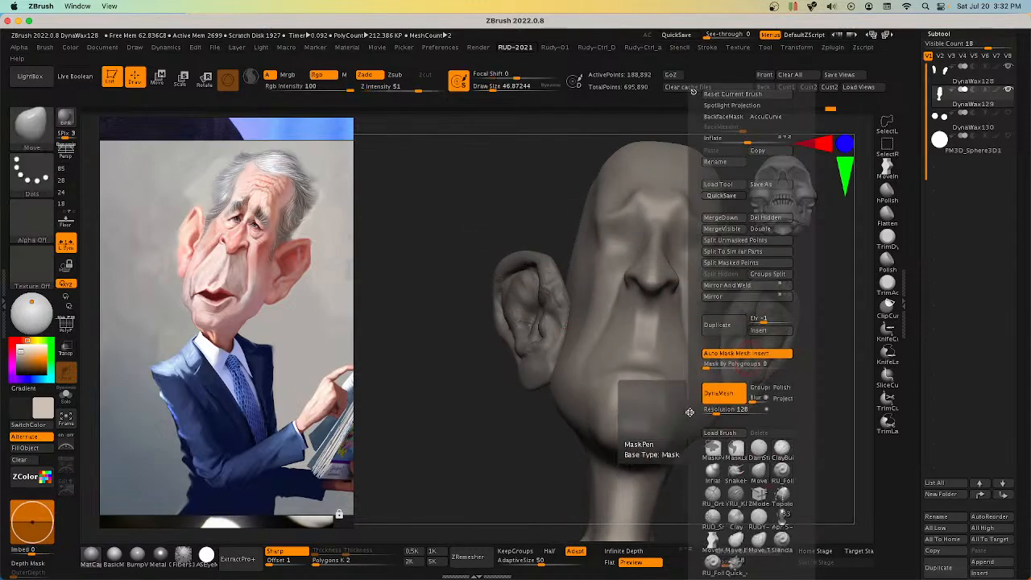
pyautogui.moveTo(621, 371)
pyautogui.mouseDown(button='right')
pyautogui.moveTo(675, 302)
pyautogui.moveTo(704, 344)
pyautogui.moveTo(674, 294)
pyautogui.moveTo(690, 319)
pyautogui.moveTo(685, 290)
pyautogui.mouseUp(button='right')
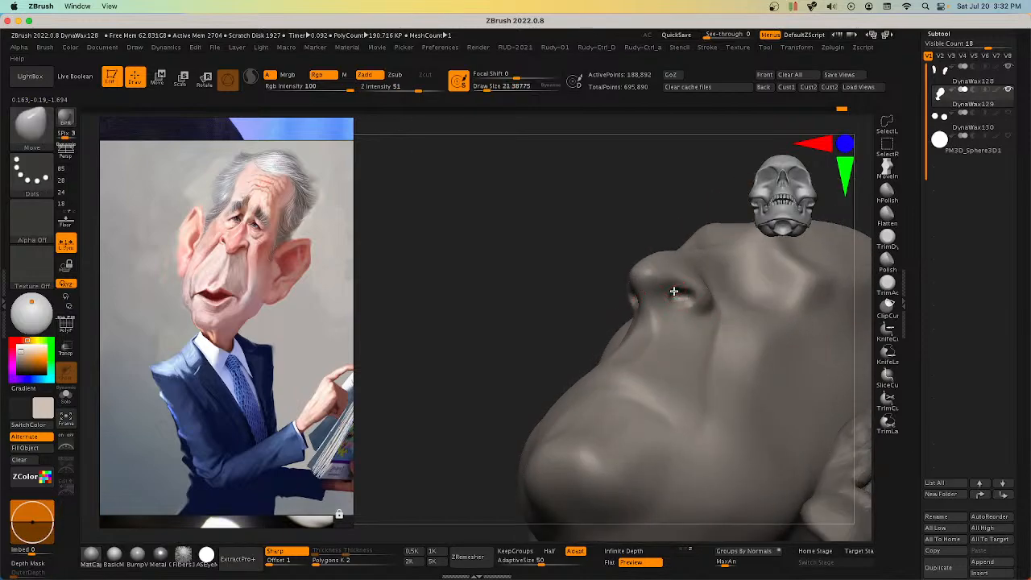
pyautogui.press('shift')
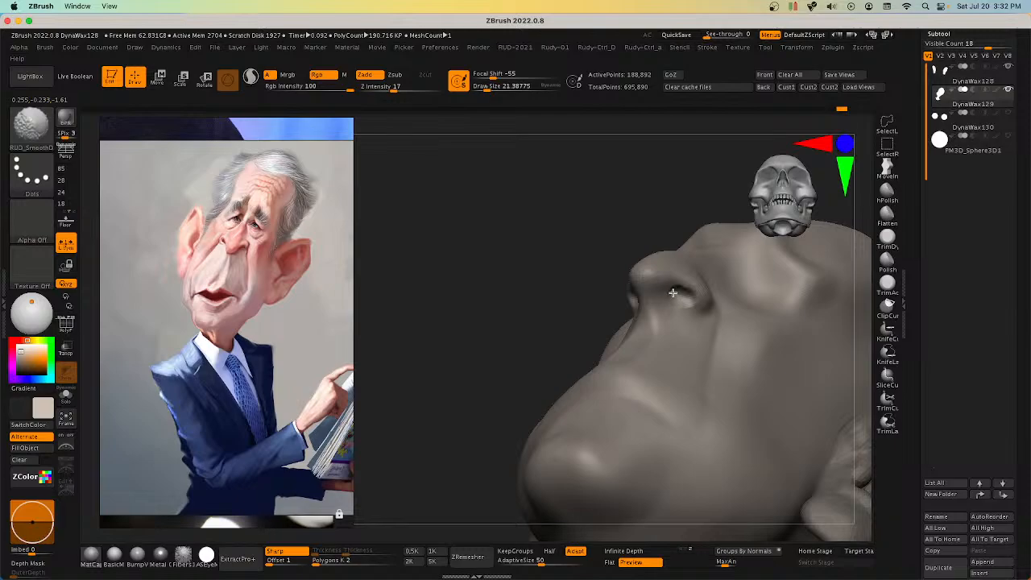
pyautogui.moveTo(673, 292)
pyautogui.mouseDown(button='right')
pyautogui.moveTo(695, 340)
pyautogui.moveTo(690, 361)
pyautogui.moveTo(679, 287)
pyautogui.mouseUp(button='right')
# Step: Refine the nostril rim and the base of the nose with Move brush sizes of about 32 and 23
pyautogui.press('s')
pyautogui.moveTo(680, 292); pyautogui.dragTo(677, 288)
pyautogui.moveTo(677, 288)
pyautogui.mouseDown(button='right')
pyautogui.moveTo(637, 277)
pyautogui.moveTo(680, 290)
pyautogui.mouseUp(button='right')
pyautogui.press('shift')
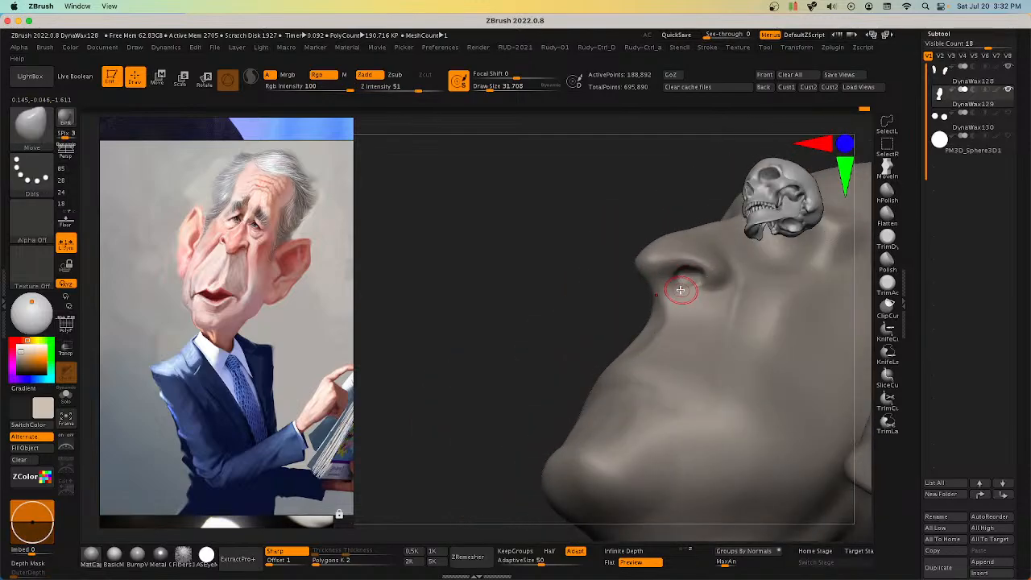
pyautogui.moveTo(680, 290); pyautogui.dragTo(674, 283)
pyautogui.moveTo(678, 273); pyautogui.dragTo(675, 276, button='right')
pyautogui.moveTo(682, 278); pyautogui.dragTo(679, 274)
pyautogui.moveTo(672, 272); pyautogui.dragTo(675, 271, button='right')
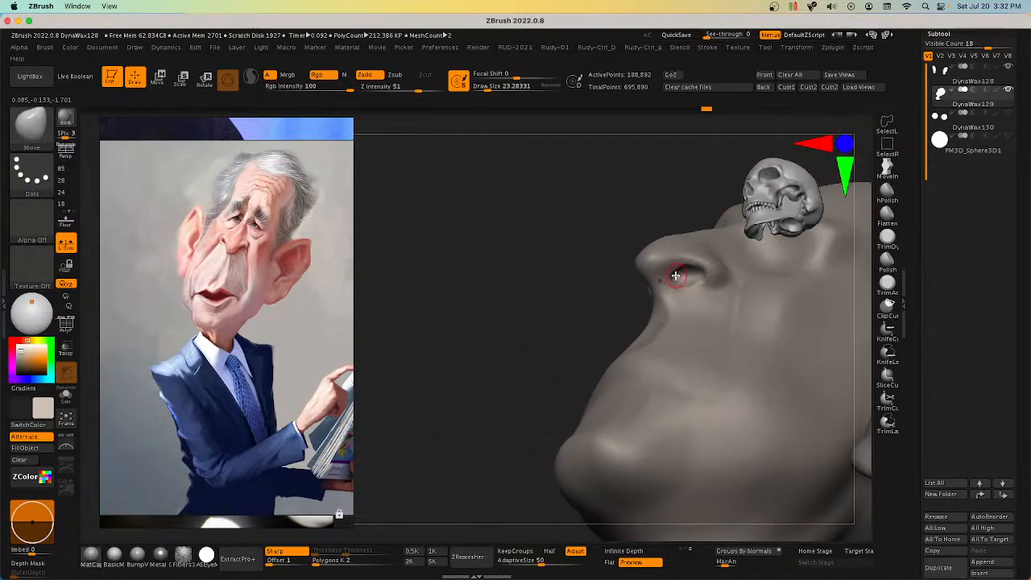
# Step: Smooth the nostril opening and its surroundings with the RUD_SmoothDirectional brush at a draw size of about 32
pyautogui.press('s')
pyautogui.moveTo(678, 282); pyautogui.dragTo(684, 285)
pyautogui.moveTo(685, 285)
pyautogui.mouseDown(button='right')
pyautogui.moveTo(682, 341)
pyautogui.moveTo(686, 271)
pyautogui.mouseUp(button='right')
pyautogui.keyDown('shift'); pyautogui.moveTo(675, 282); pyautogui.dragTo(681, 270); pyautogui.keyUp('shift')
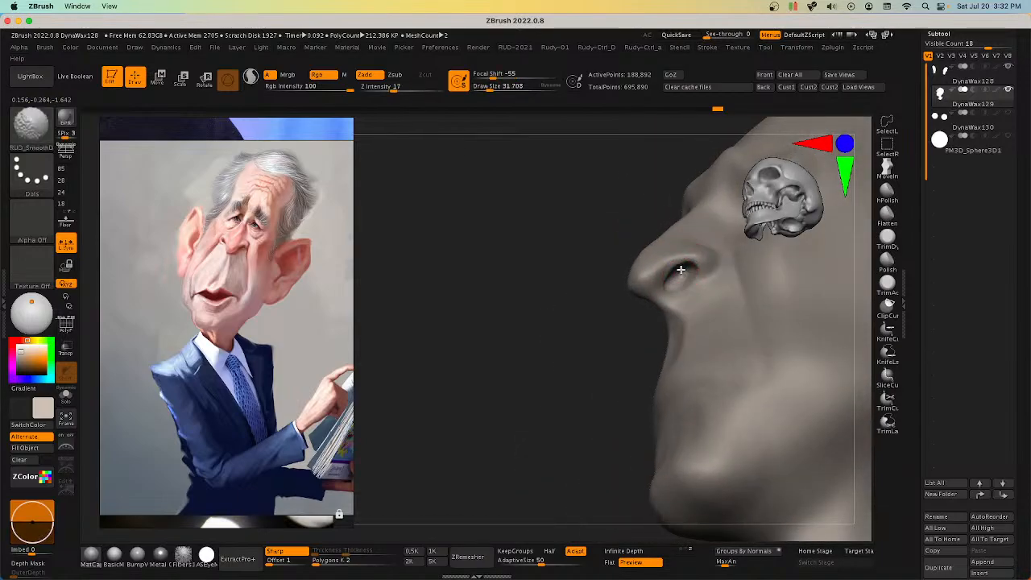
# Step: Adjust the outer nostril wing where it meets the cheek with the Move brush at a draw size of about 50
pyautogui.moveTo(680, 286)
pyautogui.mouseDown(button='right')
pyautogui.moveTo(716, 357)
pyautogui.moveTo(702, 299)
pyautogui.moveTo(714, 265)
pyautogui.mouseUp(button='right')
pyautogui.press('s')
pyautogui.moveTo(714, 266); pyautogui.dragTo(719, 267)
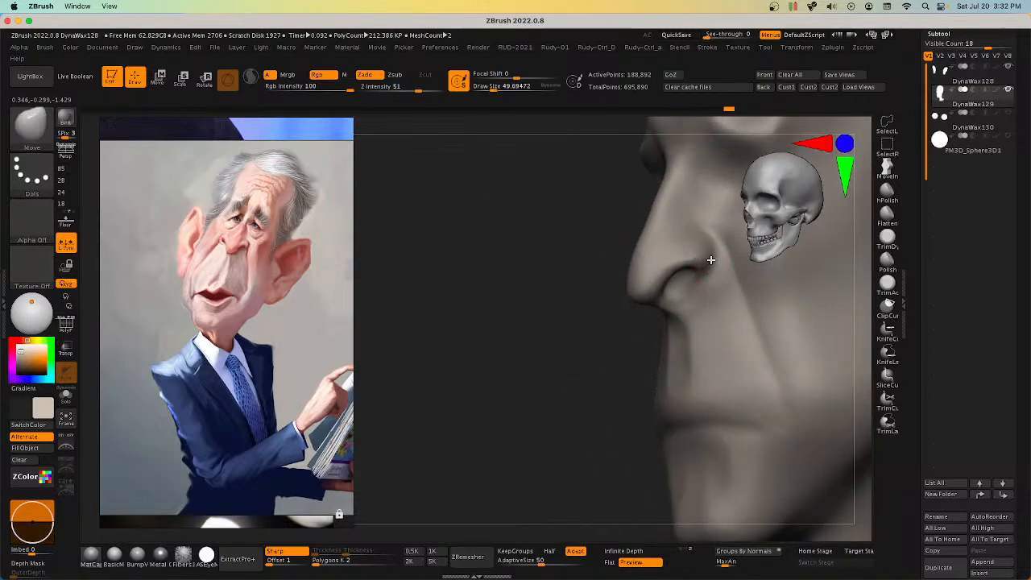
pyautogui.moveTo(702, 263)
pyautogui.mouseDown(button='right')
pyautogui.moveTo(712, 266)
pyautogui.moveTo(713, 224)
pyautogui.moveTo(645, 232)
pyautogui.moveTo(667, 293)
pyautogui.moveTo(640, 352)
pyautogui.moveTo(634, 257)
pyautogui.moveTo(490, 292)
pyautogui.moveTo(590, 296)
pyautogui.moveTo(609, 266)
pyautogui.moveTo(698, 344)
pyautogui.mouseUp(button='right')
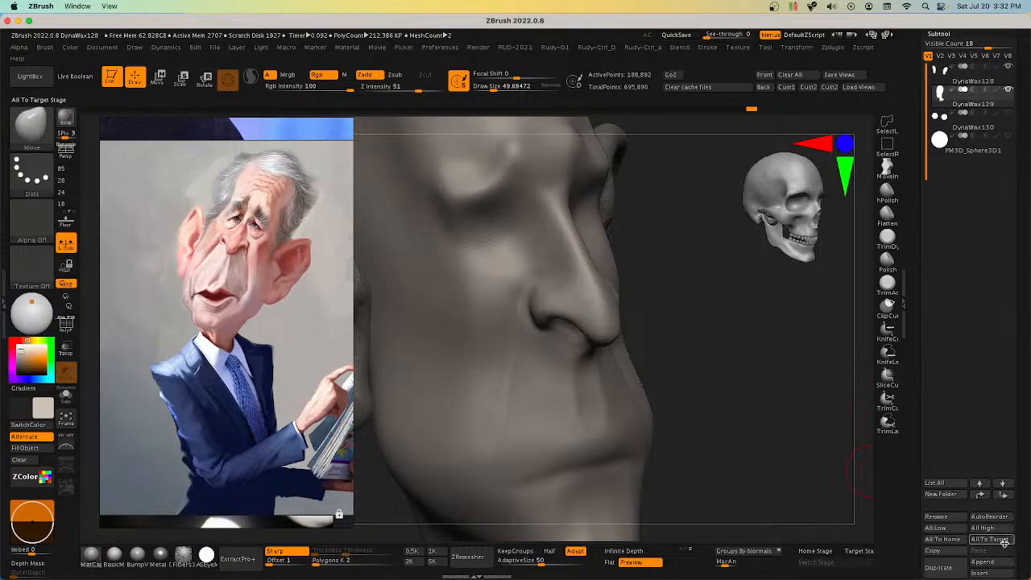
# Step: Bring the reference photos into view beside the painting and compare them with the head's nose and cheek from several angles
pyautogui.scroll(-5, 313, 296)
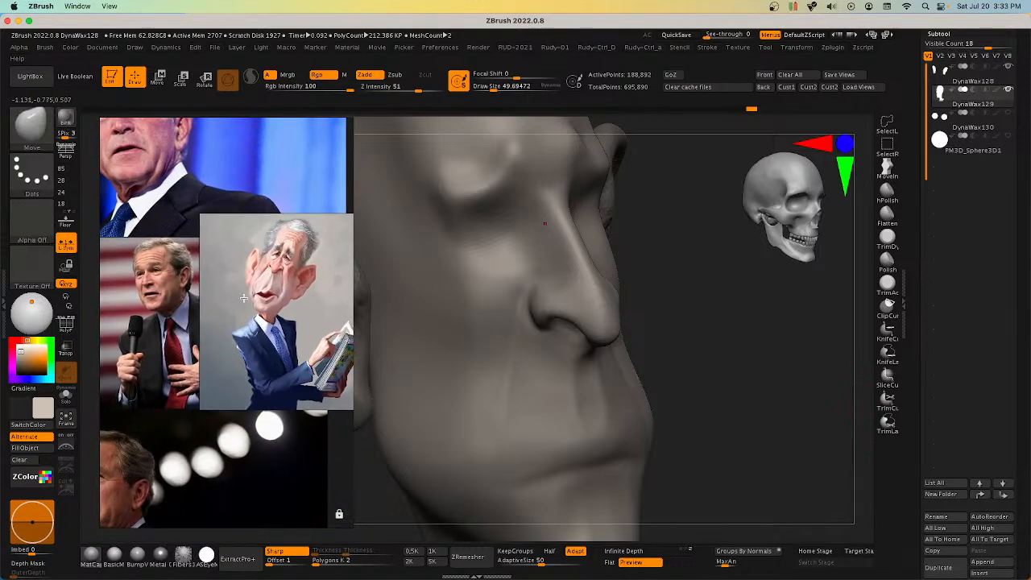
pyautogui.scroll(3, 242, 298)
pyautogui.scroll(-2, 237, 298)
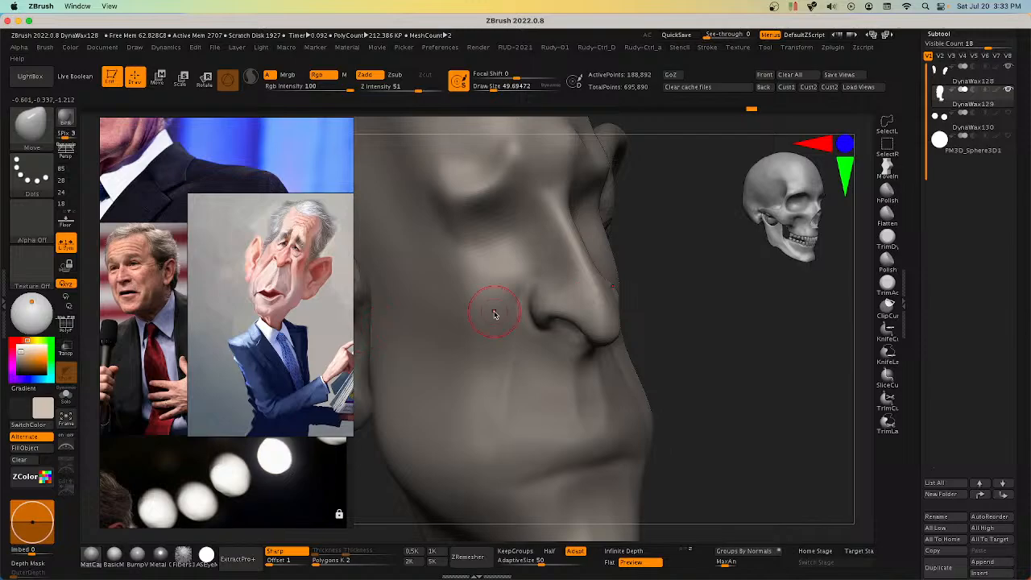
pyautogui.moveTo(714, 330)
pyautogui.mouseDown()
pyautogui.moveTo(665, 341)
pyautogui.moveTo(658, 368)
pyautogui.moveTo(676, 312)
pyautogui.moveTo(660, 356)
pyautogui.mouseUp()
pyautogui.moveTo(661, 357)
pyautogui.mouseDown(button='right')
pyautogui.moveTo(532, 340)
pyautogui.moveTo(581, 367)
pyautogui.moveTo(593, 350)
pyautogui.mouseUp(button='right')
pyautogui.rightClick(532, 339)
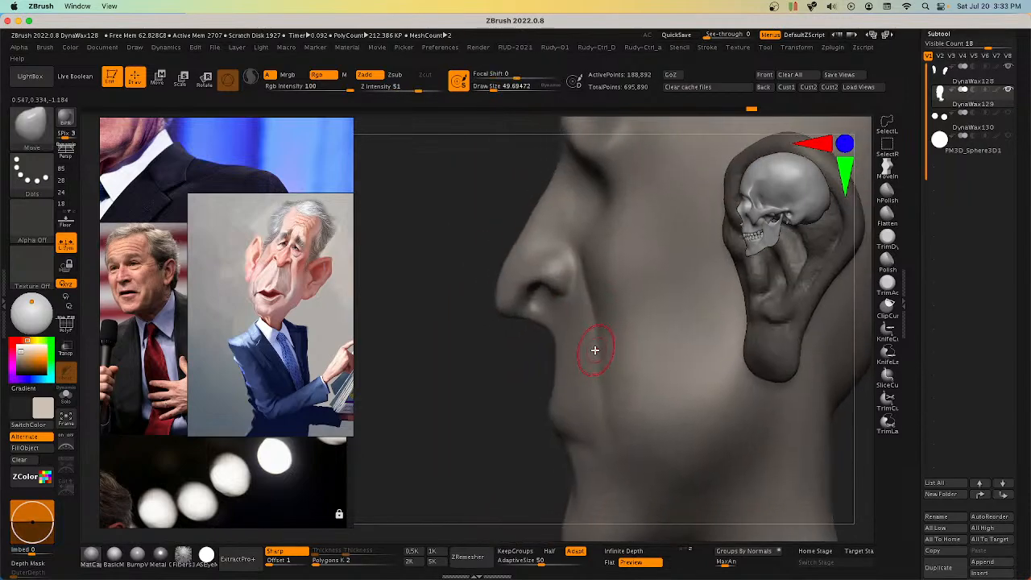
# Step: Reshape the nose base, nose tip and upper lip in profile with Move brush sizes of about 133 and 138
pyautogui.press('s')
pyautogui.moveTo(552, 356)
pyautogui.mouseDown()
pyautogui.moveTo(561, 355)
pyautogui.moveTo(562, 377)
pyautogui.mouseUp()
pyautogui.press('s')
pyautogui.moveTo(562, 377)
pyautogui.mouseDown(button='right')
pyautogui.moveTo(580, 398)
pyautogui.moveTo(557, 363)
pyautogui.moveTo(554, 328)
pyautogui.mouseUp(button='right')
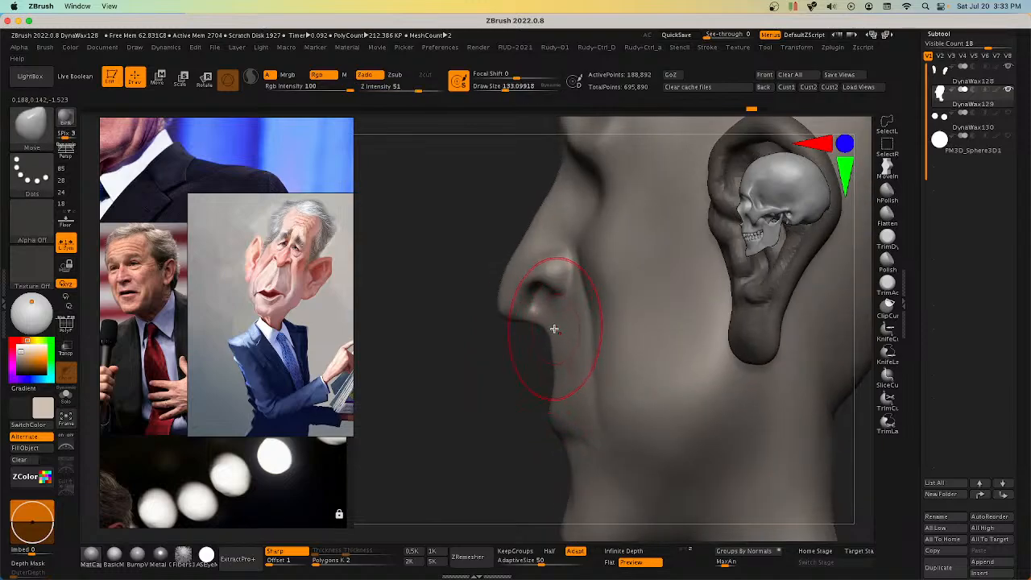
pyautogui.press('s')
pyautogui.click(505, 311)
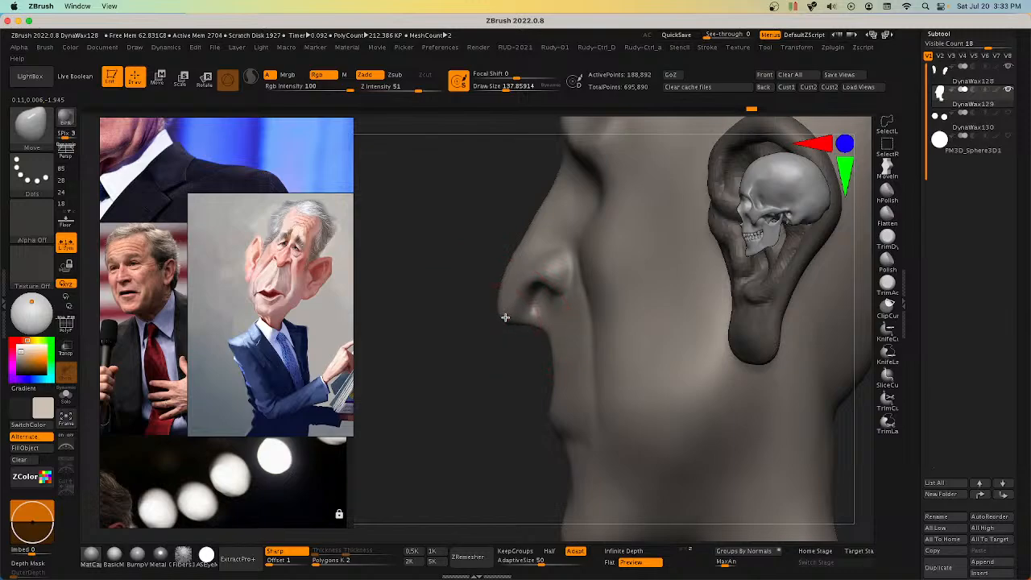
pyautogui.press('s')
pyautogui.moveTo(554, 344); pyautogui.dragTo(552, 344)
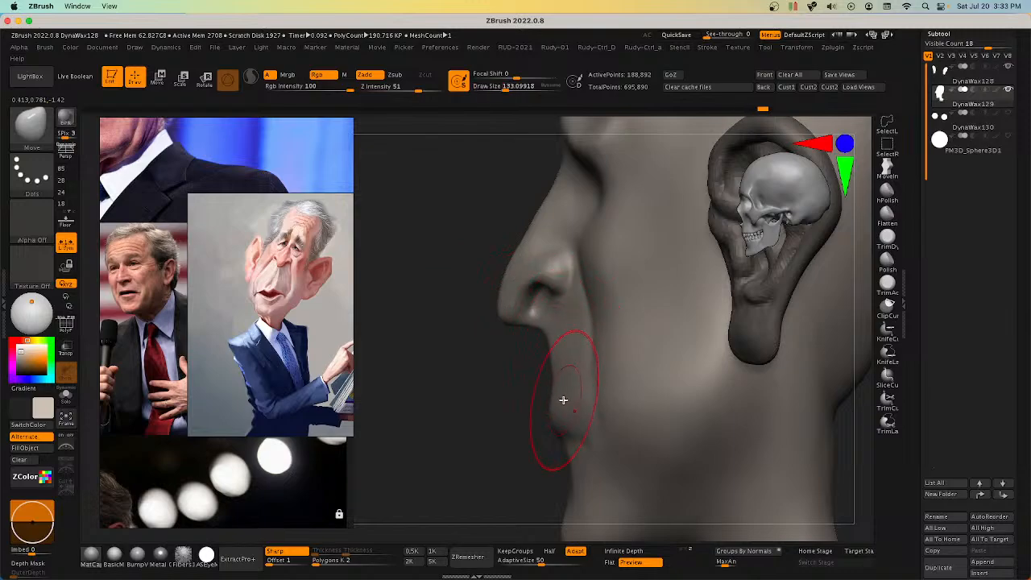
# Step: Adjust the profile of the mouth and upper lip with Move brush sizes of about 251 and 148
pyautogui.press('s')
pyautogui.moveTo(564, 413); pyautogui.dragTo(573, 412)
pyautogui.keyDown('ctrl'); pyautogui.moveTo(582, 460); pyautogui.dragTo(586, 392, button='right'); pyautogui.keyUp('ctrl')
pyautogui.press('s')
pyautogui.moveTo(589, 415); pyautogui.dragTo(597, 421)
pyautogui.hotkey('ctrl', 'z')
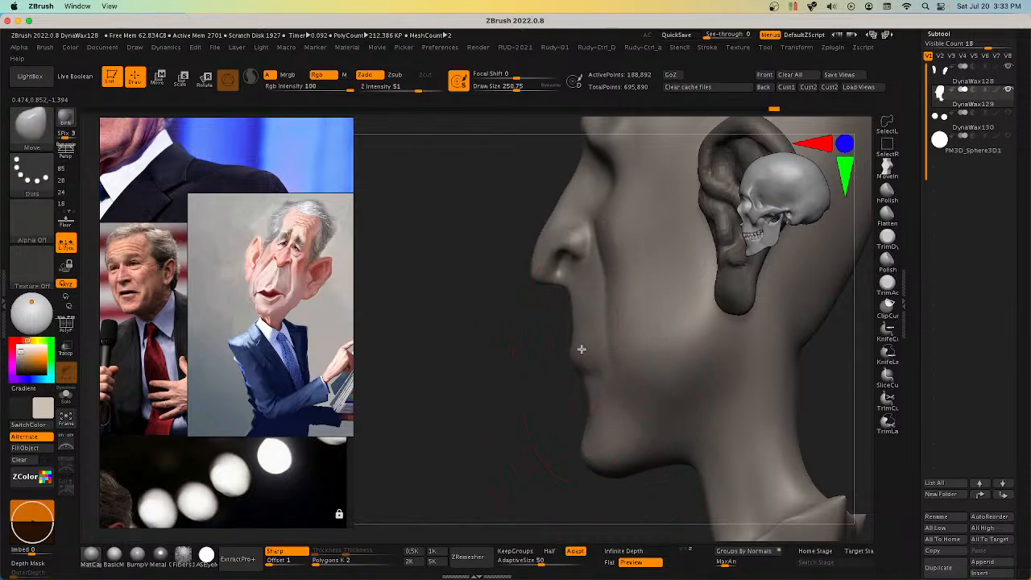
pyautogui.press('s')
pyautogui.moveTo(576, 322)
pyautogui.mouseDown()
pyautogui.moveTo(555, 302)
pyautogui.moveTo(569, 310)
pyautogui.mouseUp()
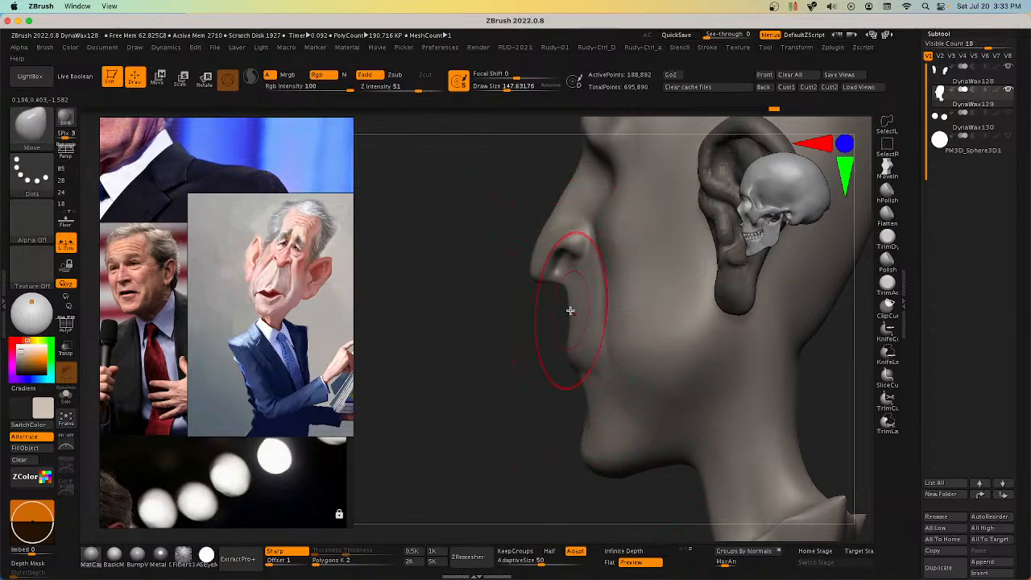
# Step: Refine the nostril wing and the crease beside it with the Move brush at a draw size of about 50
pyautogui.moveTo(576, 340)
pyautogui.mouseDown(button='right')
pyautogui.moveTo(636, 364)
pyautogui.moveTo(574, 304)
pyautogui.moveTo(555, 315)
pyautogui.moveTo(573, 276)
pyautogui.moveTo(507, 265)
pyautogui.moveTo(630, 282)
pyautogui.moveTo(594, 311)
pyautogui.moveTo(628, 295)
pyautogui.moveTo(648, 257)
pyautogui.mouseUp(button='right')
pyautogui.press('[')
pyautogui.press('s')
pyautogui.moveTo(639, 278); pyautogui.dragTo(628, 279)
pyautogui.moveTo(626, 279)
pyautogui.mouseDown(button='right')
pyautogui.moveTo(665, 253)
pyautogui.moveTo(636, 252)
pyautogui.mouseUp(button='right')
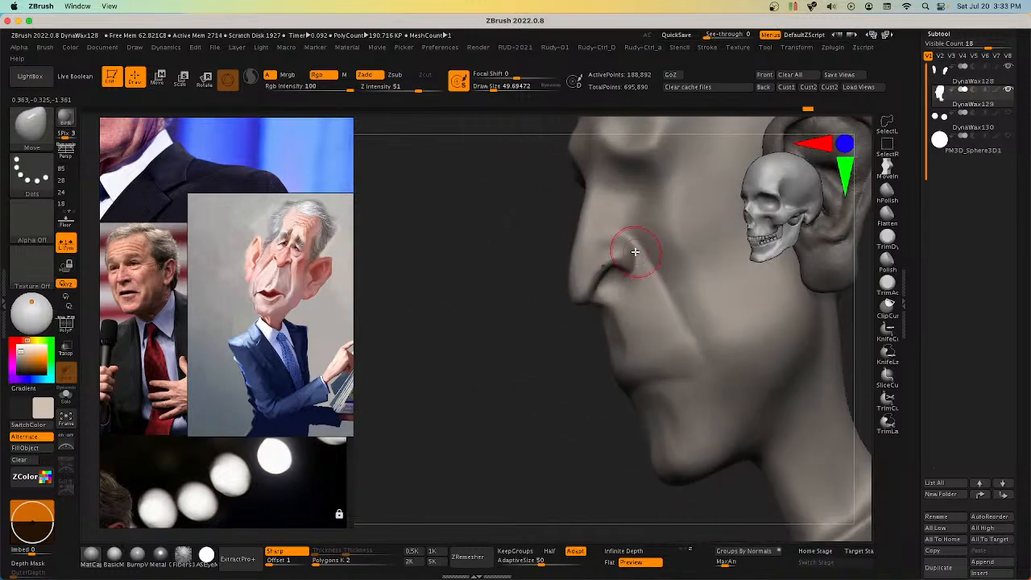
pyautogui.moveTo(634, 256); pyautogui.dragTo(630, 262)
pyautogui.moveTo(630, 262)
pyautogui.mouseDown(button='right')
pyautogui.moveTo(623, 279)
pyautogui.moveTo(642, 242)
pyautogui.moveTo(635, 253)
pyautogui.mouseUp(button='right')
# Step: Adjust the side of the nose with the Move brush at about 68 and return to the stored front view
pyautogui.press('s')
pyautogui.moveTo(617, 239); pyautogui.dragTo(629, 237)
pyautogui.moveTo(628, 236)
pyautogui.mouseDown(button='right')
pyautogui.moveTo(653, 221)
pyautogui.moveTo(673, 232)
pyautogui.moveTo(663, 295)
pyautogui.moveTo(691, 290)
pyautogui.moveTo(670, 340)
pyautogui.moveTo(688, 352)
pyautogui.mouseUp(button='right')
pyautogui.click(764, 74)
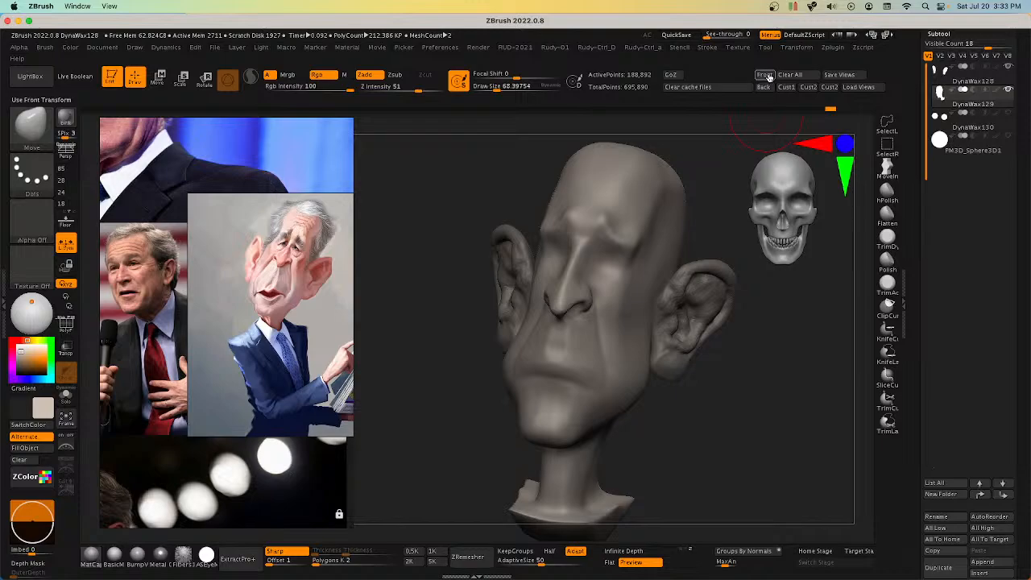
# Step: Pick the RUDY-DamStandard brush and carve the crease under the eyes, setting Z Intensity to 8 and draw size to about 50
pyautogui.moveTo(615, 282)
pyautogui.mouseDown(button='right')
pyautogui.moveTo(605, 272)
pyautogui.moveTo(615, 275)
pyautogui.moveTo(589, 298)
pyautogui.moveTo(594, 276)
pyautogui.moveTo(626, 276)
pyautogui.moveTo(621, 255)
pyautogui.moveTo(591, 259)
pyautogui.mouseUp(button='right')
pyautogui.press('a')
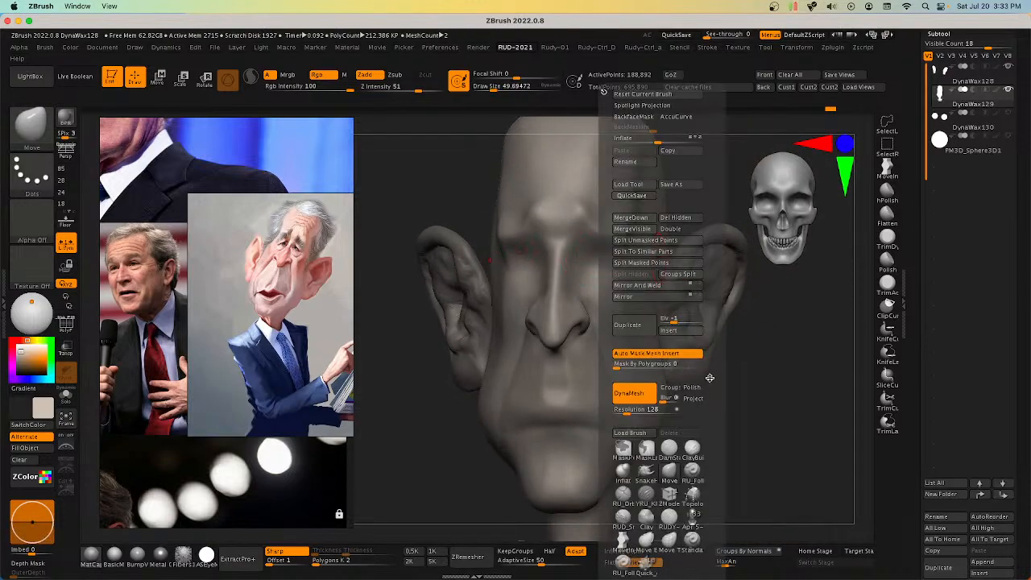
pyautogui.click(670, 522)
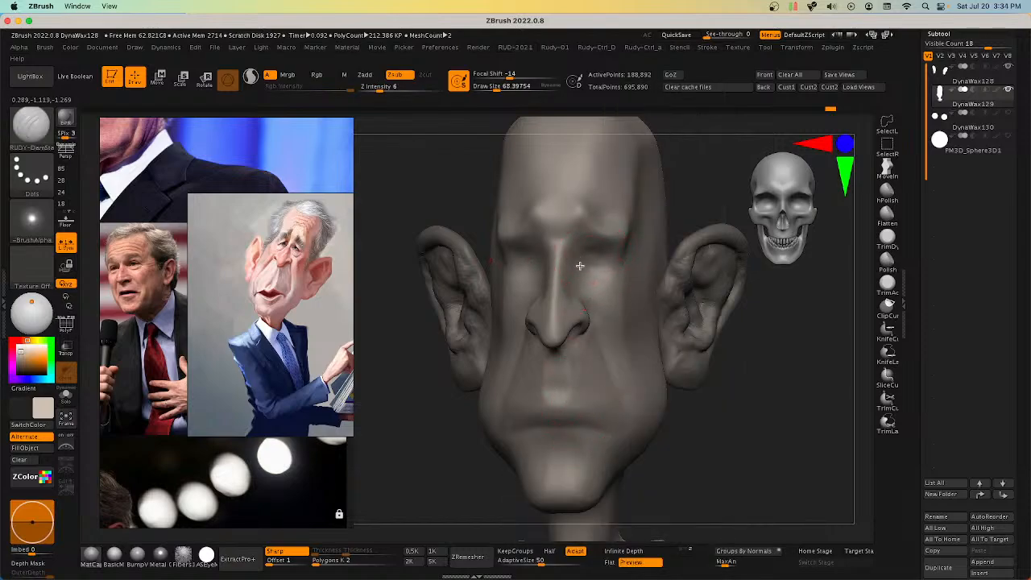
pyautogui.moveTo(580, 266); pyautogui.dragTo(605, 253)
pyautogui.press('u')
pyautogui.press('s')
pyautogui.press('u')
pyautogui.press('s')
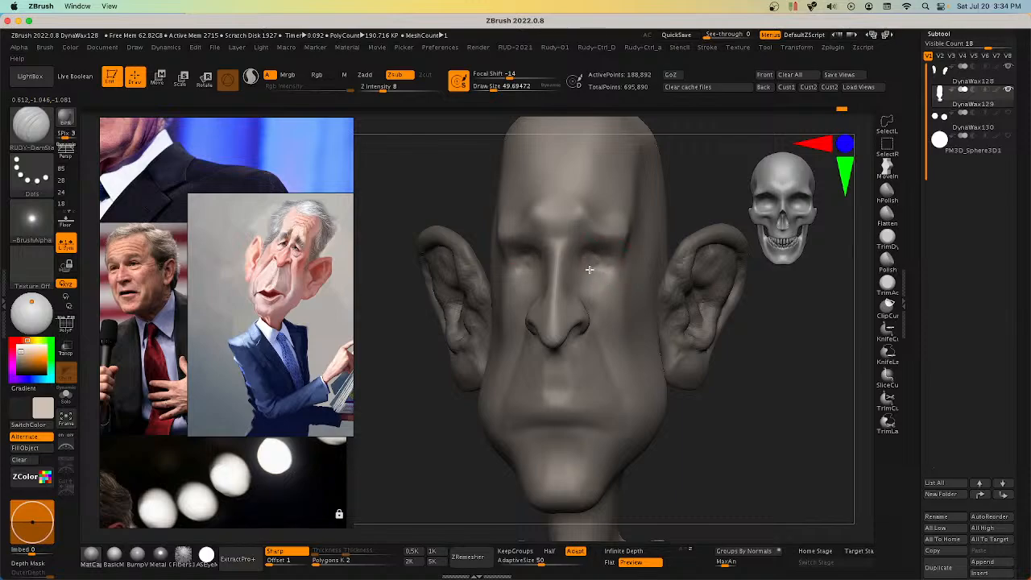
# Step: Smooth the carved creases and bags beneath the eyes
pyautogui.moveTo(594, 258)
pyautogui.mouseDown(button='right')
pyautogui.moveTo(647, 253)
pyautogui.moveTo(667, 288)
pyautogui.moveTo(600, 273)
pyautogui.mouseUp(button='right')
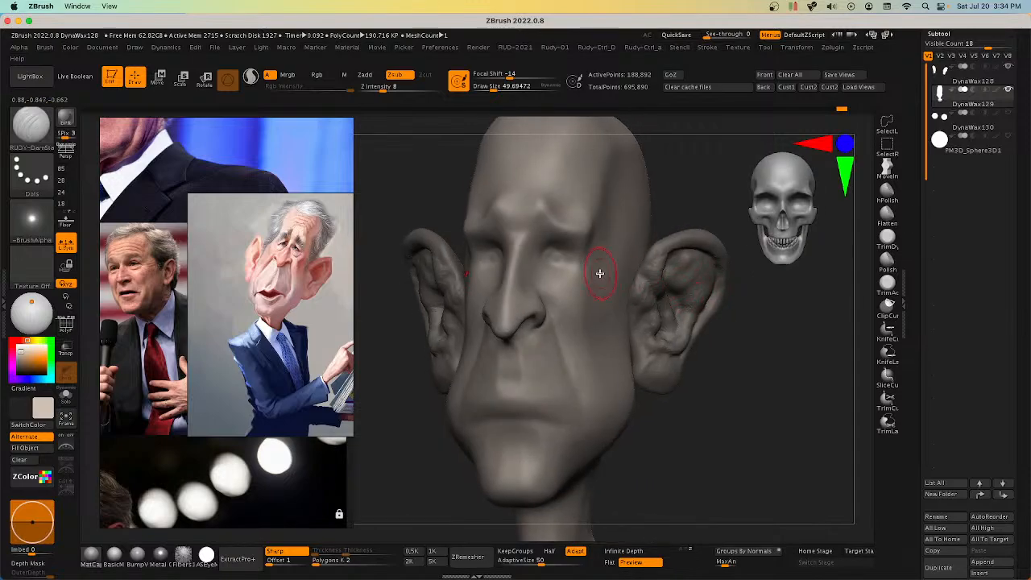
pyautogui.keyDown('shift'); pyautogui.moveTo(575, 266); pyautogui.dragTo(573, 273); pyautogui.keyUp('shift')
pyautogui.moveTo(572, 273); pyautogui.dragTo(562, 275, button='right')
pyautogui.keyDown('shift'); pyautogui.moveTo(562, 272); pyautogui.dragTo(554, 255); pyautogui.keyUp('shift')
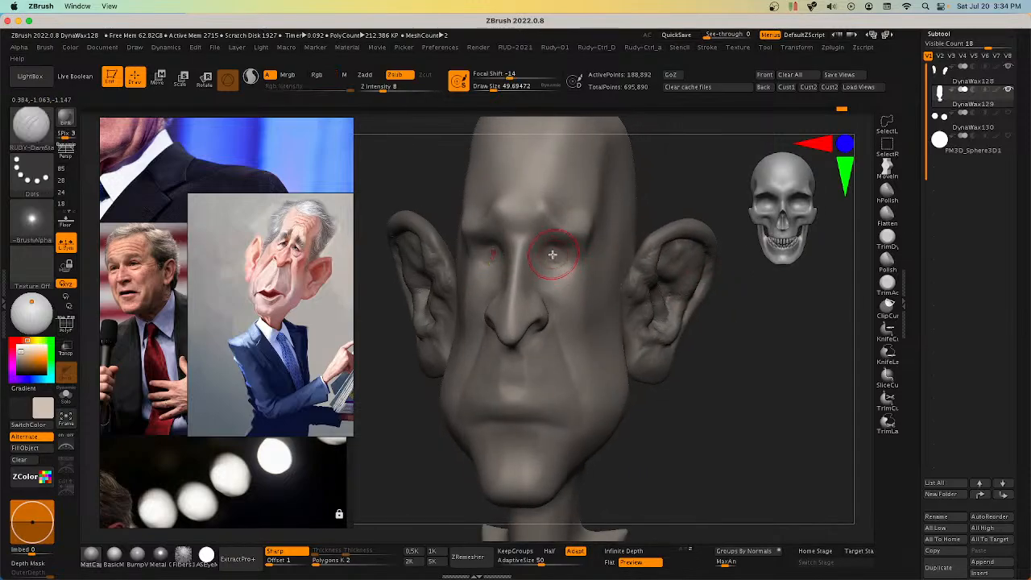
pyautogui.moveTo(553, 255); pyautogui.dragTo(556, 255, button='right')
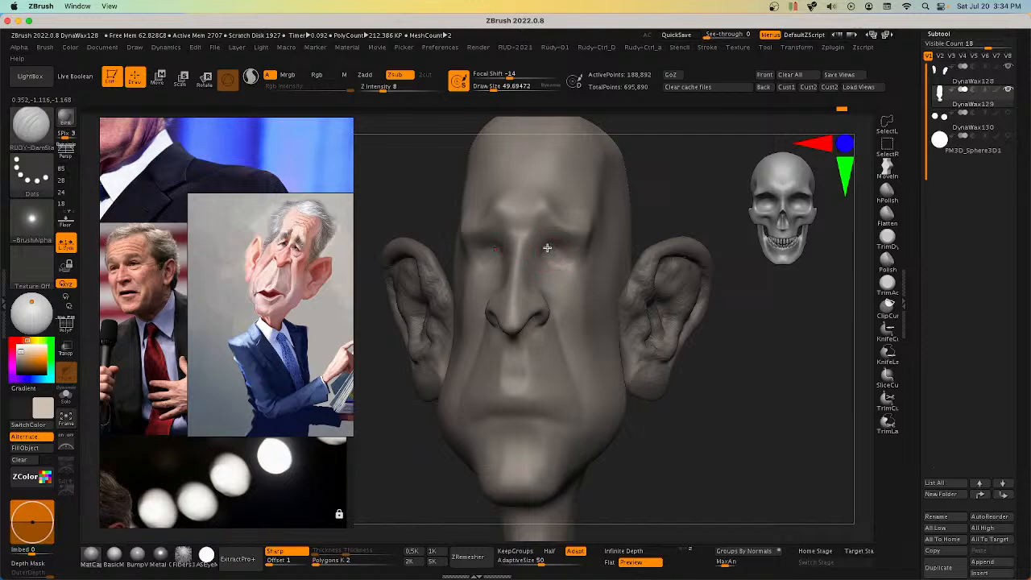
pyautogui.moveTo(580, 258); pyautogui.dragTo(623, 278, button='right')
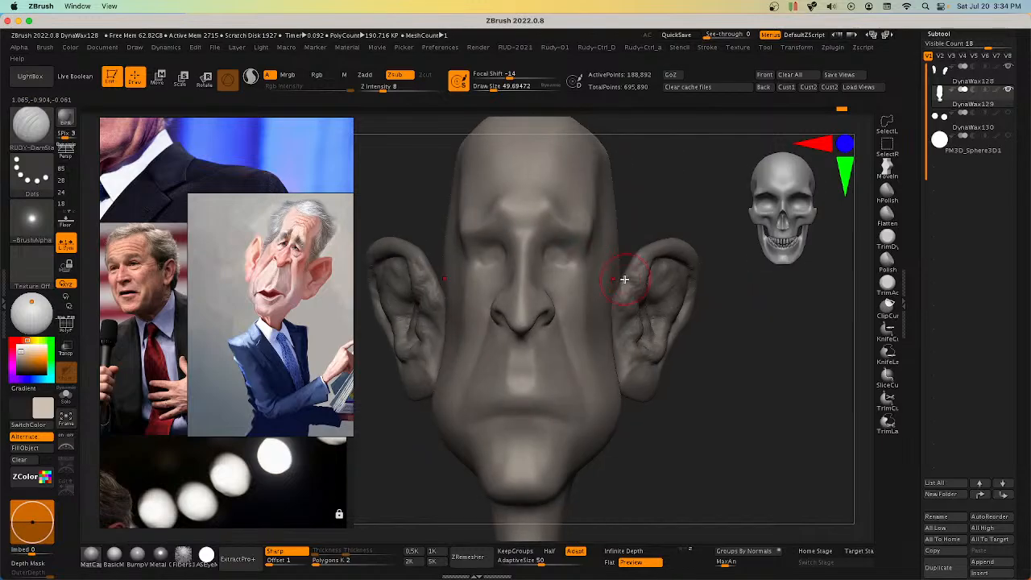
pyautogui.moveTo(672, 339); pyautogui.dragTo(663, 373, button='right')
# Step: Switch to the Move brush and shape the eye bags and upper cheek with draw sizes of about 50 and 62
pyautogui.press('1')
pyautogui.click(698, 472)
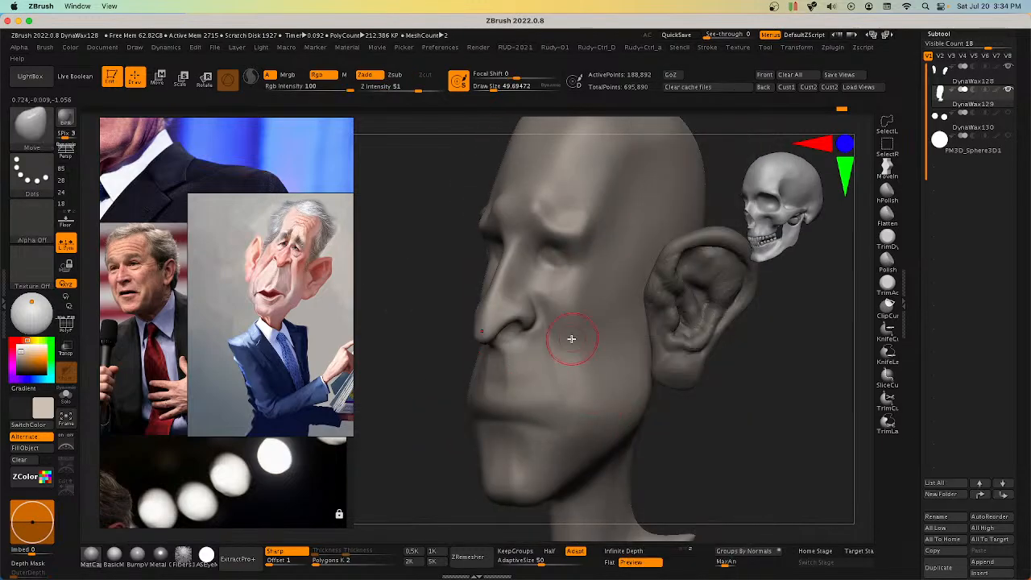
pyautogui.moveTo(570, 338)
pyautogui.mouseDown(button='right')
pyautogui.moveTo(575, 287)
pyautogui.moveTo(555, 302)
pyautogui.mouseUp(button='right')
pyautogui.moveTo(547, 281); pyautogui.dragTo(546, 277)
pyautogui.moveTo(546, 277)
pyautogui.mouseDown(button='right')
pyautogui.moveTo(564, 294)
pyautogui.moveTo(541, 265)
pyautogui.moveTo(608, 275)
pyautogui.moveTo(585, 265)
pyautogui.mouseUp(button='right')
pyautogui.rightClick(585, 265)
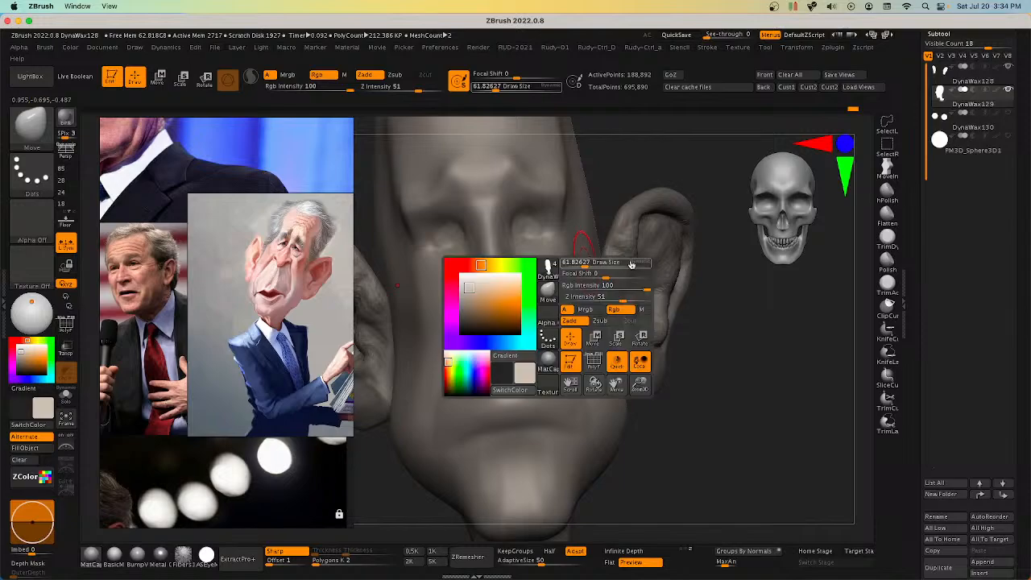
pyautogui.moveTo(672, 239)
pyautogui.mouseDown(button='right')
pyautogui.moveTo(673, 338)
pyautogui.moveTo(546, 327)
pyautogui.moveTo(483, 298)
pyautogui.moveTo(601, 295)
pyautogui.moveTo(577, 315)
pyautogui.mouseUp(button='right')
pyautogui.press('s')
pyautogui.moveTo(576, 318); pyautogui.dragTo(581, 317)
pyautogui.moveTo(564, 314); pyautogui.dragTo(594, 300, button='right')
pyautogui.rightClick(582, 300)
# Step: Pick the RUDY-DamStandard brush and carve the crease below the cheekbone at about 111, undoing and redoing the first stroke
pyautogui.press('1')
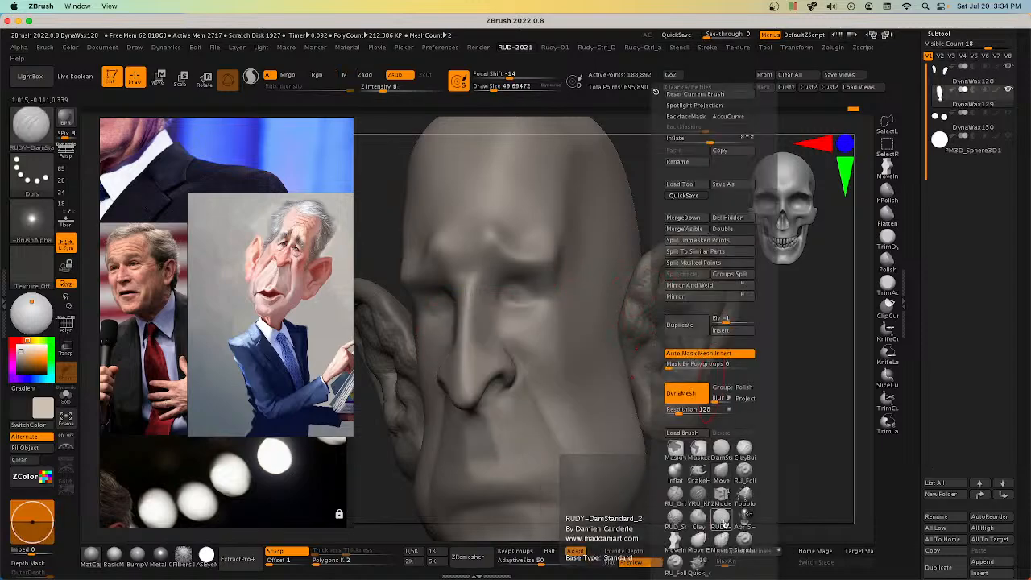
pyautogui.click(722, 516)
pyautogui.press('s')
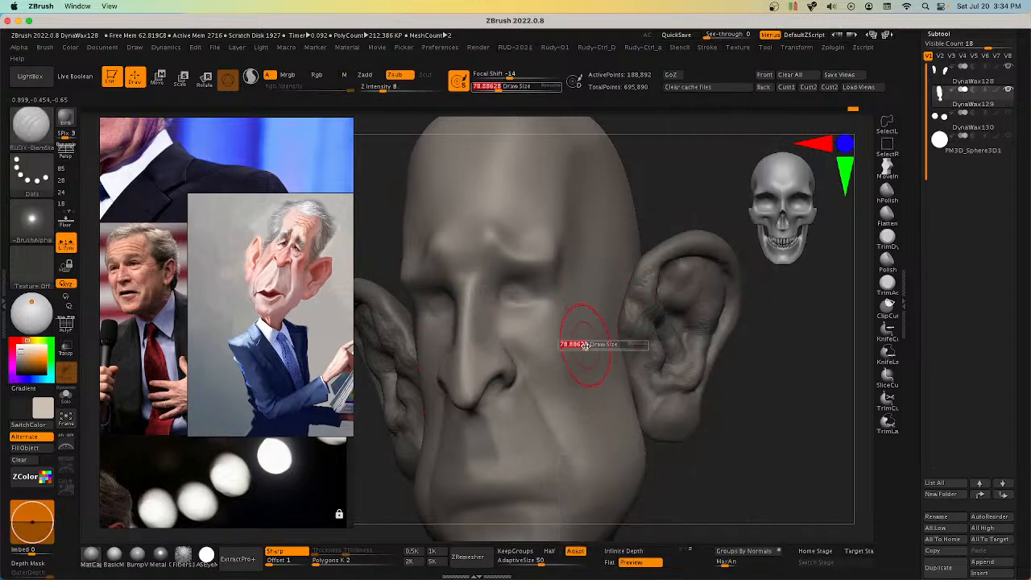
pyautogui.moveTo(583, 345); pyautogui.dragTo(588, 345)
pyautogui.moveTo(575, 346); pyautogui.dragTo(564, 316, button='right')
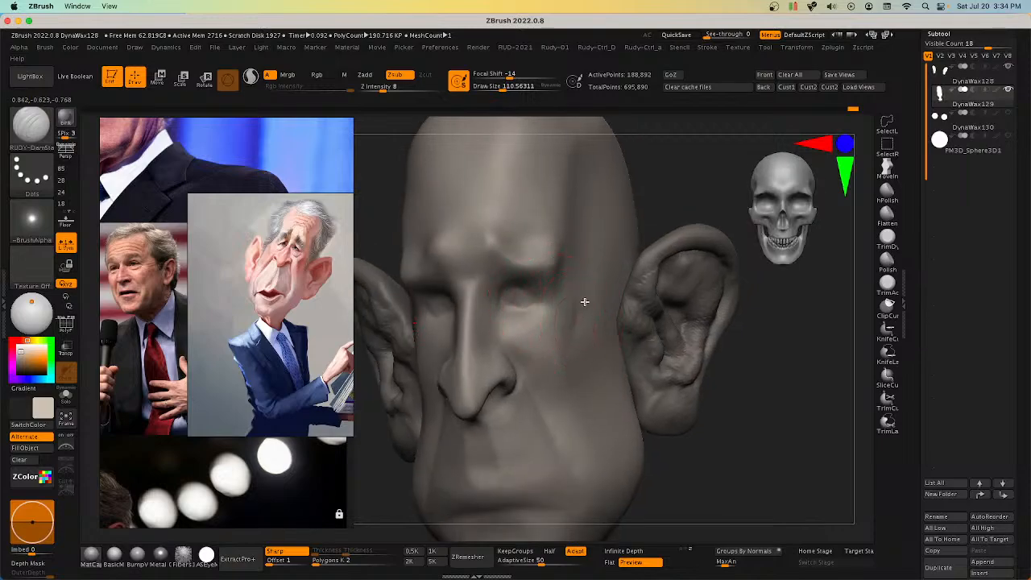
pyautogui.press('super+z')
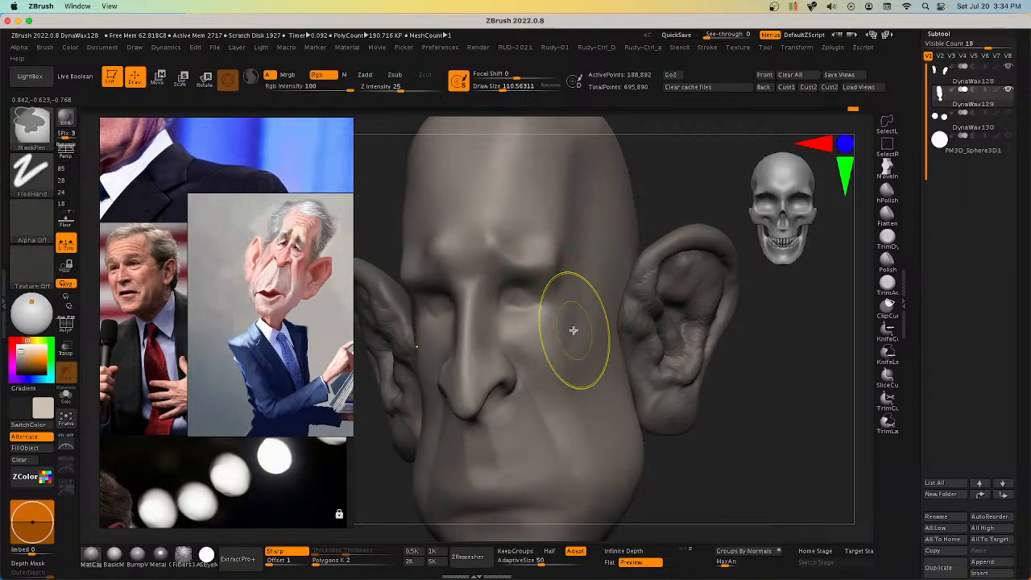
pyautogui.moveTo(573, 331); pyautogui.dragTo(563, 366)
pyautogui.moveTo(569, 342); pyautogui.dragTo(571, 347, button='right')
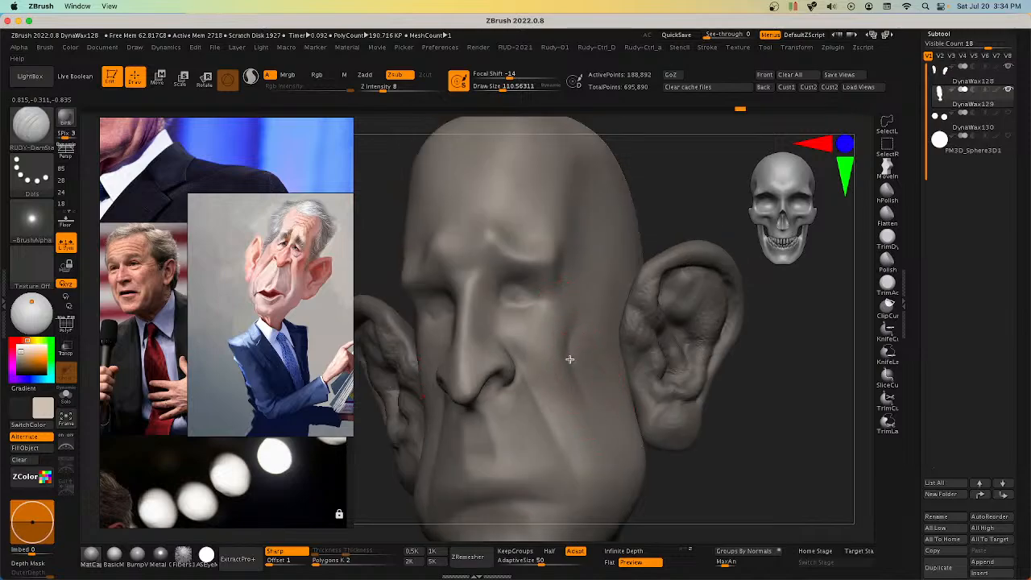
# Step: Deepen and broaden the cheek hollow below the cheekbone, enlarging the RUDY-DamStandard brush to about 196
pyautogui.moveTo(569, 359); pyautogui.dragTo(579, 376, button='right')
pyautogui.moveTo(582, 325)
pyautogui.mouseDown(button='right')
pyautogui.moveTo(565, 350)
pyautogui.moveTo(571, 335)
pyautogui.mouseUp(button='right')
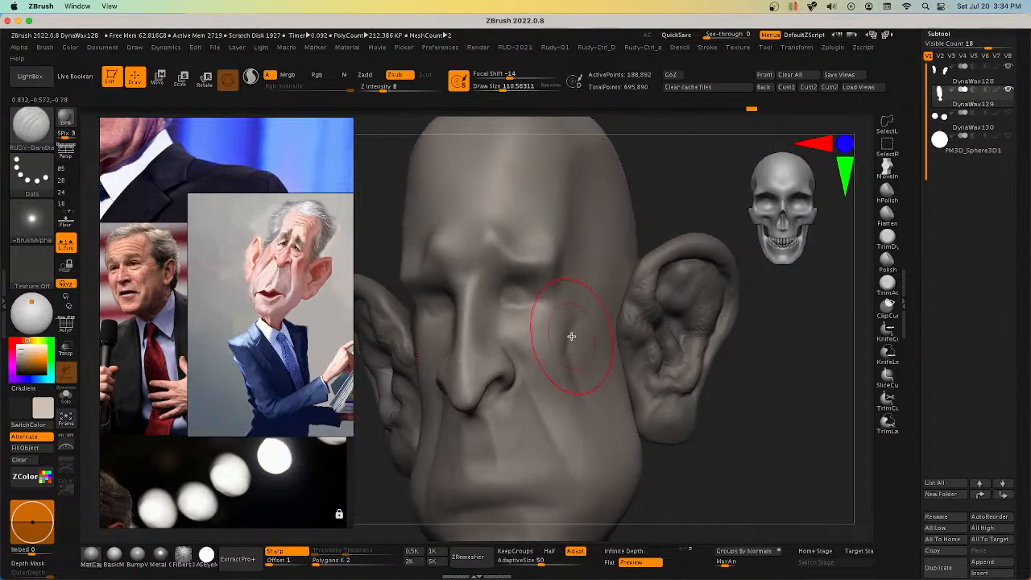
pyautogui.moveTo(563, 360)
pyautogui.mouseDown()
pyautogui.moveTo(562, 307)
pyautogui.moveTo(569, 349)
pyautogui.moveTo(582, 343)
pyautogui.mouseUp()
pyautogui.press(']')
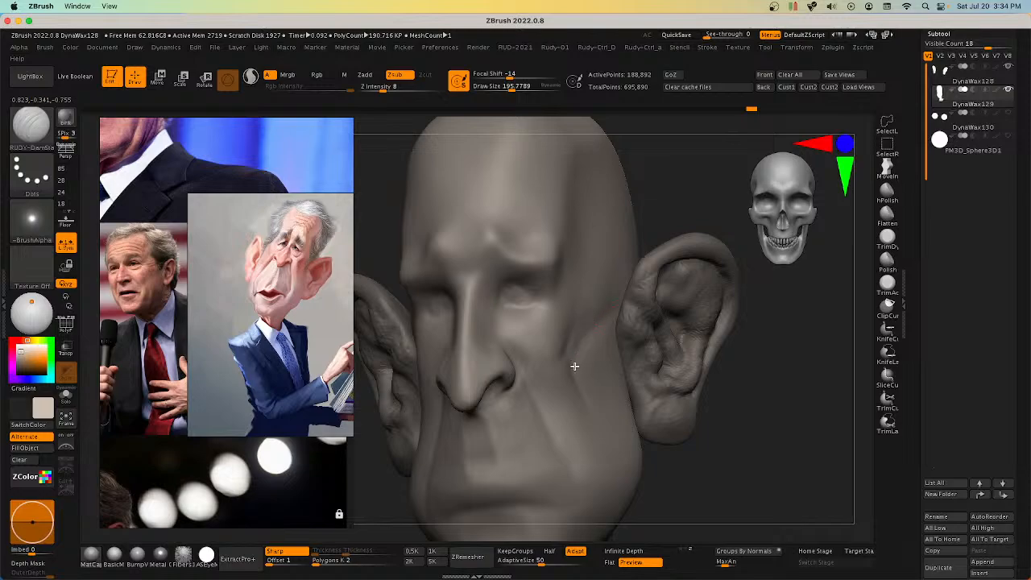
pyautogui.moveTo(598, 422)
pyautogui.mouseDown(button='right')
pyautogui.moveTo(666, 403)
pyautogui.moveTo(596, 440)
pyautogui.mouseUp(button='right')
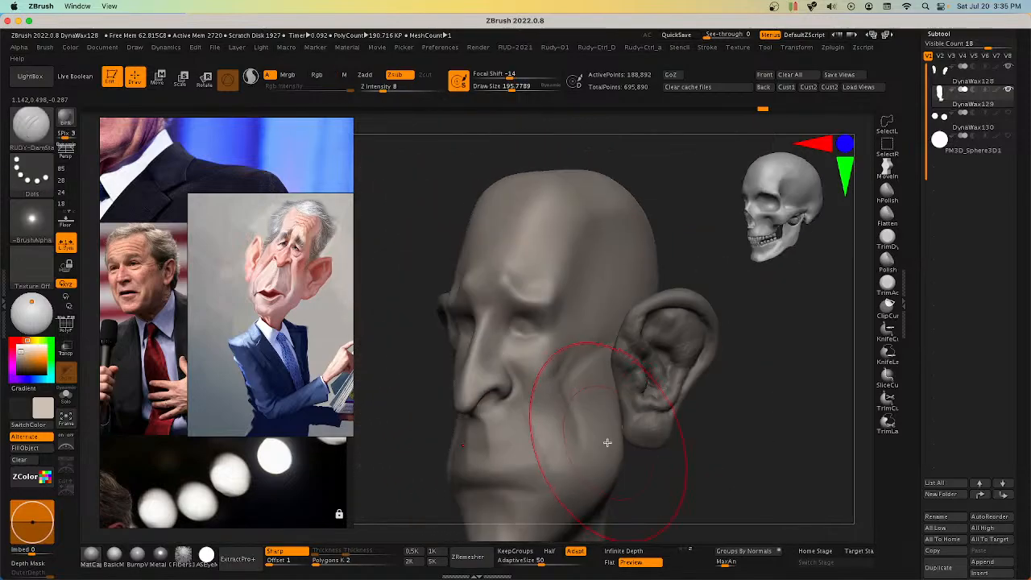
pyautogui.moveTo(561, 401)
pyautogui.mouseDown(button='right')
pyautogui.moveTo(598, 402)
pyautogui.moveTo(595, 374)
pyautogui.mouseUp(button='right')
# Step: Switch to the Move brush at about 98 to shape the cheek hollow, and smooth it with RUD_SmoothDirectional
pyautogui.press('space')
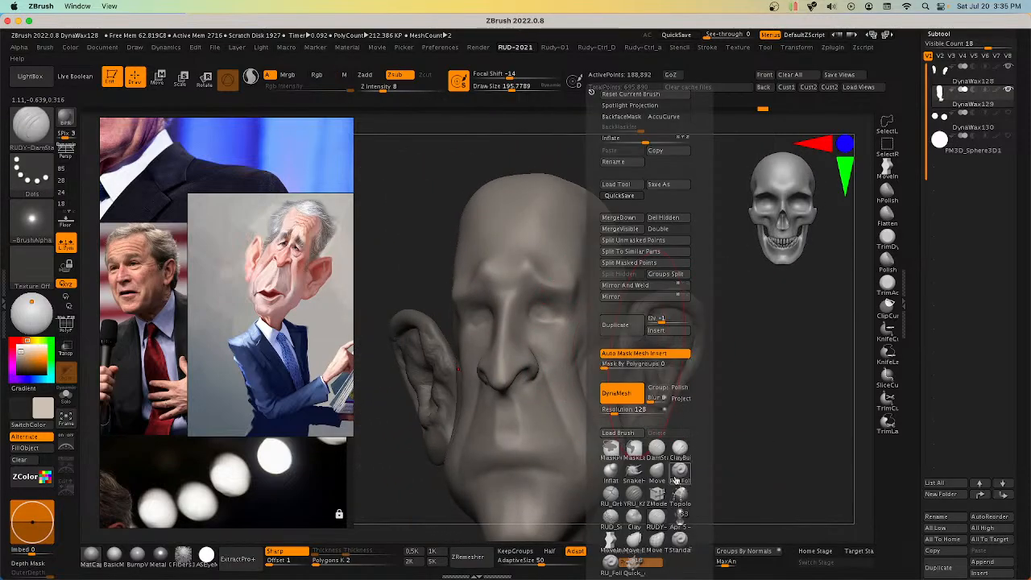
pyautogui.click(657, 473)
pyautogui.press('s')
pyautogui.moveTo(592, 348); pyautogui.dragTo(573, 349)
pyautogui.press('shift')
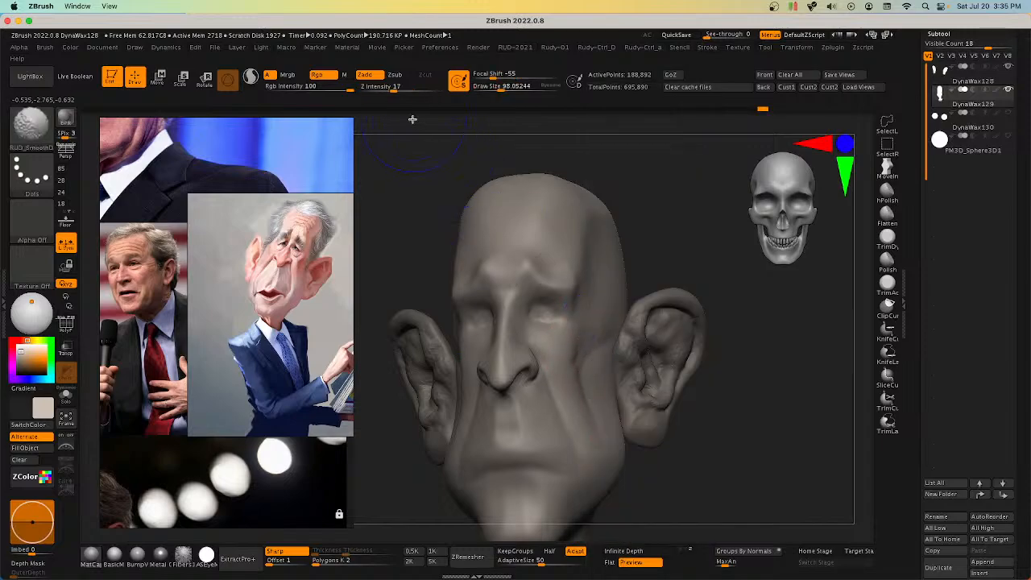
pyautogui.keyDown('shift'); pyautogui.click(406, 92); pyautogui.keyUp('shift')
pyautogui.keyDown('shift'); pyautogui.moveTo(604, 414); pyautogui.dragTo(576, 349); pyautogui.keyUp('shift')
pyautogui.keyDown('shift'); pyautogui.moveTo(585, 390); pyautogui.dragTo(571, 339); pyautogui.keyUp('shift')
# Step: Refine the cheekbone contour and the eye area with the Move brush at a draw size of about 47
pyautogui.press('s')
pyautogui.moveTo(572, 339); pyautogui.dragTo(565, 342, button='right')
pyautogui.press('s')
pyautogui.moveTo(567, 340); pyautogui.dragTo(564, 340)
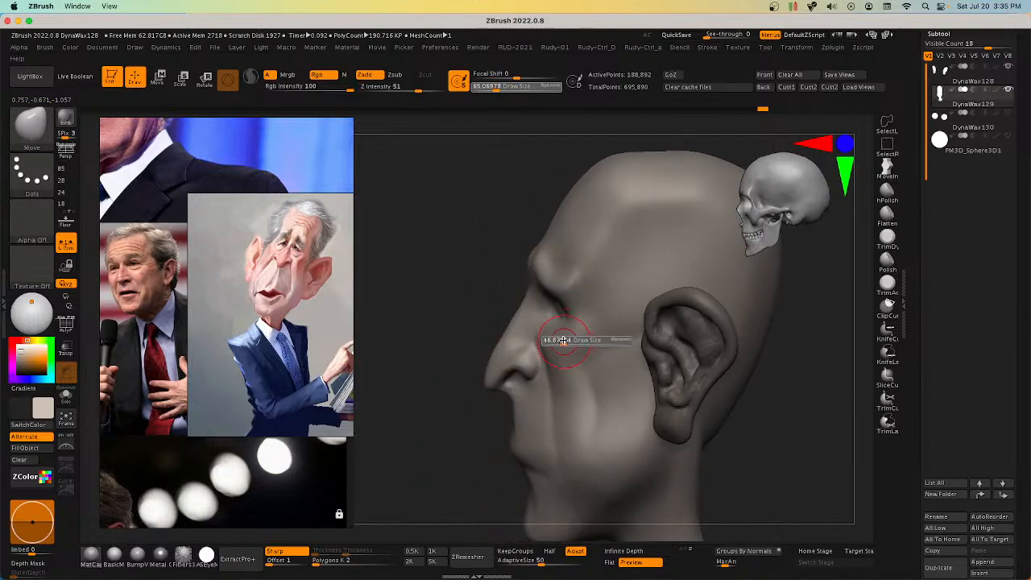
pyautogui.moveTo(561, 339); pyautogui.dragTo(568, 338, button='right')
pyautogui.moveTo(567, 336); pyautogui.dragTo(563, 329)
pyautogui.moveTo(565, 330)
pyautogui.mouseDown(button='right')
pyautogui.moveTo(601, 334)
pyautogui.moveTo(535, 340)
pyautogui.moveTo(559, 338)
pyautogui.moveTo(545, 319)
pyautogui.mouseUp(button='right')
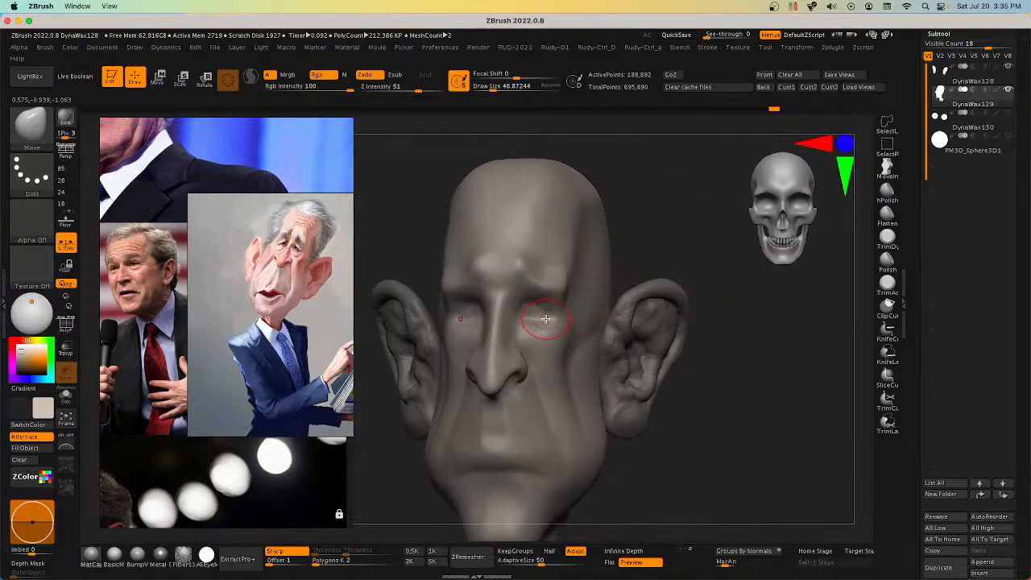
pyautogui.moveTo(549, 295); pyautogui.dragTo(546, 303)
pyautogui.moveTo(546, 303)
pyautogui.mouseDown(button='right')
pyautogui.moveTo(737, 283)
pyautogui.moveTo(782, 341)
pyautogui.moveTo(681, 369)
pyautogui.moveTo(690, 246)
pyautogui.moveTo(537, 270)
pyautogui.mouseUp(button='right')
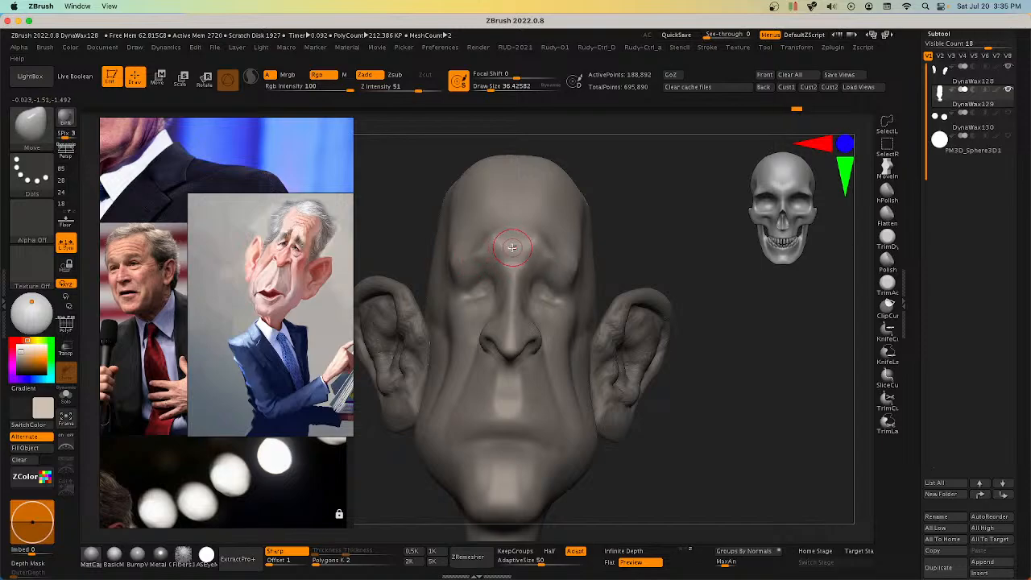
# Step: Pick the RUDY-DamStandard brush and carve the forehead and brow furrows at draw sizes between about 44 and 111
pyautogui.press('space')
pyautogui.press('space')
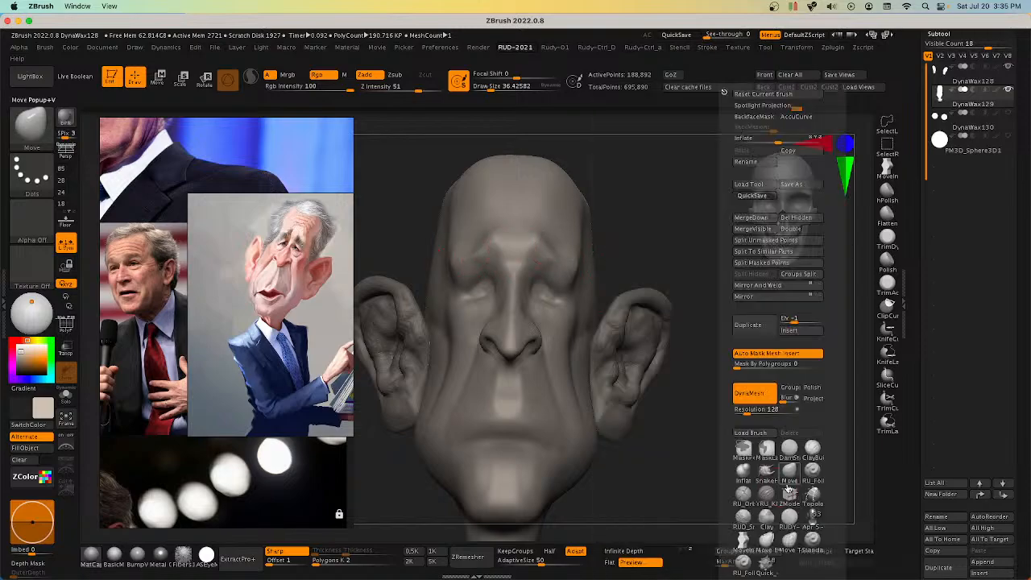
pyautogui.click(790, 516)
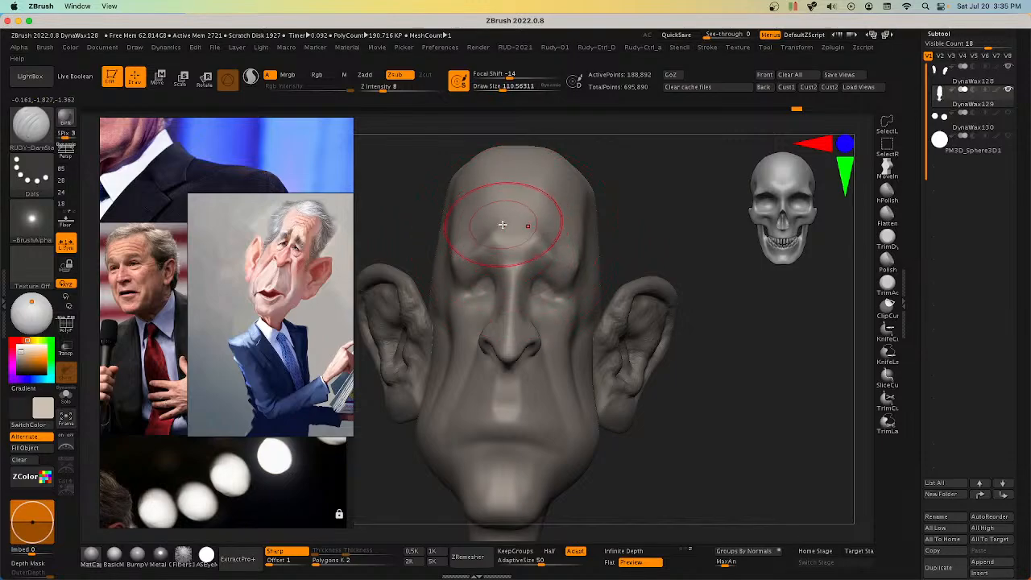
pyautogui.moveTo(502, 225); pyautogui.dragTo(476, 227, button='right')
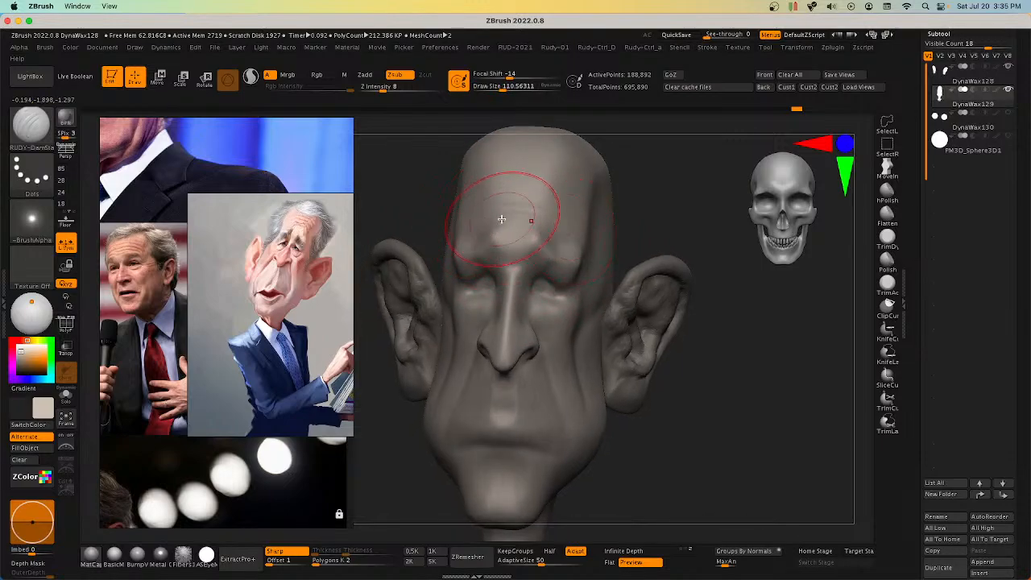
pyautogui.moveTo(553, 217)
pyautogui.keyDown('shift'); pyautogui.mouseDown(button='right')
pyautogui.moveTo(544, 228)
pyautogui.moveTo(569, 274)
pyautogui.moveTo(510, 232)
pyautogui.moveTo(527, 232)
pyautogui.mouseUp(button='right'); pyautogui.keyUp('shift')
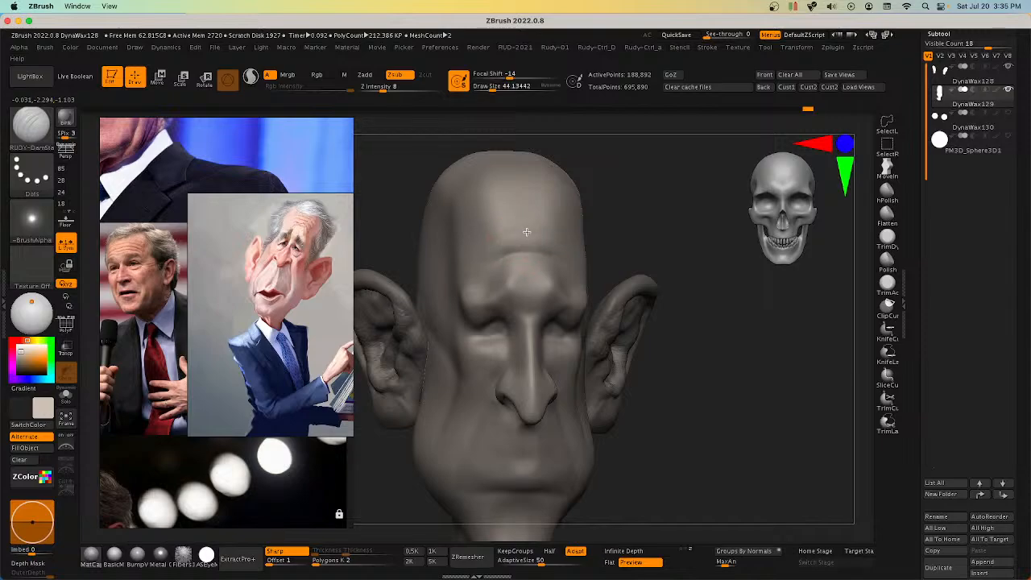
pyautogui.moveTo(479, 258)
pyautogui.mouseDown(button='right')
pyautogui.moveTo(566, 251)
pyautogui.moveTo(526, 252)
pyautogui.moveTo(525, 232)
pyautogui.moveTo(488, 285)
pyautogui.moveTo(530, 263)
pyautogui.moveTo(524, 275)
pyautogui.mouseUp(button='right')
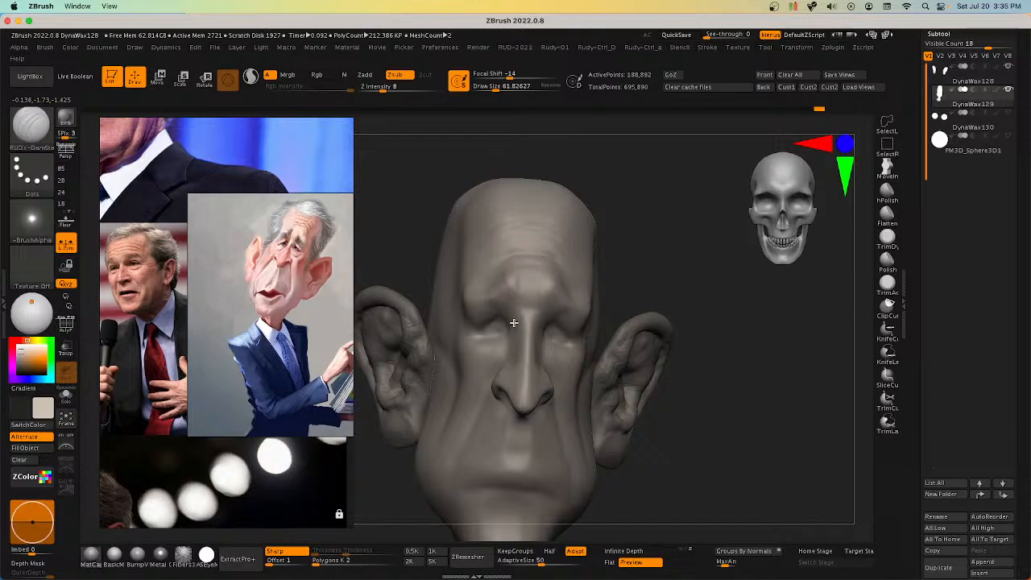
pyautogui.moveTo(513, 323)
pyautogui.mouseDown(button='right')
pyautogui.moveTo(532, 258)
pyautogui.moveTo(510, 319)
pyautogui.moveTo(532, 274)
pyautogui.moveTo(557, 319)
pyautogui.moveTo(542, 290)
pyautogui.moveTo(548, 273)
pyautogui.moveTo(548, 334)
pyautogui.moveTo(546, 288)
pyautogui.mouseUp(button='right')
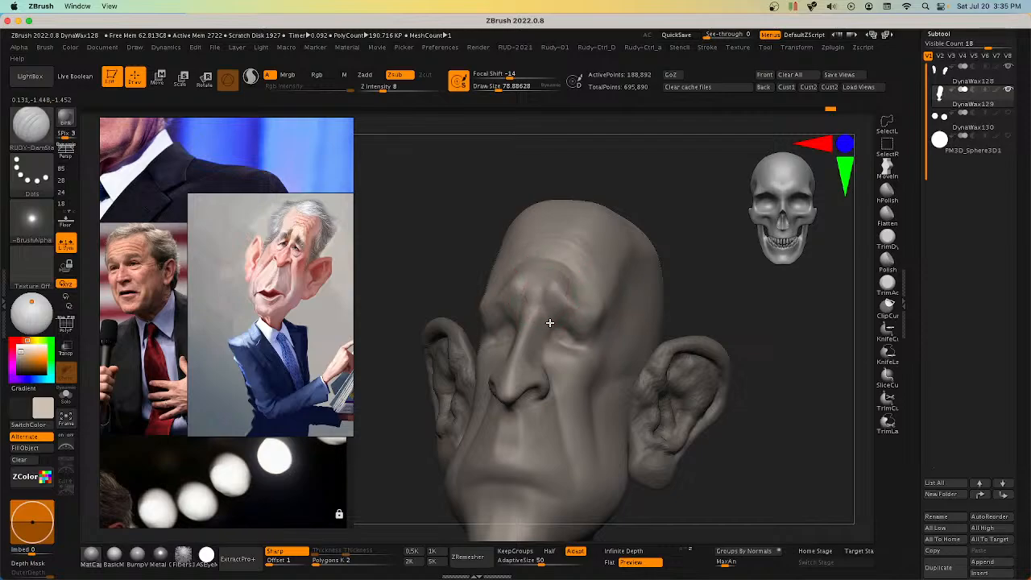
# Step: Carve the line between the lips out to the mouth corners with RUDY-DamStandard at about 41, undoing unwanted strokes
pyautogui.moveTo(549, 323)
pyautogui.mouseDown(button='right')
pyautogui.moveTo(543, 299)
pyautogui.moveTo(585, 309)
pyautogui.moveTo(548, 323)
pyautogui.moveTo(543, 305)
pyautogui.moveTo(526, 304)
pyautogui.moveTo(531, 313)
pyautogui.moveTo(556, 303)
pyautogui.moveTo(635, 339)
pyautogui.moveTo(580, 361)
pyautogui.moveTo(617, 338)
pyautogui.moveTo(681, 367)
pyautogui.moveTo(566, 363)
pyautogui.moveTo(553, 368)
pyautogui.moveTo(580, 368)
pyautogui.moveTo(540, 383)
pyautogui.moveTo(575, 387)
pyautogui.moveTo(549, 374)
pyautogui.moveTo(548, 348)
pyautogui.mouseUp(button='right')
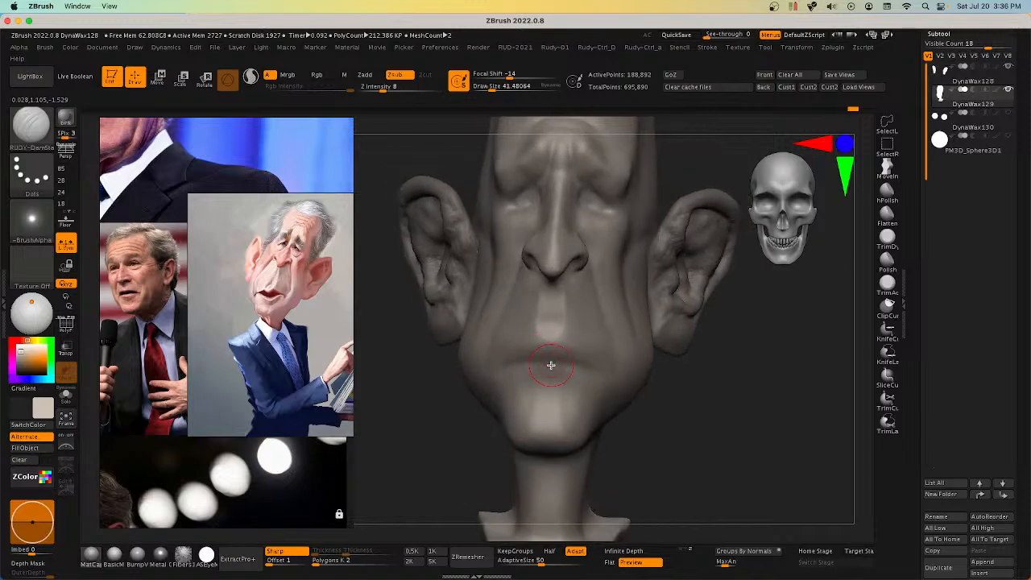
pyautogui.press('a')
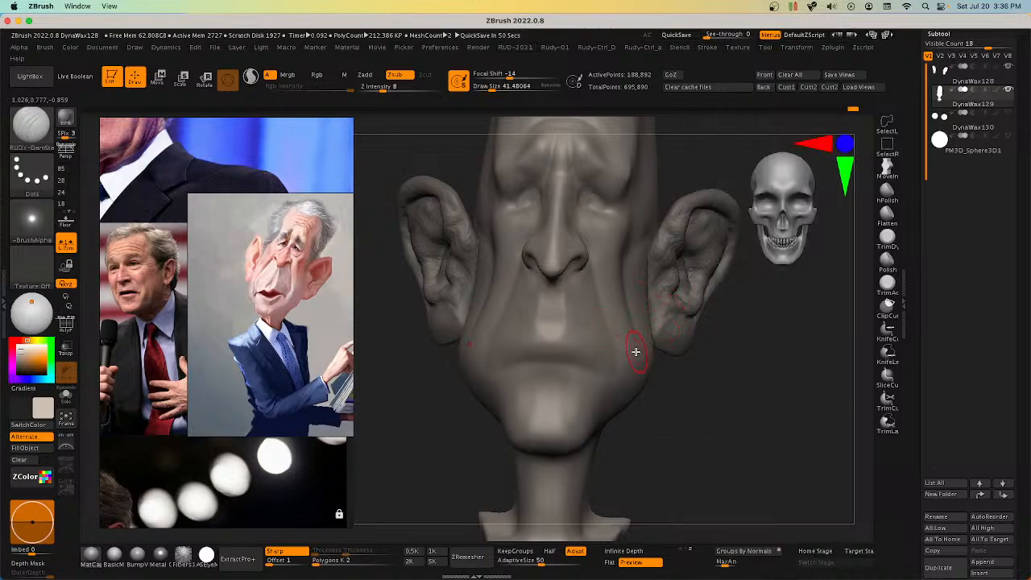
pyautogui.moveTo(591, 369)
pyautogui.mouseDown(button='right')
pyautogui.moveTo(530, 376)
pyautogui.moveTo(569, 375)
pyautogui.moveTo(534, 355)
pyautogui.mouseUp(button='right')
pyautogui.moveTo(541, 357)
pyautogui.mouseDown()
pyautogui.moveTo(525, 350)
pyautogui.moveTo(538, 353)
pyautogui.mouseUp()
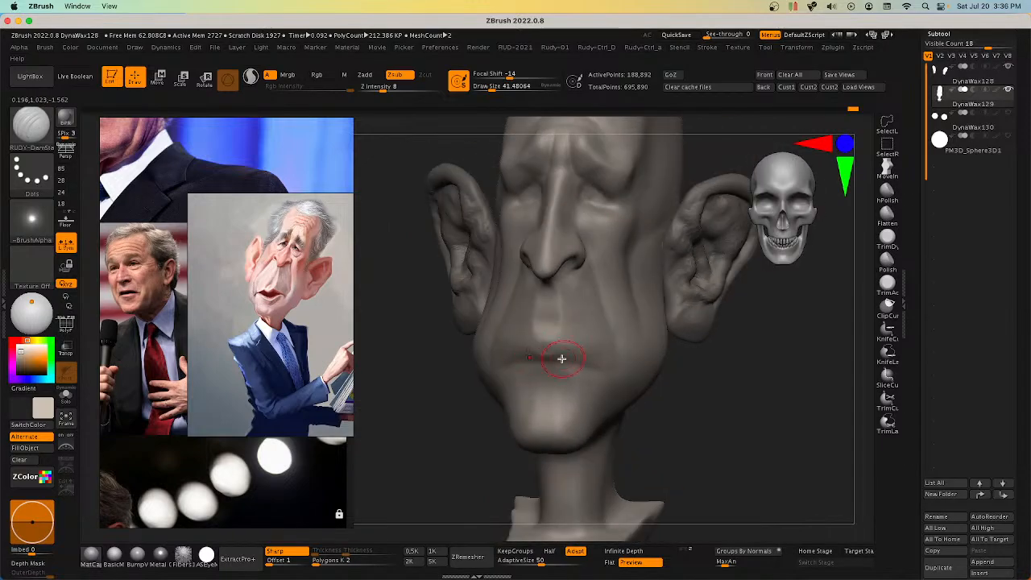
pyautogui.hotkey('ctrl', 'z')
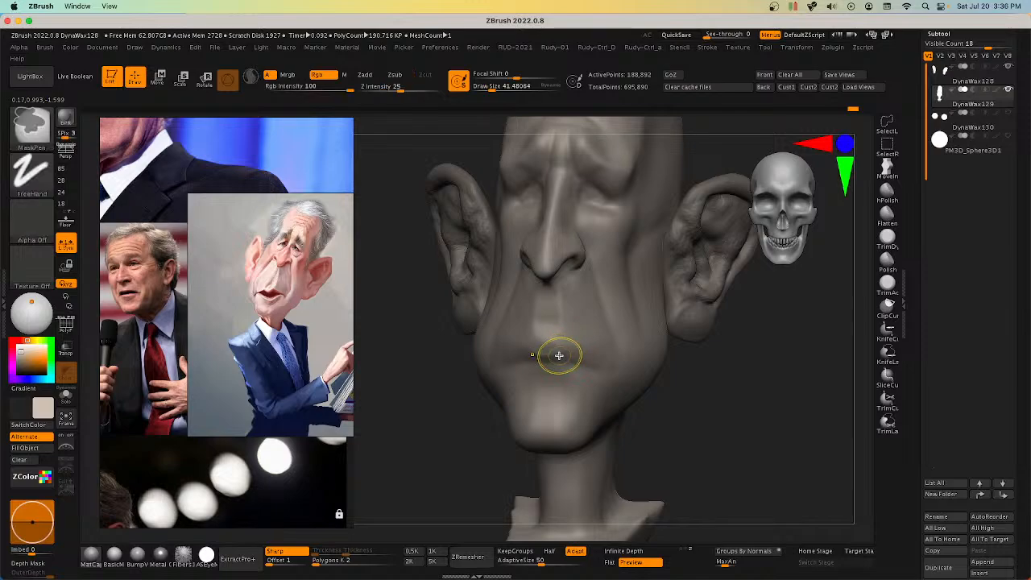
pyautogui.moveTo(532, 341); pyautogui.dragTo(560, 356)
pyautogui.hotkey('ctrl', 'z')
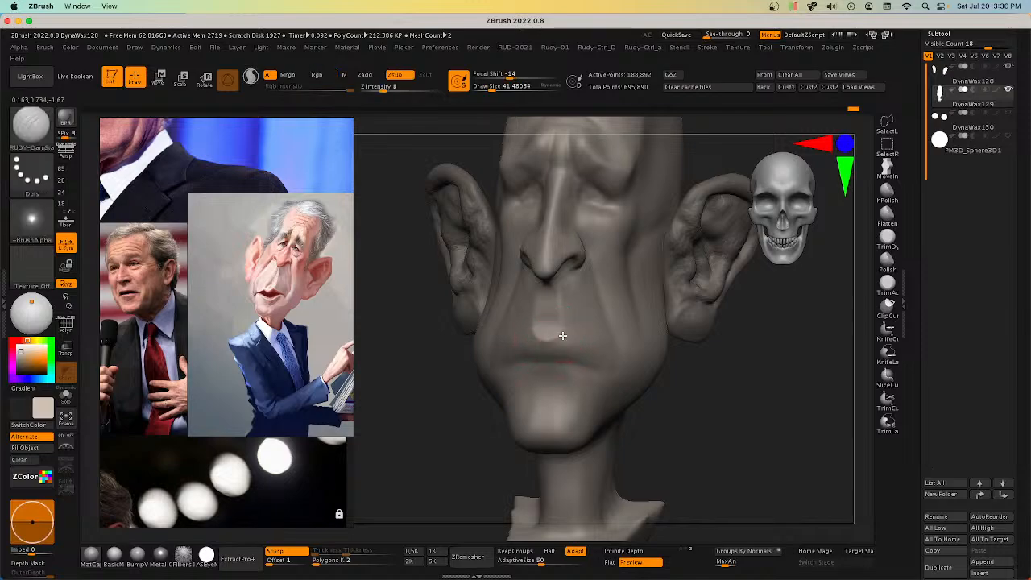
pyautogui.moveTo(603, 347)
pyautogui.mouseDown(button='right')
pyautogui.moveTo(613, 356)
pyautogui.moveTo(613, 334)
pyautogui.mouseUp(button='right')
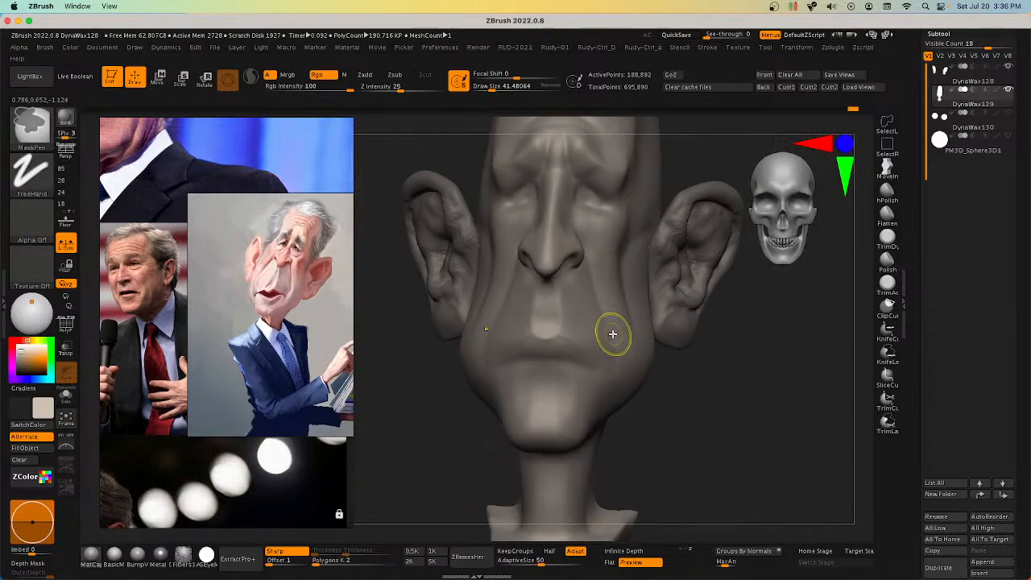
pyautogui.press('super+z')
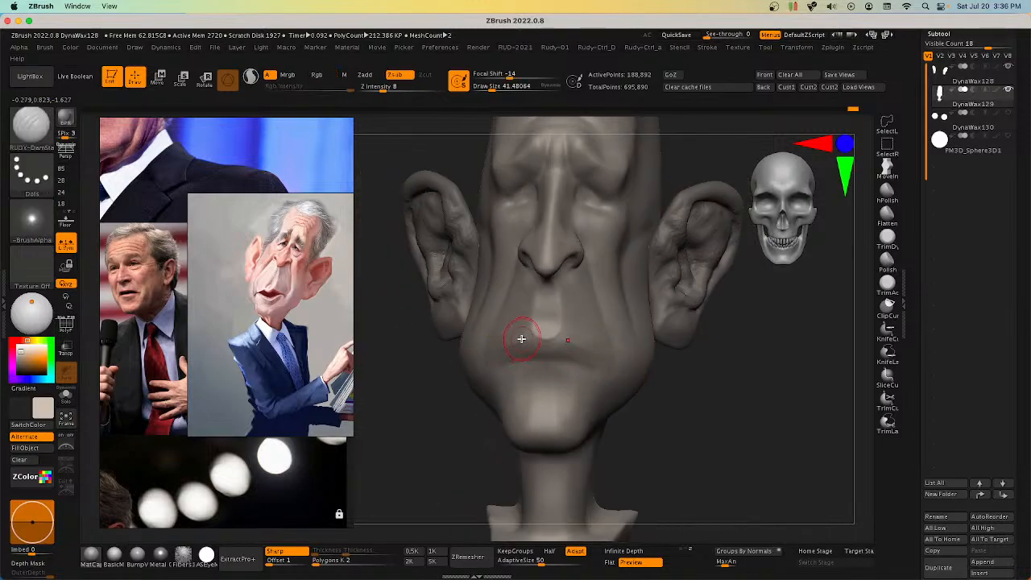
pyautogui.moveTo(522, 339)
pyautogui.mouseDown(button='right')
pyautogui.moveTo(553, 346)
pyautogui.moveTo(540, 341)
pyautogui.mouseUp(button='right')
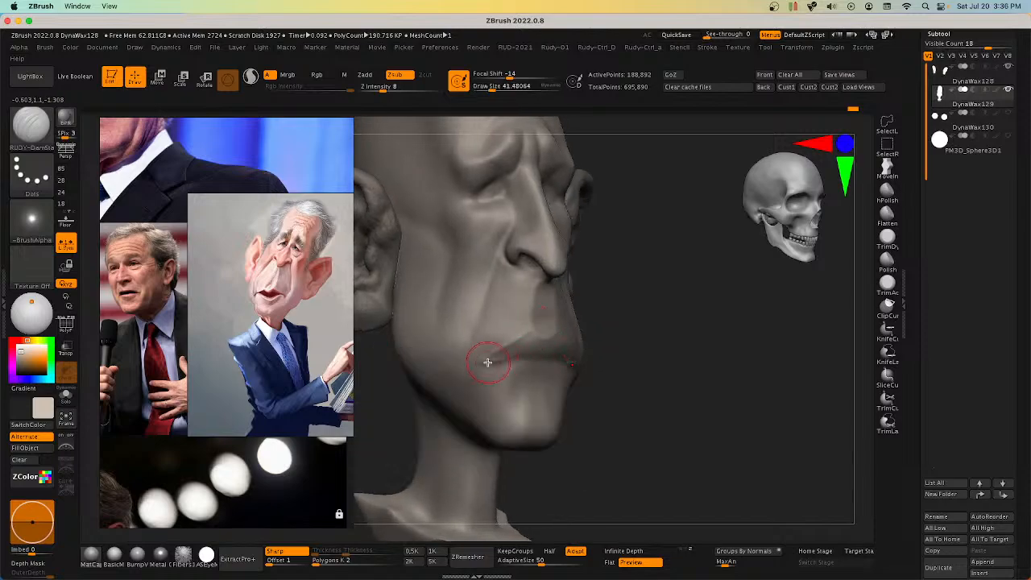
pyautogui.press('super+z')
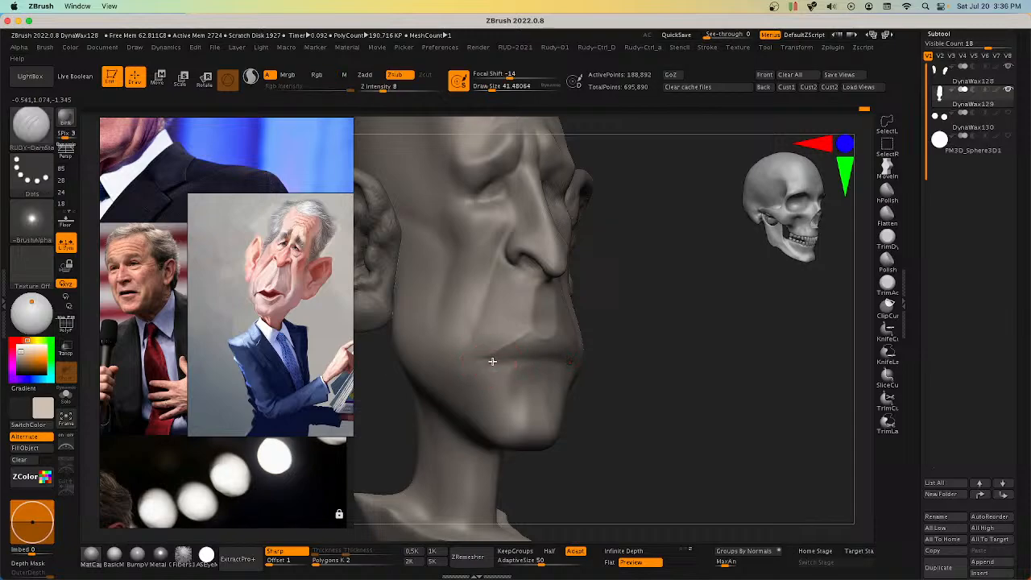
pyautogui.press('super+z')
pyautogui.moveTo(476, 361)
pyautogui.mouseDown(button='right')
pyautogui.moveTo(472, 332)
pyautogui.moveTo(580, 322)
pyautogui.moveTo(663, 343)
pyautogui.moveTo(642, 414)
pyautogui.moveTo(647, 407)
pyautogui.moveTo(654, 474)
pyautogui.moveTo(645, 416)
pyautogui.mouseUp(button='right')
# Step: Pick the Move brush and mask the areas between the nostrils and mouth corners on both sides, at a draw size of about 36
pyautogui.press('space')
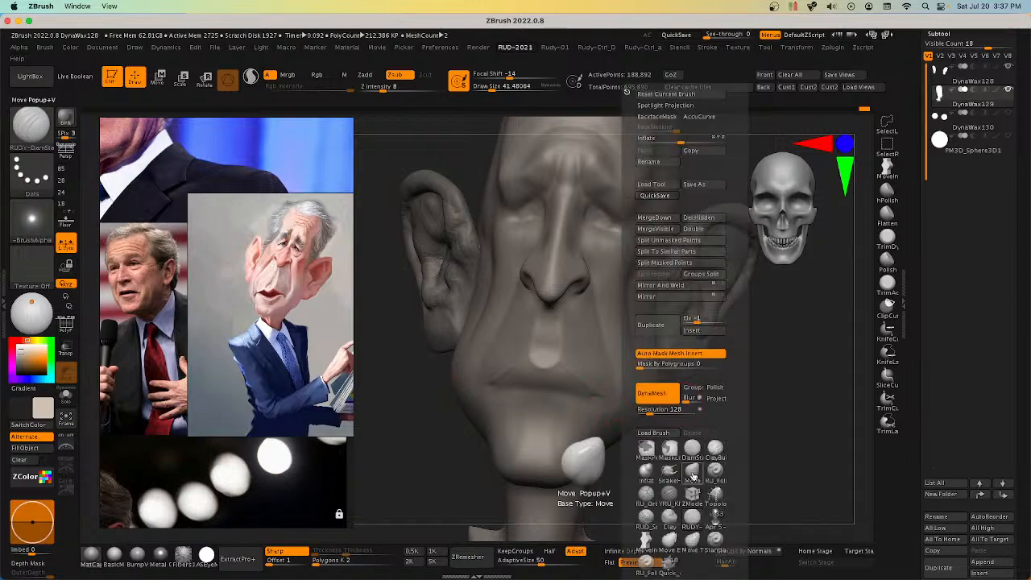
pyautogui.click(711, 477)
pyautogui.moveTo(535, 319)
pyautogui.mouseDown(button='right')
pyautogui.moveTo(506, 316)
pyautogui.moveTo(520, 305)
pyautogui.mouseUp(button='right')
pyautogui.keyDown('ctrl'); pyautogui.moveTo(526, 292); pyautogui.dragTo(515, 311); pyautogui.keyUp('ctrl')
pyautogui.keyDown('ctrl'); pyautogui.moveTo(489, 362); pyautogui.dragTo(483, 389); pyautogui.keyUp('ctrl')
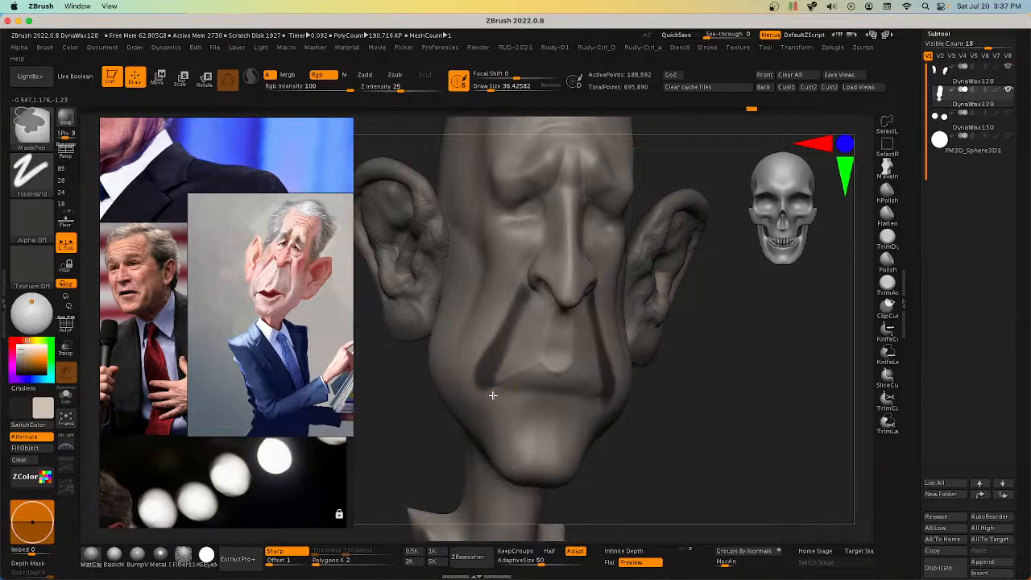
pyautogui.moveTo(521, 316)
pyautogui.keyDown('ctrl'); pyautogui.mouseDown()
pyautogui.moveTo(527, 309)
pyautogui.moveTo(525, 357)
pyautogui.moveTo(529, 302)
pyautogui.mouseUp(); pyautogui.keyUp('ctrl')
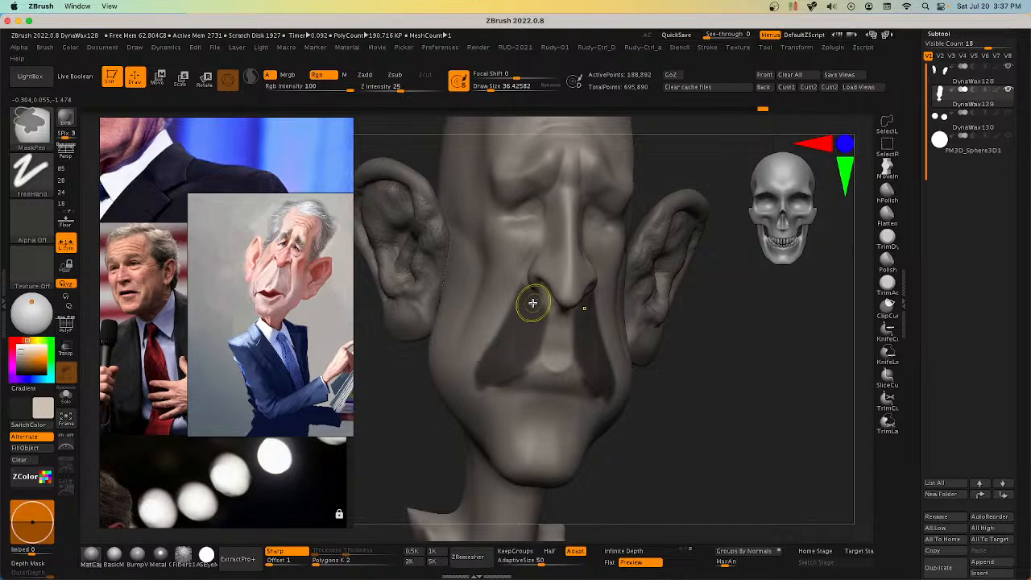
pyautogui.moveTo(532, 300); pyautogui.dragTo(590, 288, button='right')
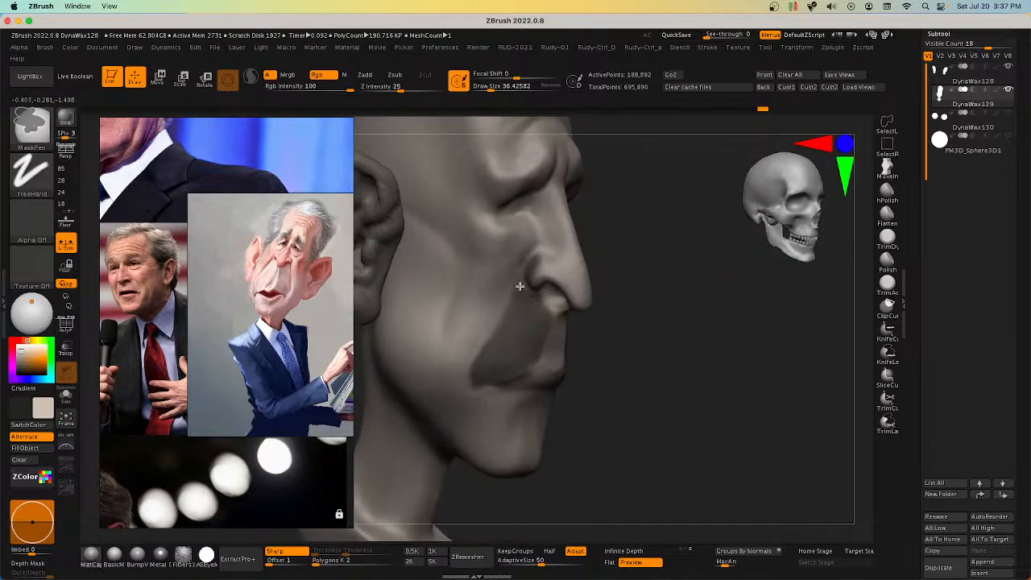
pyautogui.moveTo(524, 299); pyautogui.dragTo(508, 271, button='right')
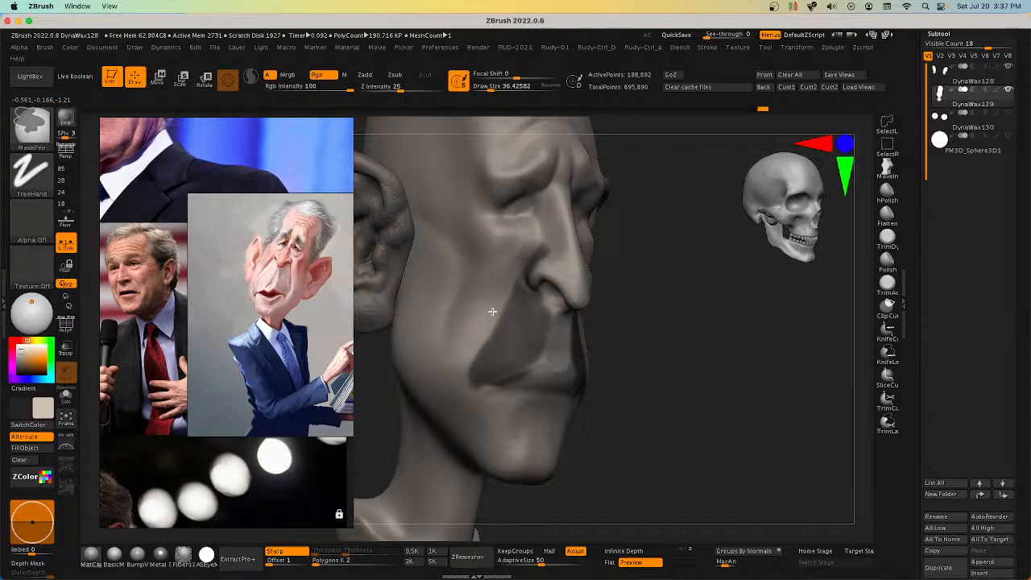
pyautogui.moveTo(576, 332); pyautogui.dragTo(501, 348, button='right')
# Step: Shape the cheeks against the masked area with the Move brush at about 115 to form the nasolabial folds, and clear the mask
pyautogui.press('space')
pyautogui.click(726, 471)
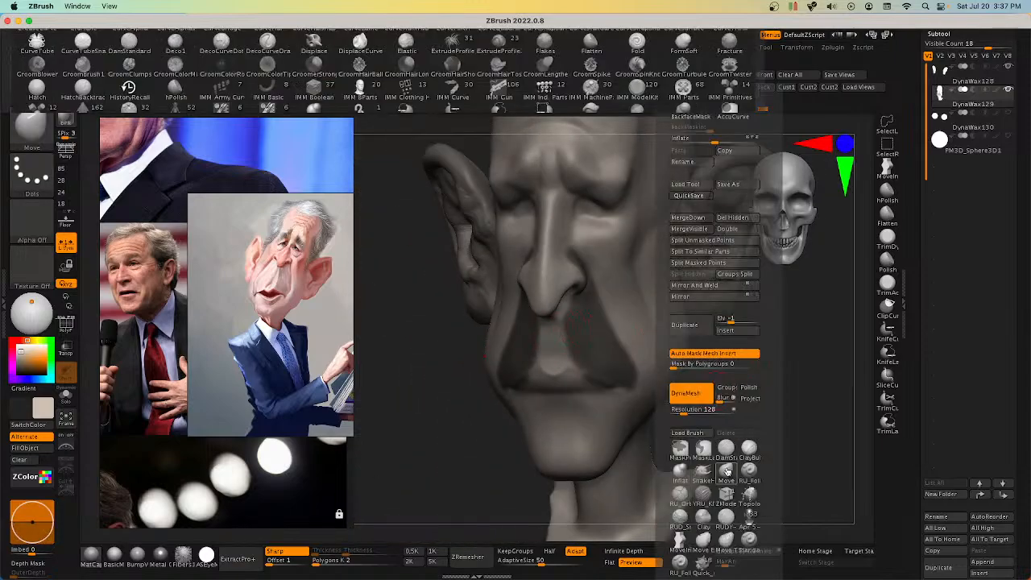
pyautogui.moveTo(506, 306)
pyautogui.mouseDown(button='right')
pyautogui.moveTo(532, 321)
pyautogui.moveTo(489, 349)
pyautogui.moveTo(491, 322)
pyautogui.moveTo(524, 343)
pyautogui.moveTo(534, 369)
pyautogui.moveTo(497, 336)
pyautogui.moveTo(470, 364)
pyautogui.moveTo(483, 369)
pyautogui.moveTo(510, 333)
pyautogui.moveTo(490, 390)
pyautogui.moveTo(495, 352)
pyautogui.moveTo(494, 369)
pyautogui.moveTo(585, 295)
pyautogui.moveTo(559, 303)
pyautogui.moveTo(601, 306)
pyautogui.mouseUp(button='right')
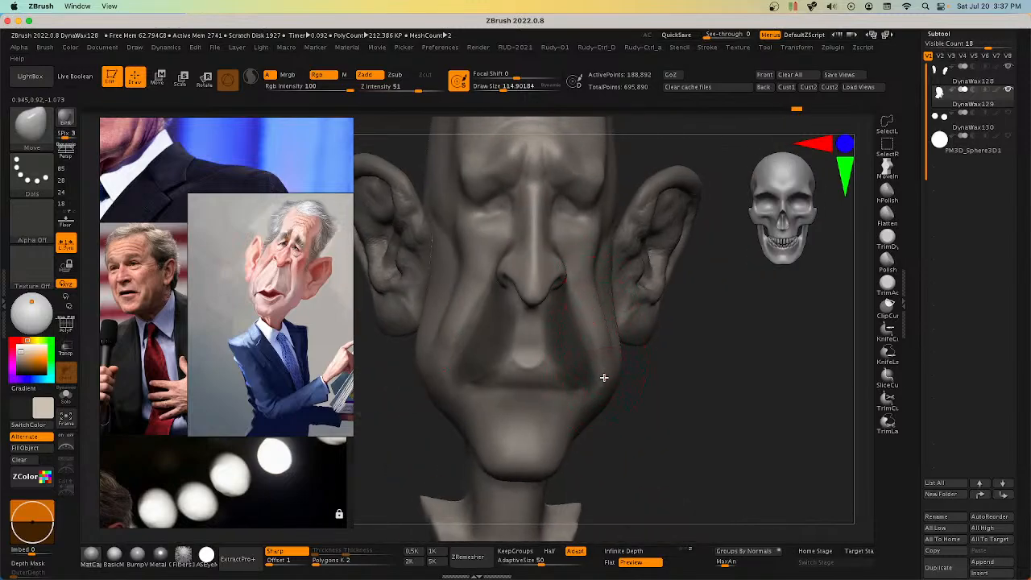
pyautogui.moveTo(586, 373)
pyautogui.mouseDown(button='right')
pyautogui.moveTo(457, 362)
pyautogui.moveTo(472, 368)
pyautogui.moveTo(417, 392)
pyautogui.moveTo(438, 368)
pyautogui.moveTo(462, 412)
pyautogui.moveTo(604, 422)
pyautogui.mouseUp(button='right')
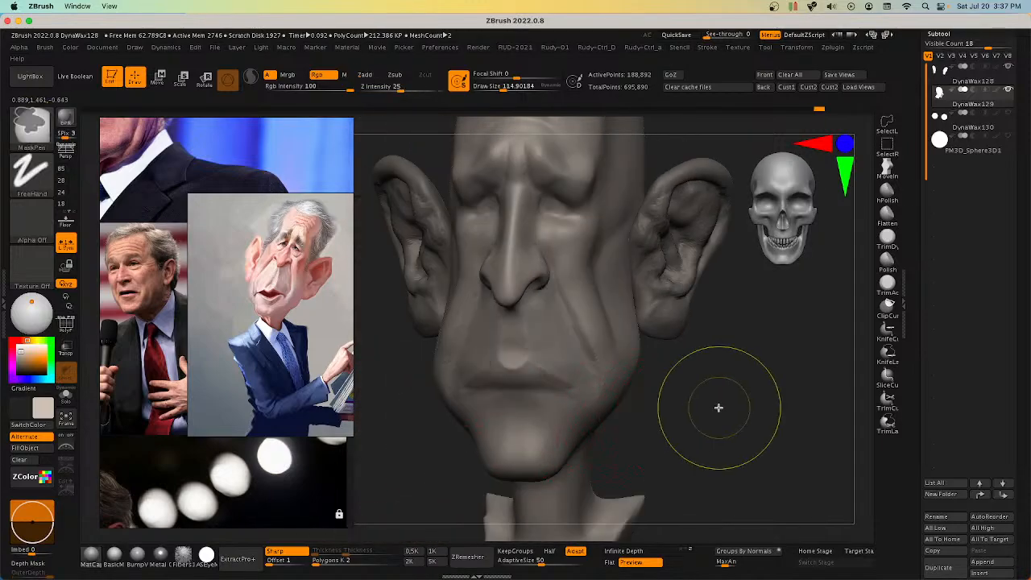
# Step: Smooth the nasolabial fold with RUD_SmoothDirectional at about 62, and even it out with ClayBuildup at about 34 to 44
pyautogui.moveTo(730, 381)
pyautogui.mouseDown(button='right')
pyautogui.moveTo(743, 368)
pyautogui.moveTo(484, 363)
pyautogui.mouseUp(button='right')
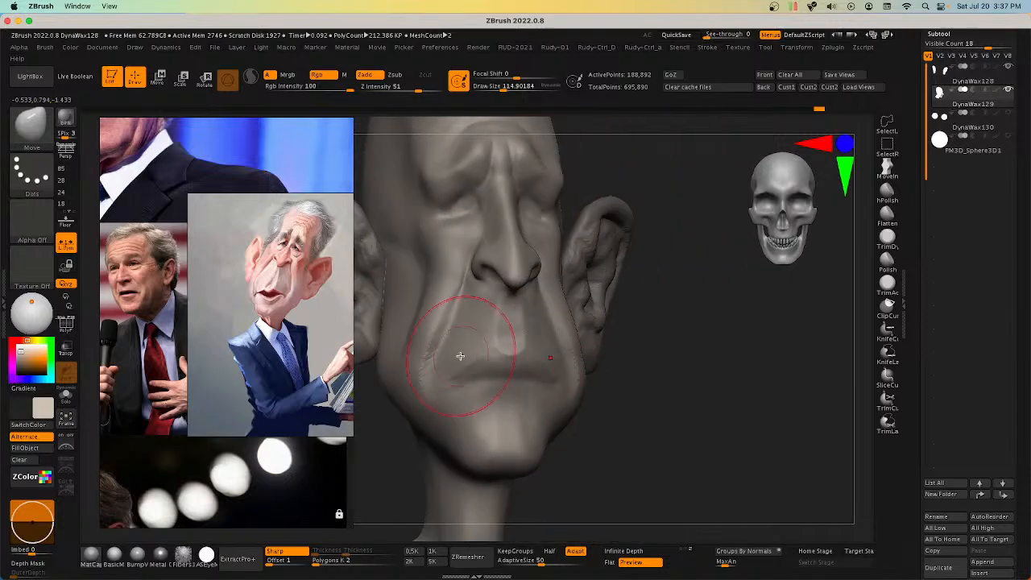
pyautogui.keyDown('shift'); pyautogui.moveTo(438, 333); pyautogui.dragTo(418, 377); pyautogui.keyUp('shift')
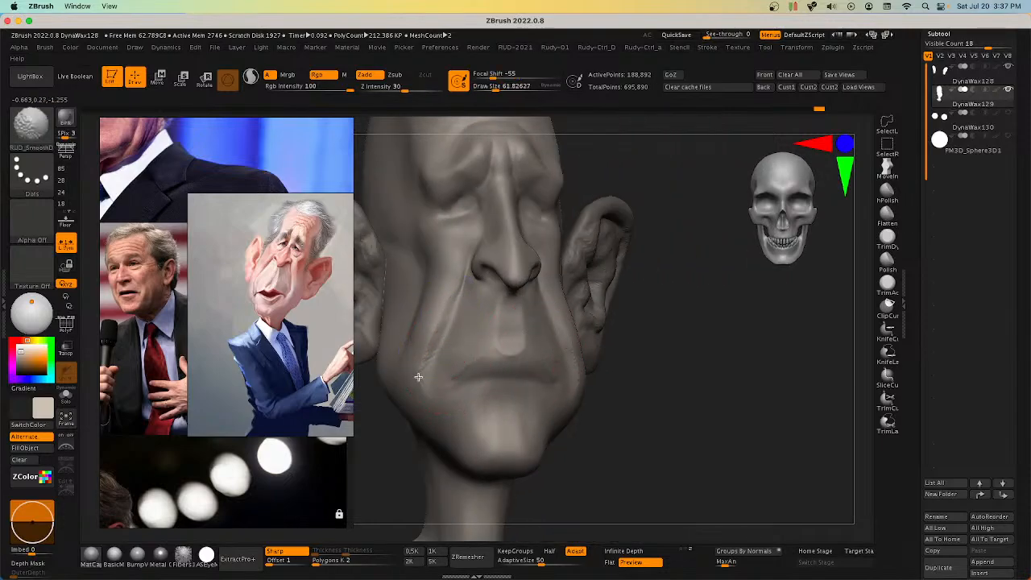
pyautogui.moveTo(420, 398)
pyautogui.mouseDown(button='right')
pyautogui.moveTo(437, 352)
pyautogui.moveTo(626, 346)
pyautogui.mouseUp(button='right')
pyautogui.press('a')
pyautogui.click(662, 448)
pyautogui.moveTo(556, 394); pyautogui.dragTo(442, 322, button='right')
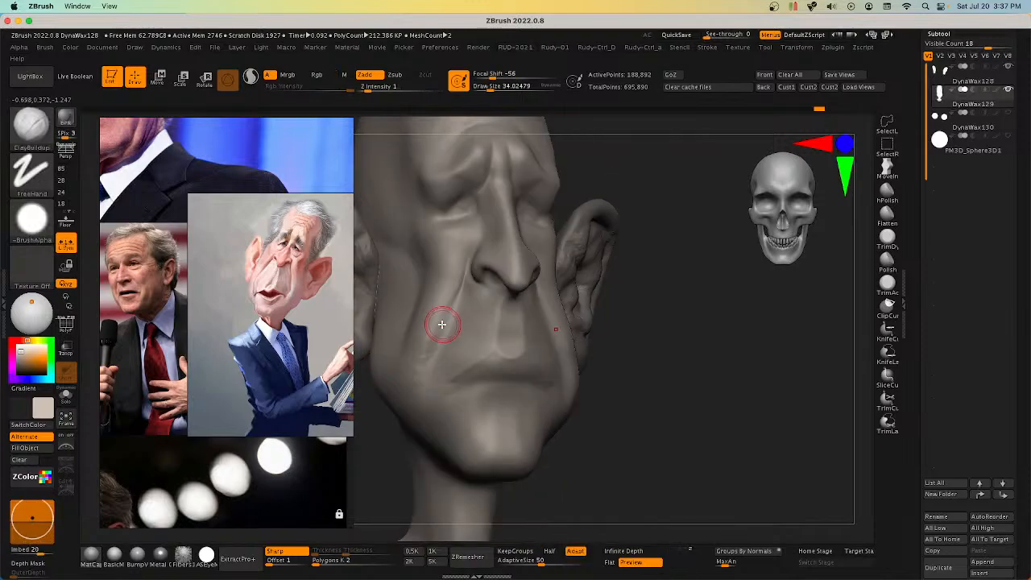
pyautogui.moveTo(442, 322); pyautogui.dragTo(426, 353)
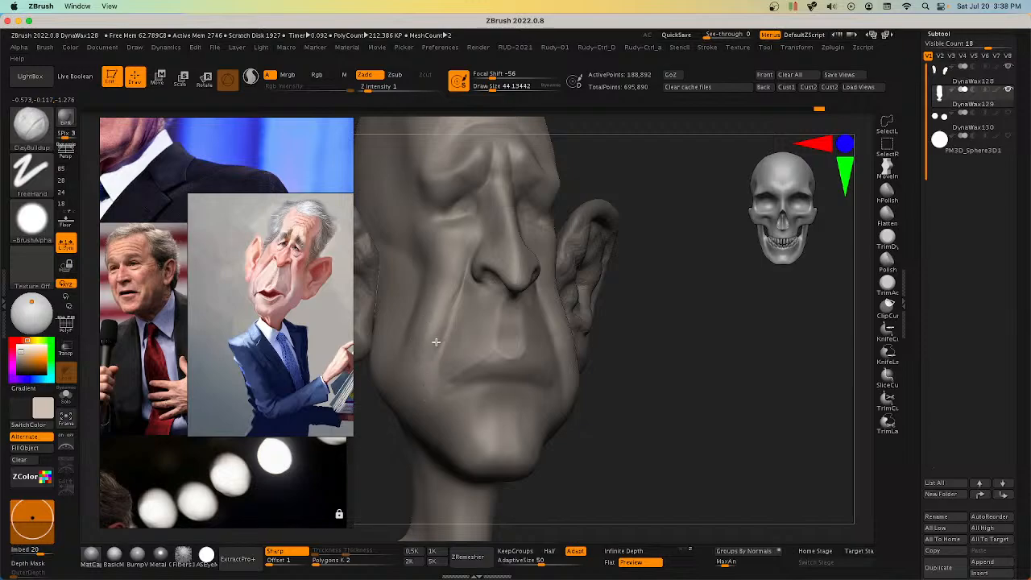
# Step: Build up the upper and lower lips with ClayBuildup at draw sizes between about 16 and 29
pyautogui.moveTo(436, 342); pyautogui.dragTo(624, 368, button='right')
pyautogui.press('a')
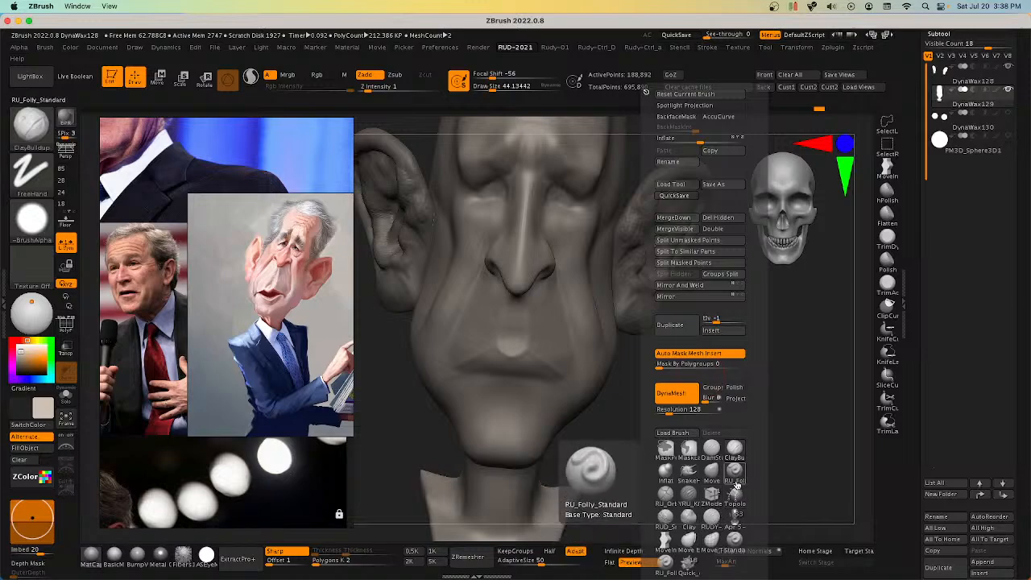
pyautogui.click(734, 449)
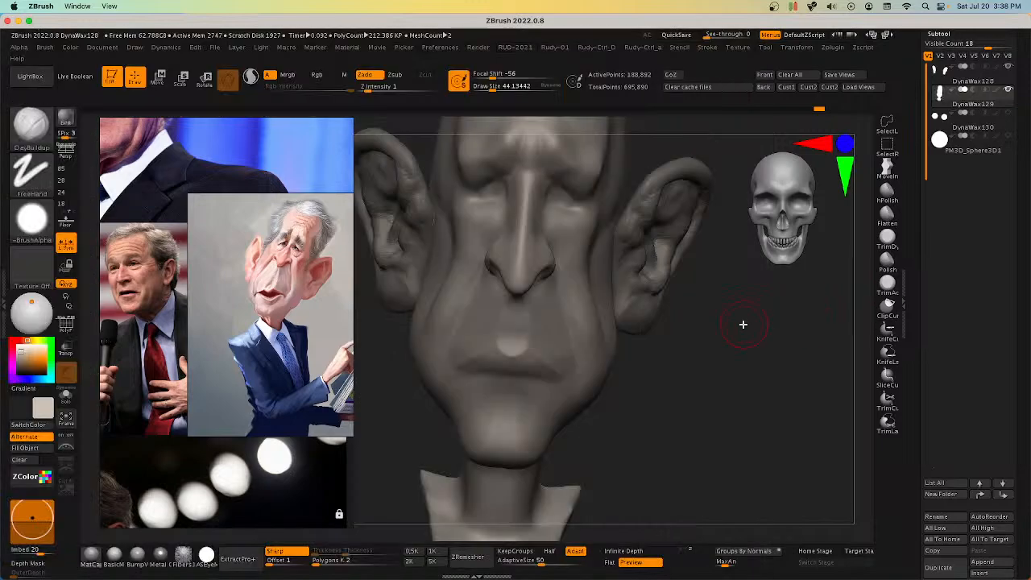
pyautogui.press('s')
pyautogui.moveTo(512, 375); pyautogui.dragTo(505, 377)
pyautogui.moveTo(505, 380); pyautogui.dragTo(513, 372, button='right')
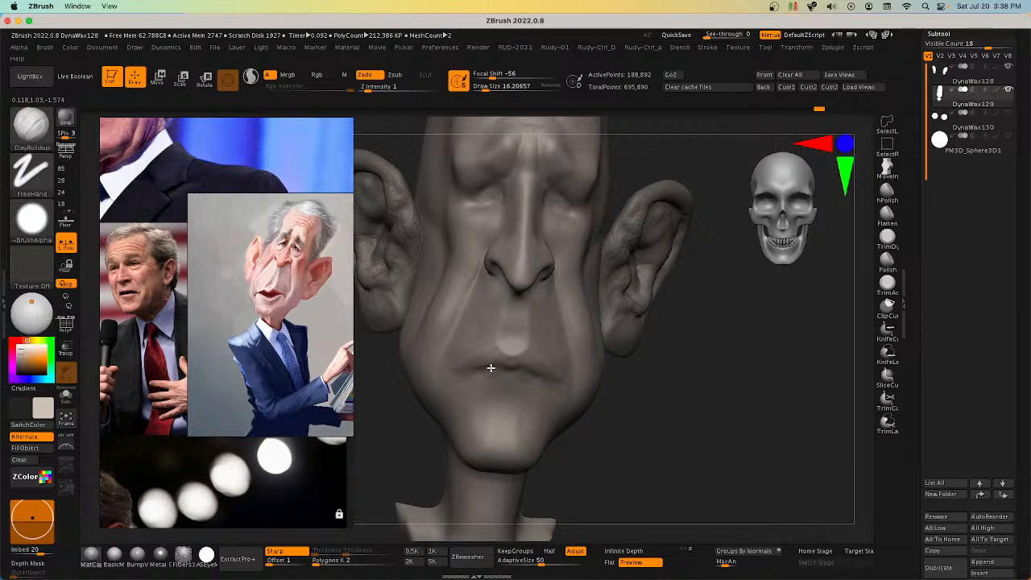
pyautogui.moveTo(501, 377)
pyautogui.mouseDown(button='right')
pyautogui.moveTo(502, 368)
pyautogui.moveTo(508, 380)
pyautogui.mouseUp(button='right')
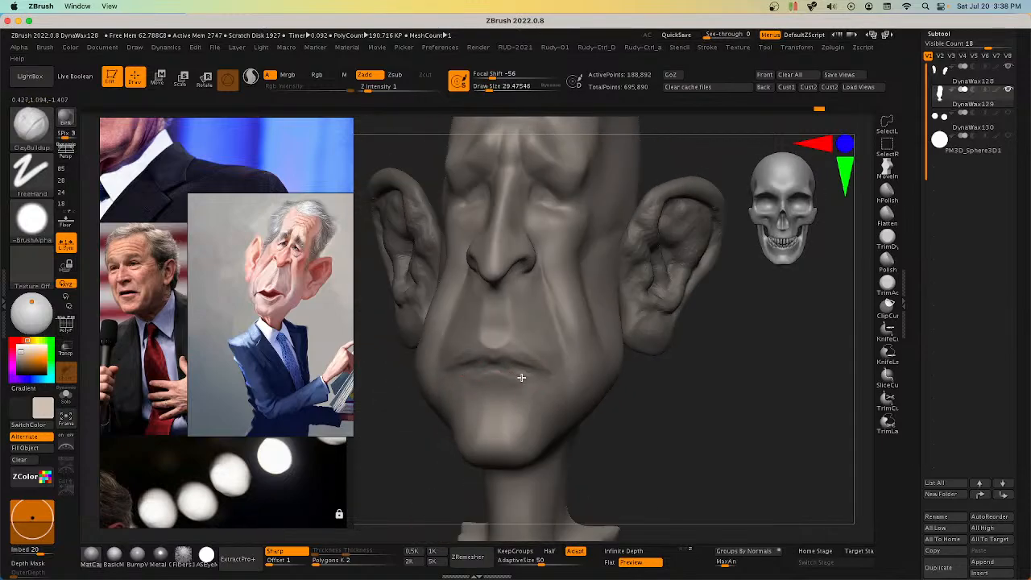
pyautogui.moveTo(488, 386); pyautogui.dragTo(521, 386, button='right')
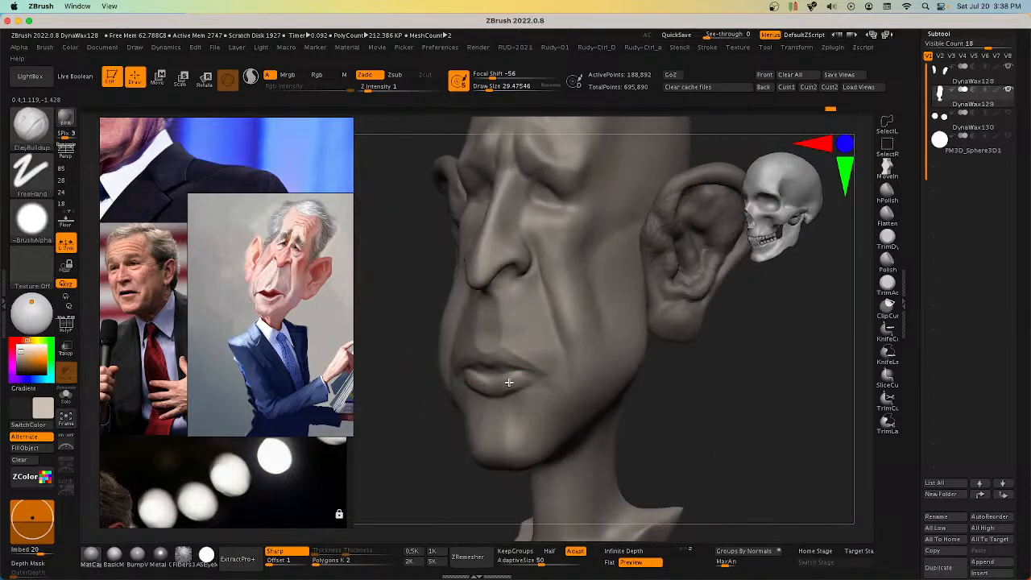
# Step: Set the ClayBuildup Z intensity to 9, refine the line between the lips at draw size about 13, and smooth it
pyautogui.moveTo(509, 383); pyautogui.dragTo(505, 370, button='right')
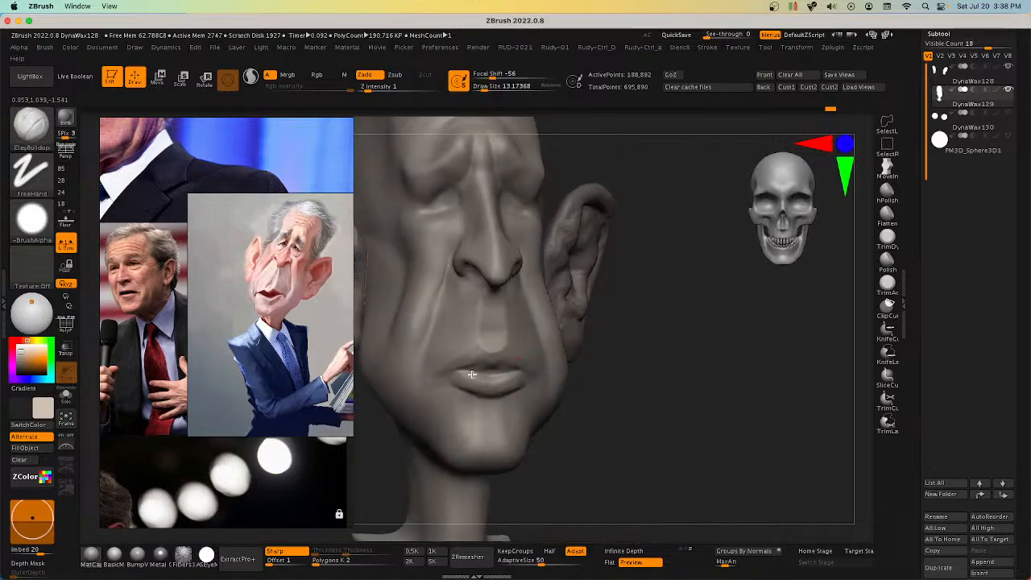
pyautogui.press('space')
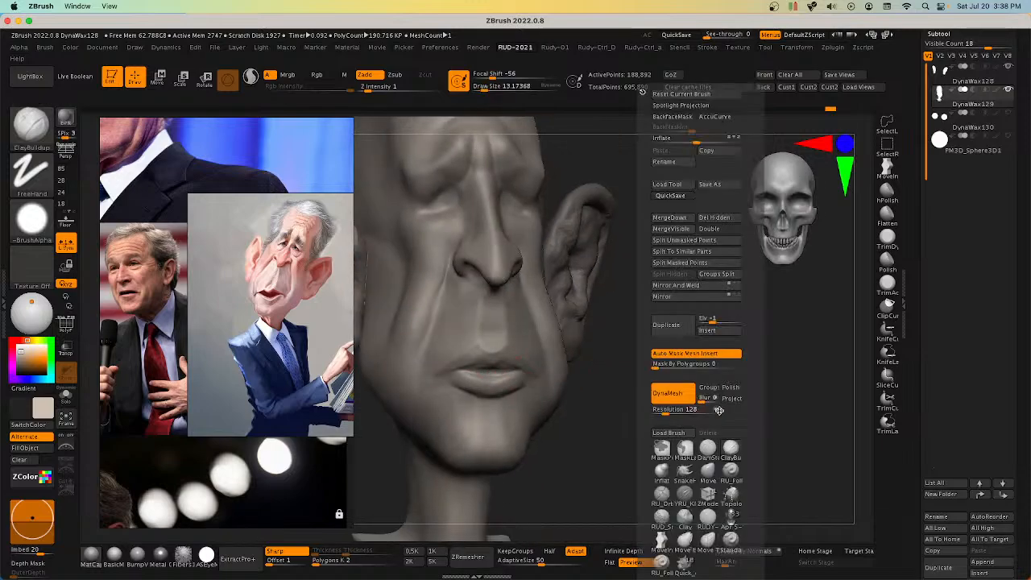
pyautogui.press('u')
pyautogui.moveTo(583, 388); pyautogui.dragTo(594, 389)
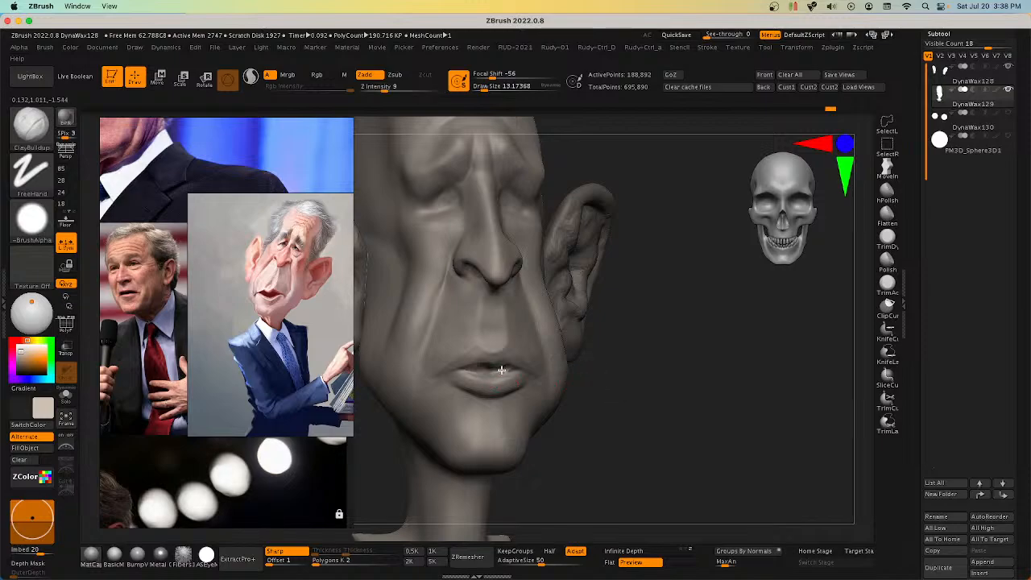
pyautogui.moveTo(501, 370)
pyautogui.mouseDown(button='right')
pyautogui.moveTo(527, 357)
pyautogui.moveTo(515, 386)
pyautogui.mouseUp(button='right')
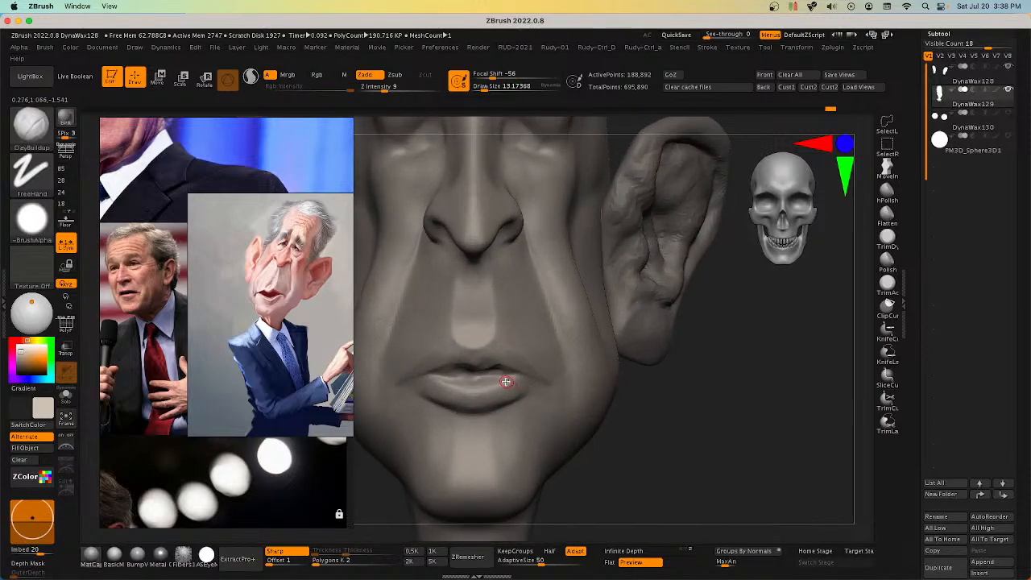
pyautogui.keyDown('shift'); pyautogui.moveTo(527, 380); pyautogui.dragTo(492, 378); pyautogui.keyUp('shift')
pyautogui.moveTo(499, 377)
pyautogui.mouseDown(button='right')
pyautogui.moveTo(476, 374)
pyautogui.moveTo(488, 380)
pyautogui.mouseUp(button='right')
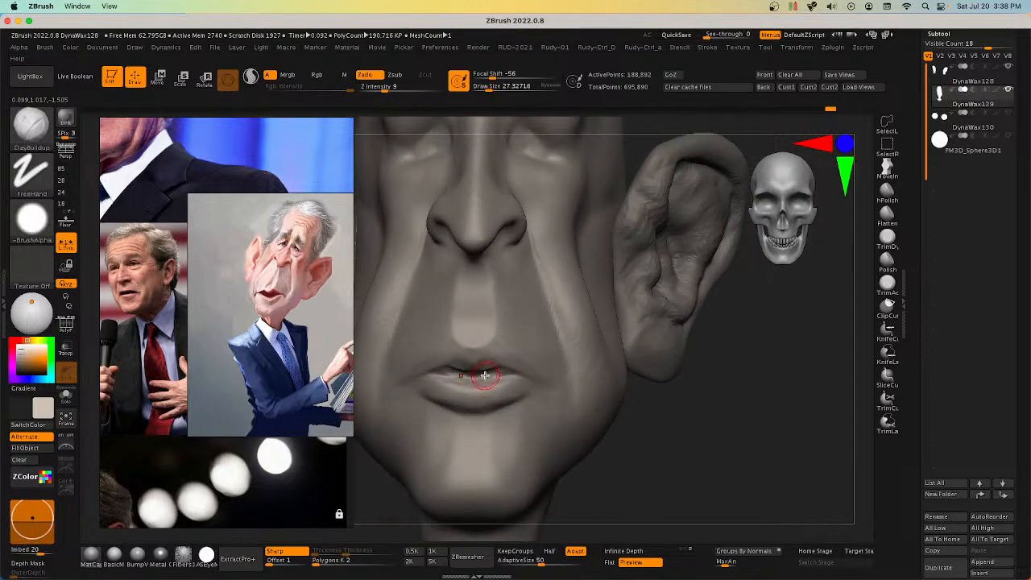
# Step: Deepen the mouth opening with ClayBuildup at a draw size of about 16 and even it out with RUD_SmoothDirectional
pyautogui.press('s')
pyautogui.moveTo(485, 376); pyautogui.dragTo(491, 375)
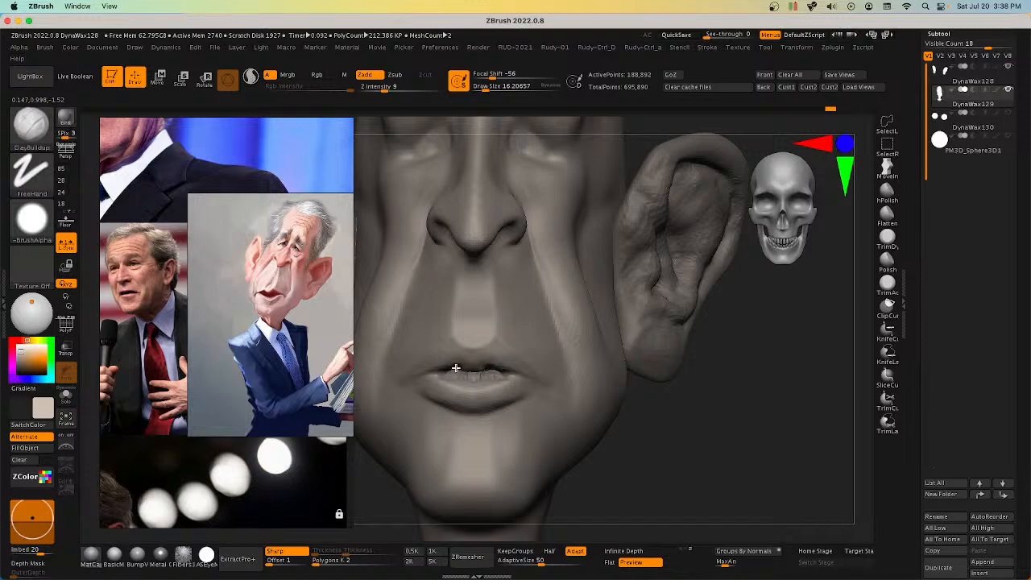
pyautogui.moveTo(480, 376)
pyautogui.mouseDown(button='right')
pyautogui.moveTo(548, 376)
pyautogui.moveTo(475, 377)
pyautogui.moveTo(484, 376)
pyautogui.moveTo(480, 387)
pyautogui.moveTo(451, 408)
pyautogui.moveTo(515, 393)
pyautogui.moveTo(460, 421)
pyautogui.moveTo(609, 391)
pyautogui.moveTo(563, 391)
pyautogui.moveTo(668, 398)
pyautogui.moveTo(584, 428)
pyautogui.moveTo(546, 370)
pyautogui.mouseUp(button='right')
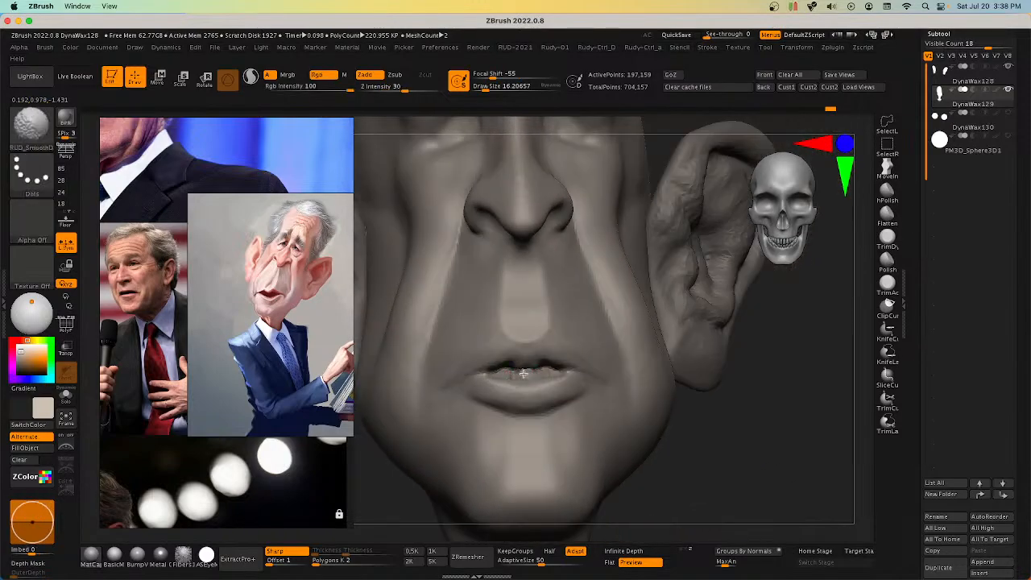
pyautogui.keyDown('shift'); pyautogui.moveTo(509, 376); pyautogui.dragTo(552, 374); pyautogui.keyUp('shift')
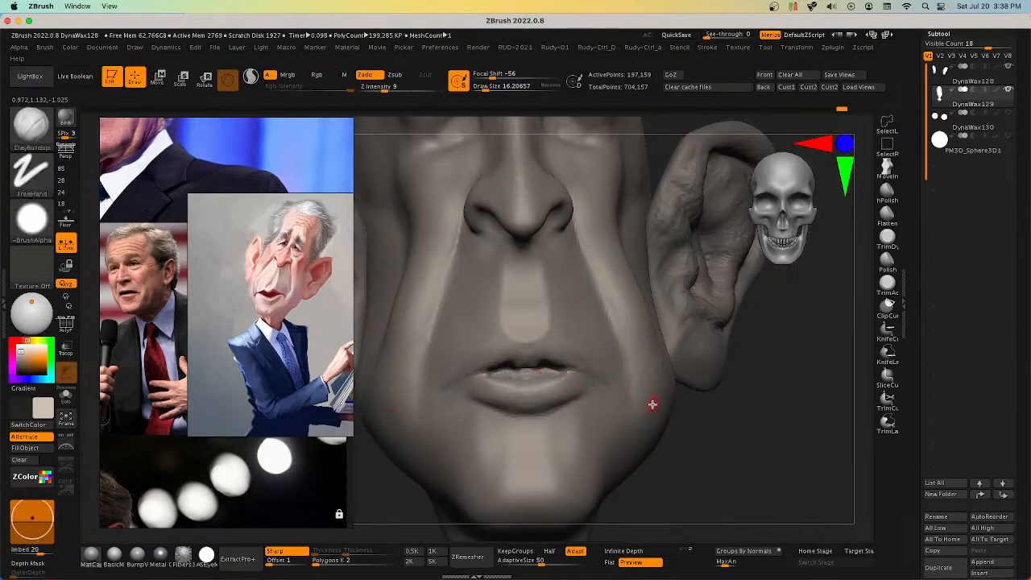
# Step: Pick the Move brush and reshape the upper lip and the area below the nose at a draw size of about 90
pyautogui.press('space')
pyautogui.click(631, 451)
pyautogui.moveTo(579, 410)
pyautogui.mouseDown(button='right')
pyautogui.moveTo(546, 430)
pyautogui.moveTo(521, 386)
pyautogui.moveTo(506, 355)
pyautogui.moveTo(527, 341)
pyautogui.moveTo(526, 350)
pyautogui.moveTo(507, 342)
pyautogui.moveTo(527, 299)
pyautogui.moveTo(517, 293)
pyautogui.mouseUp(button='right')
pyautogui.press('s')
pyautogui.moveTo(533, 296); pyautogui.dragTo(526, 258)
pyautogui.moveTo(528, 259); pyautogui.dragTo(533, 294, button='right')
pyautogui.moveTo(532, 300); pyautogui.dragTo(521, 323)
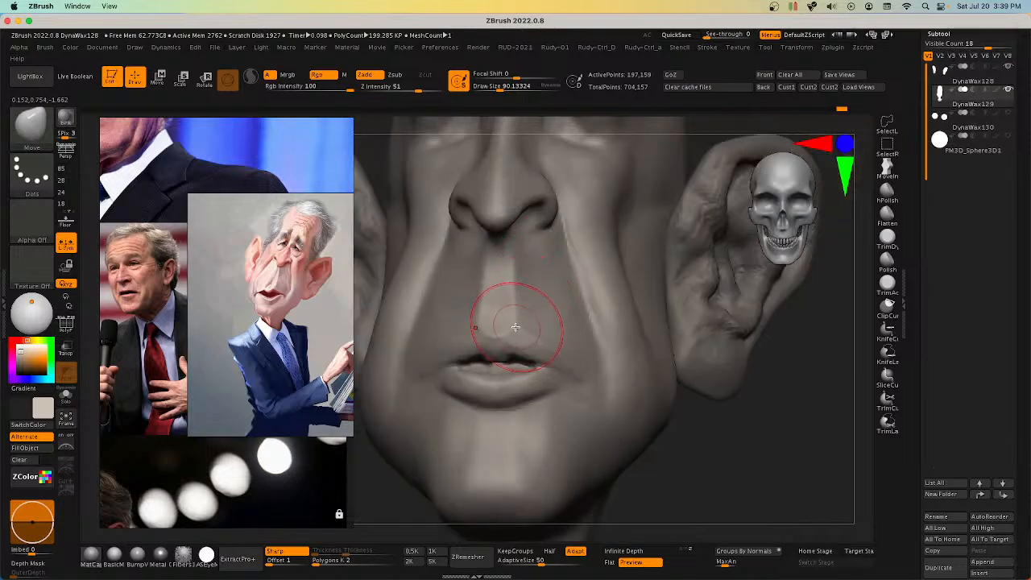
pyautogui.moveTo(515, 327)
pyautogui.mouseDown(button='right')
pyautogui.moveTo(498, 352)
pyautogui.moveTo(521, 363)
pyautogui.mouseUp(button='right')
# Step: Reset the Move brush to its defaults and shape the lip contours and mouth line at draw sizes of about 44 to 53
pyautogui.press('space')
pyautogui.moveTo(522, 362)
pyautogui.mouseDown()
pyautogui.moveTo(500, 367)
pyautogui.moveTo(542, 356)
pyautogui.mouseUp()
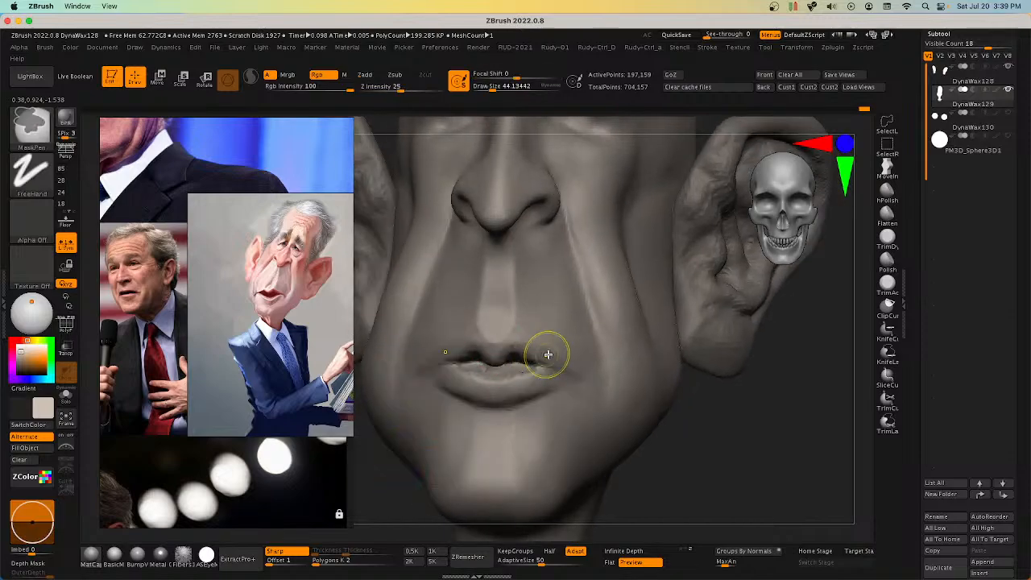
pyautogui.press('space')
pyautogui.press('space')
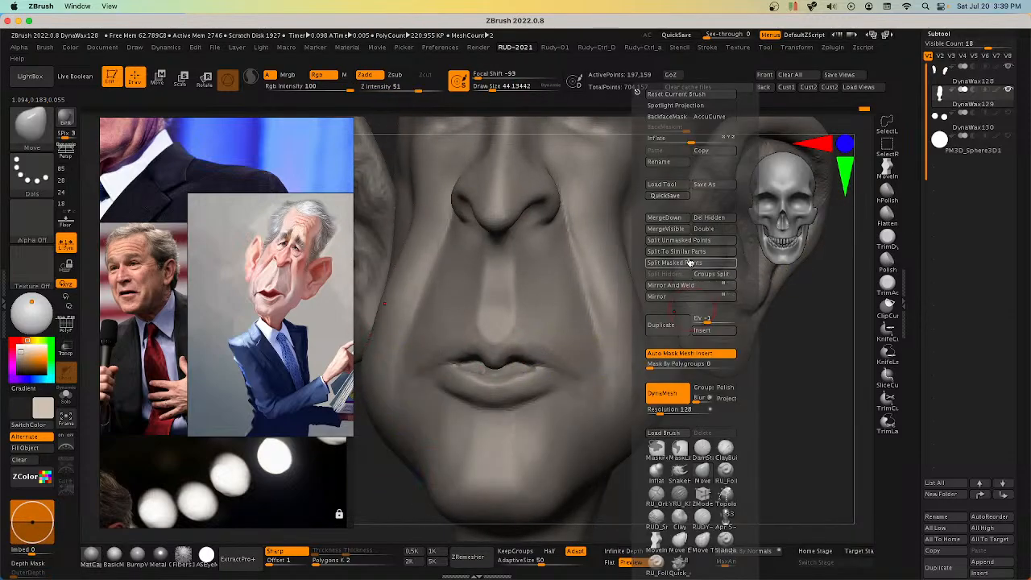
pyautogui.click(697, 96)
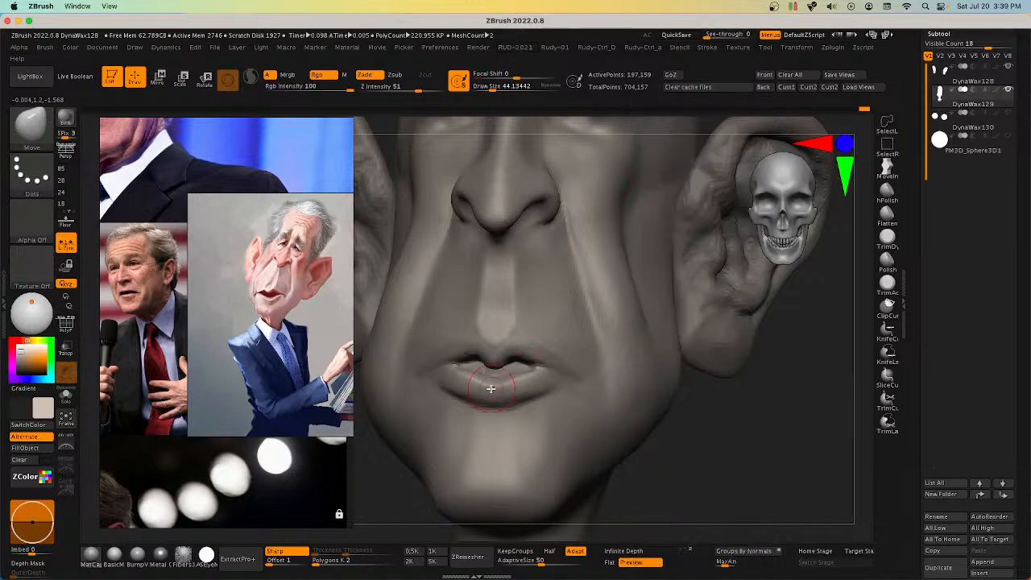
pyautogui.moveTo(495, 365); pyautogui.dragTo(497, 369)
pyautogui.moveTo(511, 357)
pyautogui.mouseDown(button='right')
pyautogui.moveTo(530, 345)
pyautogui.moveTo(465, 357)
pyautogui.moveTo(497, 360)
pyautogui.mouseUp(button='right')
pyautogui.press('shift')
pyautogui.moveTo(463, 362); pyautogui.dragTo(444, 363)
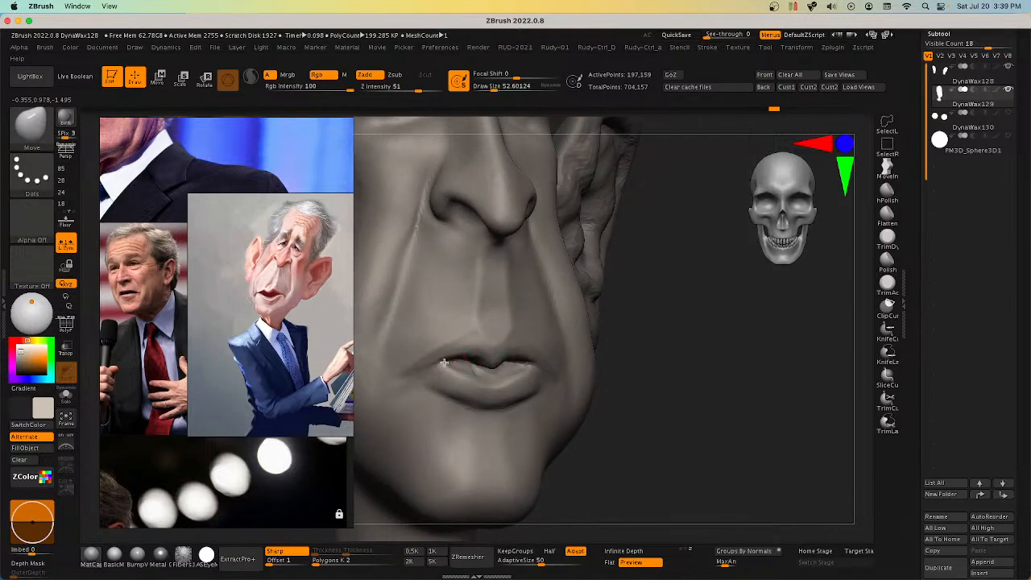
# Step: Carve creases extending from the mouth corners with the RUDY-DamStandard brush at draw sizes between about 27 and 59
pyautogui.moveTo(422, 373); pyautogui.dragTo(399, 378, button='right')
pyautogui.press('space')
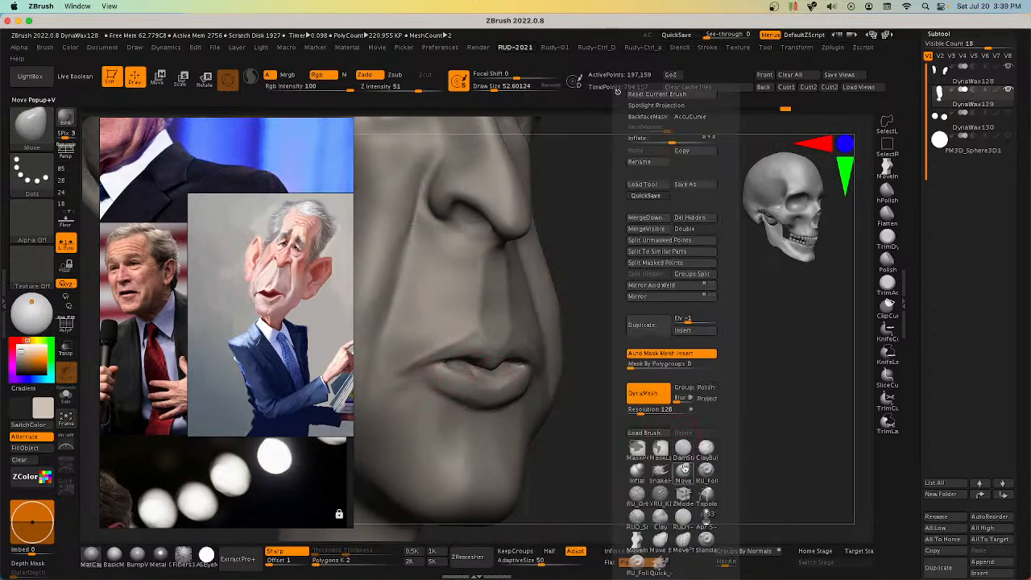
pyautogui.click(684, 519)
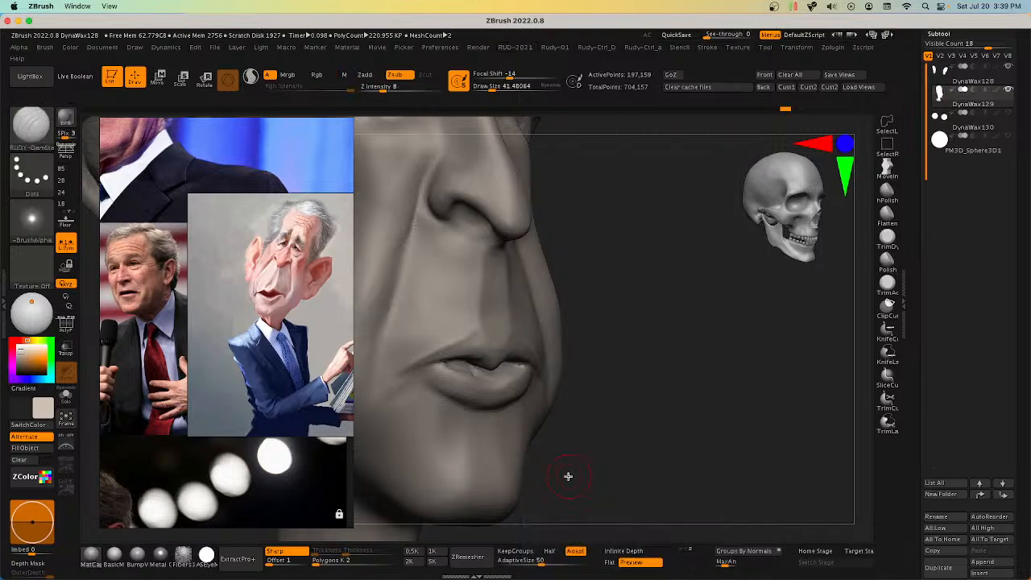
pyautogui.moveTo(569, 477)
pyautogui.mouseDown(button='right')
pyautogui.moveTo(522, 405)
pyautogui.moveTo(506, 402)
pyautogui.mouseUp(button='right')
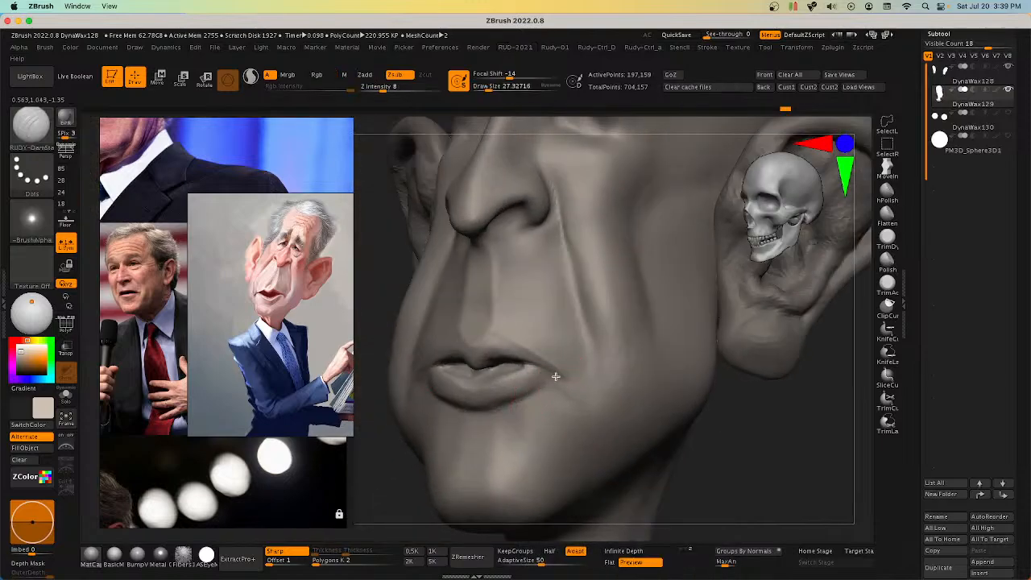
pyautogui.moveTo(555, 376); pyautogui.dragTo(573, 380)
pyautogui.moveTo(574, 381)
pyautogui.mouseDown(button='right')
pyautogui.moveTo(587, 396)
pyautogui.moveTo(612, 386)
pyautogui.moveTo(519, 377)
pyautogui.moveTo(520, 391)
pyautogui.mouseUp(button='right')
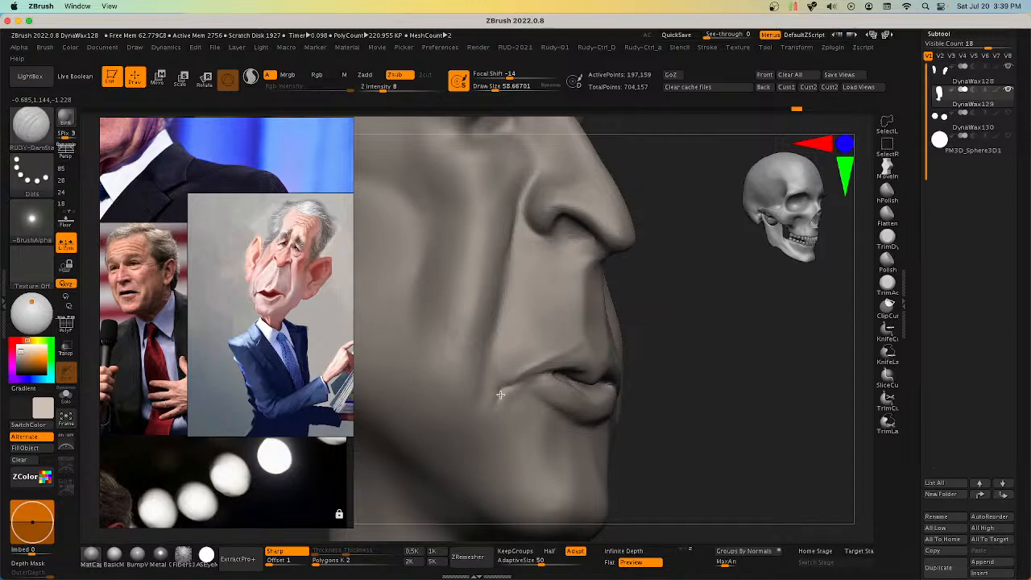
pyautogui.moveTo(520, 382)
pyautogui.mouseDown(button='right')
pyautogui.moveTo(507, 387)
pyautogui.moveTo(577, 396)
pyautogui.moveTo(494, 350)
pyautogui.moveTo(509, 359)
pyautogui.moveTo(510, 403)
pyautogui.moveTo(516, 387)
pyautogui.moveTo(486, 384)
pyautogui.moveTo(483, 394)
pyautogui.mouseUp(button='right')
# Step: Pick the Move brush and adjust the mouth corner crease at draw sizes of about 44 to 50
pyautogui.rightClick(582, 400)
pyautogui.press('`')
pyautogui.click(779, 476)
pyautogui.press(']')
pyautogui.press(']')
pyautogui.press(']')
pyautogui.press('[')
pyautogui.press('[')
pyautogui.press('[')
pyautogui.press('s')
pyautogui.moveTo(484, 393); pyautogui.dragTo(478, 392)
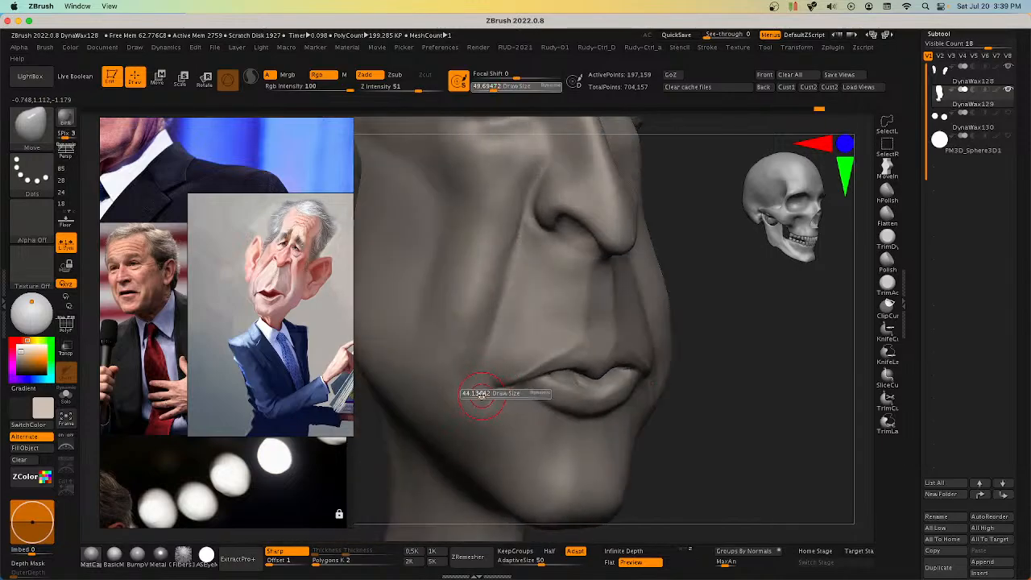
# Step: Shape the mouth corners and the surrounding cheek folds from side and front with the Move brush at about 59 to 72
pyautogui.moveTo(475, 395)
pyautogui.mouseDown(button='right')
pyautogui.moveTo(463, 417)
pyautogui.moveTo(497, 375)
pyautogui.moveTo(511, 379)
pyautogui.mouseUp(button='right')
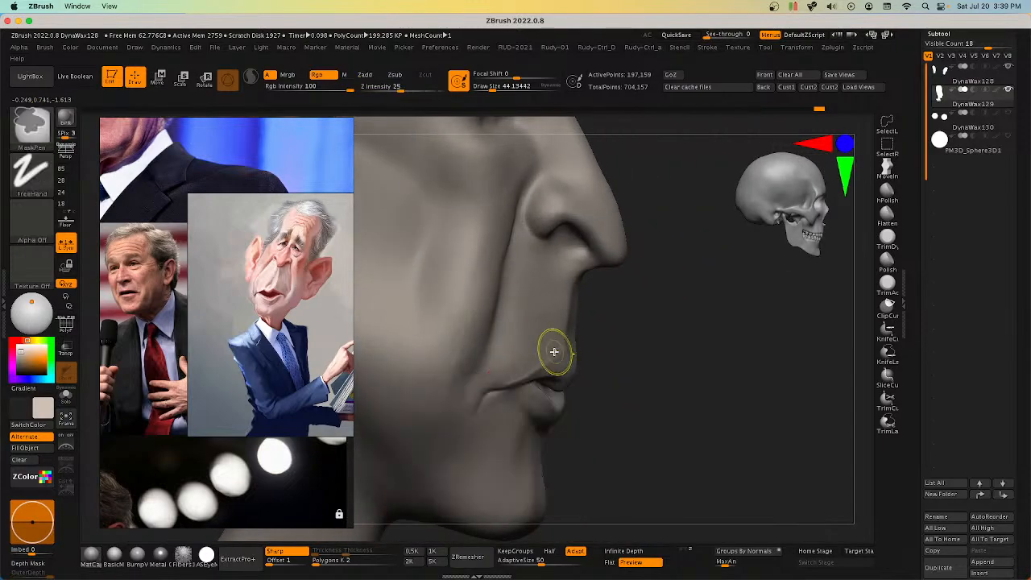
pyautogui.press('s')
pyautogui.moveTo(493, 397); pyautogui.dragTo(497, 396)
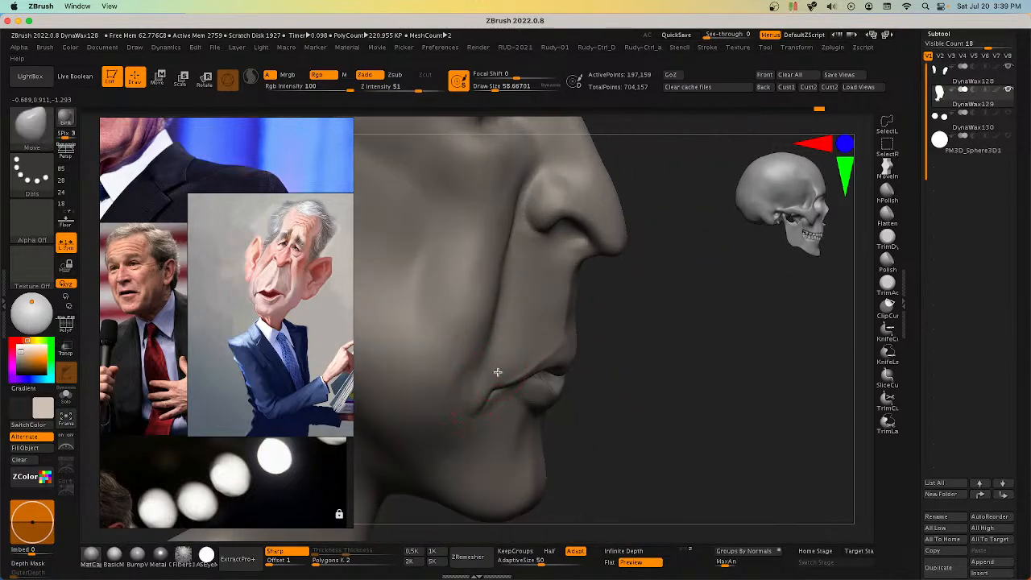
pyautogui.moveTo(502, 357); pyautogui.dragTo(481, 364, button='right')
pyautogui.moveTo(631, 361)
pyautogui.mouseDown(button='right')
pyautogui.moveTo(683, 356)
pyautogui.moveTo(678, 378)
pyautogui.moveTo(700, 376)
pyautogui.moveTo(666, 440)
pyautogui.moveTo(682, 387)
pyautogui.mouseUp(button='right')
pyautogui.rightClick(682, 387)
pyautogui.moveTo(679, 382); pyautogui.dragTo(671, 385)
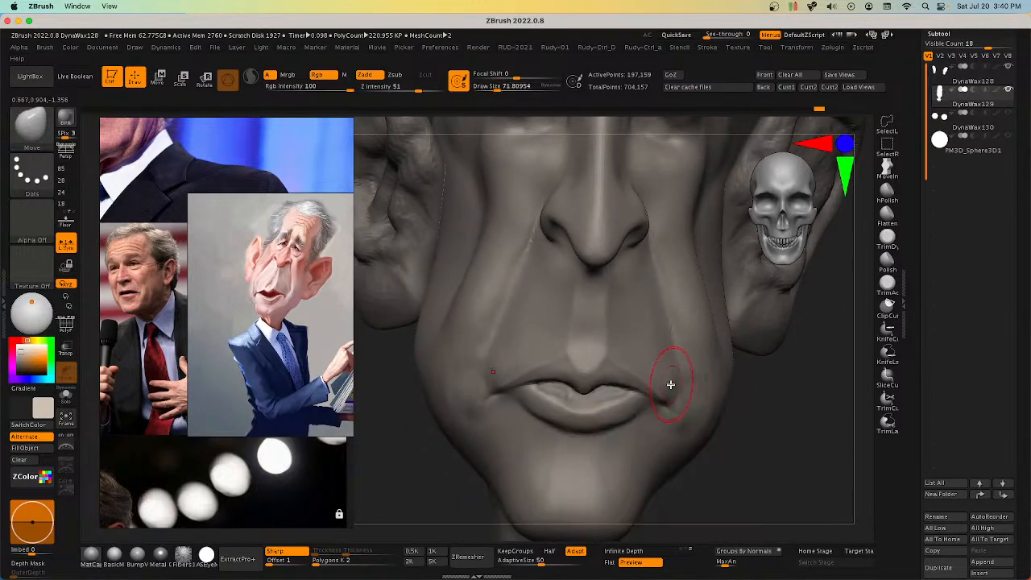
pyautogui.moveTo(697, 410)
pyautogui.mouseDown(button='right')
pyautogui.moveTo(675, 384)
pyautogui.moveTo(684, 379)
pyautogui.moveTo(475, 414)
pyautogui.moveTo(502, 415)
pyautogui.moveTo(491, 426)
pyautogui.moveTo(534, 405)
pyautogui.moveTo(572, 424)
pyautogui.moveTo(650, 388)
pyautogui.moveTo(661, 409)
pyautogui.mouseUp(button='right')
# Step: Sharpen the lower lip's outer edge with the RUDY-DamStandard brush at draw sizes of about 53 to 72
pyautogui.press('space')
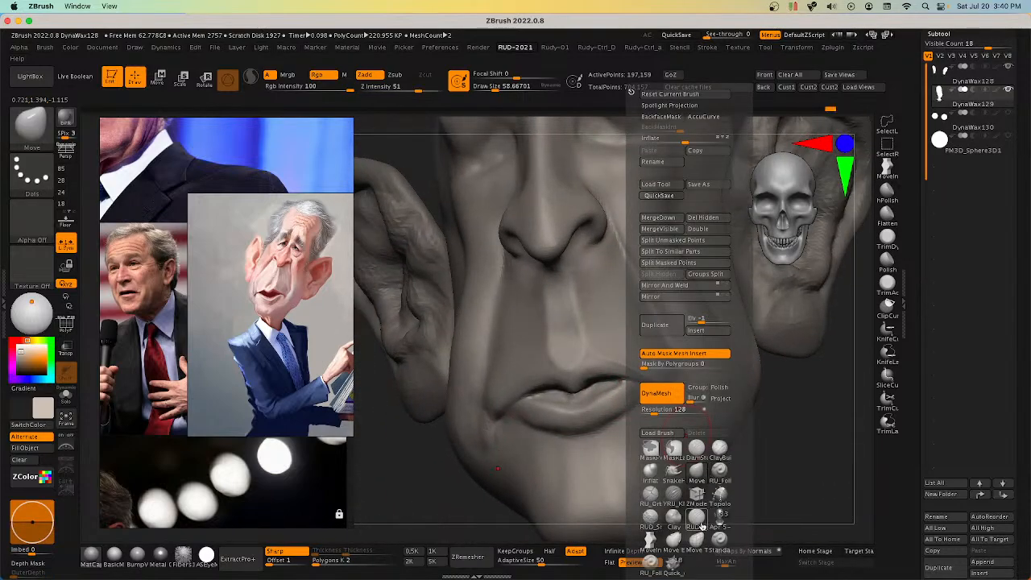
pyautogui.click(698, 519)
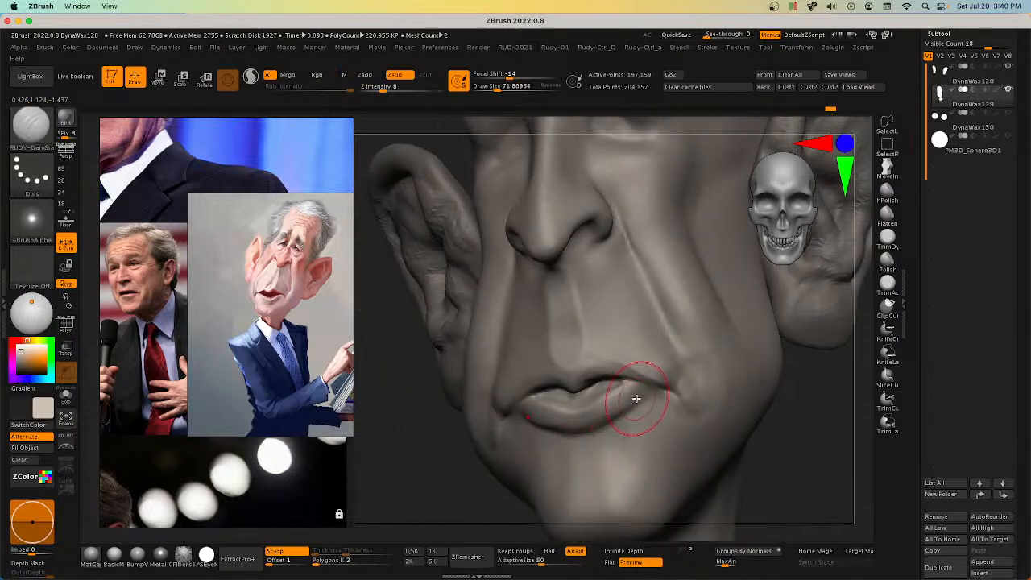
pyautogui.moveTo(651, 391); pyautogui.dragTo(591, 429)
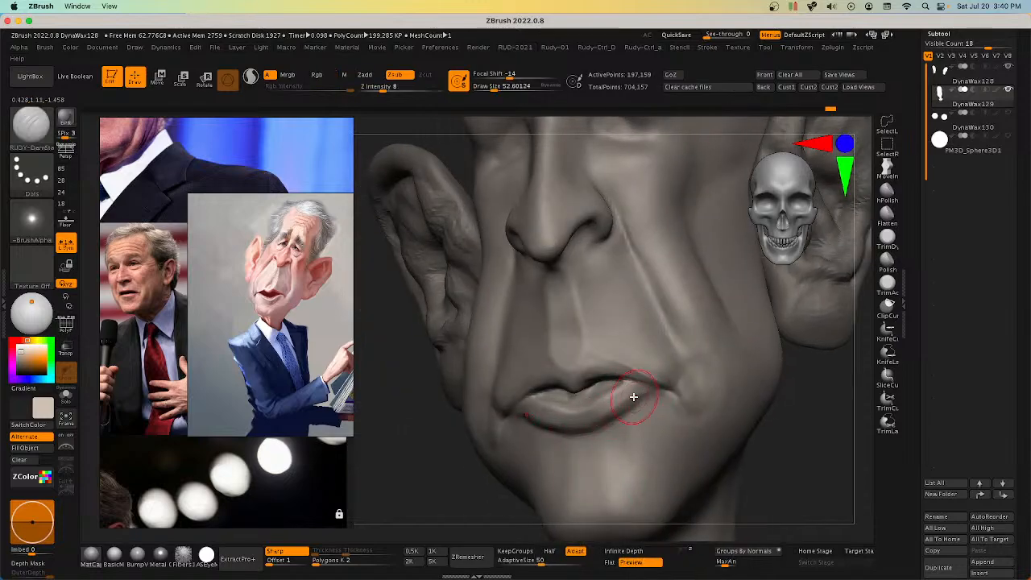
# Step: Pick ClayBuildup and build up the lower lip and the form around it at a draw size of about 65
pyautogui.press('space')
pyautogui.click(760, 450)
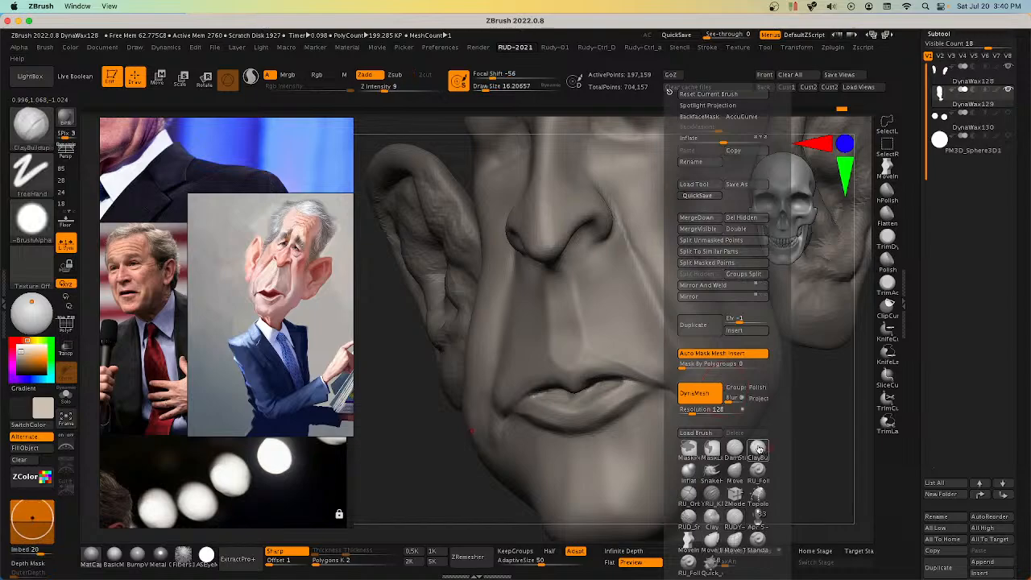
pyautogui.press(']')
pyautogui.press(']')
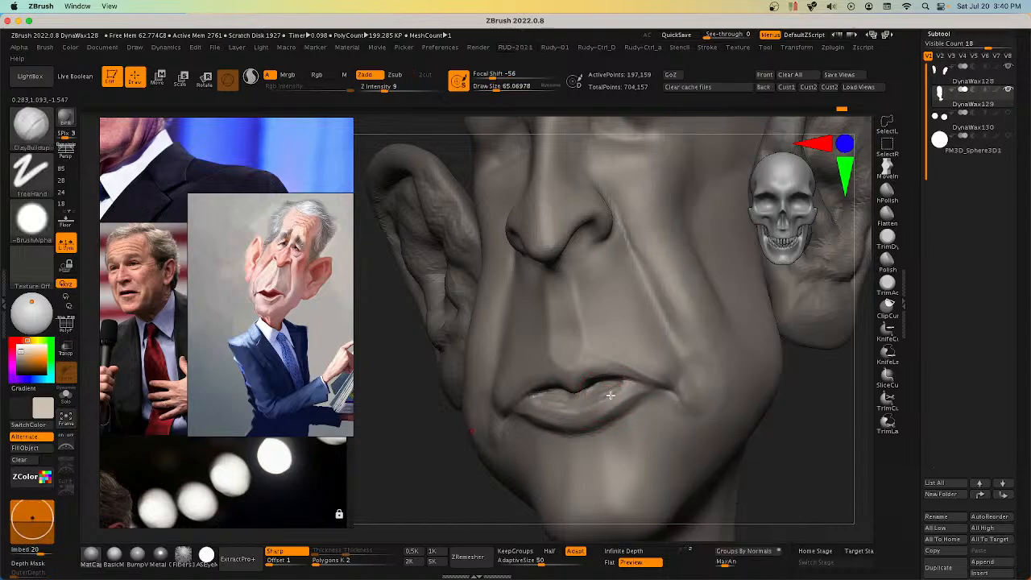
pyautogui.moveTo(598, 390)
pyautogui.mouseDown(button='right')
pyautogui.moveTo(626, 396)
pyautogui.moveTo(585, 405)
pyautogui.moveTo(598, 420)
pyautogui.moveTo(633, 427)
pyautogui.moveTo(620, 369)
pyautogui.mouseUp(button='right')
pyautogui.press('space')
pyautogui.click(758, 448)
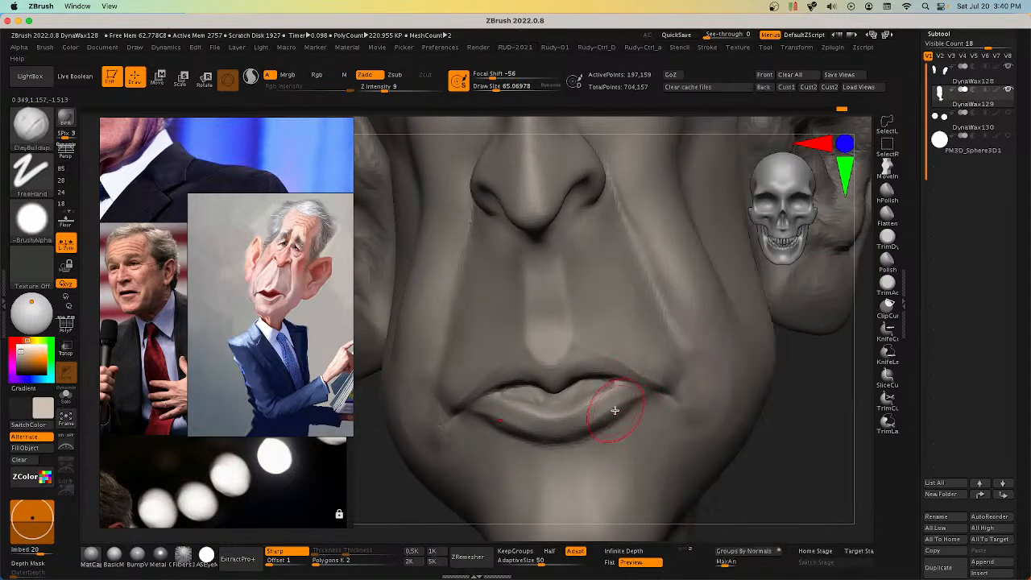
# Step: Add volume along the lower lip's upper surface with ClayBuildup at about 29 and blend it with RUD_SmoothDirectional
pyautogui.press('s')
pyautogui.moveTo(615, 410)
pyautogui.mouseDown(button='right')
pyautogui.moveTo(596, 393)
pyautogui.moveTo(561, 402)
pyautogui.moveTo(533, 391)
pyautogui.moveTo(543, 392)
pyautogui.mouseUp(button='right')
pyautogui.click(606, 387)
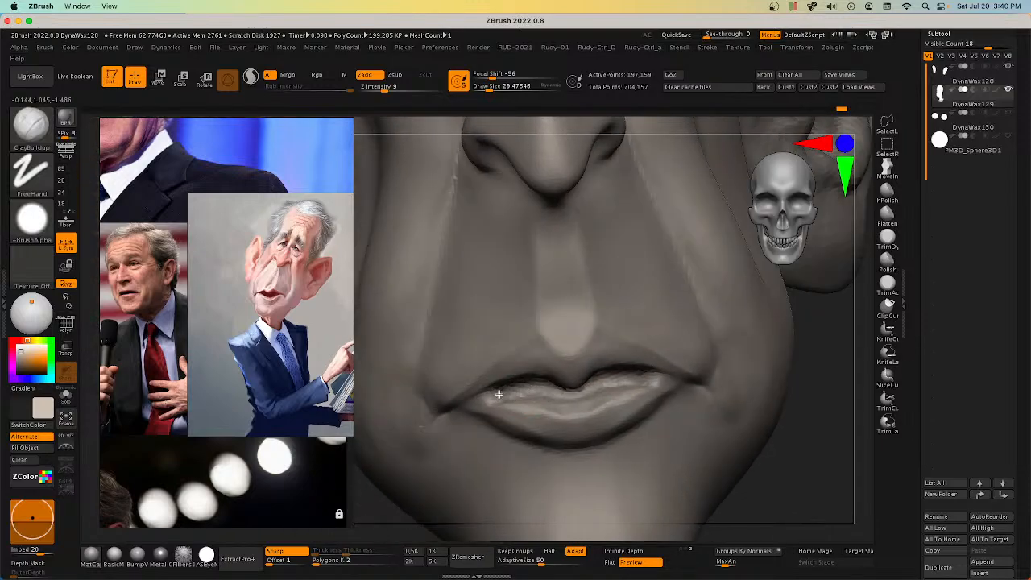
pyautogui.moveTo(501, 393); pyautogui.dragTo(672, 365, button='right')
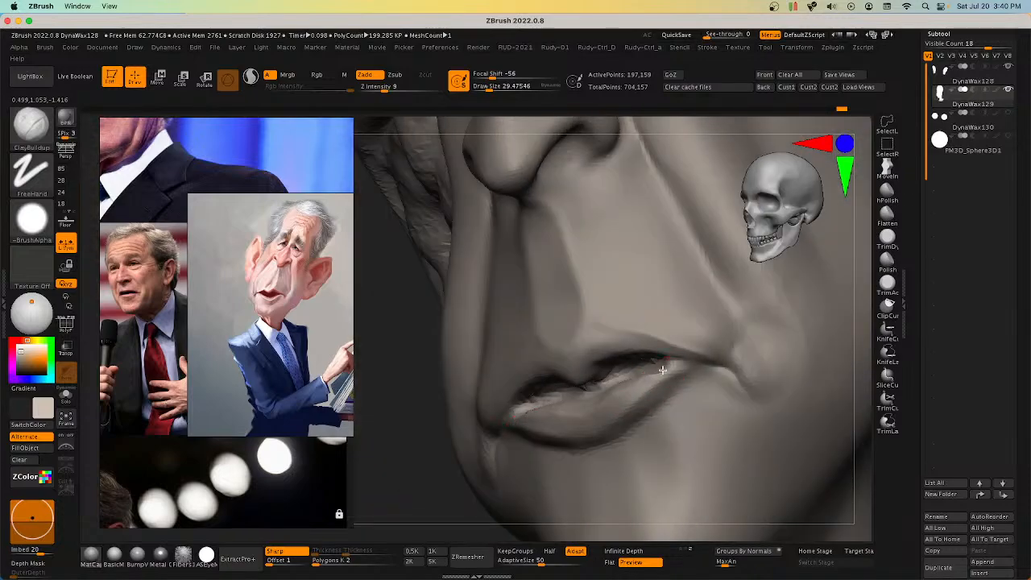
pyautogui.moveTo(686, 382); pyautogui.dragTo(668, 380, button='right')
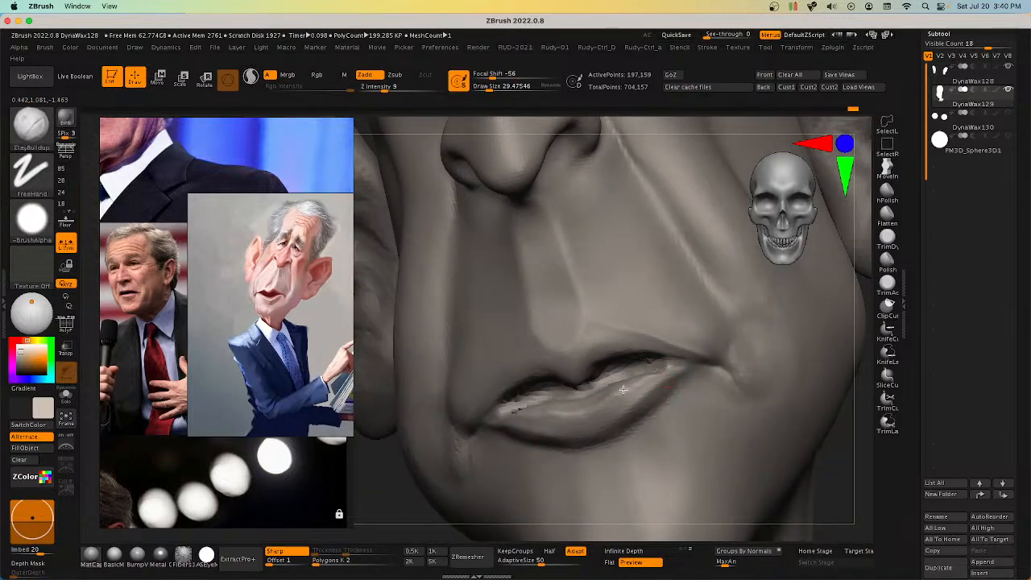
pyautogui.moveTo(624, 390); pyautogui.dragTo(594, 401)
pyautogui.moveTo(593, 401); pyautogui.dragTo(610, 396, button='right')
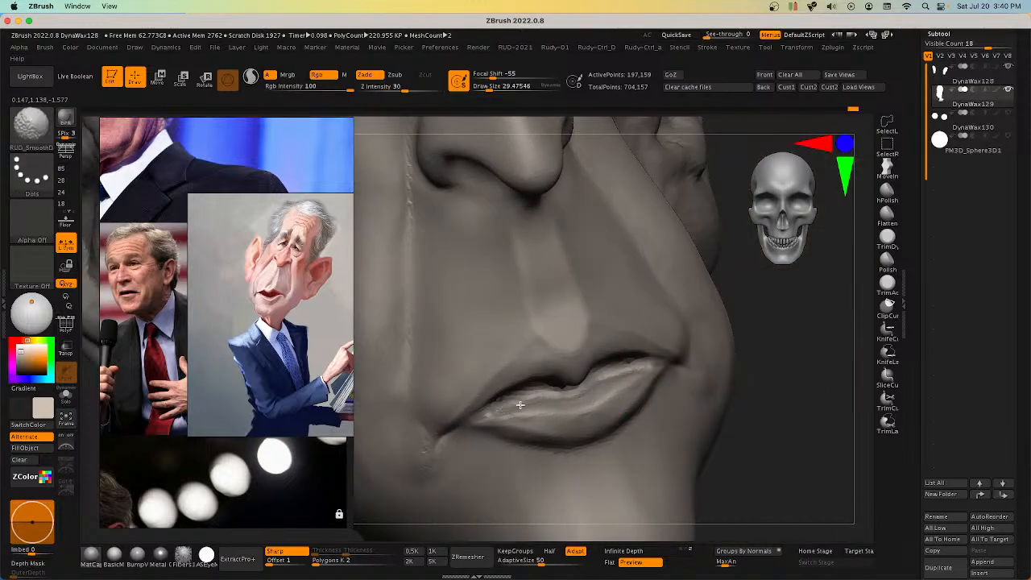
pyautogui.moveTo(788, 410); pyautogui.dragTo(752, 412, button='right')
pyautogui.moveTo(588, 448); pyautogui.dragTo(608, 452, button='right')
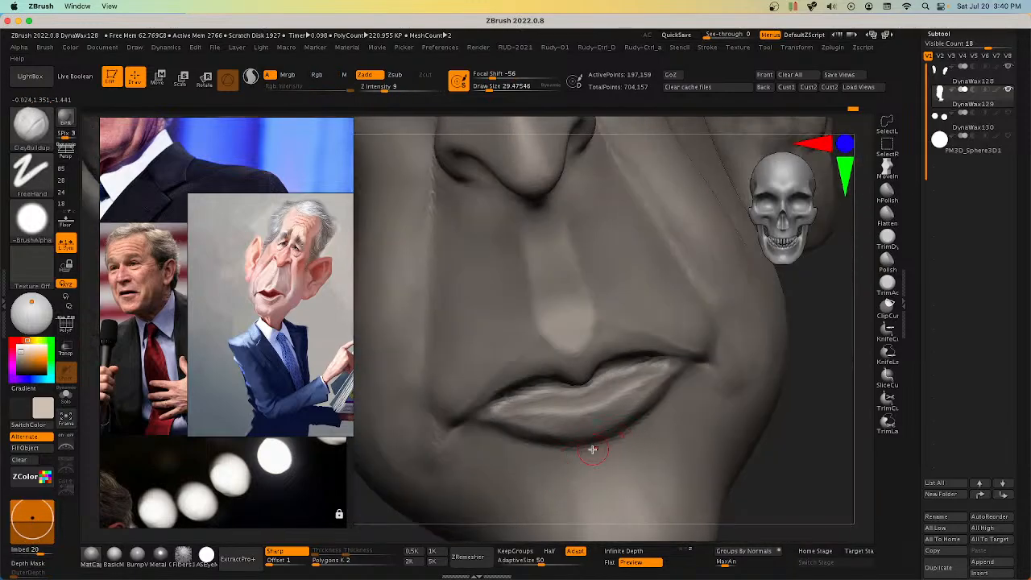
# Step: Set the DynaMesh resolution to 232 and remesh the head
pyautogui.press('space')
pyautogui.moveTo(815, 407); pyautogui.dragTo(782, 423)
pyautogui.press('Return')
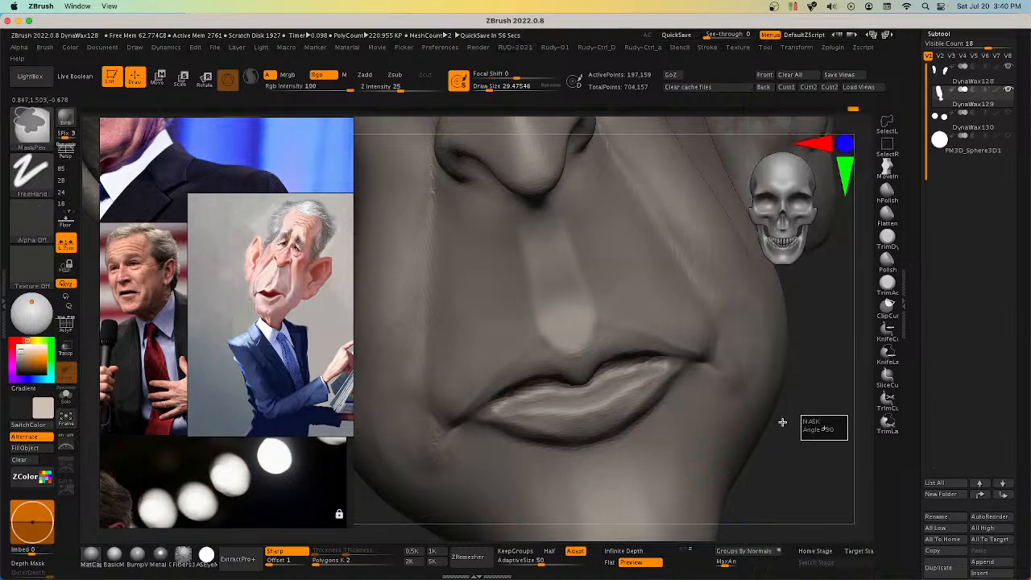
# Step: Pick the Move brush and adjust the lower lip's shape at a draw size of about 56
pyautogui.moveTo(706, 383); pyautogui.dragTo(610, 358, button='right')
pyautogui.moveTo(554, 380); pyautogui.dragTo(650, 322, button='right')
pyautogui.moveTo(651, 413); pyautogui.dragTo(702, 422, button='right')
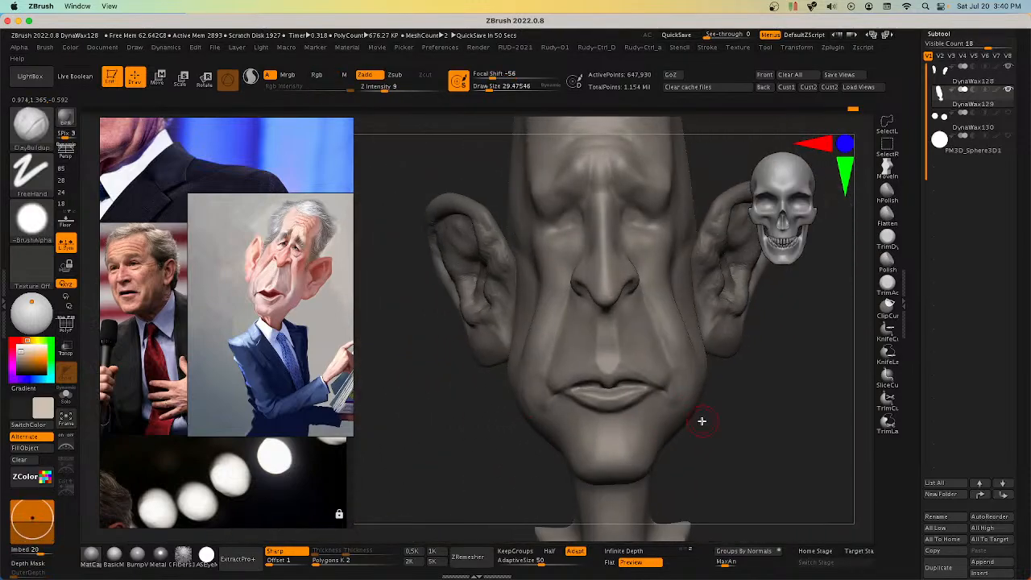
pyautogui.press('1')
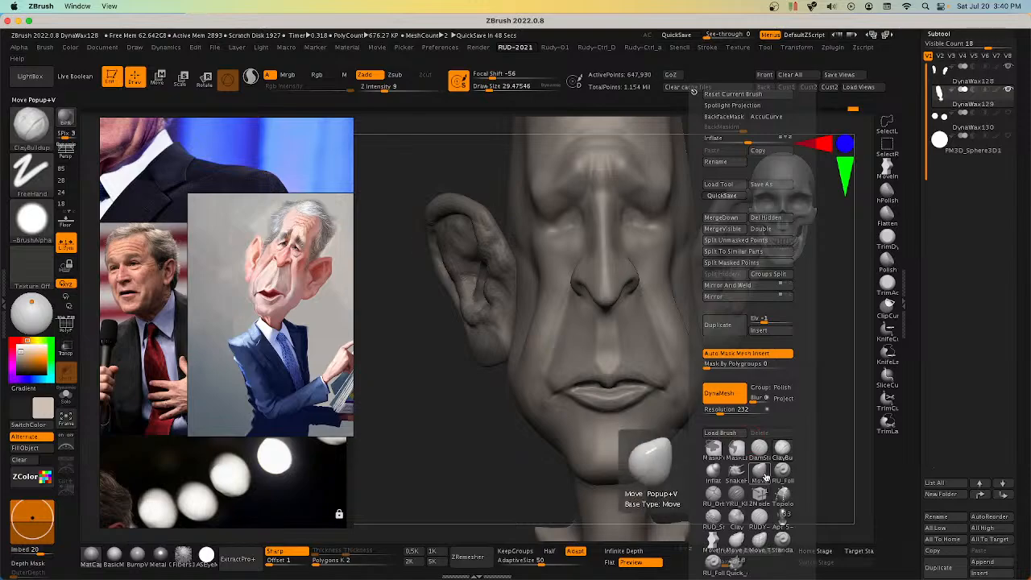
pyautogui.click(763, 475)
pyautogui.moveTo(610, 433)
pyautogui.mouseDown(button='right')
pyautogui.moveTo(638, 396)
pyautogui.moveTo(619, 407)
pyautogui.mouseUp(button='right')
pyautogui.press('s')
pyautogui.moveTo(619, 407); pyautogui.dragTo(614, 406)
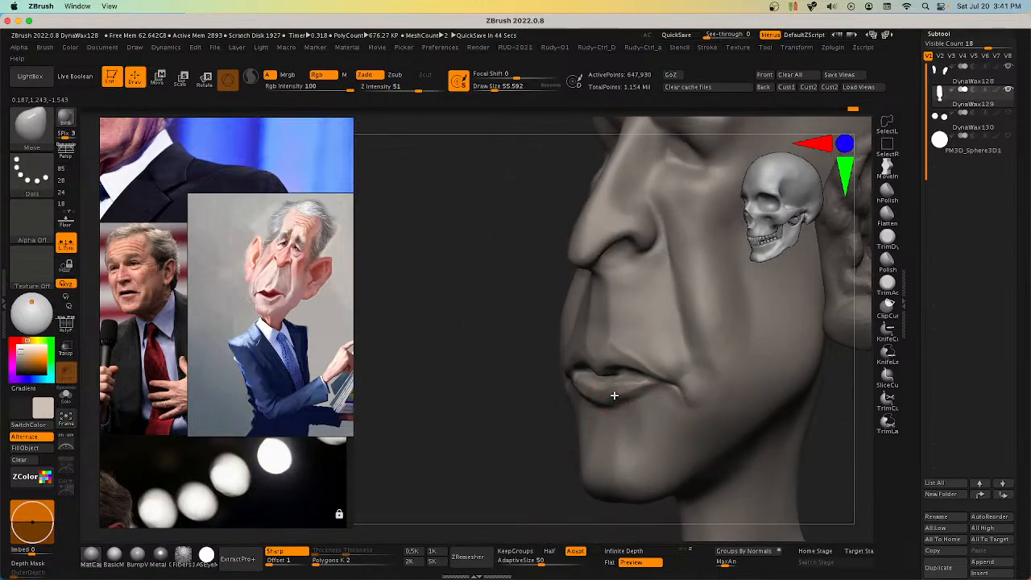
# Step: Pick RUDY-DamStandard and refine the lip line towards the mouth corner at draw sizes of about 32 and 56
pyautogui.moveTo(614, 395)
pyautogui.mouseDown(button='right')
pyautogui.moveTo(625, 366)
pyautogui.moveTo(628, 394)
pyautogui.moveTo(664, 380)
pyautogui.moveTo(643, 389)
pyautogui.moveTo(675, 391)
pyautogui.moveTo(646, 390)
pyautogui.mouseUp(button='right')
pyautogui.press('F1')
pyautogui.click(751, 522)
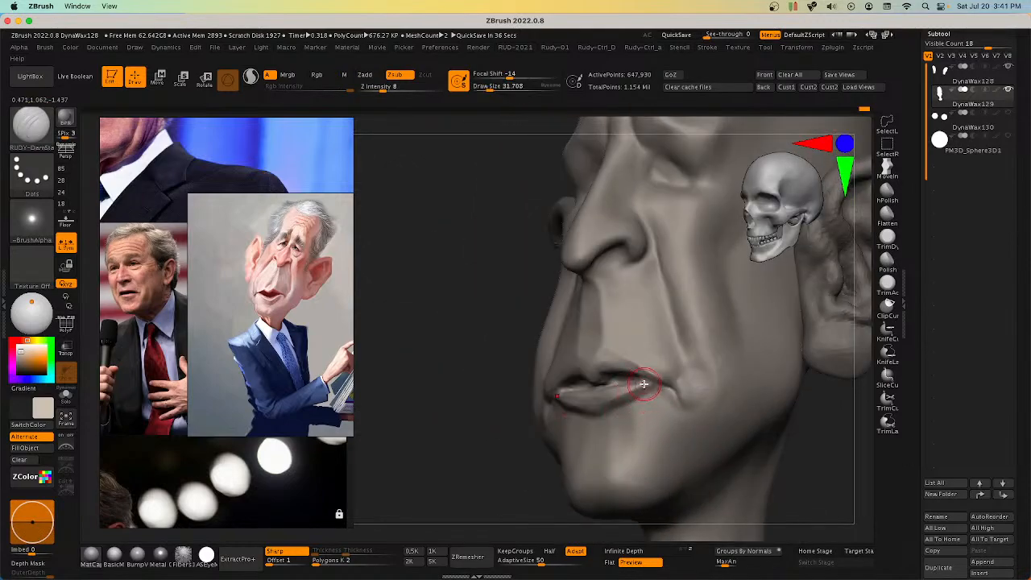
pyautogui.moveTo(642, 382); pyautogui.dragTo(641, 382)
pyautogui.press('s')
pyautogui.moveTo(641, 382)
pyautogui.mouseDown(button='right')
pyautogui.moveTo(673, 389)
pyautogui.moveTo(566, 387)
pyautogui.moveTo(583, 381)
pyautogui.mouseUp(button='right')
pyautogui.press('s')
pyautogui.moveTo(582, 381); pyautogui.dragTo(568, 378)
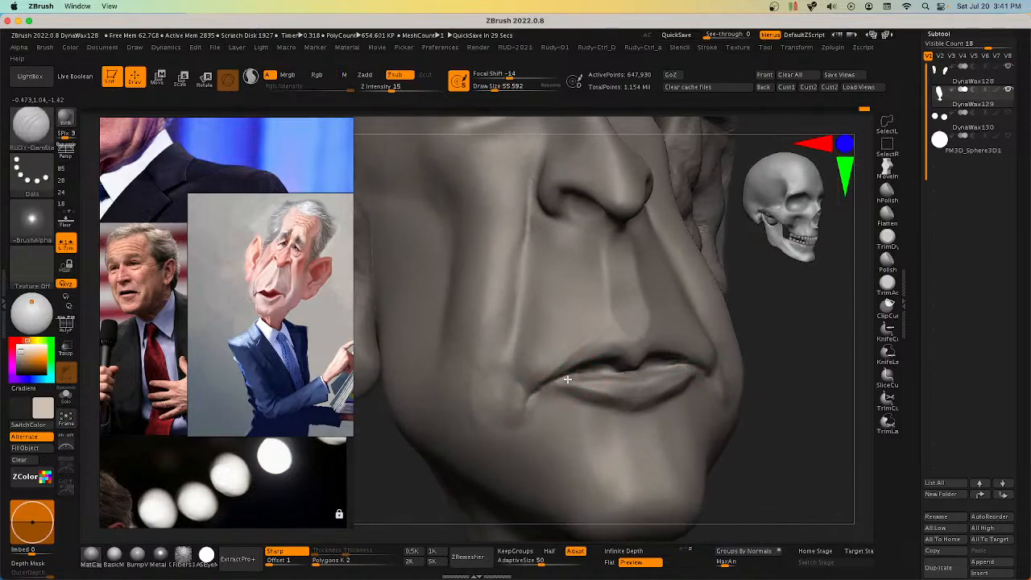
# Step: Deepen the crease at the mouth corner with RUDY-DamStandard at a draw size of about 102
pyautogui.moveTo(546, 394); pyautogui.dragTo(553, 392, button='right')
pyautogui.press('s')
pyautogui.click(551, 392)
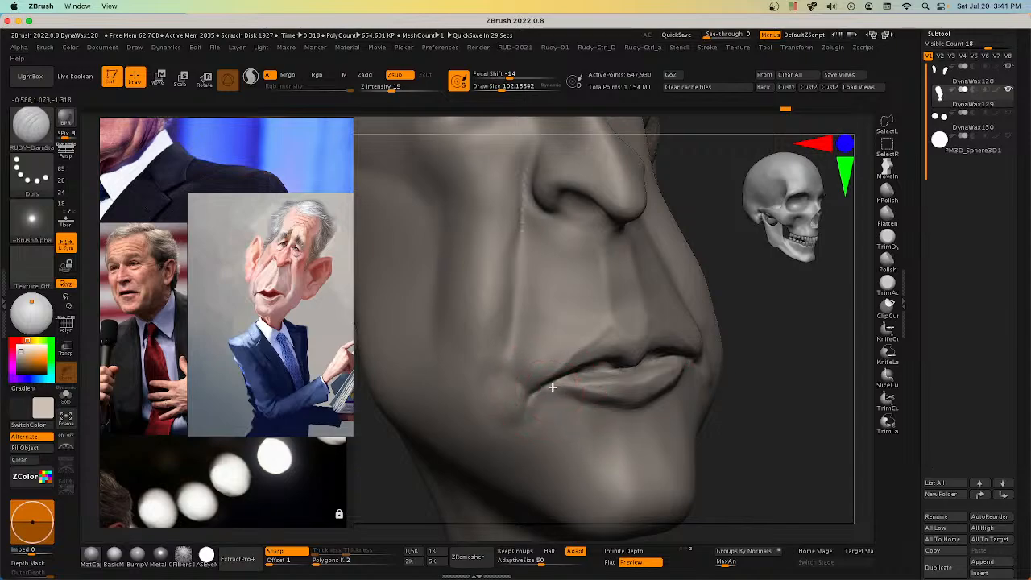
pyautogui.moveTo(553, 388); pyautogui.dragTo(549, 390)
# Step: Switch to the Move brush and reshape the lower lip's profile from a three-quarter view
pyautogui.moveTo(567, 408)
pyautogui.mouseDown(button='right')
pyautogui.moveTo(734, 362)
pyautogui.moveTo(709, 374)
pyautogui.moveTo(721, 359)
pyautogui.moveTo(678, 375)
pyautogui.moveTo(759, 342)
pyautogui.mouseUp(button='right')
pyautogui.press('b')
pyautogui.press('m')
pyautogui.press('v')
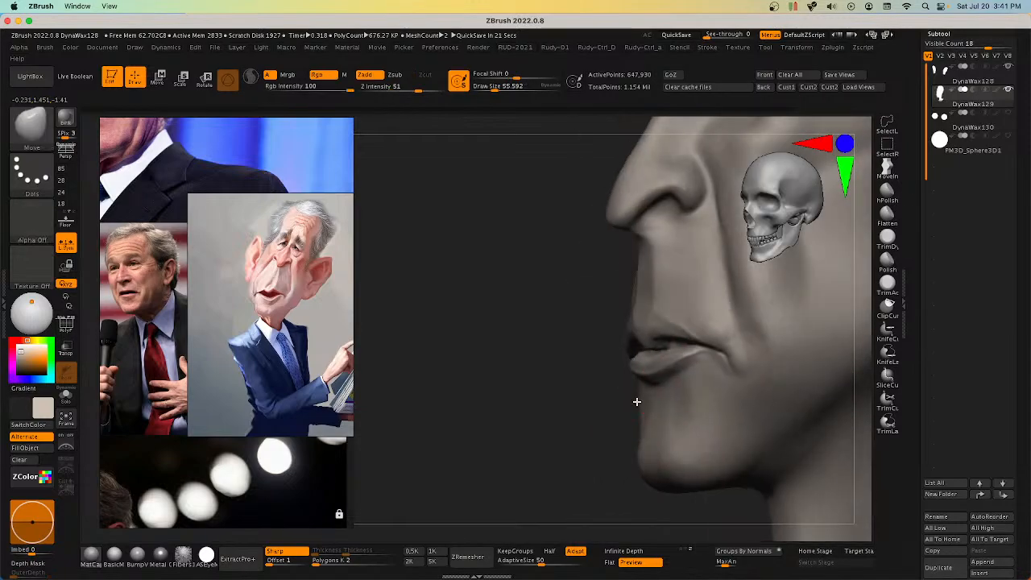
pyautogui.press('[')
pyautogui.moveTo(636, 402); pyautogui.dragTo(682, 367, button='right')
pyautogui.moveTo(649, 371); pyautogui.dragTo(643, 368)
pyautogui.moveTo(699, 363)
pyautogui.mouseDown(button='right')
pyautogui.moveTo(651, 350)
pyautogui.moveTo(655, 320)
pyautogui.moveTo(640, 310)
pyautogui.moveTo(652, 299)
pyautogui.moveTo(678, 354)
pyautogui.moveTo(709, 327)
pyautogui.moveTo(692, 344)
pyautogui.moveTo(672, 341)
pyautogui.mouseUp(button='right')
# Step: Try to shift the upper lip's edge with Move at about 68, undo it, and set the draw size to about 65
pyautogui.press('[')
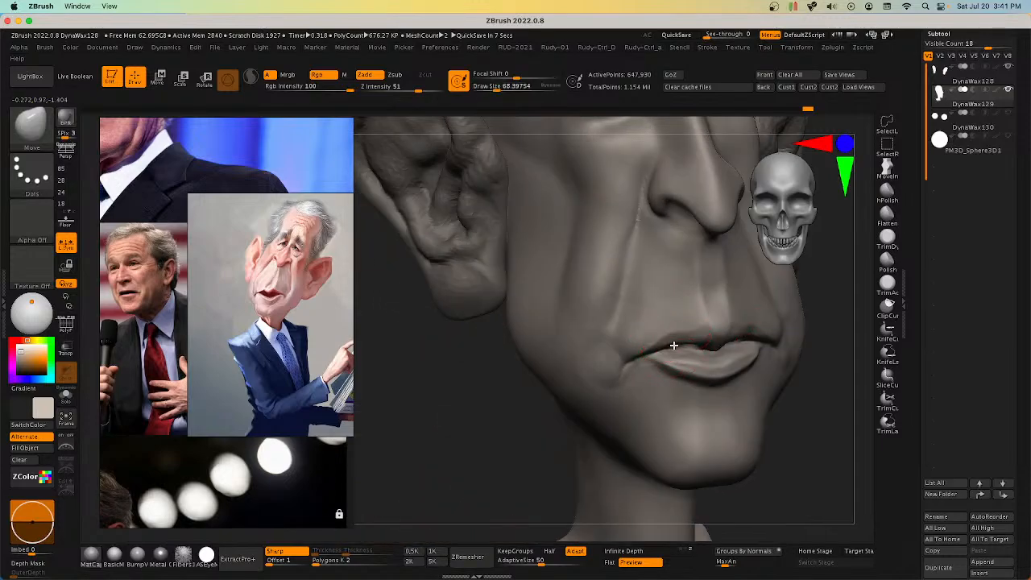
pyautogui.moveTo(682, 339); pyautogui.dragTo(688, 341)
pyautogui.hotkey('ctrl', 'z')
pyautogui.press('s')
pyautogui.click(682, 345)
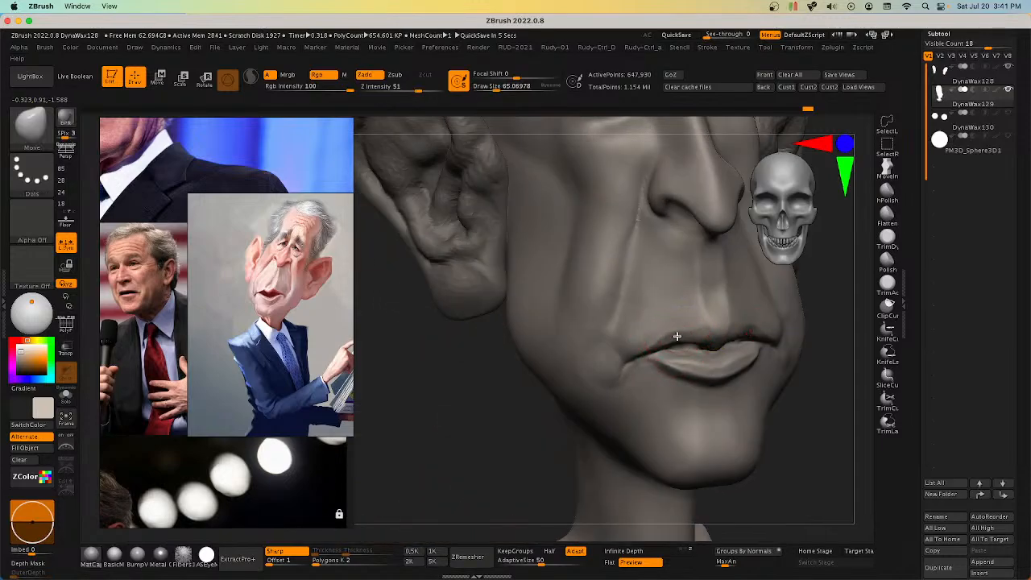
pyautogui.moveTo(681, 336)
pyautogui.mouseDown(button='right')
pyautogui.moveTo(670, 338)
pyautogui.moveTo(758, 315)
pyautogui.mouseUp(button='right')
pyautogui.press('space')
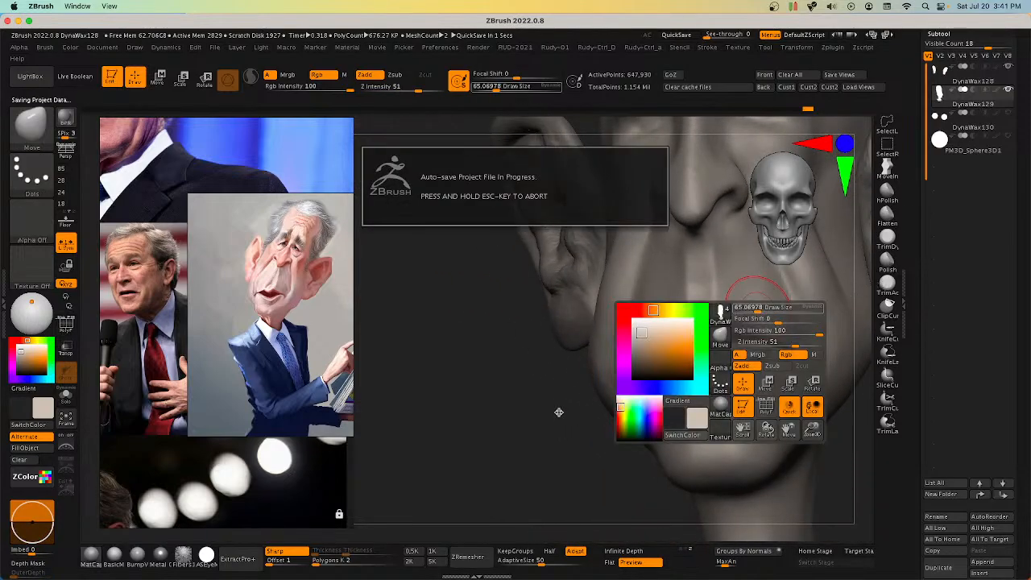
pyautogui.moveTo(601, 472)
pyautogui.mouseDown(button='right')
pyautogui.moveTo(621, 378)
pyautogui.moveTo(700, 322)
pyautogui.moveTo(682, 312)
pyautogui.moveTo(671, 334)
pyautogui.moveTo(651, 336)
pyautogui.moveTo(613, 379)
pyautogui.moveTo(762, 332)
pyautogui.moveTo(727, 395)
pyautogui.moveTo(752, 338)
pyautogui.moveTo(685, 343)
pyautogui.moveTo(715, 339)
pyautogui.moveTo(721, 399)
pyautogui.moveTo(692, 402)
pyautogui.moveTo(691, 382)
pyautogui.moveTo(655, 384)
pyautogui.moveTo(672, 437)
pyautogui.moveTo(663, 400)
pyautogui.moveTo(626, 368)
pyautogui.moveTo(623, 402)
pyautogui.moveTo(607, 392)
pyautogui.moveTo(702, 392)
pyautogui.mouseUp(button='right')
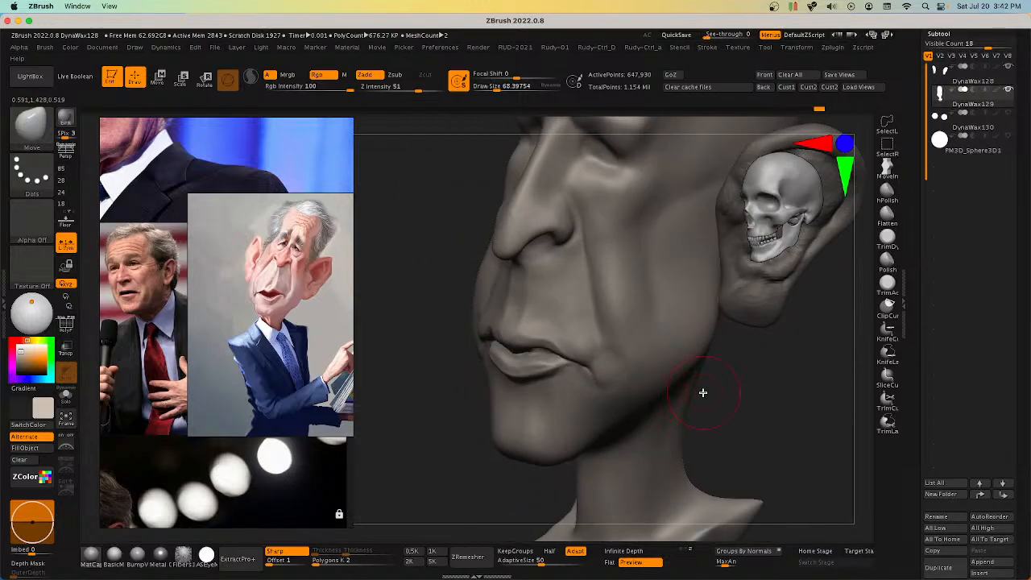
# Step: Build up and smooth the cheek beside the mouth corner with the ClayBuildup brush, lowering Z Intensity to 2
pyautogui.press('b')
pyautogui.press('c')
pyautogui.press('b')
pyautogui.moveTo(633, 392); pyautogui.dragTo(619, 348, button='right')
pyautogui.press(']')
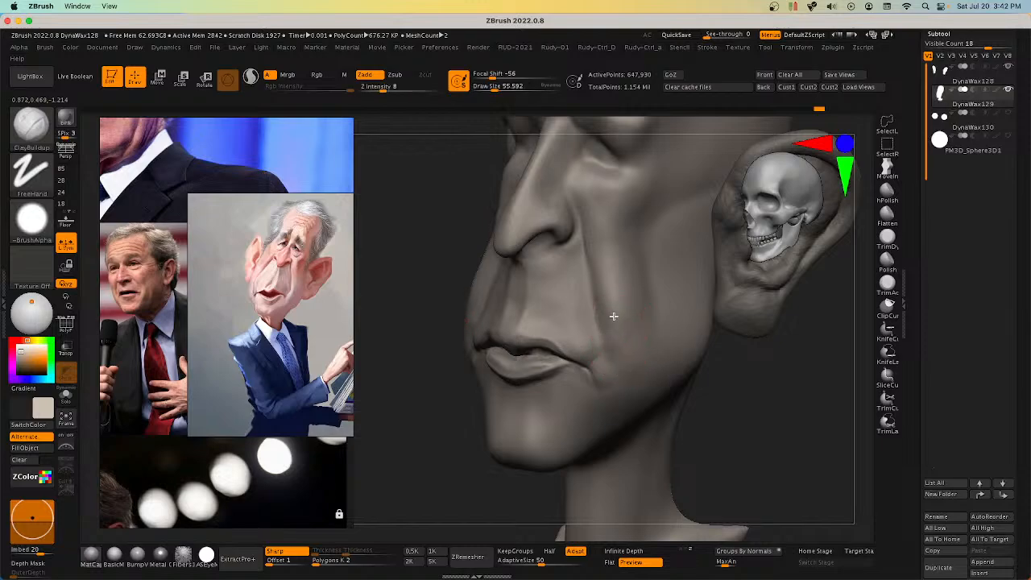
pyautogui.keyDown('shift'); pyautogui.moveTo(624, 363); pyautogui.dragTo(614, 339); pyautogui.keyUp('shift')
pyautogui.press('u')
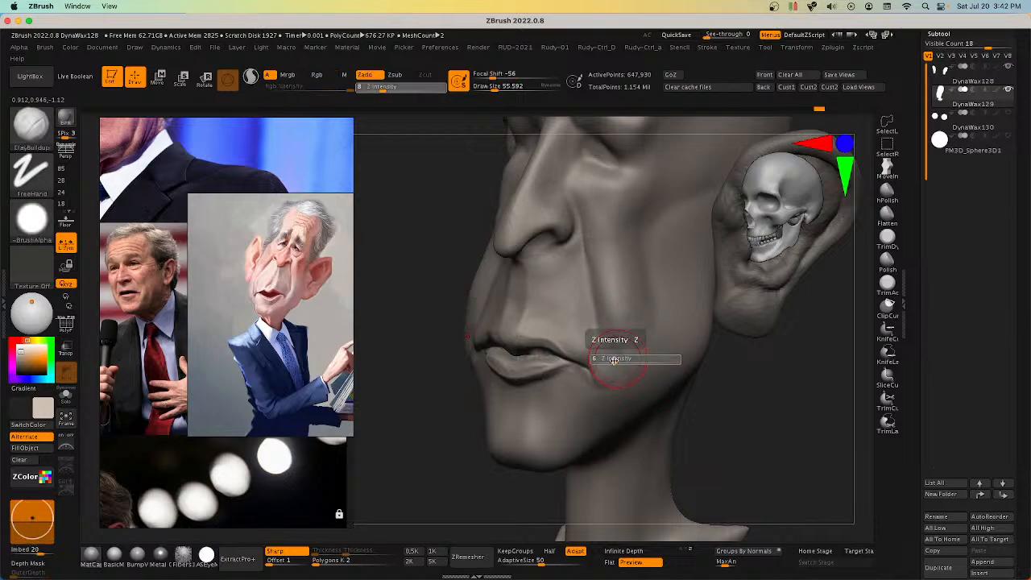
pyautogui.moveTo(603, 361); pyautogui.dragTo(619, 355)
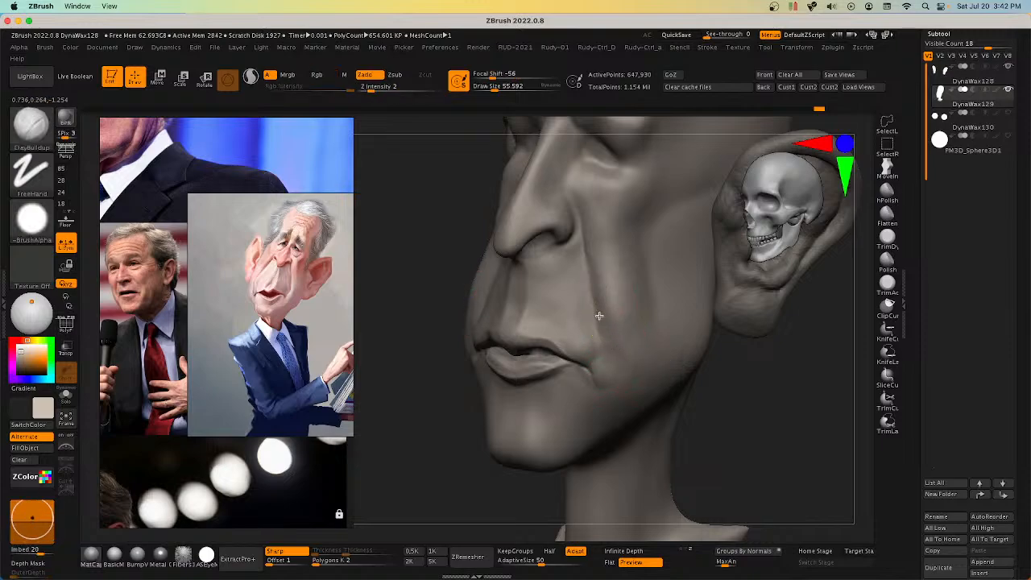
pyautogui.moveTo(634, 373)
pyautogui.mouseDown(button='right')
pyautogui.moveTo(623, 329)
pyautogui.moveTo(669, 376)
pyautogui.moveTo(655, 368)
pyautogui.moveTo(668, 357)
pyautogui.moveTo(658, 381)
pyautogui.moveTo(668, 363)
pyautogui.moveTo(697, 383)
pyautogui.mouseUp(button='right')
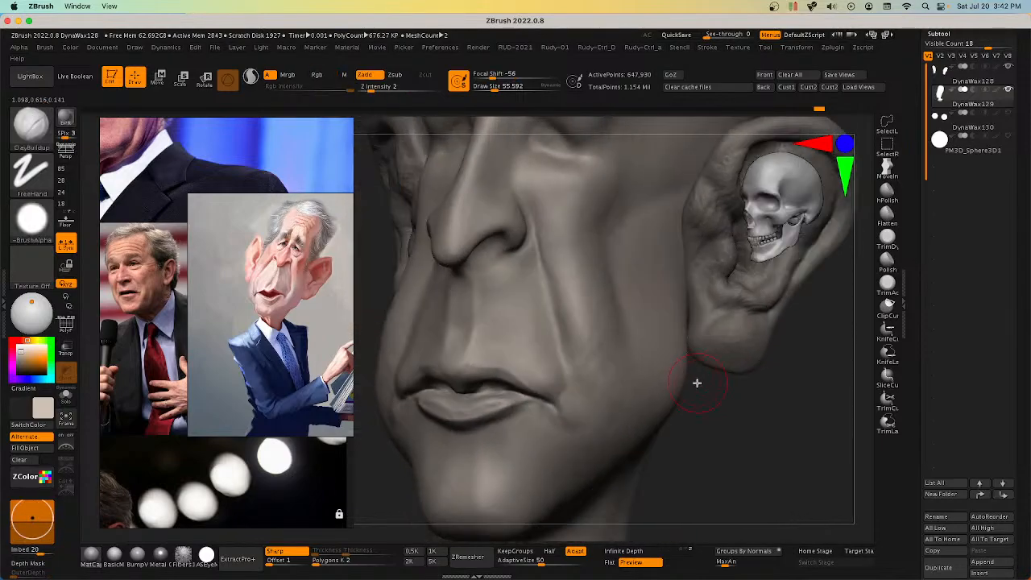
# Step: Carve and smooth the crease from the nostril to the mouth corner with the RUDY-DamStandard_2 brush at Z Intensity 15
pyautogui.press('space')
pyautogui.click(757, 524)
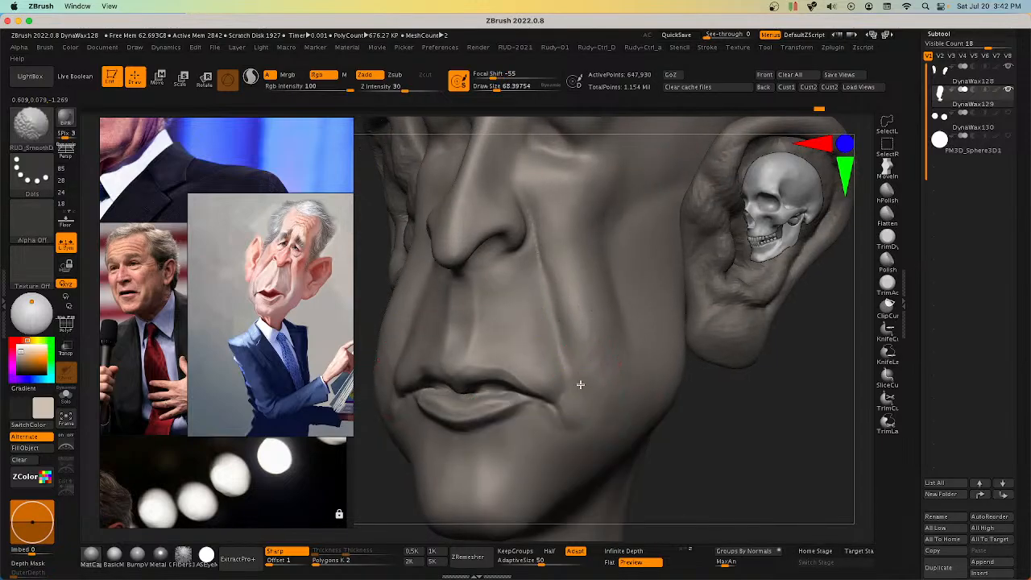
pyautogui.moveTo(573, 317); pyautogui.dragTo(572, 352, button='right')
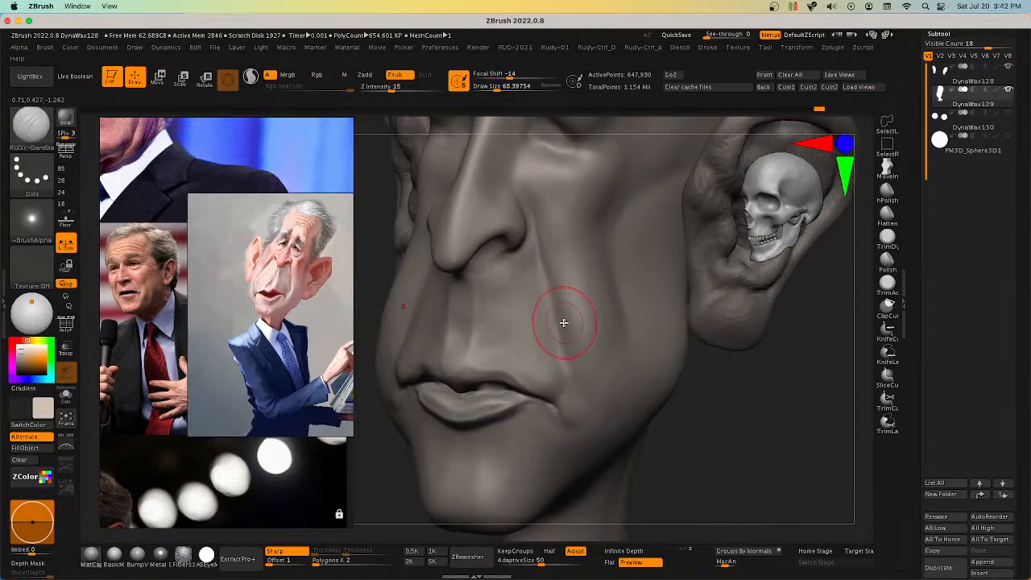
pyautogui.moveTo(560, 327); pyautogui.dragTo(548, 286)
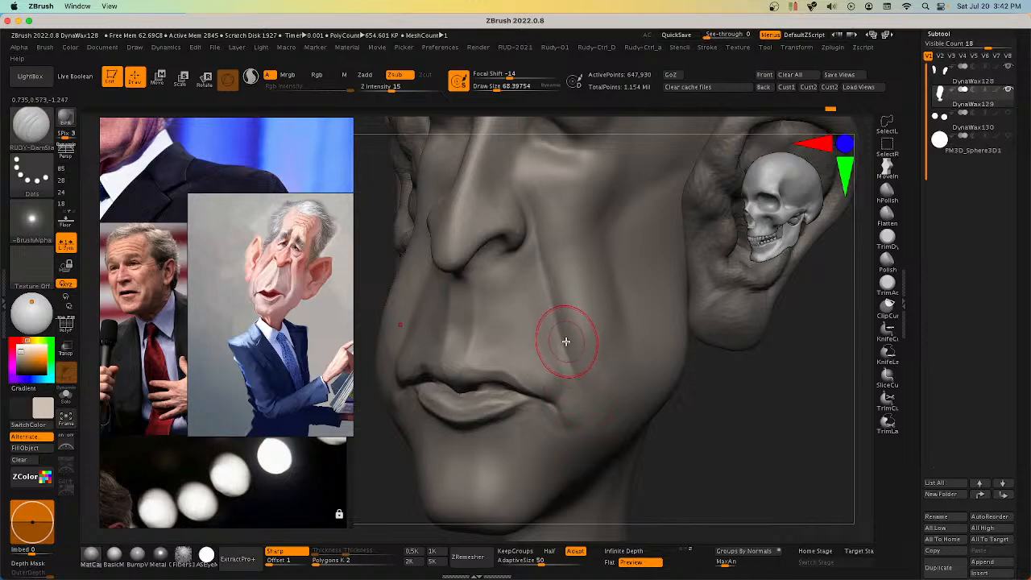
pyautogui.keyDown('shift'); pyautogui.moveTo(568, 341); pyautogui.dragTo(556, 298); pyautogui.keyUp('shift')
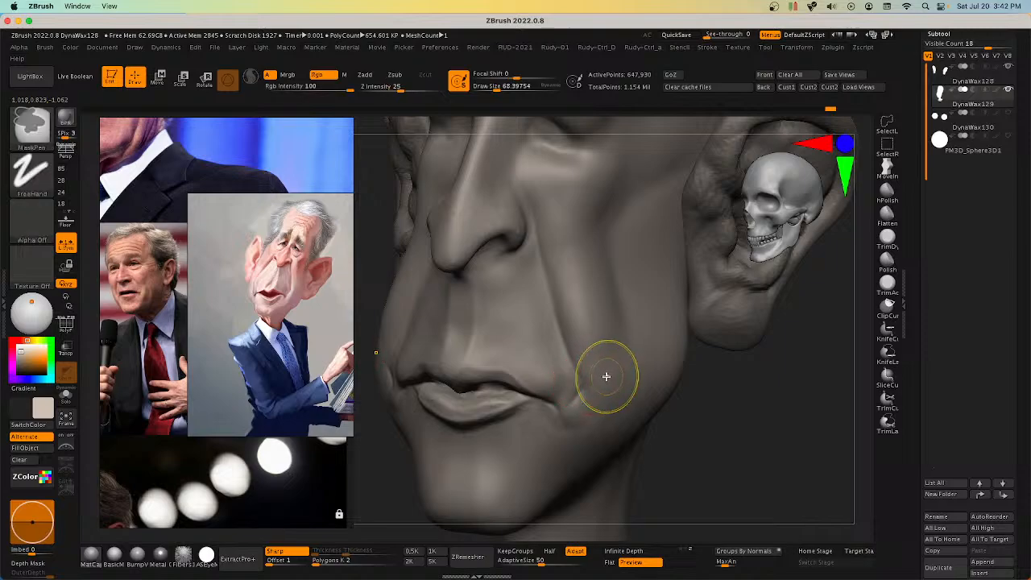
pyautogui.moveTo(585, 394)
pyautogui.keyDown('shift'); pyautogui.mouseDown()
pyautogui.moveTo(572, 363)
pyautogui.moveTo(578, 377)
pyautogui.mouseUp(); pyautogui.keyUp('shift')
# Step: Lower the DamStandard brush's Z Intensity to 6 and refine the lower end of the cheek fold on both sides
pyautogui.press('u')
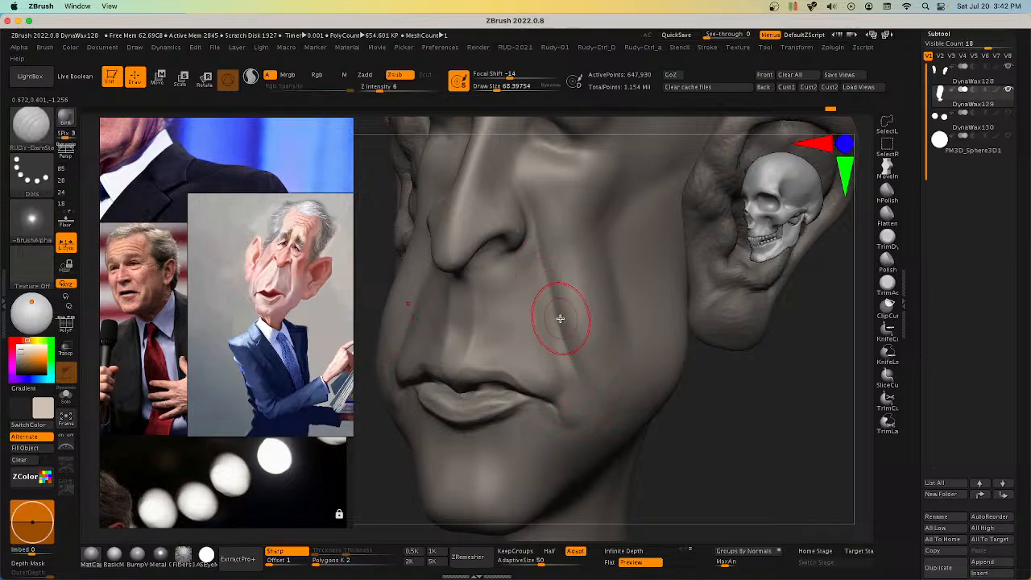
pyautogui.moveTo(581, 359); pyautogui.dragTo(573, 346, button='right')
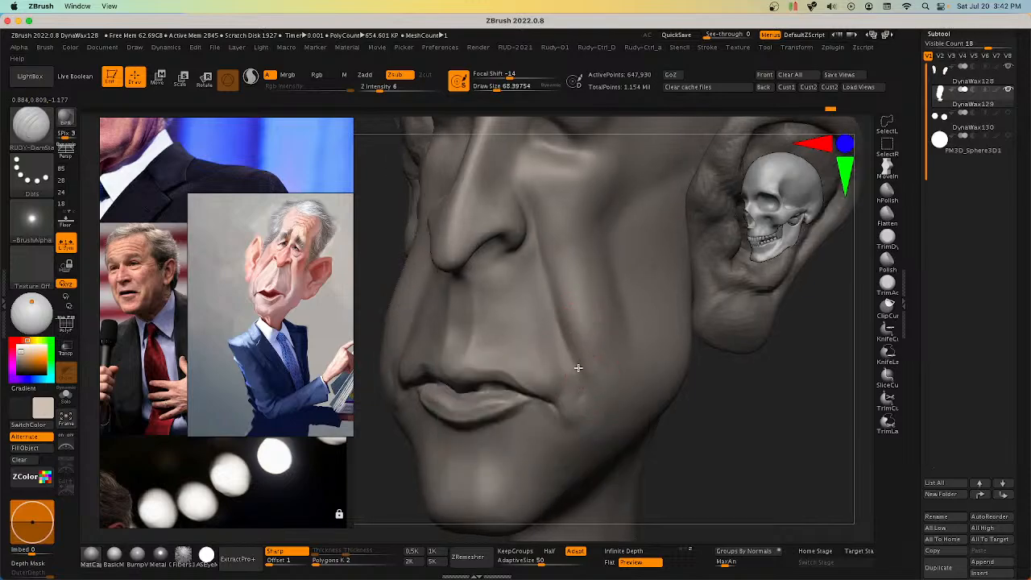
pyautogui.moveTo(577, 367)
pyautogui.mouseDown(button='right')
pyautogui.moveTo(636, 363)
pyautogui.moveTo(589, 417)
pyautogui.moveTo(713, 385)
pyautogui.moveTo(523, 324)
pyautogui.moveTo(544, 324)
pyautogui.mouseUp(button='right')
pyautogui.moveTo(480, 313)
pyautogui.mouseDown()
pyautogui.moveTo(450, 357)
pyautogui.moveTo(453, 372)
pyautogui.mouseUp()
pyautogui.moveTo(453, 374)
pyautogui.mouseDown(button='right')
pyautogui.moveTo(465, 387)
pyautogui.moveTo(533, 358)
pyautogui.mouseUp(button='right')
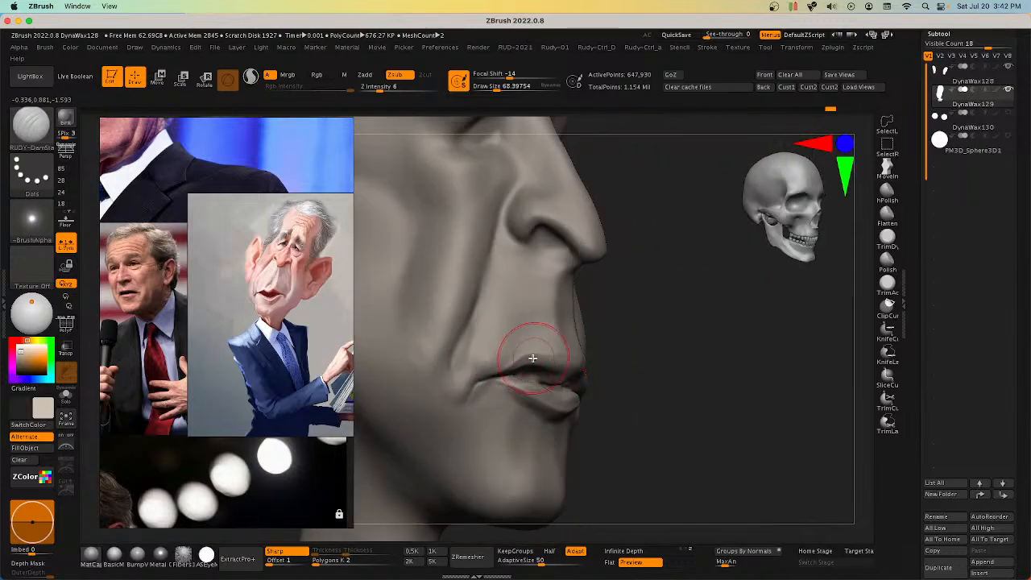
# Step: Softly fill the upper lip area between nose and cheek fold with ClayBuildup at draw size about 86 and Z Intensity 1
pyautogui.press('b')
pyautogui.press('c')
pyautogui.press('b')
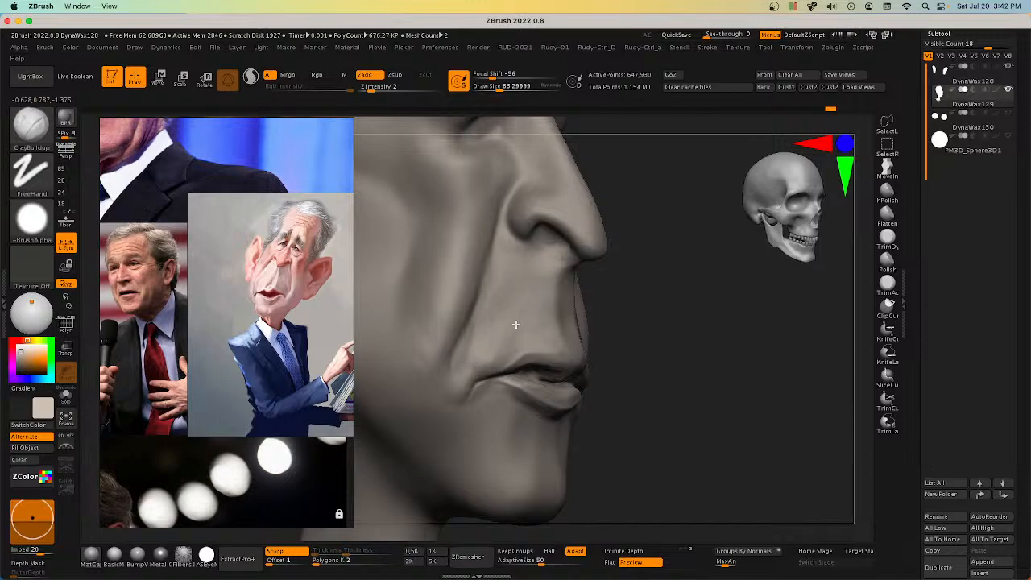
pyautogui.moveTo(517, 325); pyautogui.dragTo(521, 296)
pyautogui.press('u')
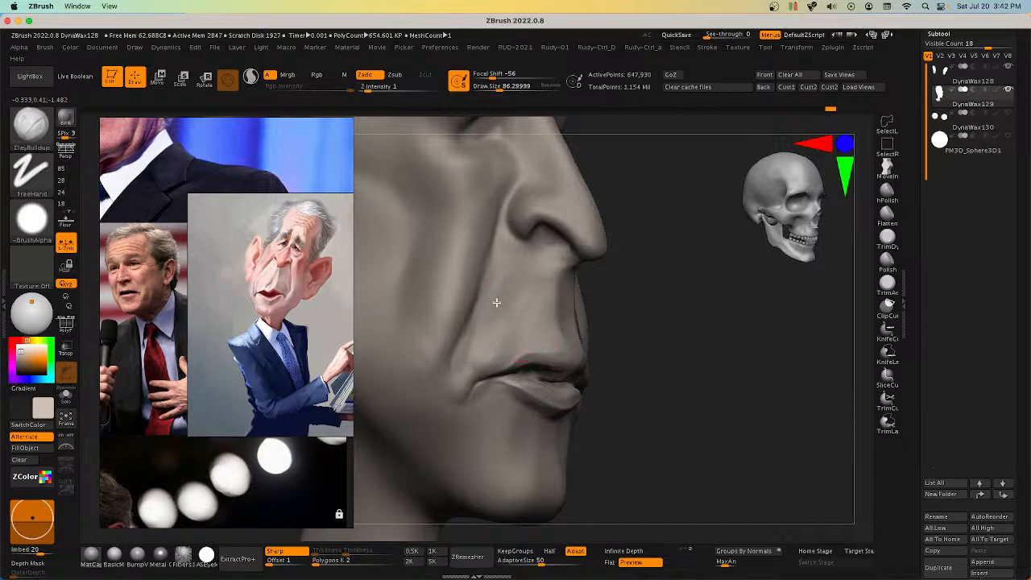
pyautogui.moveTo(497, 303); pyautogui.dragTo(473, 295, button='right')
pyautogui.moveTo(504, 272); pyautogui.dragTo(505, 308)
pyautogui.moveTo(504, 309); pyautogui.dragTo(475, 301, button='right')
pyautogui.moveTo(523, 275); pyautogui.dragTo(478, 333)
pyautogui.moveTo(501, 361)
pyautogui.mouseDown(button='right')
pyautogui.moveTo(485, 376)
pyautogui.moveTo(466, 371)
pyautogui.mouseUp(button='right')
pyautogui.moveTo(596, 333)
pyautogui.mouseDown(button='right')
pyautogui.moveTo(588, 291)
pyautogui.moveTo(745, 367)
pyautogui.mouseUp(button='right')
# Step: Push in the upper lip profile under the nose with the Move brush at draw size about 72
pyautogui.press('b')
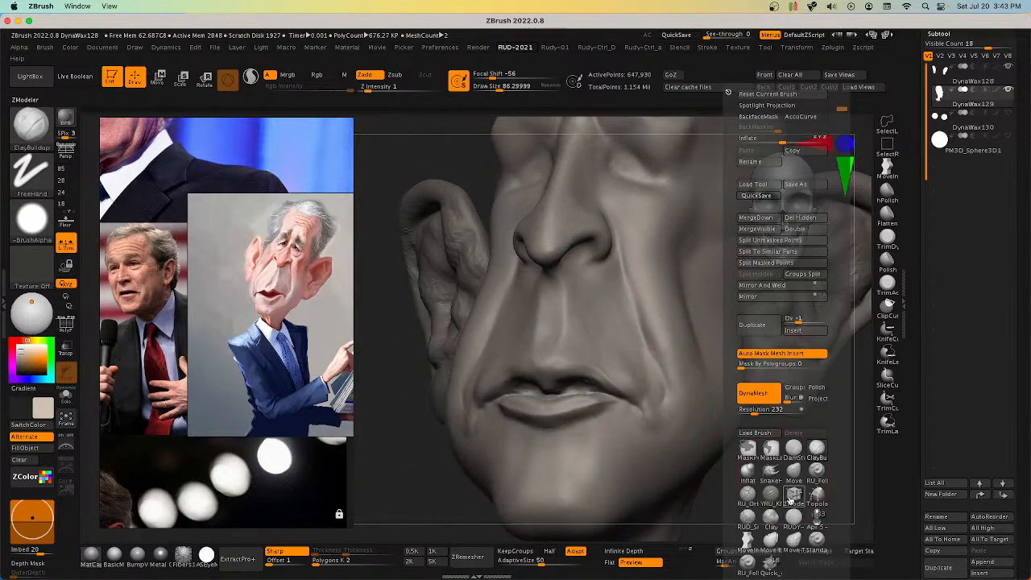
pyautogui.press('m')
pyautogui.press('v')
pyautogui.moveTo(788, 440)
pyautogui.mouseDown(button='right')
pyautogui.moveTo(615, 352)
pyautogui.moveTo(597, 295)
pyautogui.moveTo(610, 286)
pyautogui.moveTo(607, 305)
pyautogui.mouseUp(button='right')
pyautogui.press('[')
pyautogui.press('space')
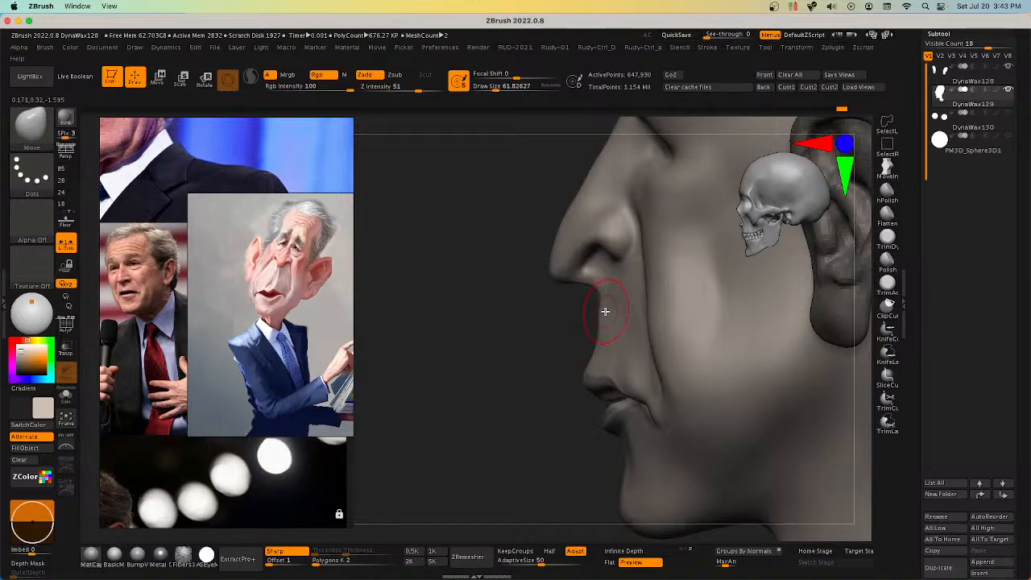
pyautogui.press(']')
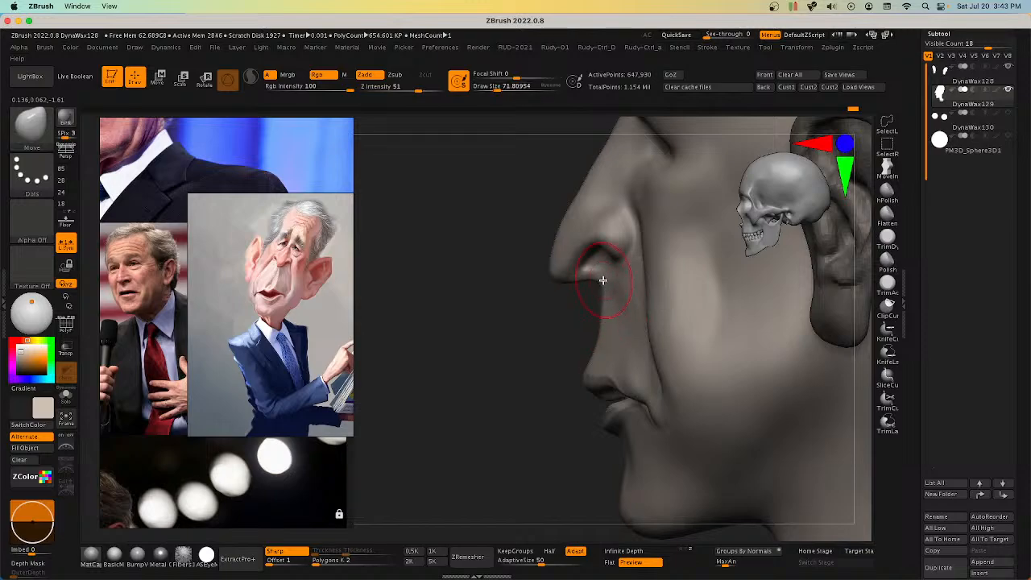
# Step: Reshape the base of the nose and nostrils with the Move brush, reducing the draw size to about 41
pyautogui.press('s')
pyautogui.moveTo(603, 281)
pyautogui.mouseDown(button='right')
pyautogui.moveTo(628, 258)
pyautogui.moveTo(644, 260)
pyautogui.mouseUp(button='right')
pyautogui.press('s')
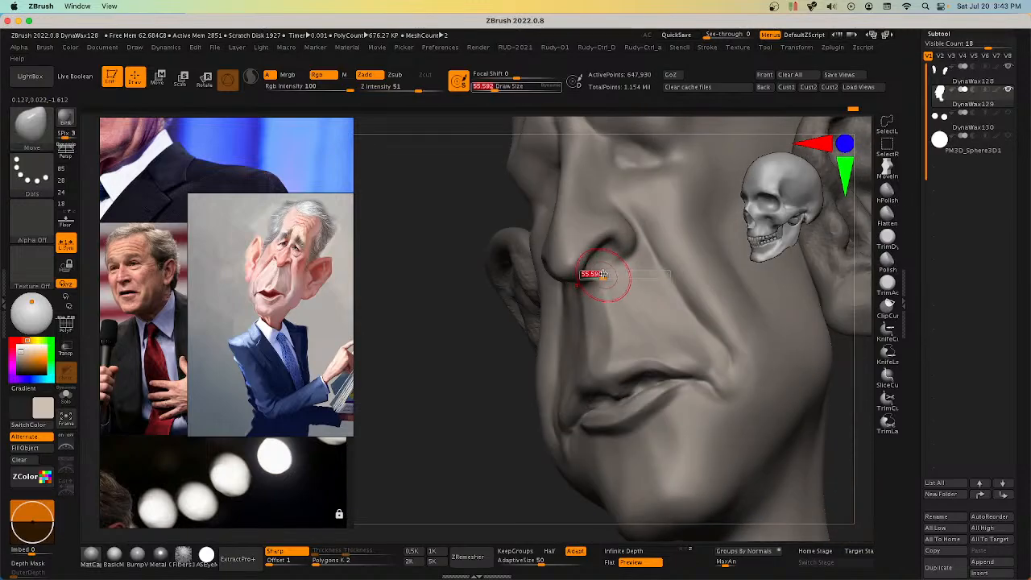
pyautogui.moveTo(602, 274); pyautogui.dragTo(601, 274)
pyautogui.moveTo(601, 275); pyautogui.dragTo(612, 208, button='right')
pyautogui.moveTo(586, 282)
pyautogui.mouseDown(button='right')
pyautogui.moveTo(612, 241)
pyautogui.moveTo(597, 279)
pyautogui.moveTo(617, 297)
pyautogui.moveTo(621, 270)
pyautogui.moveTo(607, 280)
pyautogui.mouseUp(button='right')
pyautogui.moveTo(603, 255); pyautogui.dragTo(611, 273, button='right')
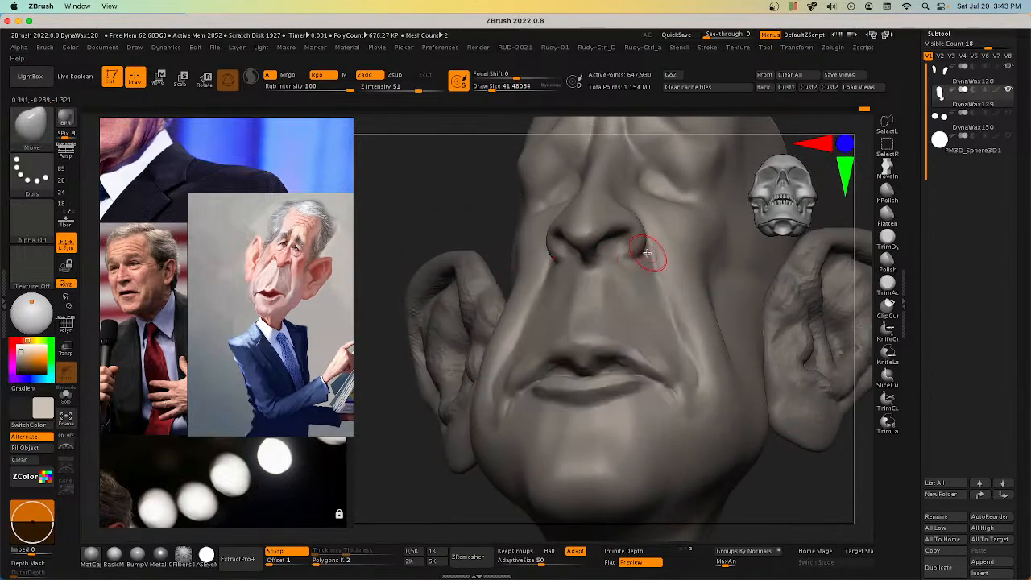
# Step: Build up the upper lip and philtrum area with the ClayBuildup brush at Z Intensity 1
pyautogui.press('b')
pyautogui.press('c')
pyautogui.press('b')
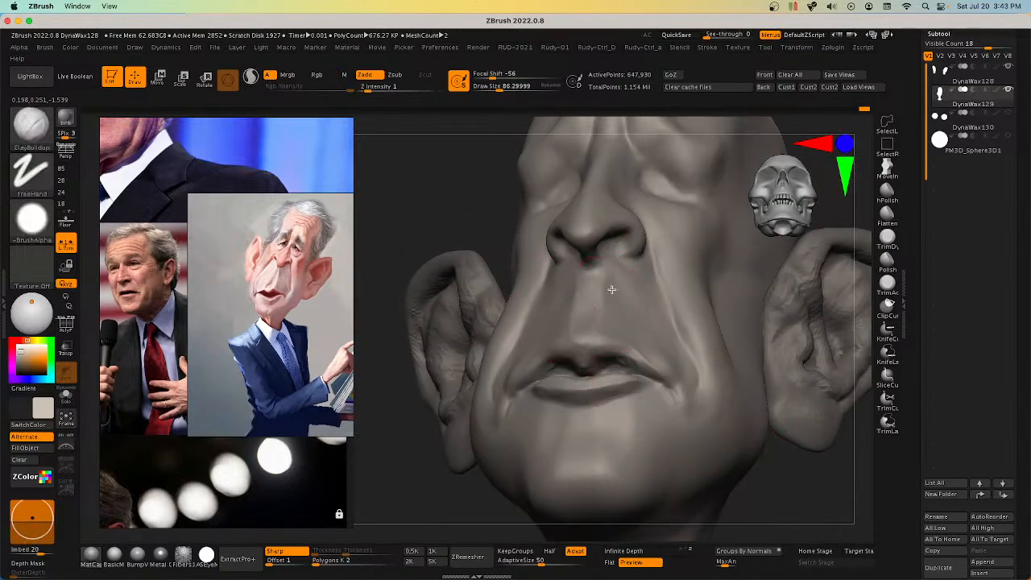
pyautogui.moveTo(630, 340); pyautogui.dragTo(616, 309, button='right')
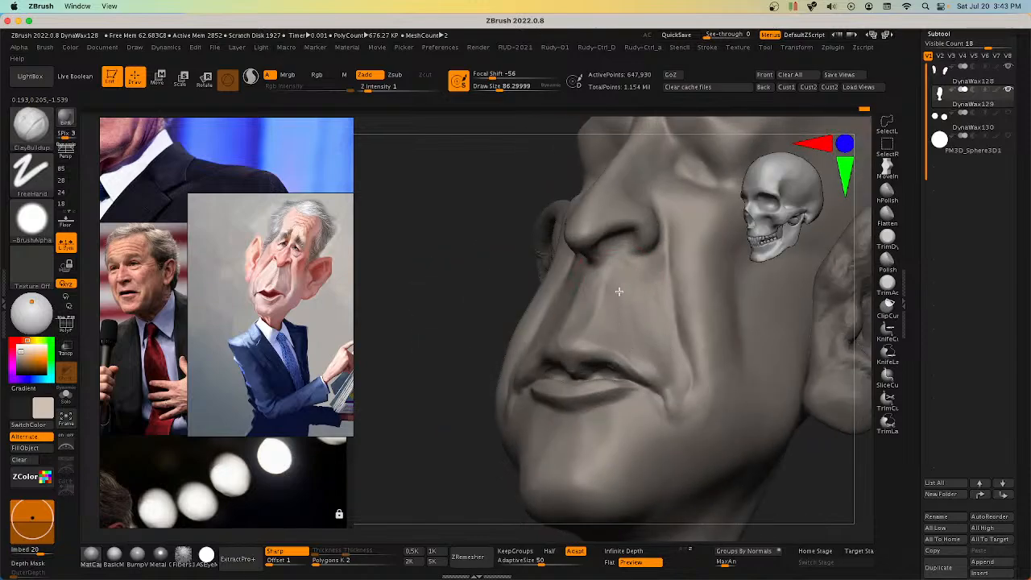
pyautogui.moveTo(619, 292); pyautogui.dragTo(566, 295, button='right')
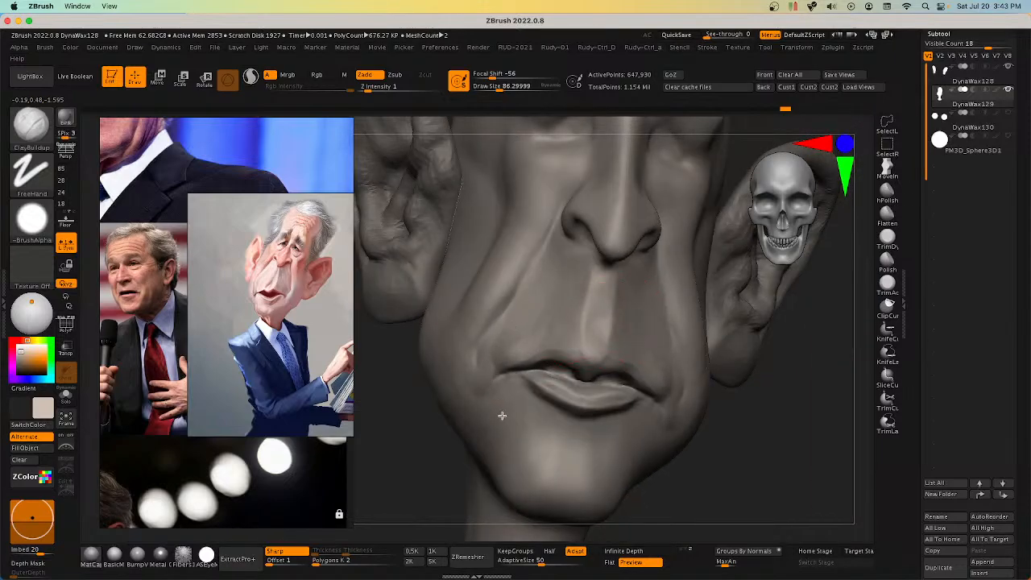
# Step: Add light volume below the mouth corner with ClayBuildup at draw size about 62
pyautogui.moveTo(594, 407)
pyautogui.mouseDown(button='right')
pyautogui.moveTo(645, 408)
pyautogui.moveTo(627, 421)
pyautogui.mouseUp(button='right')
pyautogui.press('s')
pyautogui.moveTo(636, 421)
pyautogui.mouseDown()
pyautogui.moveTo(626, 421)
pyautogui.moveTo(637, 416)
pyautogui.mouseUp()
pyautogui.press('s')
pyautogui.press('s')
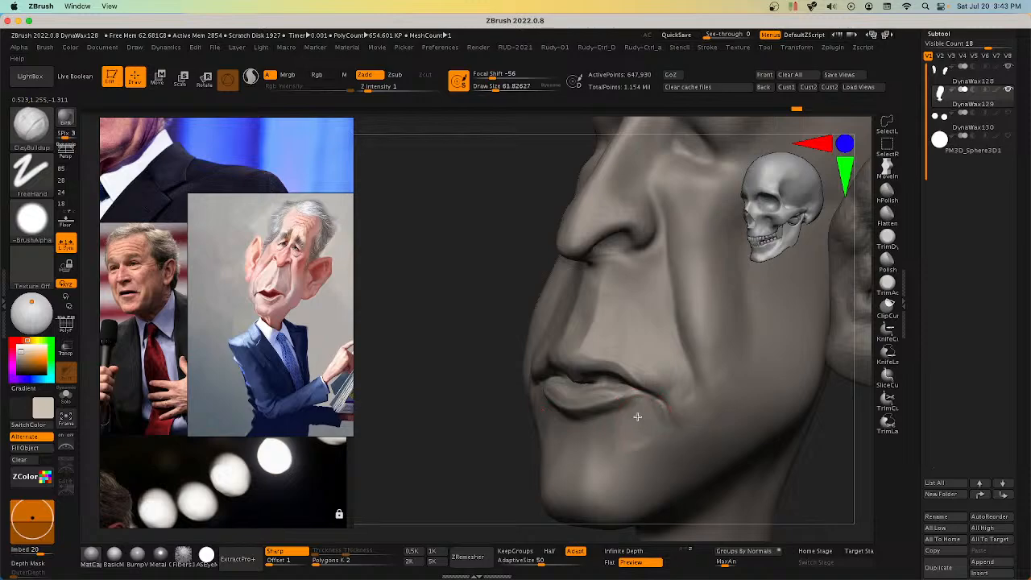
pyautogui.moveTo(624, 422)
pyautogui.mouseDown(button='right')
pyautogui.moveTo(622, 408)
pyautogui.moveTo(624, 449)
pyautogui.moveTo(727, 437)
pyautogui.moveTo(617, 451)
pyautogui.moveTo(593, 474)
pyautogui.moveTo(621, 433)
pyautogui.moveTo(636, 362)
pyautogui.moveTo(603, 403)
pyautogui.moveTo(604, 449)
pyautogui.moveTo(621, 435)
pyautogui.moveTo(629, 401)
pyautogui.moveTo(688, 451)
pyautogui.moveTo(695, 368)
pyautogui.moveTo(684, 398)
pyautogui.moveTo(693, 401)
pyautogui.mouseUp(button='right')
# Step: Refine the chin forms below the mouth corner with the RUDY-DamStandard_2 brush at Z Intensity 6
pyautogui.press('space')
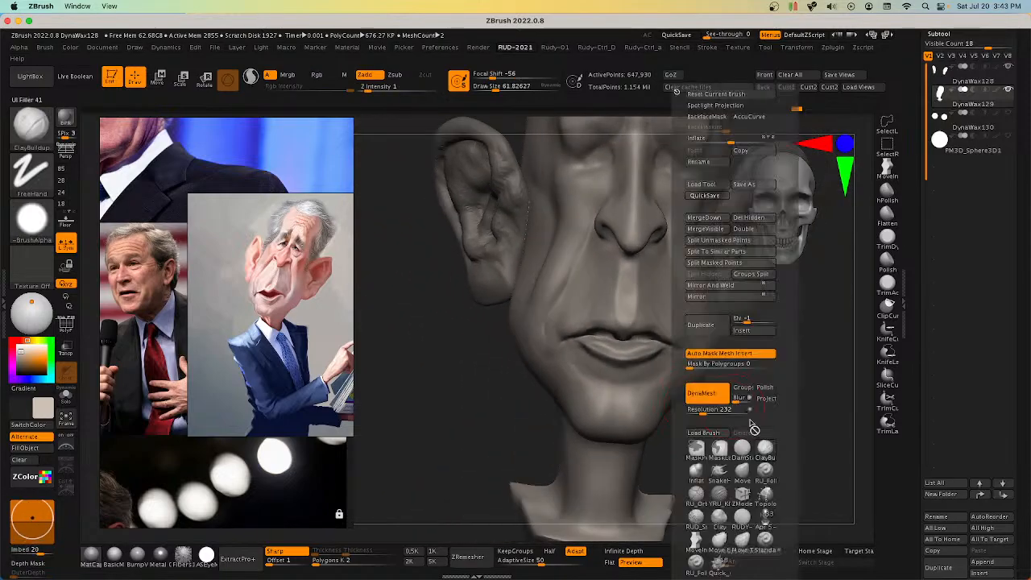
pyautogui.click(746, 525)
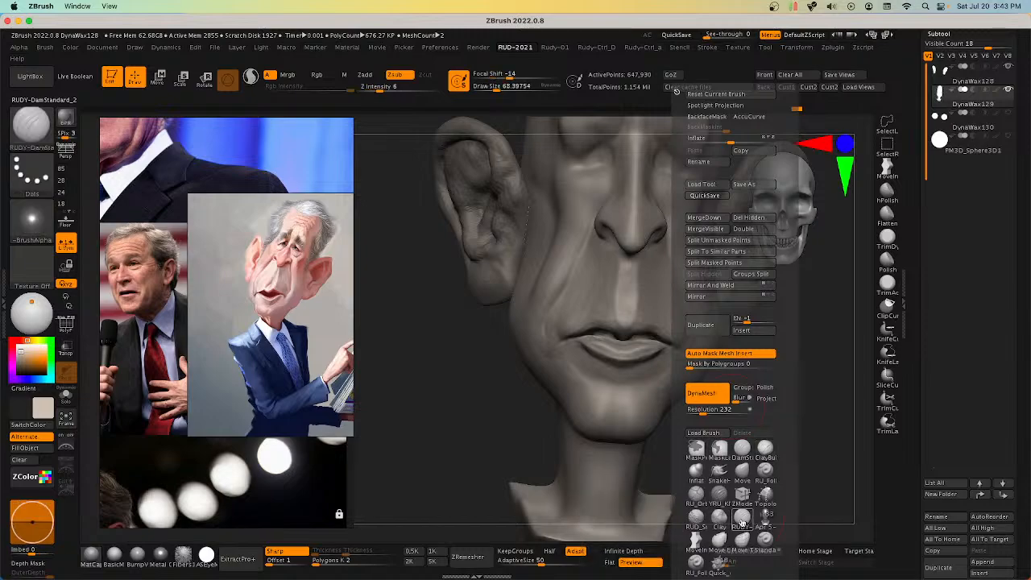
pyautogui.moveTo(663, 390)
pyautogui.keyDown('ctrl'); pyautogui.mouseDown(button='right')
pyautogui.moveTo(651, 358)
pyautogui.moveTo(654, 368)
pyautogui.mouseUp(button='right'); pyautogui.keyUp('ctrl')
pyautogui.press('s')
pyautogui.moveTo(648, 363); pyautogui.dragTo(656, 363)
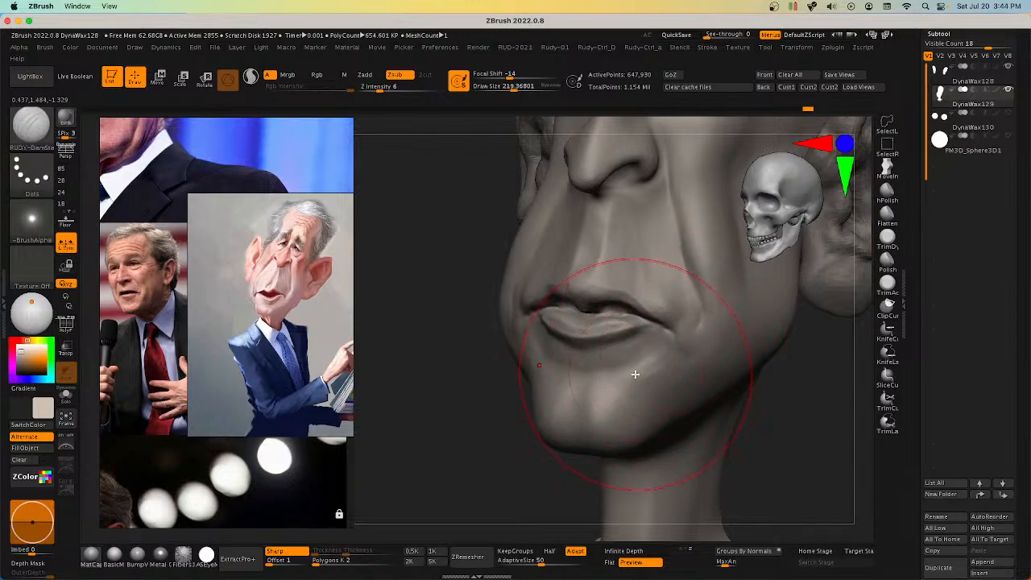
pyautogui.moveTo(635, 374)
pyautogui.mouseDown(button='right')
pyautogui.moveTo(646, 345)
pyautogui.moveTo(626, 359)
pyautogui.moveTo(709, 362)
pyautogui.moveTo(656, 299)
pyautogui.moveTo(718, 410)
pyautogui.moveTo(661, 363)
pyautogui.moveTo(709, 403)
pyautogui.moveTo(652, 384)
pyautogui.moveTo(690, 380)
pyautogui.moveTo(666, 373)
pyautogui.moveTo(755, 386)
pyautogui.mouseUp(button='right')
pyautogui.moveTo(674, 415); pyautogui.dragTo(637, 387, button='right')
# Step: Narrow the upper sides of the skull with the Move brush, redoing the first attempt at draw size about 133
pyautogui.click(765, 74)
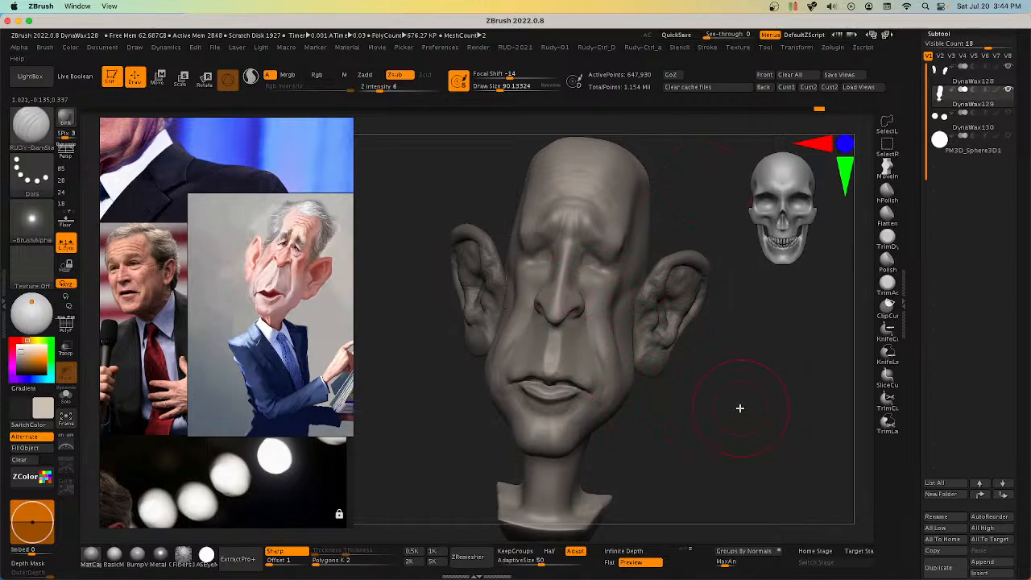
pyautogui.press('space')
pyautogui.click(806, 477)
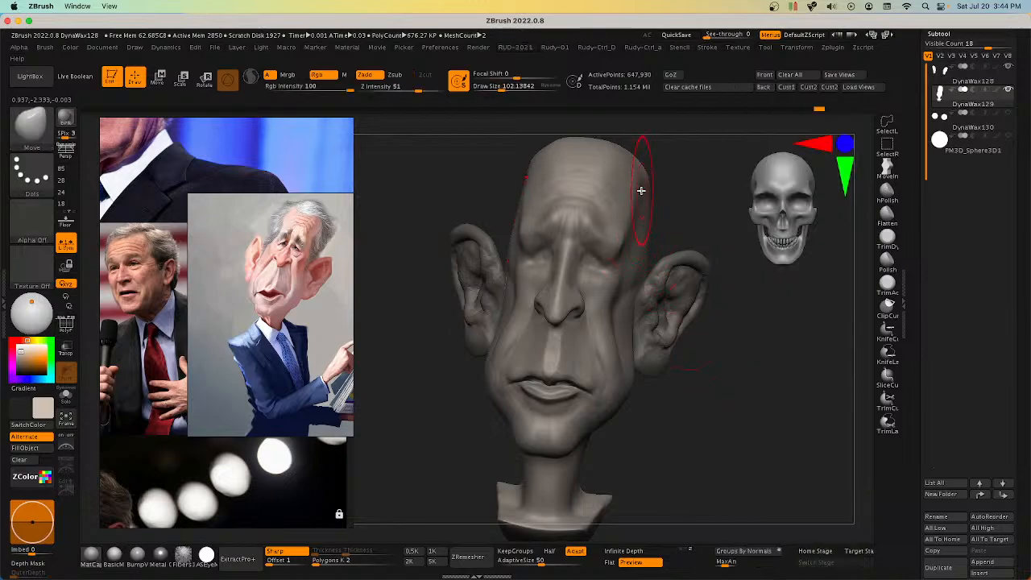
pyautogui.moveTo(641, 179)
pyautogui.mouseDown()
pyautogui.moveTo(645, 191)
pyautogui.moveTo(617, 160)
pyautogui.moveTo(642, 182)
pyautogui.mouseUp()
pyautogui.hotkey('ctrl', 'z')
pyautogui.press('s')
pyautogui.press('s')
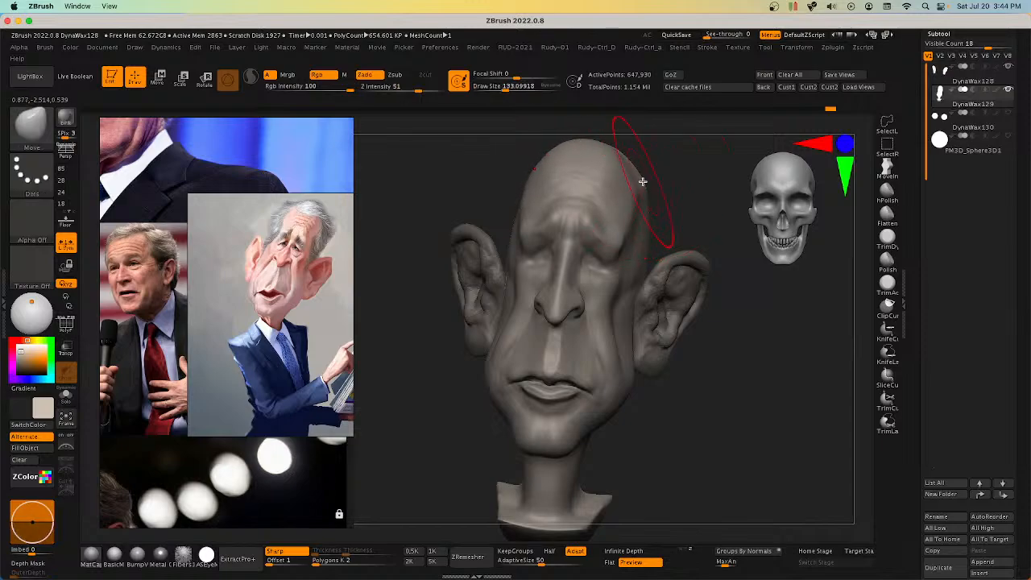
pyautogui.moveTo(655, 184)
pyautogui.mouseDown(button='right')
pyautogui.moveTo(641, 165)
pyautogui.moveTo(622, 182)
pyautogui.mouseUp(button='right')
pyautogui.press('s')
pyautogui.moveTo(620, 184); pyautogui.dragTo(616, 186)
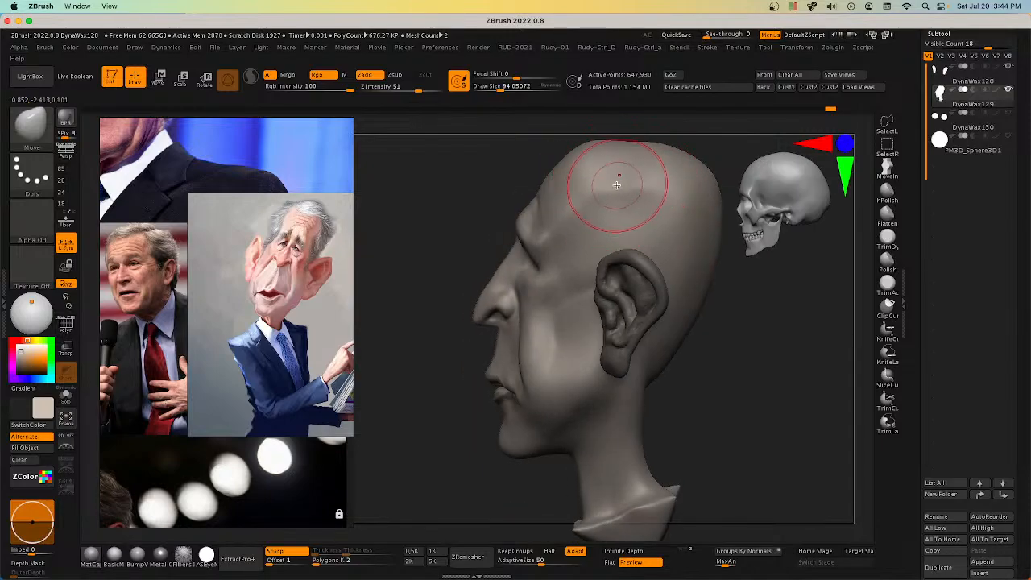
# Step: Adjust the temples and the sides of the head beside the ears with the Move brush at draw sizes about 75 to 98
pyautogui.moveTo(618, 189)
pyautogui.mouseDown(button='right')
pyautogui.moveTo(680, 209)
pyautogui.moveTo(637, 232)
pyautogui.moveTo(654, 261)
pyautogui.mouseUp(button='right')
pyautogui.press('s')
pyautogui.moveTo(636, 274); pyautogui.dragTo(632, 273)
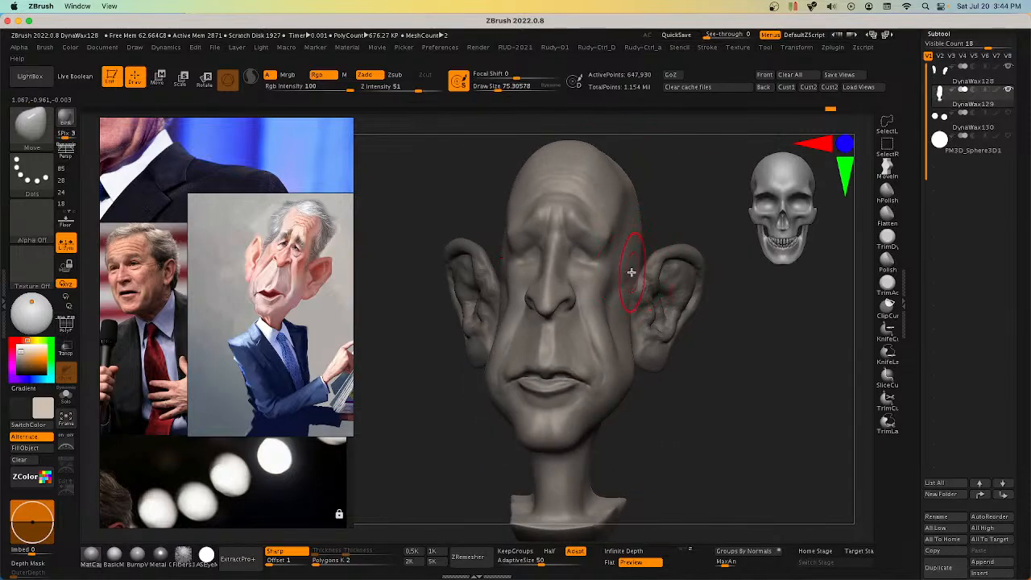
pyautogui.moveTo(630, 272)
pyautogui.mouseDown(button='right')
pyautogui.moveTo(644, 284)
pyautogui.moveTo(626, 223)
pyautogui.moveTo(636, 237)
pyautogui.moveTo(643, 229)
pyautogui.mouseUp(button='right')
pyautogui.press('s')
pyautogui.moveTo(502, 243); pyautogui.dragTo(506, 244)
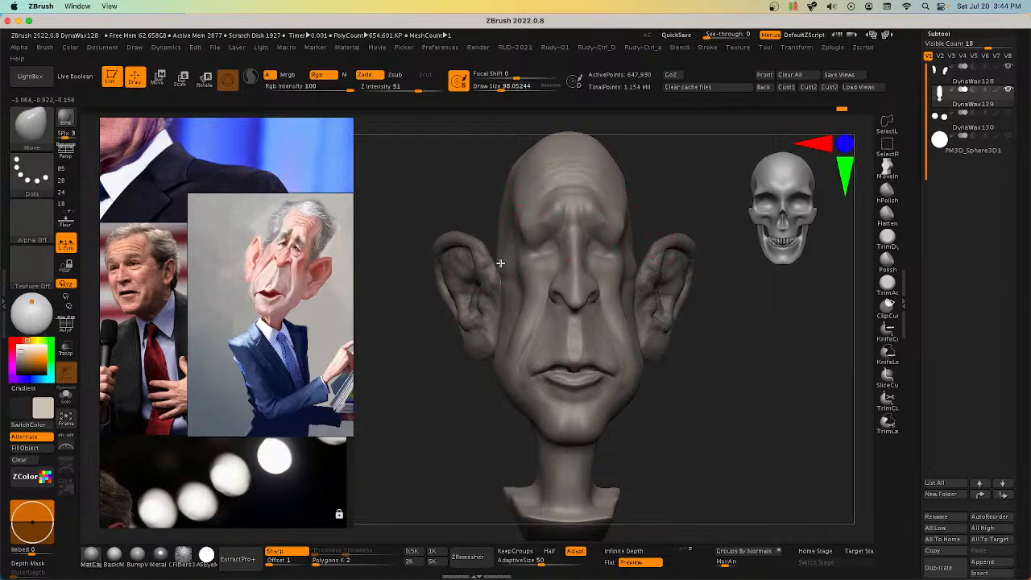
# Step: Refine the face silhouette and the back of the skull above the ear with the Move brush at draw sizes about 68 to 90
pyautogui.moveTo(501, 262)
pyautogui.mouseDown(button='right')
pyautogui.moveTo(656, 322)
pyautogui.moveTo(640, 287)
pyautogui.moveTo(612, 290)
pyautogui.moveTo(626, 249)
pyautogui.moveTo(684, 285)
pyautogui.moveTo(636, 300)
pyautogui.moveTo(648, 256)
pyautogui.moveTo(636, 295)
pyautogui.moveTo(714, 295)
pyautogui.moveTo(692, 344)
pyautogui.moveTo(585, 362)
pyautogui.mouseUp(button='right')
pyautogui.press('[')
pyautogui.press('[')
pyautogui.press('[')
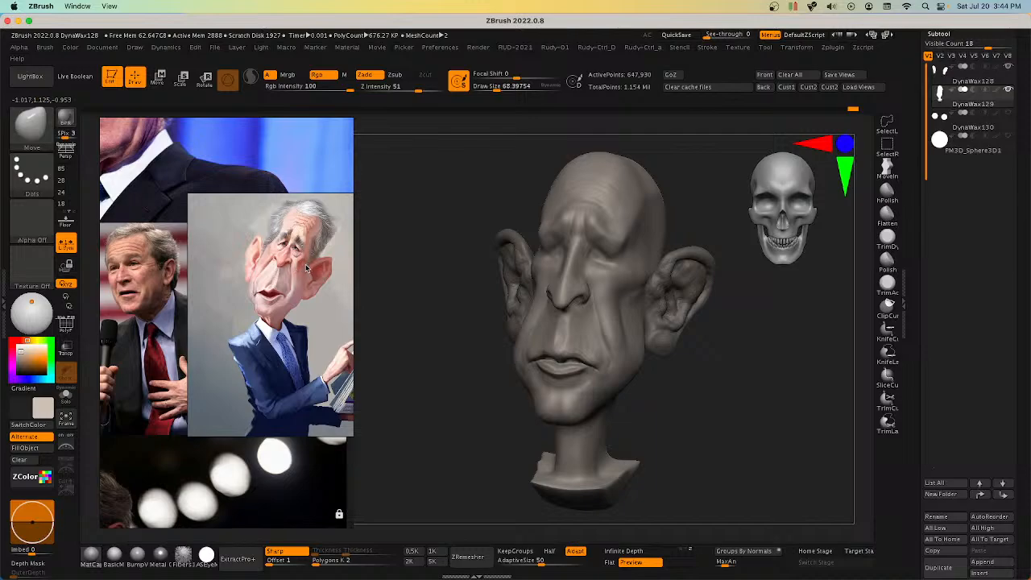
pyautogui.moveTo(407, 319); pyautogui.dragTo(667, 329, button='right')
pyautogui.moveTo(661, 242)
pyautogui.mouseDown(button='right')
pyautogui.moveTo(669, 233)
pyautogui.moveTo(681, 244)
pyautogui.moveTo(679, 219)
pyautogui.moveTo(693, 244)
pyautogui.moveTo(699, 223)
pyautogui.mouseUp(button='right')
pyautogui.moveTo(693, 225); pyautogui.dragTo(699, 232)
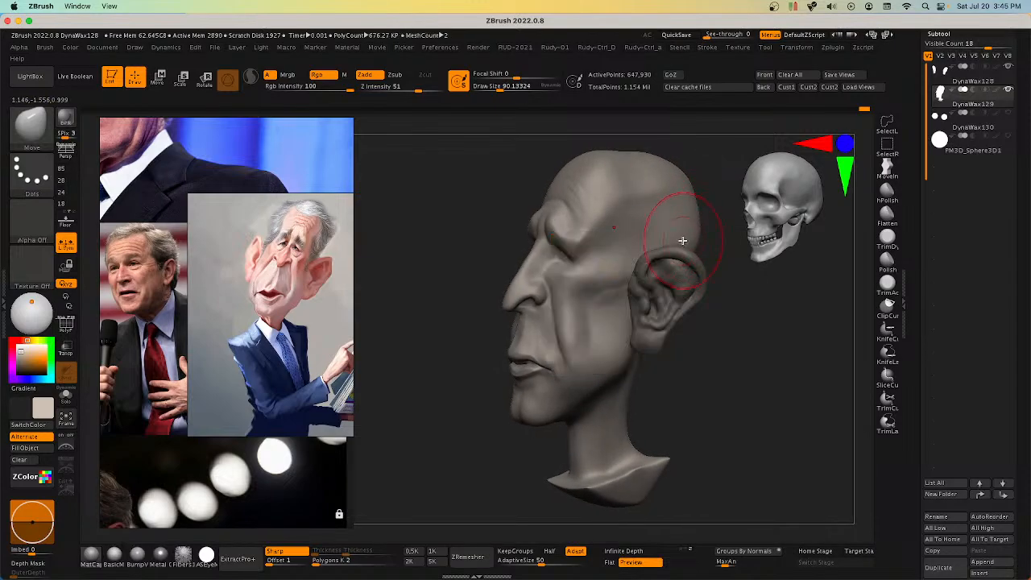
# Step: Reshape the side of the head around the ear with the Move brush at draw size about 102
pyautogui.moveTo(683, 241)
pyautogui.mouseDown(button='right')
pyautogui.moveTo(675, 249)
pyautogui.moveTo(690, 219)
pyautogui.moveTo(742, 313)
pyautogui.moveTo(717, 343)
pyautogui.moveTo(672, 268)
pyautogui.mouseUp(button='right')
pyautogui.press('s')
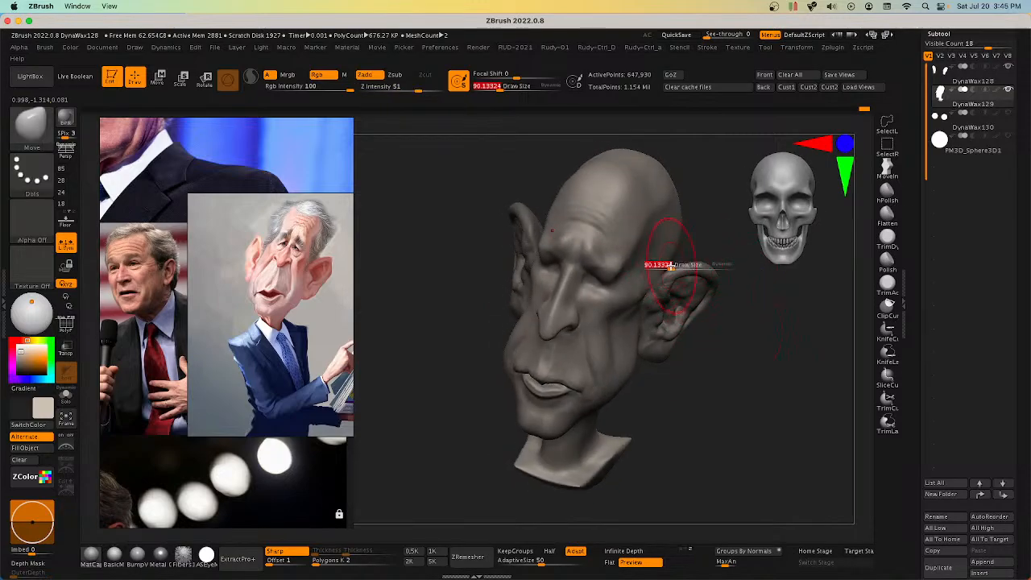
pyautogui.moveTo(669, 265); pyautogui.dragTo(675, 257)
pyautogui.press('s')
pyautogui.moveTo(675, 262)
pyautogui.mouseDown(button='right')
pyautogui.moveTo(666, 244)
pyautogui.moveTo(686, 283)
pyautogui.moveTo(703, 279)
pyautogui.moveTo(575, 325)
pyautogui.moveTo(617, 336)
pyautogui.moveTo(621, 325)
pyautogui.moveTo(709, 298)
pyautogui.moveTo(681, 323)
pyautogui.mouseUp(button='right')
pyautogui.press('shift')
pyautogui.rightClick(682, 380)
pyautogui.click(696, 345)
pyautogui.moveTo(706, 288); pyautogui.dragTo(672, 321, button='right')
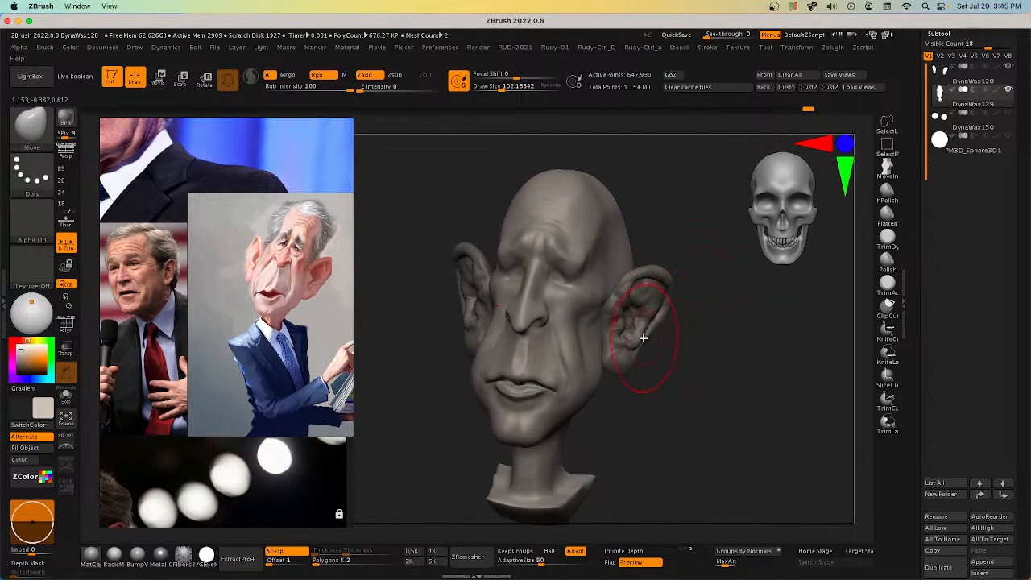
# Step: Activate the ears subtool and try to reshape the earlobe area with the Move brush at draw size about 83
pyautogui.keyDown('alt'); pyautogui.click(618, 360); pyautogui.keyUp('alt')
pyautogui.moveTo(637, 347); pyautogui.dragTo(668, 363, button='right')
pyautogui.moveTo(668, 362); pyautogui.dragTo(642, 361, button='right')
pyautogui.press('s')
pyautogui.moveTo(621, 369); pyautogui.dragTo(625, 370)
pyautogui.moveTo(624, 370)
pyautogui.mouseDown(button='right')
pyautogui.moveTo(636, 378)
pyautogui.moveTo(613, 359)
pyautogui.mouseUp(button='right')
pyautogui.rightClick(612, 359)
pyautogui.press('s')
pyautogui.moveTo(645, 359); pyautogui.dragTo(632, 367)
pyautogui.press('s')
pyautogui.press('s')
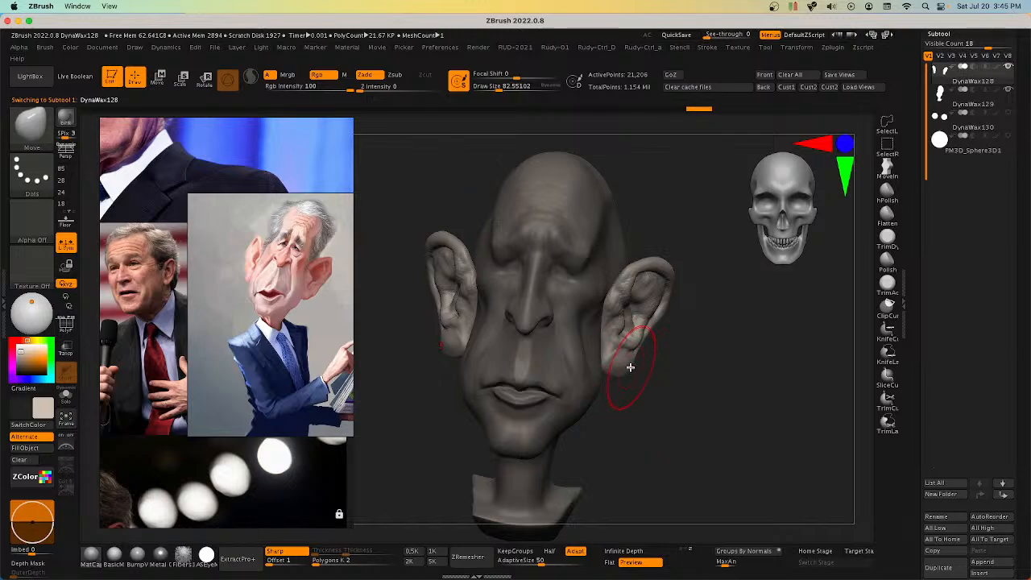
# Step: Reset the Move brush to its default settings and reshape the lower ear at draw sizes about 98 and 53
pyautogui.moveTo(630, 367)
pyautogui.mouseDown(button='right')
pyautogui.moveTo(621, 362)
pyautogui.moveTo(628, 368)
pyautogui.moveTo(615, 387)
pyautogui.moveTo(624, 357)
pyautogui.moveTo(707, 295)
pyautogui.mouseUp(button='right')
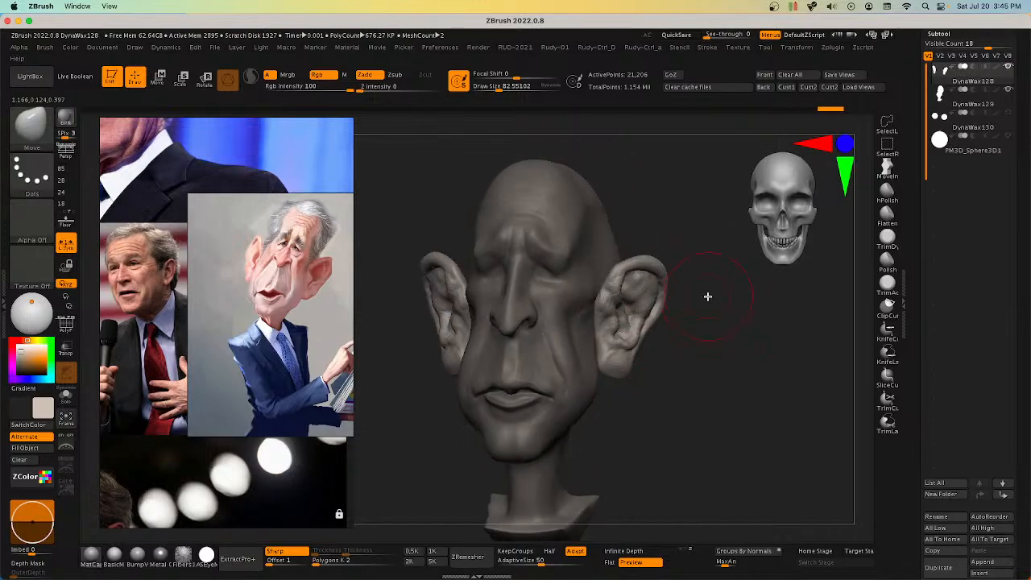
pyautogui.press('space')
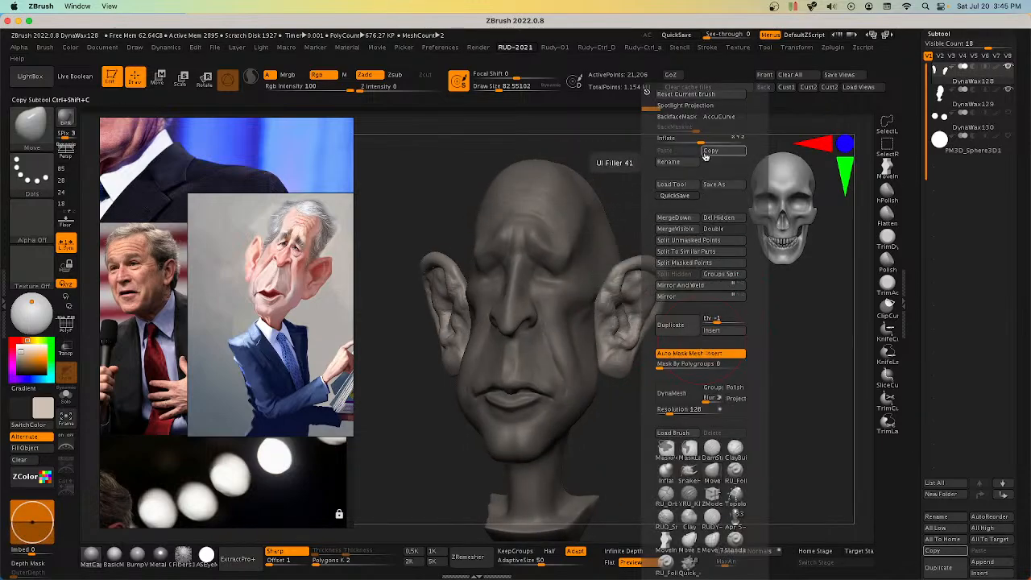
pyautogui.click(704, 106)
pyautogui.press(']')
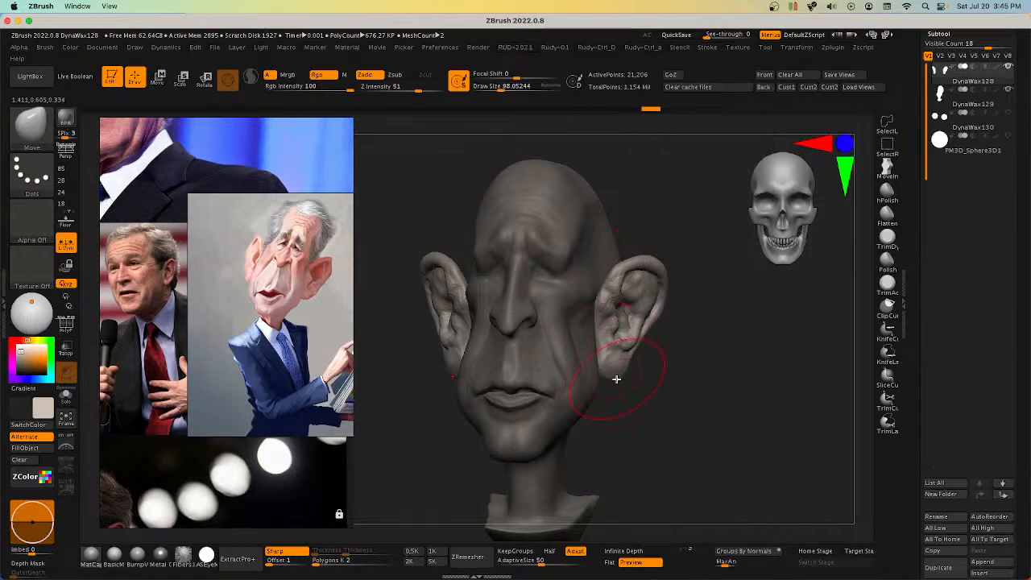
pyautogui.moveTo(616, 379)
pyautogui.mouseDown(button='right')
pyautogui.moveTo(623, 368)
pyautogui.moveTo(632, 374)
pyautogui.moveTo(619, 377)
pyautogui.moveTo(634, 375)
pyautogui.moveTo(605, 382)
pyautogui.moveTo(628, 365)
pyautogui.mouseUp(button='right')
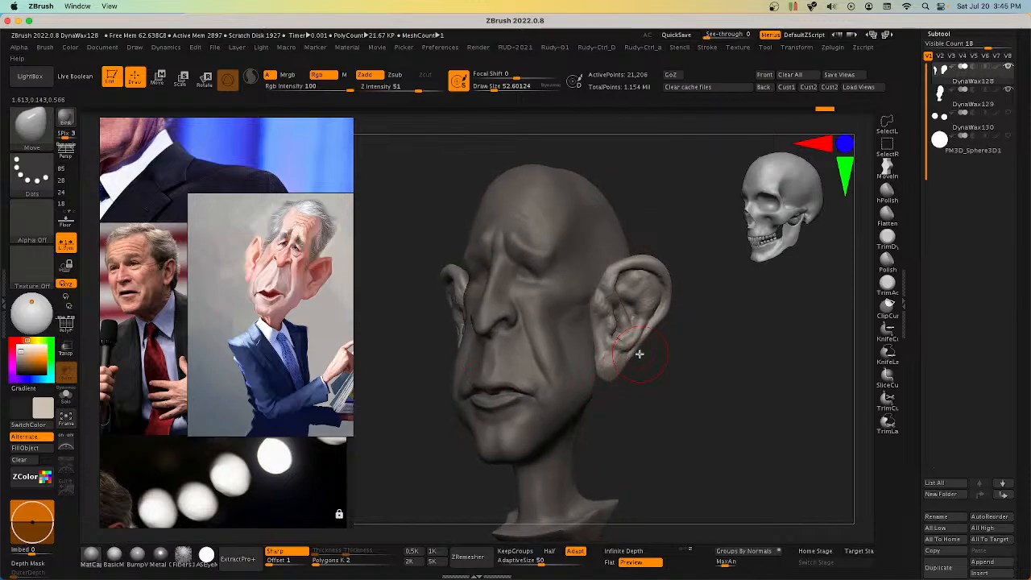
pyautogui.moveTo(642, 348); pyautogui.dragTo(649, 336)
pyautogui.press(']')
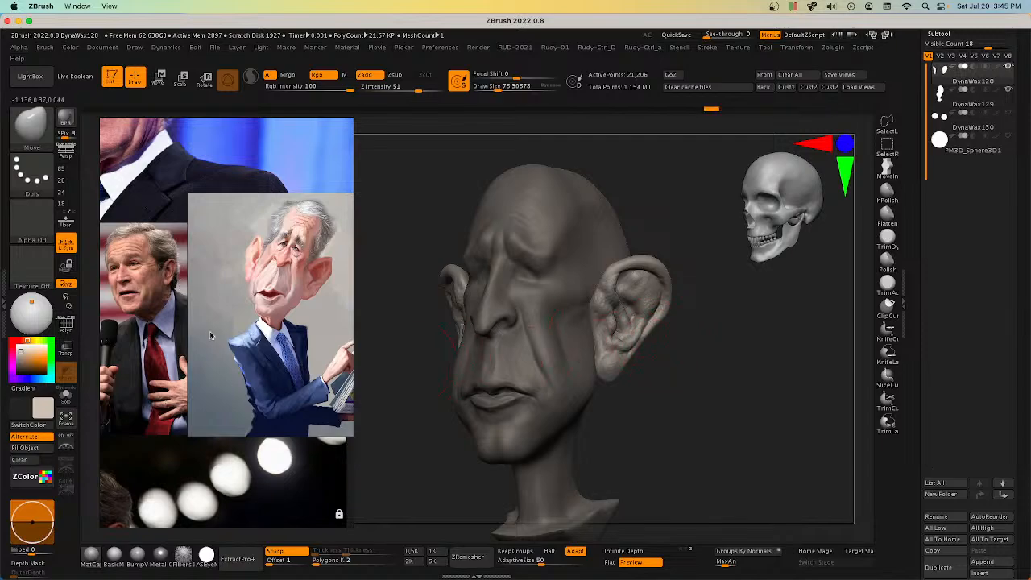
# Step: Flare the outer edge of the ears away from the head with the Move brush at draw sizes about 75 to 83
pyautogui.moveTo(657, 339); pyautogui.dragTo(651, 335, button='right')
pyautogui.moveTo(651, 332)
pyautogui.mouseDown()
pyautogui.moveTo(667, 297)
pyautogui.moveTo(659, 250)
pyautogui.mouseUp()
pyautogui.press(']')
pyautogui.moveTo(662, 250)
pyautogui.mouseDown(button='right')
pyautogui.moveTo(690, 253)
pyautogui.moveTo(652, 270)
pyautogui.moveTo(704, 260)
pyautogui.moveTo(709, 279)
pyautogui.mouseUp(button='right')
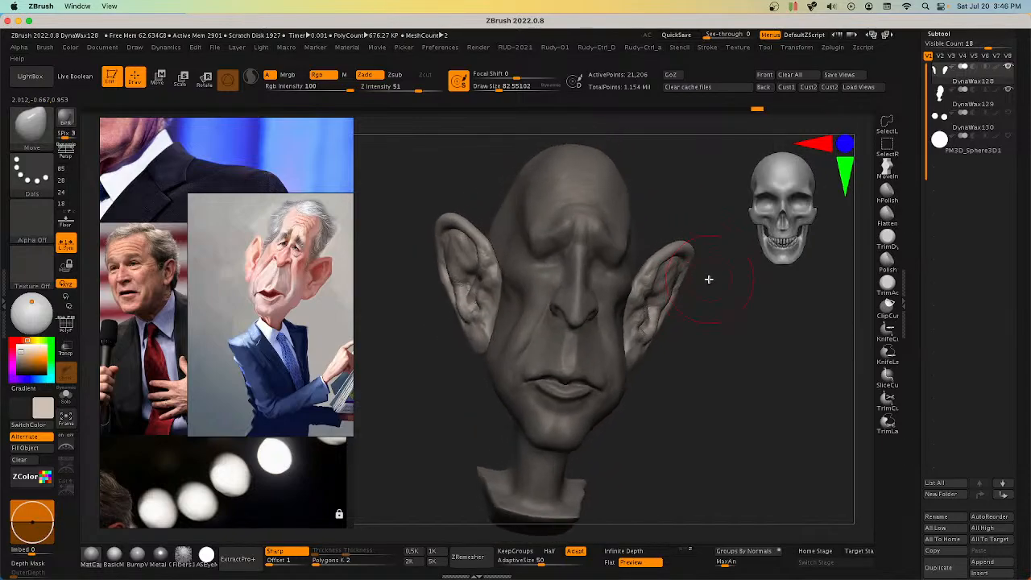
# Step: Reshape the upper rim of the ears from the front with the Move brush at draw sizes about 65 and 59
pyautogui.click(771, 78)
pyautogui.rightClick(701, 307)
pyautogui.press('s')
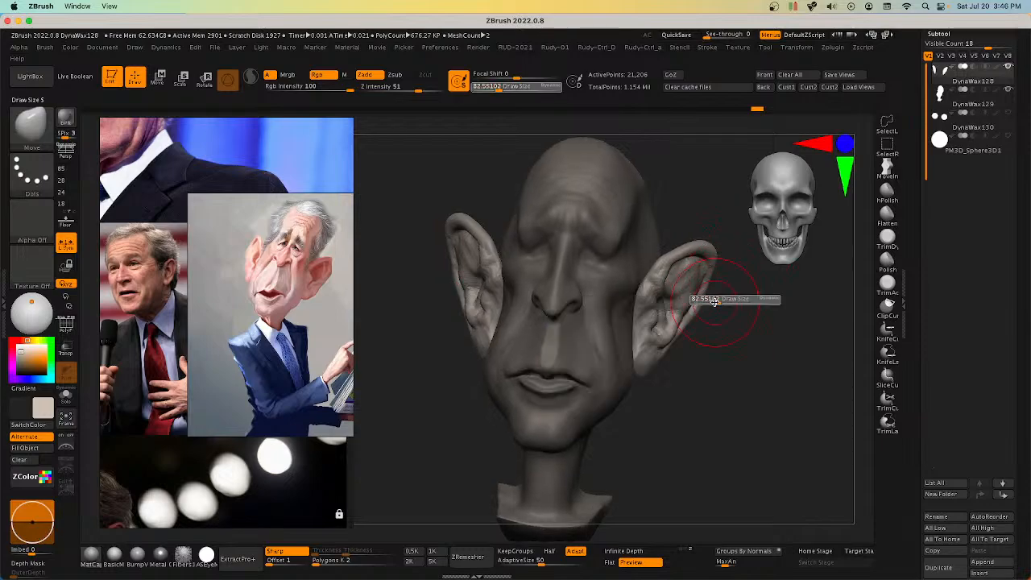
pyautogui.moveTo(715, 300); pyautogui.dragTo(707, 295)
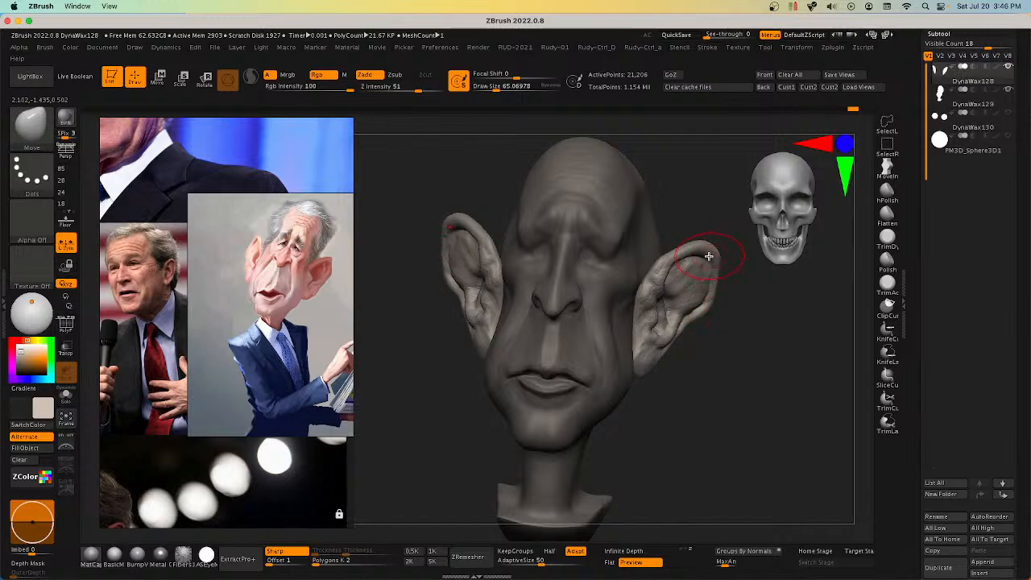
pyautogui.press('s')
pyautogui.moveTo(681, 265); pyautogui.dragTo(667, 251)
pyautogui.moveTo(666, 251)
pyautogui.mouseDown(button='right')
pyautogui.moveTo(686, 253)
pyautogui.moveTo(668, 253)
pyautogui.mouseUp(button='right')
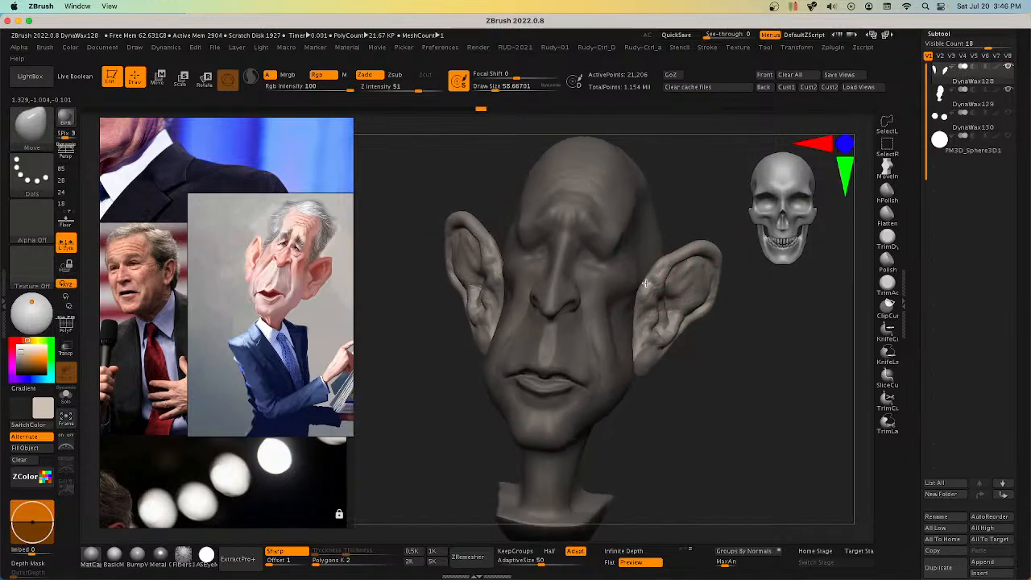
pyautogui.moveTo(648, 277); pyautogui.dragTo(675, 268)
# Step: Adjust the middle and front edge of the ears beside the face with the Move brush at draw size about 65
pyautogui.moveTo(685, 269)
pyautogui.mouseDown(button='right')
pyautogui.moveTo(646, 274)
pyautogui.moveTo(686, 255)
pyautogui.moveTo(698, 278)
pyautogui.moveTo(691, 327)
pyautogui.moveTo(658, 319)
pyautogui.moveTo(677, 300)
pyautogui.moveTo(648, 315)
pyautogui.mouseUp(button='right')
pyautogui.moveTo(674, 319); pyautogui.dragTo(664, 322)
pyautogui.rightClick(636, 334)
pyautogui.press('s')
pyautogui.moveTo(684, 313)
pyautogui.mouseDown(button='right')
pyautogui.moveTo(664, 319)
pyautogui.moveTo(667, 312)
pyautogui.moveTo(663, 330)
pyautogui.moveTo(637, 304)
pyautogui.moveTo(757, 313)
pyautogui.mouseUp(button='right')
pyautogui.click(664, 325)
# Step: Sculpt the front edge and inner folds of the ears with the ClayBuildup brush at draw size about 44
pyautogui.hotkey('ctrl', 'd')
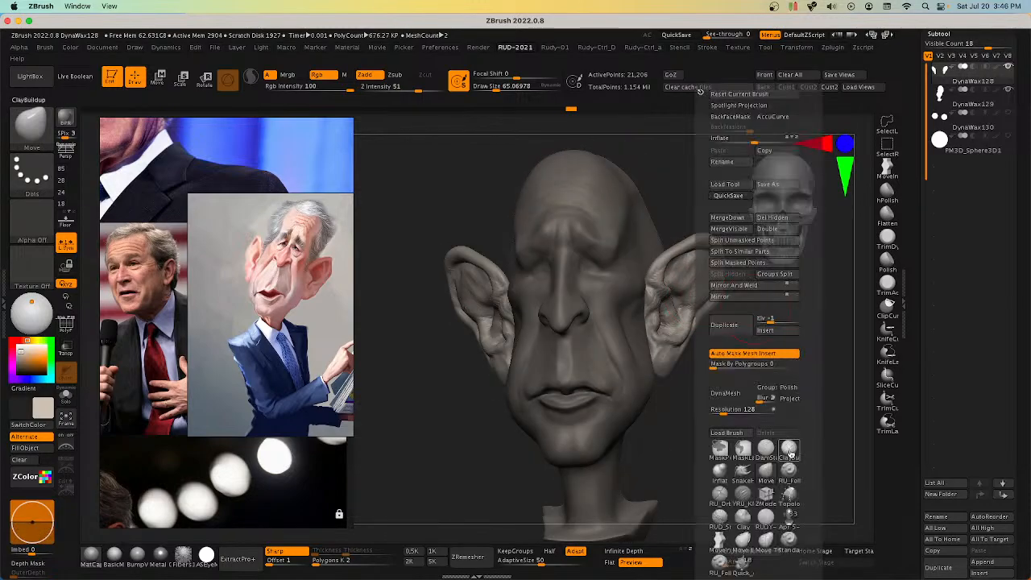
pyautogui.click(789, 450)
pyautogui.keyDown('ctrl'); pyautogui.moveTo(645, 336); pyautogui.dragTo(650, 310, button='right'); pyautogui.keyUp('ctrl')
pyautogui.moveTo(650, 310); pyautogui.dragTo(658, 285, button='right')
pyautogui.press('s')
pyautogui.moveTo(657, 285); pyautogui.dragTo(661, 278)
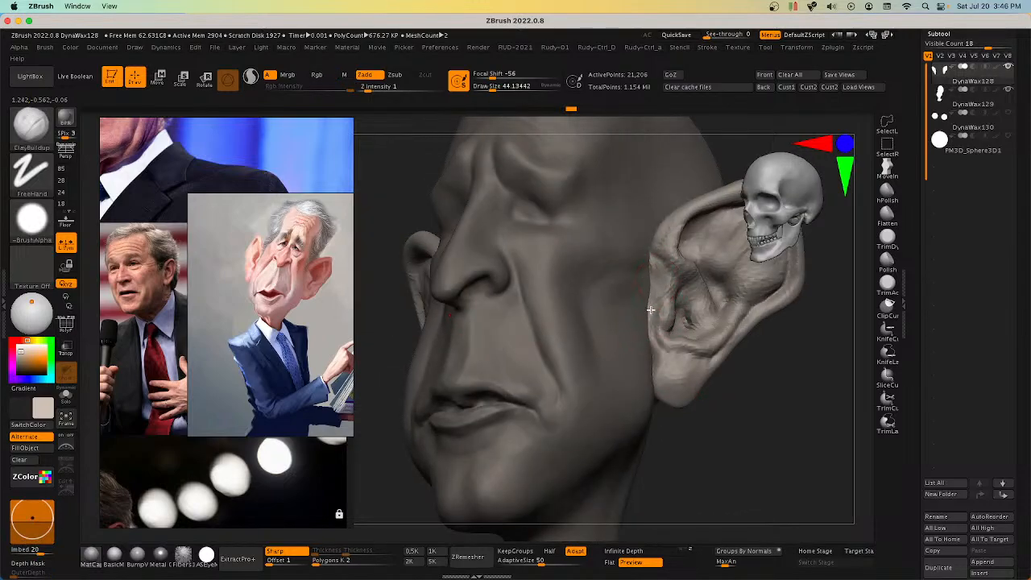
pyautogui.moveTo(666, 303); pyautogui.dragTo(655, 263, button='right')
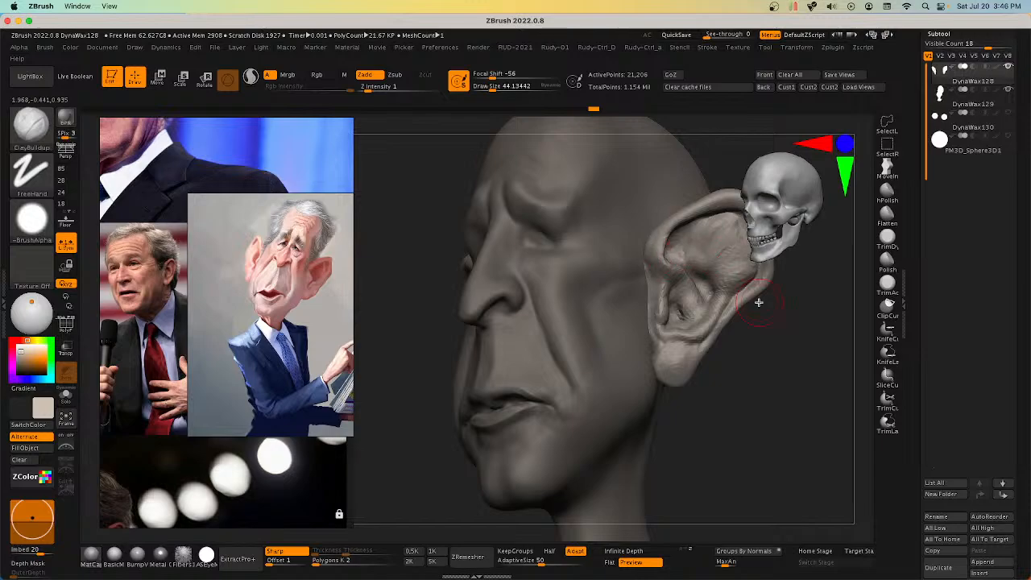
pyautogui.moveTo(760, 299)
pyautogui.mouseDown(button='right')
pyautogui.moveTo(779, 356)
pyautogui.moveTo(741, 373)
pyautogui.moveTo(723, 352)
pyautogui.moveTo(728, 386)
pyautogui.mouseUp(button='right')
# Step: Remesh the ears with DynaMesh at resolution 368
pyautogui.press('space')
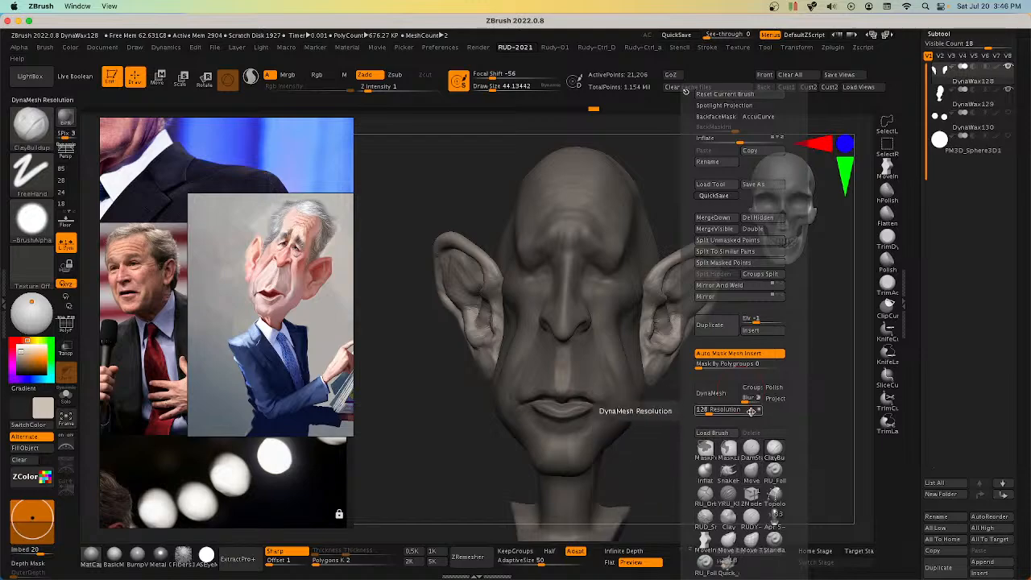
pyautogui.moveTo(750, 399); pyautogui.dragTo(742, 399)
pyautogui.click(709, 411)
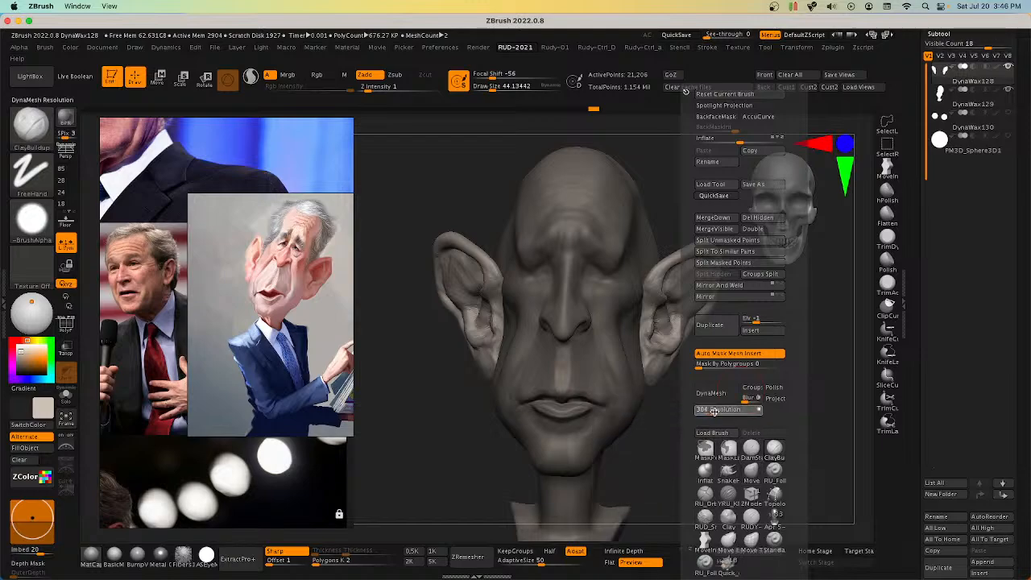
pyautogui.press('Return')
pyautogui.click(712, 396)
pyautogui.moveTo(705, 407); pyautogui.dragTo(703, 377, button='right')
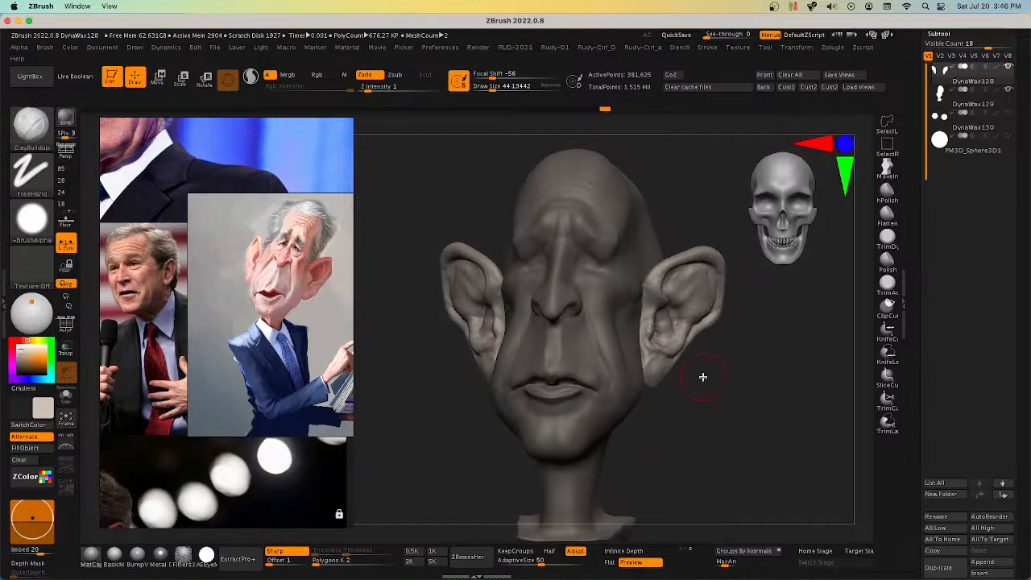
# Step: Smooth the remeshed ear surfaces with the smoothing brush at draw size about 44
pyautogui.press('shift')
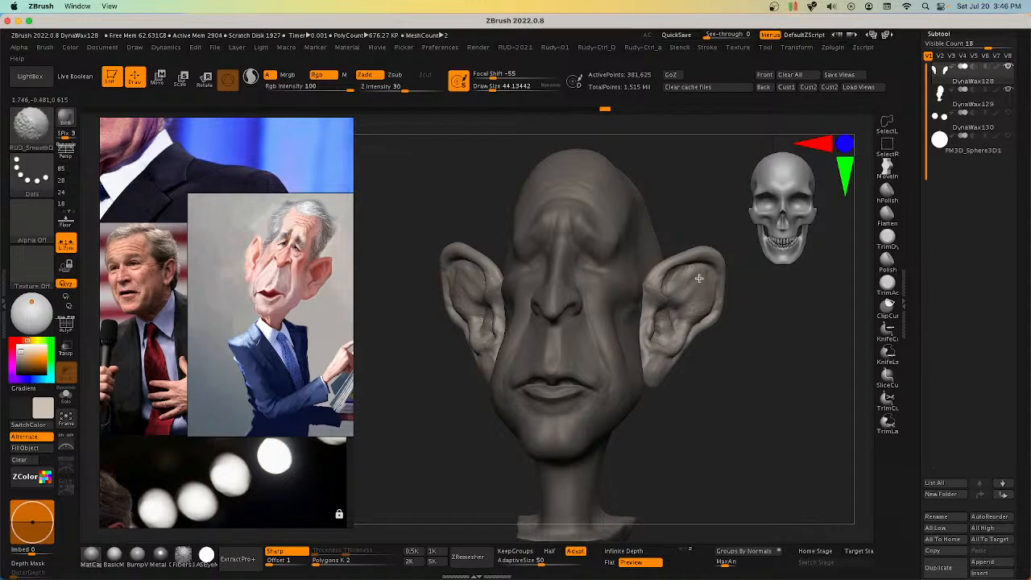
pyautogui.moveTo(652, 349)
pyautogui.mouseDown(button='right')
pyautogui.moveTo(717, 384)
pyautogui.moveTo(698, 370)
pyautogui.moveTo(734, 368)
pyautogui.moveTo(699, 402)
pyautogui.moveTo(717, 422)
pyautogui.moveTo(749, 350)
pyautogui.moveTo(741, 395)
pyautogui.moveTo(717, 353)
pyautogui.moveTo(712, 367)
pyautogui.moveTo(704, 358)
pyautogui.moveTo(712, 373)
pyautogui.moveTo(706, 356)
pyautogui.mouseUp(button='right')
pyautogui.rightClick(717, 353)
pyautogui.click(718, 353)
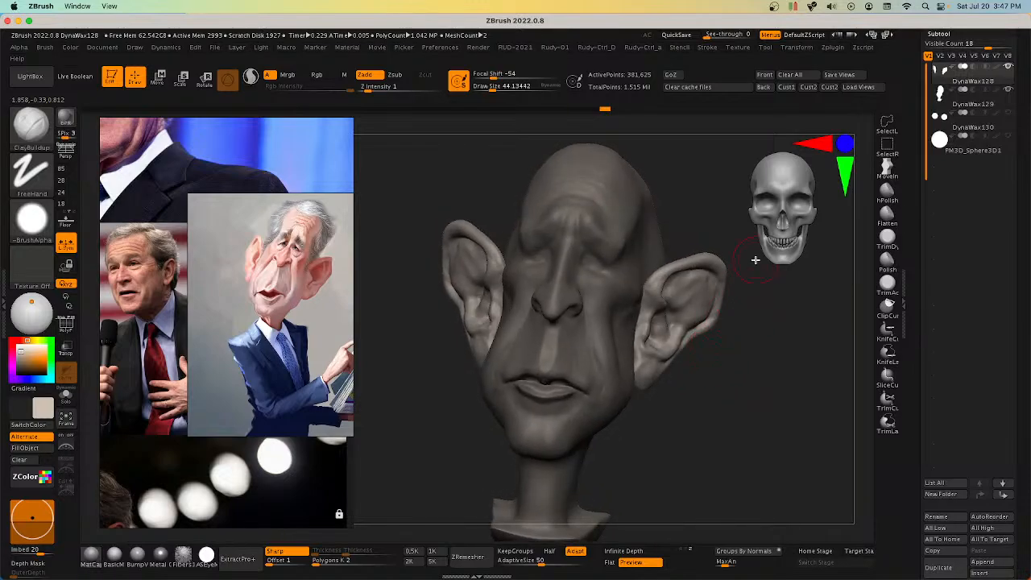
pyautogui.click(767, 78)
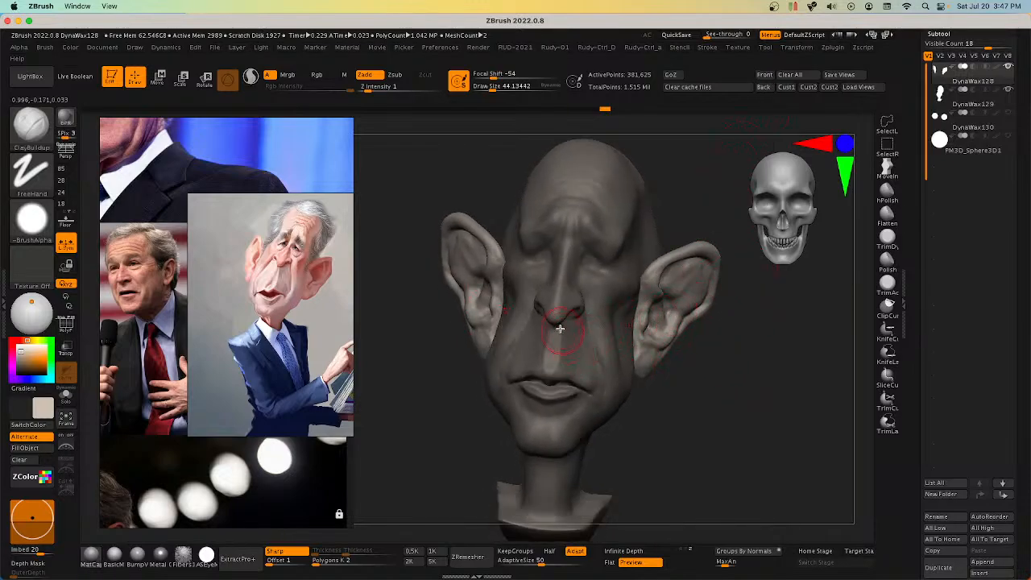
# Step: Define the upper inner ear beneath the rim with the ClayBuildup brush at draw sizes about 34 and 29
pyautogui.press('[')
pyautogui.press('space')
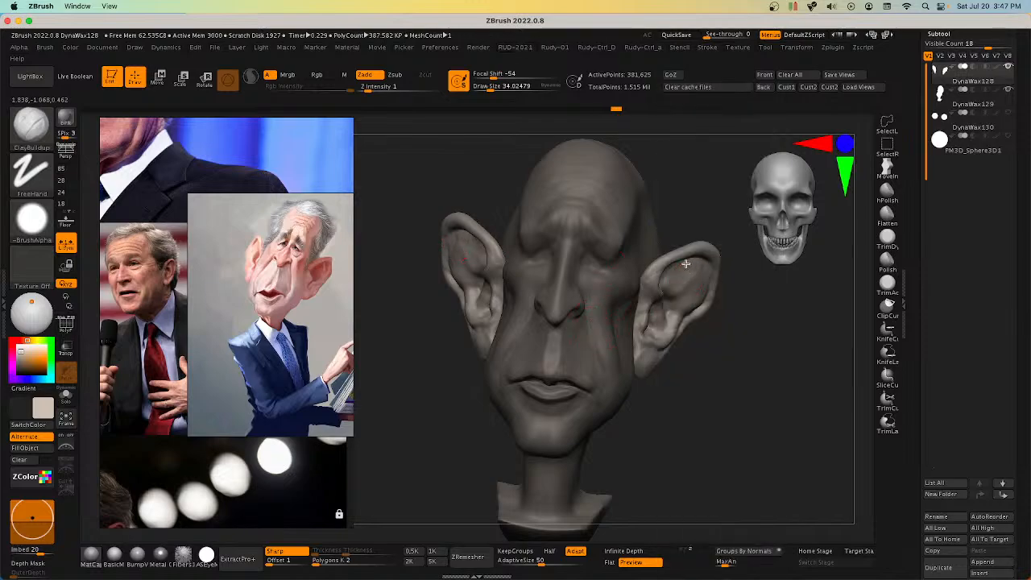
pyautogui.moveTo(679, 286); pyautogui.dragTo(694, 253, button='right')
pyautogui.press('s')
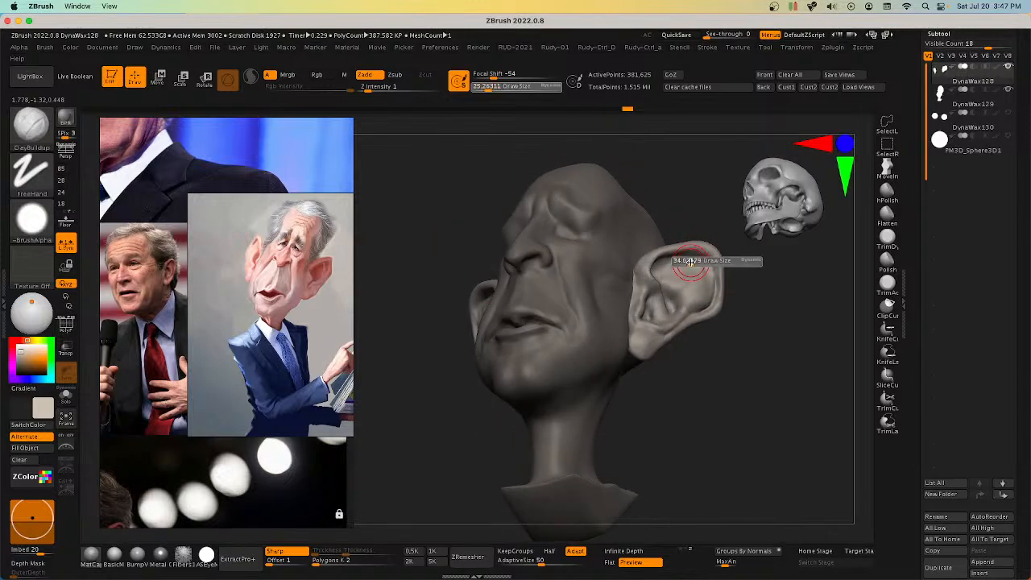
pyautogui.moveTo(688, 262); pyautogui.dragTo(692, 262)
pyautogui.moveTo(709, 259); pyautogui.dragTo(673, 262)
pyautogui.moveTo(672, 263)
pyautogui.mouseDown(button='right')
pyautogui.moveTo(649, 269)
pyautogui.moveTo(659, 248)
pyautogui.moveTo(654, 272)
pyautogui.moveTo(631, 271)
pyautogui.moveTo(671, 326)
pyautogui.moveTo(658, 272)
pyautogui.moveTo(658, 292)
pyautogui.mouseUp(button='right')
# Step: Thicken the rim and folds of the ears with the Inflat brush at draw size about 39
pyautogui.press('ctrl')
pyautogui.press('b')
pyautogui.press('i')
pyautogui.press('n')
pyautogui.moveTo(588, 424)
pyautogui.mouseDown(button='right')
pyautogui.moveTo(566, 257)
pyautogui.moveTo(633, 242)
pyautogui.moveTo(573, 252)
pyautogui.moveTo(587, 257)
pyautogui.mouseUp(button='right')
# Step: Undo the last ear stroke, then smooth the front folds of the ear and refresh its DynaMesh
pyautogui.press('shift')
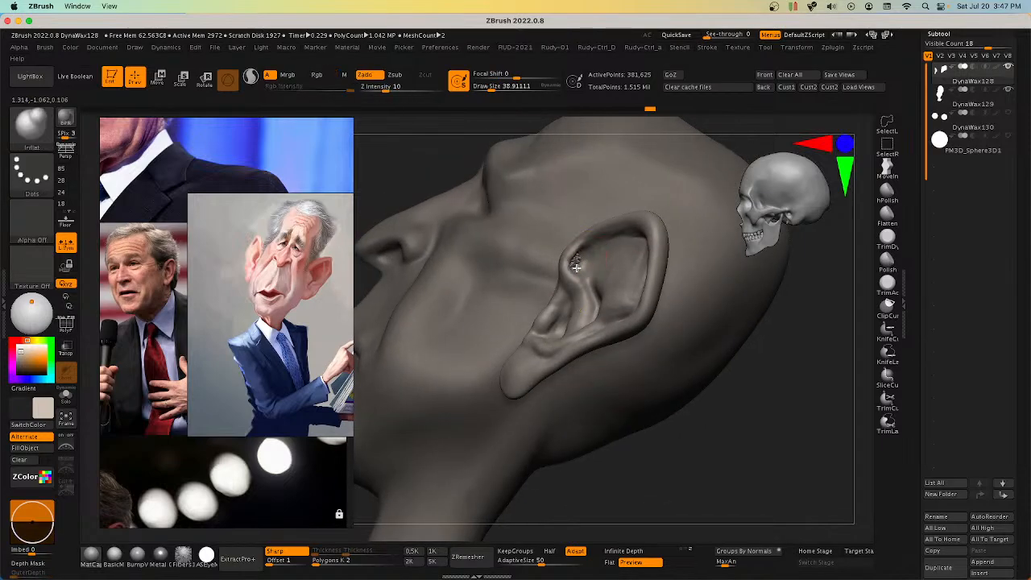
pyautogui.hotkey('ctrl', 'z')
pyautogui.moveTo(703, 389); pyautogui.dragTo(772, 379, button='right')
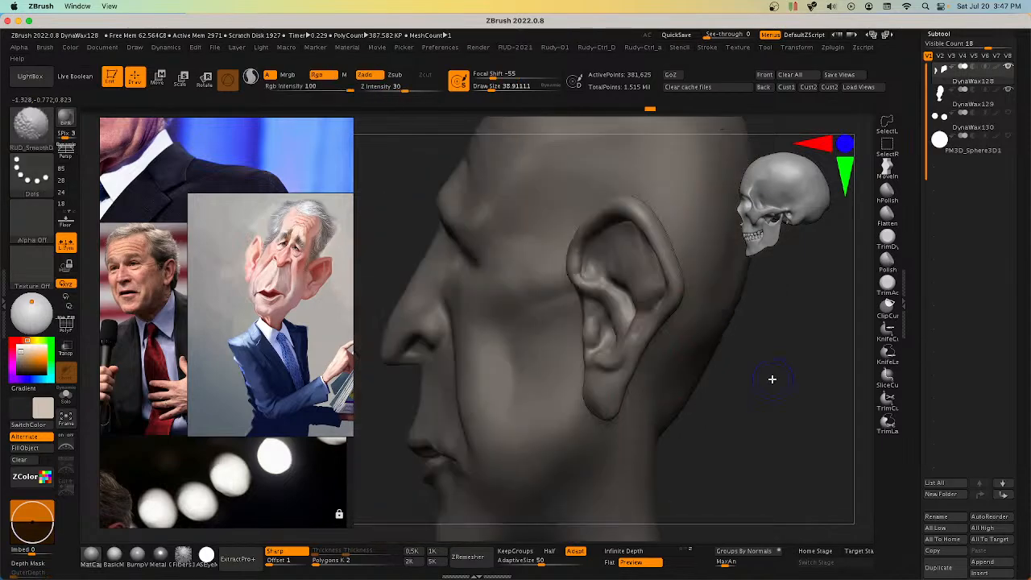
pyautogui.press('shift')
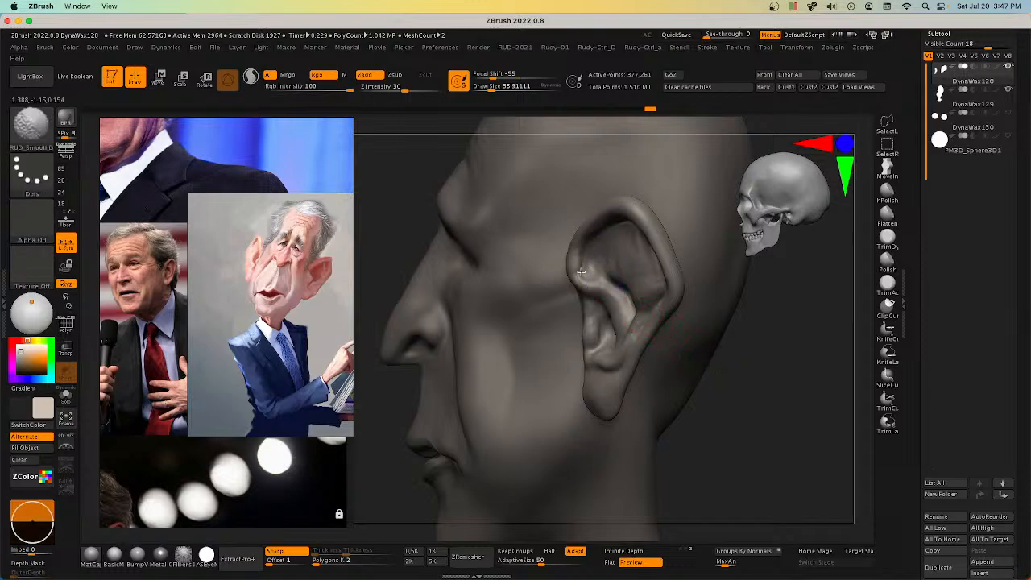
pyautogui.moveTo(581, 272)
pyautogui.mouseDown(button='right')
pyautogui.moveTo(609, 231)
pyautogui.moveTo(722, 274)
pyautogui.moveTo(713, 275)
pyautogui.moveTo(691, 354)
pyautogui.moveTo(750, 322)
pyautogui.moveTo(705, 306)
pyautogui.moveTo(733, 350)
pyautogui.moveTo(728, 338)
pyautogui.moveTo(742, 325)
pyautogui.mouseUp(button='right')
# Step: Reshape the front edge of the ear beside the cheek with the Move brush at draw sizes about 68 and 94
pyautogui.press('space')
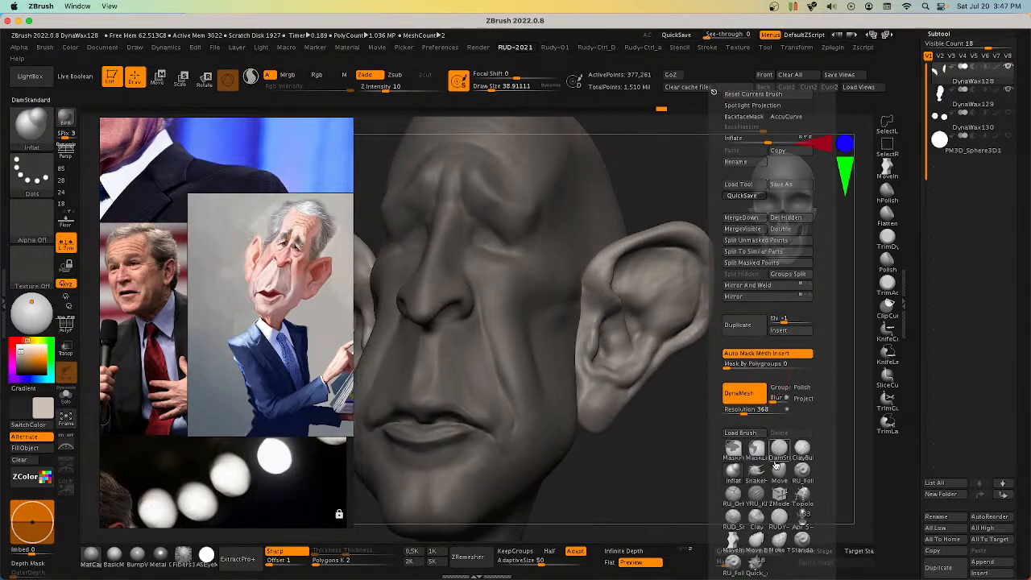
pyautogui.click(775, 466)
pyautogui.moveTo(775, 466); pyautogui.dragTo(602, 359, button='right')
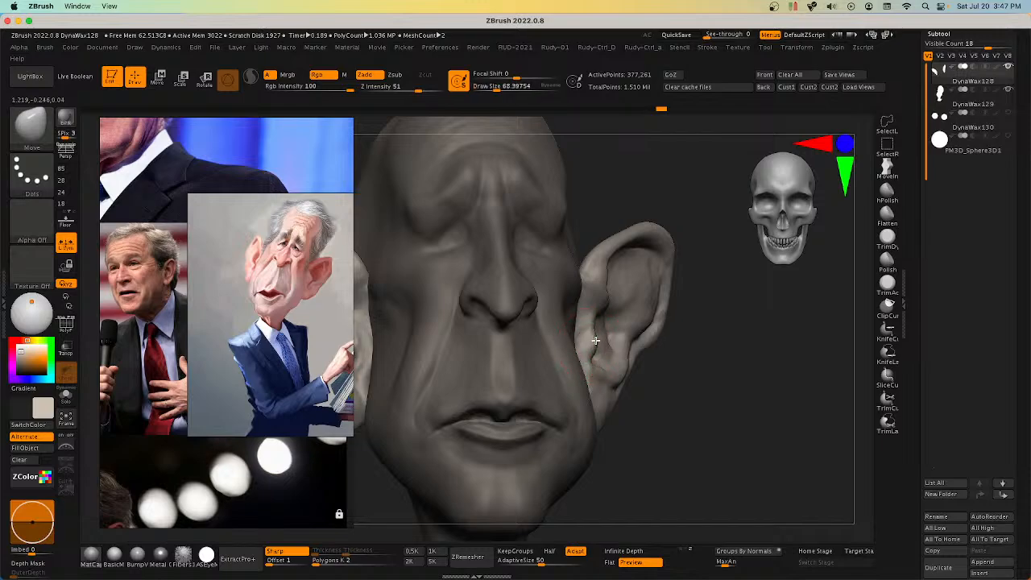
pyautogui.moveTo(592, 343)
pyautogui.mouseDown(button='right')
pyautogui.moveTo(556, 340)
pyautogui.moveTo(592, 332)
pyautogui.moveTo(562, 341)
pyautogui.moveTo(590, 344)
pyautogui.moveTo(589, 303)
pyautogui.moveTo(598, 299)
pyautogui.mouseUp(button='right')
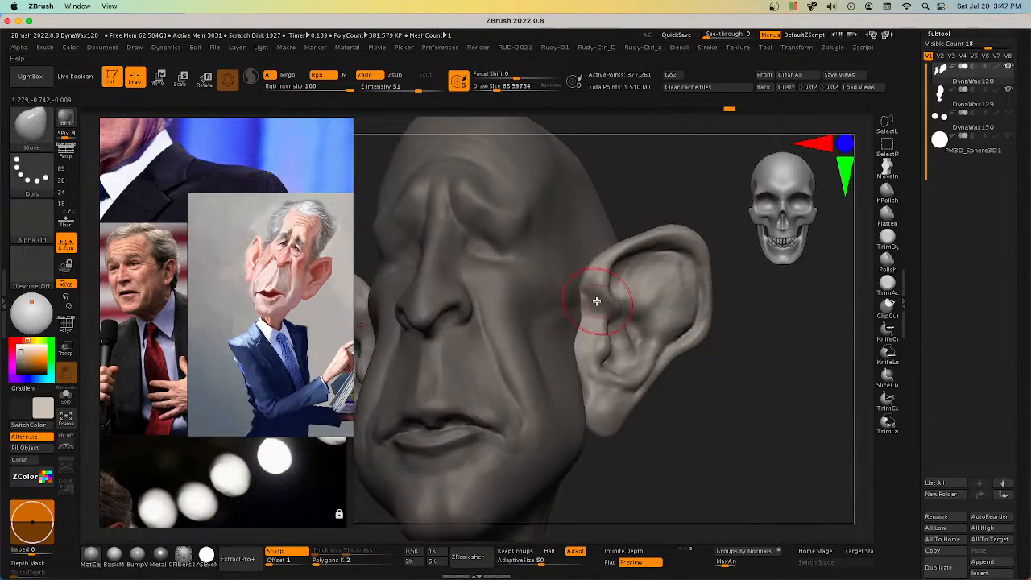
pyautogui.moveTo(598, 299); pyautogui.dragTo(592, 303)
pyautogui.moveTo(593, 304); pyautogui.dragTo(604, 298, button='right')
pyautogui.press('s')
pyautogui.moveTo(603, 298); pyautogui.dragTo(605, 298)
pyautogui.moveTo(602, 299); pyautogui.dragTo(593, 300)
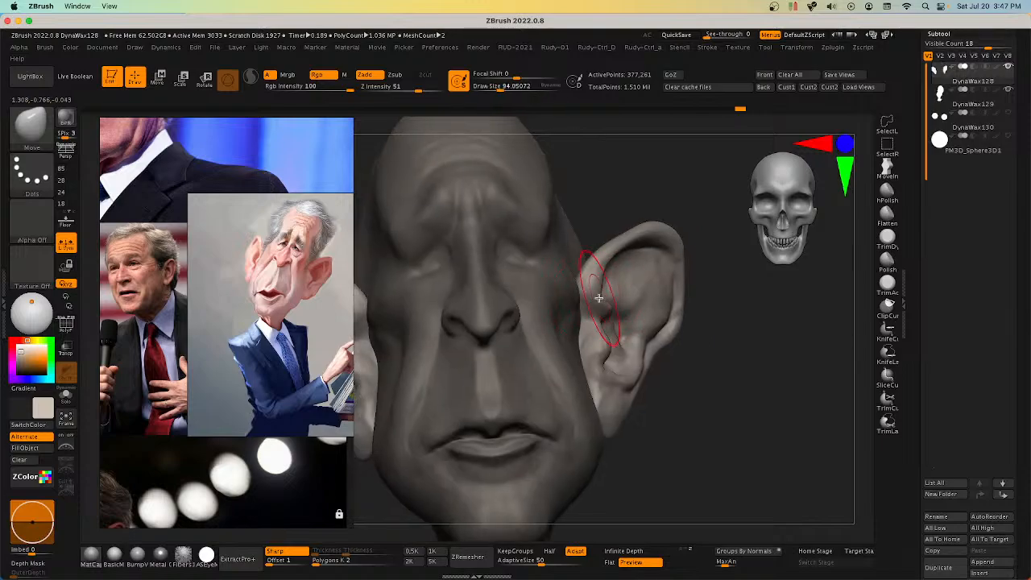
# Step: Reshape the back of the ear and its attachment to the head with the Move brush at draw sizes about 75 to 102
pyautogui.moveTo(599, 298)
pyautogui.mouseDown(button='right')
pyautogui.moveTo(669, 338)
pyautogui.moveTo(650, 322)
pyautogui.moveTo(711, 378)
pyautogui.moveTo(701, 341)
pyautogui.moveTo(651, 333)
pyautogui.moveTo(702, 334)
pyautogui.moveTo(689, 316)
pyautogui.moveTo(711, 297)
pyautogui.moveTo(698, 306)
pyautogui.moveTo(726, 316)
pyautogui.moveTo(698, 314)
pyautogui.mouseUp(button='right')
pyautogui.press('s')
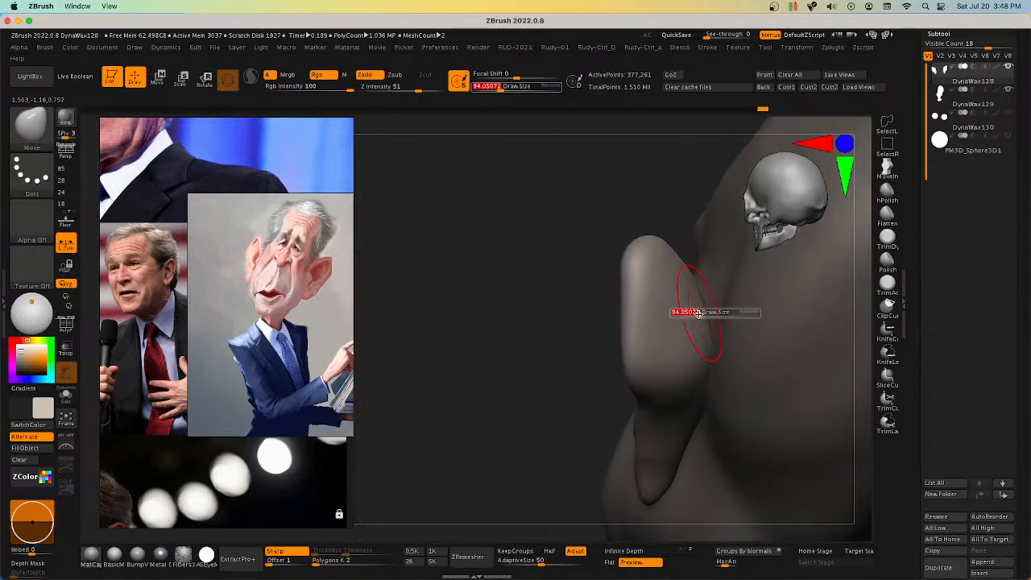
pyautogui.moveTo(698, 314); pyautogui.dragTo(701, 314)
pyautogui.moveTo(680, 301)
pyautogui.mouseDown(button='right')
pyautogui.moveTo(686, 272)
pyautogui.moveTo(668, 294)
pyautogui.moveTo(678, 305)
pyautogui.moveTo(681, 279)
pyautogui.moveTo(672, 279)
pyautogui.moveTo(667, 317)
pyautogui.moveTo(693, 341)
pyautogui.moveTo(690, 373)
pyautogui.moveTo(669, 342)
pyautogui.mouseUp(button='right')
pyautogui.moveTo(673, 291)
pyautogui.mouseDown(button='right')
pyautogui.moveTo(682, 403)
pyautogui.moveTo(660, 396)
pyautogui.mouseUp(button='right')
pyautogui.moveTo(651, 363); pyautogui.dragTo(642, 347)
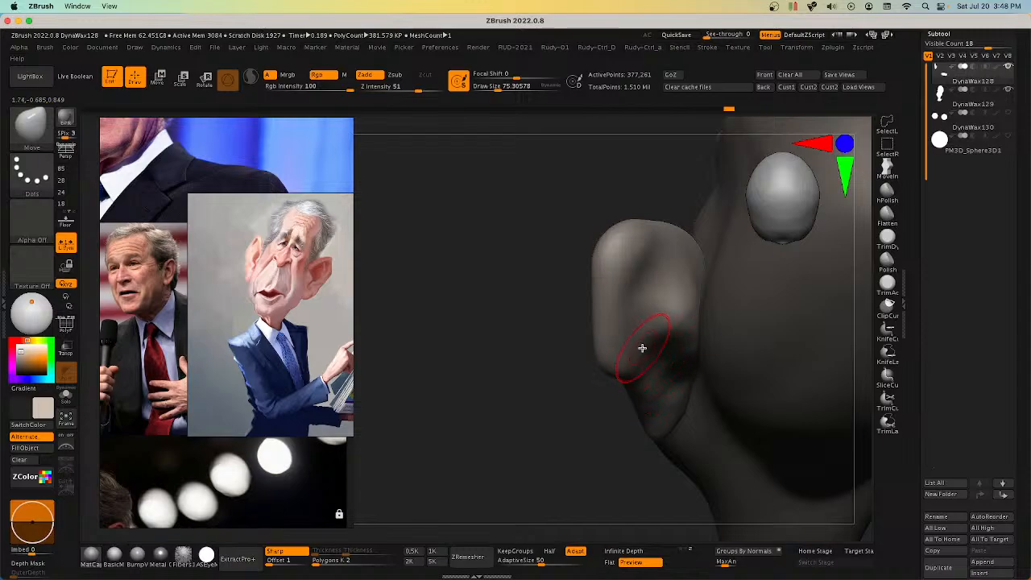
pyautogui.moveTo(643, 348); pyautogui.dragTo(639, 342, button='right')
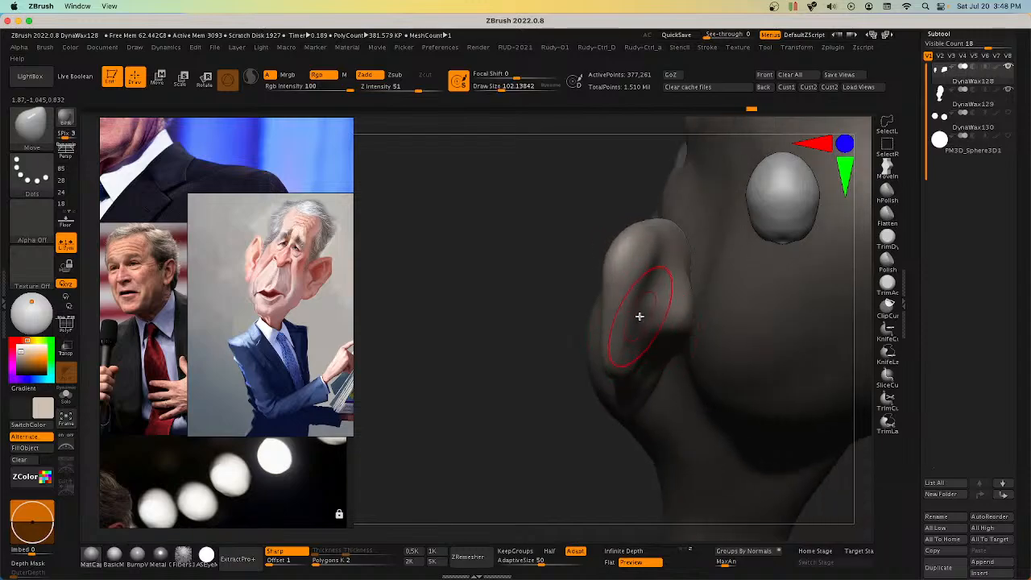
pyautogui.moveTo(655, 259)
pyautogui.mouseDown(button='right')
pyautogui.moveTo(681, 253)
pyautogui.moveTo(784, 368)
pyautogui.moveTo(667, 302)
pyautogui.moveTo(674, 278)
pyautogui.moveTo(650, 280)
pyautogui.mouseUp(button='right')
# Step: Sculpt the inner upper ear beneath the rim with the ClayBuildup brush at draw sizes about 47 and 36
pyautogui.rightClick(674, 278)
pyautogui.press('d')
pyautogui.click(796, 451)
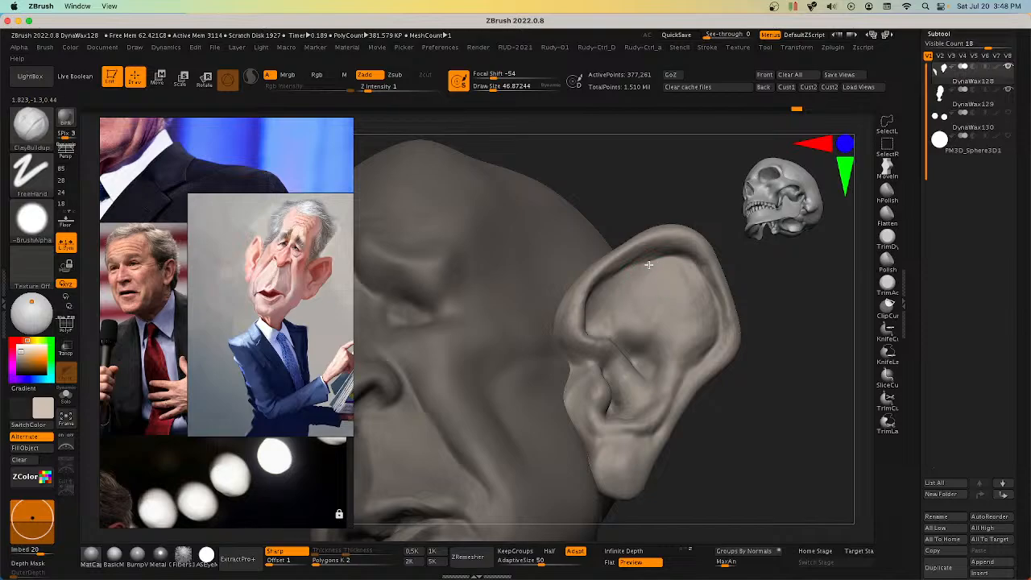
pyautogui.moveTo(648, 265); pyautogui.dragTo(672, 266)
pyautogui.moveTo(672, 266); pyautogui.dragTo(662, 261, button='right')
pyautogui.press('s')
pyautogui.press('s')
pyautogui.moveTo(666, 256); pyautogui.dragTo(667, 254)
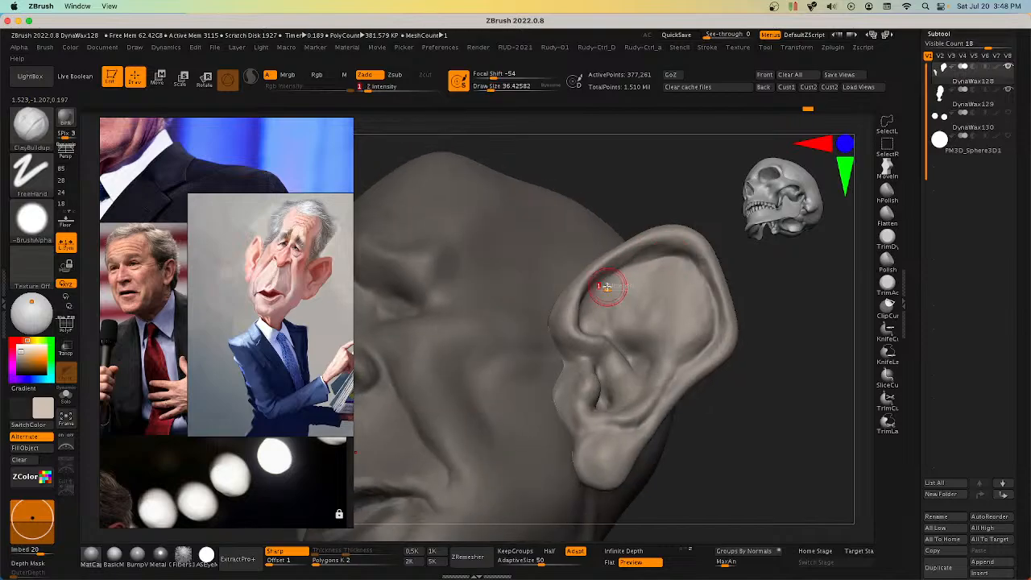
# Step: Raise the ClayBuildup Z intensity to 2 and deepen the hollow along the inside of the ear's upper rim
pyautogui.moveTo(608, 287); pyautogui.dragTo(610, 287)
pyautogui.press('u')
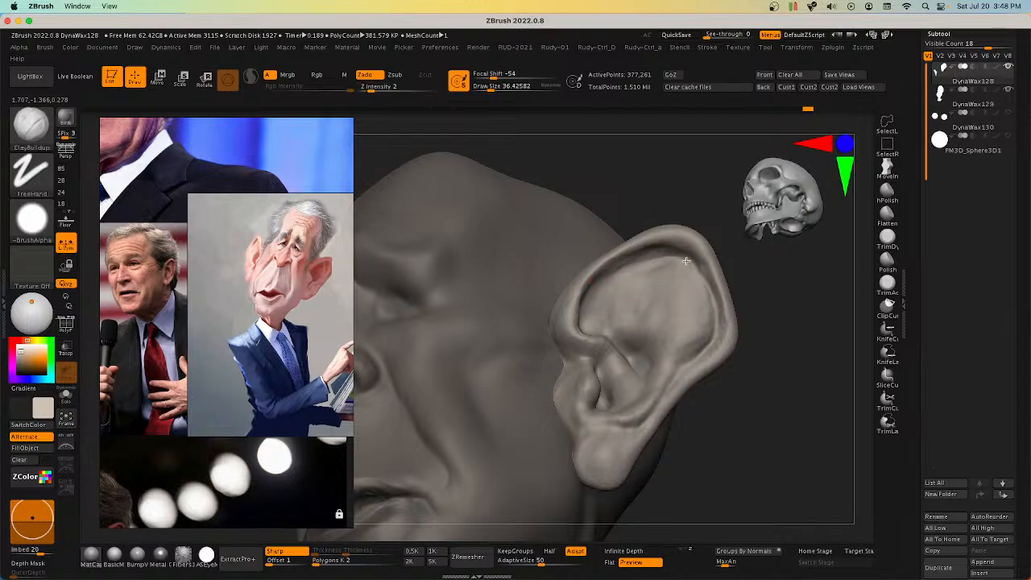
pyautogui.moveTo(695, 265); pyautogui.dragTo(702, 282, button='right')
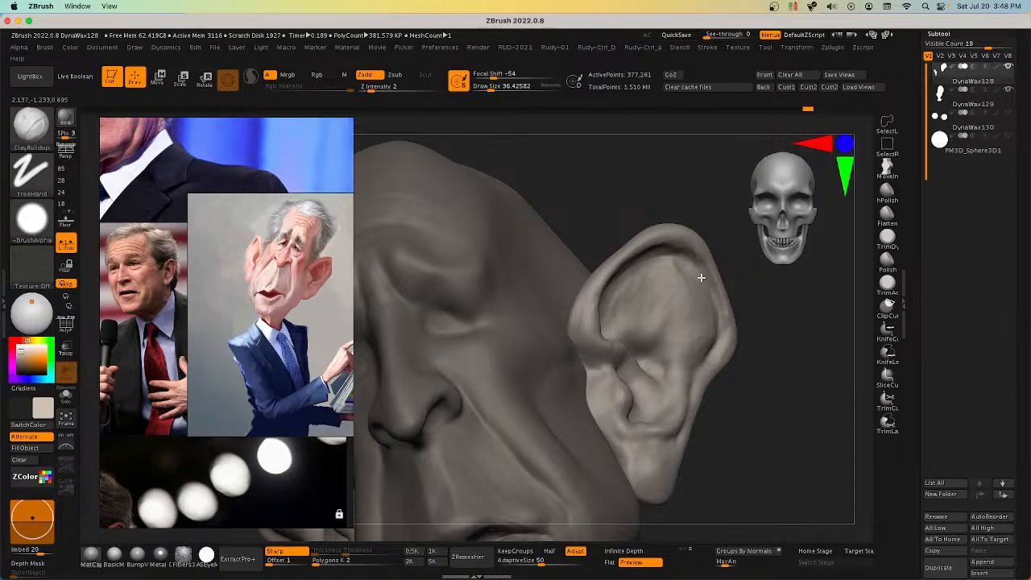
# Step: Remesh the ears with DynaMesh and sculpt the folds inside the upper ear with the ClayBuildup brush at draw size about 36
pyautogui.moveTo(702, 265); pyautogui.dragTo(668, 284, button='right')
pyautogui.keyDown('ctrl'); pyautogui.moveTo(761, 341); pyautogui.dragTo(794, 329); pyautogui.keyUp('ctrl')
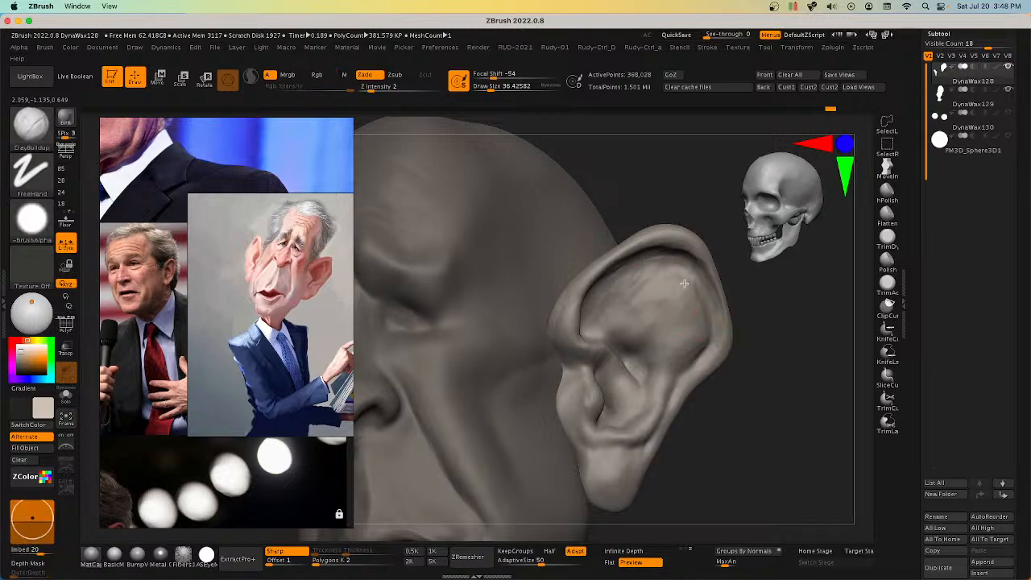
pyautogui.moveTo(693, 300); pyautogui.dragTo(657, 375, button='right')
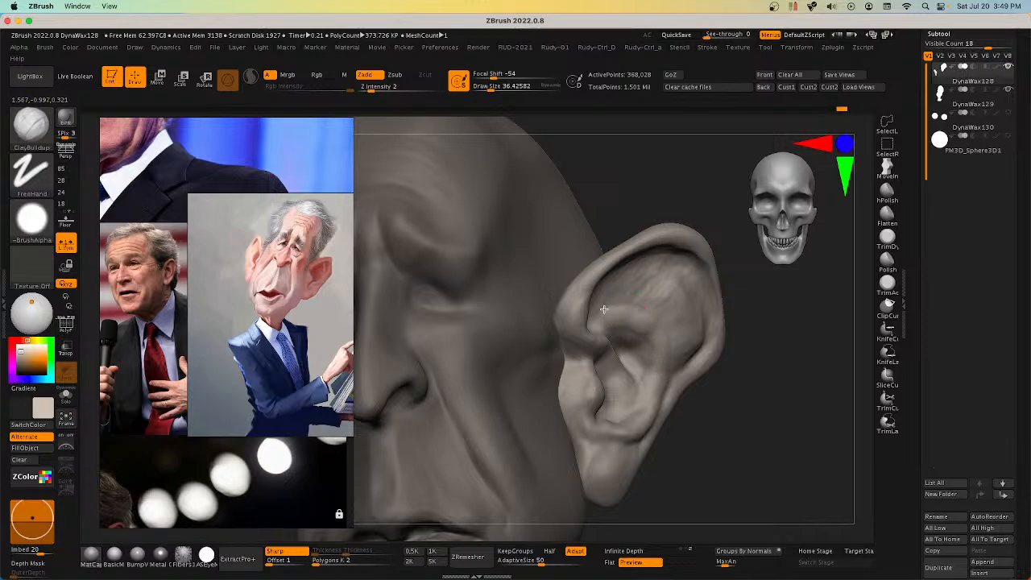
pyautogui.moveTo(616, 312)
pyautogui.mouseDown()
pyautogui.moveTo(659, 309)
pyautogui.moveTo(664, 363)
pyautogui.moveTo(682, 295)
pyautogui.moveTo(683, 326)
pyautogui.moveTo(675, 271)
pyautogui.mouseUp()
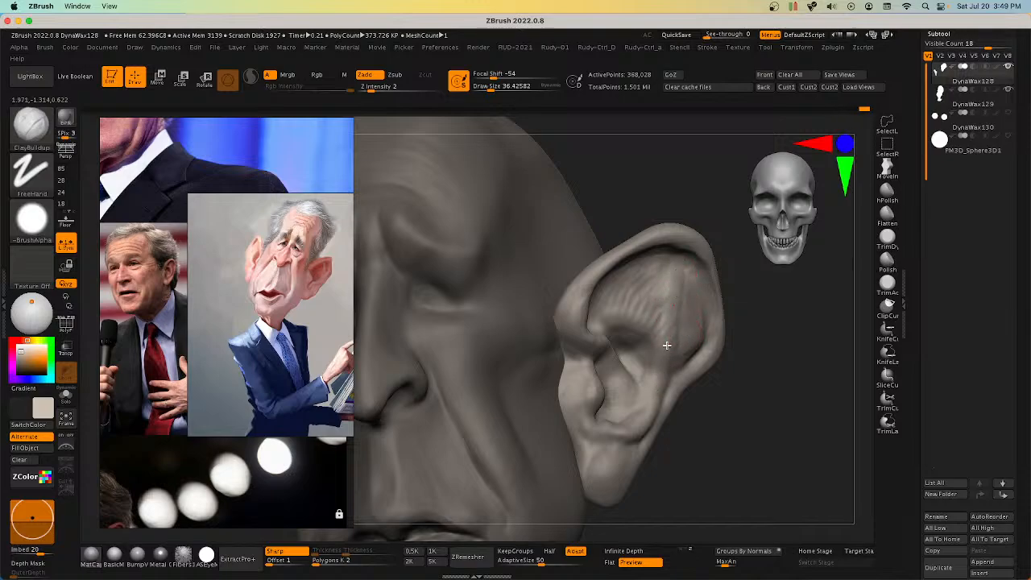
pyautogui.hotkey('ctrl', 'z')
pyautogui.moveTo(676, 272); pyautogui.dragTo(703, 310, button='right')
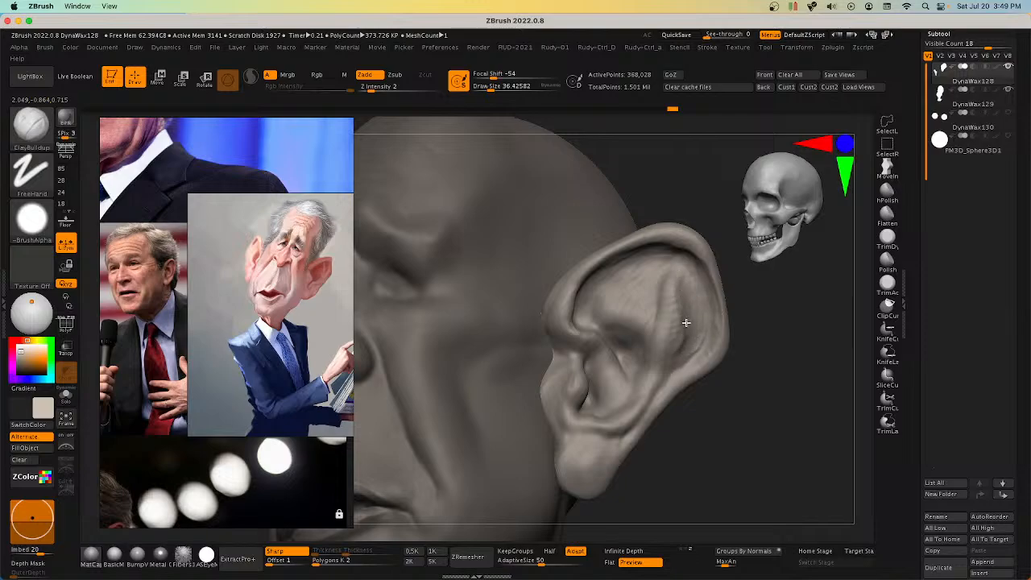
pyautogui.moveTo(669, 357); pyautogui.dragTo(635, 343, button='right')
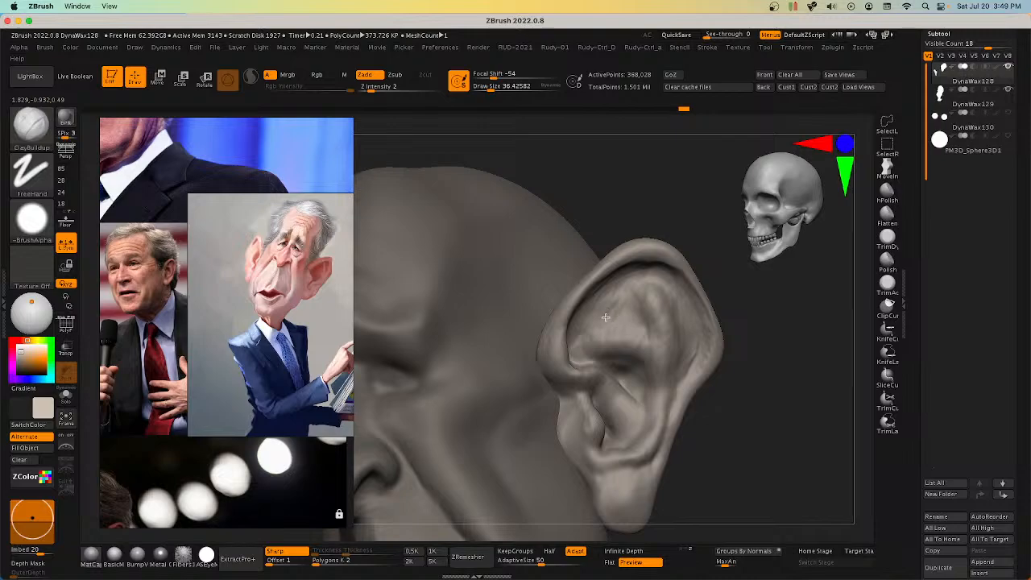
pyautogui.moveTo(576, 347)
pyautogui.mouseDown(button='right')
pyautogui.moveTo(647, 327)
pyautogui.moveTo(684, 350)
pyautogui.moveTo(637, 295)
pyautogui.moveTo(646, 321)
pyautogui.moveTo(714, 349)
pyautogui.moveTo(739, 380)
pyautogui.moveTo(738, 328)
pyautogui.moveTo(675, 374)
pyautogui.moveTo(663, 410)
pyautogui.moveTo(637, 392)
pyautogui.moveTo(644, 412)
pyautogui.moveTo(617, 408)
pyautogui.mouseUp(button='right')
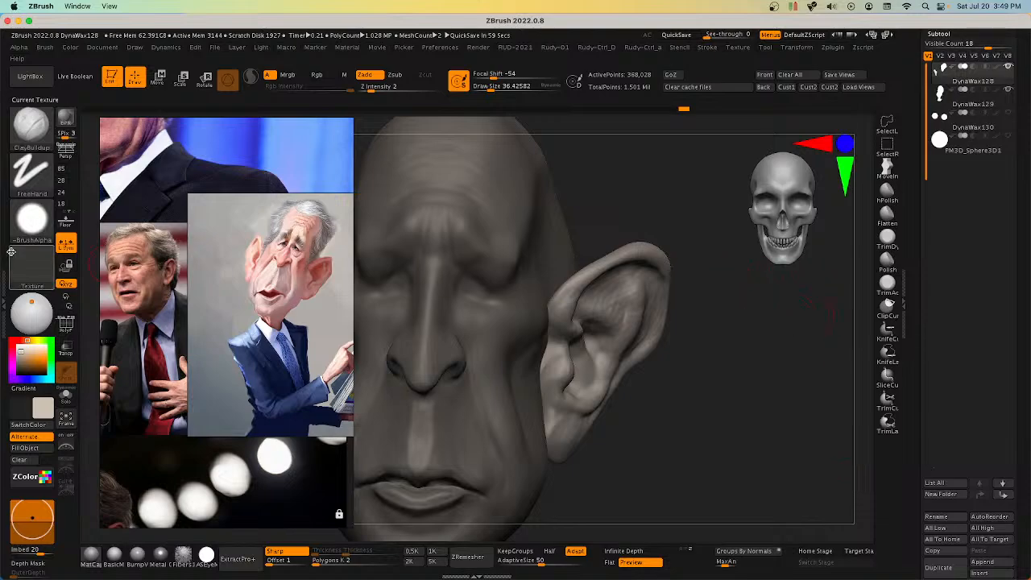
# Step: Compare the ears with the reference photos and reshape the ear's outer back edge with the Move brush at draw sizes about 102 and 75
pyautogui.scroll(-3, 196, 240)
pyautogui.scroll(6, 196, 240)
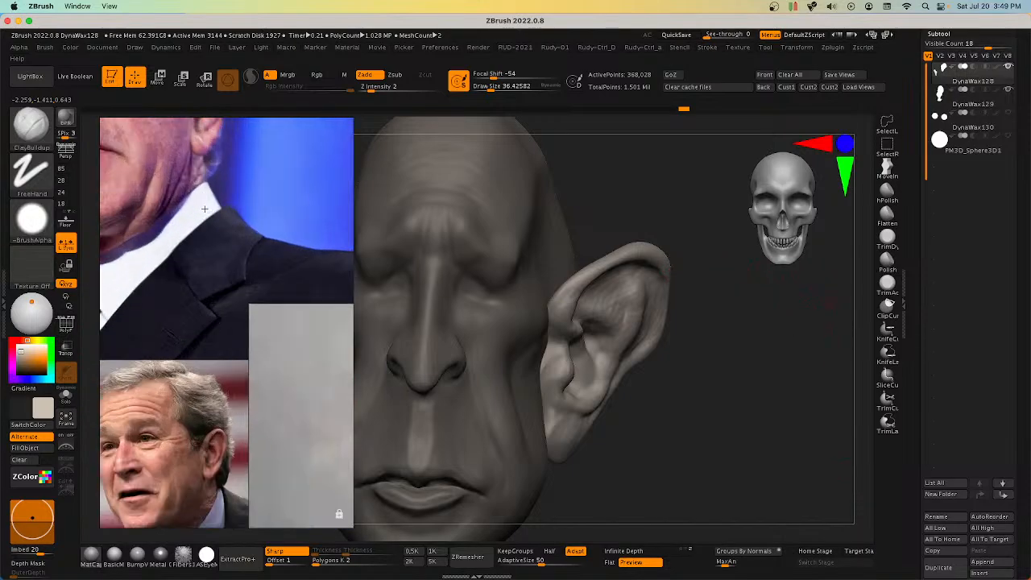
pyautogui.scroll(-5, 230, 260)
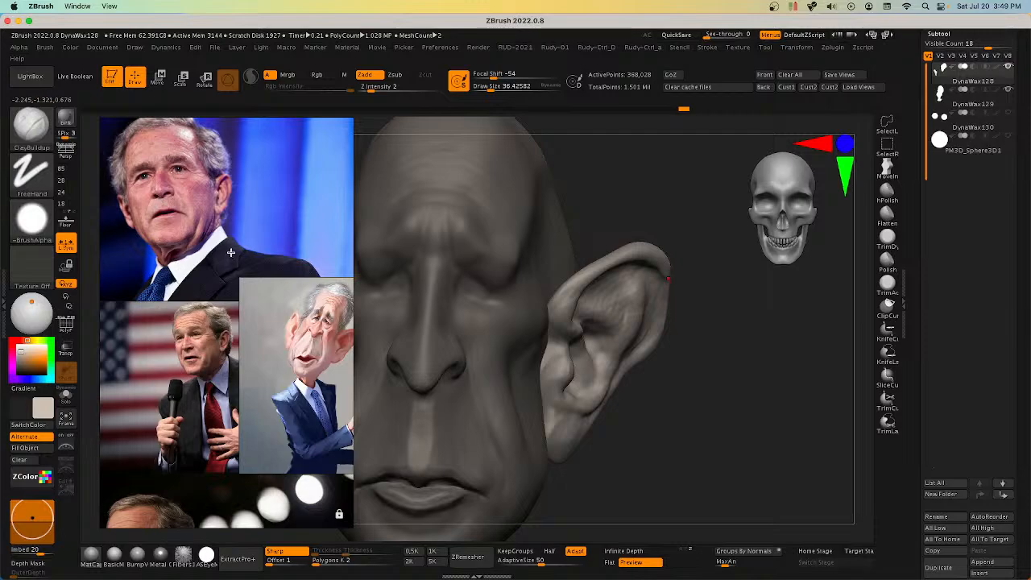
pyautogui.scroll(1, 226, 235)
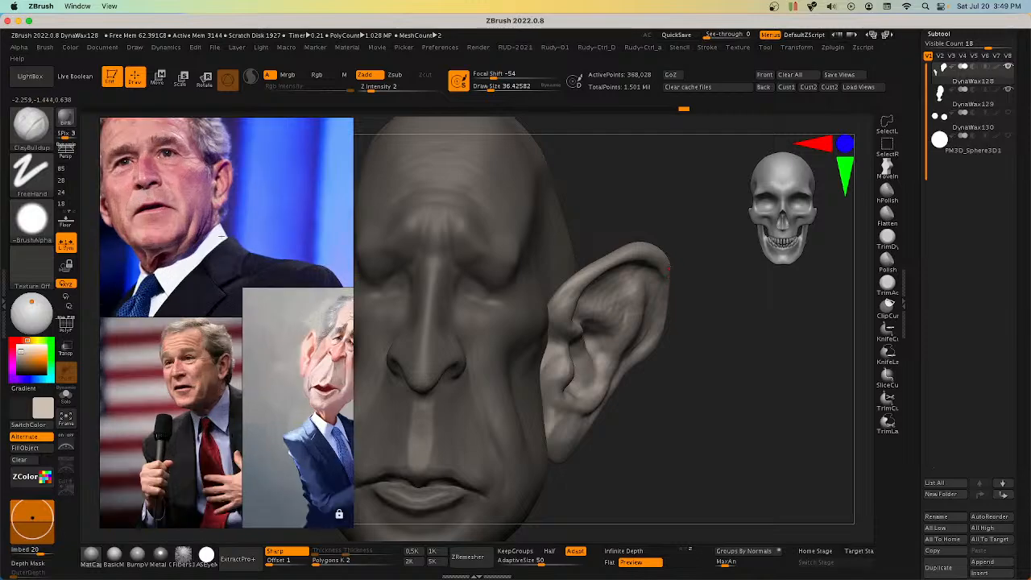
pyautogui.moveTo(714, 366)
pyautogui.mouseDown()
pyautogui.moveTo(668, 338)
pyautogui.moveTo(726, 343)
pyautogui.moveTo(649, 354)
pyautogui.mouseUp()
pyautogui.press('b')
pyautogui.press('m')
pyautogui.press('v')
pyautogui.press('s')
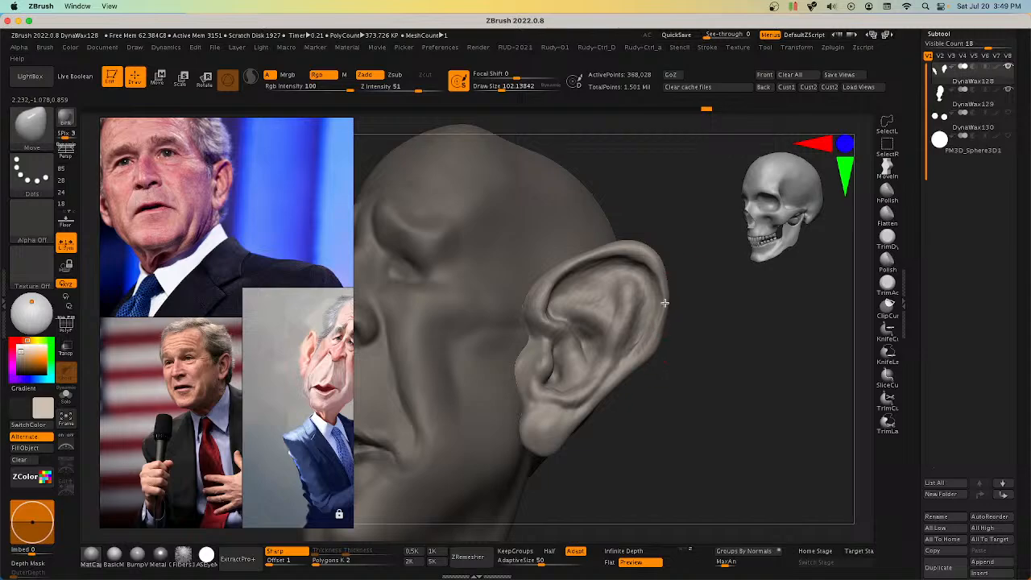
pyautogui.moveTo(665, 303)
pyautogui.mouseDown()
pyautogui.moveTo(720, 346)
pyautogui.moveTo(680, 400)
pyautogui.moveTo(698, 362)
pyautogui.moveTo(656, 258)
pyautogui.moveTo(669, 315)
pyautogui.mouseUp()
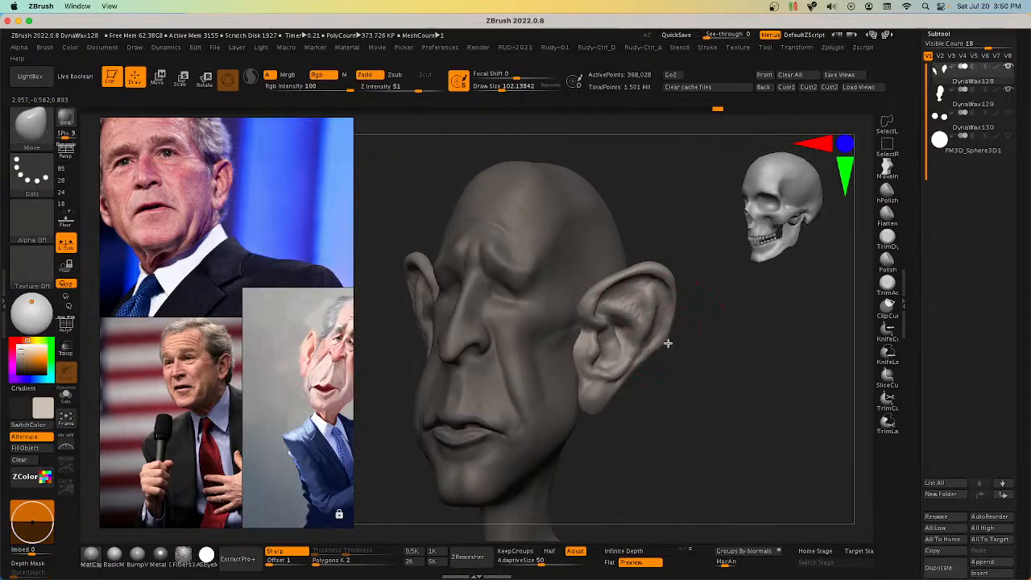
pyautogui.press('[')
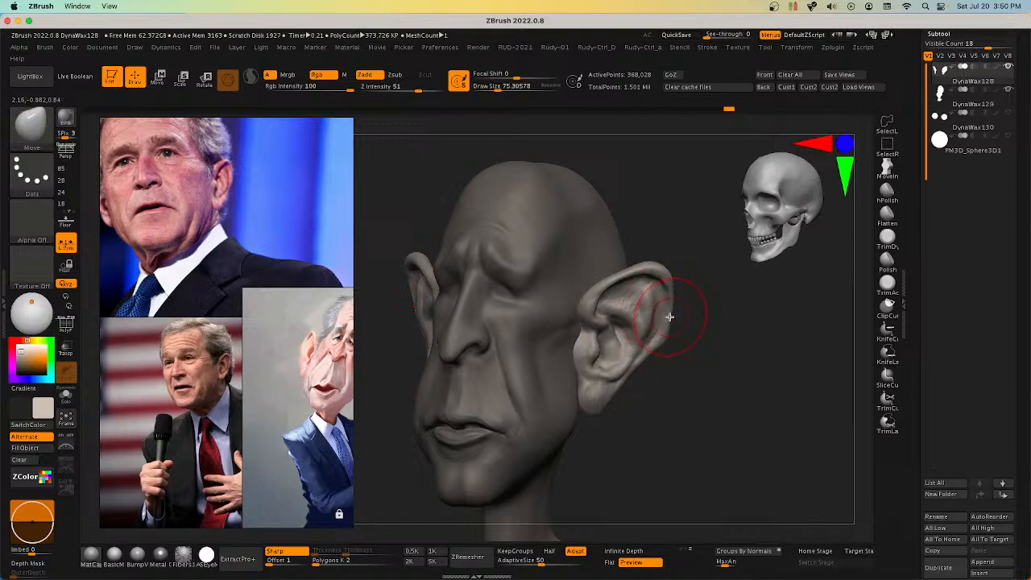
pyautogui.moveTo(670, 322)
pyautogui.mouseDown()
pyautogui.moveTo(721, 376)
pyautogui.moveTo(688, 339)
pyautogui.moveTo(671, 343)
pyautogui.moveTo(695, 350)
pyautogui.moveTo(691, 331)
pyautogui.moveTo(748, 336)
pyautogui.moveTo(708, 340)
pyautogui.moveTo(723, 341)
pyautogui.moveTo(649, 393)
pyautogui.moveTo(679, 423)
pyautogui.mouseUp()
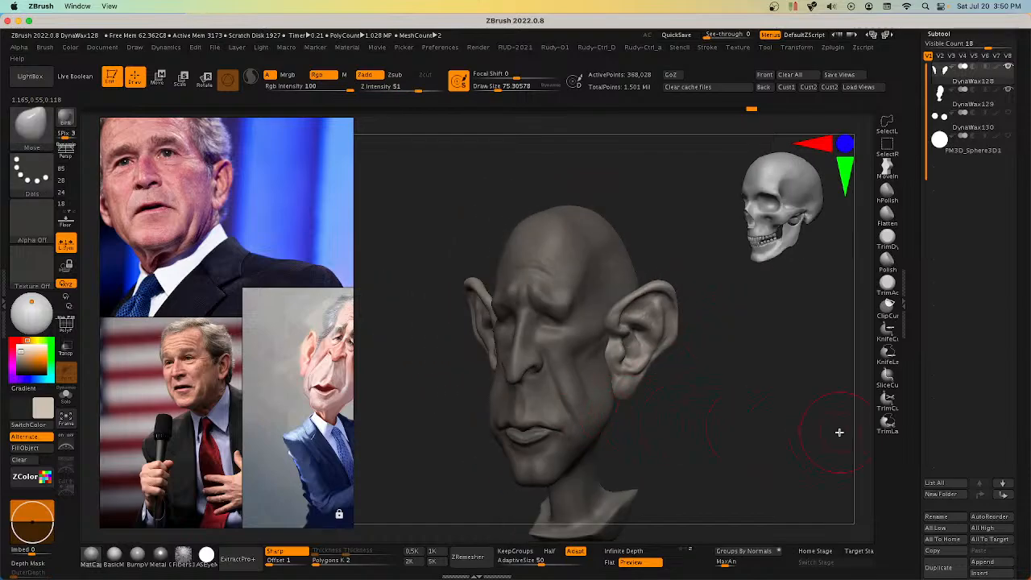
# Step: Enlarge the reference photo showing the ear and adjust the ear's upper rim with the Move brush
pyautogui.scroll(3, 240, 399)
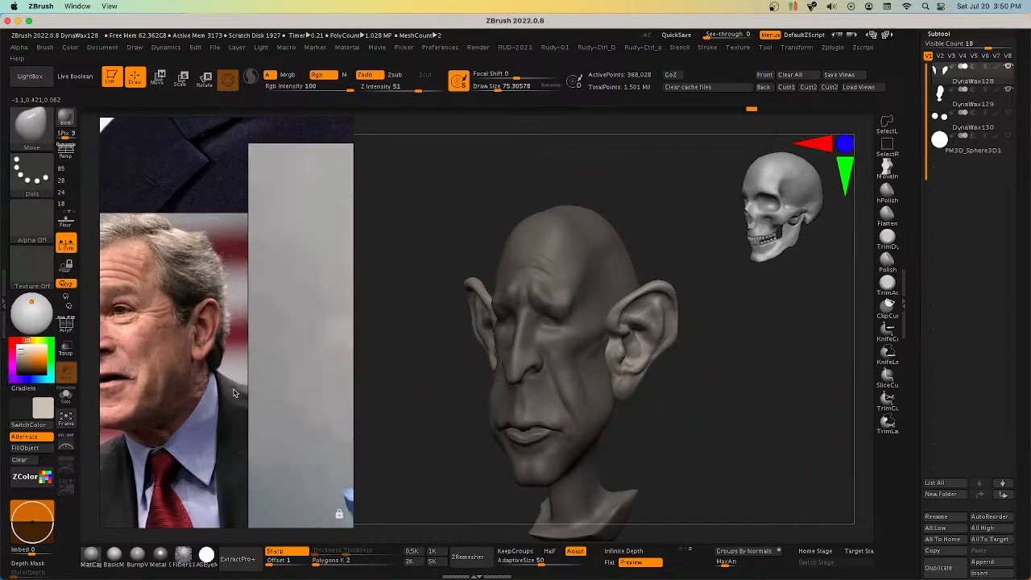
pyautogui.moveTo(691, 379)
pyautogui.mouseDown()
pyautogui.moveTo(702, 354)
pyautogui.moveTo(686, 410)
pyautogui.moveTo(657, 359)
pyautogui.moveTo(662, 281)
pyautogui.mouseUp()
pyautogui.moveTo(644, 273)
pyautogui.mouseDown(button='right')
pyautogui.moveTo(620, 278)
pyautogui.moveTo(647, 261)
pyautogui.moveTo(650, 274)
pyautogui.moveTo(626, 243)
pyautogui.moveTo(666, 214)
pyautogui.moveTo(675, 299)
pyautogui.moveTo(623, 259)
pyautogui.mouseUp(button='right')
pyautogui.press('s')
pyautogui.moveTo(622, 259); pyautogui.dragTo(612, 257)
pyautogui.moveTo(620, 256)
pyautogui.mouseDown(button='right')
pyautogui.moveTo(601, 263)
pyautogui.moveTo(634, 274)
pyautogui.moveTo(621, 242)
pyautogui.moveTo(615, 274)
pyautogui.moveTo(617, 230)
pyautogui.moveTo(615, 246)
pyautogui.moveTo(636, 262)
pyautogui.mouseUp(button='right')
# Step: Sculpt the inner surface beneath the upper front rim of the ear with the ClayBuildup brush at draw size about 34
pyautogui.press('space')
pyautogui.click(756, 444)
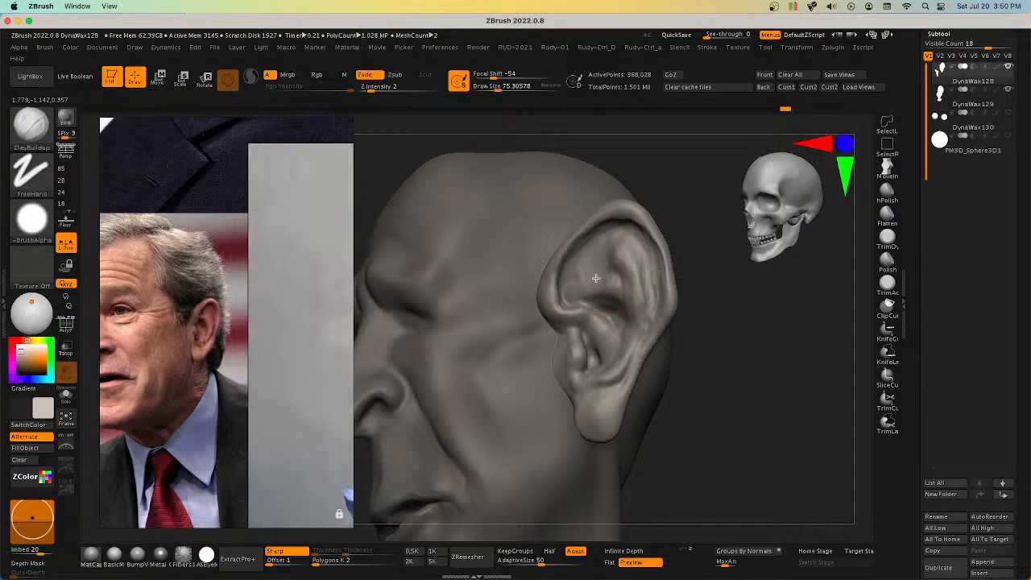
pyautogui.moveTo(568, 284)
pyautogui.mouseDown(button='right')
pyautogui.moveTo(603, 272)
pyautogui.moveTo(583, 269)
pyautogui.mouseUp(button='right')
pyautogui.press('[')
pyautogui.press('[')
pyautogui.press('[')
pyautogui.press('[')
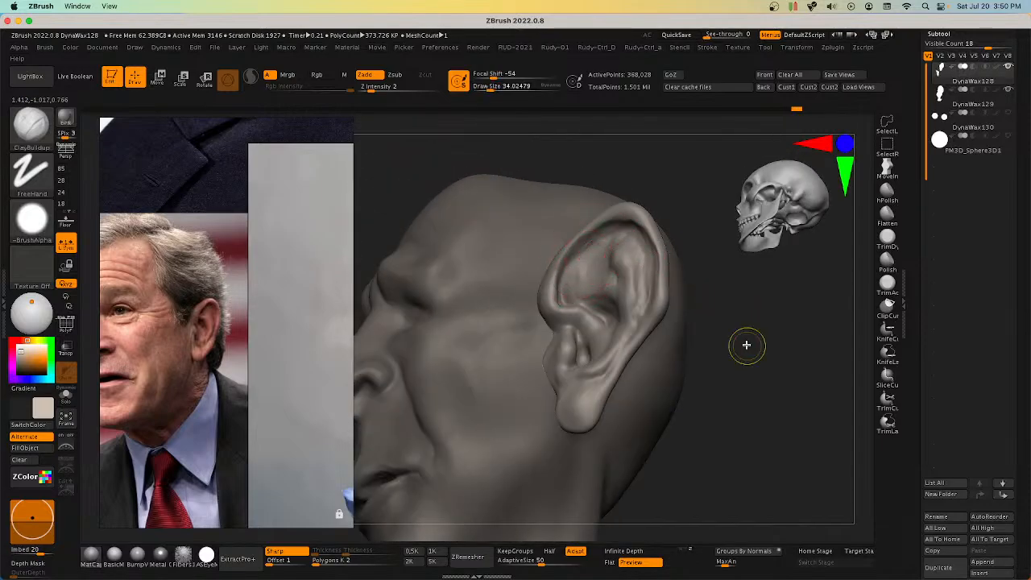
# Step: Remesh the ears with DynaMesh and smooth the surface beneath the upper front rim
pyautogui.keyDown('ctrl'); pyautogui.moveTo(746, 345); pyautogui.dragTo(763, 331); pyautogui.keyUp('ctrl')
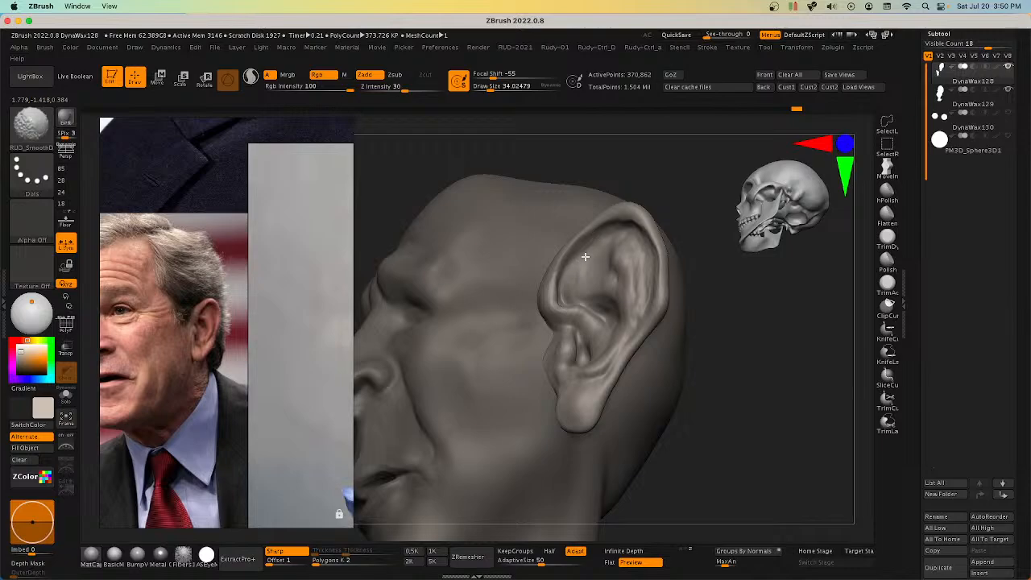
pyautogui.keyDown('shift'); pyautogui.moveTo(585, 257); pyautogui.dragTo(582, 254); pyautogui.keyUp('shift')
pyautogui.keyDown('shift'); pyautogui.moveTo(569, 290); pyautogui.dragTo(587, 278); pyautogui.keyUp('shift')
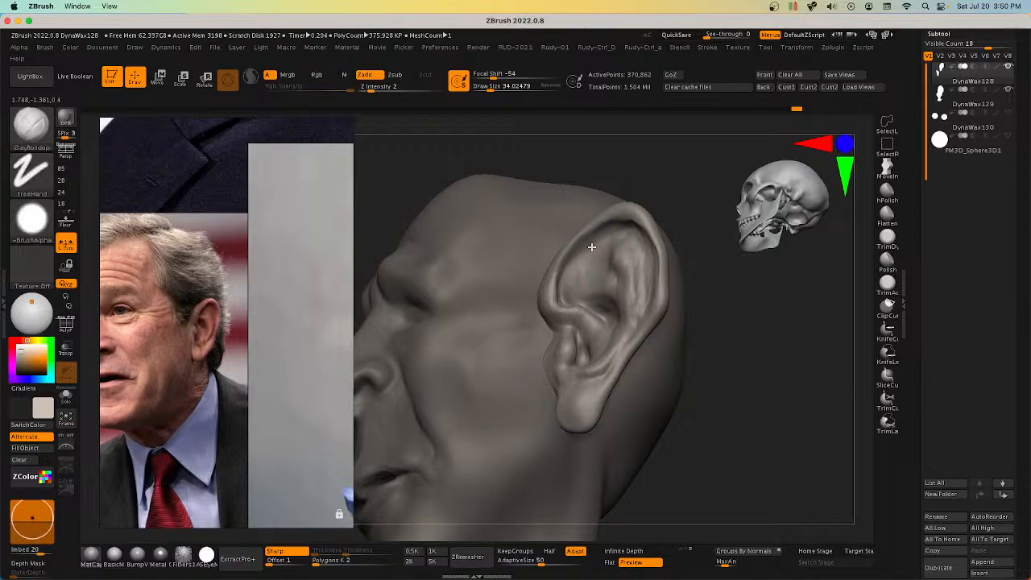
# Step: Sculpt the central hollow and the folds around it with the ClayBuildup brush at draw sizes about 62 and 47
pyautogui.moveTo(591, 247)
pyautogui.mouseDown(button='right')
pyautogui.moveTo(612, 246)
pyautogui.moveTo(624, 218)
pyautogui.moveTo(628, 228)
pyautogui.moveTo(639, 222)
pyautogui.moveTo(582, 240)
pyautogui.moveTo(593, 269)
pyautogui.moveTo(561, 280)
pyautogui.moveTo(583, 274)
pyautogui.moveTo(594, 291)
pyautogui.moveTo(589, 275)
pyautogui.moveTo(626, 322)
pyautogui.moveTo(622, 342)
pyautogui.moveTo(615, 316)
pyautogui.mouseUp(button='right')
pyautogui.press('s')
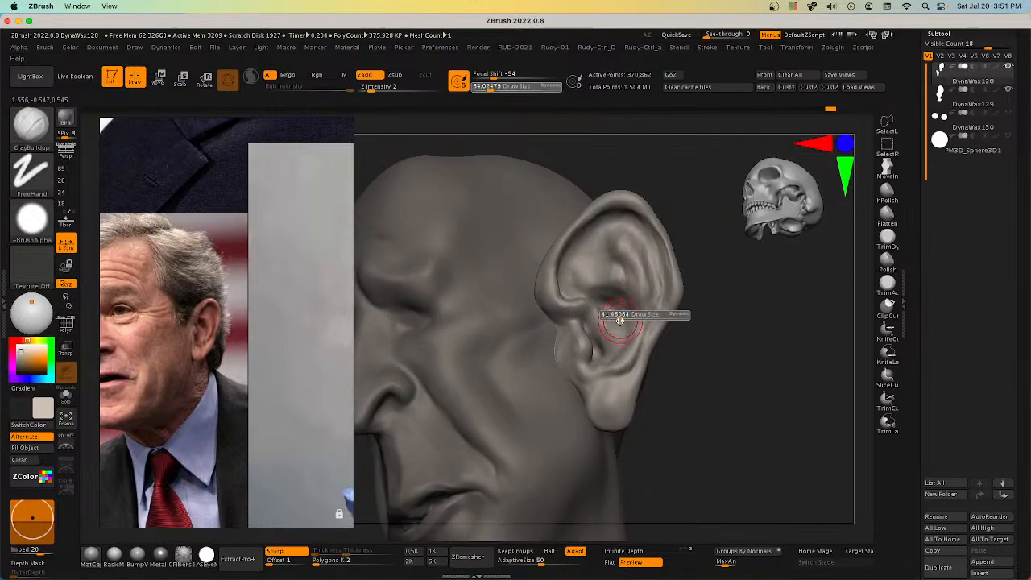
pyautogui.moveTo(618, 316); pyautogui.dragTo(626, 309)
pyautogui.press('s')
pyautogui.press('s')
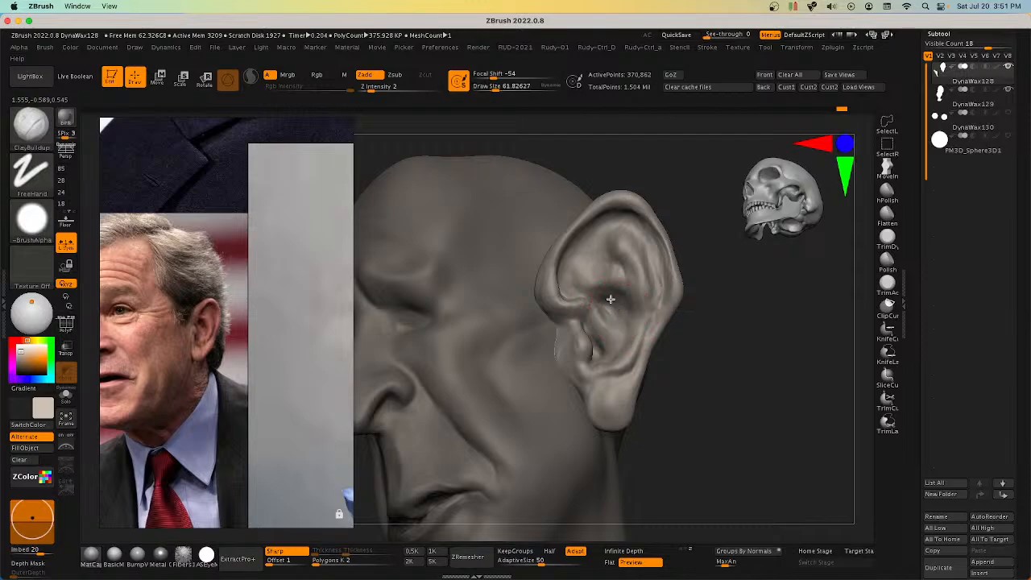
pyautogui.moveTo(602, 300); pyautogui.dragTo(614, 311, button='right')
pyautogui.press('s')
pyautogui.moveTo(615, 311); pyautogui.dragTo(612, 311)
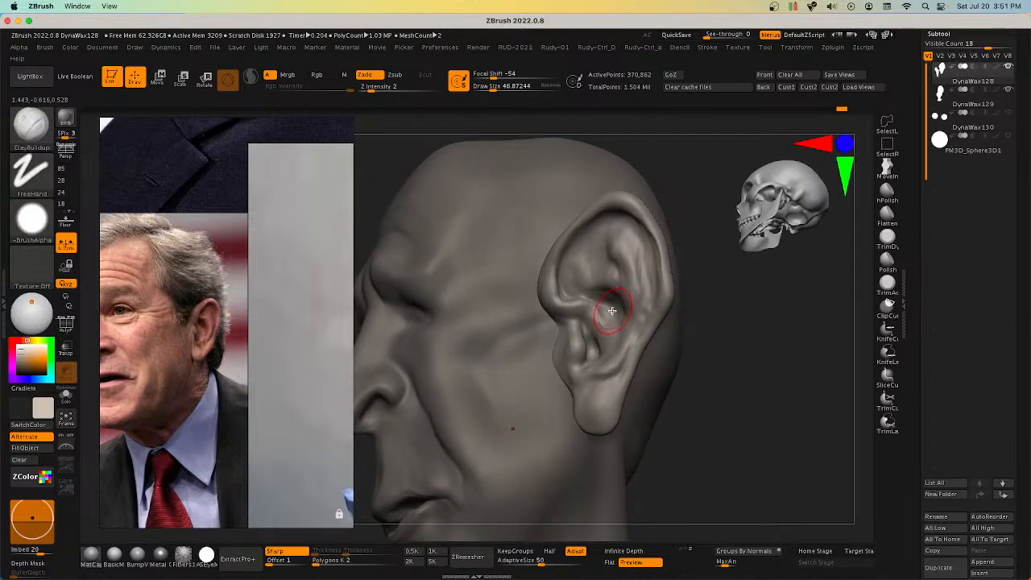
# Step: Reshape the earlobe and the ear's lower back edge with the Move brush at draw sizes about 65, 106 and 53
pyautogui.moveTo(584, 261)
pyautogui.mouseDown(button='right')
pyautogui.moveTo(621, 287)
pyautogui.moveTo(626, 326)
pyautogui.moveTo(602, 346)
pyautogui.moveTo(660, 383)
pyautogui.moveTo(676, 365)
pyautogui.moveTo(718, 379)
pyautogui.mouseUp(button='right')
pyautogui.press('b')
pyautogui.press('m')
pyautogui.press('v')
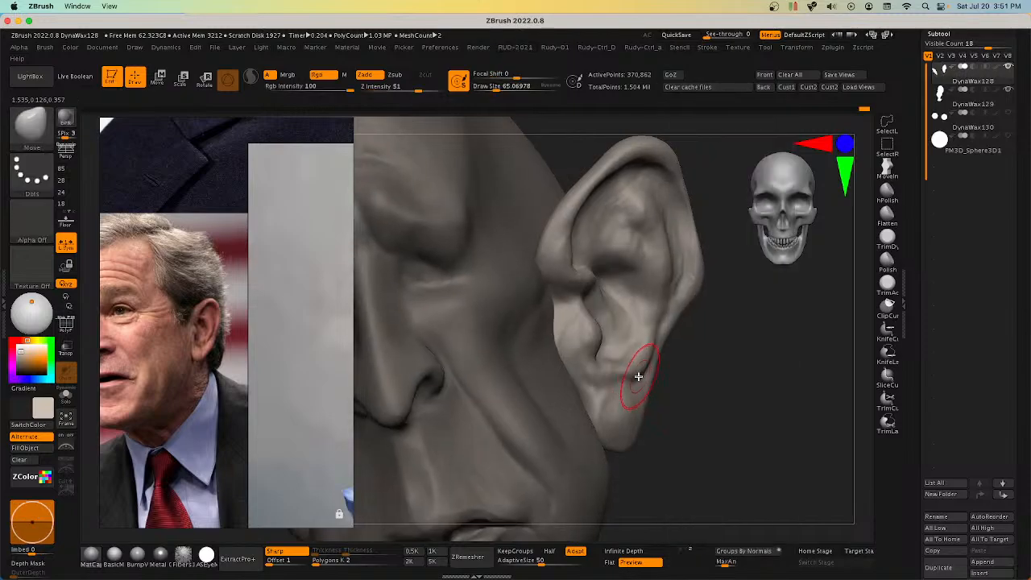
pyautogui.moveTo(632, 365); pyautogui.dragTo(637, 365, button='right')
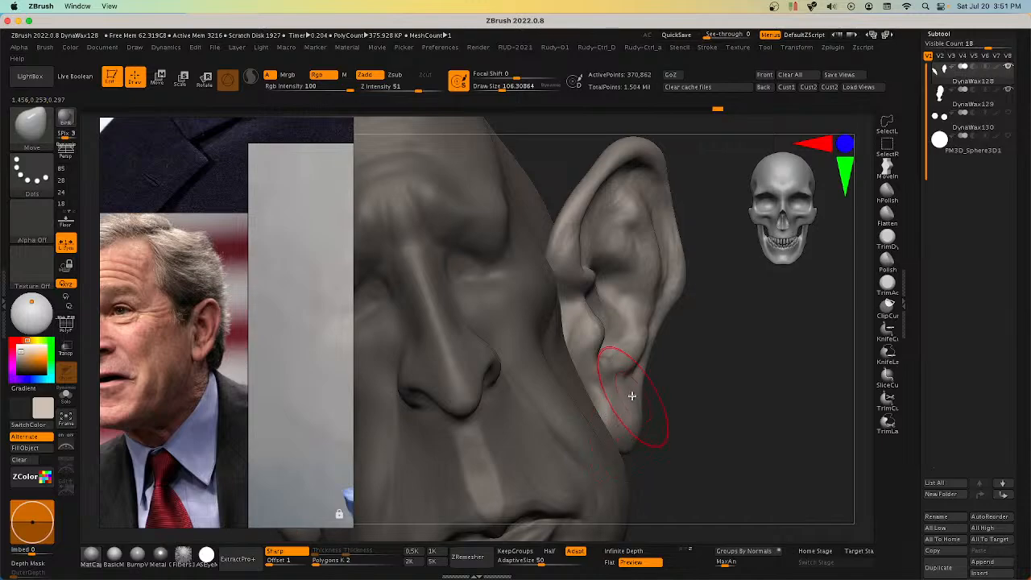
pyautogui.moveTo(626, 367); pyautogui.dragTo(643, 364, button='right')
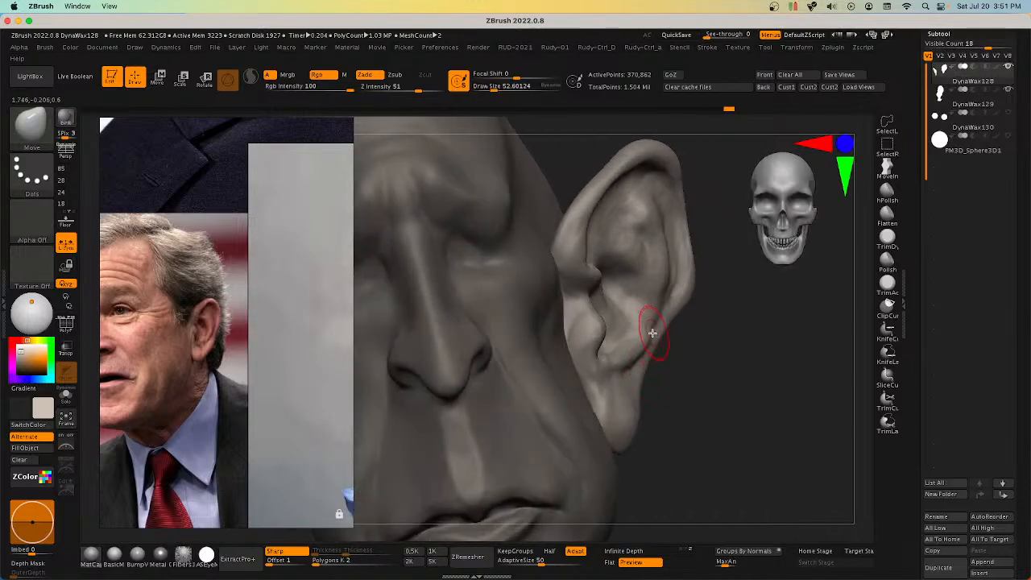
pyautogui.moveTo(650, 324)
pyautogui.mouseDown(button='right')
pyautogui.moveTo(634, 319)
pyautogui.moveTo(672, 313)
pyautogui.moveTo(658, 317)
pyautogui.mouseUp(button='right')
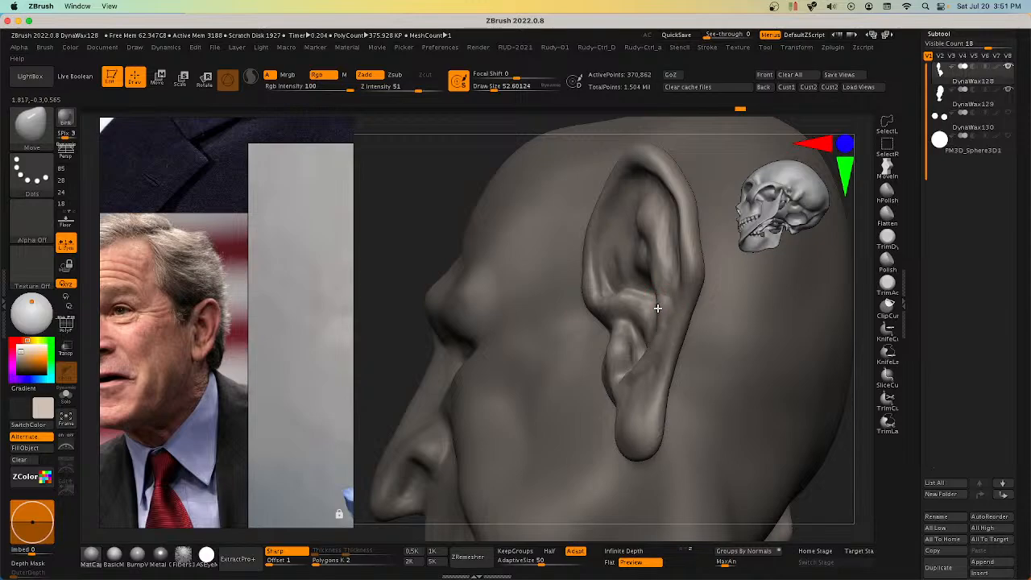
# Step: Adjust the lower inner fold and the front of the ear's rim with the Move brush at draw sizes about 75 and 106
pyautogui.moveTo(654, 332); pyautogui.dragTo(647, 333, button='right')
pyautogui.press('s')
pyautogui.moveTo(647, 334); pyautogui.dragTo(652, 333)
pyautogui.moveTo(652, 333)
pyautogui.mouseDown(button='right')
pyautogui.moveTo(633, 374)
pyautogui.moveTo(622, 369)
pyautogui.moveTo(645, 363)
pyautogui.moveTo(643, 338)
pyautogui.moveTo(584, 318)
pyautogui.moveTo(559, 279)
pyautogui.moveTo(555, 295)
pyautogui.moveTo(535, 272)
pyautogui.moveTo(515, 302)
pyautogui.mouseUp(button='right')
pyautogui.moveTo(499, 257); pyautogui.dragTo(506, 258, button='right')
pyautogui.rightClick(506, 258)
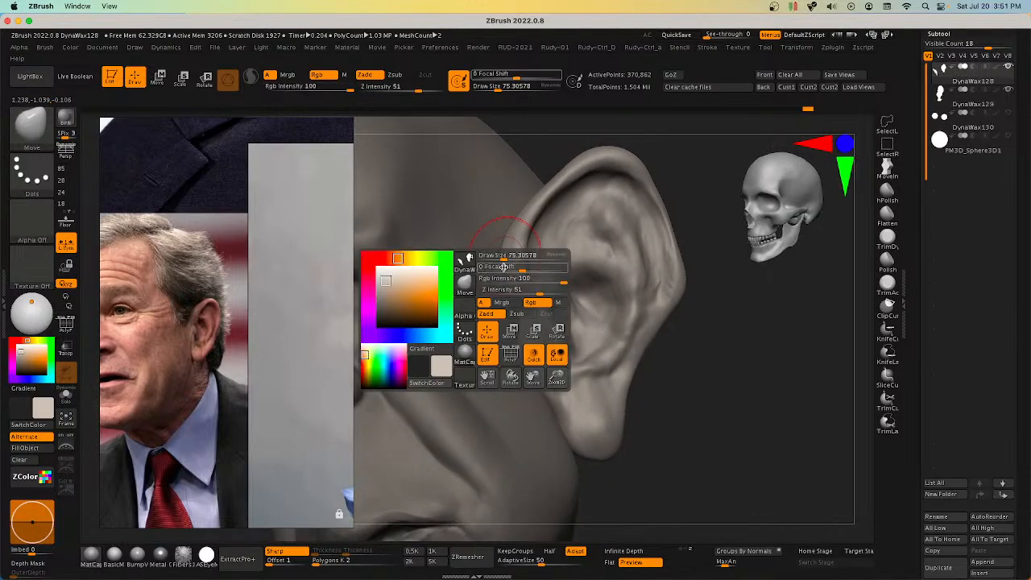
pyautogui.press('s')
pyautogui.moveTo(503, 275); pyautogui.dragTo(507, 276)
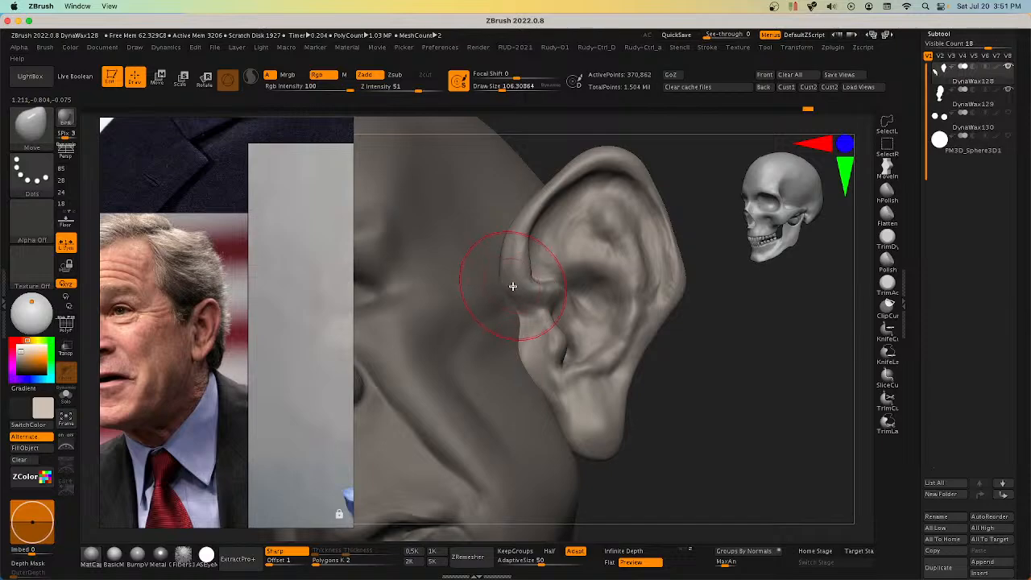
pyautogui.moveTo(512, 286); pyautogui.dragTo(527, 320, button='right')
pyautogui.rightClick(525, 324)
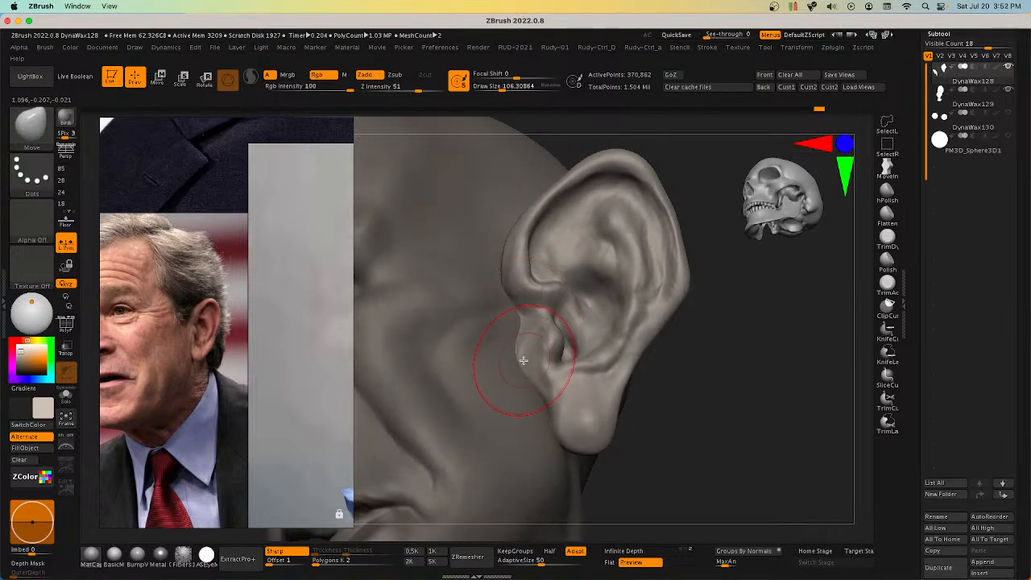
# Step: Reshape the tragus and the ear's front edge beside the cheek with the Move brush at draw sizes about 75 and 72
pyautogui.moveTo(528, 357)
pyautogui.mouseDown(button='right')
pyautogui.moveTo(513, 375)
pyautogui.moveTo(531, 352)
pyautogui.mouseUp(button='right')
pyautogui.press('s')
pyautogui.moveTo(531, 353); pyautogui.dragTo(525, 353)
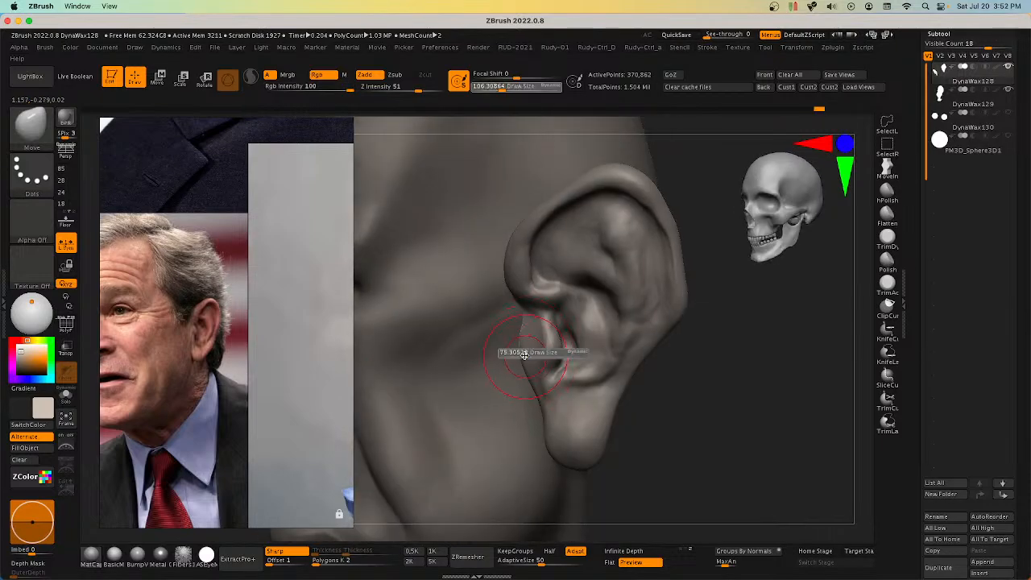
pyautogui.moveTo(524, 352); pyautogui.dragTo(571, 341, button='right')
pyautogui.moveTo(560, 346); pyautogui.dragTo(562, 344)
pyautogui.rightClick(562, 343)
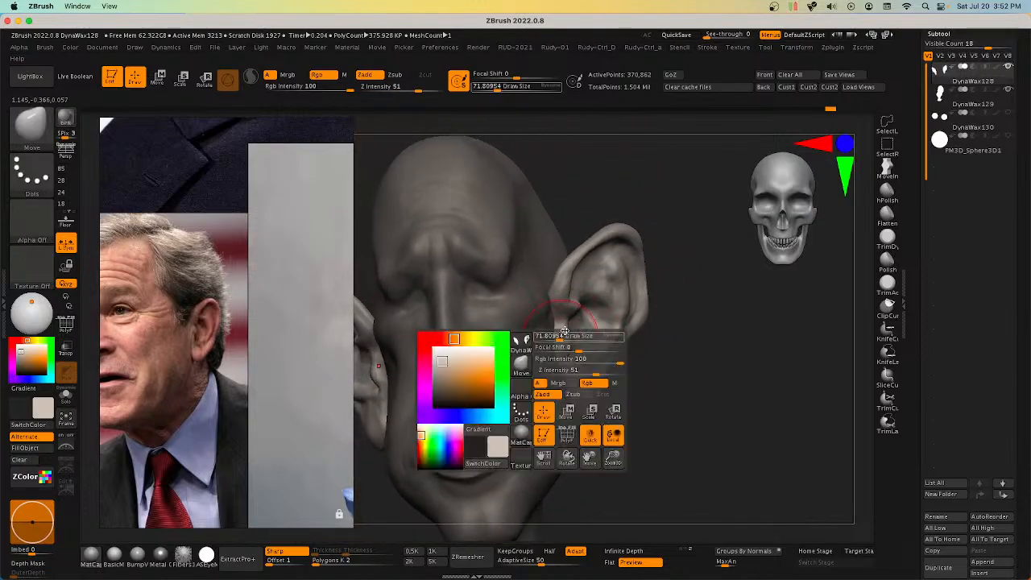
pyautogui.moveTo(576, 345)
pyautogui.mouseDown(button='right')
pyautogui.moveTo(556, 326)
pyautogui.moveTo(563, 338)
pyautogui.mouseUp(button='right')
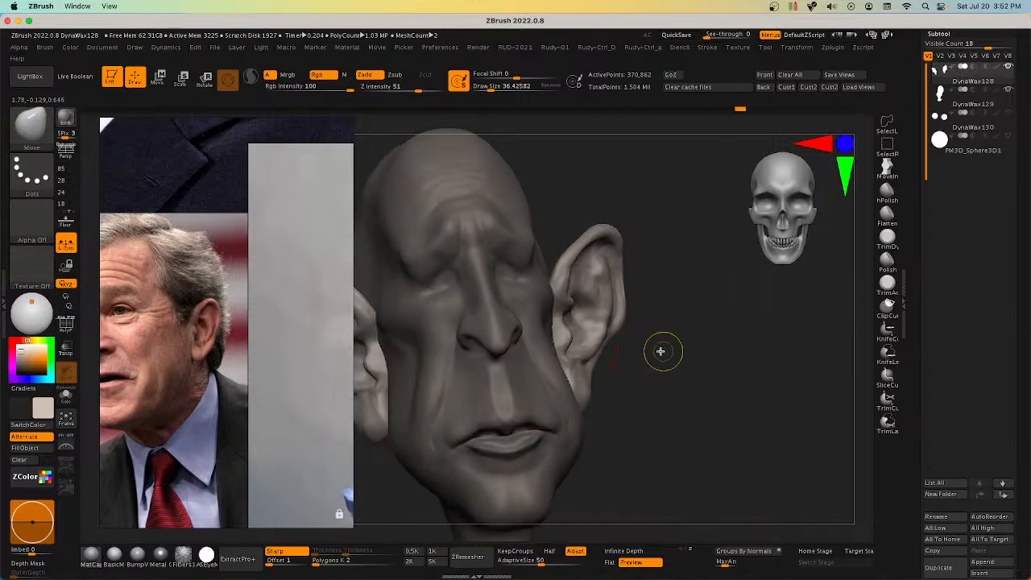
# Step: Refine the earlobe and its attachment to the jaw with the Move brush, starting at draw size about 36
pyautogui.moveTo(660, 350)
pyautogui.mouseDown(button='right')
pyautogui.moveTo(599, 357)
pyautogui.moveTo(641, 355)
pyautogui.moveTo(686, 311)
pyautogui.moveTo(652, 334)
pyautogui.moveTo(670, 357)
pyautogui.moveTo(628, 362)
pyautogui.moveTo(623, 379)
pyautogui.moveTo(610, 379)
pyautogui.moveTo(630, 363)
pyautogui.moveTo(615, 363)
pyautogui.mouseUp(button='right')
pyautogui.rightClick(668, 357)
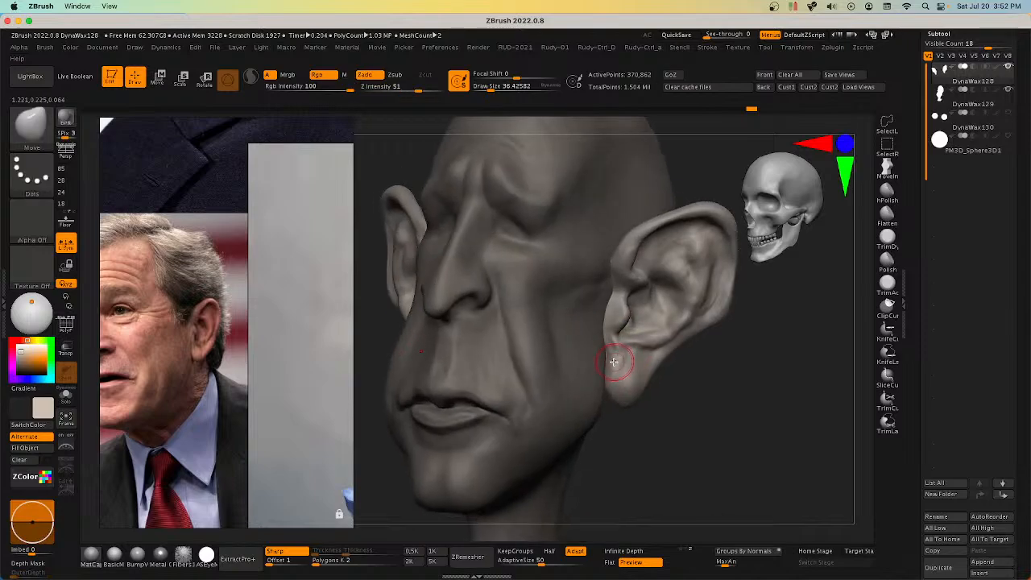
pyautogui.press('s')
pyautogui.moveTo(614, 362); pyautogui.dragTo(605, 356)
pyautogui.press('s')
pyautogui.moveTo(609, 359)
pyautogui.mouseDown(button='right')
pyautogui.moveTo(602, 364)
pyautogui.moveTo(657, 343)
pyautogui.mouseUp(button='right')
# Step: Smooth the ear's inner surface, set the draw size to about 83, and make the head the active subtool
pyautogui.moveTo(659, 338)
pyautogui.keyDown('shift'); pyautogui.mouseDown()
pyautogui.moveTo(698, 287)
pyautogui.moveTo(687, 272)
pyautogui.mouseUp(); pyautogui.keyUp('shift')
pyautogui.press('s')
pyautogui.moveTo(689, 272)
pyautogui.mouseDown()
pyautogui.moveTo(697, 271)
pyautogui.moveTo(675, 256)
pyautogui.mouseUp()
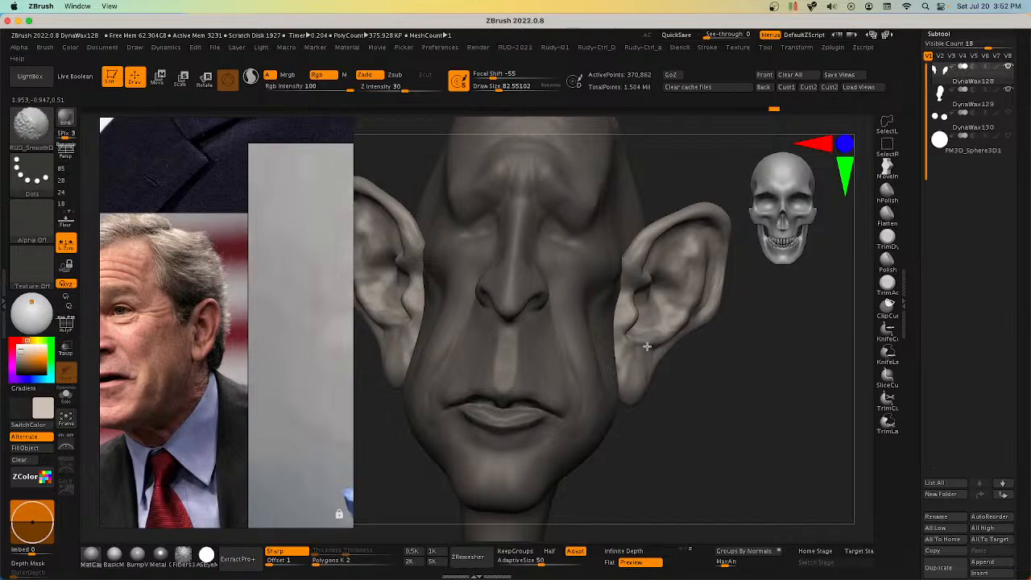
pyautogui.moveTo(647, 346)
pyautogui.mouseDown(button='right')
pyautogui.moveTo(675, 319)
pyautogui.moveTo(672, 348)
pyautogui.moveTo(792, 334)
pyautogui.moveTo(661, 416)
pyautogui.moveTo(797, 363)
pyautogui.moveTo(737, 369)
pyautogui.moveTo(702, 396)
pyautogui.moveTo(688, 390)
pyautogui.mouseUp(button='right')
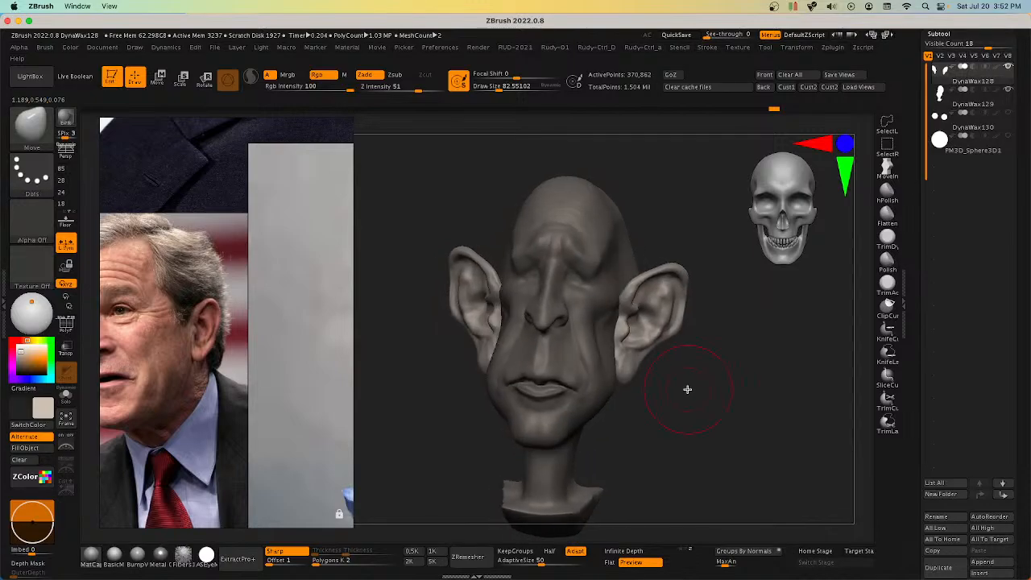
pyautogui.keyDown('alt'); pyautogui.click(609, 385); pyautogui.keyUp('alt')
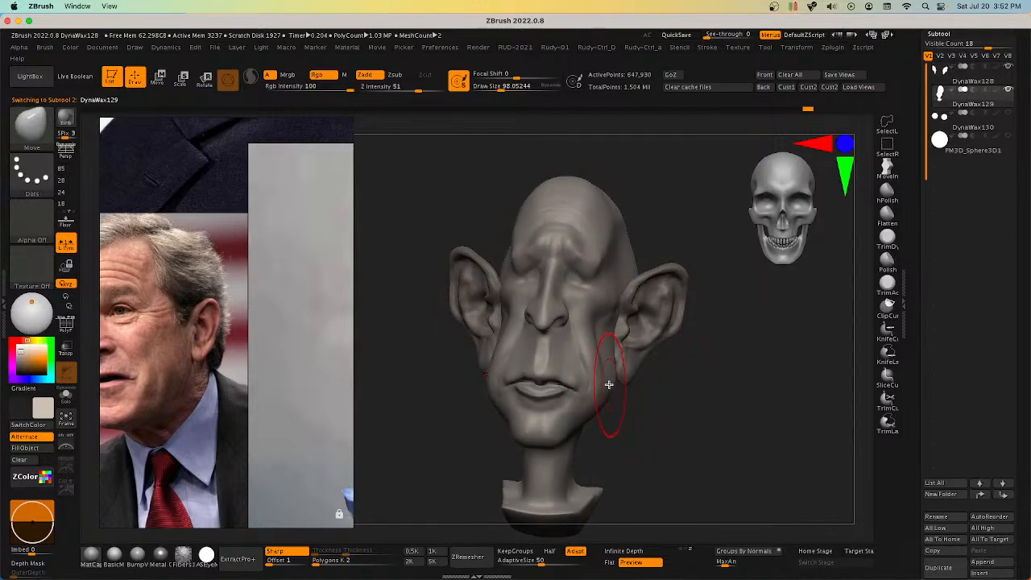
# Step: Reshape the side of the head in front of the ear with the Move brush at draw sizes about 65 and 75
pyautogui.press('s')
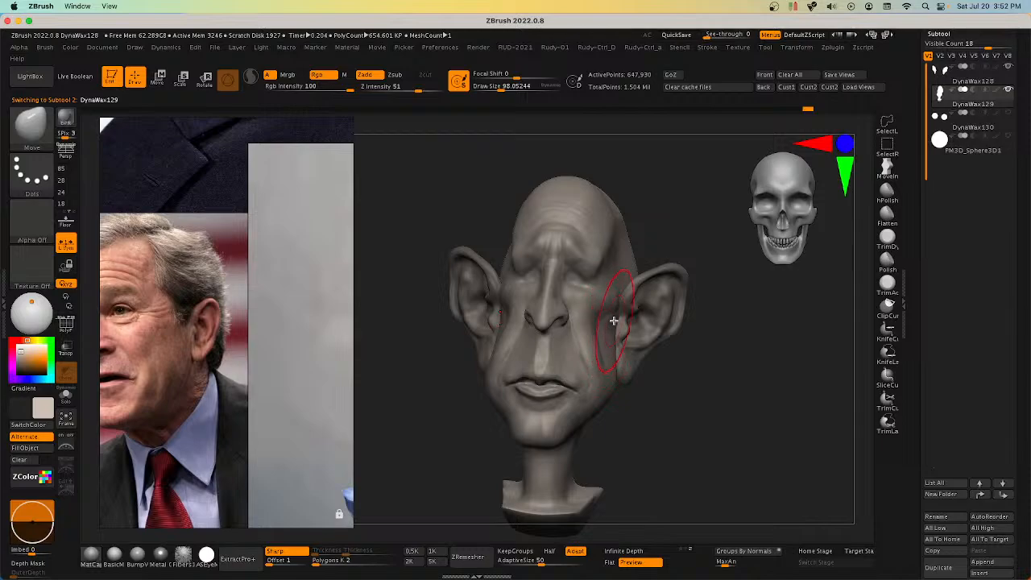
pyautogui.press('s')
pyautogui.moveTo(614, 323); pyautogui.dragTo(622, 304, button='right')
pyautogui.press('s')
pyautogui.moveTo(622, 305); pyautogui.dragTo(618, 304)
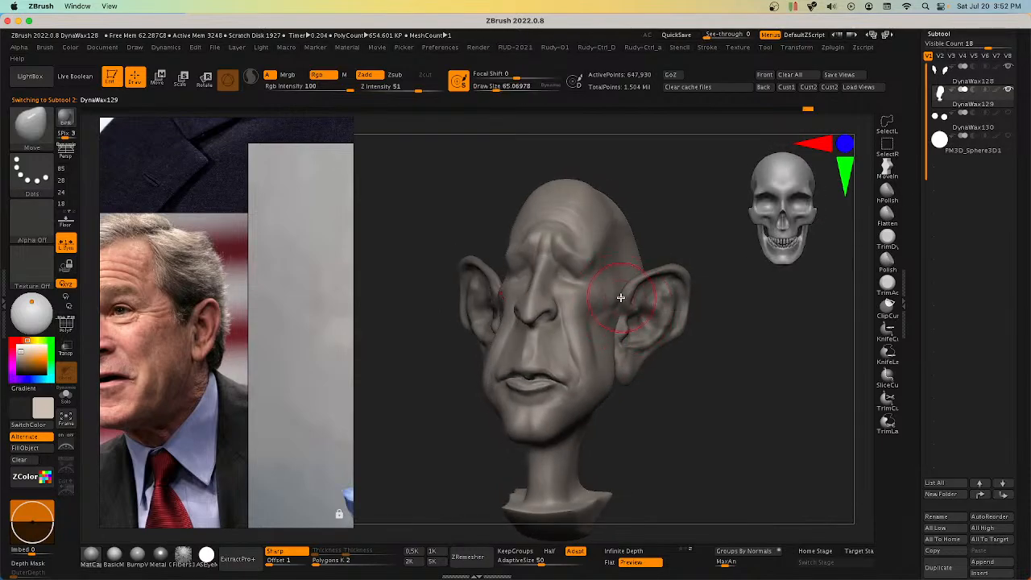
pyautogui.moveTo(621, 298); pyautogui.dragTo(622, 261, button='right')
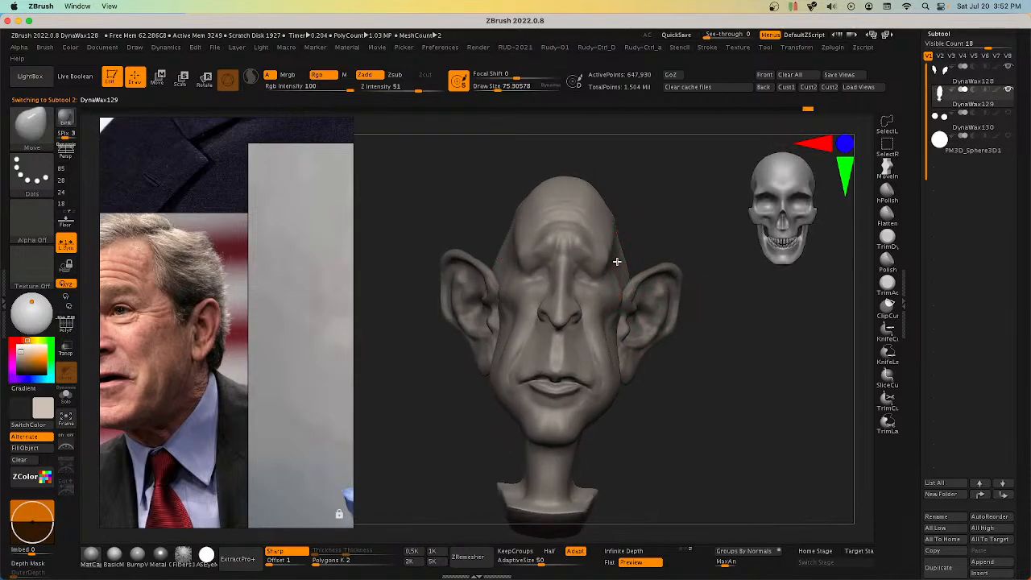
# Step: Adjust the temple and the skull's side contour above the ear with the Move brush at draw size about 94
pyautogui.moveTo(488, 250); pyautogui.dragTo(499, 246, button='right')
pyautogui.press('s')
pyautogui.moveTo(498, 246); pyautogui.dragTo(501, 247)
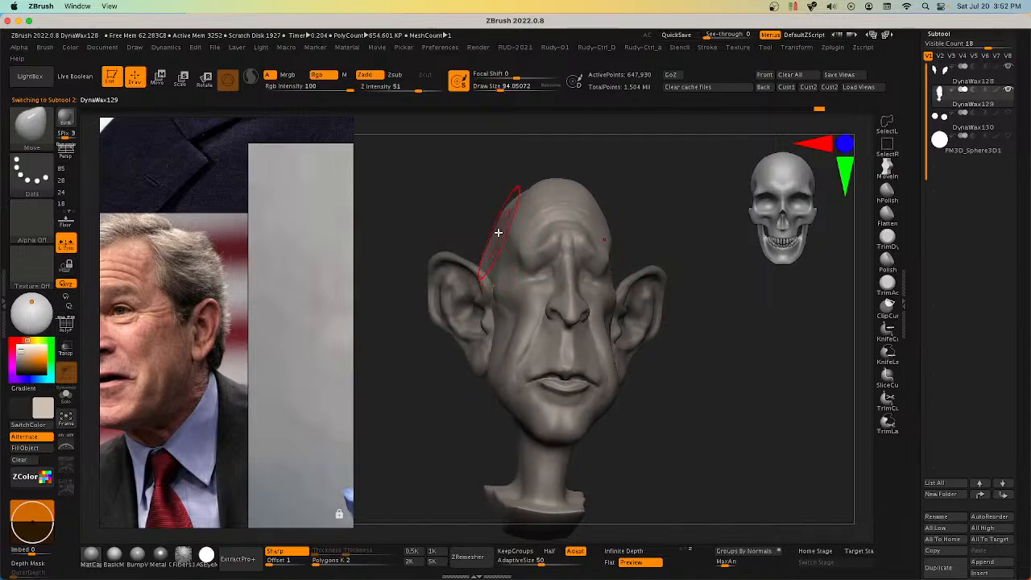
pyautogui.moveTo(505, 214)
pyautogui.mouseDown(button='right')
pyautogui.moveTo(540, 222)
pyautogui.moveTo(512, 211)
pyautogui.mouseUp(button='right')
# Step: Build up the skull's upper side and back with ClayBuildup at draw sizes about 65 and 94
pyautogui.press('space')
pyautogui.click(642, 449)
pyautogui.moveTo(507, 181)
pyautogui.mouseDown()
pyautogui.moveTo(498, 207)
pyautogui.moveTo(507, 219)
pyautogui.moveTo(497, 221)
pyautogui.mouseUp()
pyautogui.moveTo(506, 199); pyautogui.dragTo(524, 211, button='right')
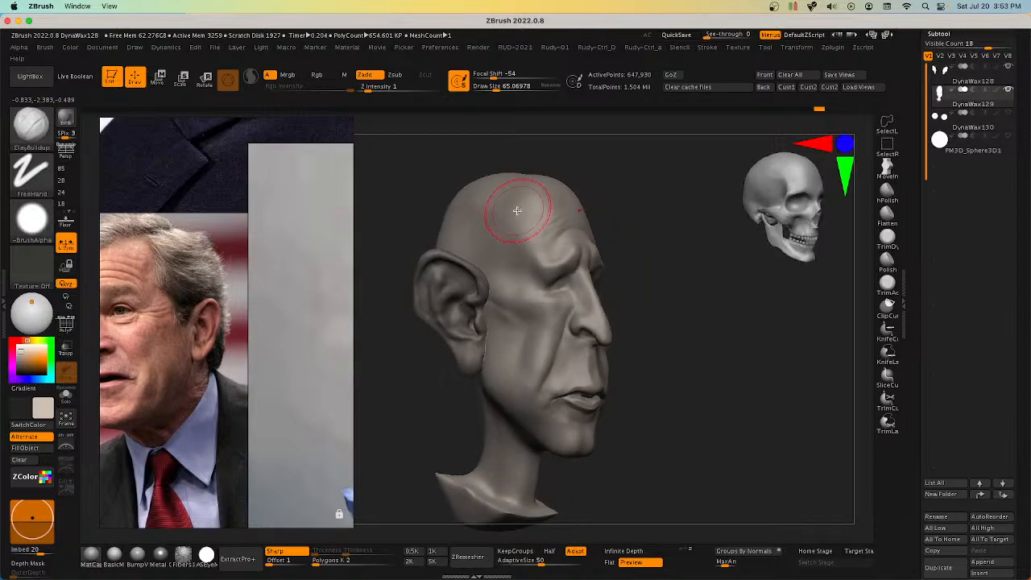
pyautogui.moveTo(525, 176)
pyautogui.mouseDown()
pyautogui.moveTo(494, 189)
pyautogui.moveTo(486, 222)
pyautogui.mouseUp()
pyautogui.press('s')
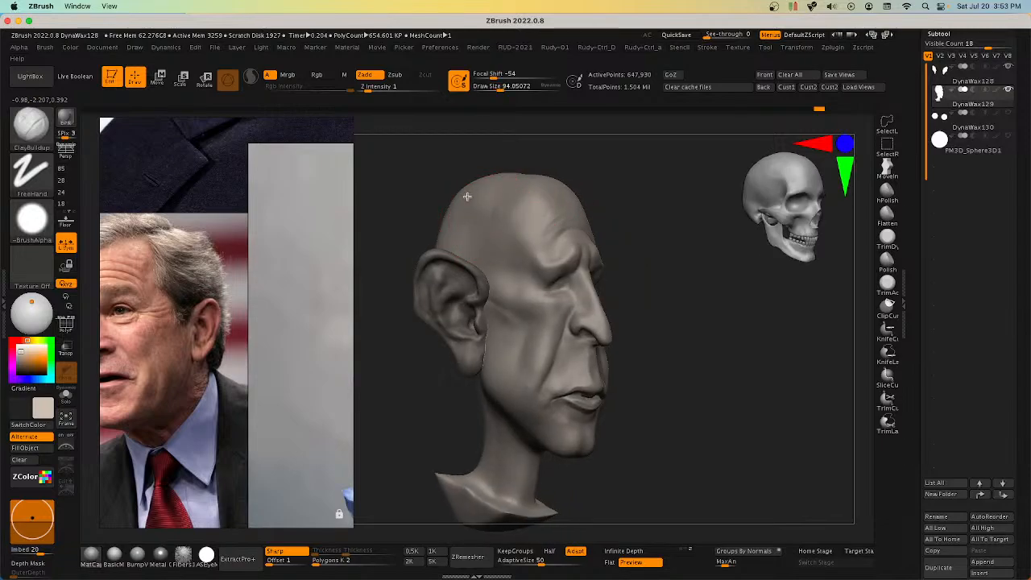
pyautogui.moveTo(493, 222)
pyautogui.mouseDown(button='right')
pyautogui.moveTo(491, 207)
pyautogui.moveTo(640, 225)
pyautogui.moveTo(609, 251)
pyautogui.mouseUp(button='right')
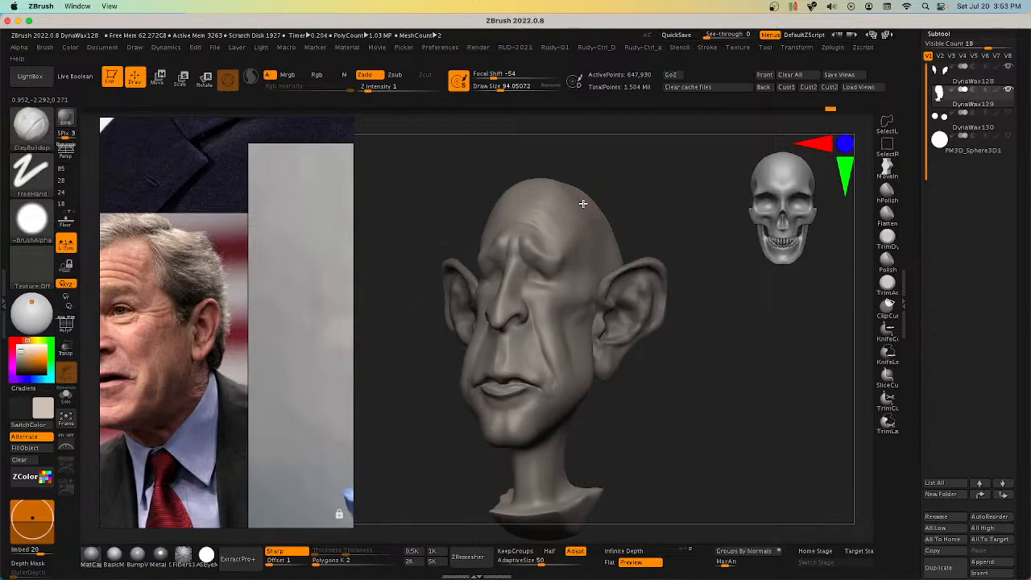
pyautogui.moveTo(583, 203)
pyautogui.mouseDown(button='right')
pyautogui.moveTo(652, 240)
pyautogui.moveTo(690, 277)
pyautogui.moveTo(665, 362)
pyautogui.moveTo(643, 281)
pyautogui.mouseUp(button='right')
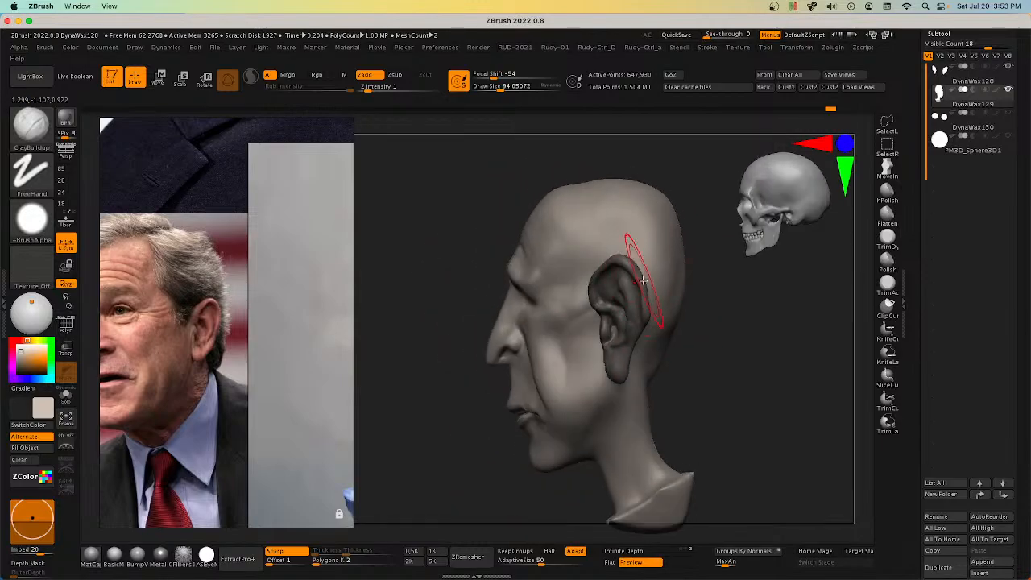
pyautogui.moveTo(668, 202); pyautogui.dragTo(685, 233, button='right')
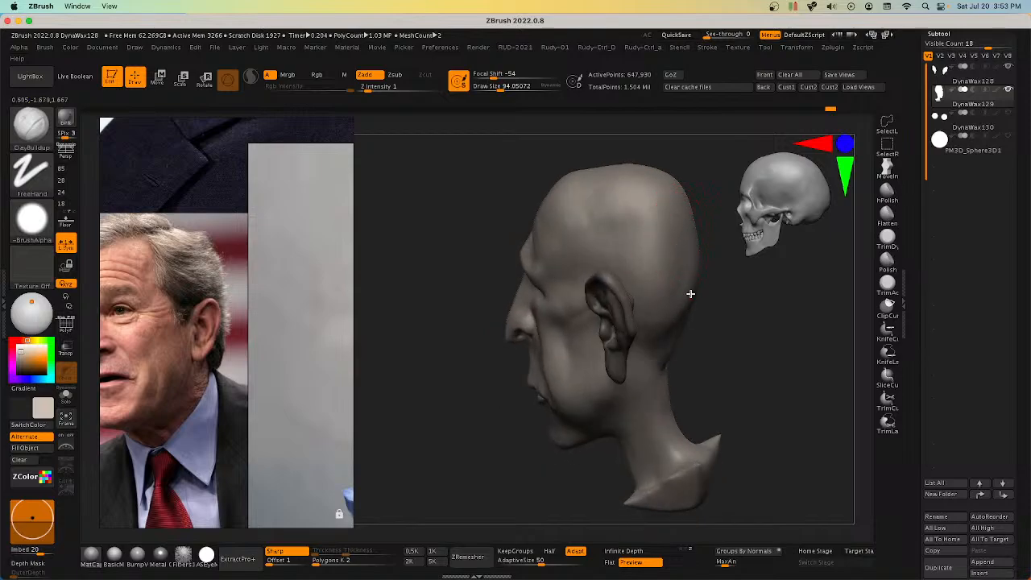
pyautogui.moveTo(691, 293)
pyautogui.mouseDown(button='right')
pyautogui.moveTo(663, 293)
pyautogui.moveTo(651, 356)
pyautogui.mouseUp(button='right')
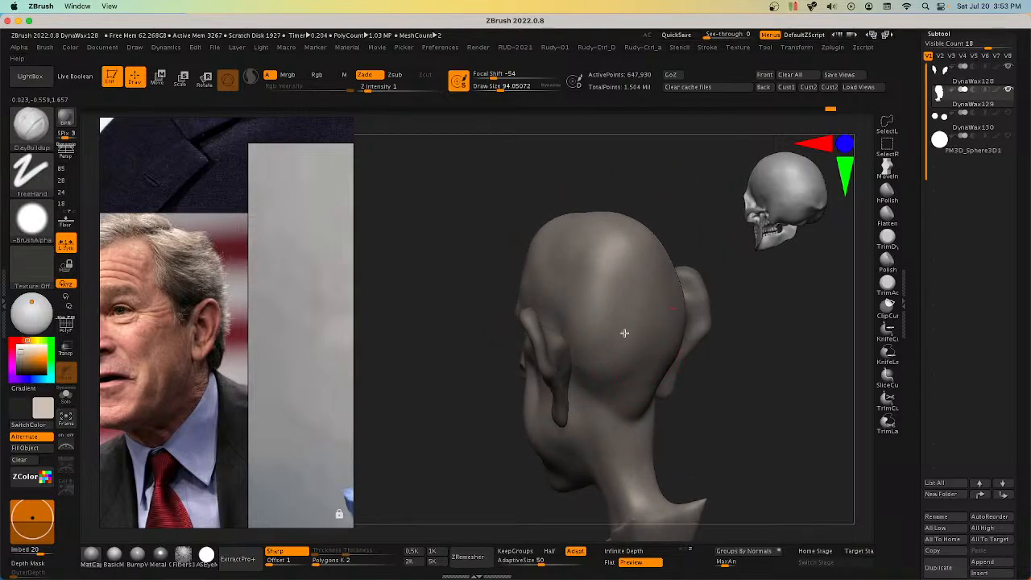
pyautogui.moveTo(601, 242); pyautogui.dragTo(698, 242, button='right')
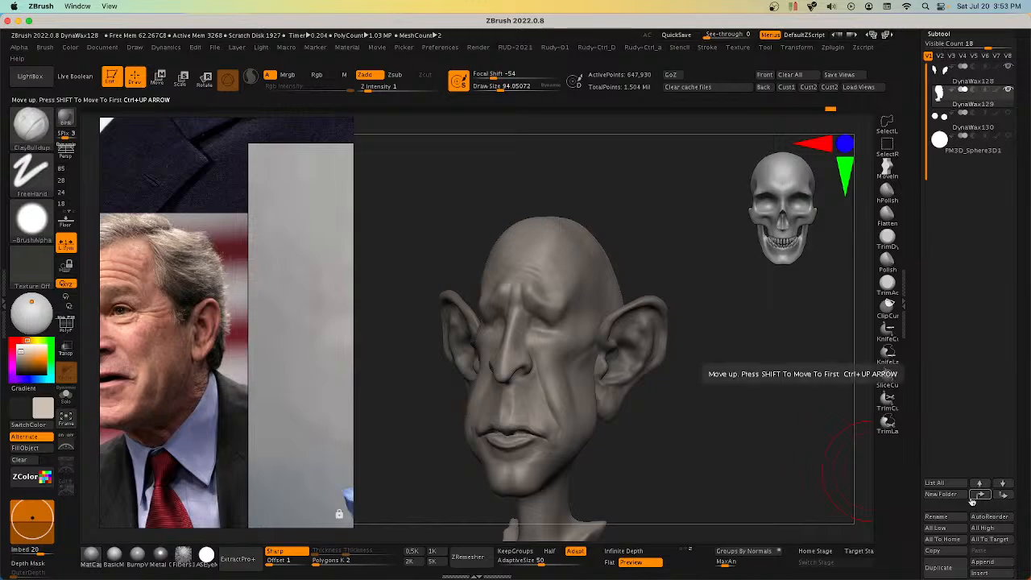
# Step: Examine the reference photos and the painted caricature, comparing its head, ear and face proportions with the sculpt
pyautogui.scroll(-6, 225, 321)
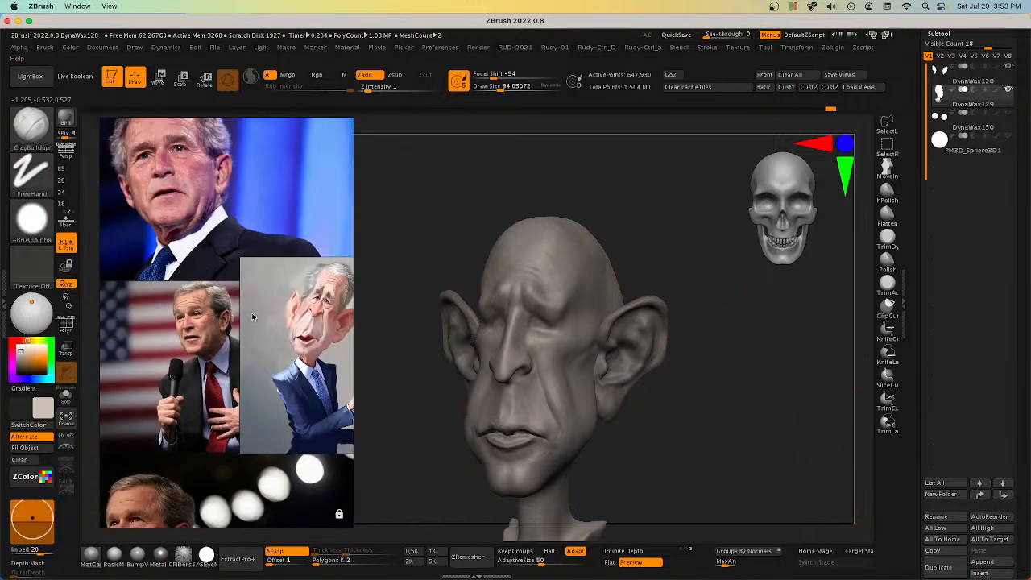
pyautogui.moveTo(285, 315)
pyautogui.mouseDown(button='middle')
pyautogui.moveTo(264, 326)
pyautogui.moveTo(279, 313)
pyautogui.moveTo(281, 282)
pyautogui.moveTo(249, 287)
pyautogui.moveTo(283, 319)
pyautogui.mouseUp(button='middle')
pyautogui.scroll(4, 263, 327)
pyautogui.scroll(2, 280, 282)
pyautogui.scroll(-1, 281, 286)
pyautogui.scroll(-3, 250, 287)
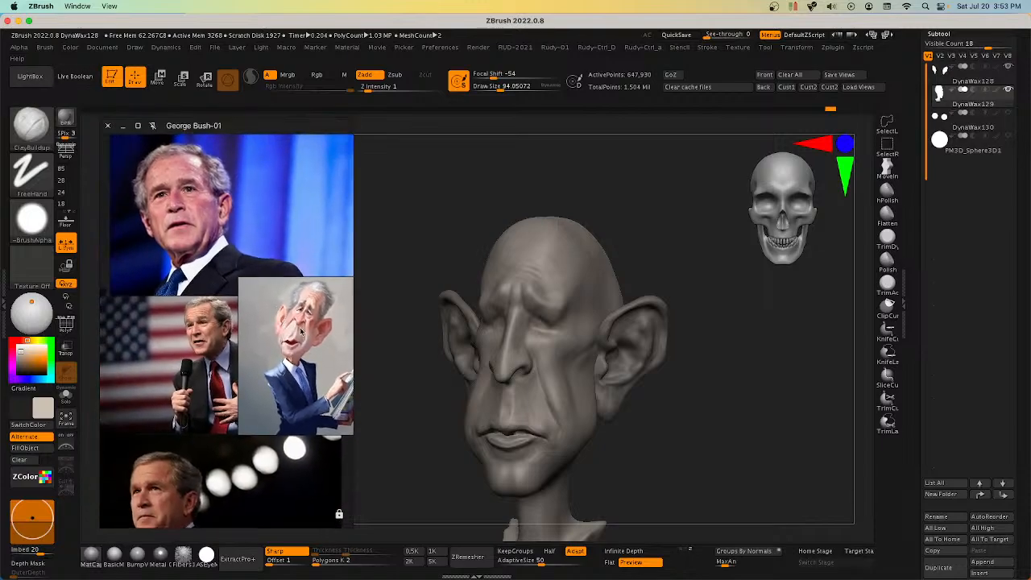
pyautogui.scroll(5, 295, 321)
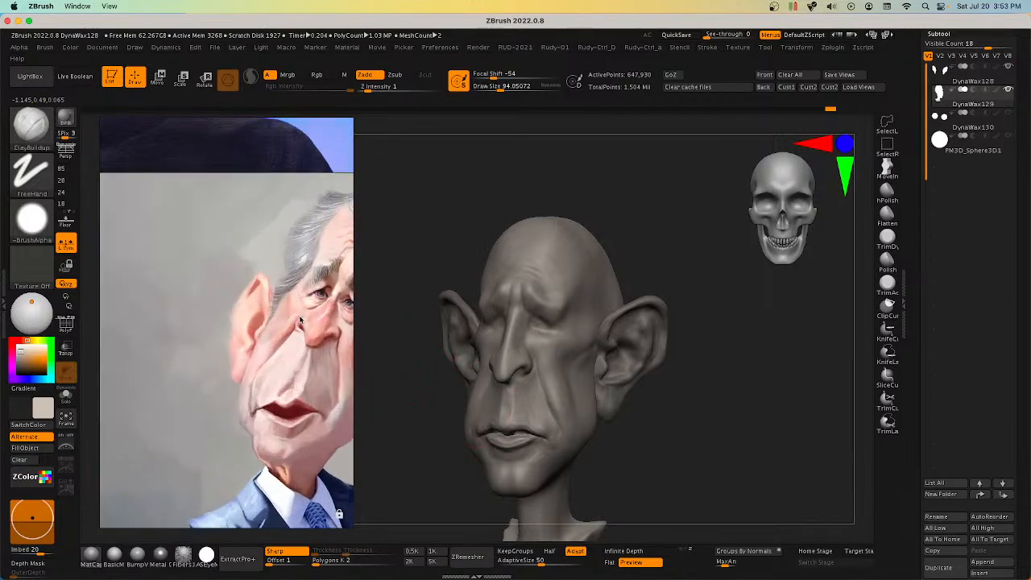
pyautogui.scroll(-2, 300, 320)
pyautogui.scroll(3, 319, 323)
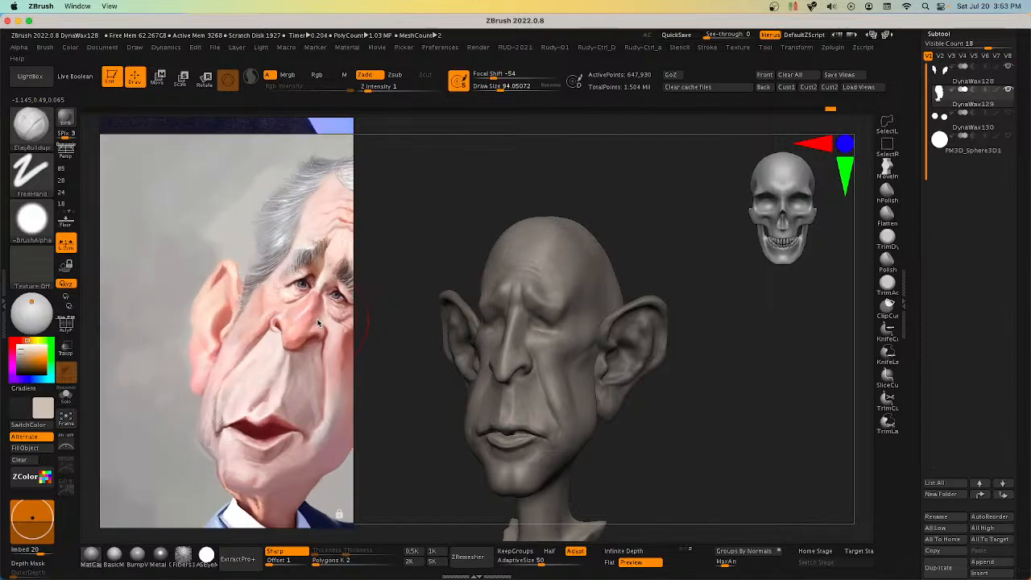
pyautogui.scroll(-3, 318, 323)
pyautogui.moveTo(318, 324); pyautogui.dragTo(293, 320, button='middle')
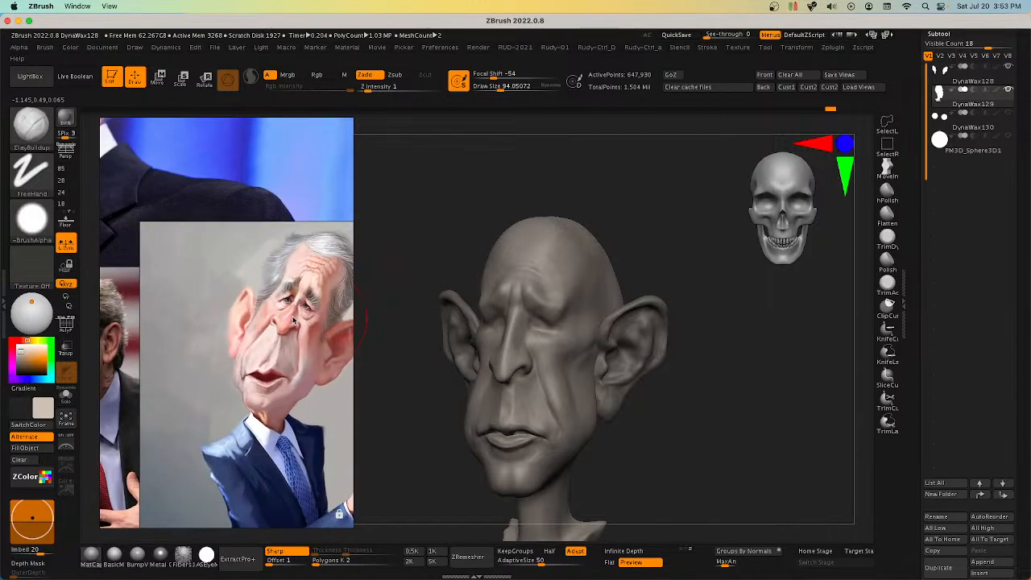
pyautogui.scroll(-2, 290, 318)
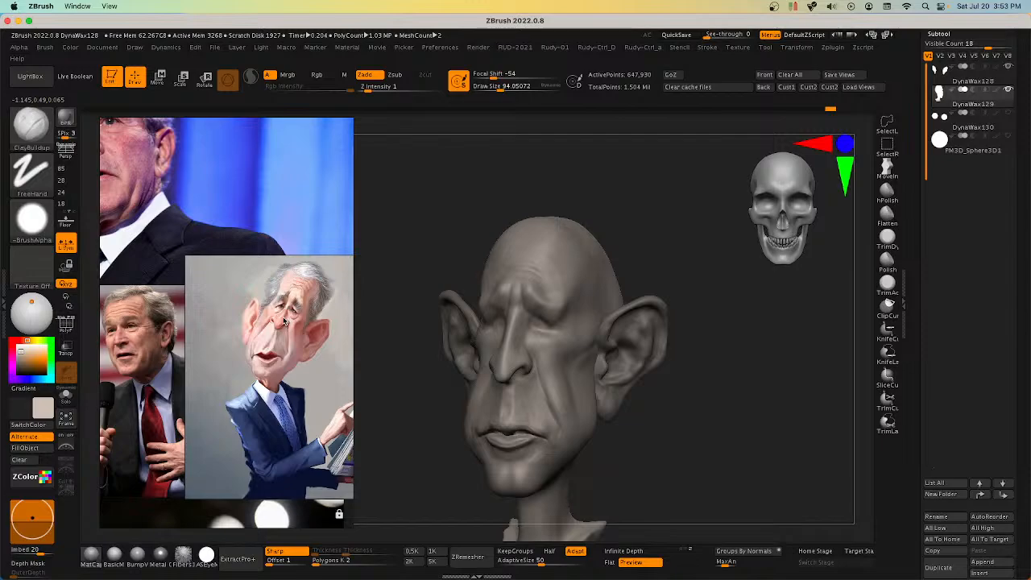
# Step: Reshape the back of the skull behind the ear with the Move brush, enlarging the draw size to about 179
pyautogui.moveTo(617, 404)
pyautogui.mouseDown(button='right')
pyautogui.moveTo(651, 394)
pyautogui.moveTo(668, 357)
pyautogui.moveTo(656, 416)
pyautogui.moveTo(694, 400)
pyautogui.moveTo(656, 391)
pyautogui.moveTo(621, 362)
pyautogui.mouseUp(button='right')
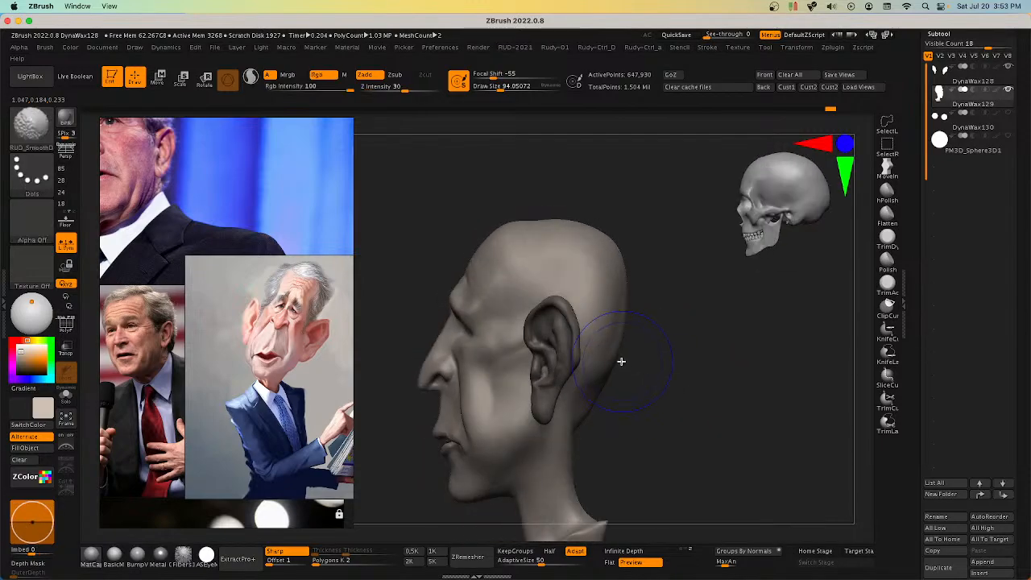
pyautogui.press(']')
pyautogui.press('b')
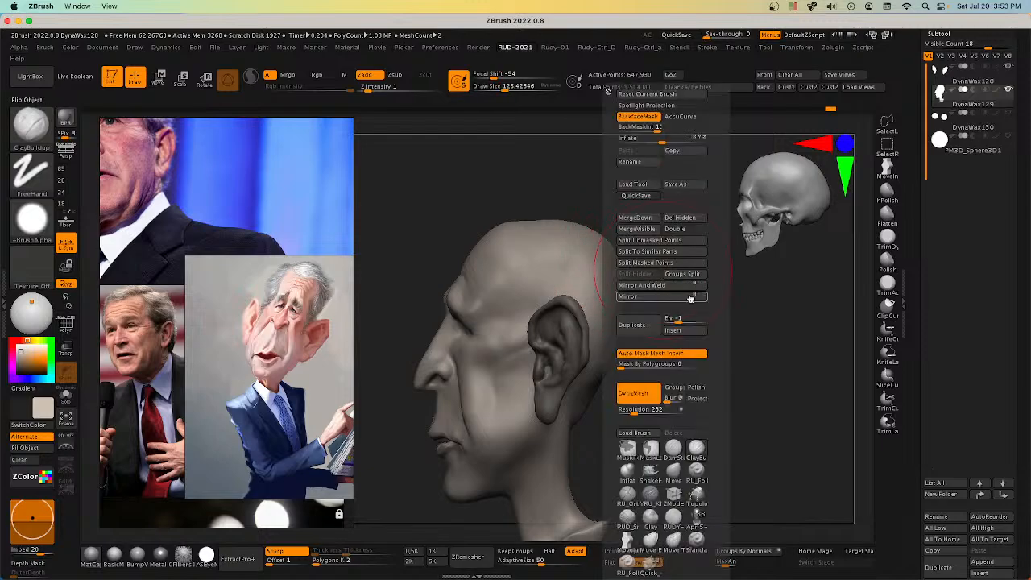
pyautogui.press('m')
pyautogui.press('v')
pyautogui.press('s')
pyautogui.moveTo(612, 260); pyautogui.dragTo(603, 257)
pyautogui.press('s')
pyautogui.click(611, 328)
pyautogui.moveTo(606, 352); pyautogui.dragTo(597, 354)
pyautogui.moveTo(596, 298); pyautogui.dragTo(631, 308, button='right')
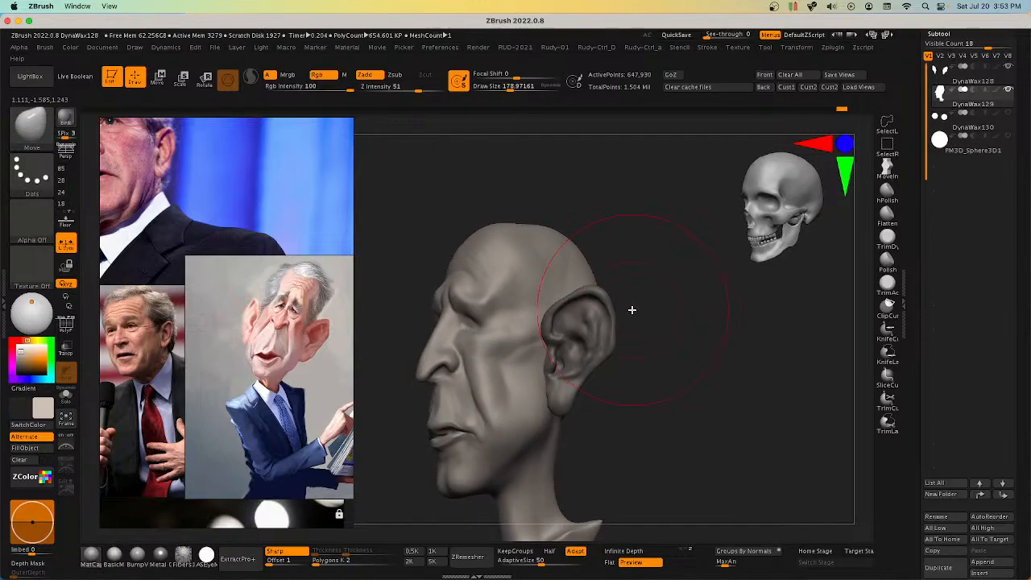
# Step: Check the head from the front, and adjust the area behind the earlobe with the Move brush at draw size about 102
pyautogui.moveTo(601, 351); pyautogui.dragTo(693, 343, button='right')
pyautogui.moveTo(767, 159); pyautogui.dragTo(734, 226, button='right')
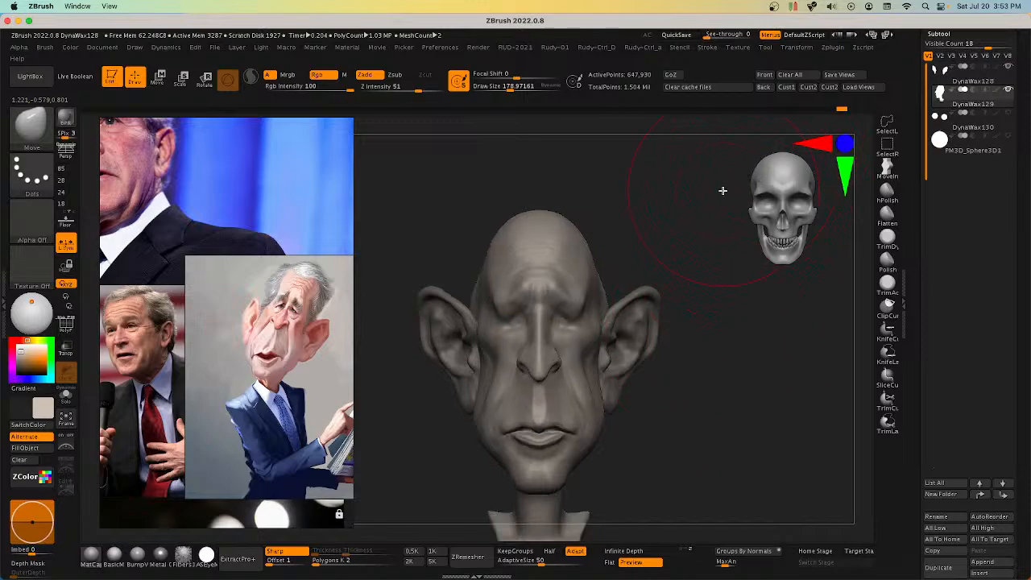
pyautogui.moveTo(709, 161)
pyautogui.mouseDown(button='right')
pyautogui.moveTo(672, 201)
pyautogui.moveTo(685, 351)
pyautogui.moveTo(648, 366)
pyautogui.moveTo(708, 236)
pyautogui.mouseUp(button='right')
pyautogui.click(768, 77)
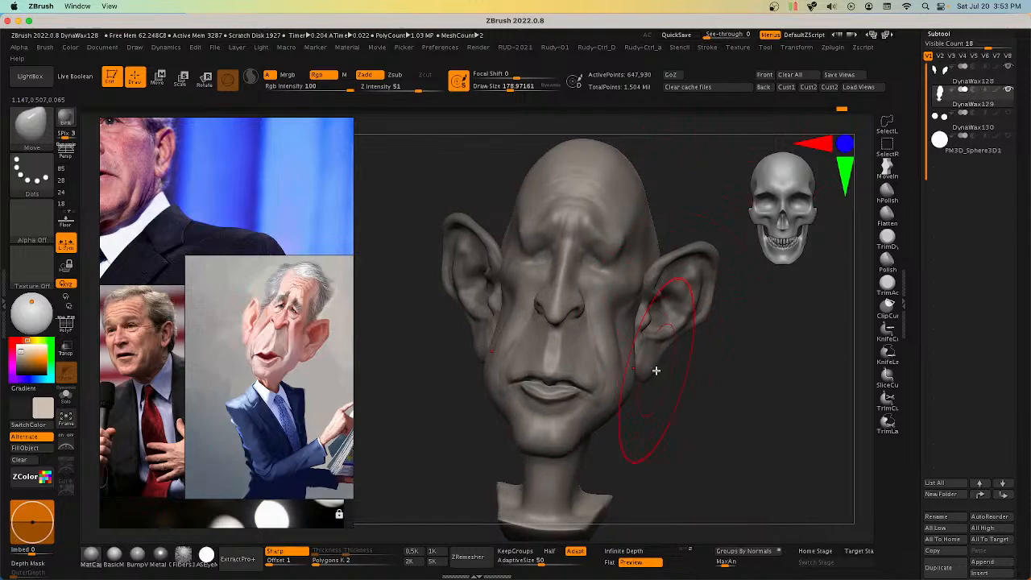
pyautogui.moveTo(678, 391)
pyautogui.mouseDown(button='right')
pyautogui.moveTo(668, 393)
pyautogui.moveTo(626, 345)
pyautogui.moveTo(617, 350)
pyautogui.mouseUp(button='right')
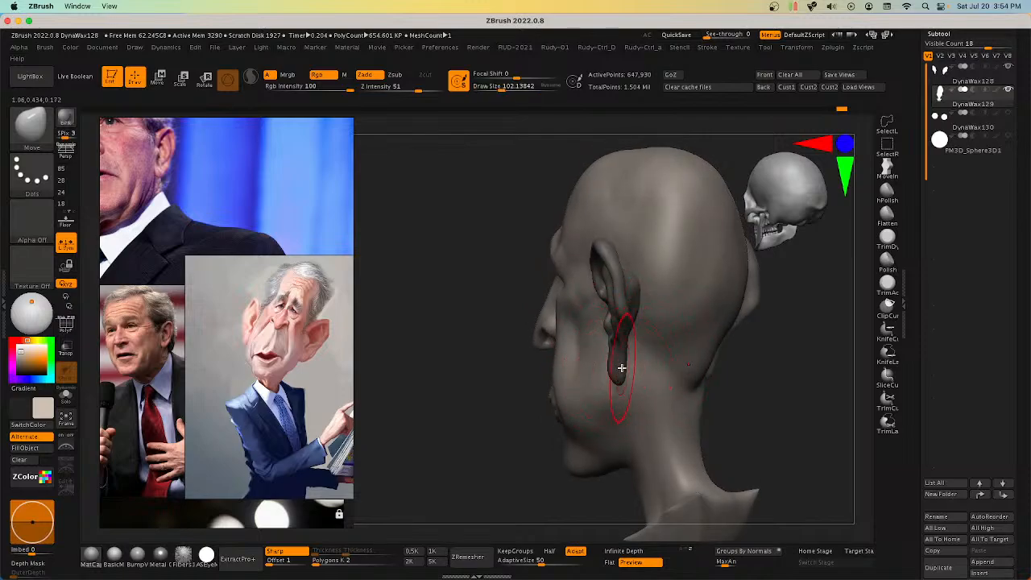
pyautogui.moveTo(623, 309)
pyautogui.mouseDown(button='right')
pyautogui.moveTo(668, 292)
pyautogui.moveTo(690, 328)
pyautogui.moveTo(637, 330)
pyautogui.moveTo(669, 318)
pyautogui.moveTo(672, 346)
pyautogui.moveTo(689, 343)
pyautogui.moveTo(684, 362)
pyautogui.moveTo(663, 295)
pyautogui.moveTo(682, 340)
pyautogui.moveTo(667, 348)
pyautogui.moveTo(680, 344)
pyautogui.moveTo(651, 336)
pyautogui.moveTo(685, 333)
pyautogui.moveTo(629, 359)
pyautogui.moveTo(677, 352)
pyautogui.moveTo(693, 327)
pyautogui.moveTo(647, 354)
pyautogui.moveTo(649, 346)
pyautogui.mouseUp(button='right')
pyautogui.moveTo(670, 288); pyautogui.dragTo(695, 311, button='right')
pyautogui.rightClick(697, 311)
# Step: Reshape the neck and the lower edge of the bust with the Move brush at draw size about 59
pyautogui.moveTo(756, 282)
pyautogui.mouseDown(button='right')
pyautogui.moveTo(737, 276)
pyautogui.moveTo(743, 297)
pyautogui.moveTo(712, 337)
pyautogui.moveTo(637, 392)
pyautogui.moveTo(576, 384)
pyautogui.moveTo(571, 412)
pyautogui.moveTo(594, 371)
pyautogui.moveTo(613, 365)
pyautogui.moveTo(610, 378)
pyautogui.moveTo(627, 372)
pyautogui.moveTo(631, 391)
pyautogui.moveTo(588, 439)
pyautogui.moveTo(564, 437)
pyautogui.moveTo(560, 449)
pyautogui.mouseUp(button='right')
pyautogui.keyDown('alt'); pyautogui.click(587, 392); pyautogui.keyUp('alt')
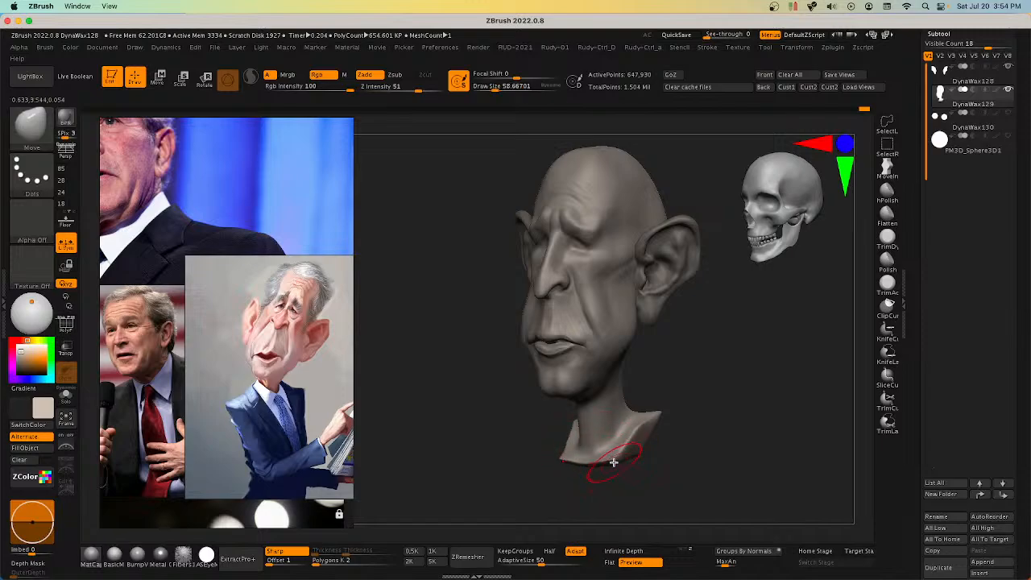
pyautogui.moveTo(616, 457)
pyautogui.mouseDown(button='right')
pyautogui.moveTo(629, 432)
pyautogui.moveTo(666, 416)
pyautogui.moveTo(659, 409)
pyautogui.moveTo(665, 424)
pyautogui.moveTo(691, 401)
pyautogui.moveTo(696, 411)
pyautogui.mouseUp(button='right')
# Step: Build up the neck base and shoulder area with ClayBuildup at draw size about 32
pyautogui.press('space')
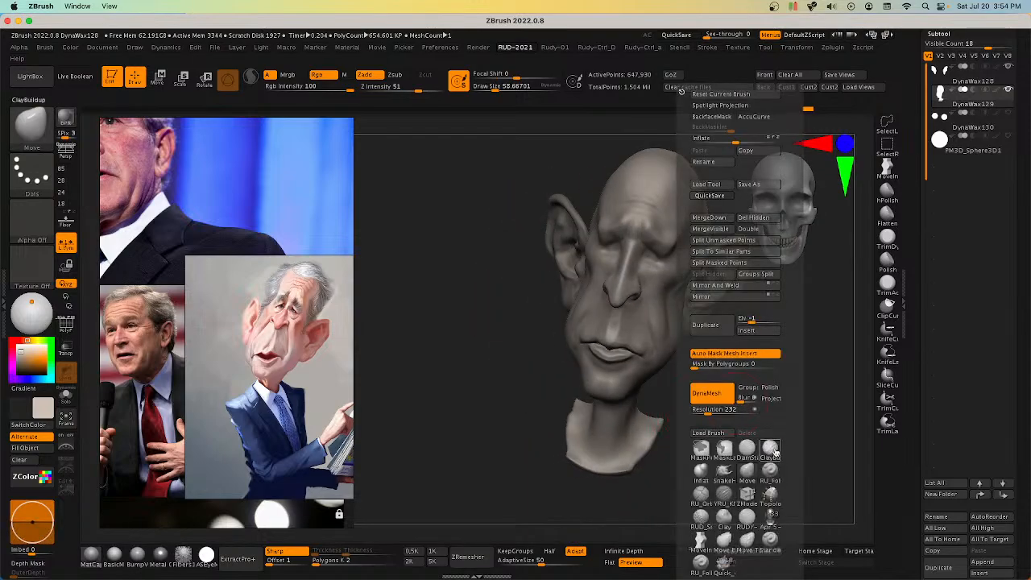
pyautogui.click(770, 456)
pyautogui.moveTo(735, 454); pyautogui.dragTo(663, 449, button='right')
pyautogui.press('s')
pyautogui.moveTo(659, 449)
pyautogui.mouseDown()
pyautogui.moveTo(635, 452)
pyautogui.moveTo(657, 437)
pyautogui.mouseUp()
pyautogui.press('s')
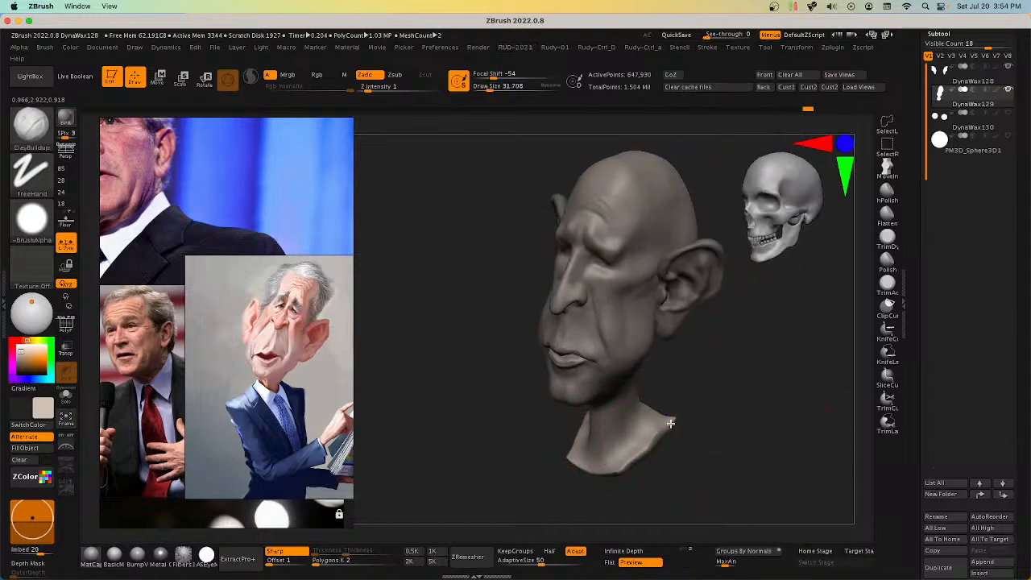
pyautogui.moveTo(613, 478); pyautogui.dragTo(574, 469, button='right')
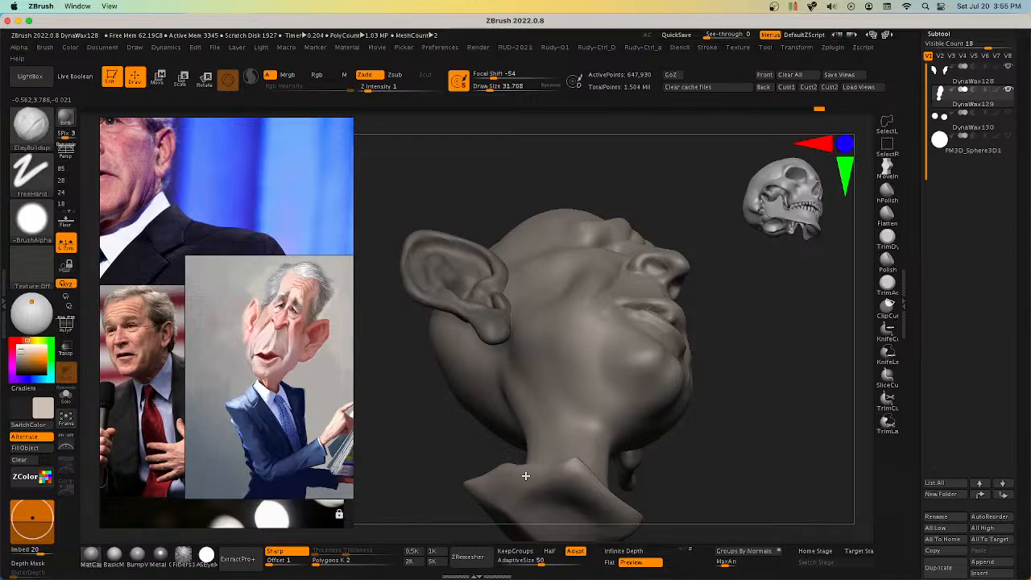
# Step: Fill out the bust's lower edge with ClayBuildup at draw sizes about 102 and 59, and remesh it with DynaMesh
pyautogui.moveTo(499, 506)
pyautogui.mouseDown(button='right')
pyautogui.moveTo(524, 451)
pyautogui.moveTo(575, 428)
pyautogui.mouseUp(button='right')
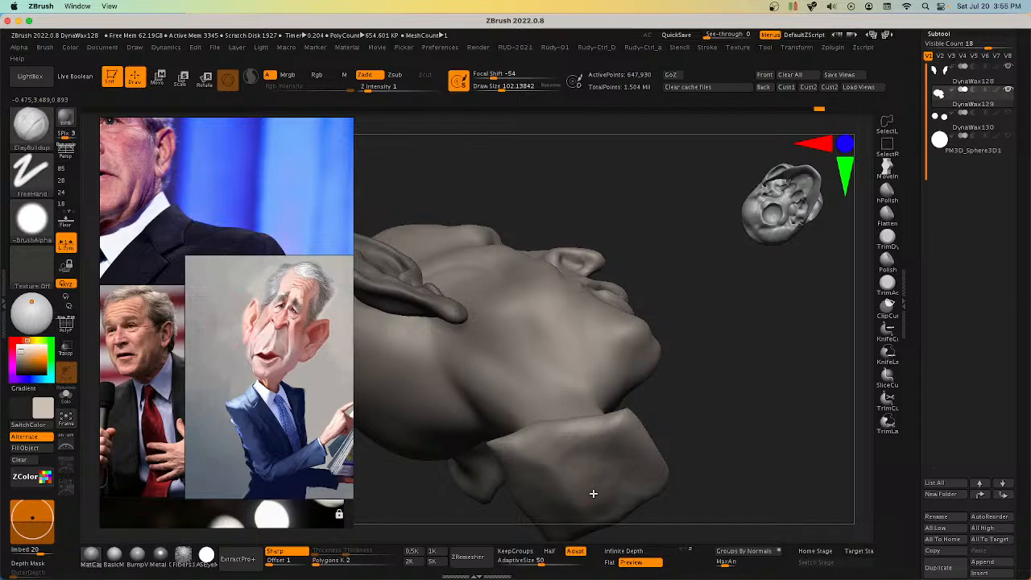
pyautogui.moveTo(596, 492)
pyautogui.mouseDown(button='right')
pyautogui.moveTo(605, 501)
pyautogui.moveTo(610, 433)
pyautogui.moveTo(604, 458)
pyautogui.mouseUp(button='right')
pyautogui.moveTo(604, 459); pyautogui.dragTo(602, 457)
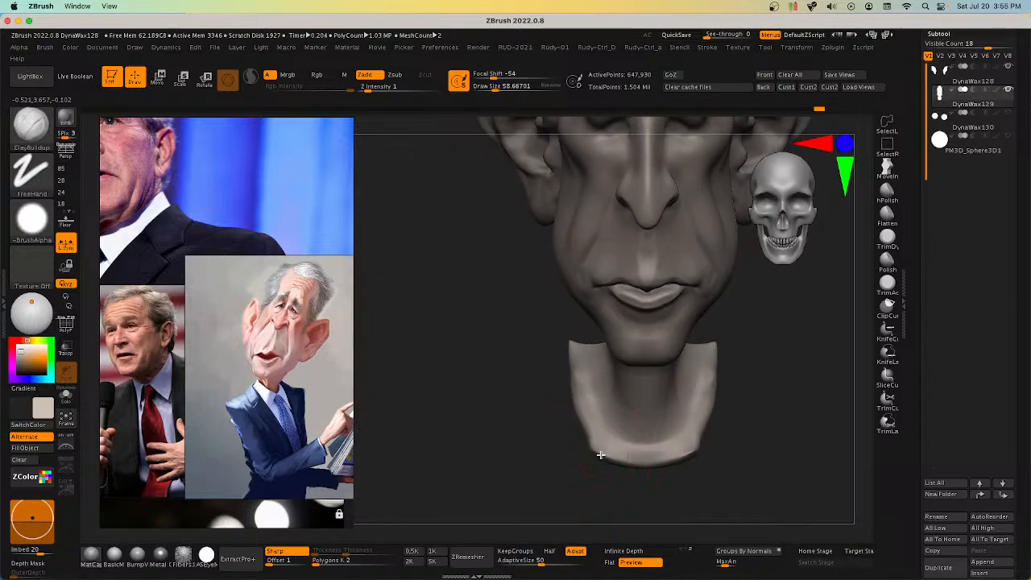
pyautogui.moveTo(636, 453); pyautogui.dragTo(687, 450, button='right')
pyautogui.moveTo(775, 427)
pyautogui.keyDown('ctrl'); pyautogui.mouseDown()
pyautogui.moveTo(744, 443)
pyautogui.moveTo(693, 443)
pyautogui.mouseUp(); pyautogui.keyUp('ctrl')
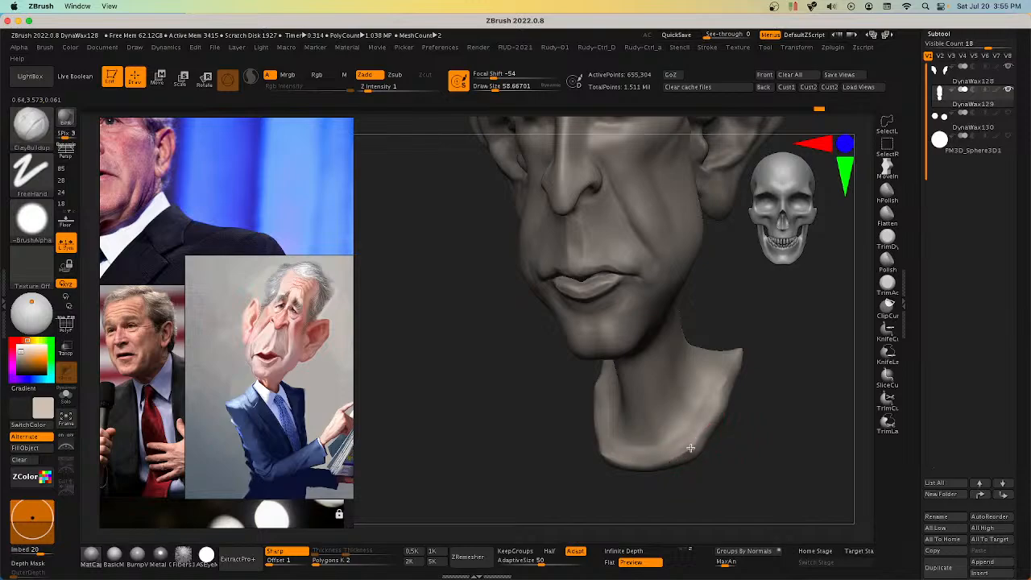
# Step: Smooth the front edge of the bust's base and update its DynaMesh topology
pyautogui.moveTo(680, 463); pyautogui.dragTo(701, 431, button='right')
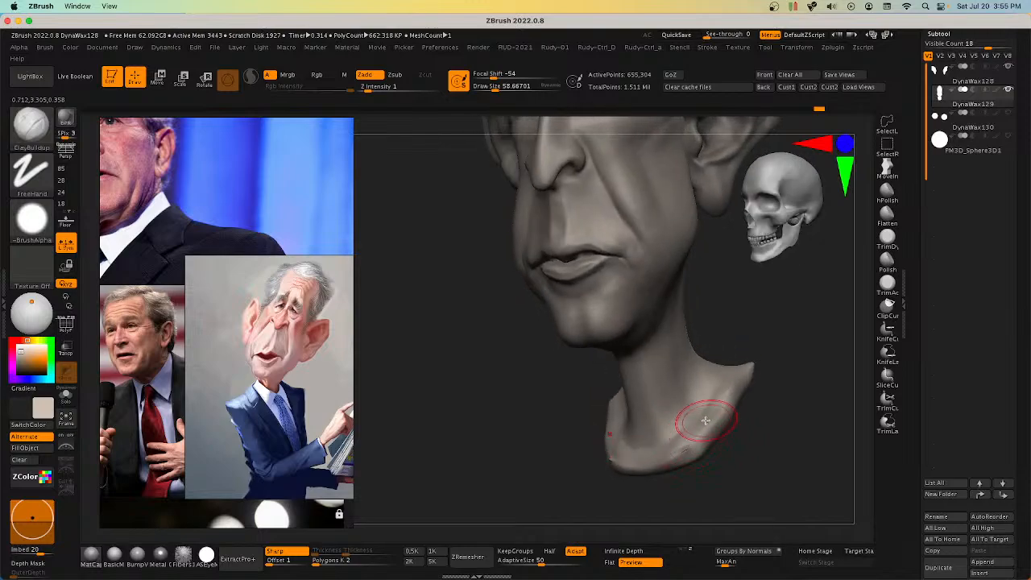
pyautogui.keyDown('shift'); pyautogui.moveTo(696, 441); pyautogui.dragTo(687, 449); pyautogui.keyUp('shift')
pyautogui.keyDown('ctrl'); pyautogui.moveTo(755, 451); pyautogui.dragTo(781, 437); pyautogui.keyUp('ctrl')
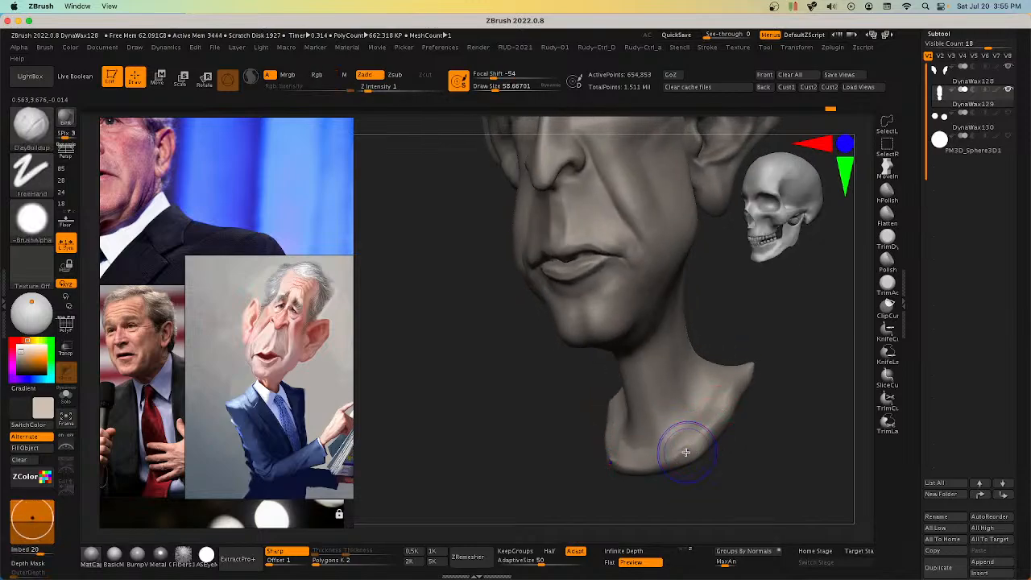
pyautogui.keyDown('shift'); pyautogui.moveTo(672, 462); pyautogui.dragTo(690, 440); pyautogui.keyUp('shift')
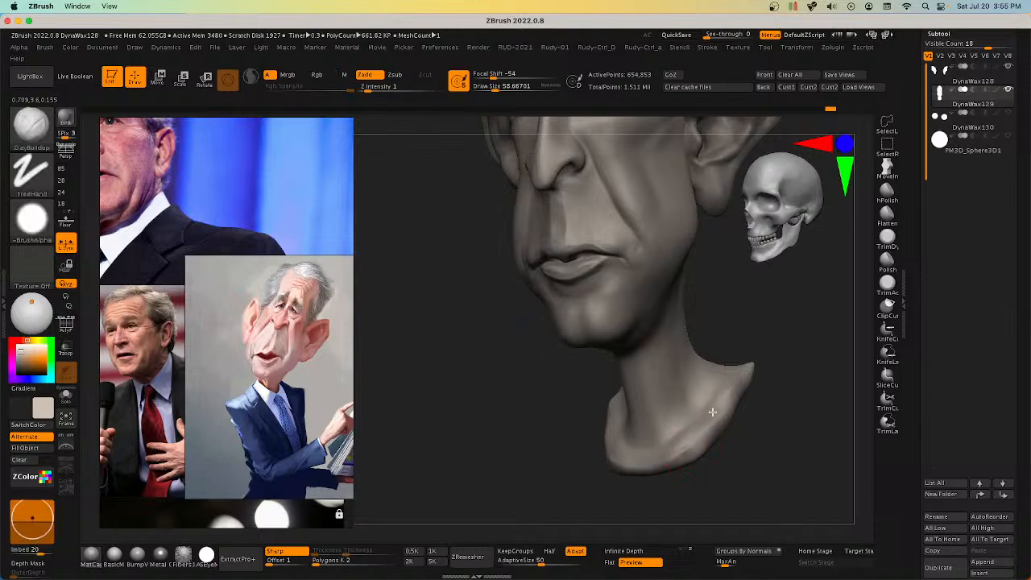
# Step: Refine the bust's base and shoulder edge with the Clay brush at draw size about 75, and update its DynaMesh topology
pyautogui.moveTo(726, 402)
pyautogui.mouseDown(button='right')
pyautogui.moveTo(702, 428)
pyautogui.moveTo(761, 356)
pyautogui.moveTo(796, 364)
pyautogui.mouseUp(button='right')
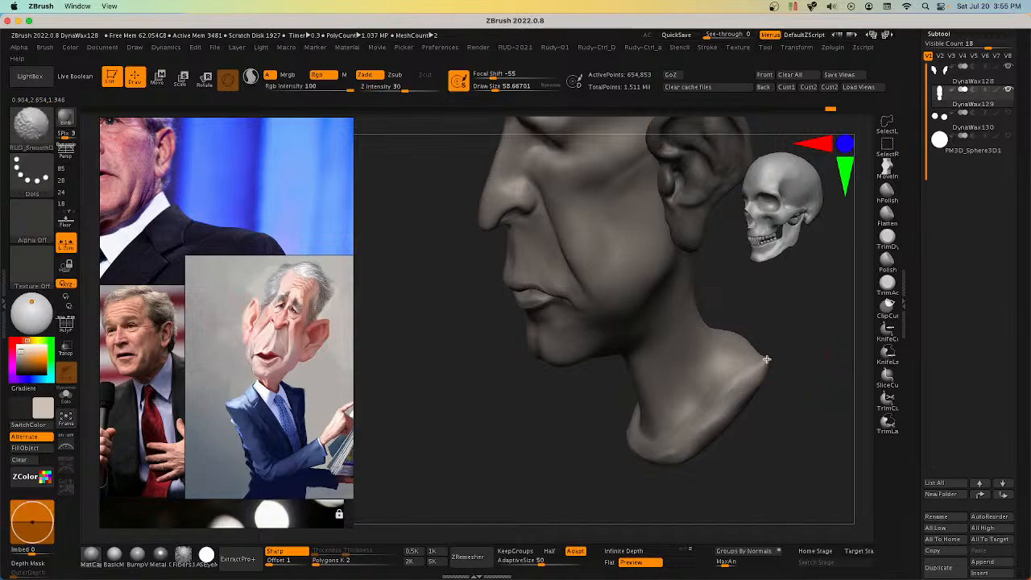
pyautogui.press('d')
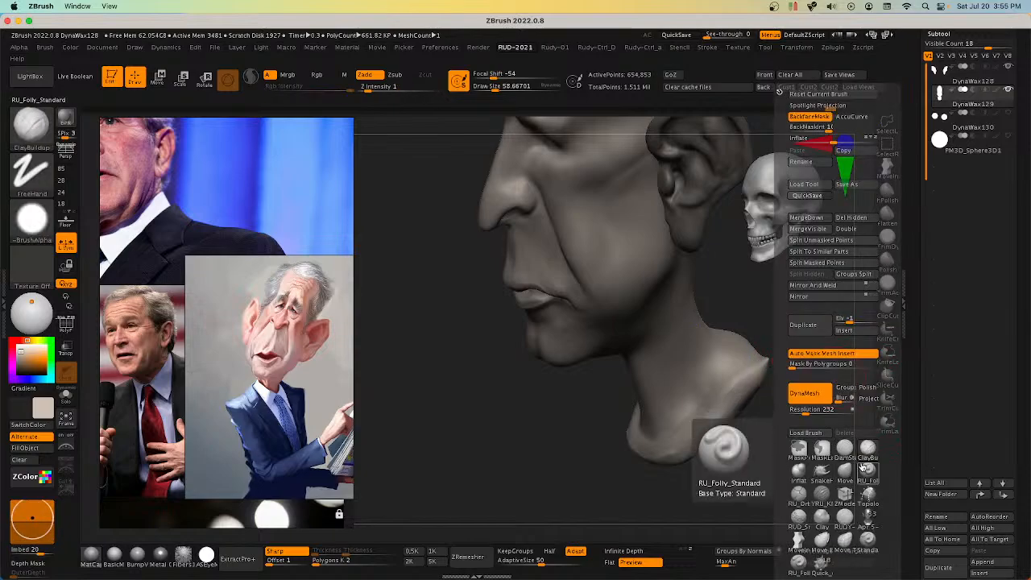
pyautogui.click(821, 516)
pyautogui.moveTo(731, 414); pyautogui.dragTo(773, 353, button='right')
pyautogui.moveTo(755, 391)
pyautogui.mouseDown(button='right')
pyautogui.moveTo(680, 450)
pyautogui.moveTo(773, 451)
pyautogui.moveTo(742, 386)
pyautogui.moveTo(771, 414)
pyautogui.mouseUp(button='right')
pyautogui.press('shift')
pyautogui.press('ctrl')
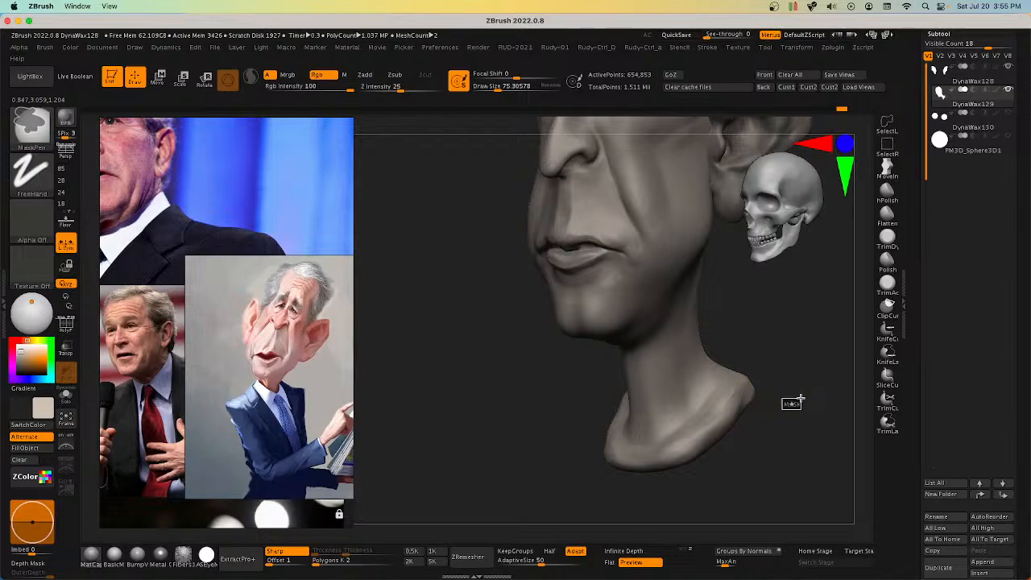
pyautogui.moveTo(702, 417)
pyautogui.mouseDown(button='right')
pyautogui.moveTo(709, 438)
pyautogui.moveTo(709, 421)
pyautogui.moveTo(653, 449)
pyautogui.moveTo(690, 446)
pyautogui.moveTo(717, 375)
pyautogui.mouseUp(button='right')
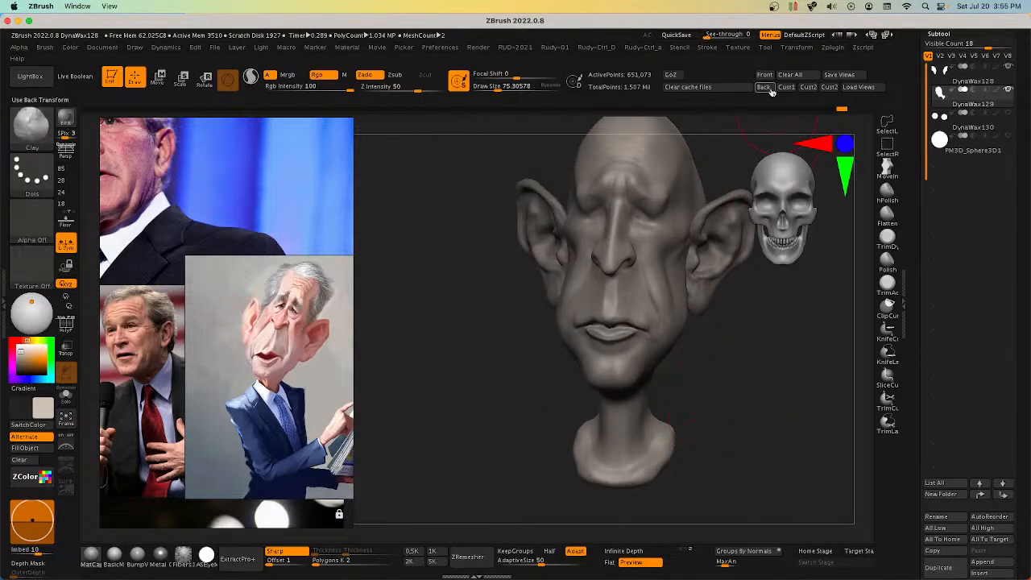
# Step: Adjust the shape of the mouth area and lower cheek with the Move brush at draw sizes about 59 and 41
pyautogui.moveTo(745, 178)
pyautogui.mouseDown(button='right')
pyautogui.moveTo(673, 369)
pyautogui.moveTo(681, 397)
pyautogui.moveTo(660, 407)
pyautogui.moveTo(686, 425)
pyautogui.mouseUp(button='right')
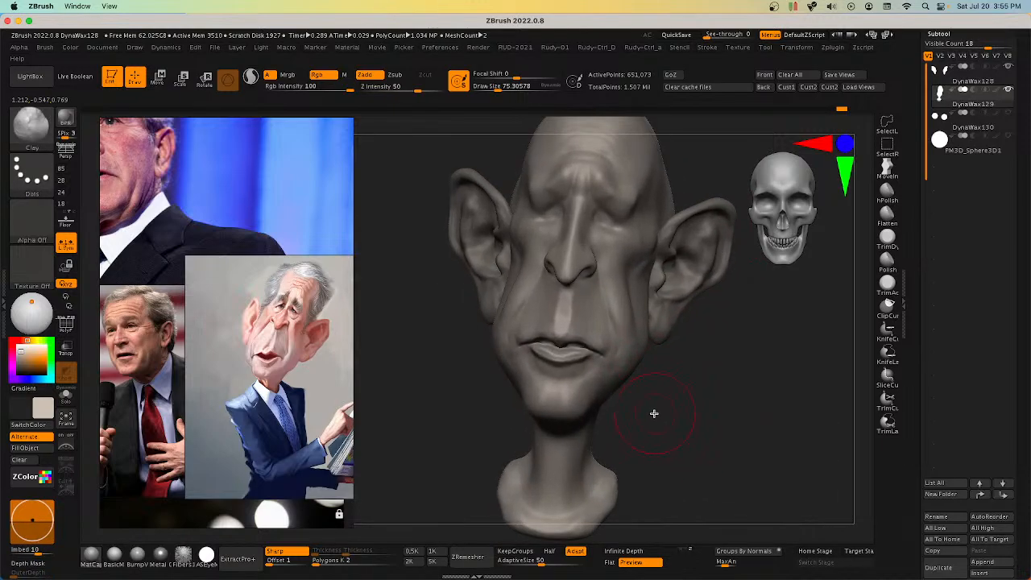
pyautogui.press('space')
pyautogui.click(693, 475)
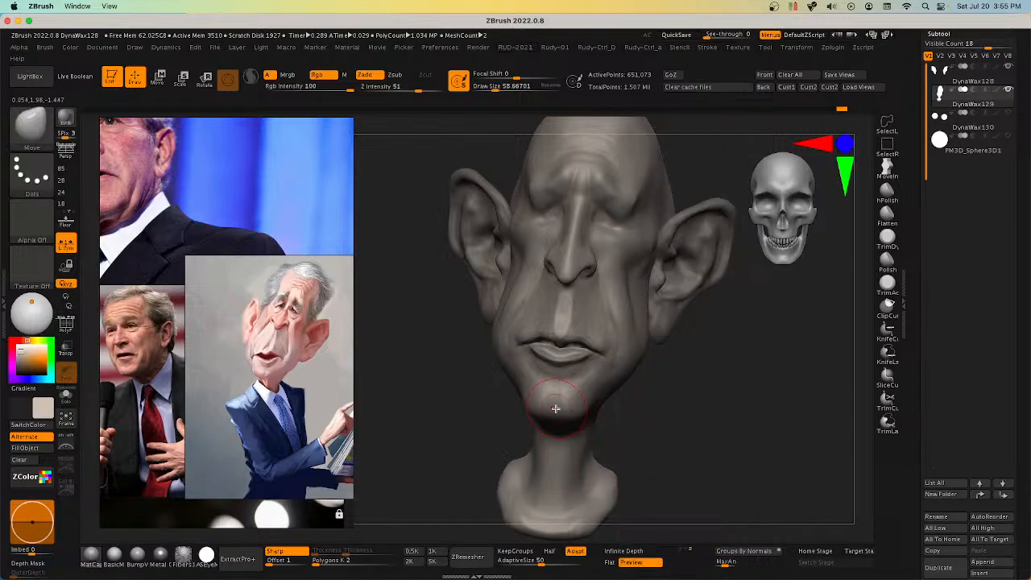
pyautogui.keyDown('ctrl'); pyautogui.moveTo(555, 410); pyautogui.dragTo(518, 359, button='right'); pyautogui.keyUp('ctrl')
pyautogui.press('s')
pyautogui.moveTo(514, 342); pyautogui.dragTo(506, 341)
pyautogui.moveTo(506, 336)
pyautogui.mouseDown(button='right')
pyautogui.moveTo(518, 315)
pyautogui.moveTo(525, 352)
pyautogui.moveTo(511, 335)
pyautogui.moveTo(637, 331)
pyautogui.moveTo(629, 317)
pyautogui.moveTo(644, 320)
pyautogui.mouseUp(button='right')
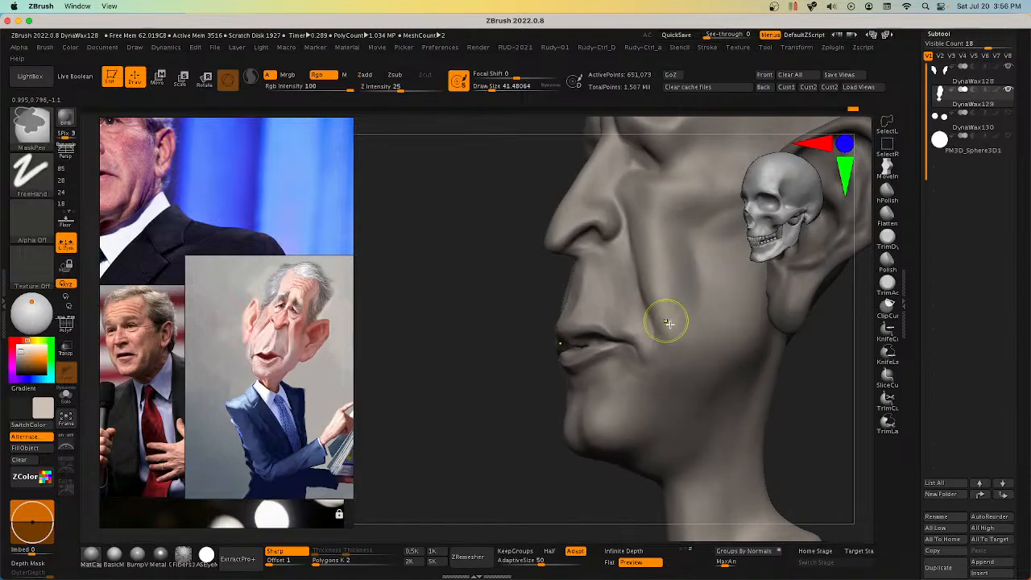
pyautogui.keyDown('shift'); pyautogui.moveTo(668, 322); pyautogui.dragTo(703, 364); pyautogui.keyUp('shift')
pyautogui.moveTo(715, 411)
pyautogui.mouseDown(button='right')
pyautogui.moveTo(722, 427)
pyautogui.moveTo(759, 414)
pyautogui.moveTo(720, 410)
pyautogui.moveTo(710, 350)
pyautogui.moveTo(736, 311)
pyautogui.moveTo(741, 340)
pyautogui.moveTo(698, 357)
pyautogui.moveTo(666, 345)
pyautogui.moveTo(669, 314)
pyautogui.moveTo(680, 340)
pyautogui.moveTo(670, 396)
pyautogui.moveTo(528, 375)
pyautogui.moveTo(527, 392)
pyautogui.moveTo(534, 376)
pyautogui.moveTo(489, 384)
pyautogui.moveTo(502, 352)
pyautogui.moveTo(552, 387)
pyautogui.moveTo(534, 346)
pyautogui.mouseUp(button='right')
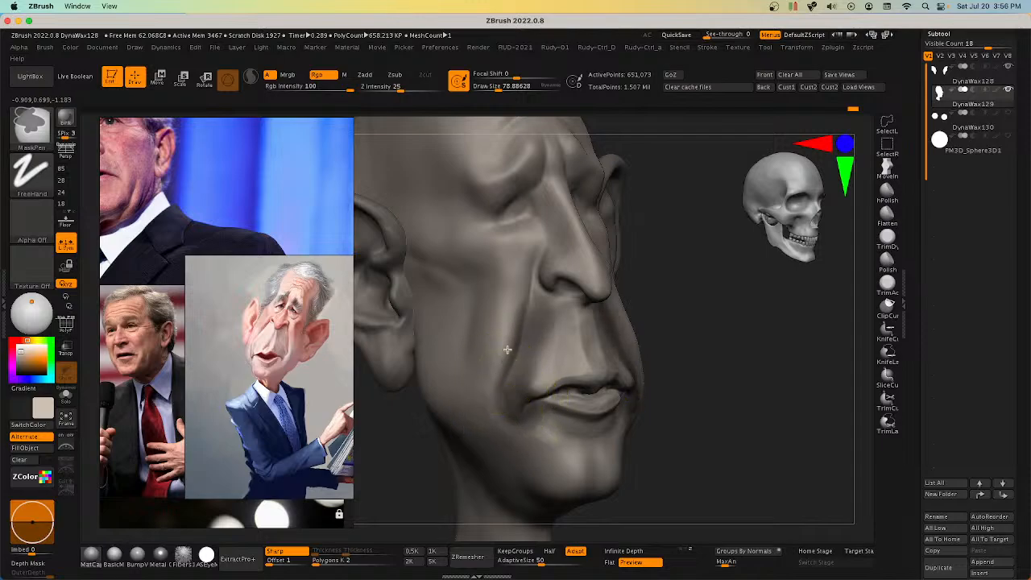
# Step: Reshape the cheek and jaw from both sides with the Move brush at draw sizes about 79 and 119
pyautogui.moveTo(490, 409); pyautogui.dragTo(511, 411, button='right')
pyautogui.press('s')
pyautogui.moveTo(486, 426); pyautogui.dragTo(483, 427)
pyautogui.moveTo(481, 428)
pyautogui.mouseDown(button='right')
pyautogui.moveTo(468, 450)
pyautogui.moveTo(553, 419)
pyautogui.moveTo(599, 352)
pyautogui.moveTo(609, 368)
pyautogui.moveTo(607, 343)
pyautogui.moveTo(589, 405)
pyautogui.moveTo(603, 384)
pyautogui.moveTo(704, 387)
pyautogui.moveTo(782, 344)
pyautogui.moveTo(758, 436)
pyautogui.moveTo(641, 422)
pyautogui.moveTo(771, 403)
pyautogui.moveTo(663, 396)
pyautogui.moveTo(645, 376)
pyautogui.moveTo(617, 403)
pyautogui.mouseUp(button='right')
pyautogui.press('s')
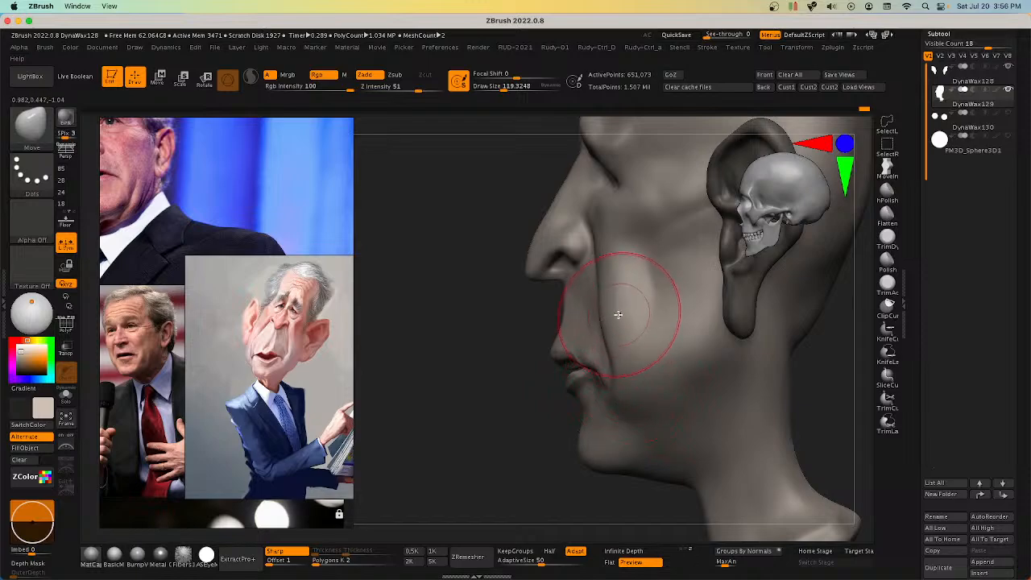
pyautogui.keyDown('shift'); pyautogui.moveTo(618, 315); pyautogui.dragTo(617, 320); pyautogui.keyUp('shift')
pyautogui.press('[')
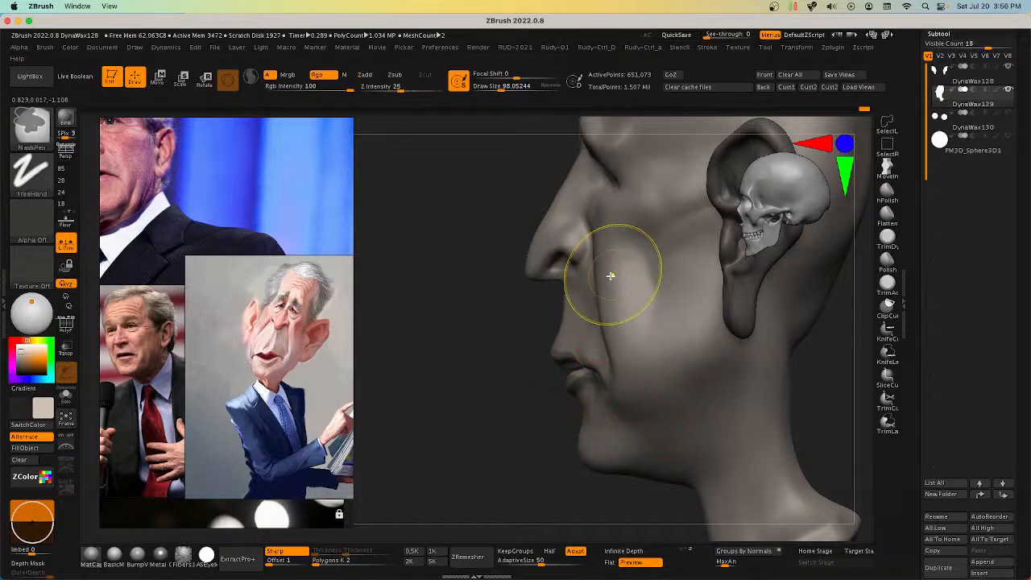
# Step: Adjust the nose and nasolabial fold in profile with the Move brush at draw sizes about 98 and 90
pyautogui.moveTo(567, 245); pyautogui.dragTo(580, 242, button='right')
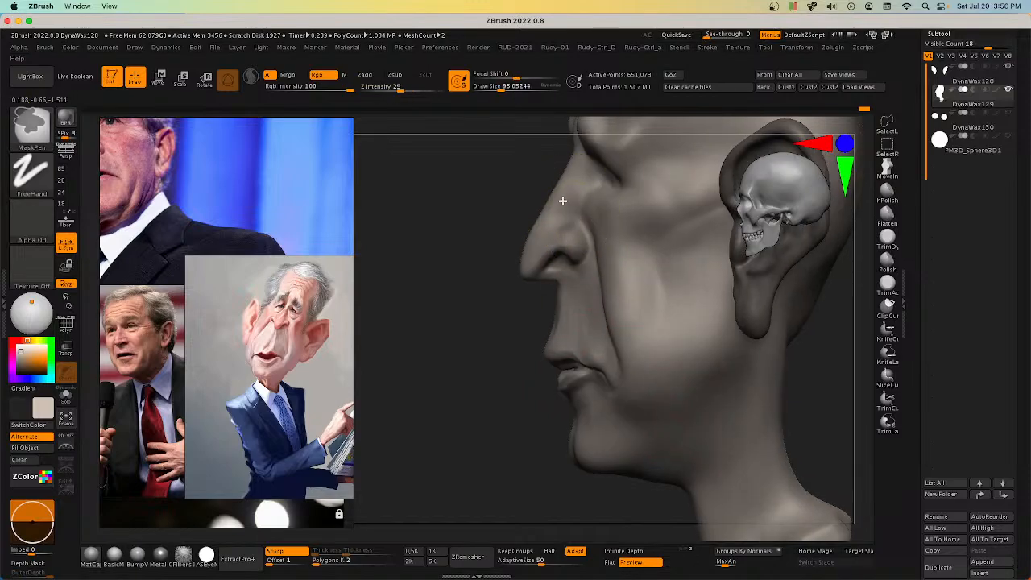
pyautogui.moveTo(563, 200)
pyautogui.keyDown('ctrl'); pyautogui.mouseDown()
pyautogui.moveTo(553, 277)
pyautogui.moveTo(541, 246)
pyautogui.mouseUp(); pyautogui.keyUp('ctrl')
pyautogui.moveTo(603, 246); pyautogui.dragTo(618, 244, button='right')
pyautogui.press('[')
pyautogui.moveTo(616, 245); pyautogui.dragTo(599, 239)
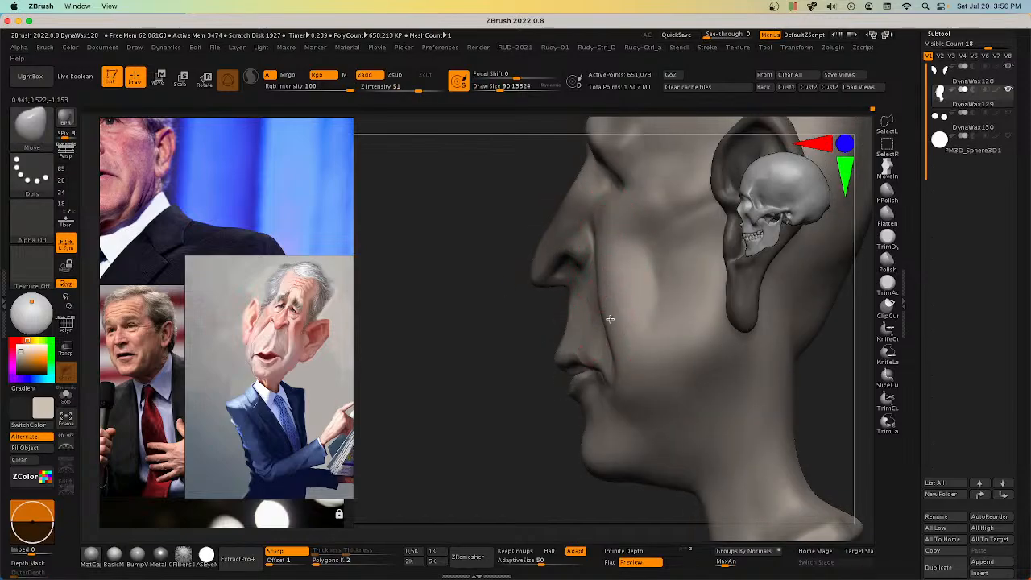
pyautogui.moveTo(617, 329)
pyautogui.mouseDown(button='right')
pyautogui.moveTo(598, 292)
pyautogui.moveTo(617, 299)
pyautogui.moveTo(637, 271)
pyautogui.moveTo(617, 271)
pyautogui.mouseUp(button='right')
pyautogui.rightClick(618, 272)
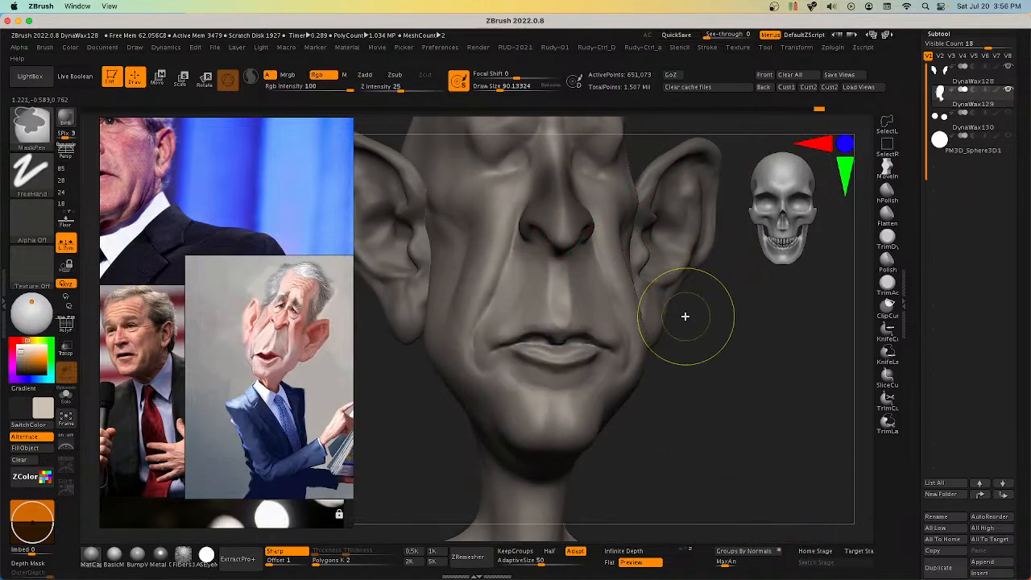
pyautogui.moveTo(681, 309)
pyautogui.mouseDown(button='right')
pyautogui.moveTo(605, 288)
pyautogui.moveTo(449, 272)
pyautogui.moveTo(617, 310)
pyautogui.mouseUp(button='right')
pyautogui.click(765, 76)
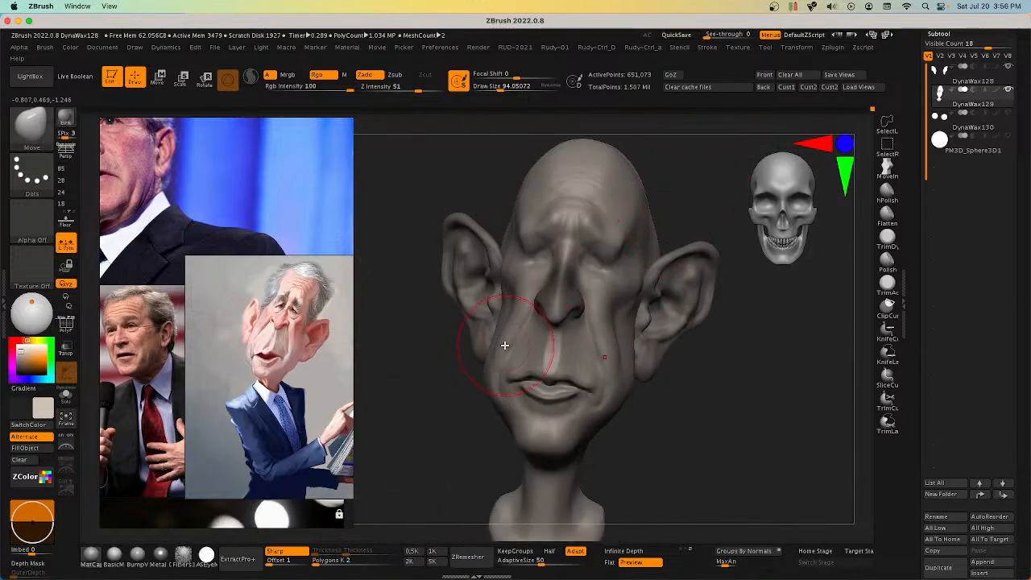
# Step: Build up the cheeks beside the nasolabial folds with ClayBuildup at draw sizes about 72 and 111
pyautogui.press('space')
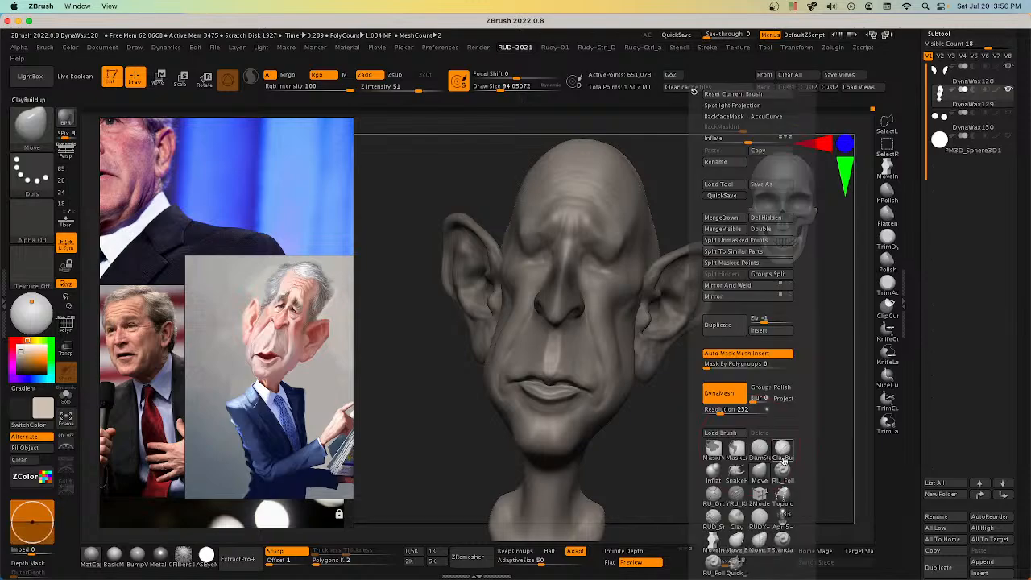
pyautogui.click(782, 450)
pyautogui.scroll(5, 621, 347)
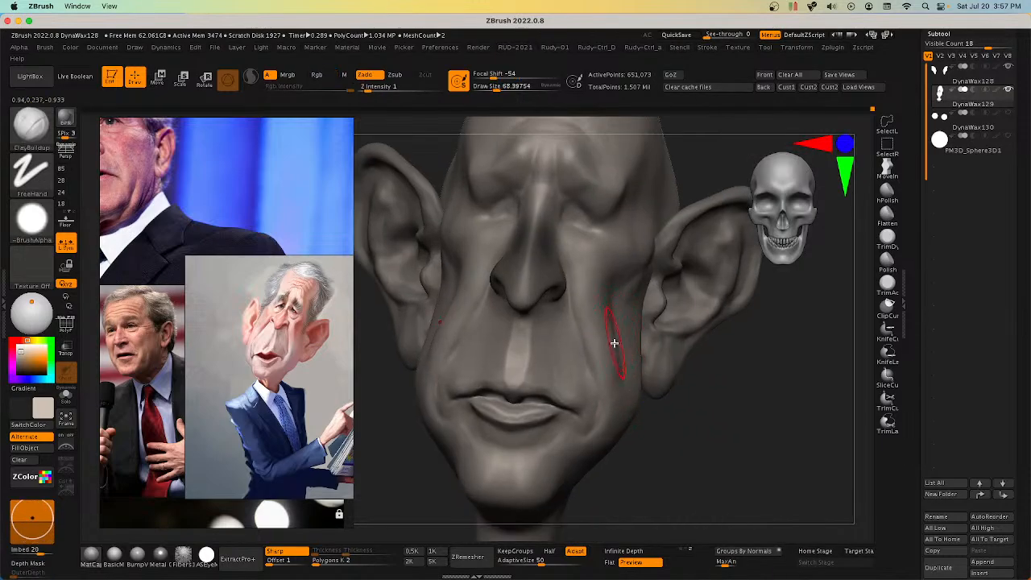
pyautogui.press('s')
pyautogui.moveTo(613, 325); pyautogui.dragTo(617, 362)
pyautogui.press('s')
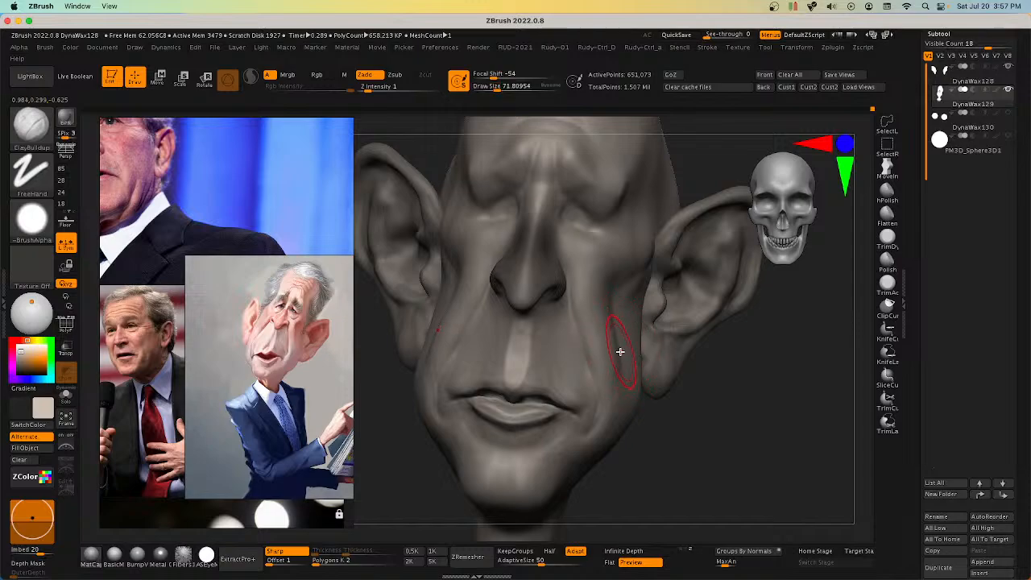
pyautogui.moveTo(623, 351); pyautogui.dragTo(609, 383, button='right')
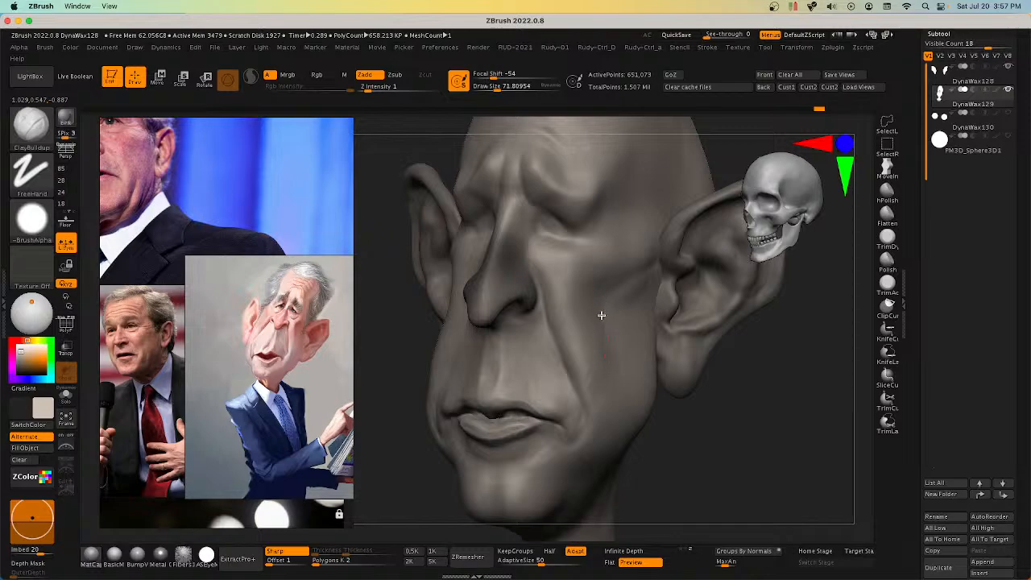
pyautogui.press('s')
pyautogui.moveTo(618, 384); pyautogui.dragTo(622, 386)
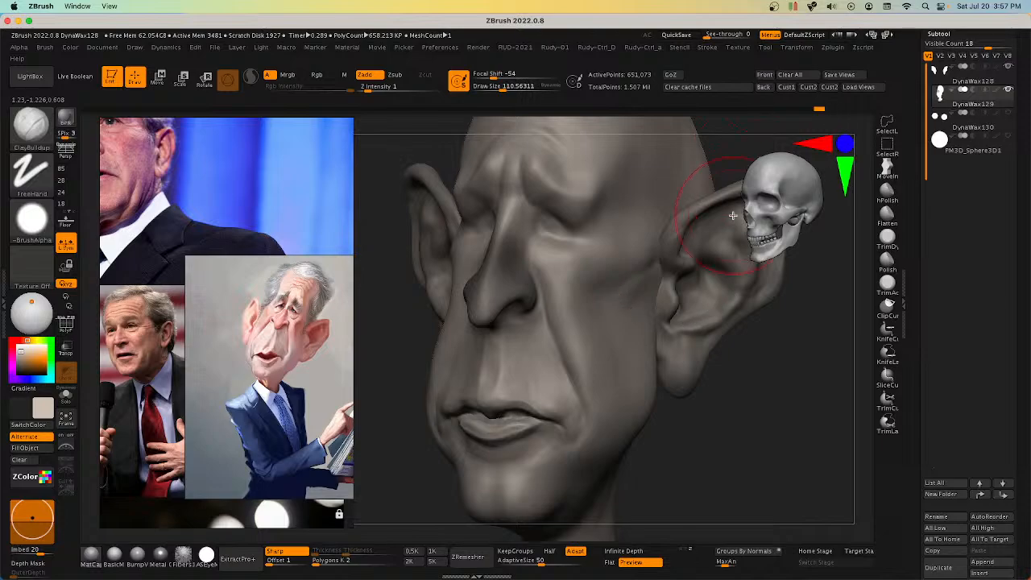
pyautogui.click(765, 75)
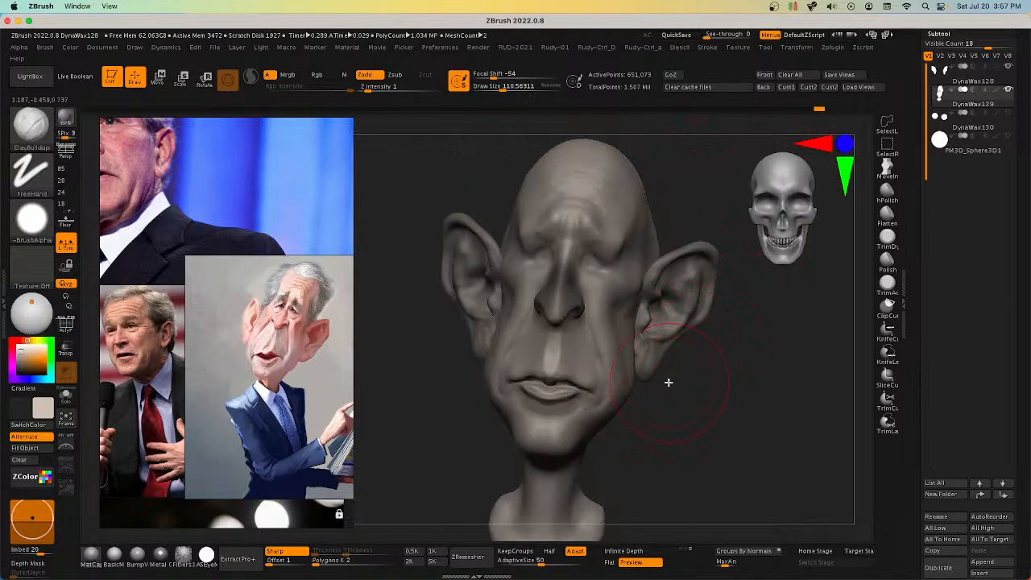
pyautogui.keyDown('ctrl'); pyautogui.moveTo(668, 382); pyautogui.dragTo(686, 389, button='right'); pyautogui.keyUp('ctrl')
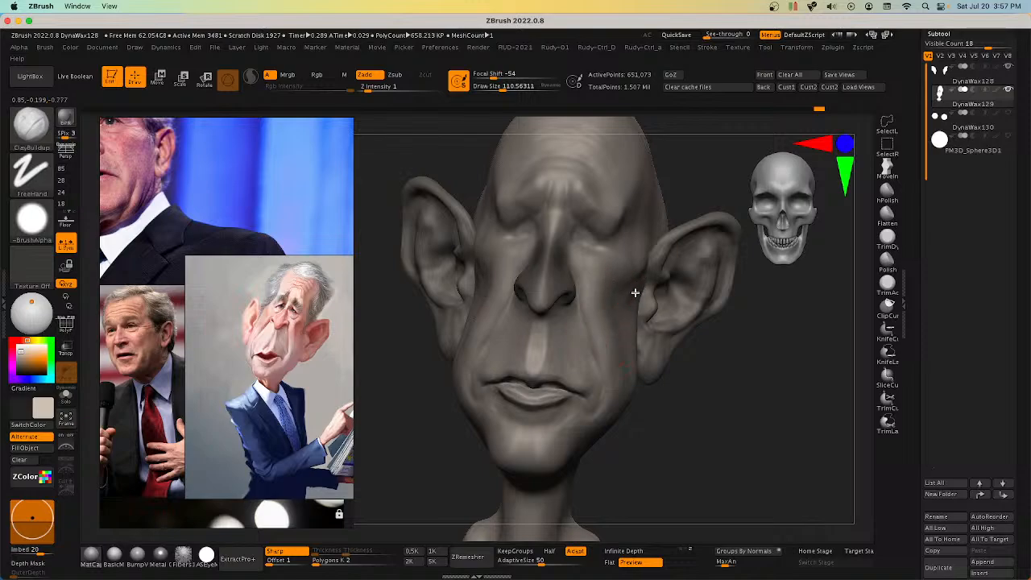
# Step: Reshape the eye sockets and under-eye area with the Move brush at draw size about 44
pyautogui.moveTo(614, 282); pyautogui.dragTo(634, 265, button='right')
pyautogui.press('d')
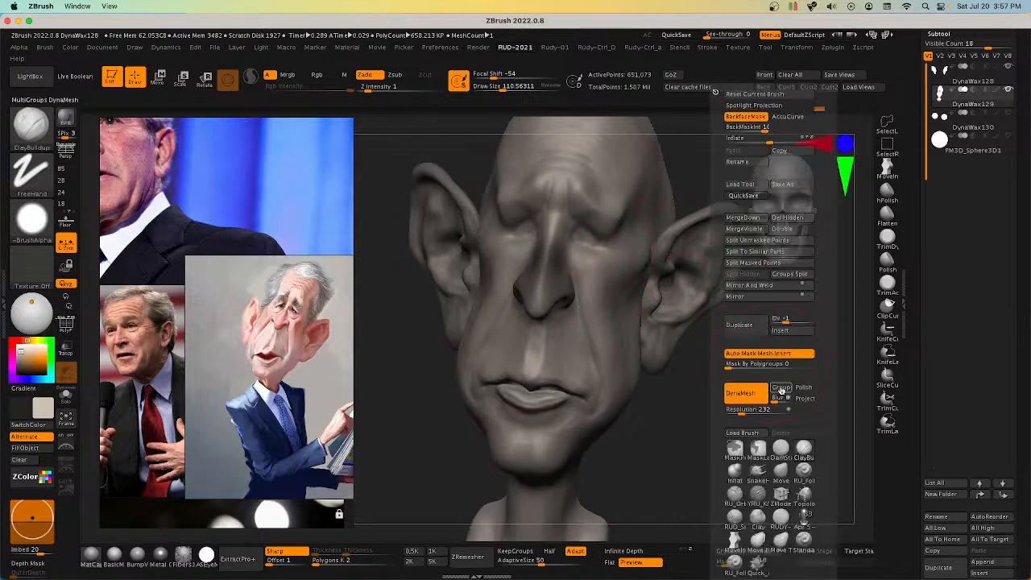
pyautogui.click(779, 514)
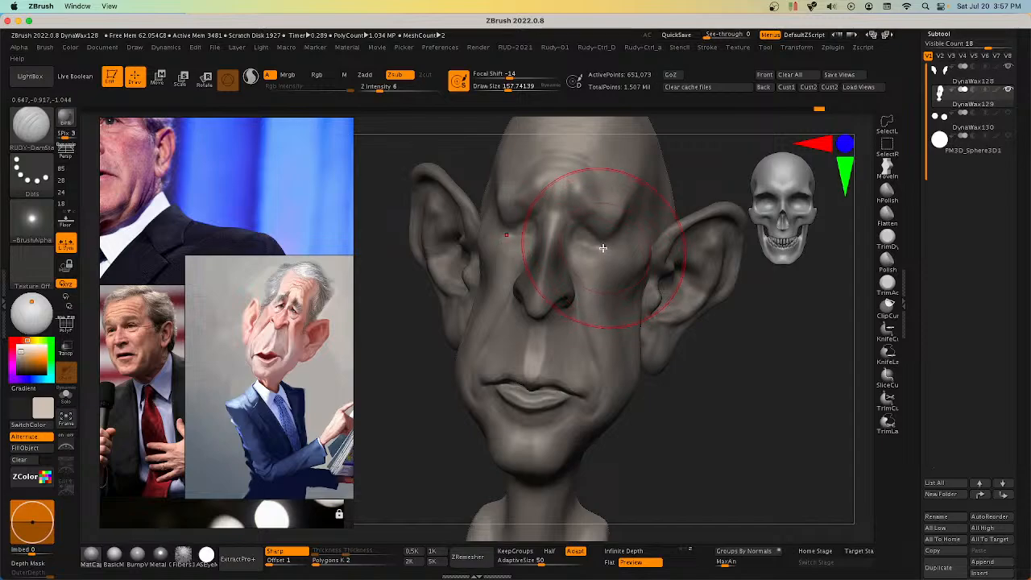
pyautogui.press('b')
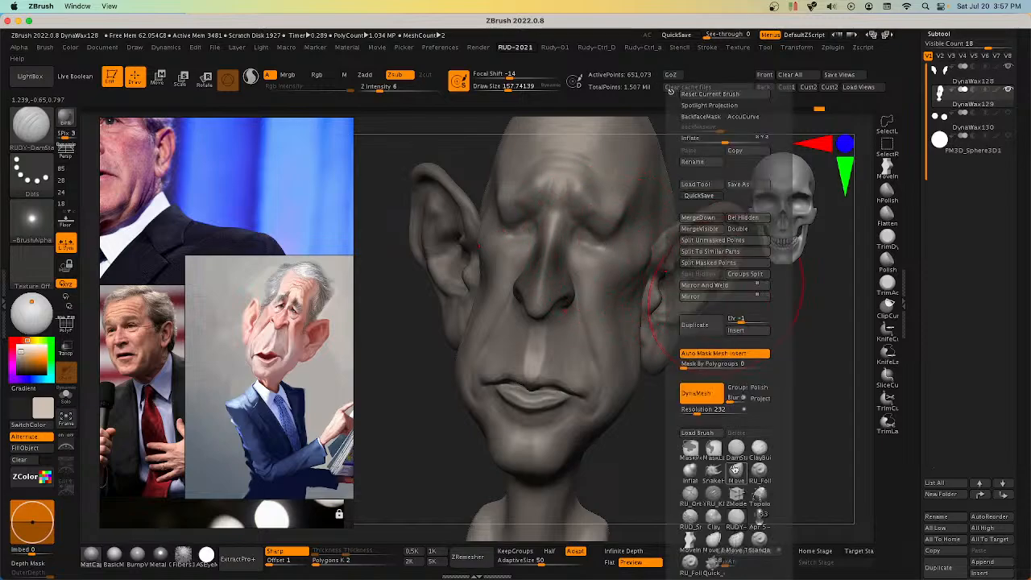
pyautogui.press('m')
pyautogui.press('v')
pyautogui.press('s')
pyautogui.moveTo(602, 252); pyautogui.dragTo(589, 249)
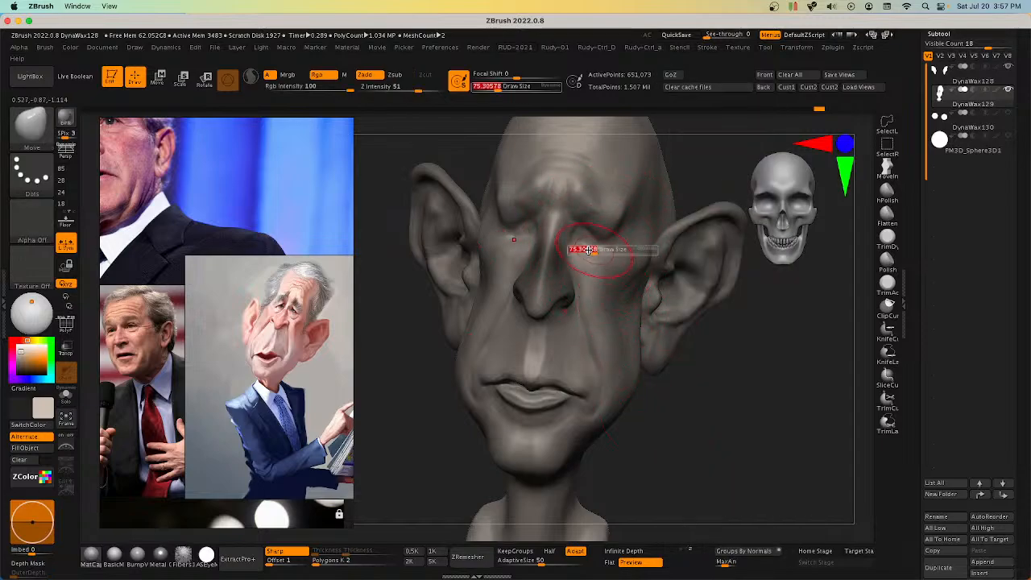
pyautogui.press(']')
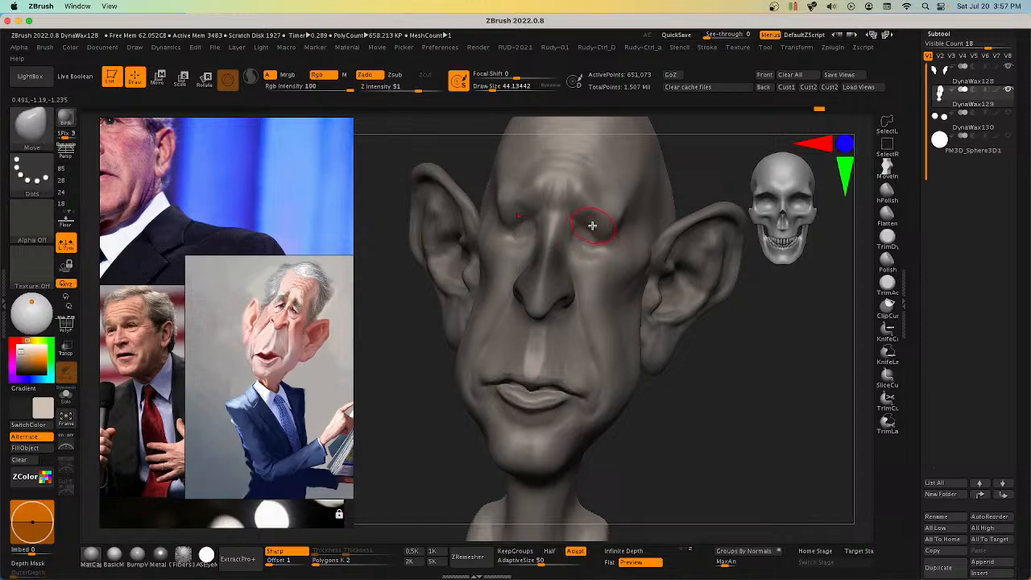
pyautogui.moveTo(605, 252)
pyautogui.mouseDown(button='right')
pyautogui.moveTo(630, 244)
pyautogui.moveTo(617, 244)
pyautogui.moveTo(657, 264)
pyautogui.moveTo(675, 295)
pyautogui.moveTo(746, 338)
pyautogui.moveTo(775, 382)
pyautogui.mouseUp(button='right')
pyautogui.press('s')
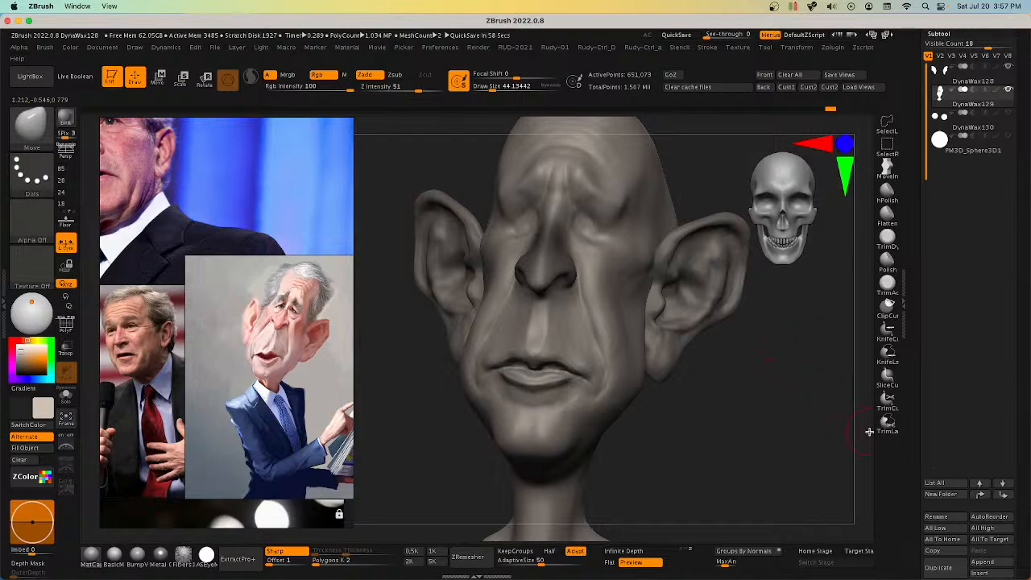
# Step: Build up the centre of the mouth between the lips with ClayBuildup at draw size about 15
pyautogui.moveTo(695, 389)
pyautogui.mouseDown(button='right')
pyautogui.moveTo(701, 398)
pyautogui.moveTo(690, 375)
pyautogui.mouseUp(button='right')
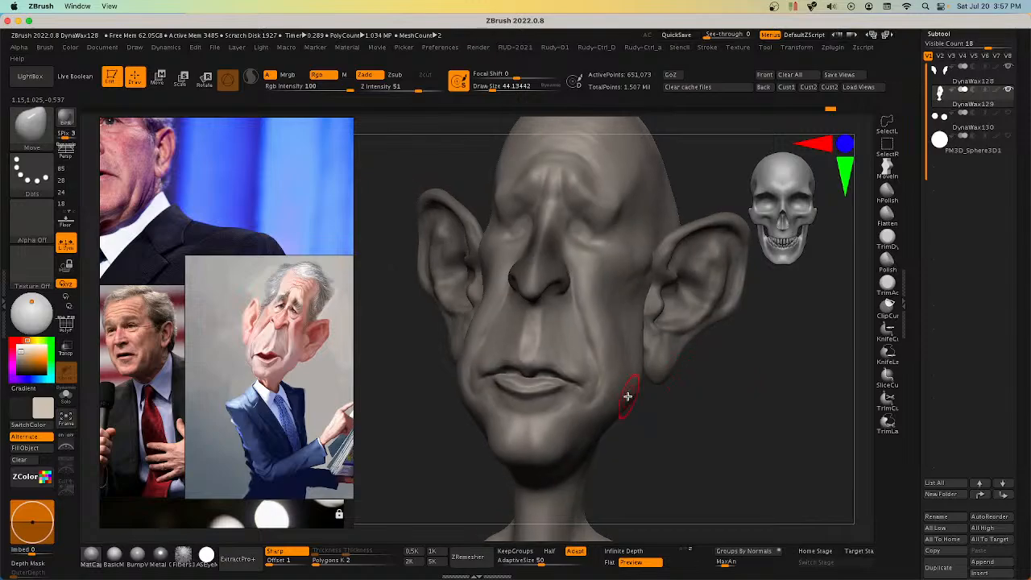
pyautogui.moveTo(627, 396)
pyautogui.keyDown('ctrl'); pyautogui.mouseDown(button='right')
pyautogui.moveTo(636, 390)
pyautogui.moveTo(516, 337)
pyautogui.mouseUp(button='right'); pyautogui.keyUp('ctrl')
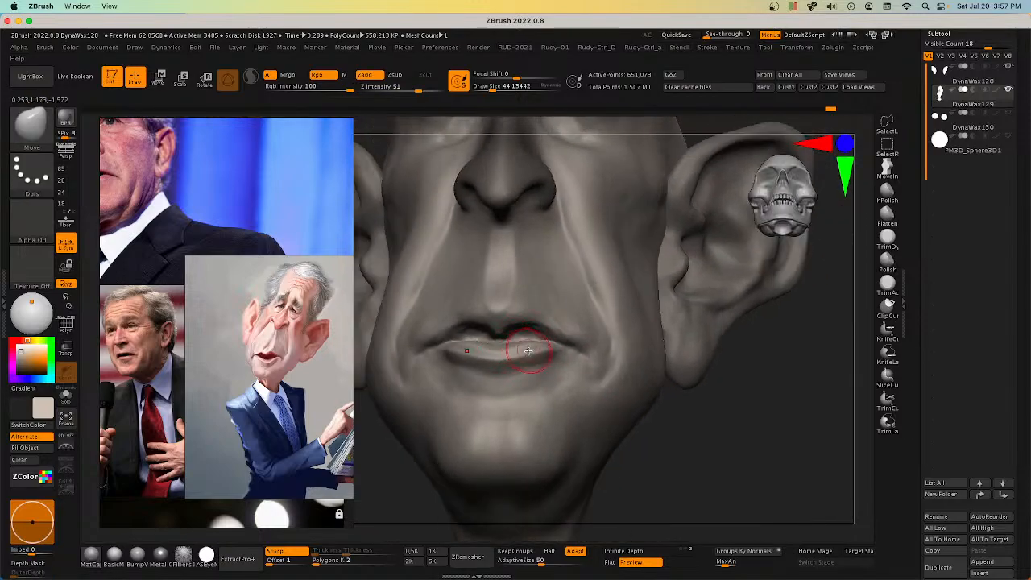
pyautogui.press('b')
pyautogui.press('c')
pyautogui.press('b')
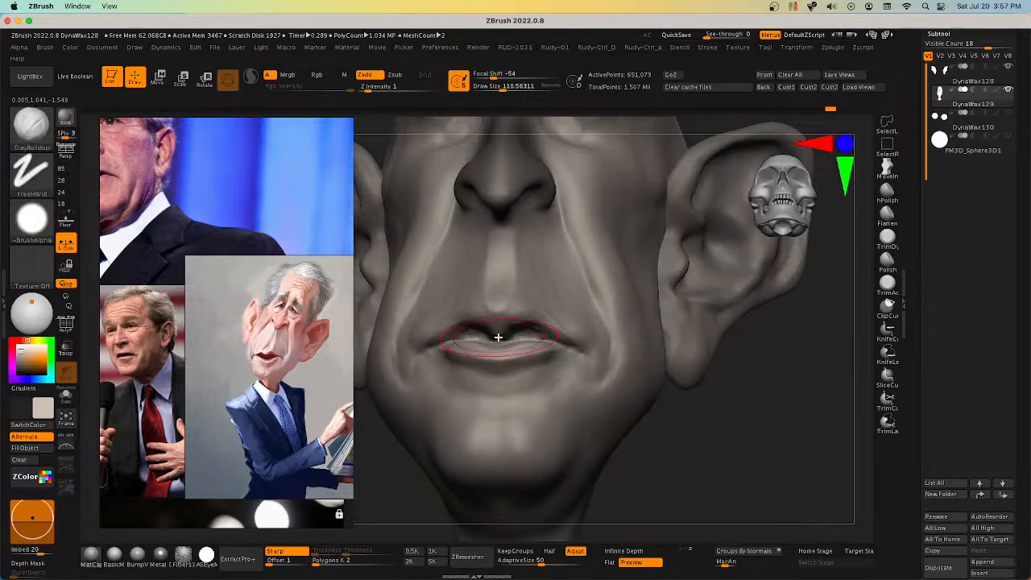
pyautogui.press('[')
pyautogui.press('[')
pyautogui.press('[')
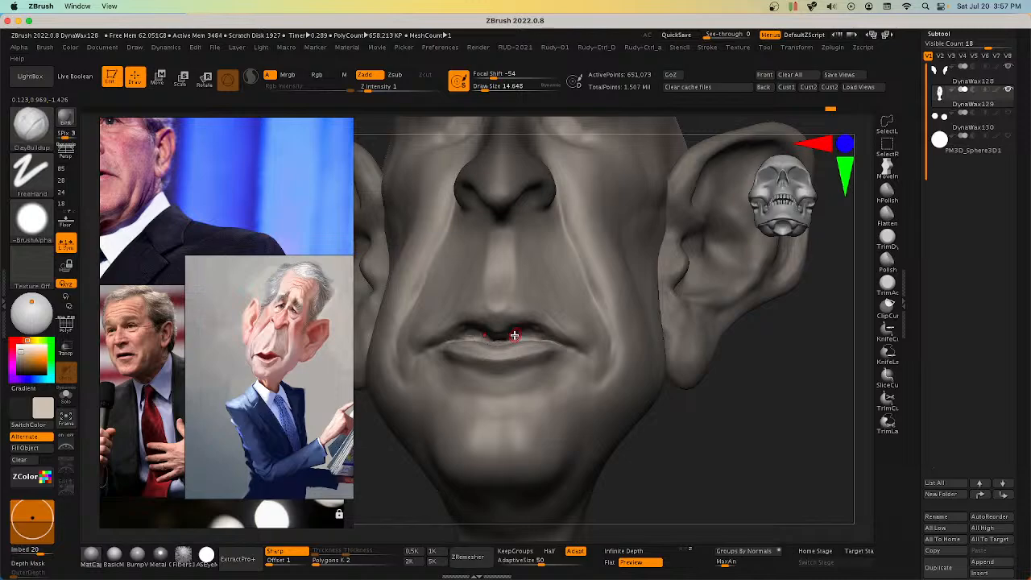
pyautogui.moveTo(514, 335)
pyautogui.mouseDown(button='right')
pyautogui.moveTo(499, 331)
pyautogui.moveTo(506, 337)
pyautogui.mouseUp(button='right')
# Step: Fill out the upper lip and lip line with ClayBuildup at draw sizes about 44 and 34
pyautogui.press(']')
pyautogui.press(']')
pyautogui.press(']')
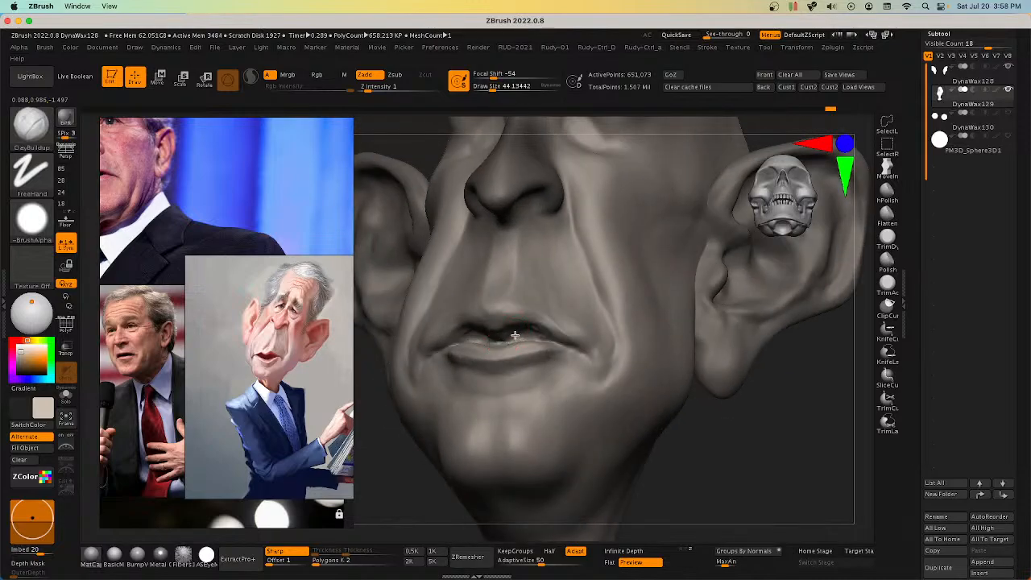
pyautogui.moveTo(511, 330)
pyautogui.mouseDown(button='right')
pyautogui.moveTo(529, 357)
pyautogui.moveTo(552, 324)
pyautogui.moveTo(575, 317)
pyautogui.moveTo(495, 341)
pyautogui.mouseUp(button='right')
pyautogui.press(']')
pyautogui.press(']')
pyautogui.press(']')
pyautogui.press('[')
pyautogui.press('[')
pyautogui.press('[')
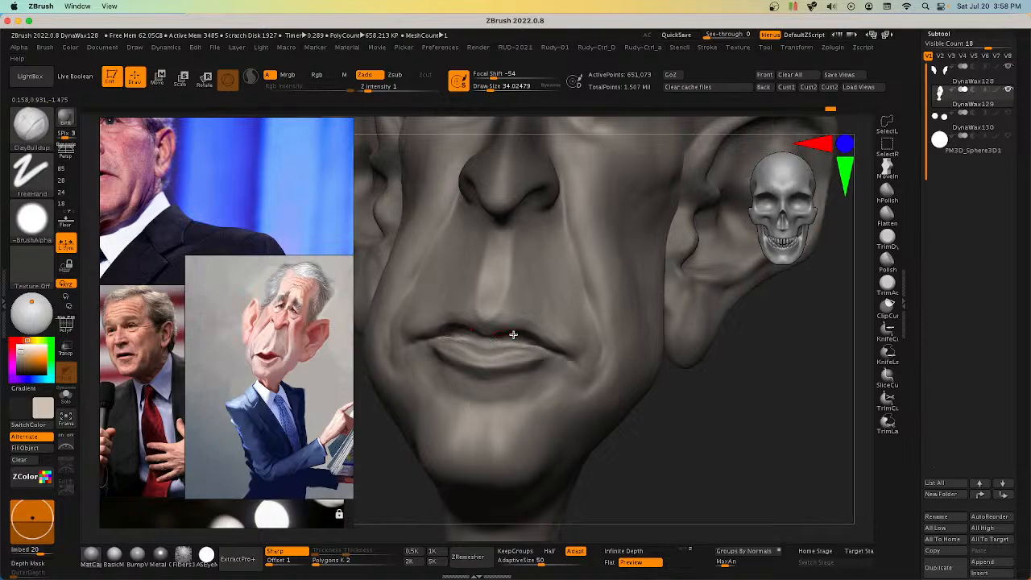
# Step: Reshape the lips and mouth corners with the Move brush at draw size about 50
pyautogui.moveTo(486, 344)
pyautogui.mouseDown(button='right')
pyautogui.moveTo(475, 335)
pyautogui.moveTo(562, 364)
pyautogui.moveTo(548, 368)
pyautogui.moveTo(569, 419)
pyautogui.moveTo(623, 420)
pyautogui.moveTo(605, 467)
pyautogui.moveTo(587, 427)
pyautogui.moveTo(647, 428)
pyautogui.moveTo(601, 393)
pyautogui.moveTo(613, 384)
pyautogui.moveTo(594, 387)
pyautogui.moveTo(554, 359)
pyautogui.moveTo(545, 330)
pyautogui.moveTo(533, 359)
pyautogui.moveTo(497, 360)
pyautogui.moveTo(472, 387)
pyautogui.moveTo(475, 368)
pyautogui.mouseUp(button='right')
pyautogui.rightClick(718, 430)
pyautogui.click(751, 473)
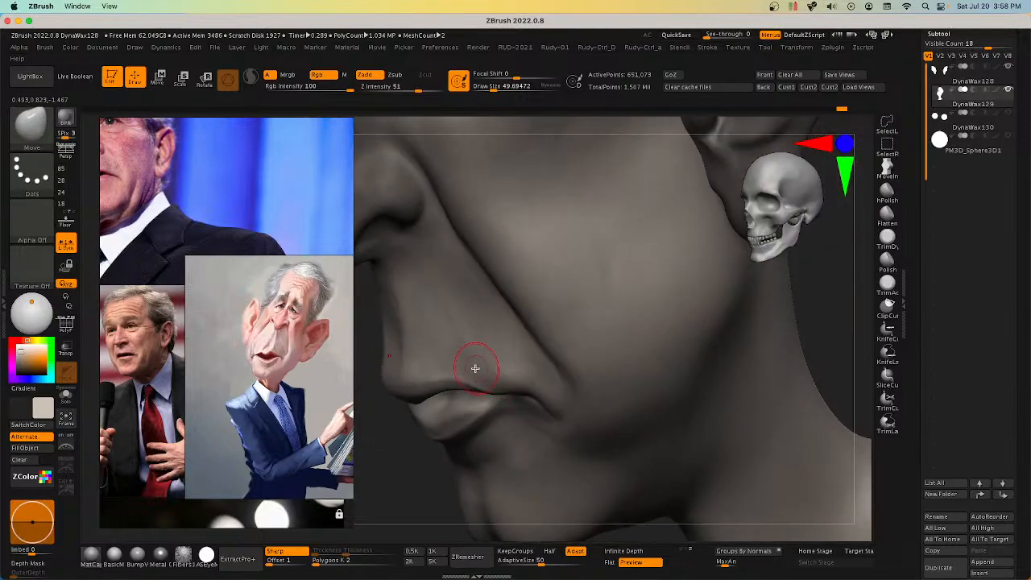
pyautogui.moveTo(411, 377)
pyautogui.mouseDown(button='right')
pyautogui.moveTo(435, 338)
pyautogui.moveTo(592, 315)
pyautogui.moveTo(509, 354)
pyautogui.moveTo(502, 345)
pyautogui.moveTo(458, 375)
pyautogui.moveTo(467, 379)
pyautogui.moveTo(447, 377)
pyautogui.moveTo(700, 375)
pyautogui.mouseUp(button='right')
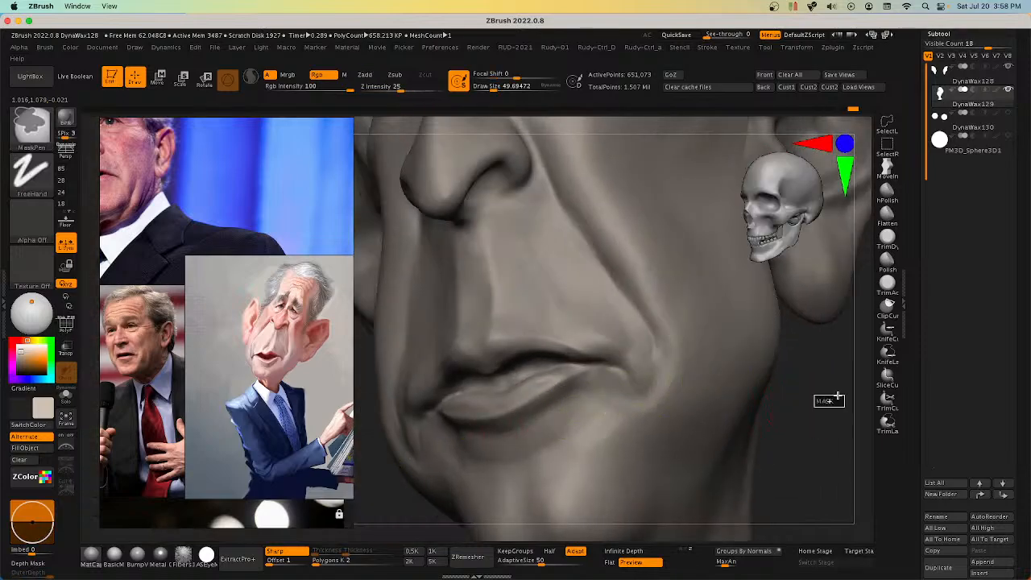
# Step: Reshape the lower cheek beside the mouth with the Move brush at draw sizes about 168 and 143
pyautogui.moveTo(804, 414)
pyautogui.mouseDown(button='right')
pyautogui.moveTo(565, 402)
pyautogui.moveTo(597, 395)
pyautogui.moveTo(620, 362)
pyautogui.moveTo(604, 391)
pyautogui.moveTo(653, 362)
pyautogui.moveTo(739, 403)
pyautogui.moveTo(684, 405)
pyautogui.moveTo(753, 385)
pyautogui.moveTo(720, 373)
pyautogui.moveTo(699, 394)
pyautogui.moveTo(637, 412)
pyautogui.mouseUp(button='right')
pyautogui.press('shift')
pyautogui.press('s')
pyautogui.moveTo(639, 413); pyautogui.dragTo(625, 419)
pyautogui.moveTo(626, 417); pyautogui.dragTo(659, 403, button='right')
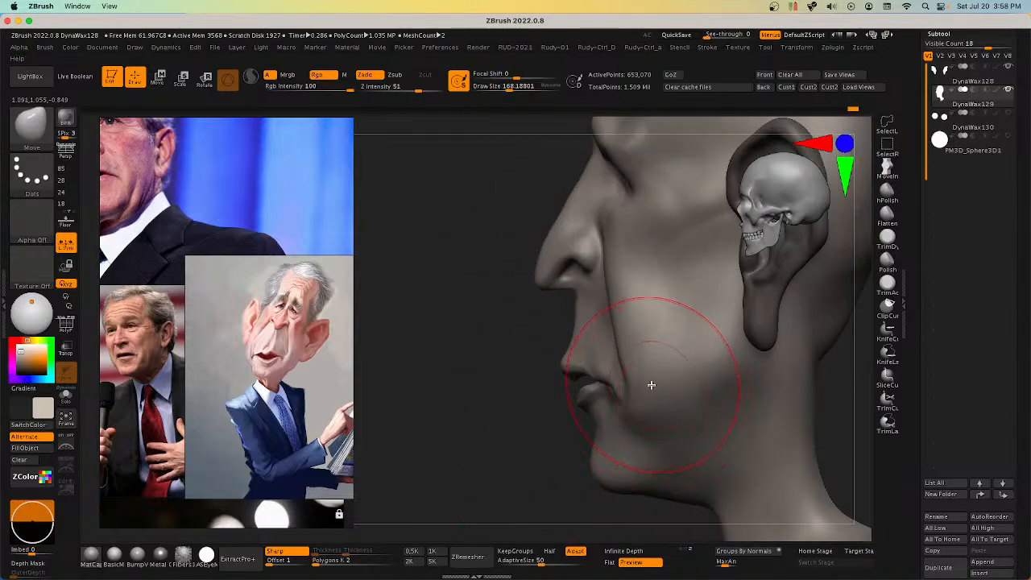
pyautogui.moveTo(644, 399); pyautogui.dragTo(651, 393)
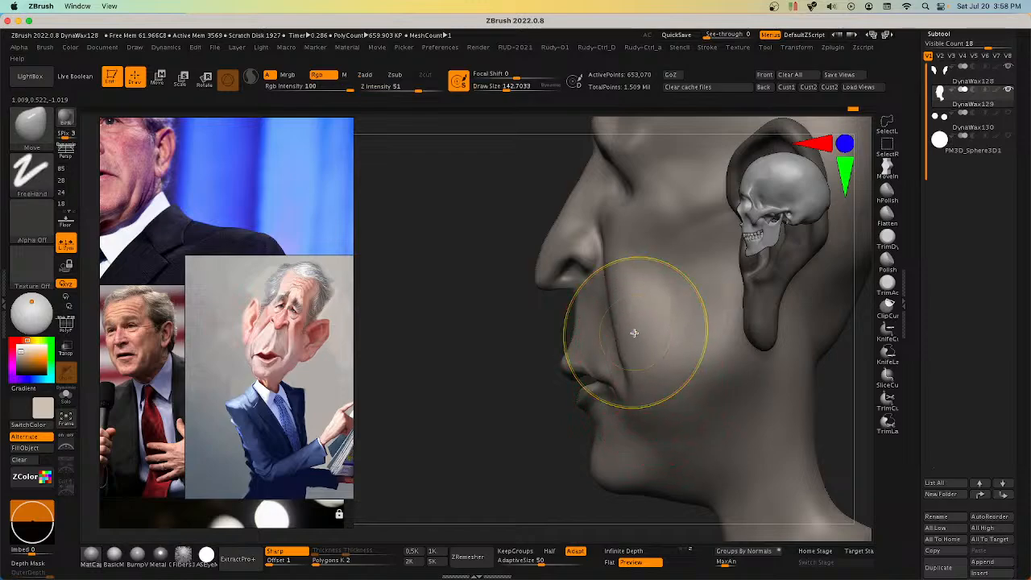
pyautogui.hotkey('ctrl', 'z')
pyautogui.moveTo(634, 332); pyautogui.dragTo(632, 332)
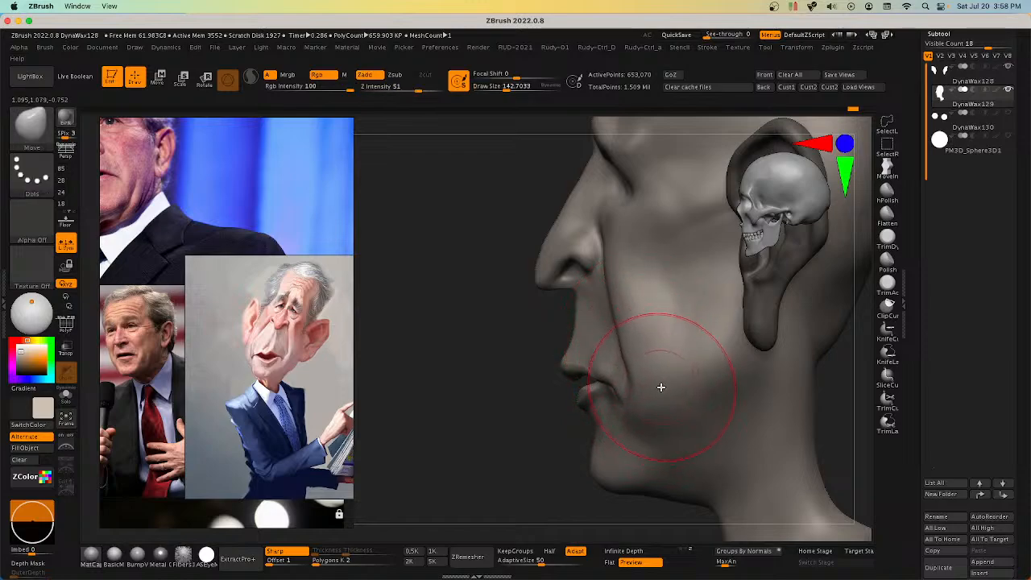
pyautogui.keyDown('alt'); pyautogui.moveTo(634, 476); pyautogui.dragTo(630, 461, button='right'); pyautogui.keyUp('alt')
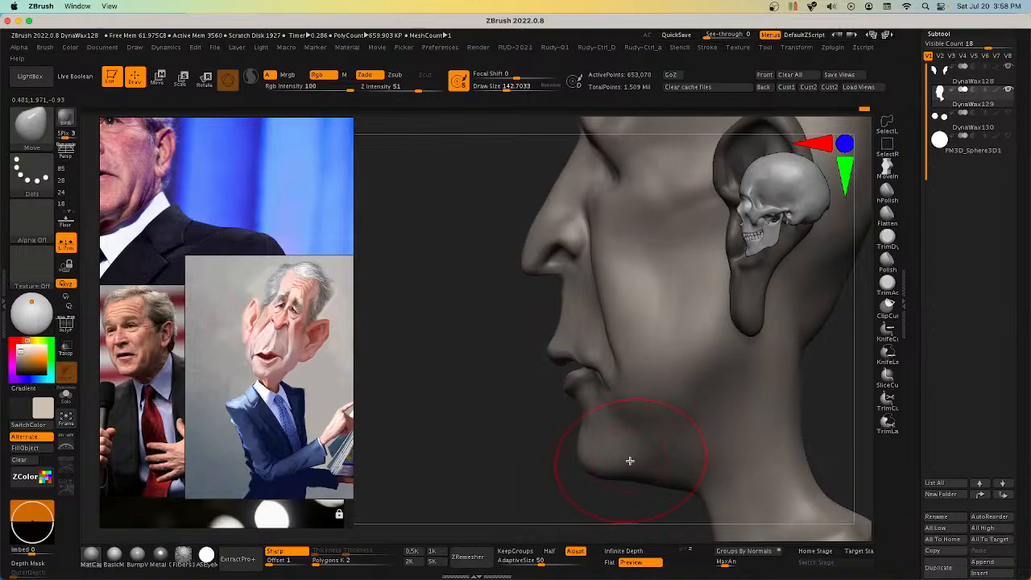
# Step: Carve the cheek and the underside of the jaw with the RUDY-DamSta brush at draw size about 232
pyautogui.press('s')
pyautogui.moveTo(651, 431); pyautogui.dragTo(645, 437)
pyautogui.press('s')
pyautogui.press('space')
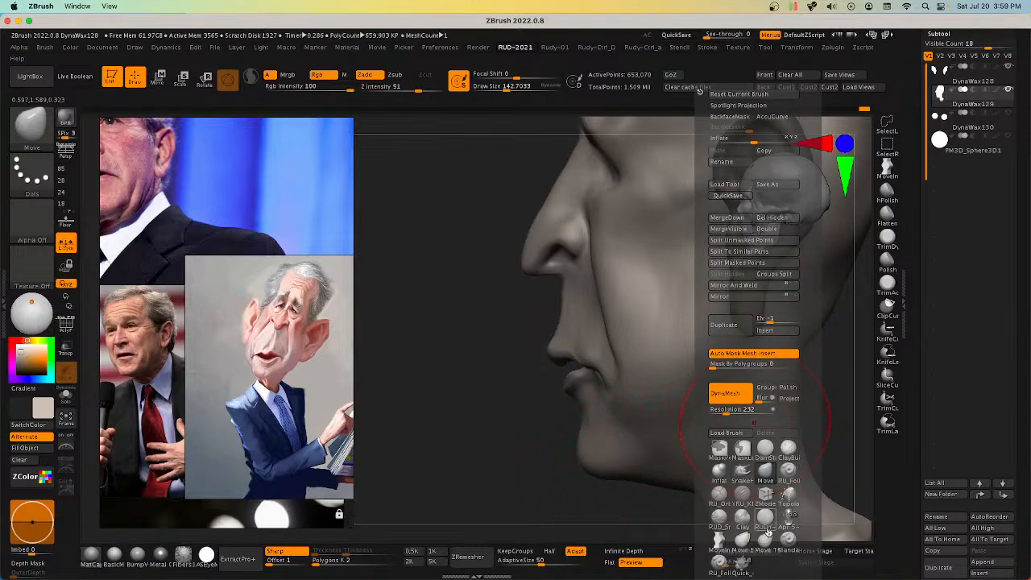
pyautogui.click(767, 527)
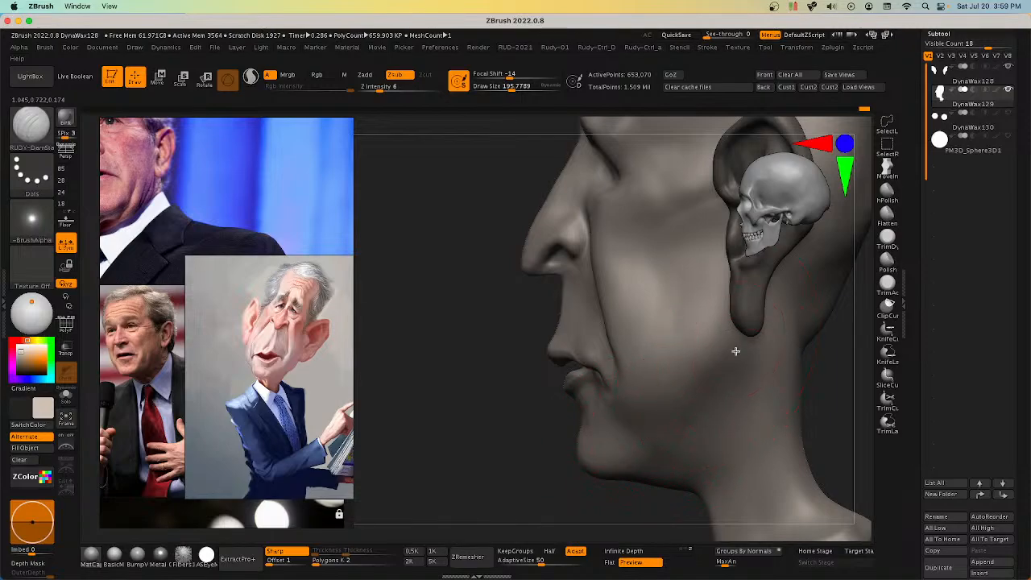
pyautogui.press(']')
pyautogui.moveTo(699, 414)
pyautogui.mouseDown(button='right')
pyautogui.moveTo(706, 362)
pyautogui.moveTo(691, 427)
pyautogui.mouseUp(button='right')
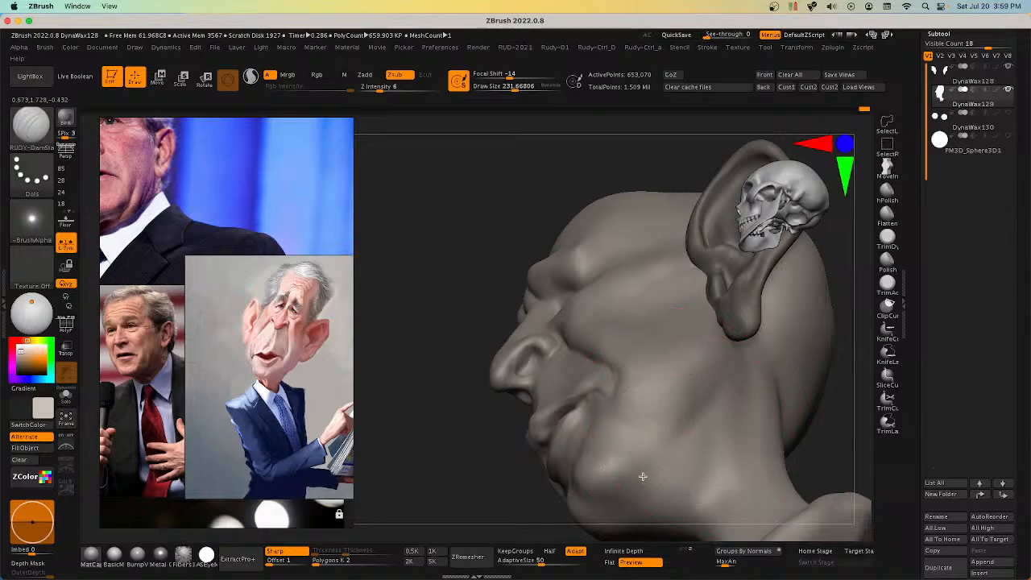
pyautogui.moveTo(643, 476)
pyautogui.mouseDown(button='right')
pyautogui.moveTo(688, 376)
pyautogui.moveTo(605, 431)
pyautogui.mouseUp(button='right')
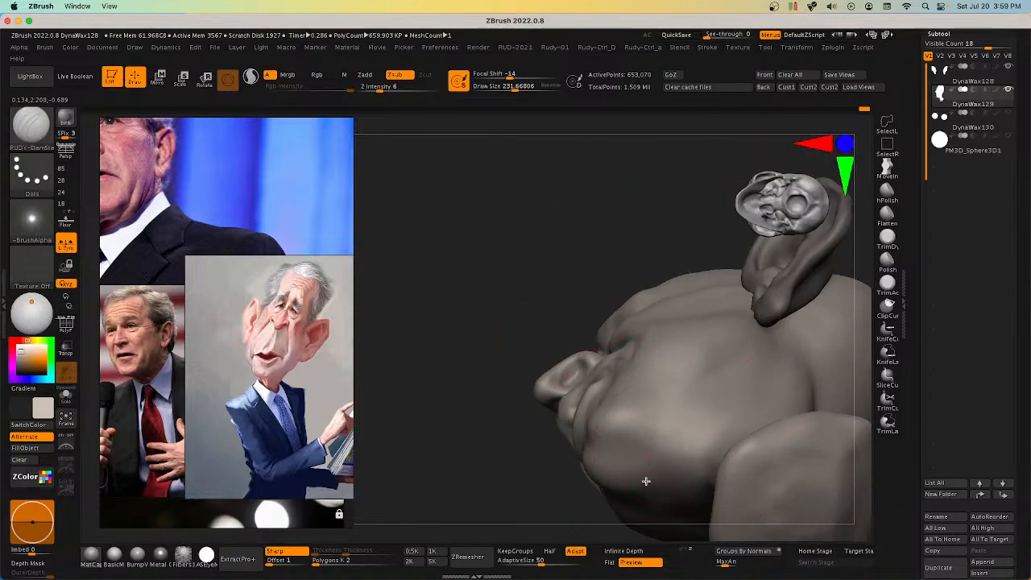
pyautogui.moveTo(653, 457)
pyautogui.mouseDown(button='right')
pyautogui.moveTo(686, 426)
pyautogui.moveTo(683, 400)
pyautogui.moveTo(677, 406)
pyautogui.mouseUp(button='right')
pyautogui.moveTo(720, 370); pyautogui.dragTo(762, 407, button='right')
# Step: Adjust the jawline contour with the Move brush at draw sizes about 143 and 124
pyautogui.press('space')
pyautogui.click(792, 498)
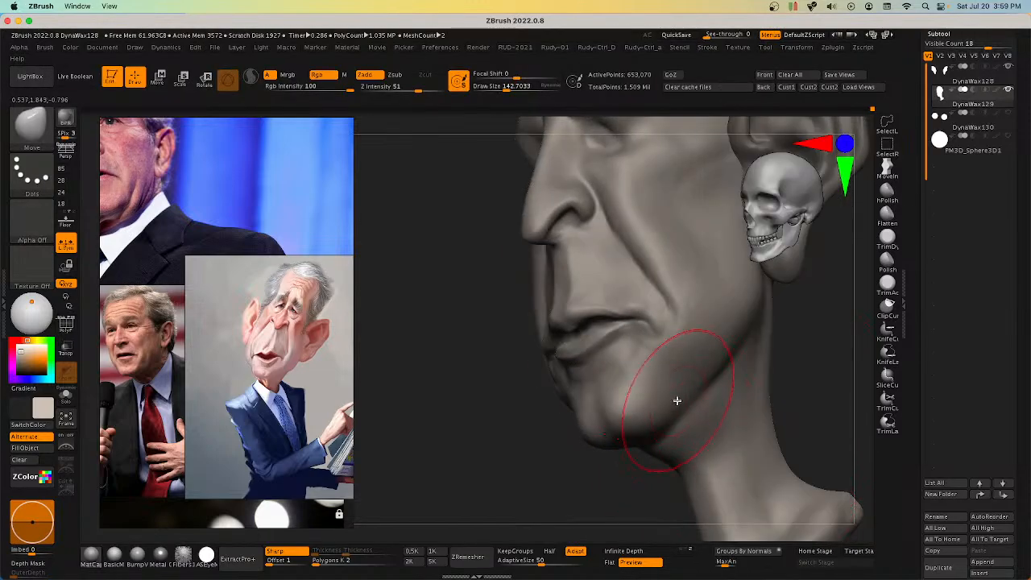
pyautogui.moveTo(677, 402)
pyautogui.mouseDown(button='right')
pyautogui.moveTo(691, 424)
pyautogui.moveTo(691, 346)
pyautogui.moveTo(682, 385)
pyautogui.mouseUp(button='right')
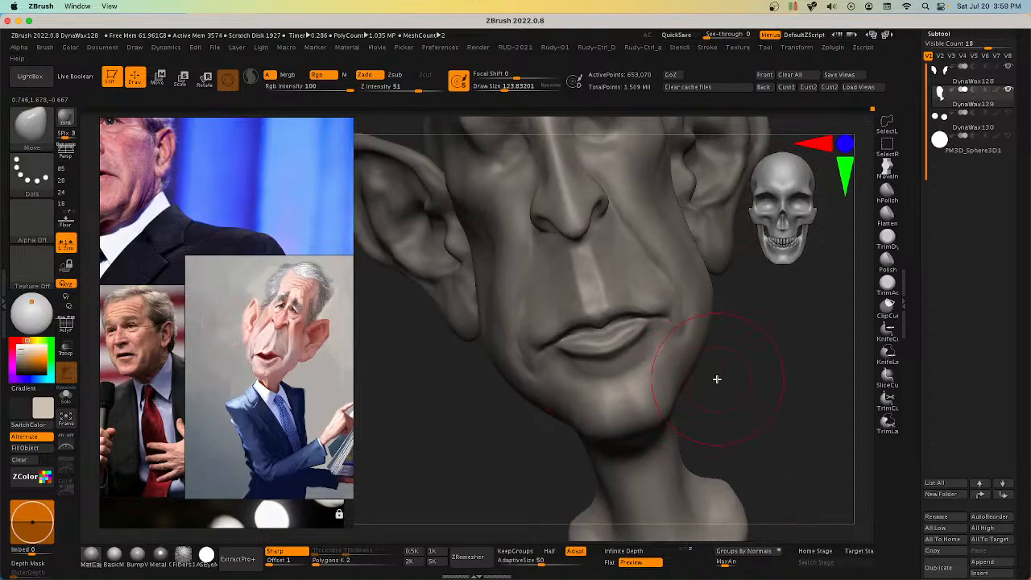
# Step: Define the planes below the mouth corners and along the jaw with the RUDY-DamSta brush at draw sizes about 102 and 163
pyautogui.press('space')
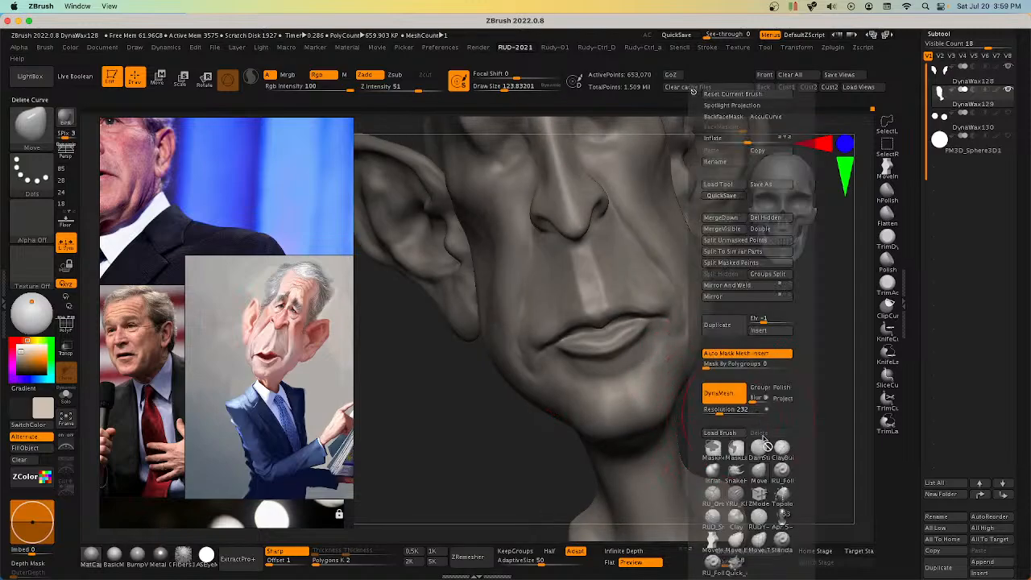
pyautogui.click(762, 518)
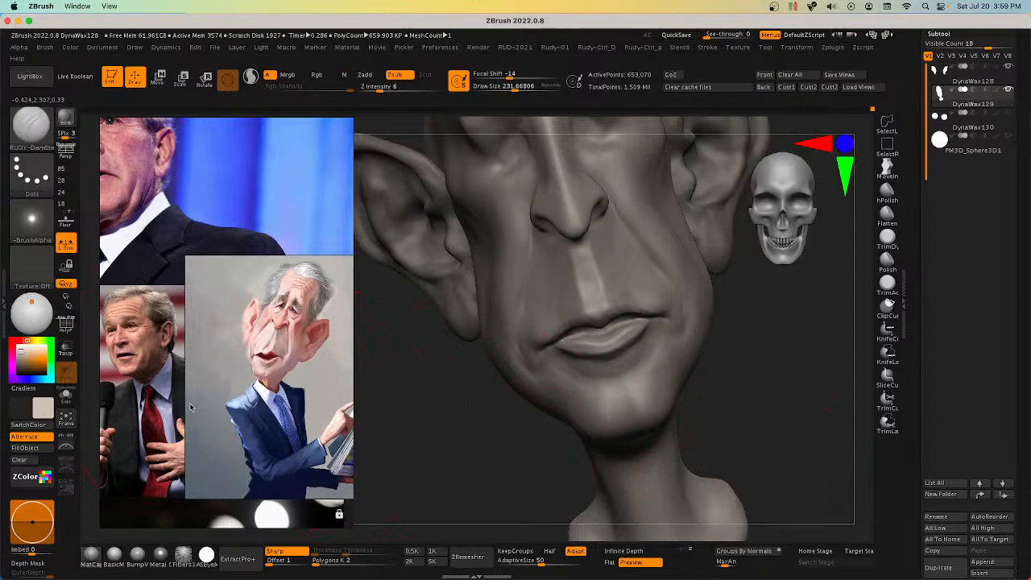
pyautogui.moveTo(700, 371)
pyautogui.keyDown('shift'); pyautogui.mouseDown(button='right')
pyautogui.moveTo(716, 365)
pyautogui.moveTo(670, 341)
pyautogui.moveTo(612, 348)
pyautogui.mouseUp(button='right'); pyautogui.keyUp('shift')
pyautogui.press('[')
pyautogui.press('[')
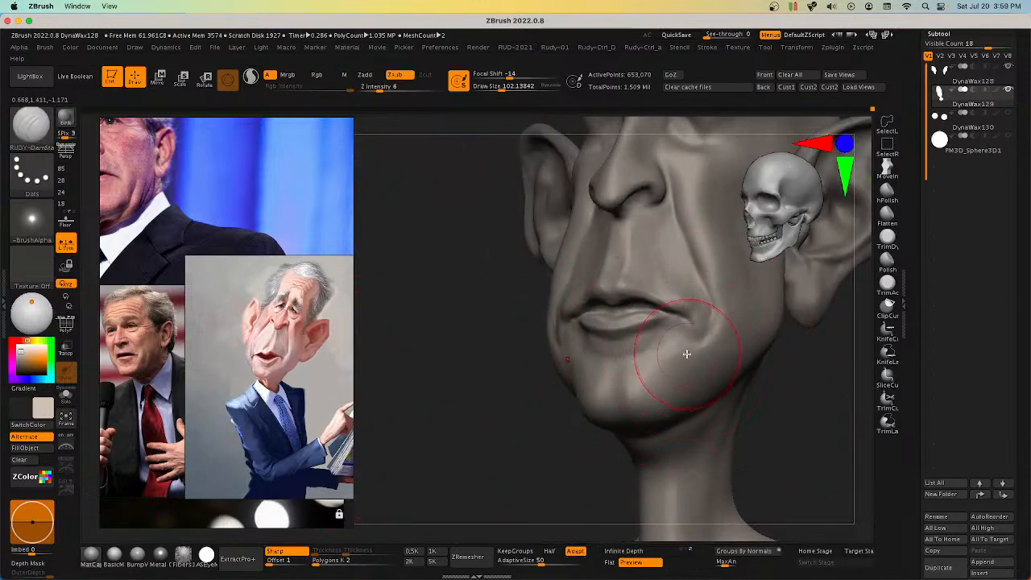
pyautogui.press(']')
pyautogui.press(']')
pyautogui.moveTo(689, 394)
pyautogui.keyDown('shift'); pyautogui.mouseDown(button='right')
pyautogui.moveTo(693, 379)
pyautogui.moveTo(709, 387)
pyautogui.mouseUp(button='right'); pyautogui.keyUp('shift')
pyautogui.press(']')
pyautogui.press(']')
pyautogui.press(']')
pyautogui.moveTo(585, 376); pyautogui.dragTo(577, 400)
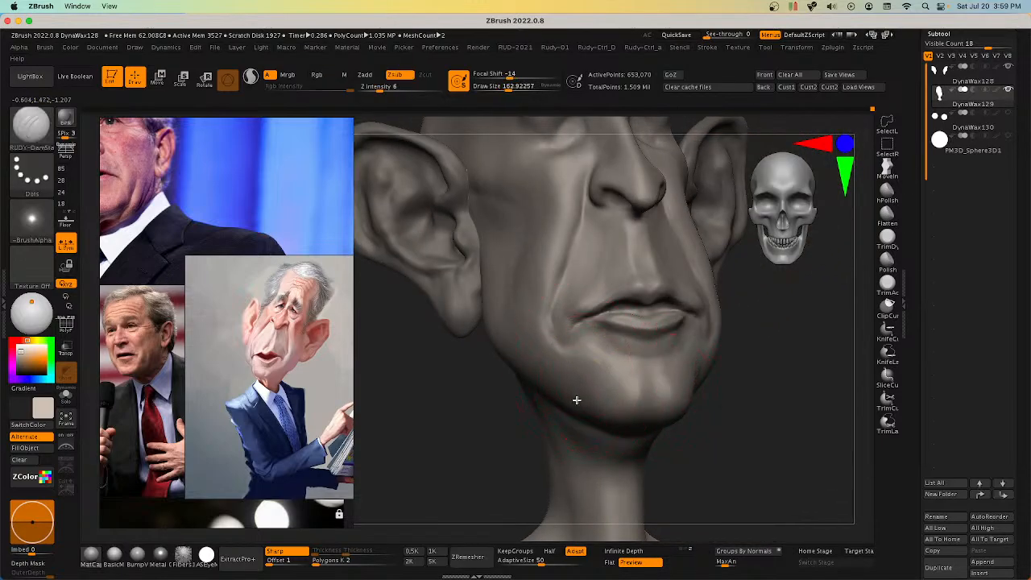
pyautogui.moveTo(587, 367)
pyautogui.mouseDown(button='right')
pyautogui.moveTo(580, 400)
pyautogui.moveTo(615, 446)
pyautogui.moveTo(578, 443)
pyautogui.moveTo(555, 401)
pyautogui.mouseUp(button='right')
pyautogui.moveTo(627, 385)
pyautogui.mouseDown(button='right')
pyautogui.moveTo(612, 417)
pyautogui.moveTo(641, 381)
pyautogui.moveTo(637, 361)
pyautogui.moveTo(618, 347)
pyautogui.moveTo(647, 410)
pyautogui.moveTo(616, 380)
pyautogui.mouseUp(button='right')
# Step: Reshape the front of the chin in profile with the Move brush at draw sizes about 90 and 62
pyautogui.press('space')
pyautogui.click(751, 487)
pyautogui.press('s')
pyautogui.moveTo(616, 379); pyautogui.dragTo(610, 378)
pyautogui.moveTo(612, 376)
pyautogui.mouseDown(button='right')
pyautogui.moveTo(592, 401)
pyautogui.moveTo(604, 357)
pyautogui.moveTo(567, 375)
pyautogui.moveTo(573, 382)
pyautogui.moveTo(617, 352)
pyautogui.moveTo(637, 323)
pyautogui.moveTo(594, 376)
pyautogui.moveTo(545, 406)
pyautogui.moveTo(563, 393)
pyautogui.moveTo(552, 436)
pyautogui.moveTo(533, 427)
pyautogui.mouseUp(button='right')
pyautogui.press('s')
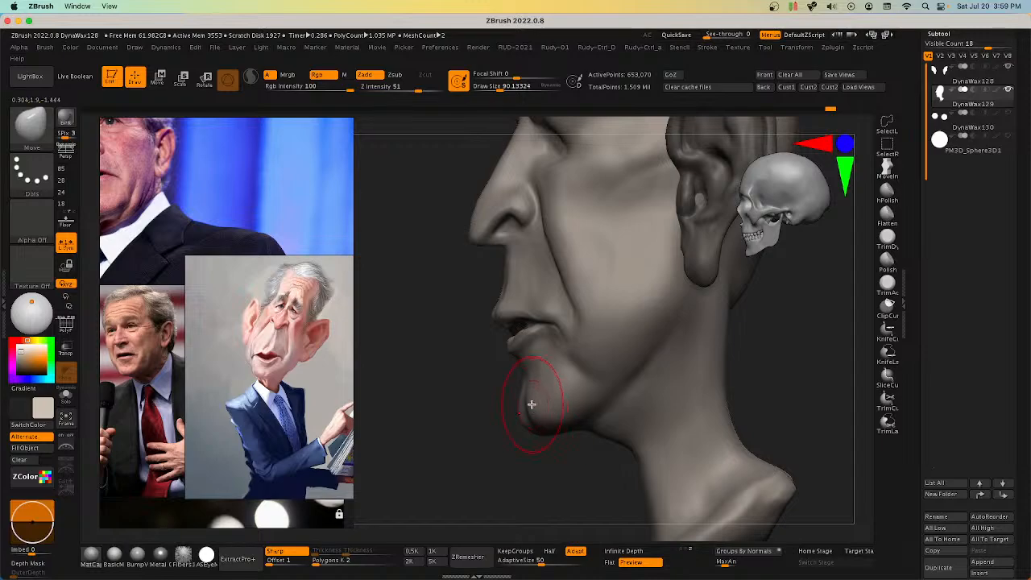
pyautogui.press('s')
pyautogui.moveTo(530, 406); pyautogui.dragTo(526, 405)
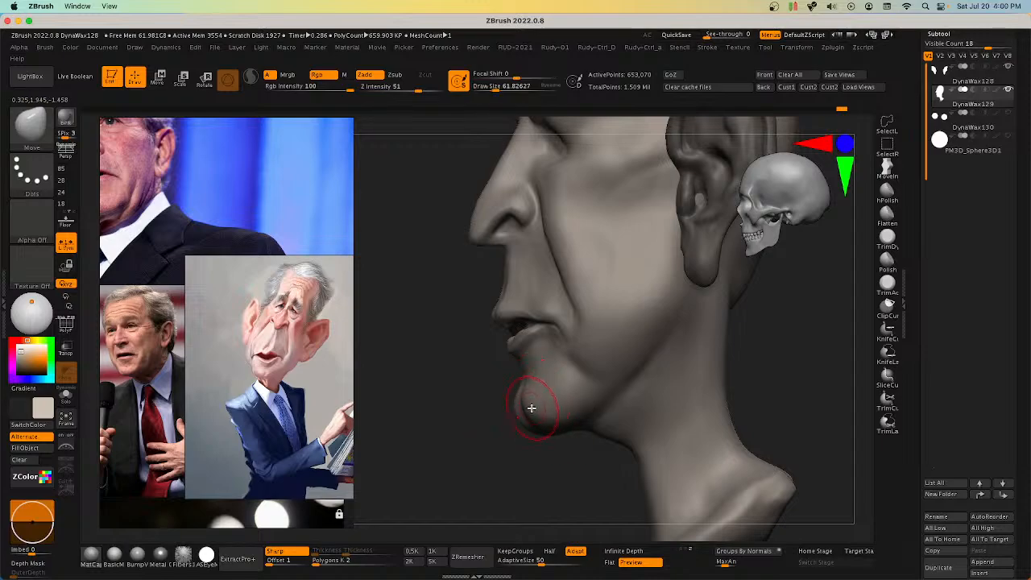
# Step: Smooth the chin and reshape its underside with the Move brush at draw size about 94
pyautogui.moveTo(532, 409); pyautogui.dragTo(554, 421, button='right')
pyautogui.keyDown('shift'); pyautogui.moveTo(555, 421); pyautogui.dragTo(558, 423); pyautogui.keyUp('shift')
pyautogui.moveTo(557, 423); pyautogui.dragTo(527, 431, button='right')
pyautogui.press('s')
pyautogui.moveTo(536, 416); pyautogui.dragTo(549, 428)
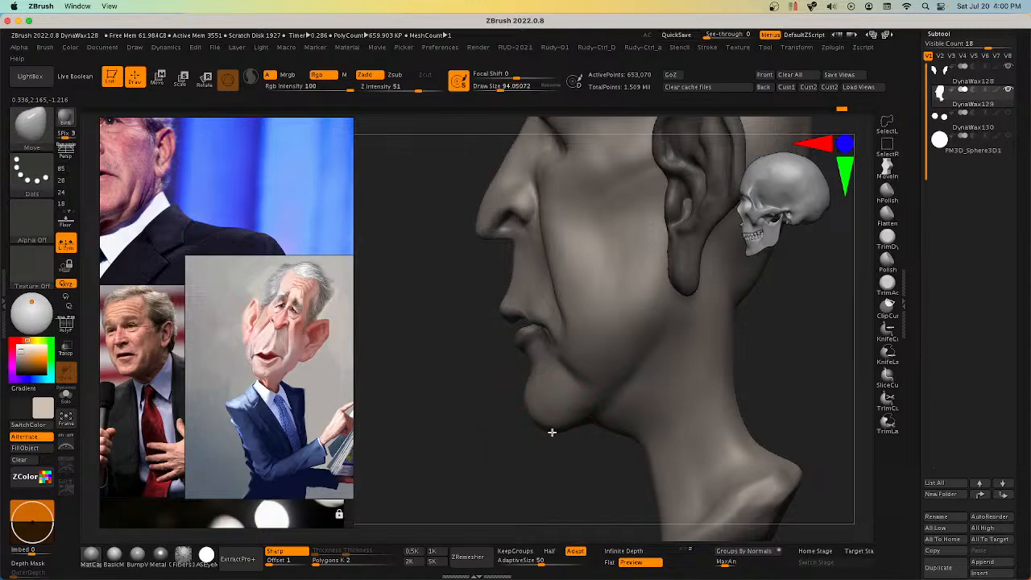
pyautogui.moveTo(547, 424)
pyautogui.mouseDown(button='right')
pyautogui.moveTo(575, 410)
pyautogui.moveTo(534, 408)
pyautogui.moveTo(536, 416)
pyautogui.moveTo(564, 391)
pyautogui.moveTo(557, 415)
pyautogui.moveTo(569, 414)
pyautogui.moveTo(468, 411)
pyautogui.moveTo(456, 428)
pyautogui.moveTo(484, 467)
pyautogui.mouseUp(button='right')
pyautogui.rightClick(488, 470)
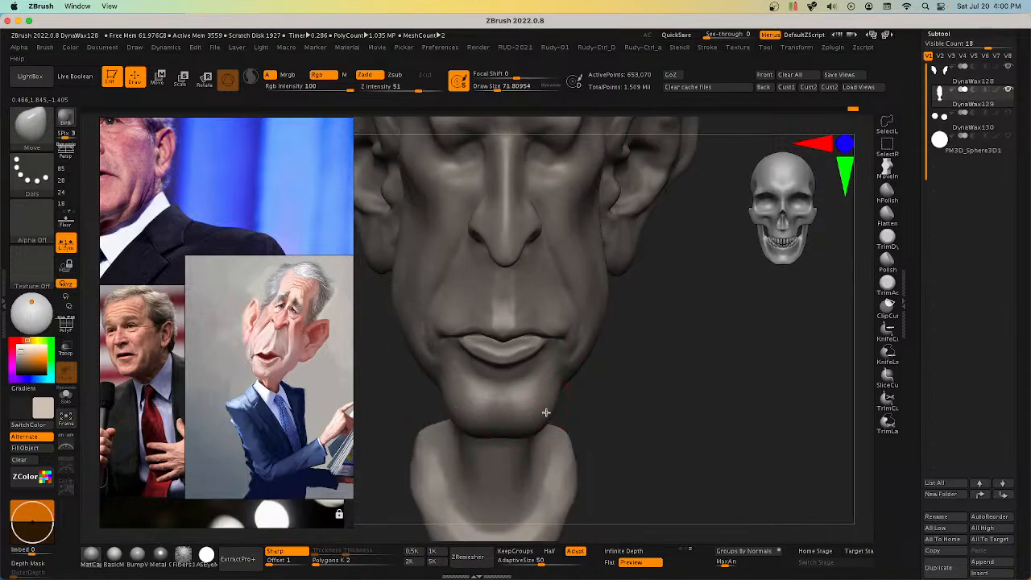
# Step: Refine the chin's width and projection with the Move brush at draw sizes about 72 and 124
pyautogui.moveTo(546, 412)
pyautogui.mouseDown(button='right')
pyautogui.moveTo(522, 390)
pyautogui.moveTo(534, 392)
pyautogui.moveTo(520, 393)
pyautogui.mouseUp(button='right')
pyautogui.press('s')
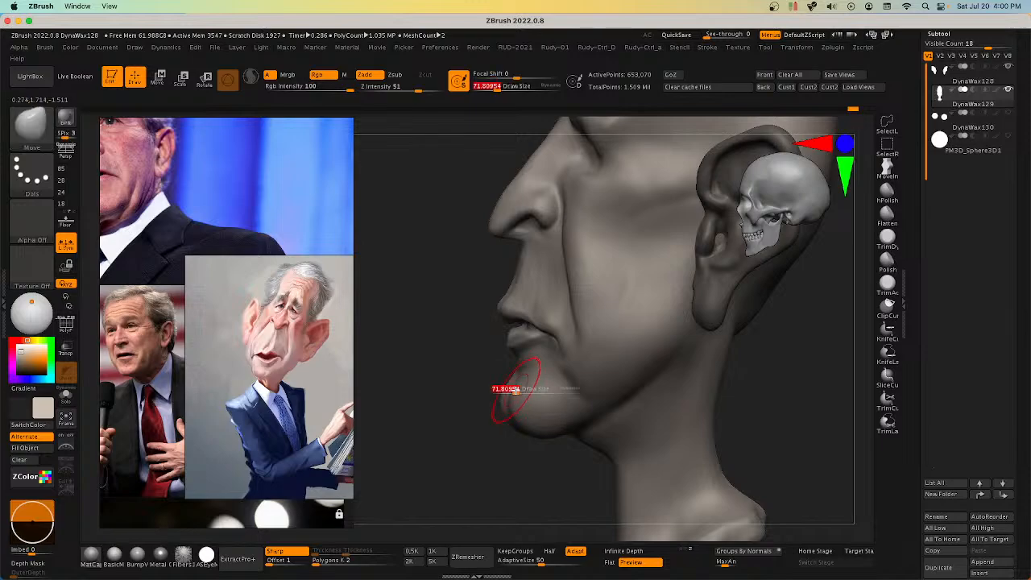
pyautogui.moveTo(515, 391); pyautogui.dragTo(523, 390)
pyautogui.moveTo(522, 389)
pyautogui.mouseDown(button='right')
pyautogui.moveTo(514, 385)
pyautogui.moveTo(598, 394)
pyautogui.mouseUp(button='right')
# Step: Carve a cleft down the middle of the chin with the RUDY-DamSta brush at draw size about 98
pyautogui.press('space')
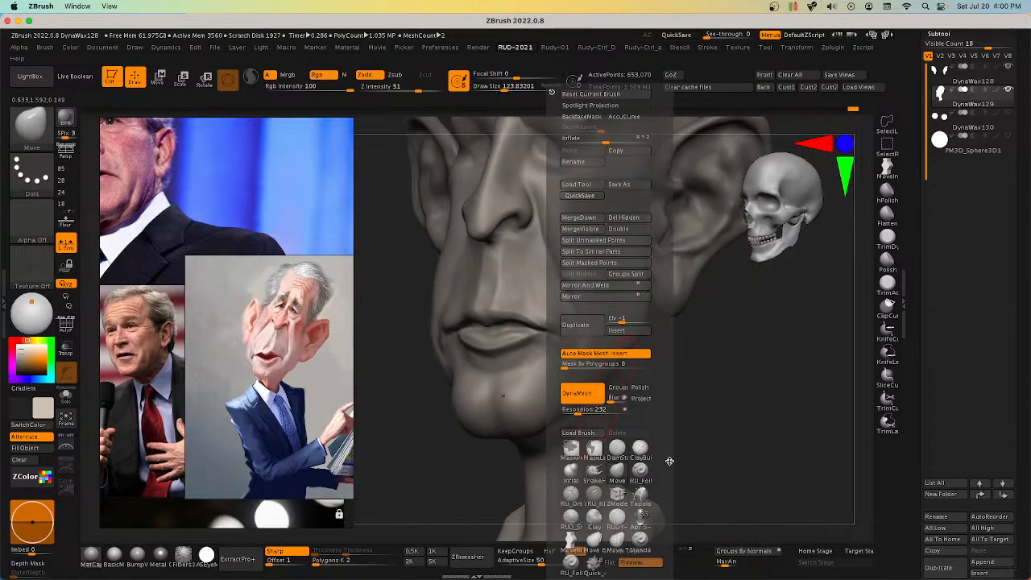
pyautogui.click(627, 519)
pyautogui.moveTo(518, 366)
pyautogui.keyDown('shift'); pyautogui.mouseDown(button='right')
pyautogui.moveTo(564, 373)
pyautogui.moveTo(570, 388)
pyautogui.moveTo(552, 385)
pyautogui.mouseUp(button='right'); pyautogui.keyUp('shift')
pyautogui.press('space')
pyautogui.press('s')
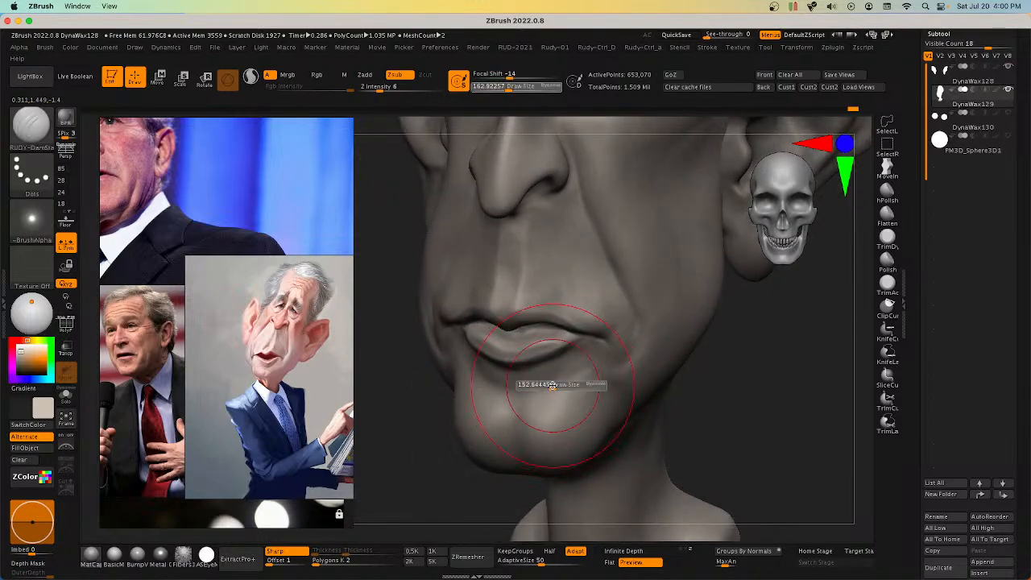
pyautogui.moveTo(552, 384); pyautogui.dragTo(547, 383)
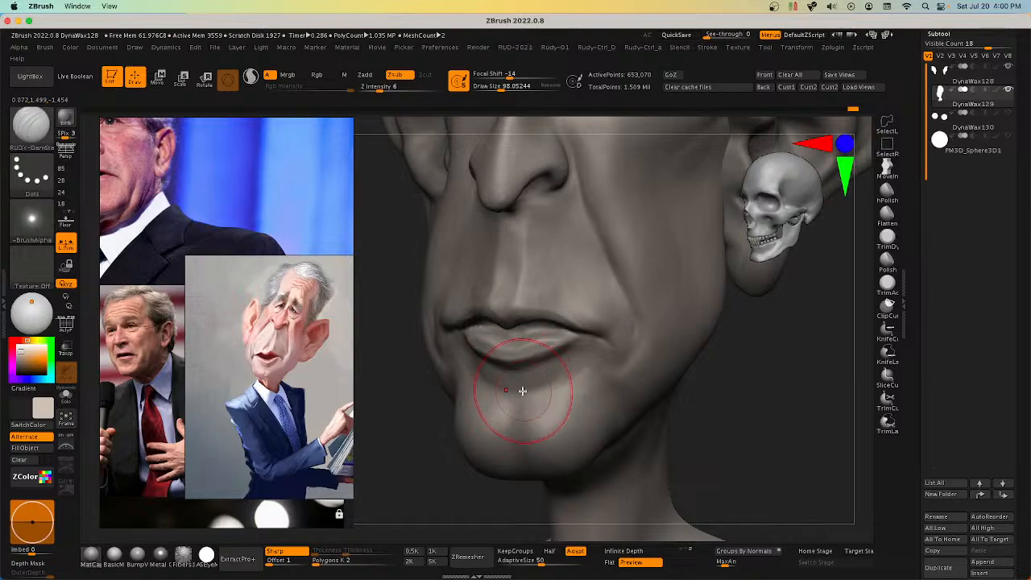
pyautogui.moveTo(564, 370)
pyautogui.mouseDown(button='right')
pyautogui.moveTo(527, 390)
pyautogui.moveTo(583, 389)
pyautogui.mouseUp(button='right')
# Step: Carve the crease above the chin and the hollows below the mouth corners with the RUDY-DamSta brush at draw size about 90
pyautogui.moveTo(503, 391); pyautogui.dragTo(481, 392, button='right')
pyautogui.press('s')
pyautogui.moveTo(482, 391); pyautogui.dragTo(487, 389)
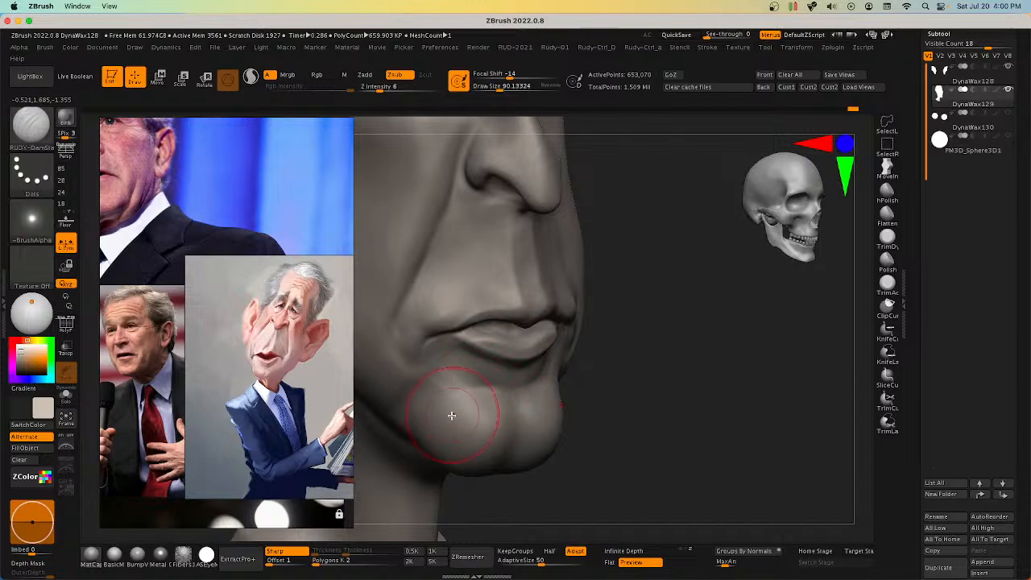
pyautogui.moveTo(453, 412); pyautogui.dragTo(482, 387, button='right')
pyautogui.moveTo(430, 414)
pyautogui.mouseDown(button='right')
pyautogui.moveTo(435, 395)
pyautogui.moveTo(540, 376)
pyautogui.mouseUp(button='right')
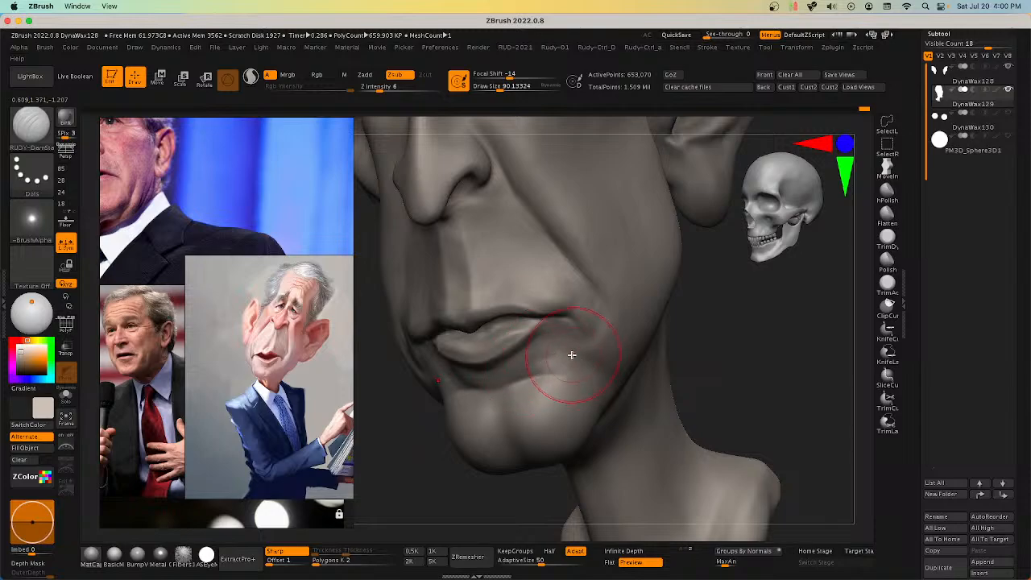
pyautogui.moveTo(572, 355)
pyautogui.mouseDown(button='right')
pyautogui.moveTo(553, 330)
pyautogui.moveTo(523, 360)
pyautogui.moveTo(495, 370)
pyautogui.mouseUp(button='right')
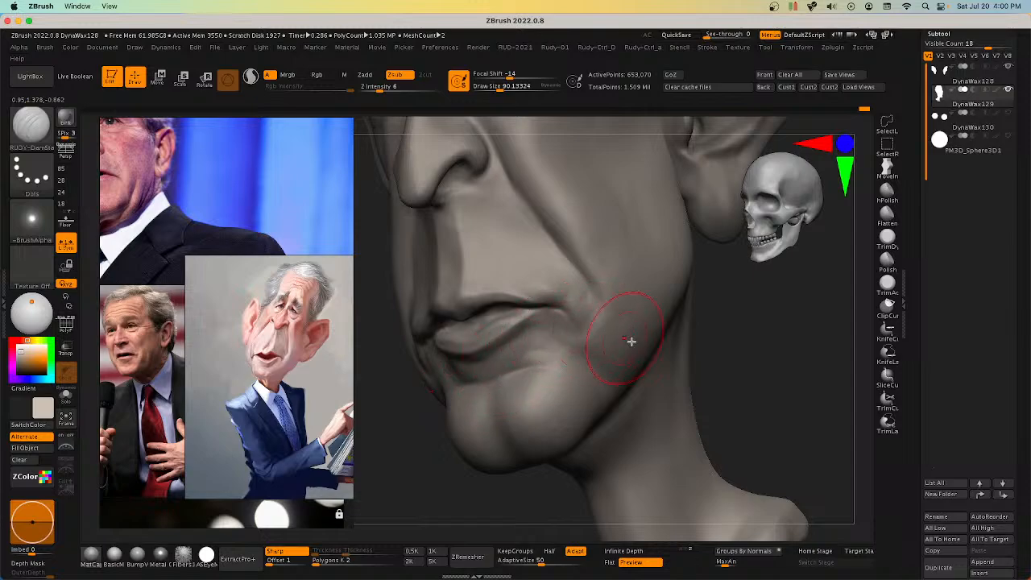
# Step: Build up the area between the mouth corner and the chin with ClayBuildup at draw size about 50
pyautogui.press('b')
pyautogui.press('c')
pyautogui.press('b')
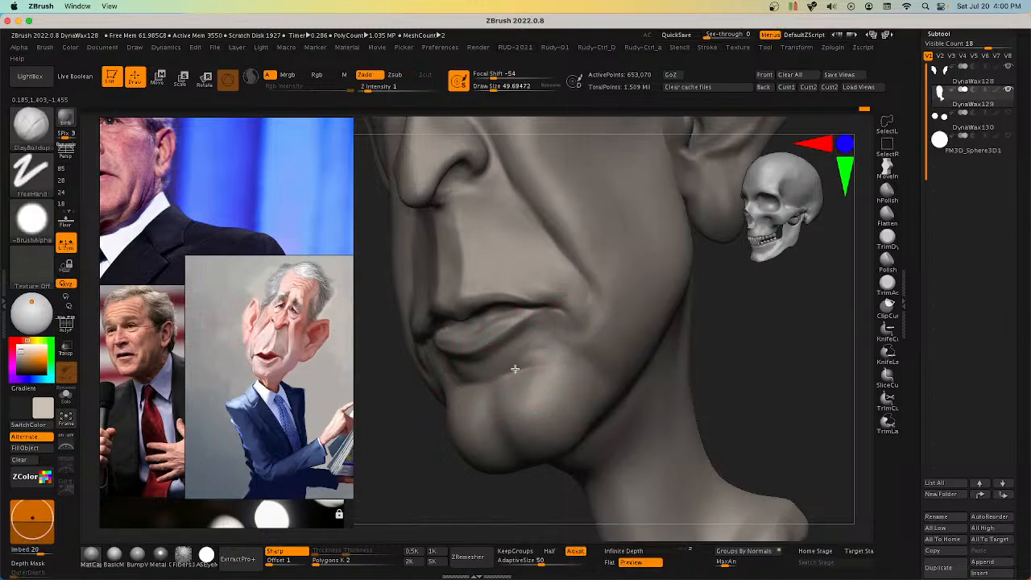
pyautogui.moveTo(548, 352); pyautogui.dragTo(536, 350, button='right')
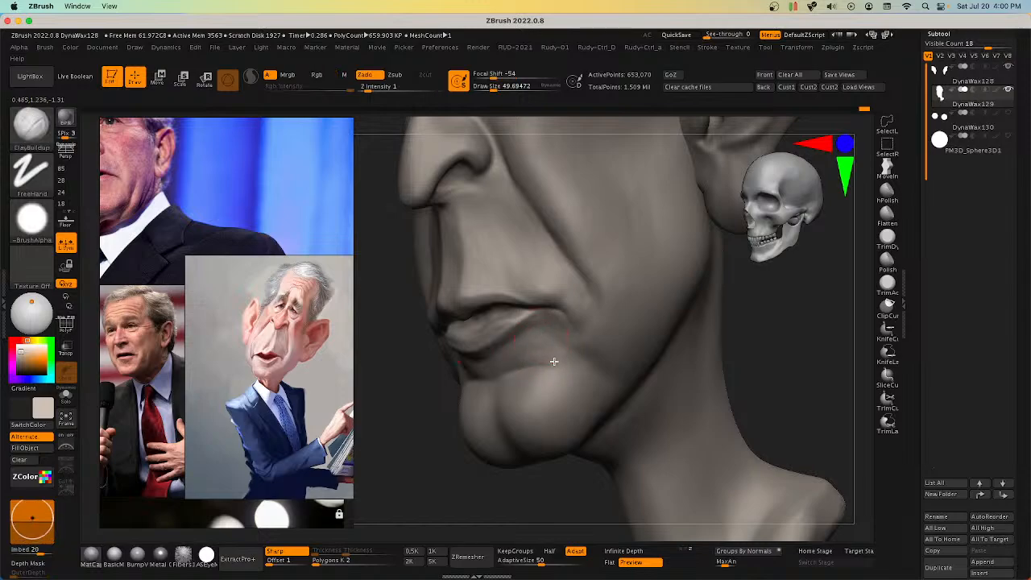
pyautogui.moveTo(561, 359); pyautogui.dragTo(550, 350, button='right')
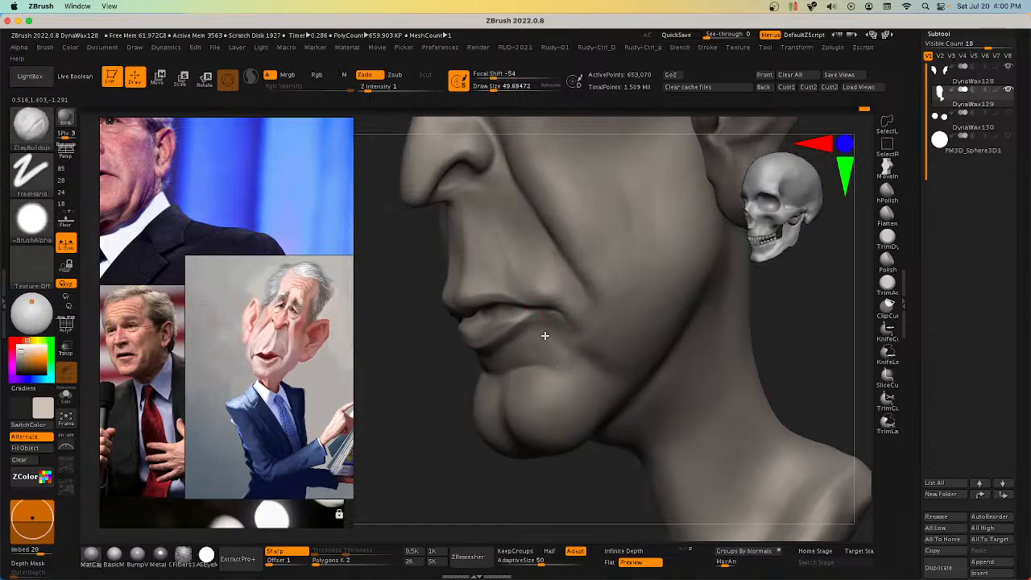
pyautogui.moveTo(559, 324); pyautogui.dragTo(591, 359, button='right')
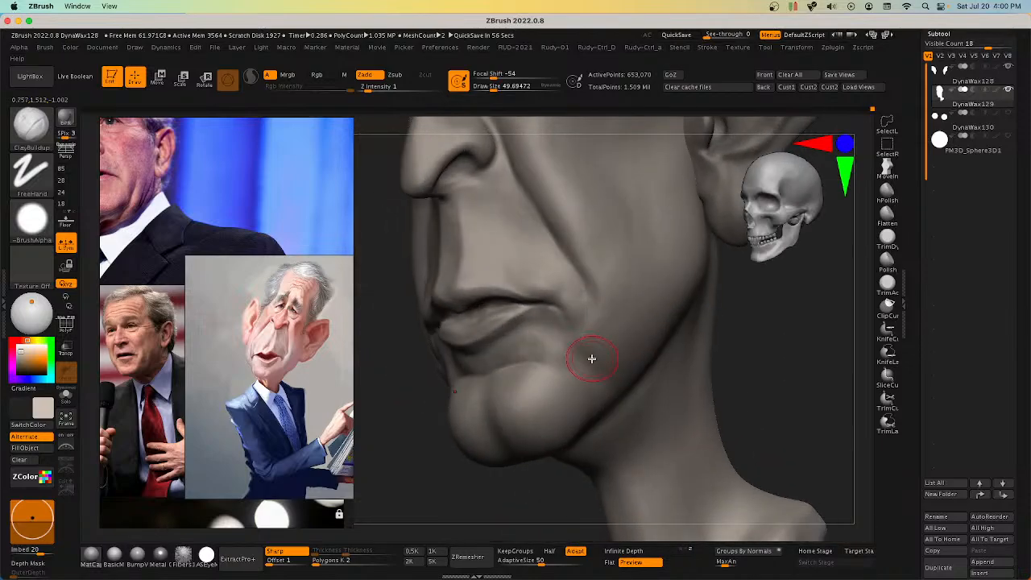
pyautogui.moveTo(574, 341); pyautogui.dragTo(570, 350)
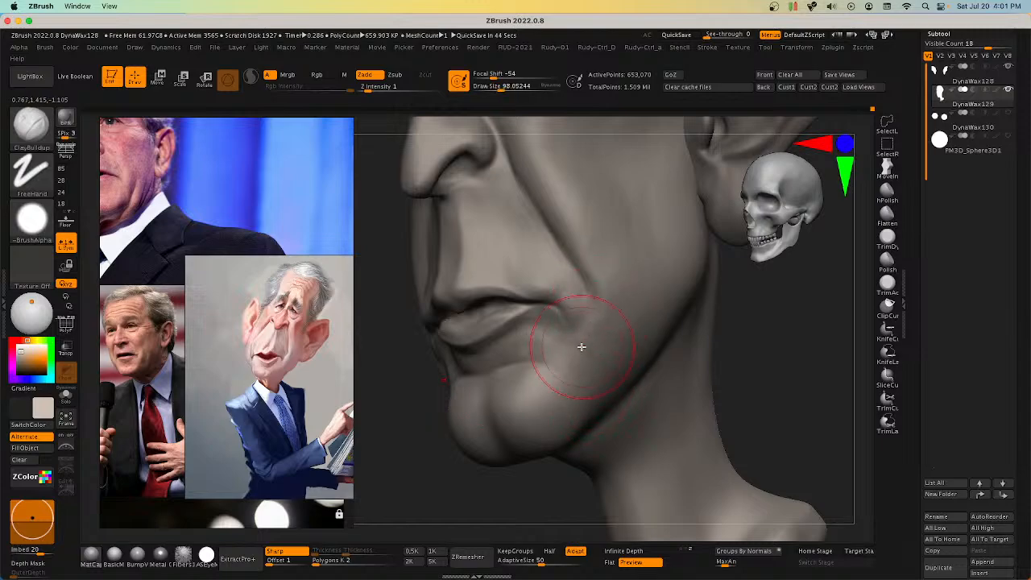
# Step: Fill out the forms beneath the lower lip and mouth corner with ClayBuildup at draw sizes about 98 and 62
pyautogui.moveTo(580, 346); pyautogui.dragTo(599, 324, button='right')
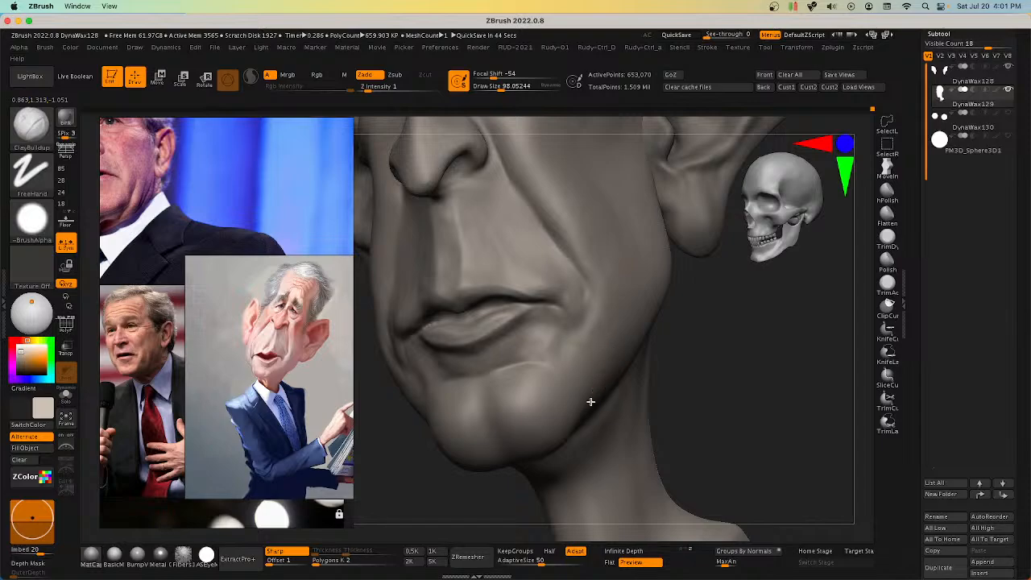
pyautogui.moveTo(591, 401)
pyautogui.mouseDown(button='right')
pyautogui.moveTo(668, 364)
pyautogui.moveTo(633, 358)
pyautogui.moveTo(647, 410)
pyautogui.moveTo(640, 348)
pyautogui.moveTo(700, 386)
pyautogui.moveTo(669, 433)
pyautogui.moveTo(645, 426)
pyautogui.moveTo(657, 470)
pyautogui.moveTo(548, 373)
pyautogui.moveTo(554, 398)
pyautogui.moveTo(492, 397)
pyautogui.mouseUp(button='right')
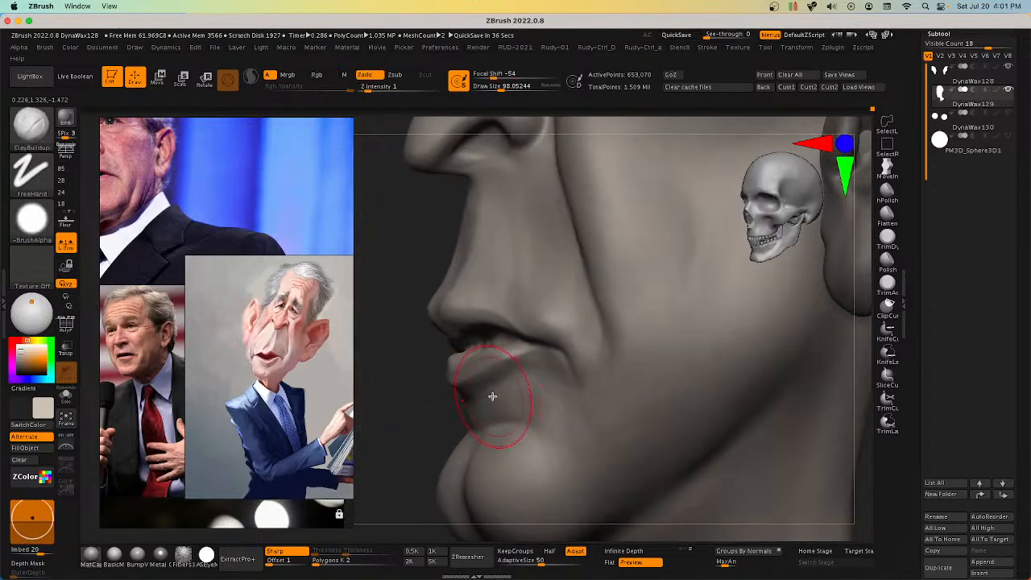
pyautogui.moveTo(493, 396); pyautogui.dragTo(488, 398)
pyautogui.press('[')
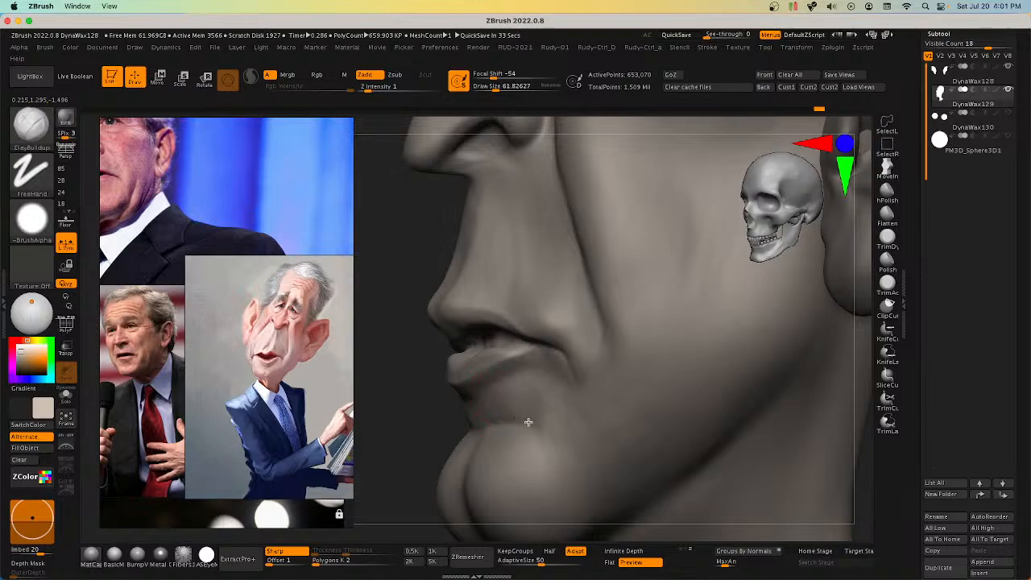
pyautogui.moveTo(536, 370)
pyautogui.mouseDown(button='right')
pyautogui.moveTo(559, 362)
pyautogui.moveTo(567, 386)
pyautogui.mouseUp(button='right')
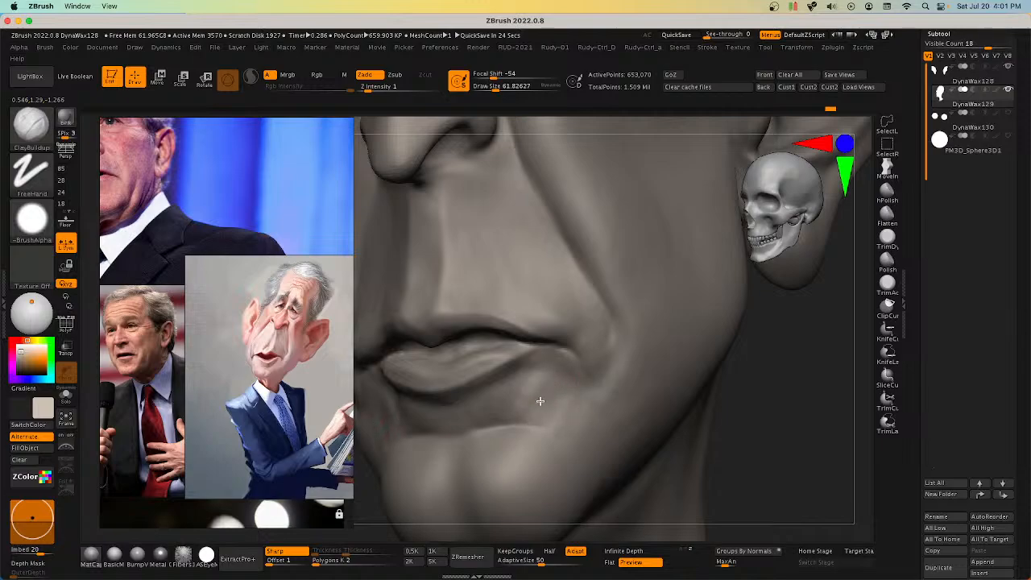
pyautogui.moveTo(539, 400); pyautogui.dragTo(524, 401, button='right')
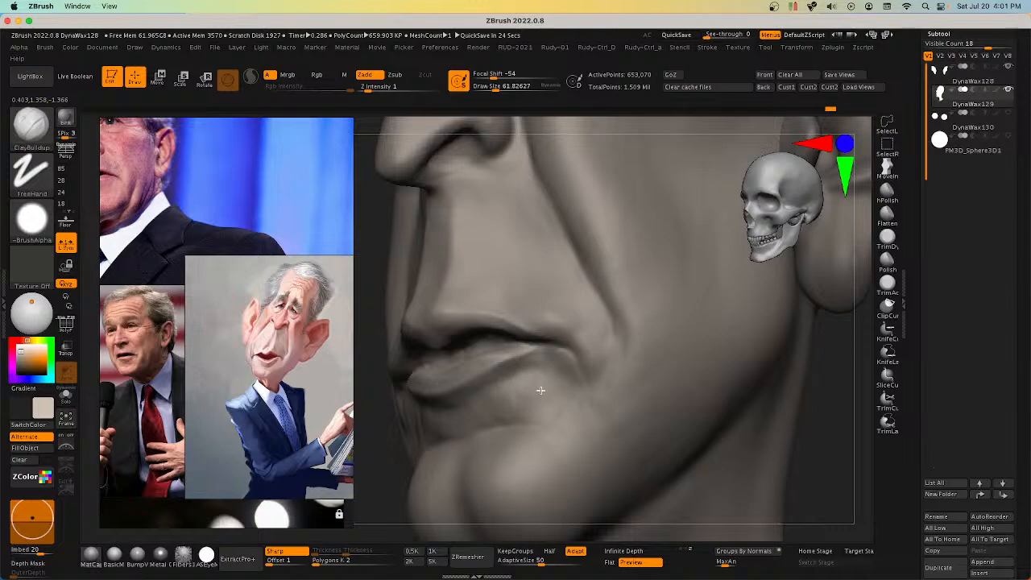
# Step: Build up the form beneath the mouth corner with ClayBuildup at draw size about 62
pyautogui.moveTo(556, 401)
pyautogui.mouseDown(button='right')
pyautogui.moveTo(585, 392)
pyautogui.moveTo(557, 416)
pyautogui.mouseUp(button='right')
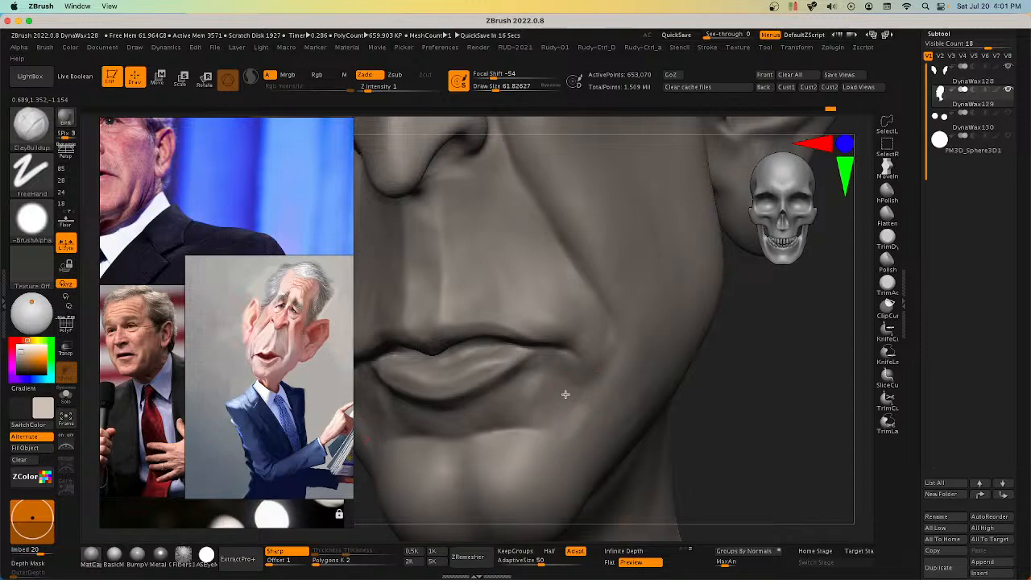
pyautogui.press('u')
pyautogui.moveTo(565, 395); pyautogui.dragTo(553, 409)
pyautogui.moveTo(542, 410)
pyautogui.mouseDown(button='right')
pyautogui.moveTo(543, 375)
pyautogui.moveTo(490, 387)
pyautogui.mouseUp(button='right')
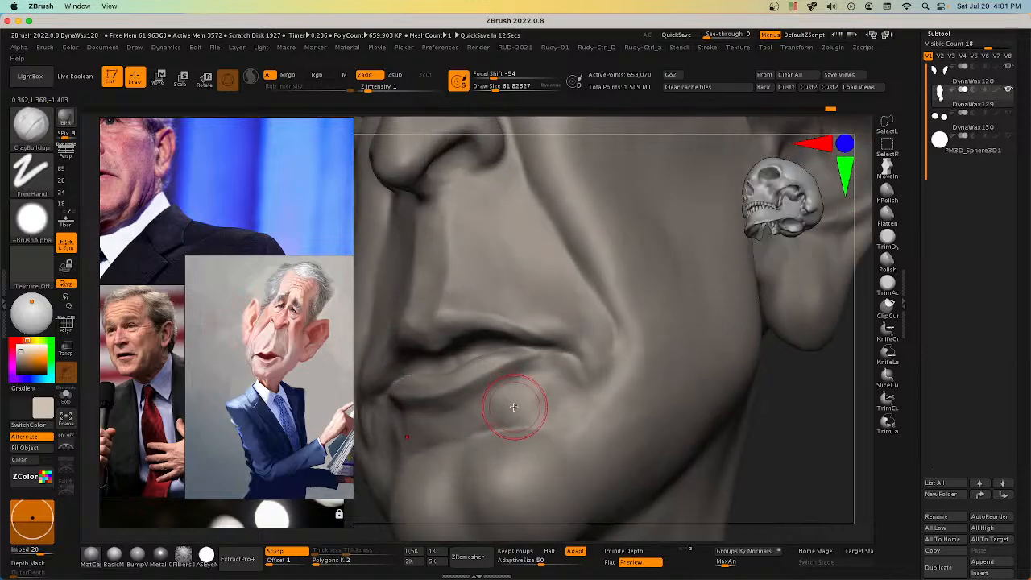
pyautogui.moveTo(463, 423)
pyautogui.mouseDown(button='right')
pyautogui.moveTo(472, 430)
pyautogui.moveTo(463, 405)
pyautogui.moveTo(500, 389)
pyautogui.moveTo(601, 428)
pyautogui.moveTo(735, 409)
pyautogui.mouseUp(button='right')
# Step: Carve the form beneath the mouth corner with the RUDY-DamSta brush at draw sizes about 143 and 179
pyautogui.hotkey('ctrl', 'd')
pyautogui.click(745, 519)
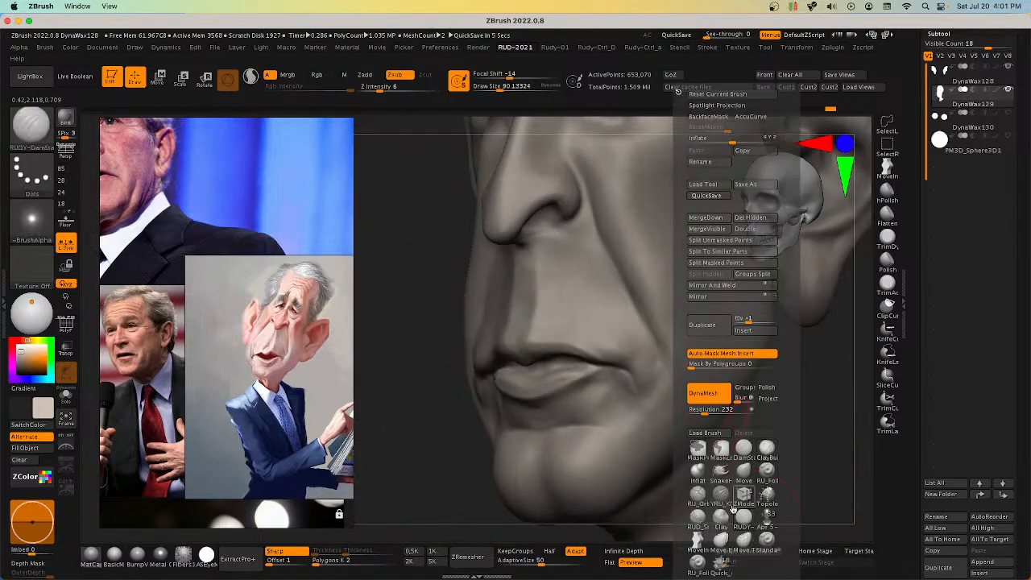
pyautogui.moveTo(603, 424)
pyautogui.keyDown('ctrl'); pyautogui.mouseDown(button='right')
pyautogui.moveTo(678, 423)
pyautogui.moveTo(610, 408)
pyautogui.moveTo(598, 339)
pyautogui.mouseUp(button='right'); pyautogui.keyUp('ctrl')
pyautogui.press('s')
pyautogui.moveTo(598, 339); pyautogui.dragTo(604, 337)
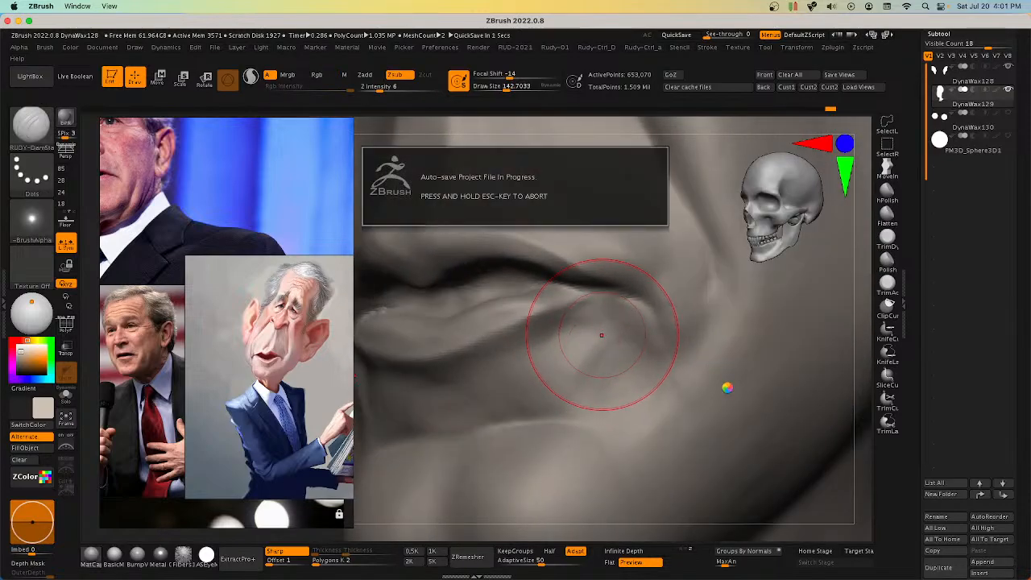
pyautogui.moveTo(688, 401); pyautogui.dragTo(647, 373, button='right')
pyautogui.press('s')
pyautogui.moveTo(610, 326); pyautogui.dragTo(613, 326)
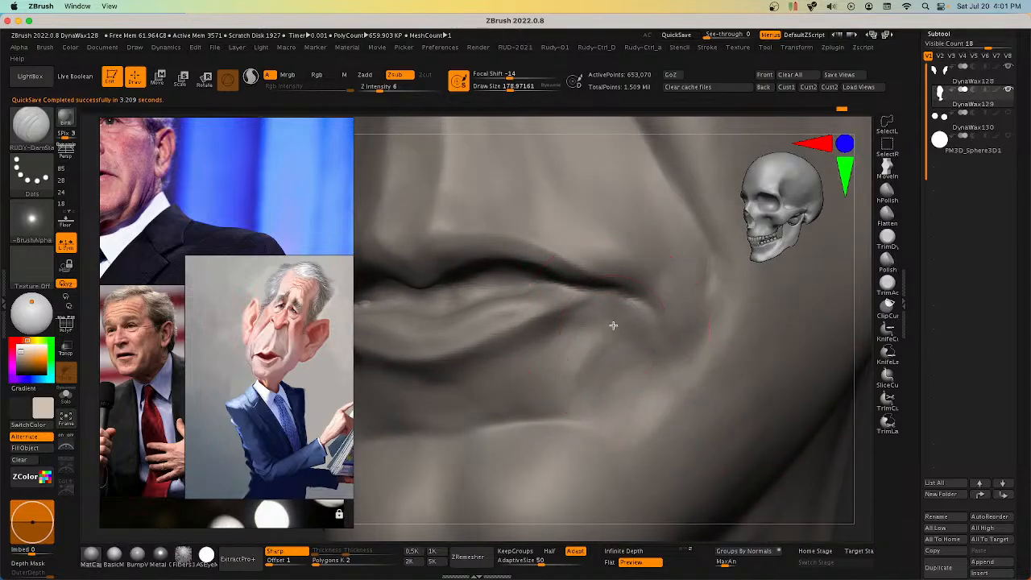
pyautogui.keyDown('shift'); pyautogui.moveTo(608, 309); pyautogui.dragTo(612, 336, button='right'); pyautogui.keyUp('shift')
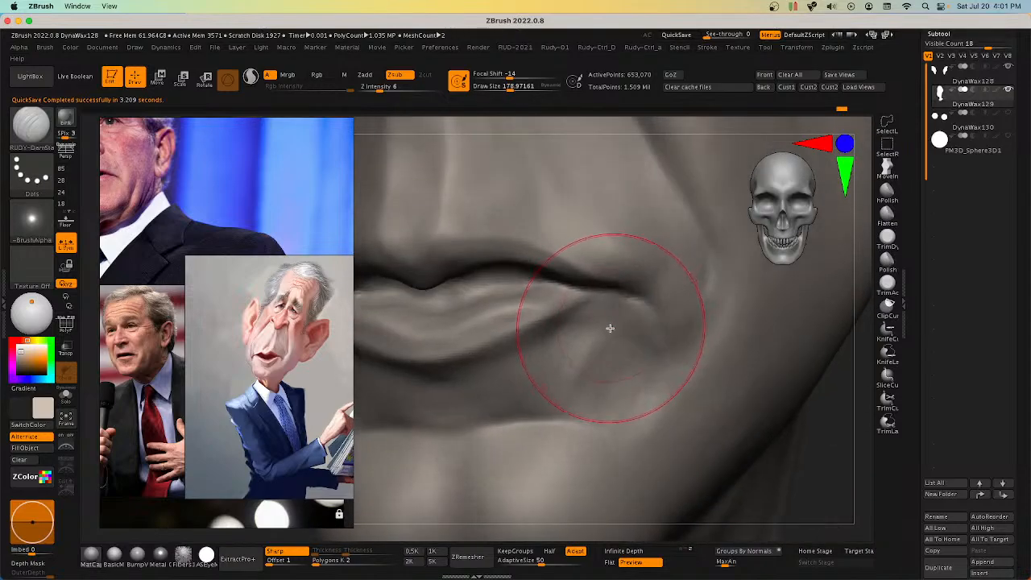
# Step: Define the fold running down from the mouth corner with the RUDY-DamSta brush at draw sizes about 143 and 202
pyautogui.moveTo(608, 375); pyautogui.dragTo(611, 387, button='right')
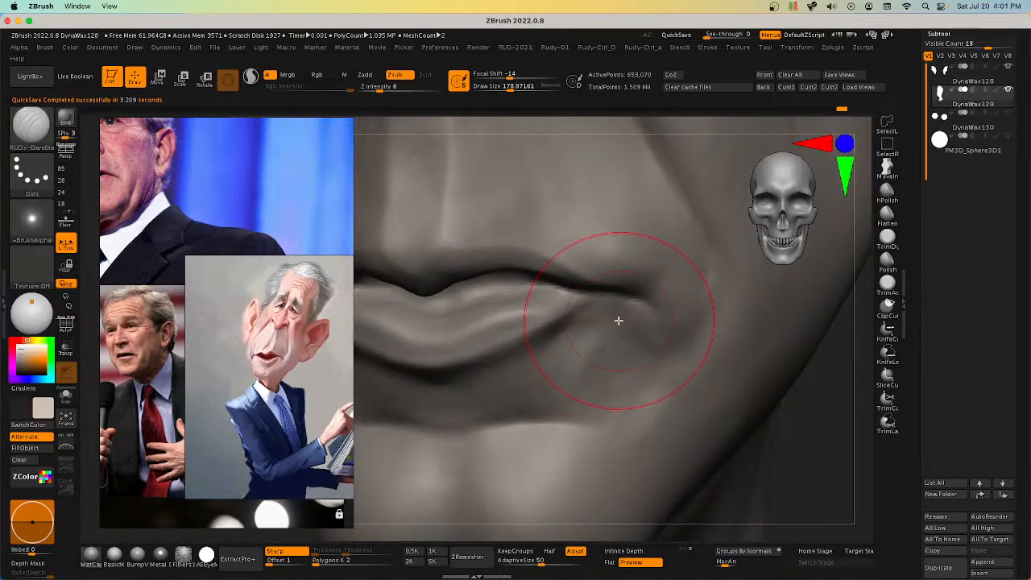
pyautogui.press('[')
pyautogui.moveTo(610, 347); pyautogui.dragTo(622, 310)
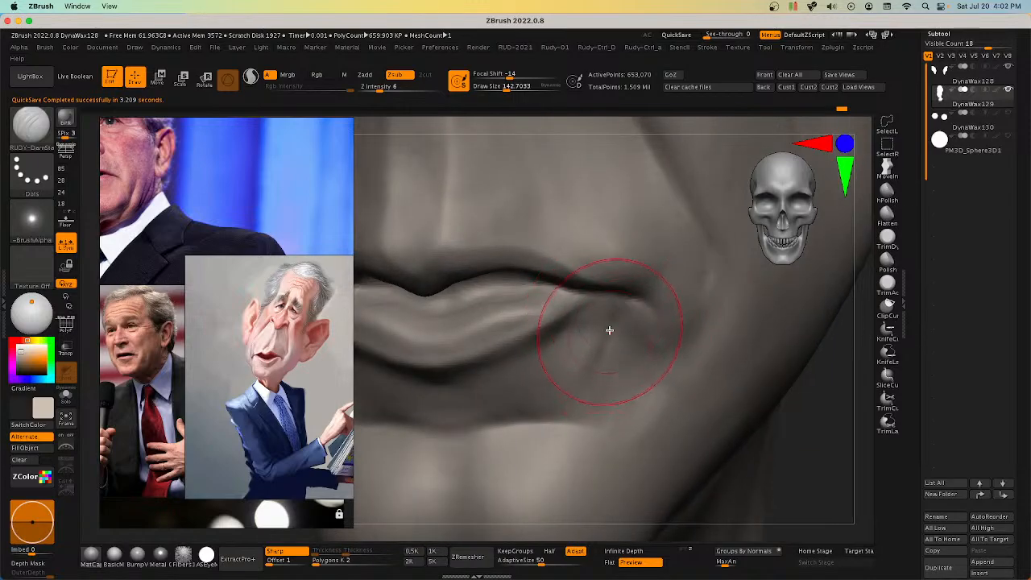
pyautogui.moveTo(610, 331); pyautogui.dragTo(626, 325, button='right')
pyautogui.press('s')
pyautogui.moveTo(626, 325); pyautogui.dragTo(578, 352)
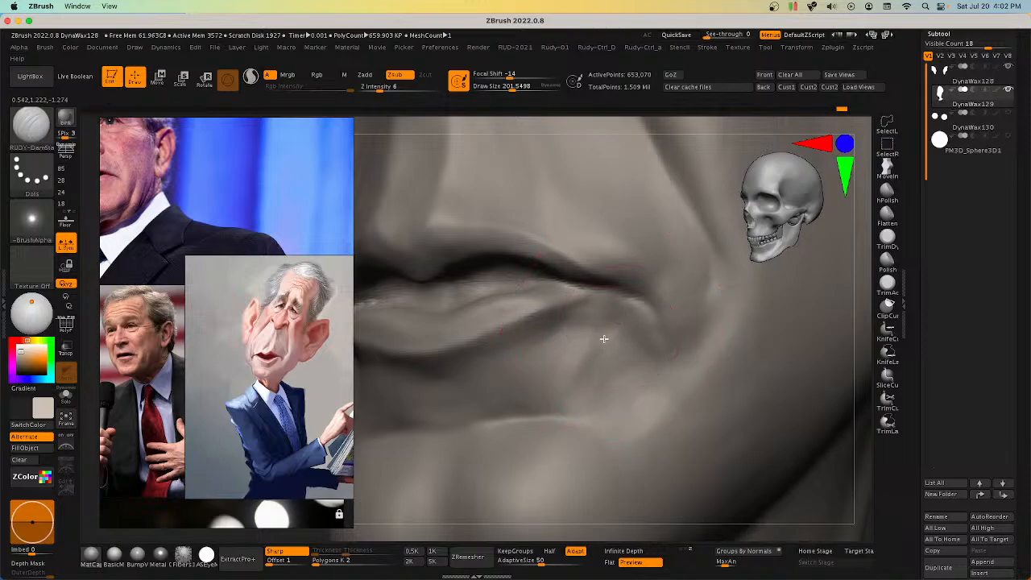
pyautogui.moveTo(605, 368)
pyautogui.mouseDown(button='right')
pyautogui.moveTo(593, 352)
pyautogui.moveTo(640, 410)
pyautogui.moveTo(690, 414)
pyautogui.moveTo(601, 410)
pyautogui.moveTo(682, 422)
pyautogui.moveTo(700, 401)
pyautogui.mouseUp(button='right')
# Step: Fill out the area between the lower lip and mouth corner with ClayBuildup at draw size about 75
pyautogui.press('space')
pyautogui.click(779, 448)
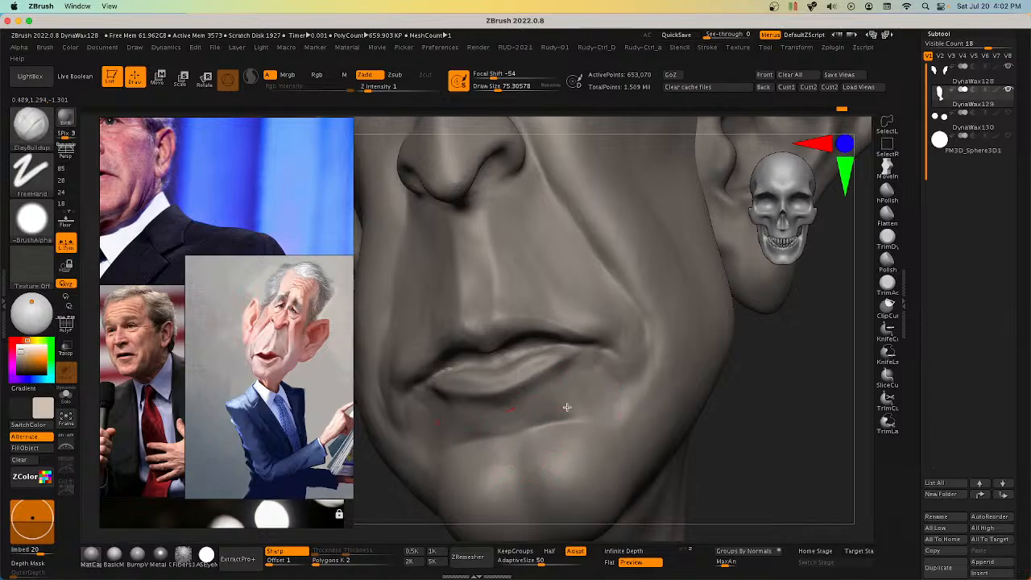
pyautogui.moveTo(595, 387); pyautogui.dragTo(664, 389, button='right')
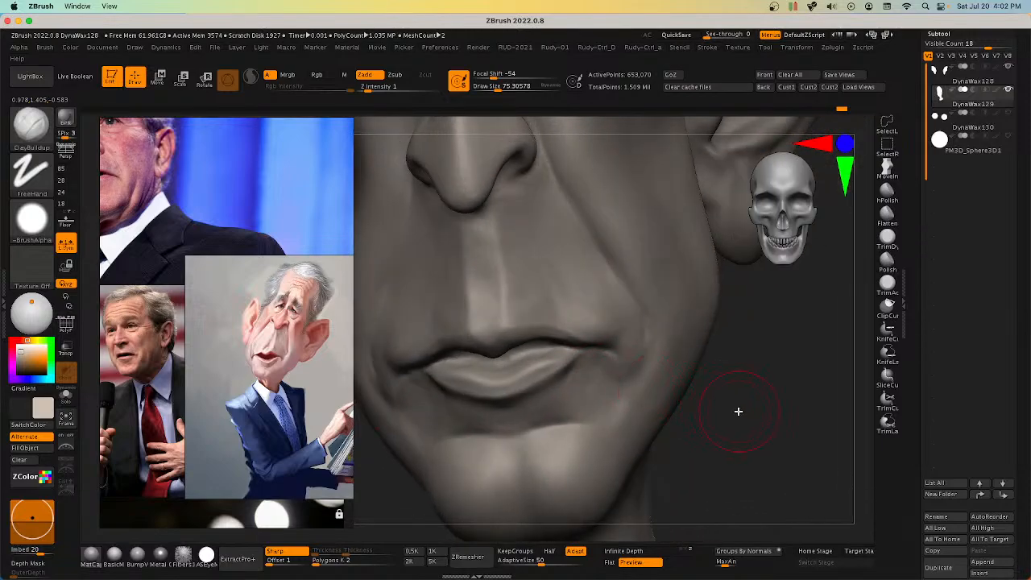
# Step: Sharpen the hollow under the mouth corner with the RUDY-DamSta brush at draw sizes about 128, 102 and 138
pyautogui.press('b')
pyautogui.press('d')
pyautogui.press('s')
pyautogui.moveTo(568, 377); pyautogui.dragTo(594, 368, button='right')
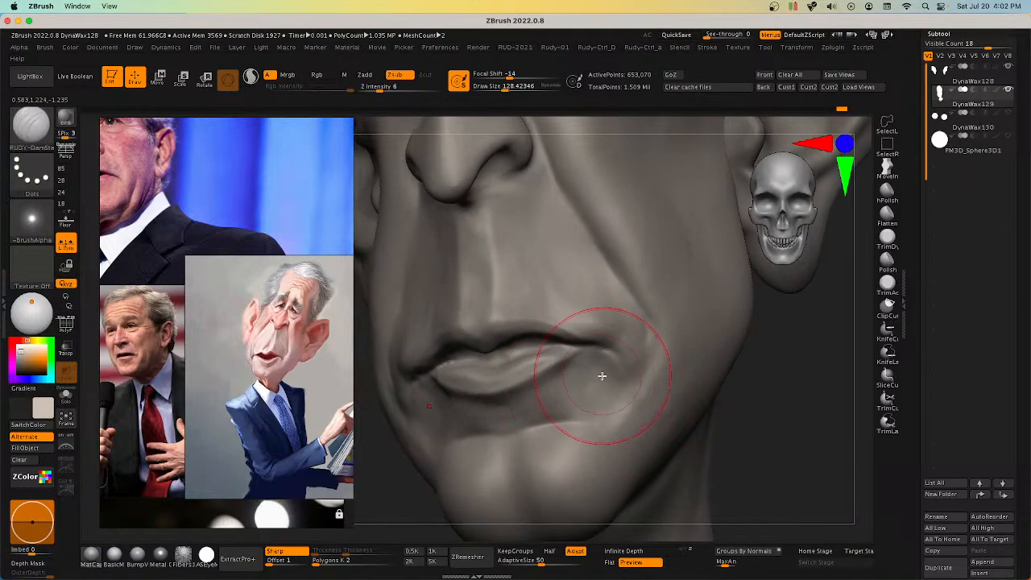
pyautogui.press('[')
pyautogui.press('[')
pyautogui.press(']')
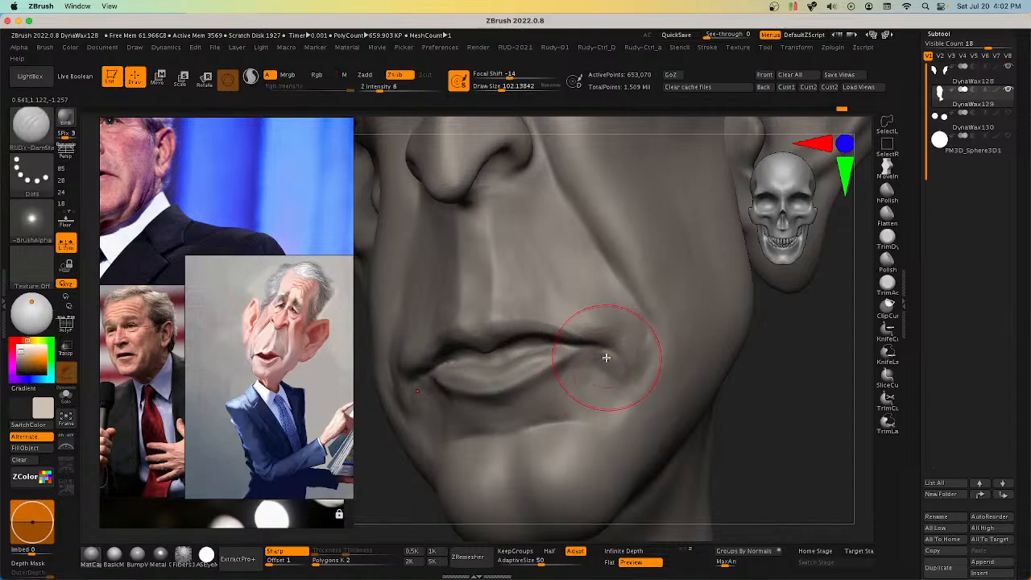
pyautogui.press('space')
pyautogui.moveTo(607, 374); pyautogui.dragTo(612, 374)
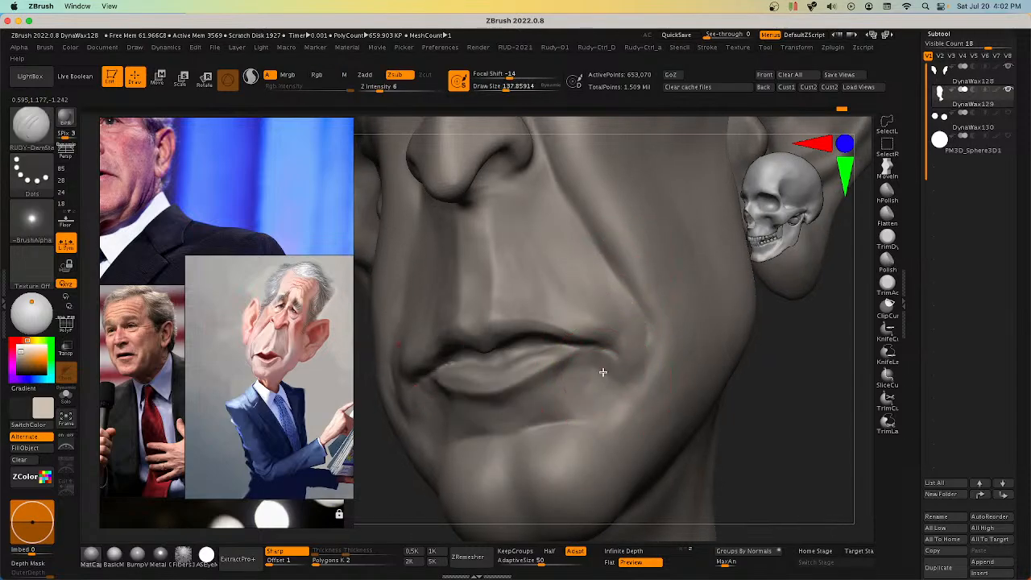
# Step: Refine the opposite mouth corner with the RUDY-DamSta brush at draw size about 138 and check the whole face
pyautogui.moveTo(616, 370)
pyautogui.keyDown('ctrl'); pyautogui.mouseDown(button='right')
pyautogui.moveTo(631, 384)
pyautogui.moveTo(617, 400)
pyautogui.moveTo(600, 372)
pyautogui.moveTo(675, 357)
pyautogui.moveTo(532, 407)
pyautogui.mouseUp(button='right'); pyautogui.keyUp('ctrl')
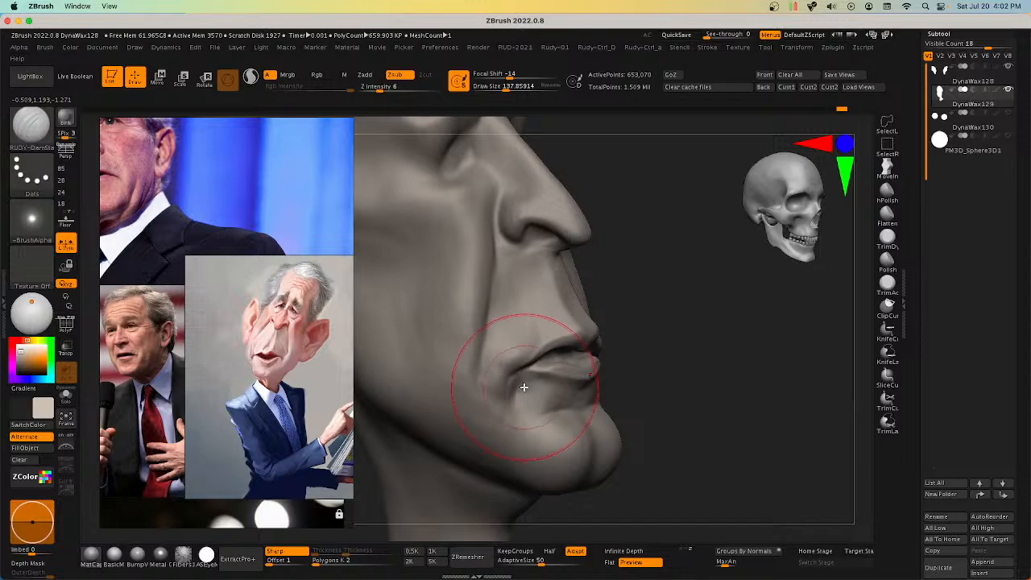
pyautogui.press('space')
pyautogui.moveTo(524, 387); pyautogui.dragTo(517, 387)
pyautogui.moveTo(517, 387)
pyautogui.mouseDown(button='right')
pyautogui.moveTo(511, 375)
pyautogui.moveTo(532, 400)
pyautogui.moveTo(518, 398)
pyautogui.moveTo(553, 426)
pyautogui.moveTo(707, 395)
pyautogui.moveTo(725, 377)
pyautogui.moveTo(685, 408)
pyautogui.moveTo(690, 395)
pyautogui.moveTo(714, 410)
pyautogui.moveTo(722, 407)
pyautogui.moveTo(655, 381)
pyautogui.moveTo(685, 392)
pyautogui.moveTo(670, 384)
pyautogui.moveTo(682, 410)
pyautogui.moveTo(687, 402)
pyautogui.mouseUp(button='right')
pyautogui.press('space')
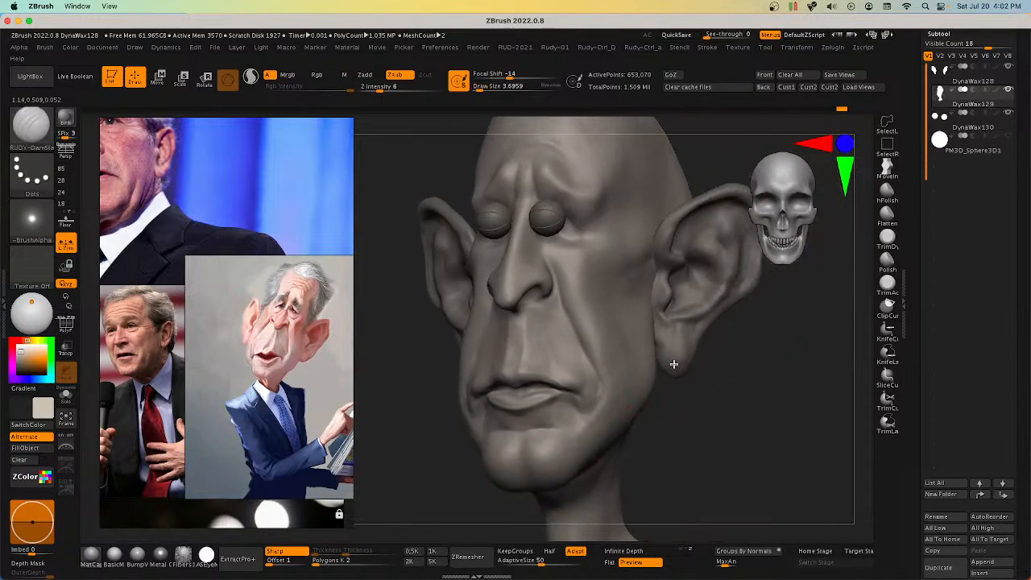
pyautogui.moveTo(674, 364); pyautogui.dragTo(695, 352, button='right')
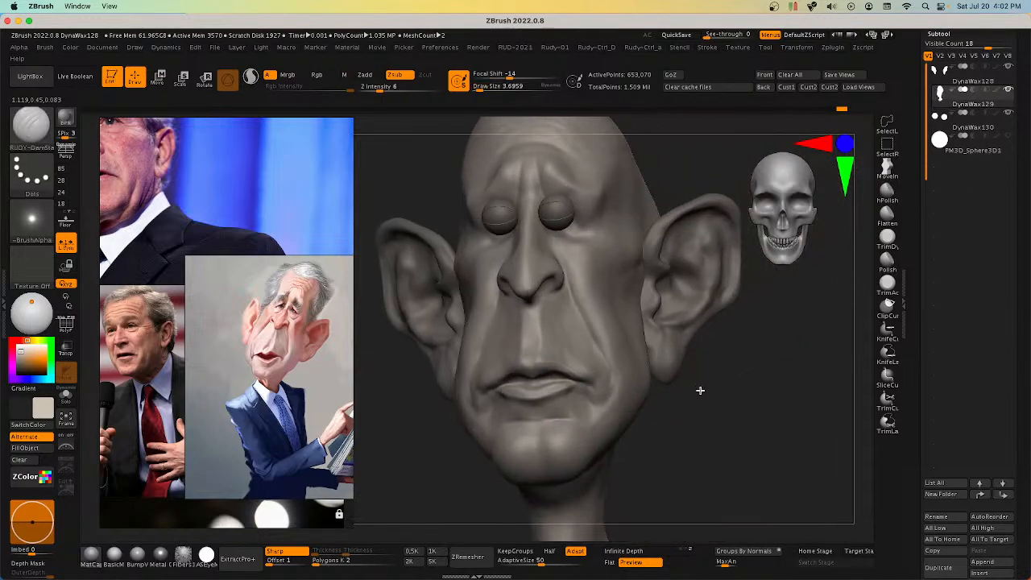
# Step: Select the eyeballs subtool, push the eyeballs back into the head and scale them down
pyautogui.press('w')
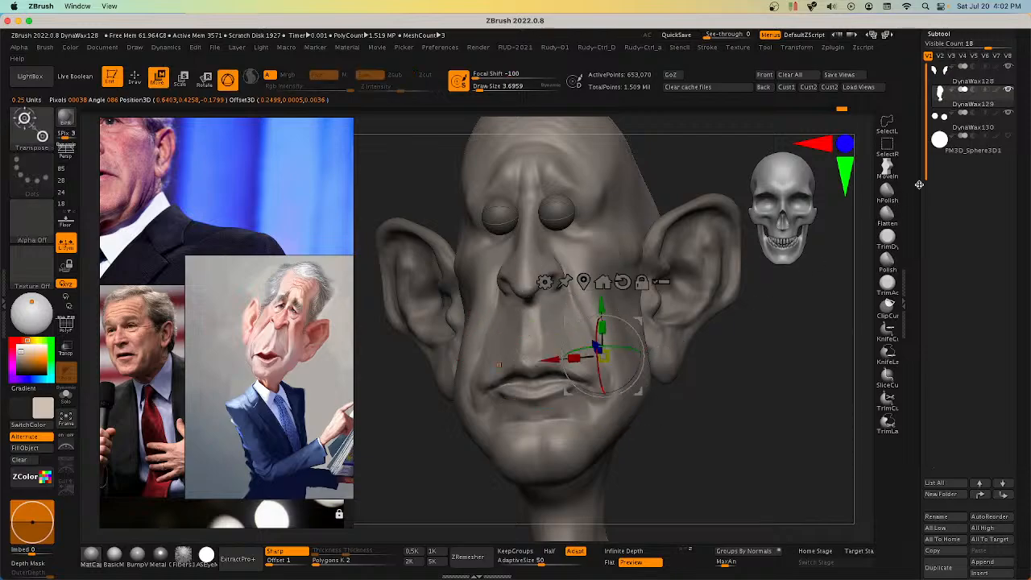
pyautogui.click(960, 126)
pyautogui.moveTo(577, 242); pyautogui.dragTo(588, 299, button='right')
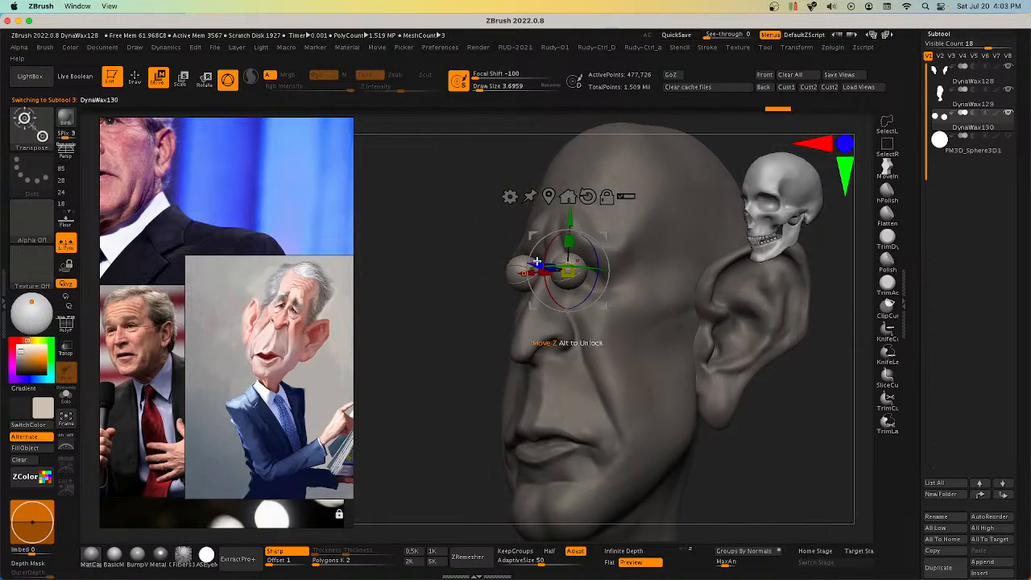
pyautogui.moveTo(536, 264); pyautogui.dragTo(558, 266)
pyautogui.keyDown('shift'); pyautogui.moveTo(536, 347); pyautogui.dragTo(696, 354, button='right'); pyautogui.keyUp('shift')
pyautogui.moveTo(615, 310); pyautogui.dragTo(628, 310)
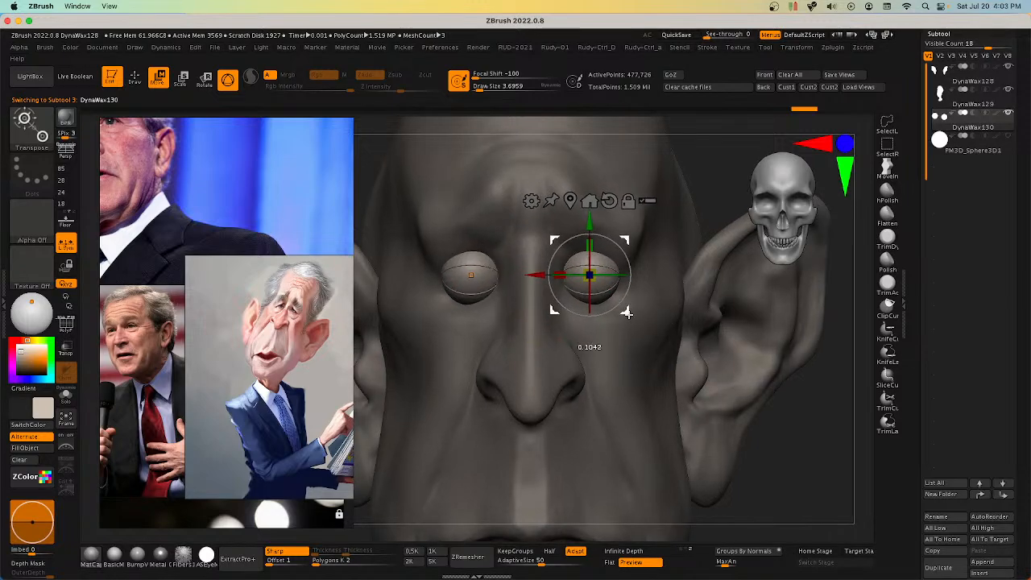
pyautogui.moveTo(595, 275); pyautogui.dragTo(588, 275)
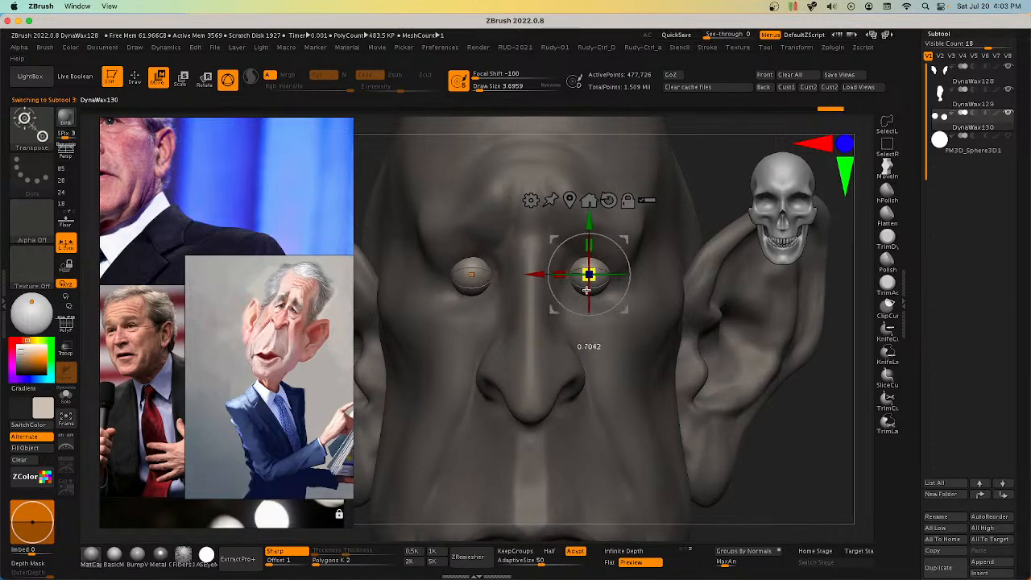
# Step: Fine-tune the eyeballs' placement on the face and scale them up slightly
pyautogui.moveTo(588, 275); pyautogui.dragTo(622, 298, button='right')
pyautogui.moveTo(623, 310); pyautogui.dragTo(618, 310)
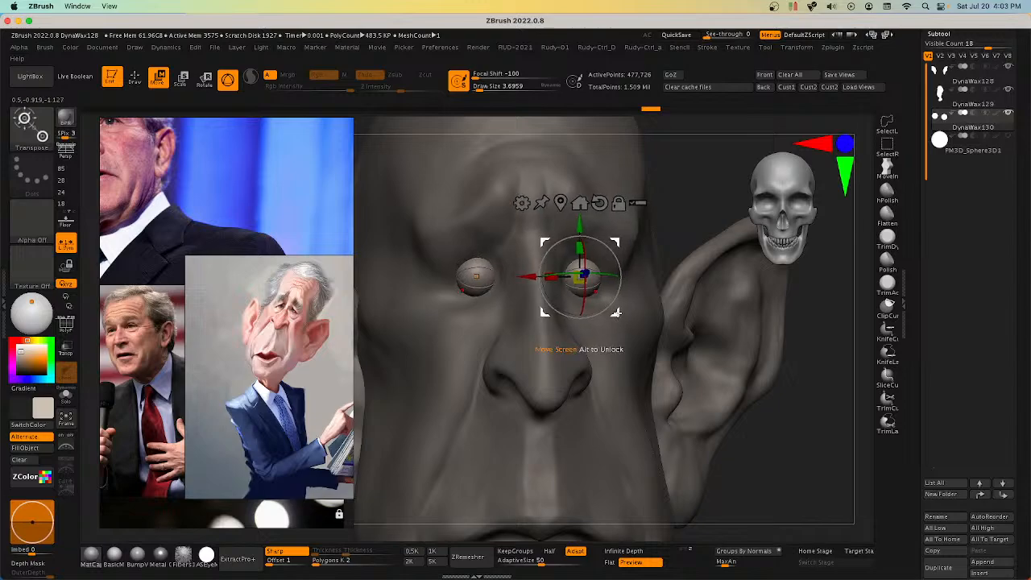
pyautogui.moveTo(618, 309); pyautogui.dragTo(591, 268, button='right')
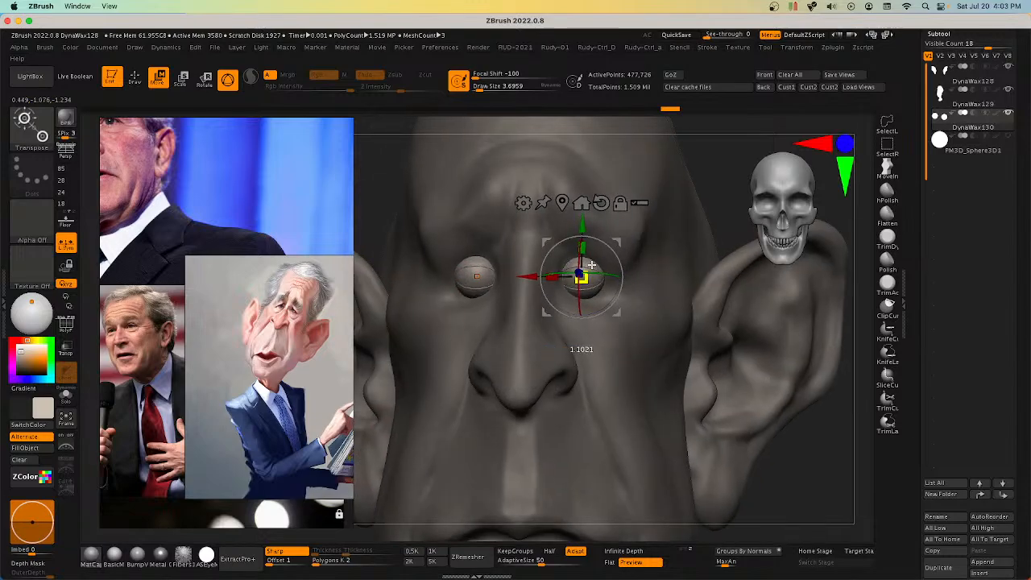
pyautogui.moveTo(592, 264); pyautogui.dragTo(593, 263)
pyautogui.moveTo(593, 264); pyautogui.dragTo(765, 397, button='right')
pyautogui.keyDown('ctrl'); pyautogui.moveTo(742, 153); pyautogui.dragTo(730, 220, button='right'); pyautogui.keyUp('ctrl')
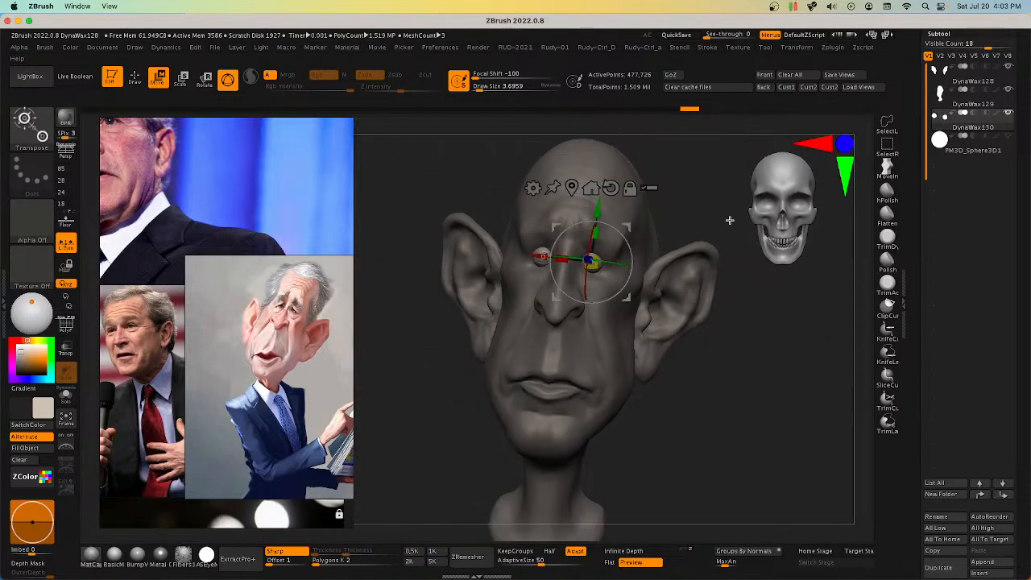
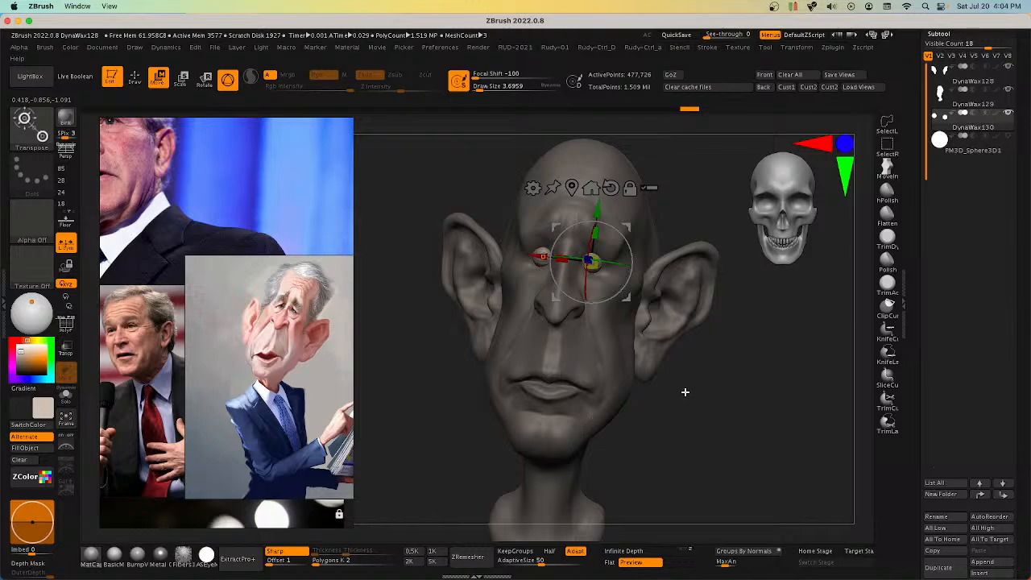
# Step: Adjust the eyeballs' depth from the side view and spread them slightly apart
pyautogui.moveTo(688, 394); pyautogui.dragTo(624, 394, button='right')
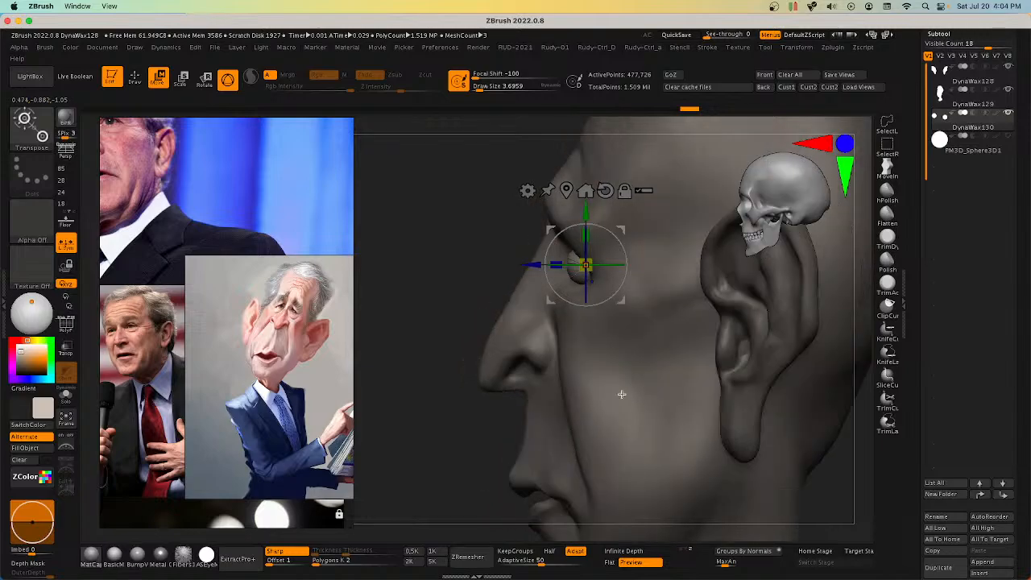
pyautogui.moveTo(537, 269); pyautogui.dragTo(539, 267)
pyautogui.moveTo(571, 273); pyautogui.dragTo(626, 329, button='right')
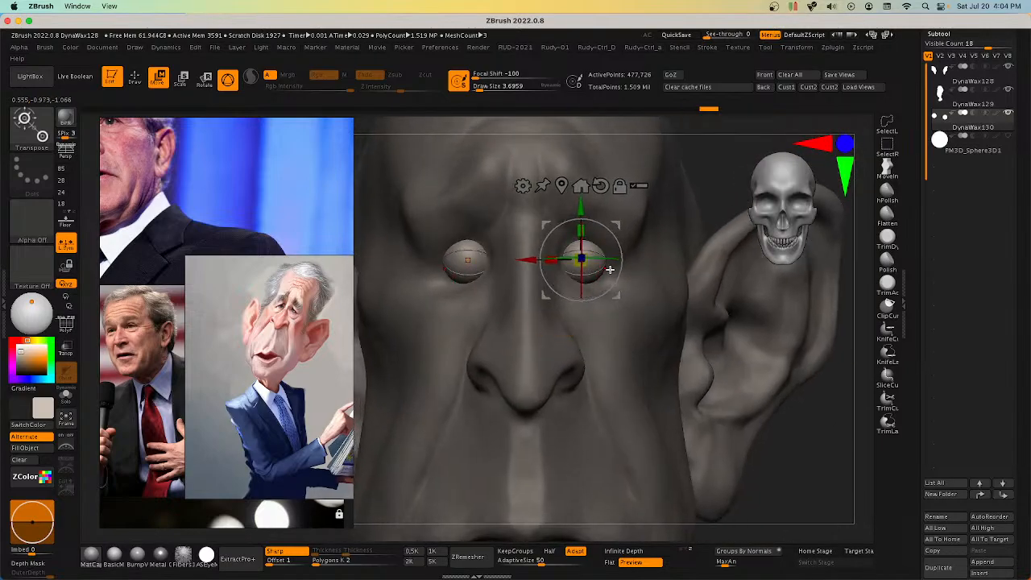
pyautogui.moveTo(528, 258); pyautogui.dragTo(530, 258)
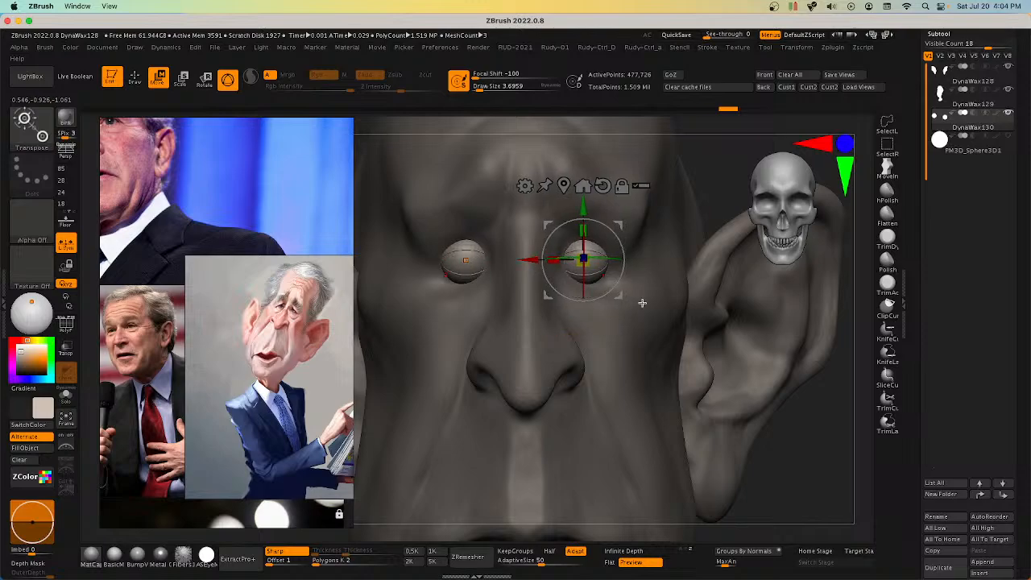
pyautogui.moveTo(555, 329); pyautogui.dragTo(530, 368, button='right')
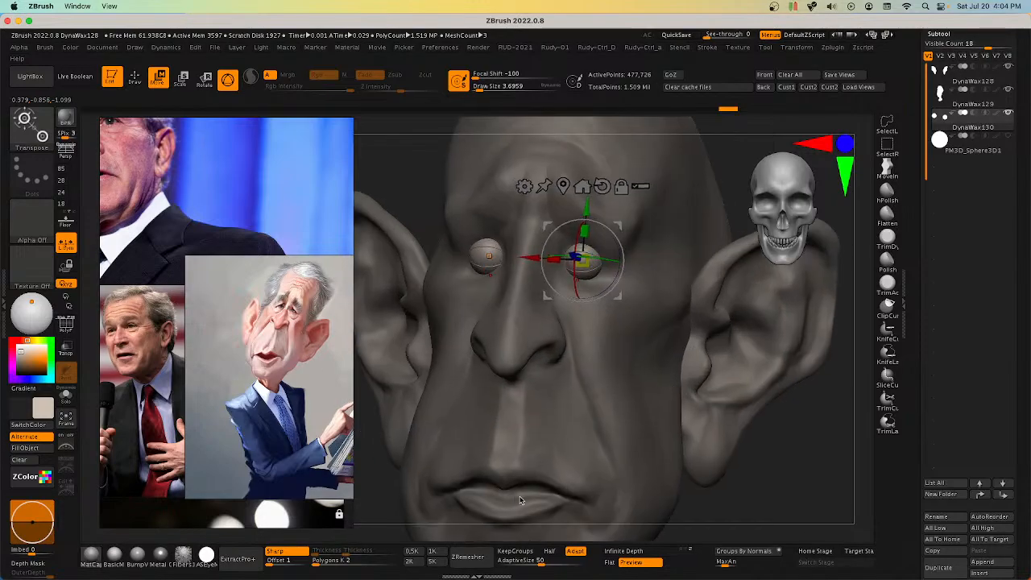
pyautogui.moveTo(639, 386); pyautogui.dragTo(660, 408, button='right')
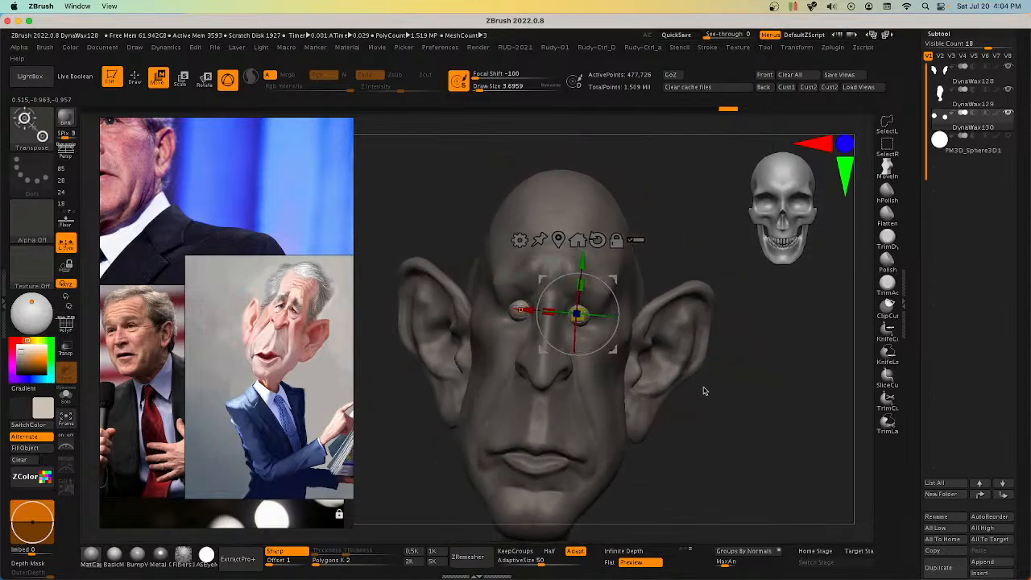
# Step: Switch to the head subtool and pull the skull side above the ear outward with the Move brush at draw size about 143
pyautogui.press('b')
pyautogui.press('m')
pyautogui.press('v')
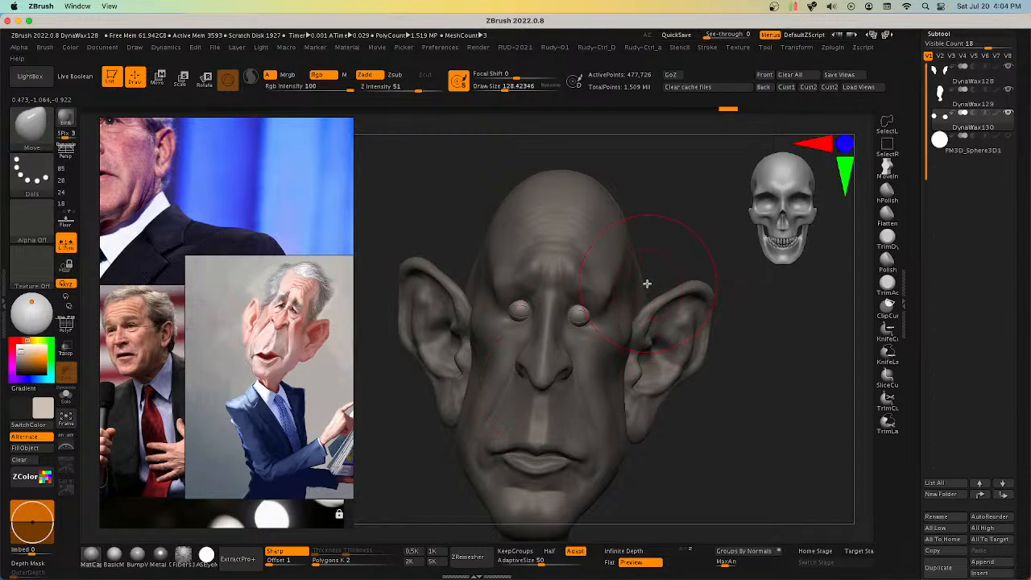
pyautogui.keyDown('alt'); pyautogui.click(640, 281); pyautogui.keyUp('alt')
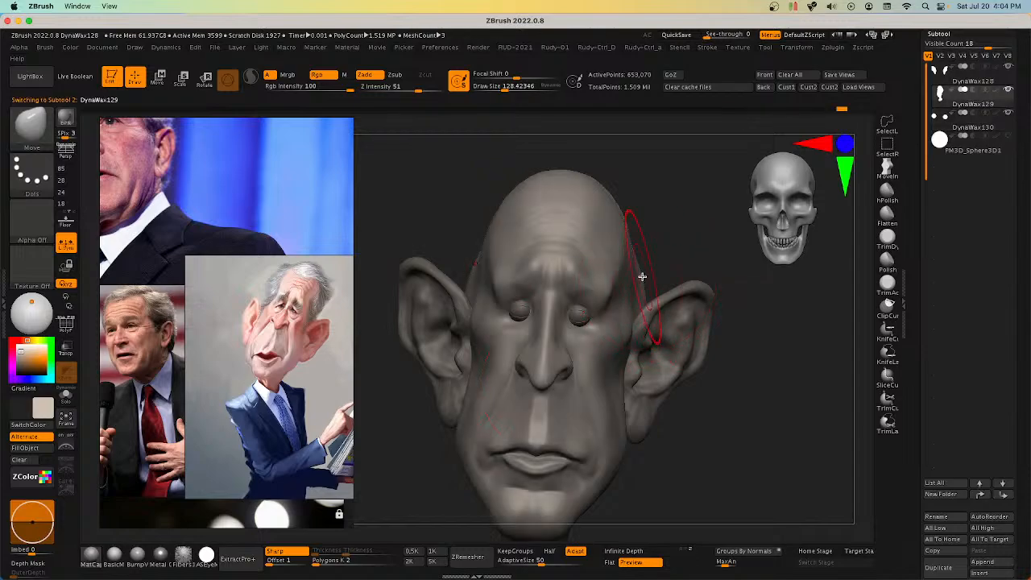
pyautogui.press('space')
pyautogui.moveTo(637, 250); pyautogui.dragTo(648, 246)
pyautogui.press('s')
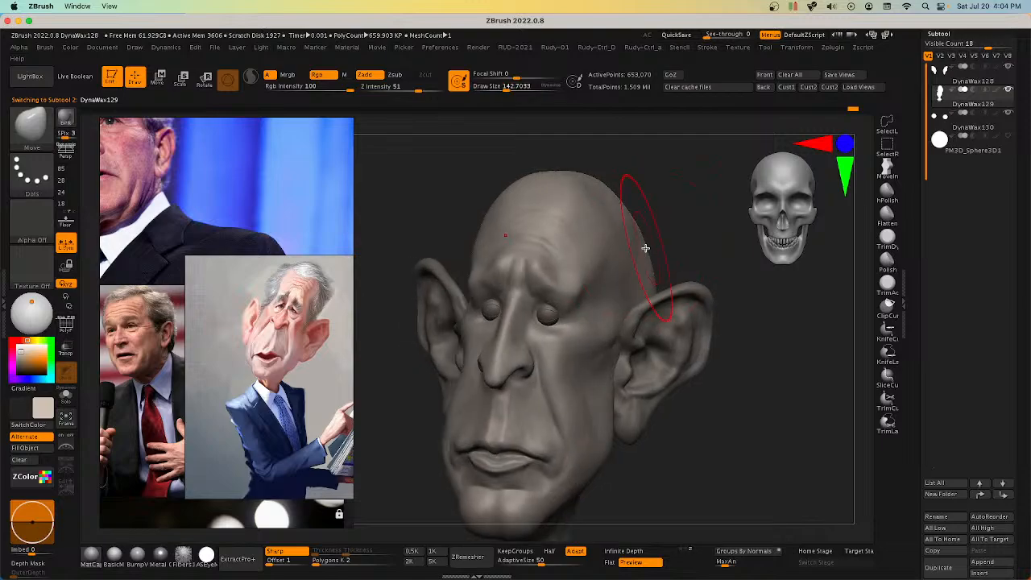
pyautogui.press('space')
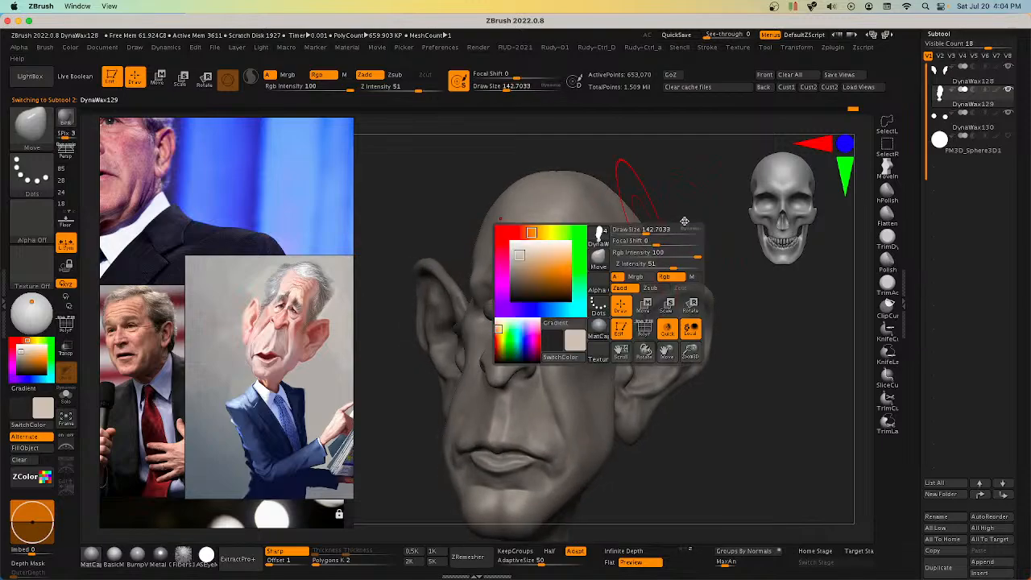
pyautogui.moveTo(689, 264)
pyautogui.mouseDown()
pyautogui.moveTo(707, 266)
pyautogui.moveTo(692, 269)
pyautogui.mouseUp()
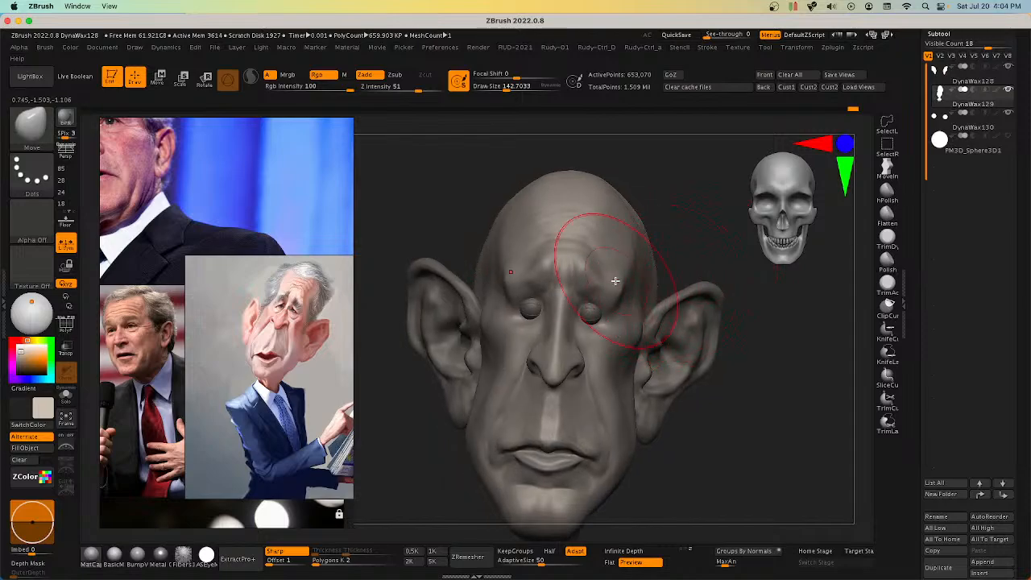
# Step: Adjust the sides of the forehead and skull from the front with the Move brush at draw sizes of about 143 and 106
pyautogui.moveTo(461, 270); pyautogui.dragTo(556, 231)
pyautogui.moveTo(651, 245); pyautogui.dragTo(636, 235)
pyautogui.press('space')
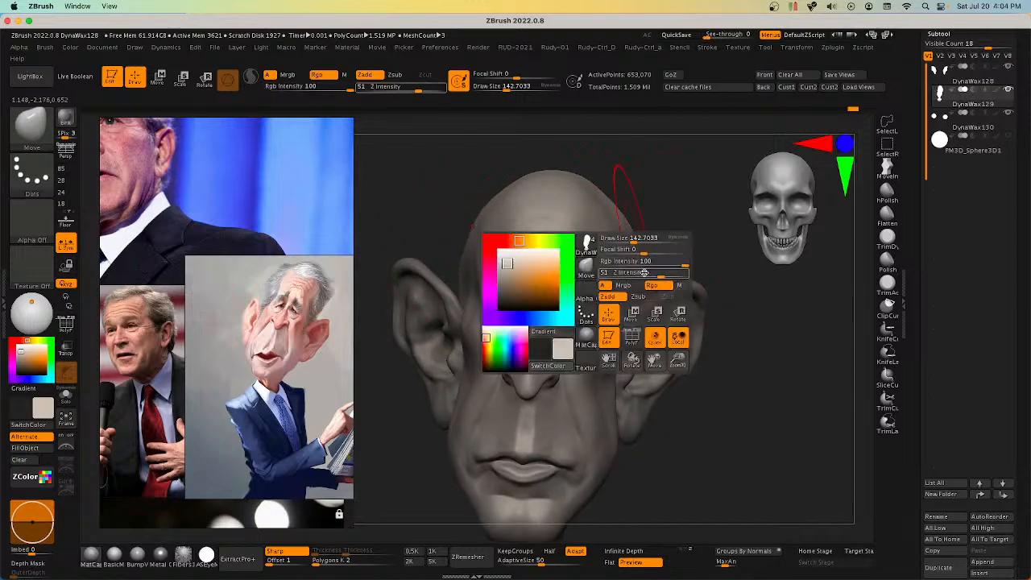
pyautogui.moveTo(638, 286); pyautogui.dragTo(643, 286)
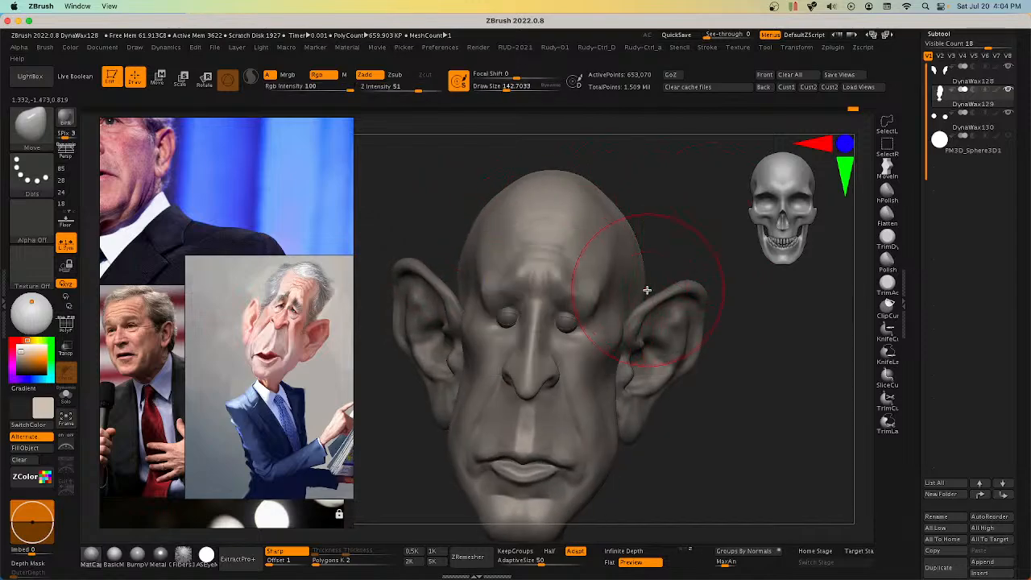
pyautogui.moveTo(647, 290)
pyautogui.mouseDown(button='right')
pyautogui.moveTo(672, 272)
pyautogui.moveTo(744, 285)
pyautogui.moveTo(795, 324)
pyautogui.moveTo(768, 347)
pyautogui.moveTo(824, 318)
pyautogui.moveTo(679, 327)
pyautogui.moveTo(604, 311)
pyautogui.moveTo(595, 340)
pyautogui.moveTo(682, 320)
pyautogui.moveTo(727, 350)
pyautogui.mouseUp(button='right')
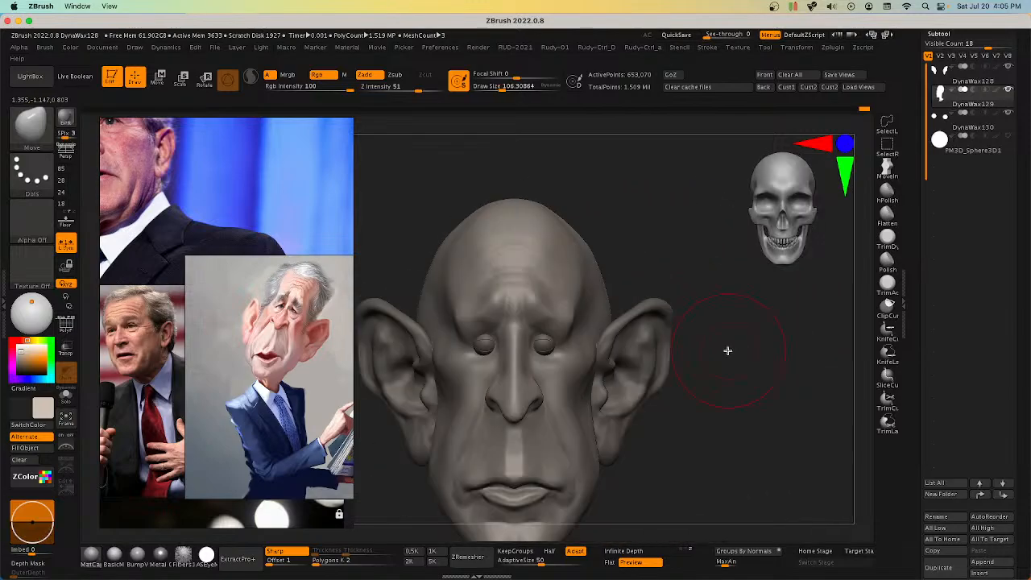
pyautogui.moveTo(626, 322); pyautogui.dragTo(613, 266, button='right')
pyautogui.rightClick(613, 286)
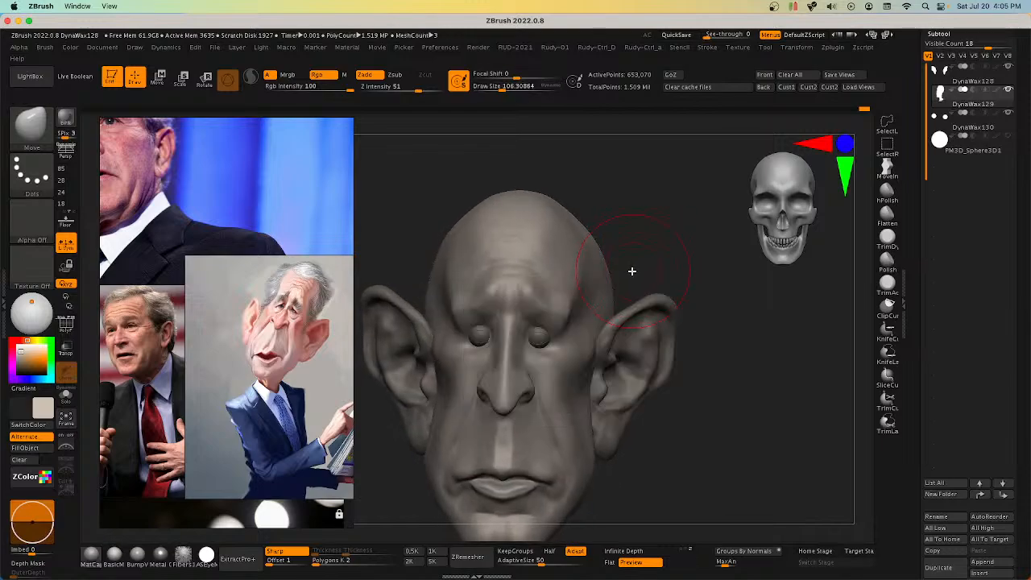
# Step: Reshape the temple and skull side above the ear with the Move brush, enlarging the draw size to about 158
pyautogui.moveTo(614, 311); pyautogui.dragTo(623, 301, button='right')
pyautogui.press('s')
pyautogui.moveTo(622, 302); pyautogui.dragTo(627, 304)
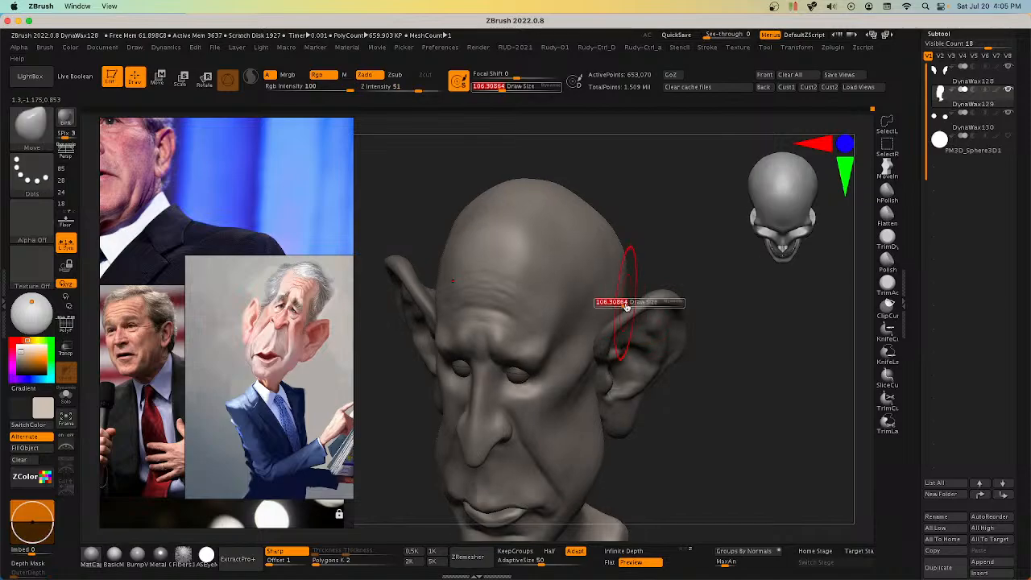
pyautogui.moveTo(625, 274)
pyautogui.mouseDown(button='right')
pyautogui.moveTo(618, 299)
pyautogui.moveTo(637, 252)
pyautogui.moveTo(625, 273)
pyautogui.moveTo(622, 244)
pyautogui.moveTo(617, 292)
pyautogui.moveTo(637, 265)
pyautogui.moveTo(621, 284)
pyautogui.moveTo(630, 282)
pyautogui.moveTo(625, 241)
pyautogui.moveTo(631, 253)
pyautogui.moveTo(649, 239)
pyautogui.moveTo(664, 252)
pyautogui.mouseUp(button='right')
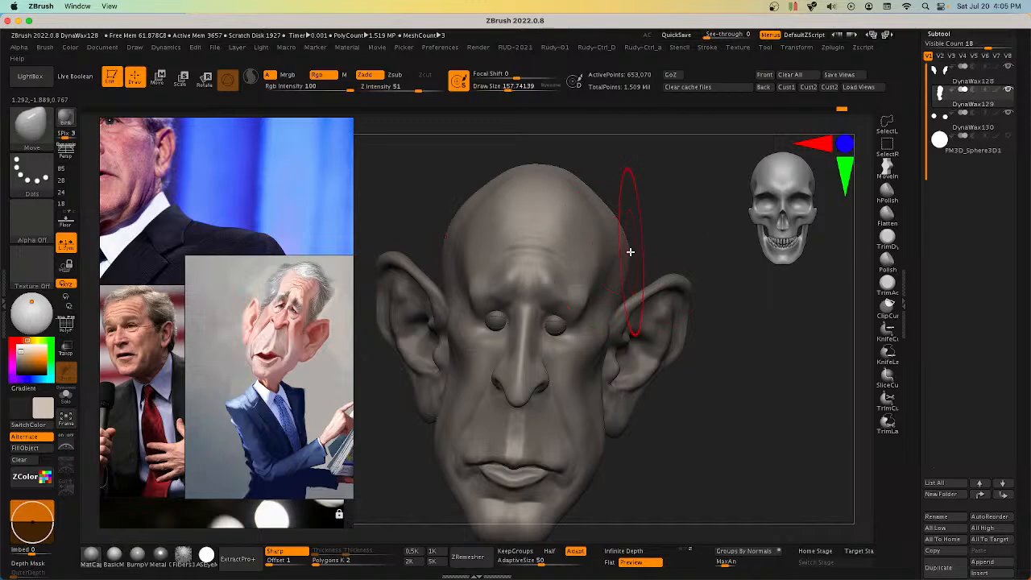
pyautogui.press('s')
pyautogui.click(630, 250)
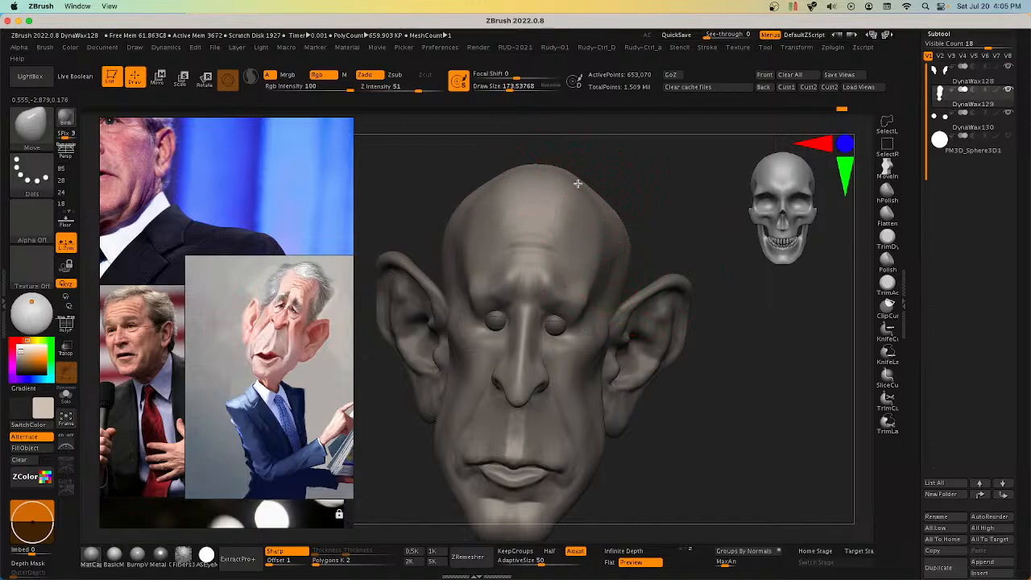
# Step: Round out the crown and back of the skull with the Move brush at draw size about 158
pyautogui.moveTo(584, 194); pyautogui.dragTo(548, 196, button='right')
pyautogui.press('s')
pyautogui.click(549, 194)
pyautogui.moveTo(548, 195)
pyautogui.mouseDown()
pyautogui.moveTo(584, 185)
pyautogui.moveTo(666, 212)
pyautogui.mouseUp()
pyautogui.moveTo(708, 223)
pyautogui.mouseDown(button='right')
pyautogui.moveTo(687, 231)
pyautogui.moveTo(733, 223)
pyautogui.moveTo(718, 242)
pyautogui.mouseUp(button='right')
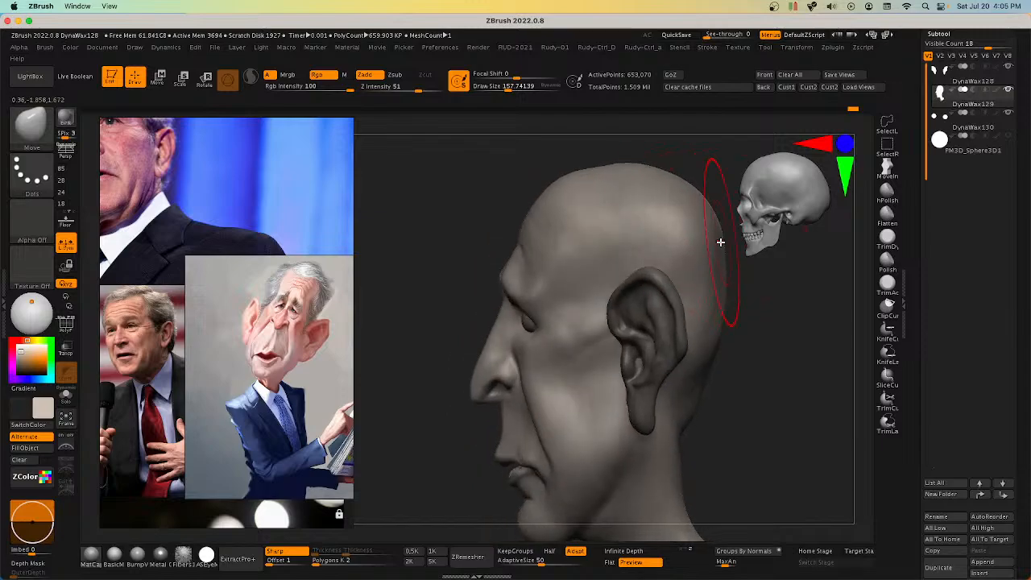
pyautogui.moveTo(645, 198); pyautogui.dragTo(654, 188)
pyautogui.moveTo(703, 216); pyautogui.dragTo(719, 215)
pyautogui.moveTo(699, 205)
pyautogui.mouseDown(button='right')
pyautogui.moveTo(718, 190)
pyautogui.moveTo(748, 224)
pyautogui.moveTo(760, 299)
pyautogui.moveTo(697, 299)
pyautogui.moveTo(661, 276)
pyautogui.moveTo(652, 287)
pyautogui.mouseUp(button='right')
# Step: Refine the back of the head and the chin in profile with the Move brush at draw sizes from about 138 to 207
pyautogui.press('s')
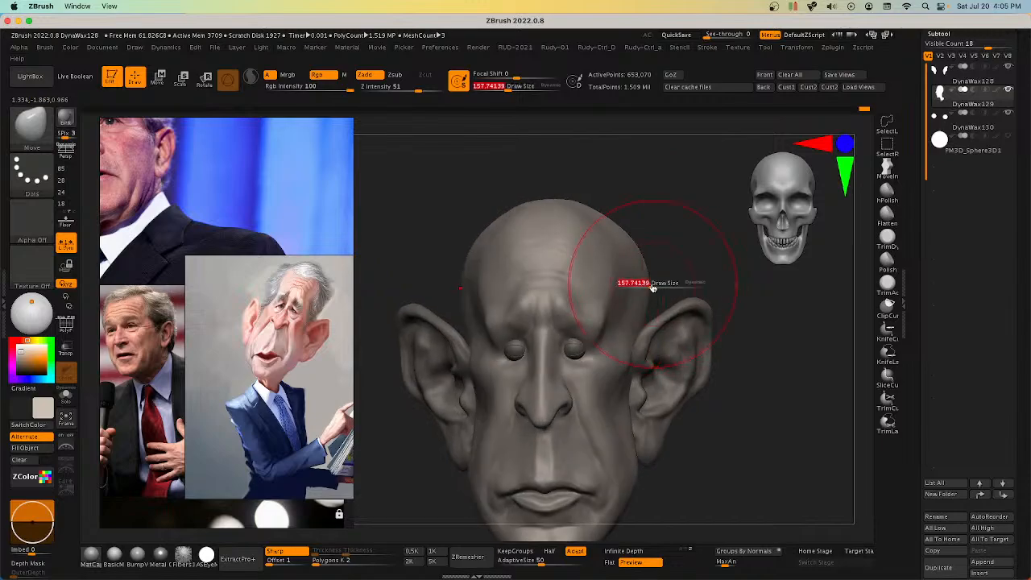
pyautogui.moveTo(652, 288); pyautogui.dragTo(649, 285)
pyautogui.moveTo(644, 285)
pyautogui.mouseDown(button='right')
pyautogui.moveTo(603, 301)
pyautogui.moveTo(699, 321)
pyautogui.mouseUp(button='right')
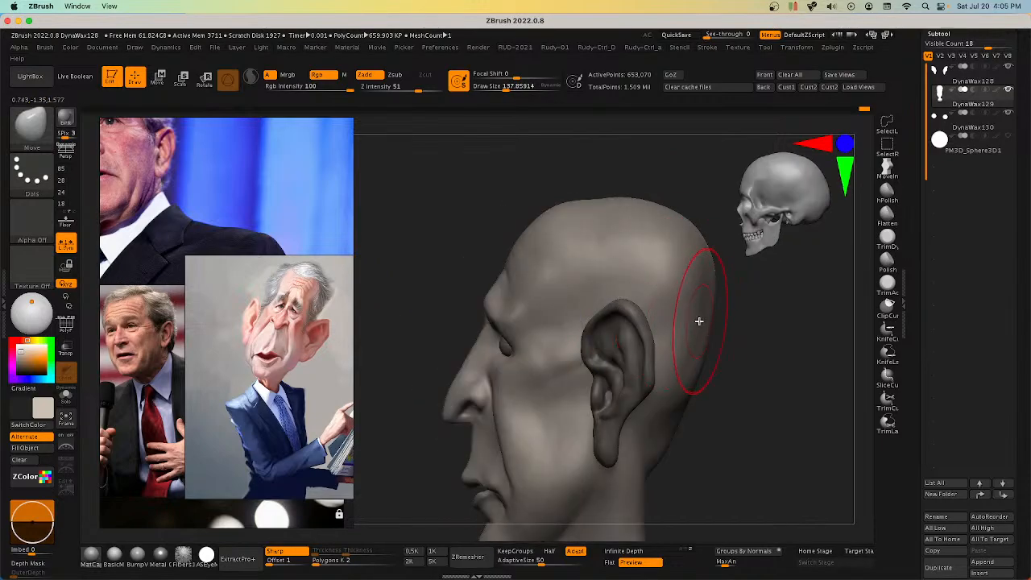
pyautogui.moveTo(680, 410)
pyautogui.mouseDown(button='right')
pyautogui.moveTo(665, 392)
pyautogui.moveTo(671, 400)
pyautogui.moveTo(712, 370)
pyautogui.moveTo(701, 387)
pyautogui.moveTo(693, 379)
pyautogui.moveTo(698, 410)
pyautogui.moveTo(669, 414)
pyautogui.mouseUp(button='right')
pyautogui.press('s')
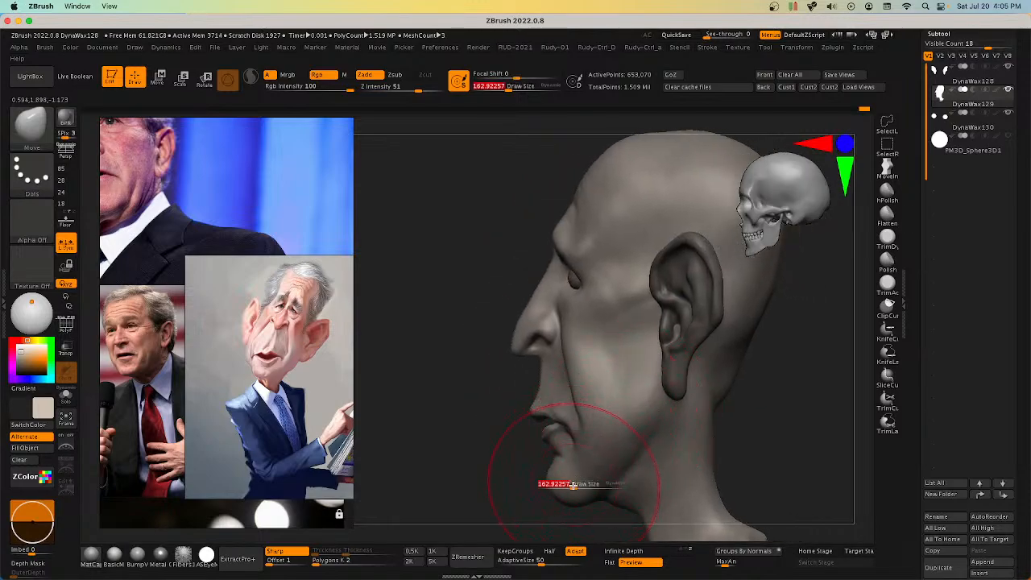
pyautogui.moveTo(573, 485)
pyautogui.mouseDown()
pyautogui.moveTo(582, 484)
pyautogui.moveTo(574, 497)
pyautogui.mouseUp()
pyautogui.hotkey('ctrl', 'z')
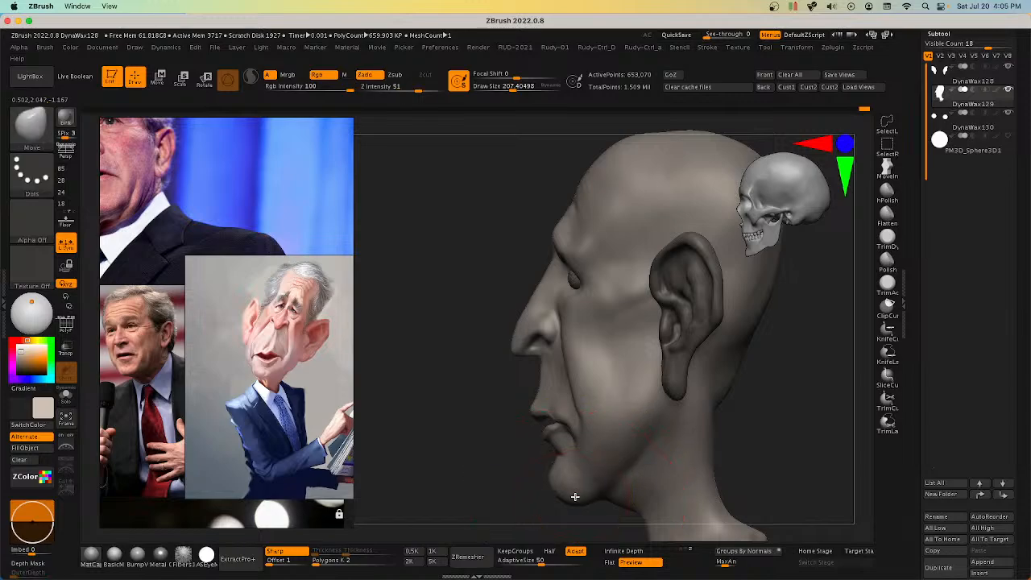
# Step: Switch to the RUDY DamStandard brush and carve the nape below the skull behind the ear at draw size about 128
pyautogui.press('s')
pyautogui.moveTo(726, 394); pyautogui.dragTo(730, 389)
pyautogui.press('space')
pyautogui.click(811, 451)
pyautogui.press('s')
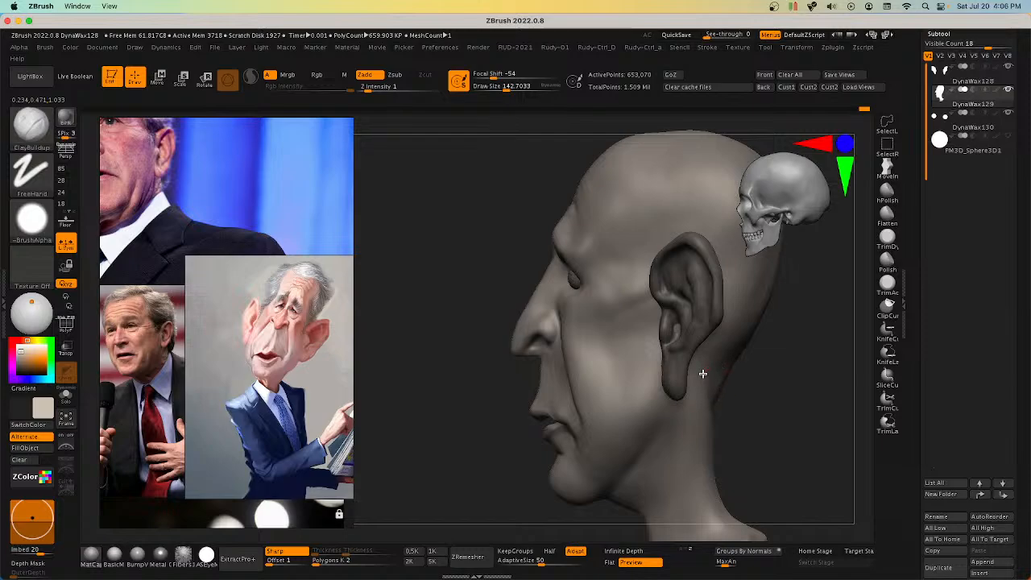
pyautogui.press('space')
pyautogui.click(808, 519)
pyautogui.moveTo(711, 379); pyautogui.dragTo(686, 376, button='right')
pyautogui.press('s')
pyautogui.moveTo(714, 374); pyautogui.dragTo(729, 373)
pyautogui.moveTo(723, 368)
pyautogui.mouseDown(button='right')
pyautogui.moveTo(738, 360)
pyautogui.moveTo(695, 352)
pyautogui.mouseUp(button='right')
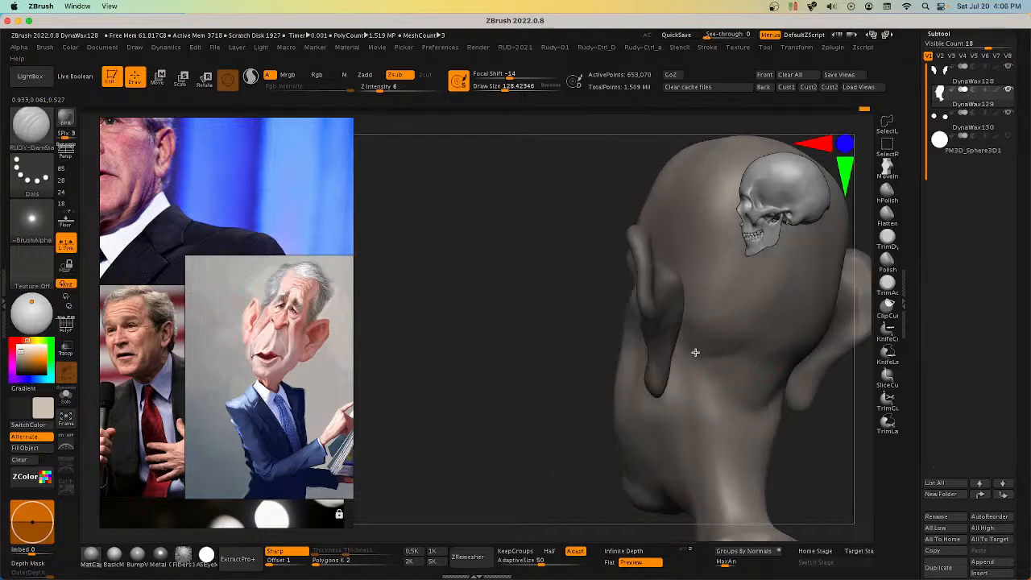
# Step: Define the side of the neck and the jawline beneath the ear, reducing the DamStandard draw size from about 190 to 102
pyautogui.press('u')
pyautogui.moveTo(723, 359); pyautogui.dragTo(722, 359)
pyautogui.moveTo(717, 359)
pyautogui.mouseDown(button='right')
pyautogui.moveTo(731, 357)
pyautogui.moveTo(709, 356)
pyautogui.moveTo(679, 417)
pyautogui.mouseUp(button='right')
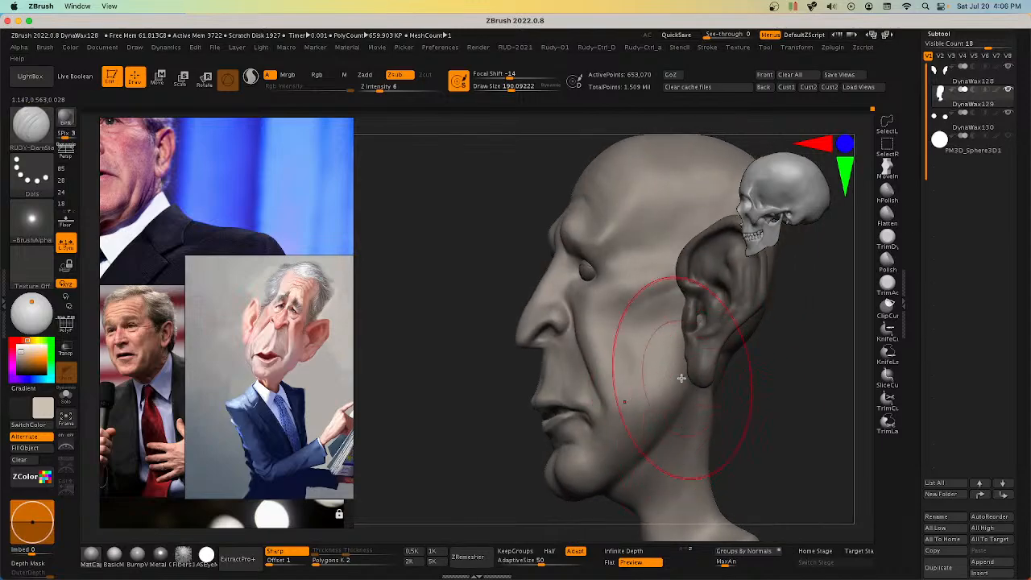
pyautogui.moveTo(687, 381); pyautogui.dragTo(701, 413, button='right')
pyautogui.press('[')
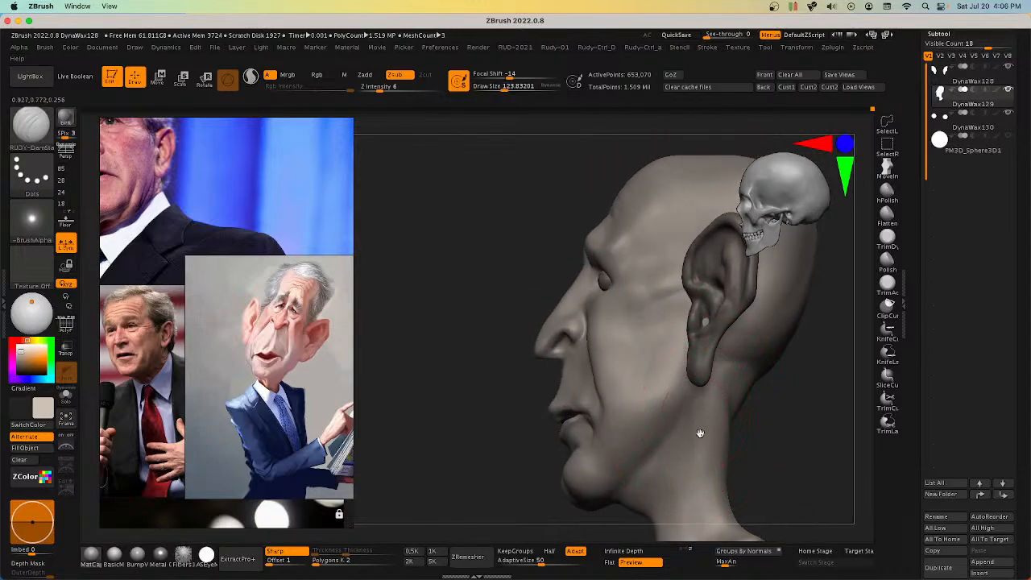
pyautogui.moveTo(695, 410)
pyautogui.mouseDown(button='right')
pyautogui.moveTo(698, 430)
pyautogui.moveTo(695, 405)
pyautogui.moveTo(682, 428)
pyautogui.moveTo(690, 394)
pyautogui.moveTo(665, 418)
pyautogui.moveTo(684, 397)
pyautogui.mouseUp(button='right')
pyautogui.press('[')
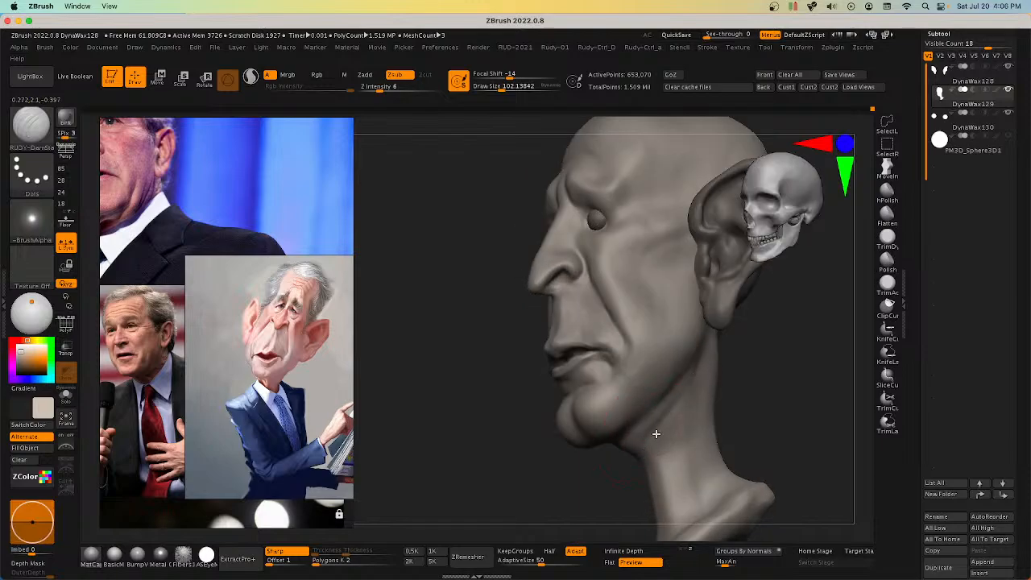
# Step: Carve the area under the chin and the front neck grooves with the DamStandard brush, reducing the draw size to about 75
pyautogui.moveTo(656, 435); pyautogui.dragTo(676, 408, button='right')
pyautogui.moveTo(640, 450)
pyautogui.mouseDown(button='right')
pyautogui.moveTo(666, 436)
pyautogui.moveTo(674, 448)
pyautogui.moveTo(684, 369)
pyautogui.moveTo(678, 377)
pyautogui.mouseUp(button='right')
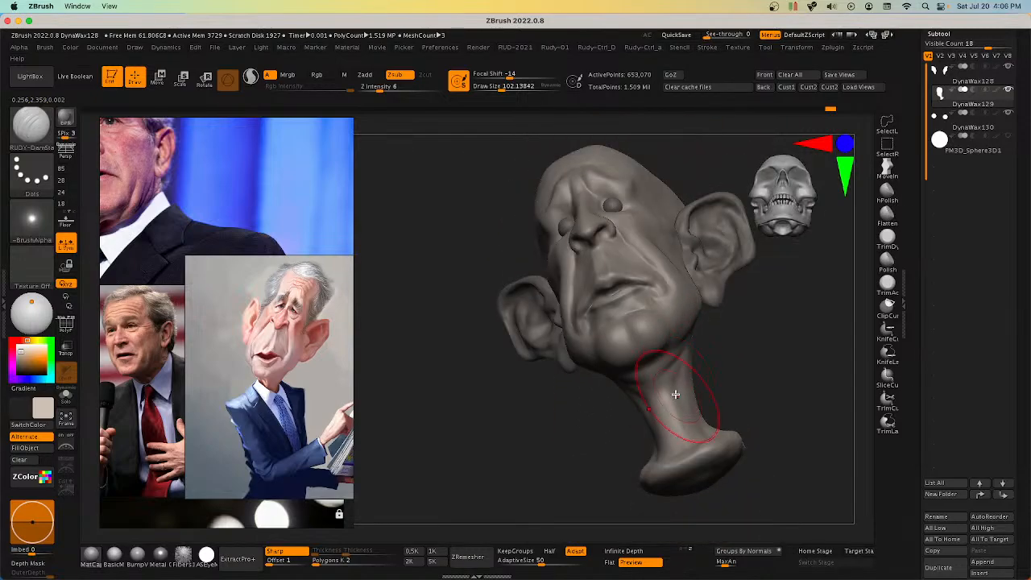
pyautogui.moveTo(673, 434); pyautogui.dragTo(669, 419, button='right')
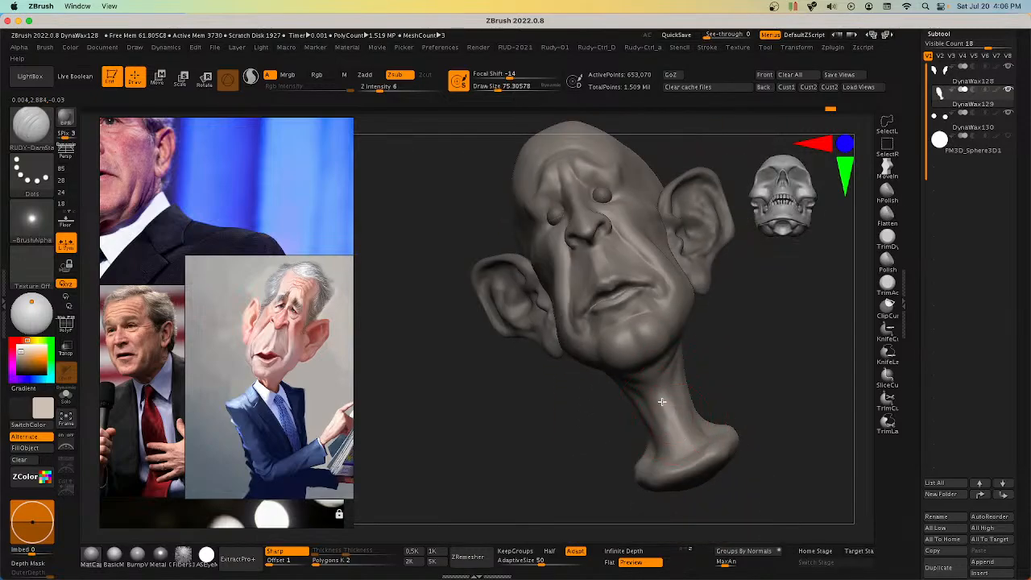
pyautogui.moveTo(662, 402); pyautogui.dragTo(667, 423)
pyautogui.moveTo(662, 425)
pyautogui.mouseDown(button='right')
pyautogui.moveTo(701, 392)
pyautogui.moveTo(711, 426)
pyautogui.mouseUp(button='right')
pyautogui.press('ctrl')
pyautogui.moveTo(709, 393)
pyautogui.keyDown('ctrl'); pyautogui.mouseDown(button='right')
pyautogui.moveTo(707, 448)
pyautogui.moveTo(684, 409)
pyautogui.moveTo(646, 408)
pyautogui.moveTo(635, 389)
pyautogui.mouseUp(button='right'); pyautogui.keyUp('ctrl')
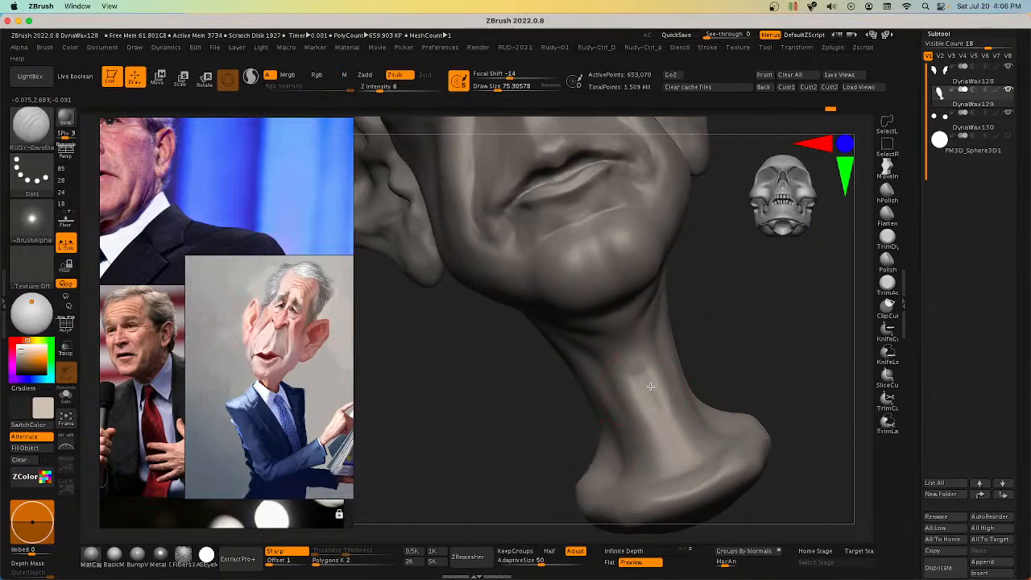
pyautogui.moveTo(659, 419)
pyautogui.mouseDown(button='right')
pyautogui.moveTo(662, 449)
pyautogui.moveTo(657, 419)
pyautogui.mouseUp(button='right')
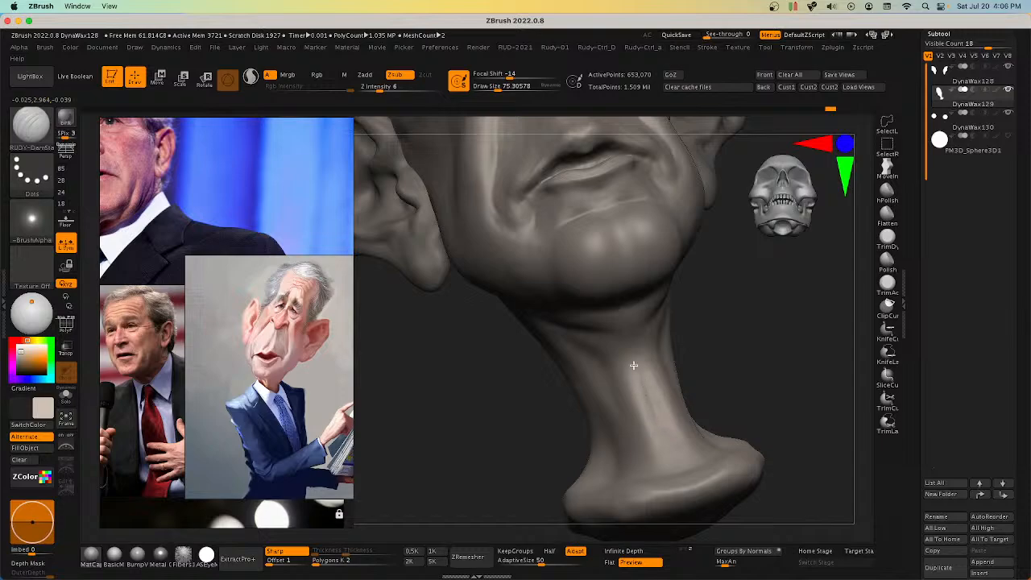
pyautogui.moveTo(644, 374); pyautogui.dragTo(691, 362, button='right')
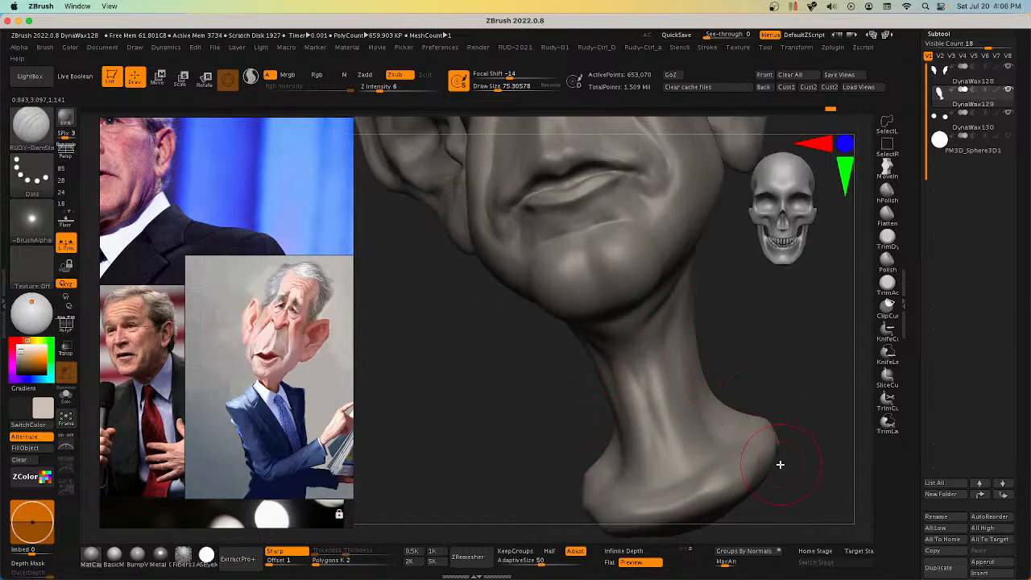
# Step: Switch to the ClayBuildup brush and build up the tendons on the front of the neck at draw size about 47
pyautogui.press('space')
pyautogui.click(844, 472)
pyautogui.moveTo(649, 426); pyautogui.dragTo(666, 423, button='right')
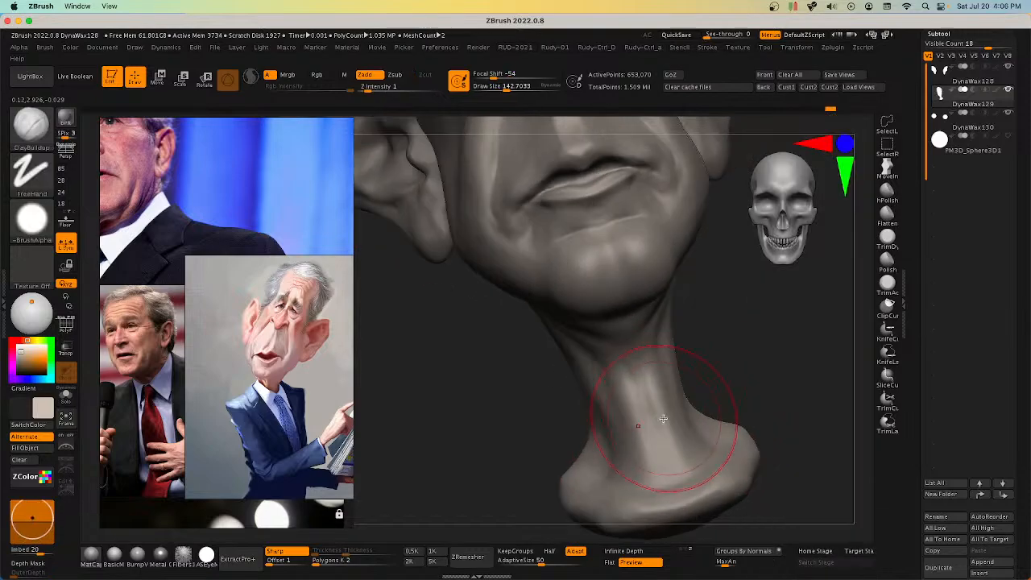
pyautogui.moveTo(670, 435)
pyautogui.mouseDown()
pyautogui.moveTo(651, 424)
pyautogui.moveTo(655, 435)
pyautogui.moveTo(643, 395)
pyautogui.mouseUp()
pyautogui.moveTo(653, 397); pyautogui.dragTo(654, 389, button='right')
pyautogui.moveTo(654, 391)
pyautogui.mouseDown()
pyautogui.moveTo(654, 369)
pyautogui.moveTo(659, 394)
pyautogui.mouseUp()
pyautogui.moveTo(659, 387); pyautogui.dragTo(660, 393, button='right')
pyautogui.moveTo(661, 395); pyautogui.dragTo(663, 447)
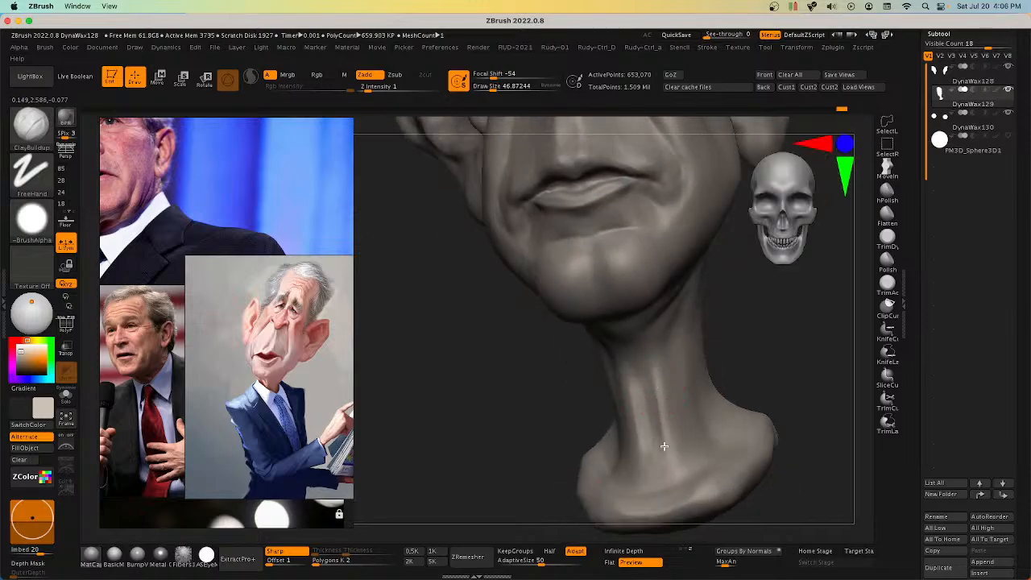
pyautogui.moveTo(665, 440)
pyautogui.mouseDown(button='right')
pyautogui.moveTo(647, 352)
pyautogui.moveTo(676, 431)
pyautogui.mouseUp(button='right')
pyautogui.moveTo(677, 431); pyautogui.dragTo(672, 448)
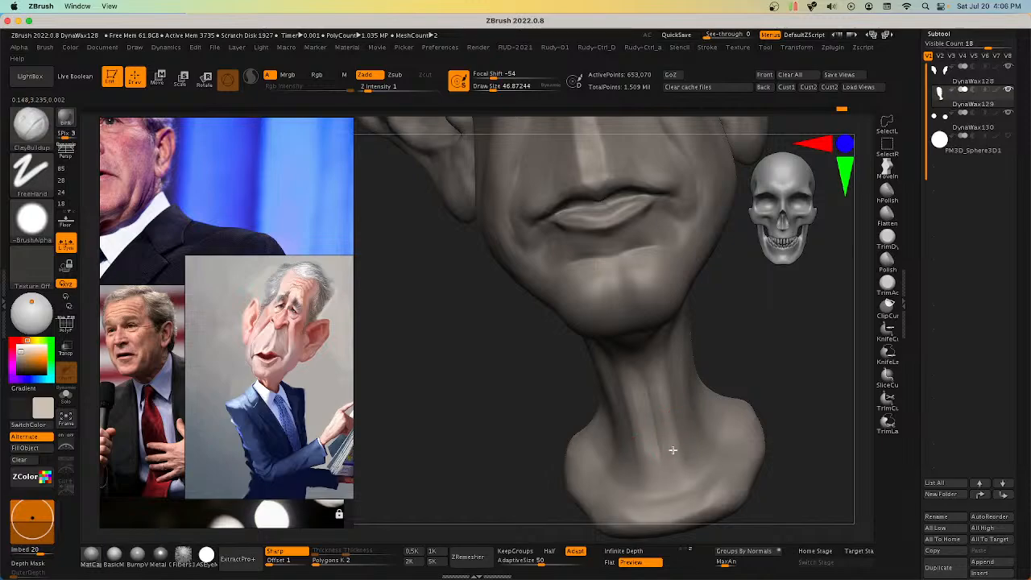
# Step: Build up the muscles along the side of the neck below the jaw with ClayBuildup, using draw sizes from about 47 to 168
pyautogui.moveTo(670, 438)
pyautogui.mouseDown(button='right')
pyautogui.moveTo(666, 401)
pyautogui.moveTo(641, 426)
pyautogui.moveTo(630, 411)
pyautogui.mouseUp(button='right')
pyautogui.moveTo(603, 372)
pyautogui.mouseDown(button='right')
pyautogui.moveTo(605, 338)
pyautogui.moveTo(628, 378)
pyautogui.moveTo(634, 370)
pyautogui.moveTo(638, 322)
pyautogui.mouseUp(button='right')
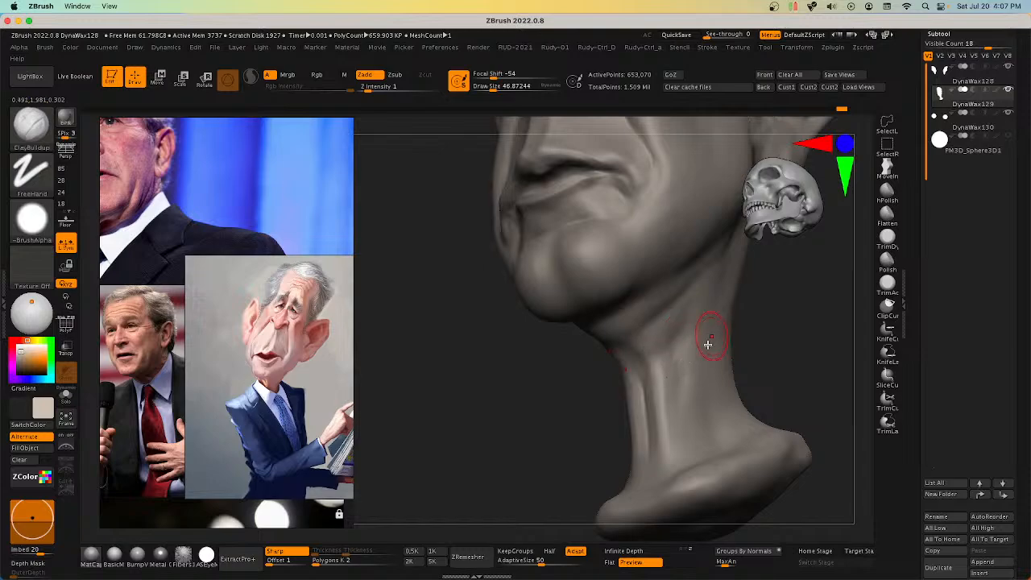
pyautogui.moveTo(706, 343); pyautogui.dragTo(727, 286, button='right')
pyautogui.moveTo(709, 331)
pyautogui.mouseDown(button='right')
pyautogui.moveTo(728, 349)
pyautogui.moveTo(716, 324)
pyautogui.moveTo(721, 293)
pyautogui.mouseUp(button='right')
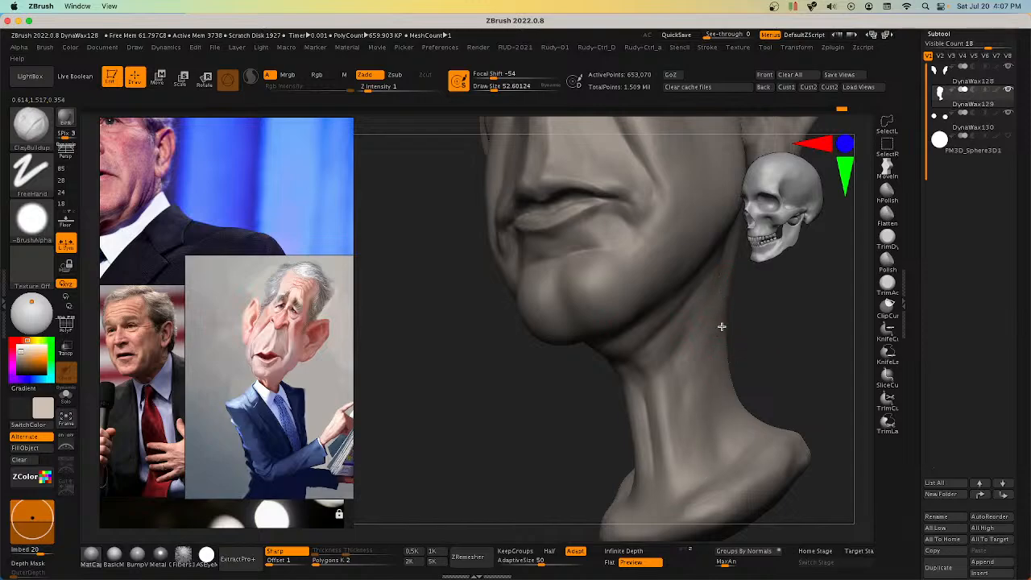
pyautogui.moveTo(703, 455); pyautogui.dragTo(709, 335, button='right')
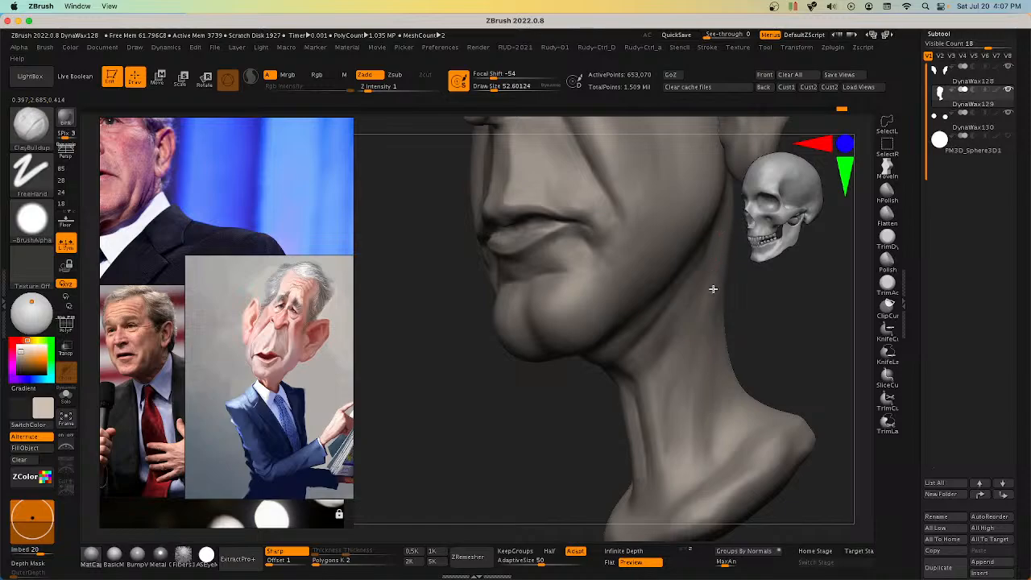
pyautogui.moveTo(713, 288)
pyautogui.mouseDown(button='right')
pyautogui.moveTo(686, 324)
pyautogui.moveTo(684, 297)
pyautogui.moveTo(637, 357)
pyautogui.moveTo(632, 383)
pyautogui.mouseUp(button='right')
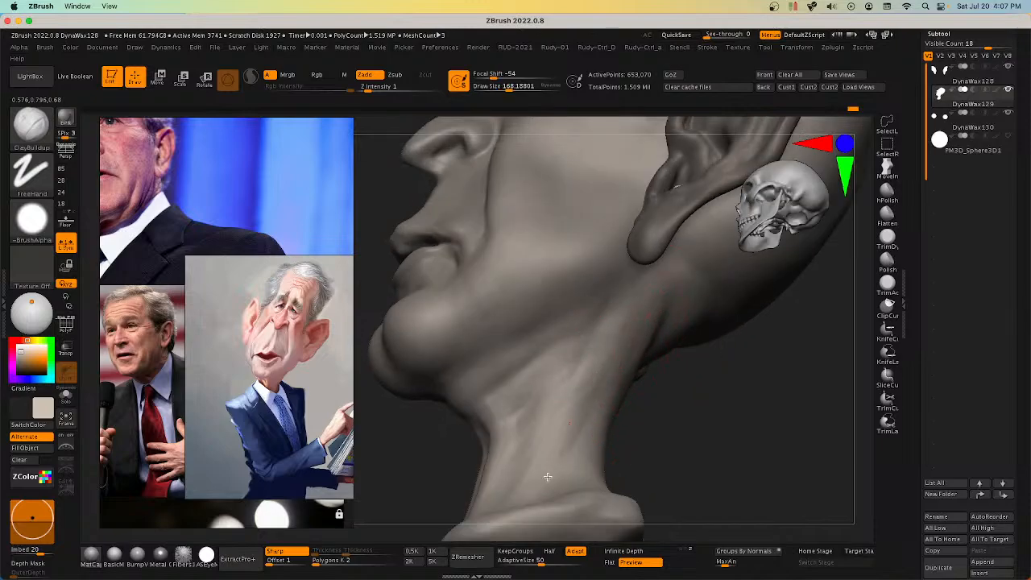
pyautogui.moveTo(547, 477)
pyautogui.mouseDown(button='right')
pyautogui.moveTo(594, 410)
pyautogui.moveTo(593, 477)
pyautogui.moveTo(667, 410)
pyautogui.moveTo(603, 449)
pyautogui.moveTo(647, 473)
pyautogui.moveTo(702, 435)
pyautogui.moveTo(693, 402)
pyautogui.moveTo(675, 435)
pyautogui.moveTo(672, 416)
pyautogui.moveTo(702, 405)
pyautogui.moveTo(688, 417)
pyautogui.moveTo(712, 408)
pyautogui.moveTo(705, 434)
pyautogui.moveTo(727, 426)
pyautogui.moveTo(707, 417)
pyautogui.moveTo(695, 435)
pyautogui.moveTo(704, 424)
pyautogui.moveTo(685, 398)
pyautogui.moveTo(632, 391)
pyautogui.moveTo(656, 387)
pyautogui.moveTo(601, 403)
pyautogui.moveTo(602, 415)
pyautogui.moveTo(662, 405)
pyautogui.moveTo(701, 256)
pyautogui.mouseUp(button='right')
# Step: Switch to the RUDY DamStandard brush and refine the lower edge of the jaw at draw size about 75
pyautogui.press('b')
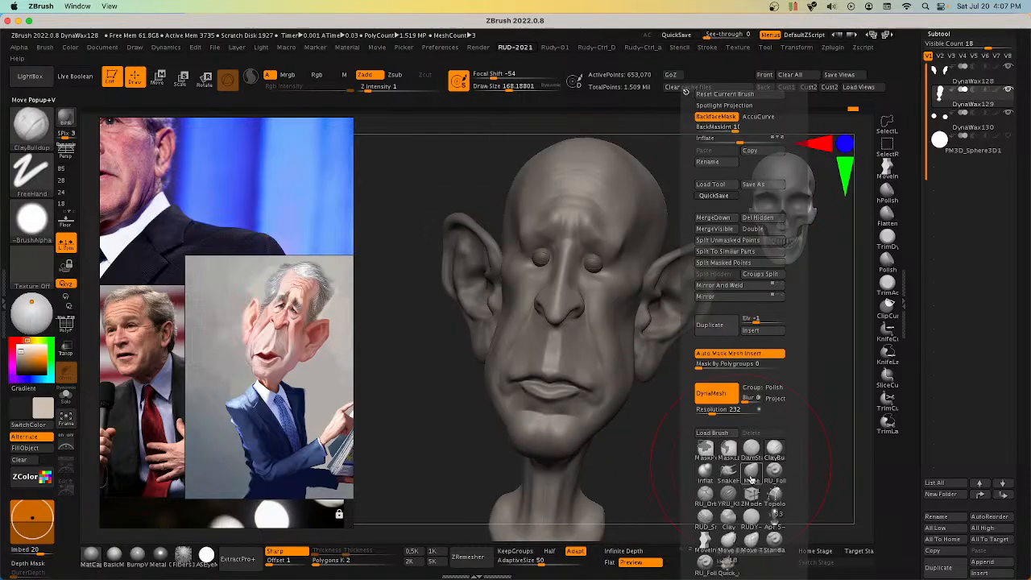
pyautogui.click(759, 516)
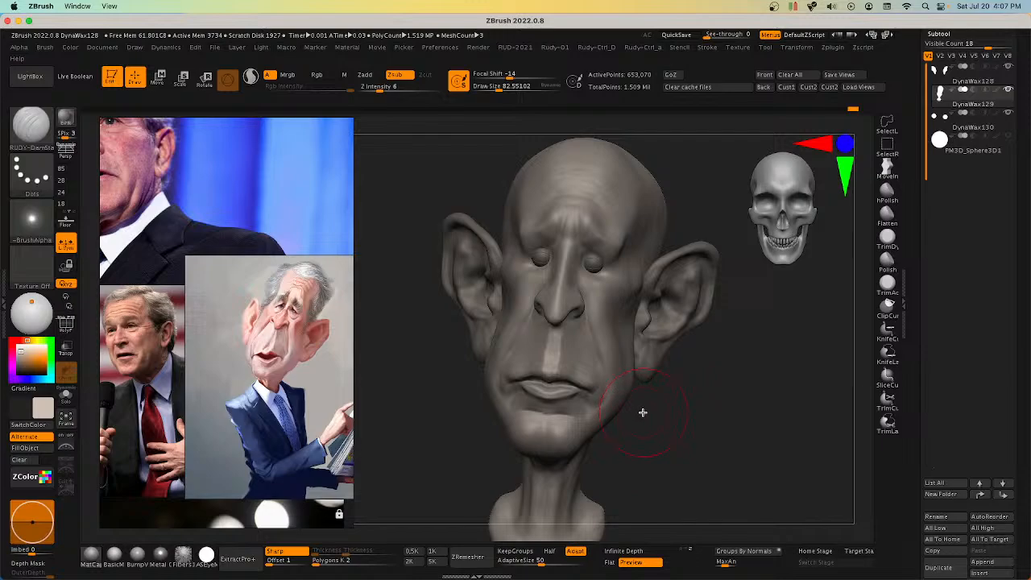
pyautogui.moveTo(643, 412); pyautogui.dragTo(617, 417, button='right')
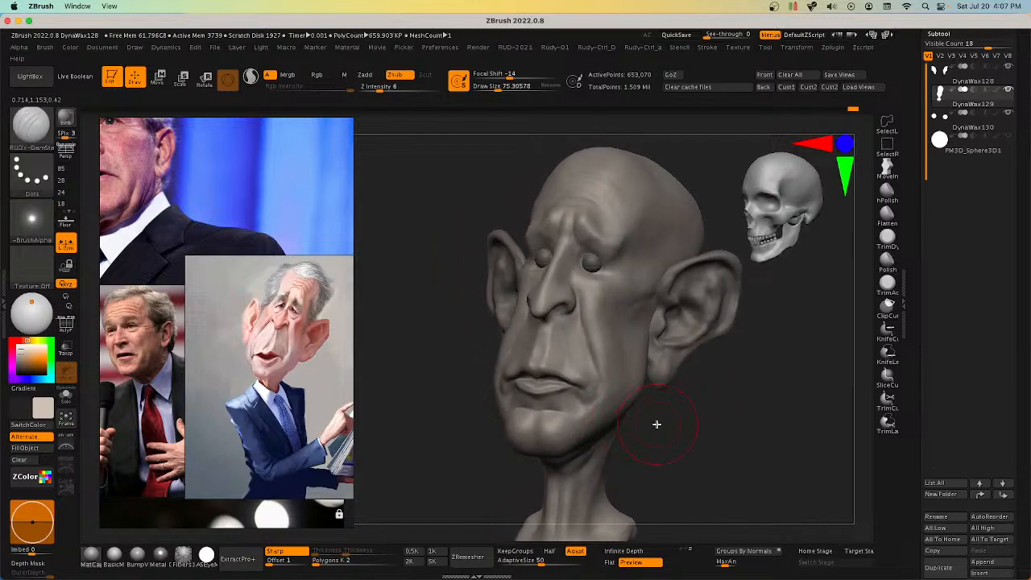
# Step: Switch to the Move brush and reshape the jawline below the ears at draw size about 79
pyautogui.press('b')
pyautogui.press('m')
pyautogui.press('v')
pyautogui.press('s')
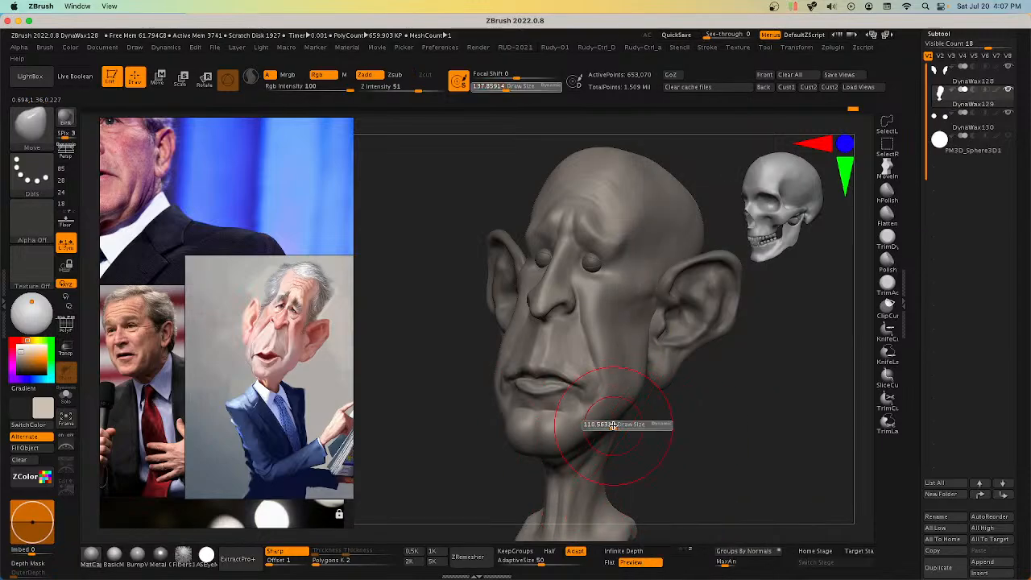
pyautogui.moveTo(613, 425); pyautogui.dragTo(608, 424)
pyautogui.moveTo(627, 408)
pyautogui.mouseDown(button='right')
pyautogui.moveTo(631, 420)
pyautogui.moveTo(668, 417)
pyautogui.moveTo(716, 359)
pyautogui.moveTo(697, 396)
pyautogui.moveTo(744, 105)
pyautogui.moveTo(686, 406)
pyautogui.moveTo(628, 417)
pyautogui.mouseUp(button='right')
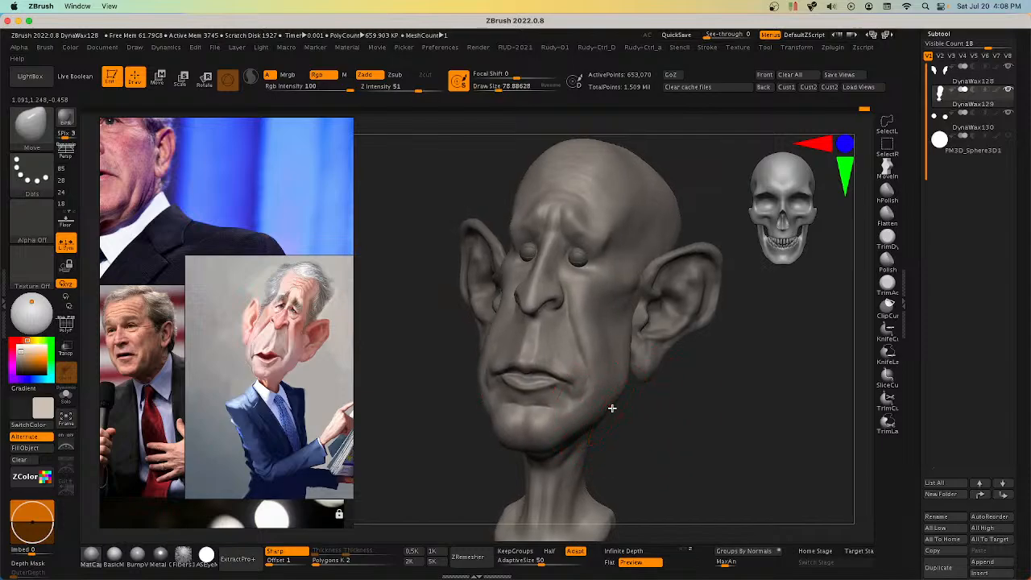
pyautogui.moveTo(625, 392); pyautogui.dragTo(610, 418, button='right')
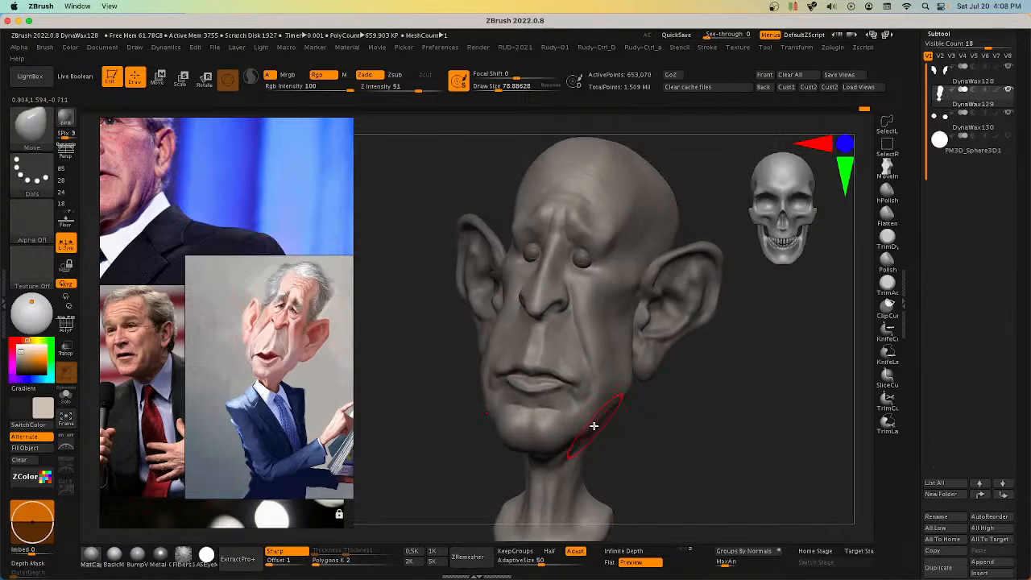
pyautogui.moveTo(594, 426)
pyautogui.mouseDown(button='right')
pyautogui.moveTo(621, 410)
pyautogui.moveTo(621, 428)
pyautogui.moveTo(613, 417)
pyautogui.moveTo(622, 390)
pyautogui.moveTo(684, 369)
pyautogui.moveTo(717, 398)
pyautogui.moveTo(678, 405)
pyautogui.moveTo(685, 422)
pyautogui.moveTo(709, 387)
pyautogui.moveTo(757, 427)
pyautogui.moveTo(793, 418)
pyautogui.moveTo(626, 407)
pyautogui.moveTo(596, 390)
pyautogui.mouseUp(button='right')
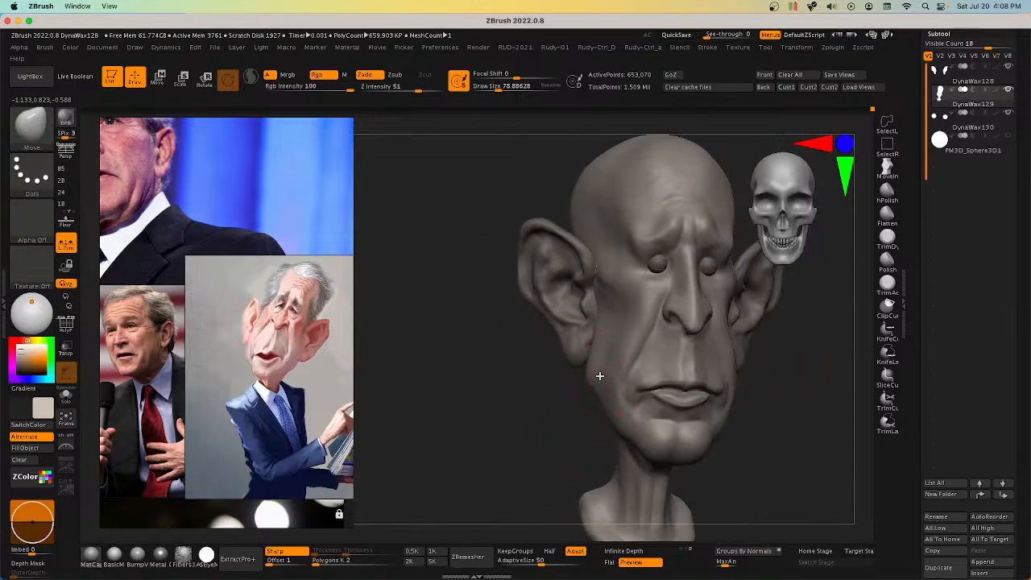
pyautogui.moveTo(600, 350); pyautogui.dragTo(690, 363, button='right')
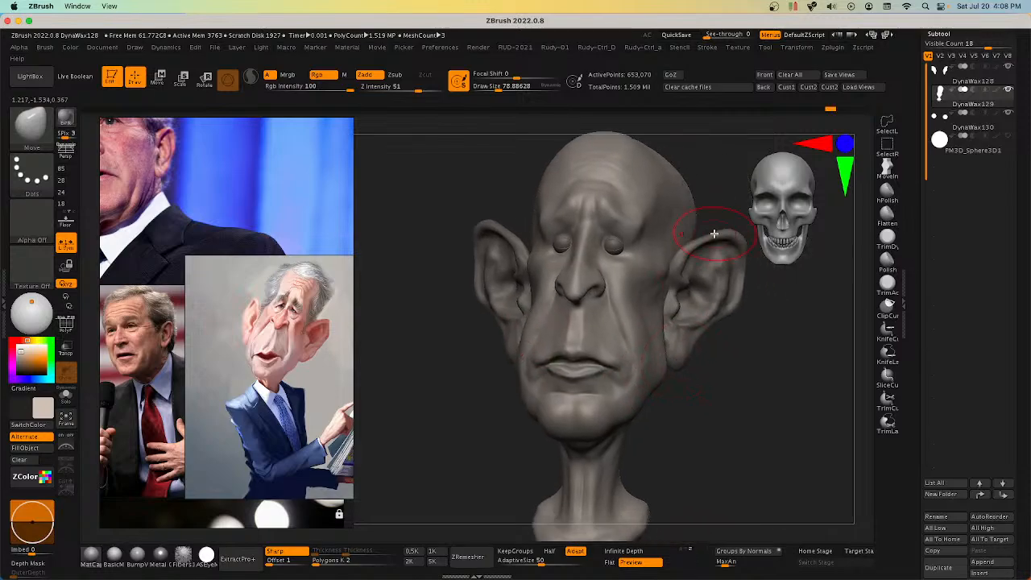
# Step: Restore the stored front view and adjust the cheek contour beside the ear with the Move brush at draw size about 56
pyautogui.click(768, 88)
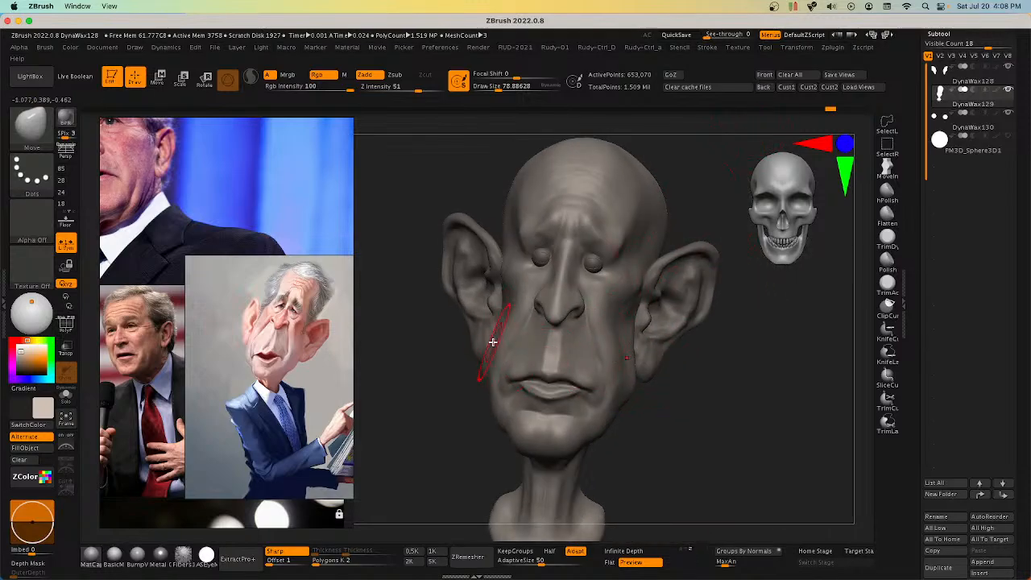
pyautogui.press('s')
pyautogui.moveTo(490, 343); pyautogui.dragTo(511, 297)
pyautogui.press('s')
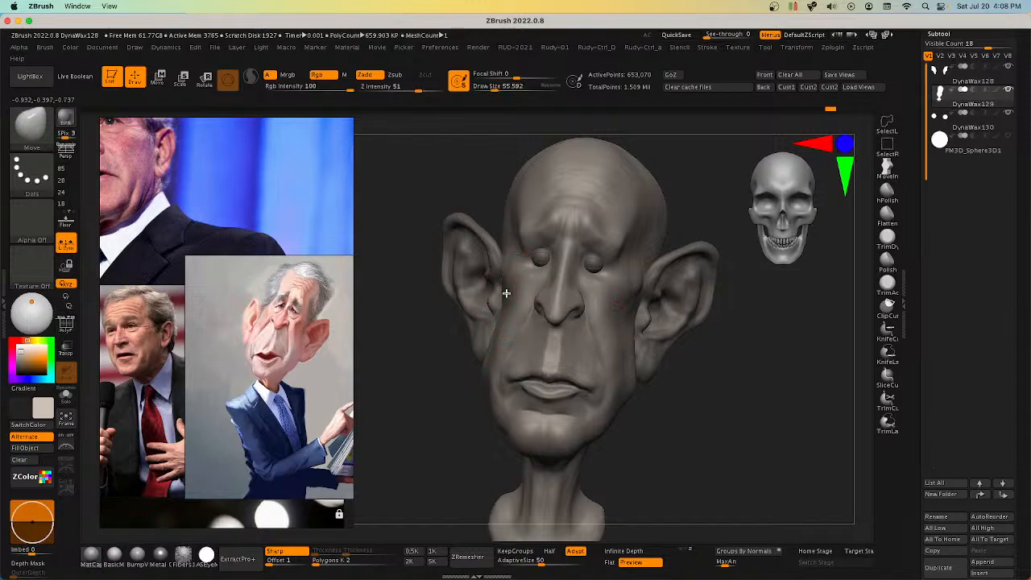
pyautogui.moveTo(622, 311); pyautogui.dragTo(612, 346, button='right')
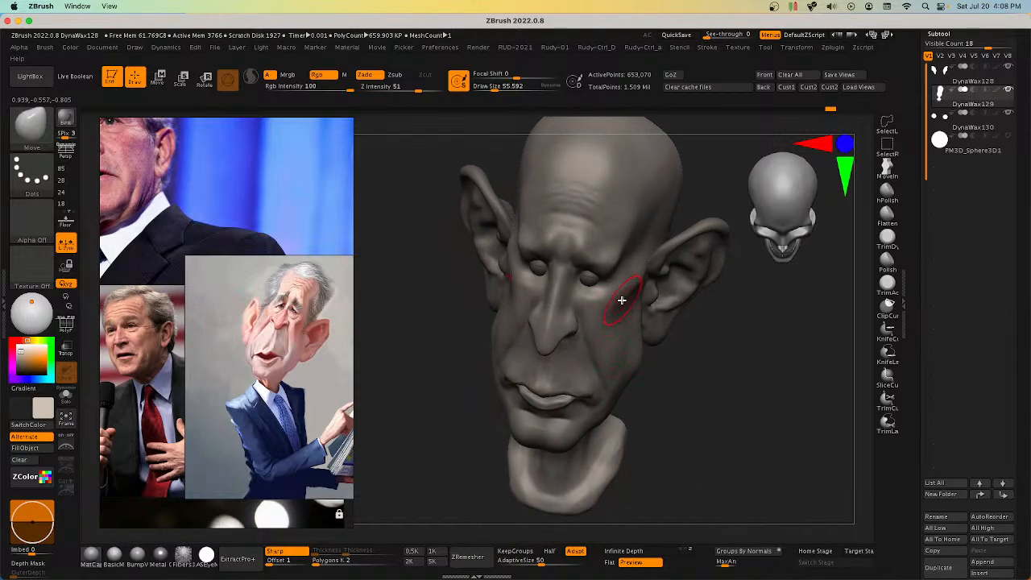
# Step: Nudge the side of the face near the cheekbone with the Move brush
pyautogui.keyDown('ctrl'); pyautogui.moveTo(629, 282); pyautogui.dragTo(627, 342, button='right'); pyautogui.keyUp('ctrl')
pyautogui.moveTo(627, 342); pyautogui.dragTo(639, 285, button='right')
pyautogui.moveTo(642, 288); pyautogui.dragTo(652, 274)
pyautogui.moveTo(658, 264)
pyautogui.keyDown('ctrl'); pyautogui.mouseDown(button='right')
pyautogui.moveTo(709, 338)
pyautogui.moveTo(731, 391)
pyautogui.moveTo(720, 388)
pyautogui.mouseUp(button='right'); pyautogui.keyUp('ctrl')
pyautogui.moveTo(656, 286)
pyautogui.mouseDown(button='right')
pyautogui.moveTo(650, 237)
pyautogui.moveTo(628, 212)
pyautogui.moveTo(643, 296)
pyautogui.mouseUp(button='right')
pyautogui.keyDown('ctrl'); pyautogui.moveTo(643, 296); pyautogui.dragTo(642, 302, button='right'); pyautogui.keyUp('ctrl')
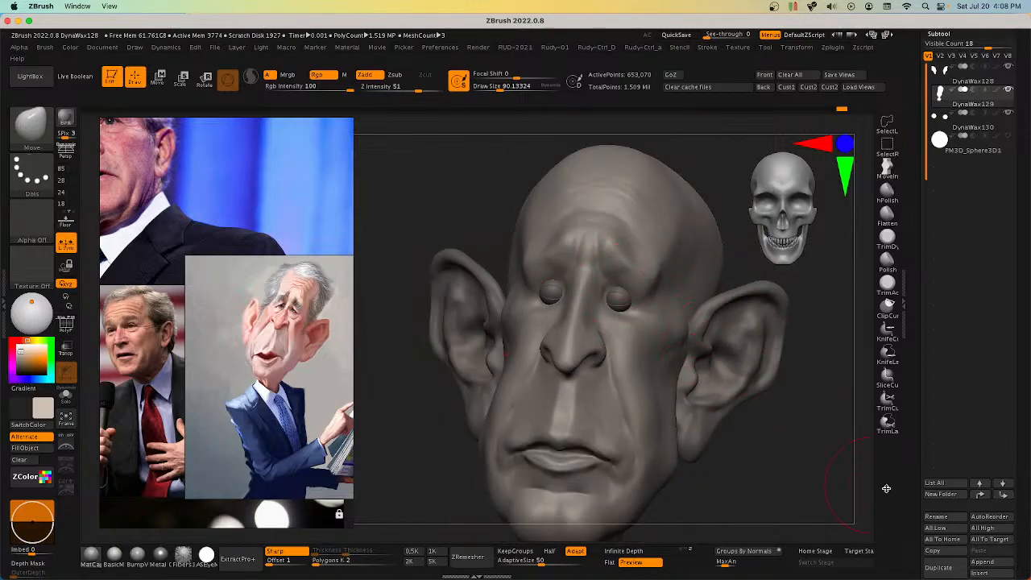
# Step: Apply the ASEye material, shift the reference images aside, and add a new eye with the AS Eye Maker plugin
pyautogui.click(209, 557)
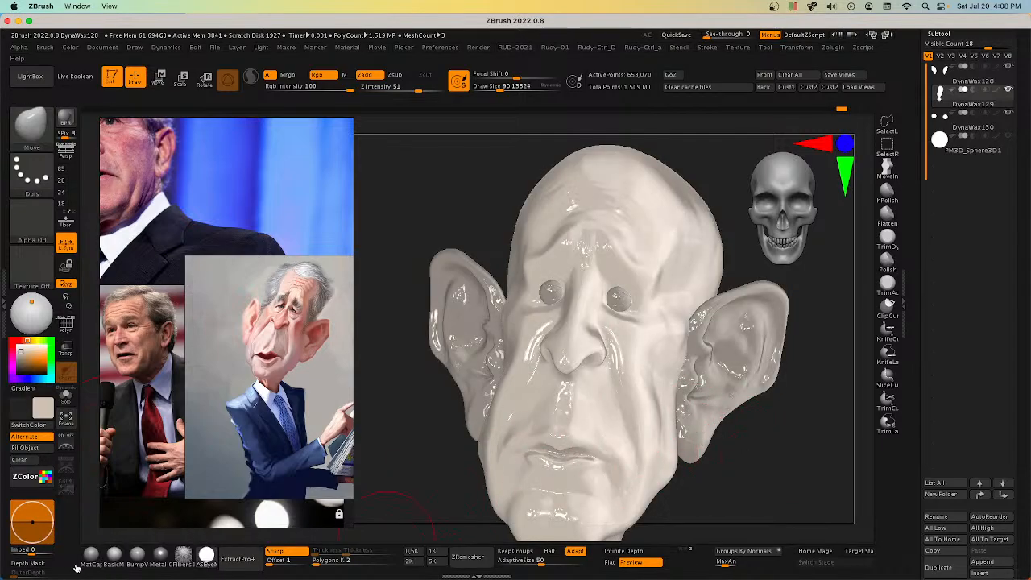
pyautogui.click(5, 312)
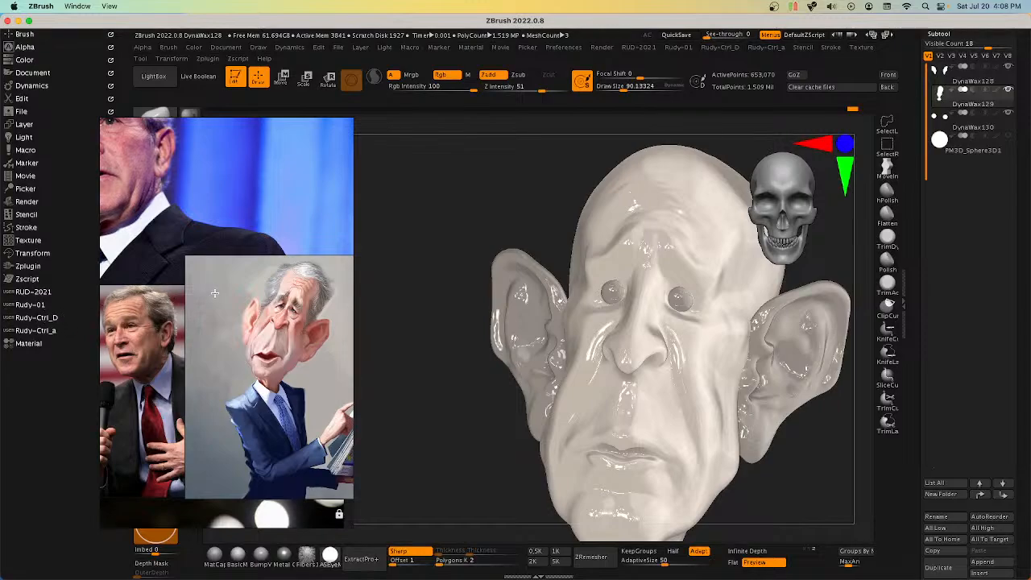
pyautogui.moveTo(215, 293); pyautogui.dragTo(278, 294)
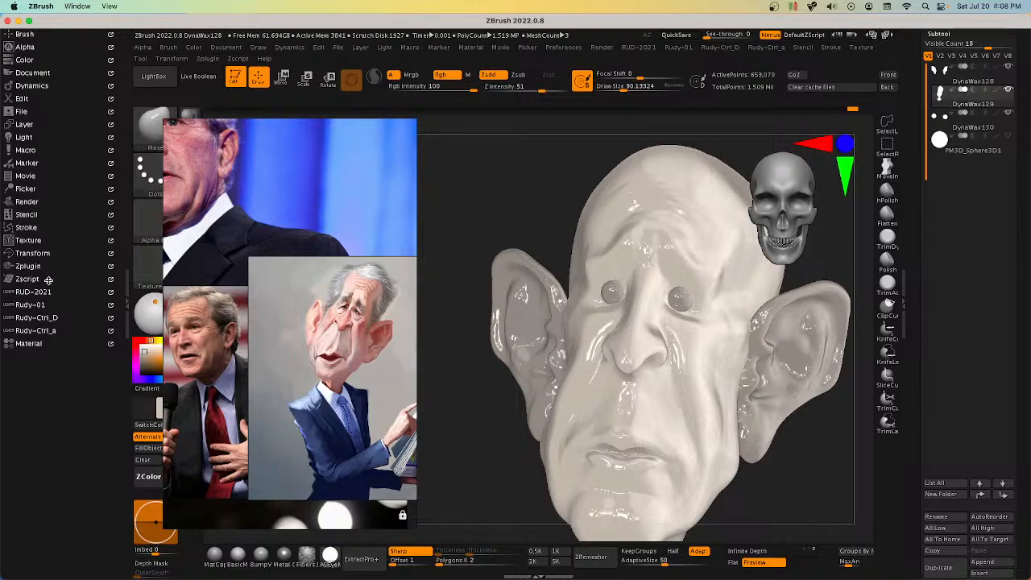
pyautogui.click(27, 266)
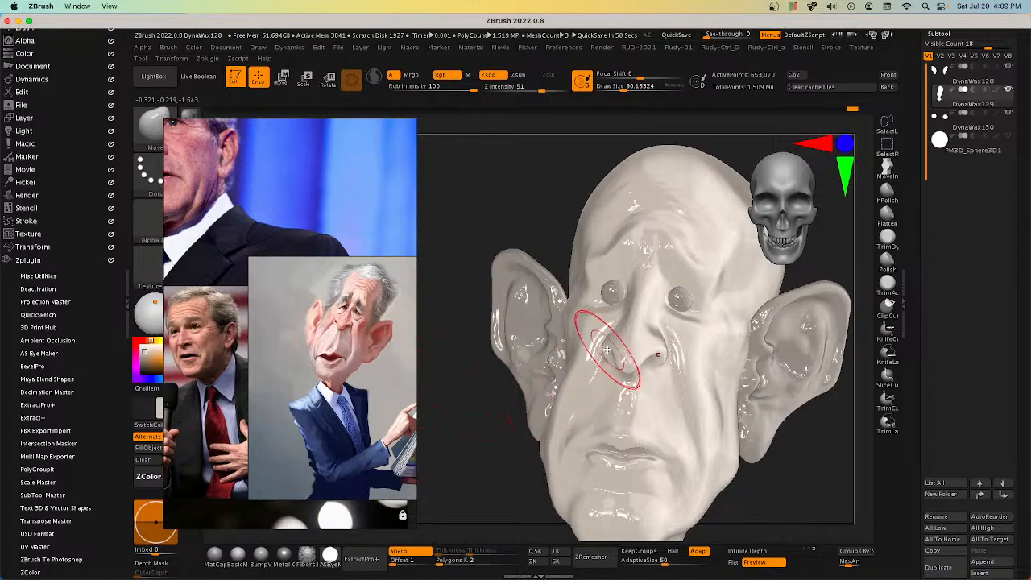
pyautogui.click(57, 353)
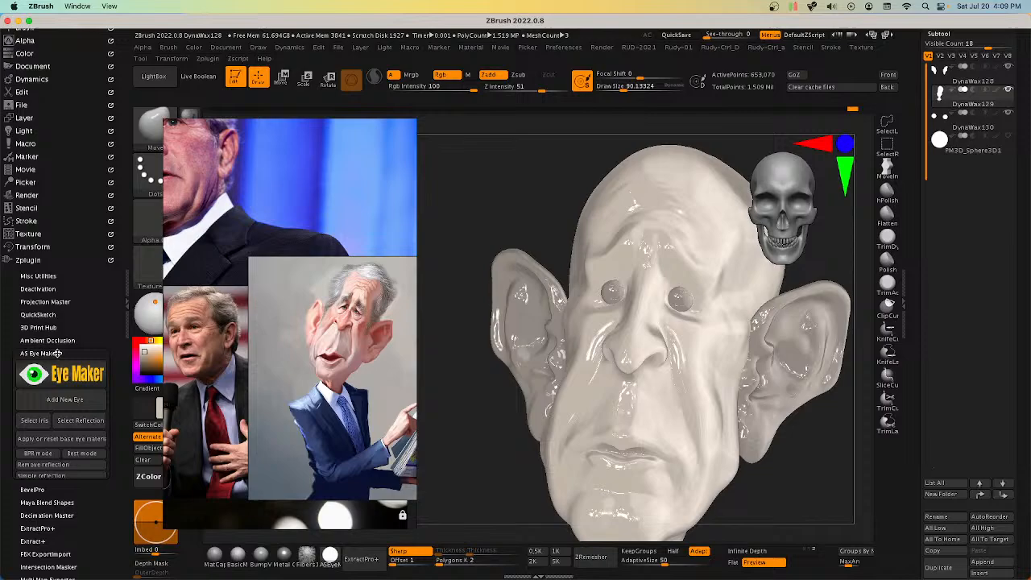
pyautogui.click(59, 400)
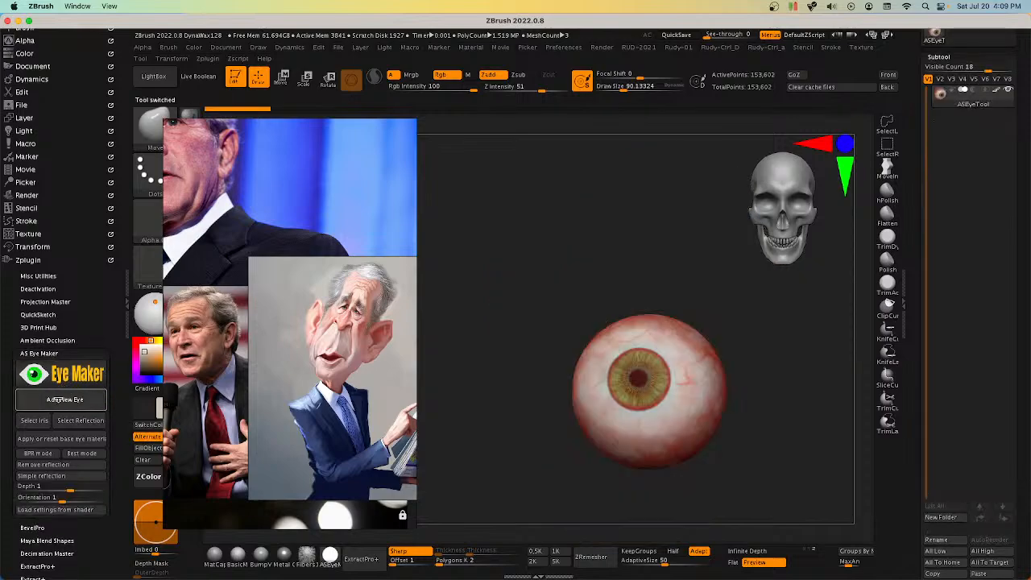
# Step: Give the new eye the palest sclera and the blue-grey iris with a brown centre
pyautogui.click(33, 420)
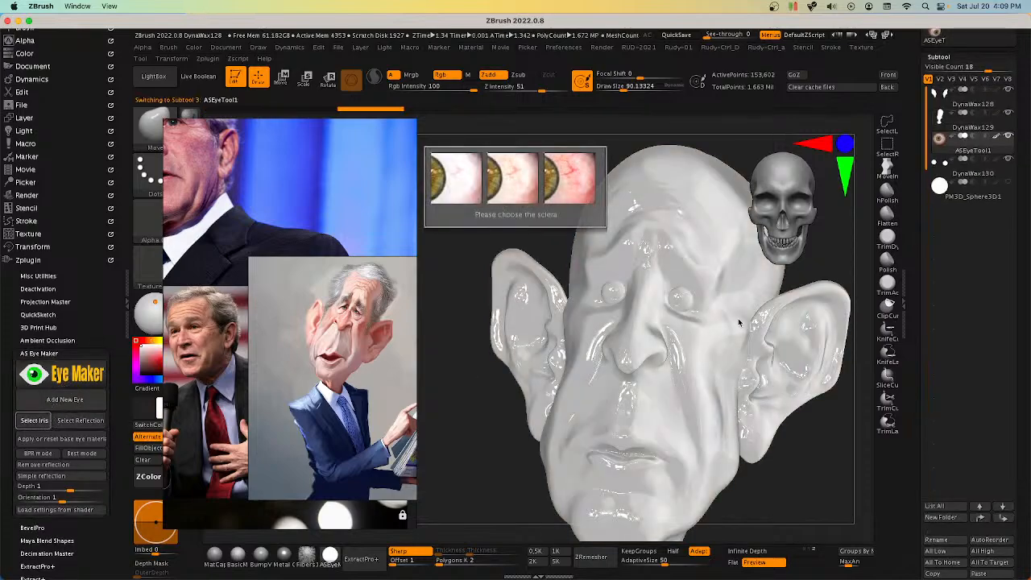
pyautogui.click(461, 191)
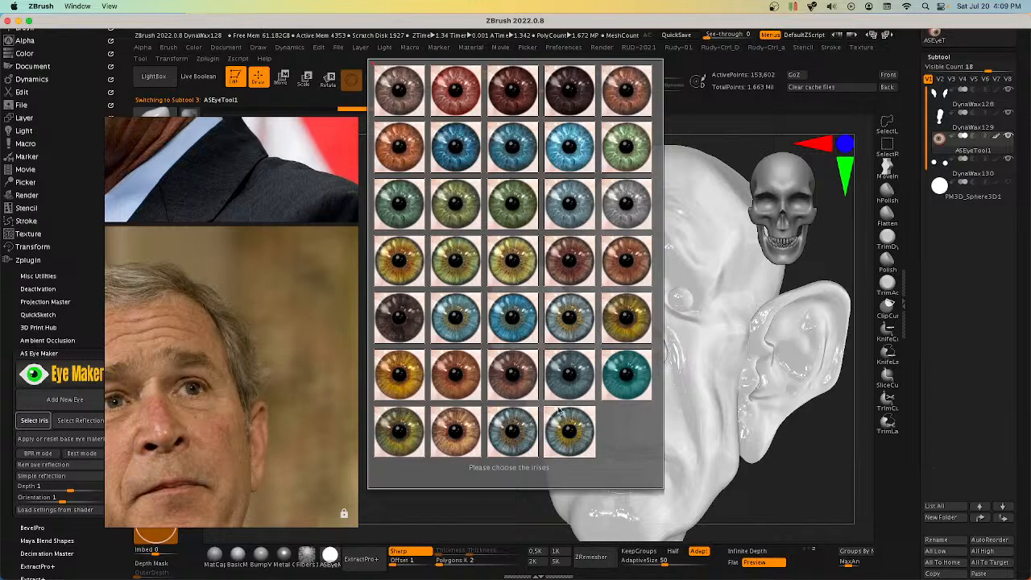
pyautogui.click(512, 432)
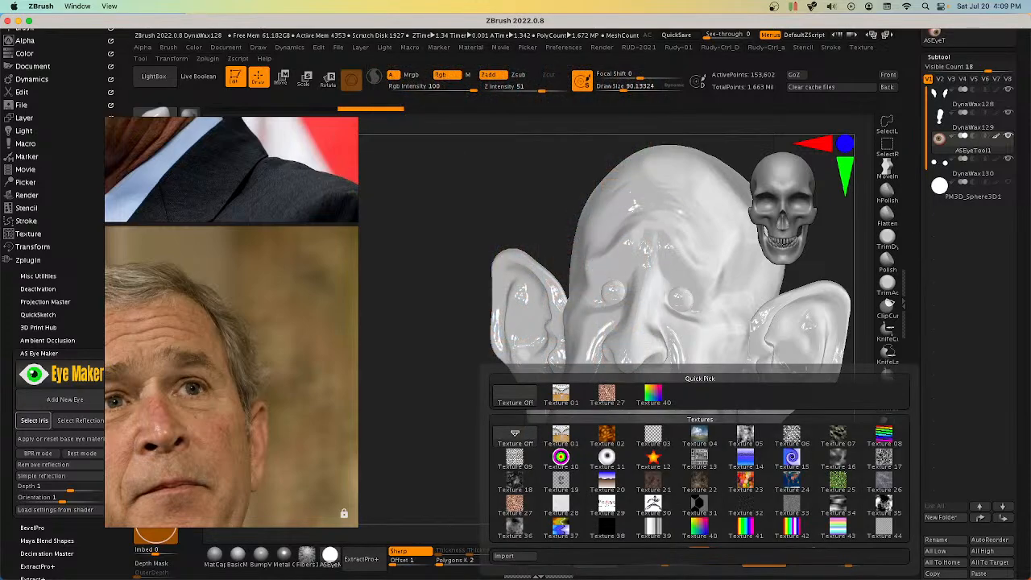
# Step: Collapse the plugin list and move the reference photo clear of the sculpted head
pyautogui.moveTo(172, 324); pyautogui.dragTo(254, 335)
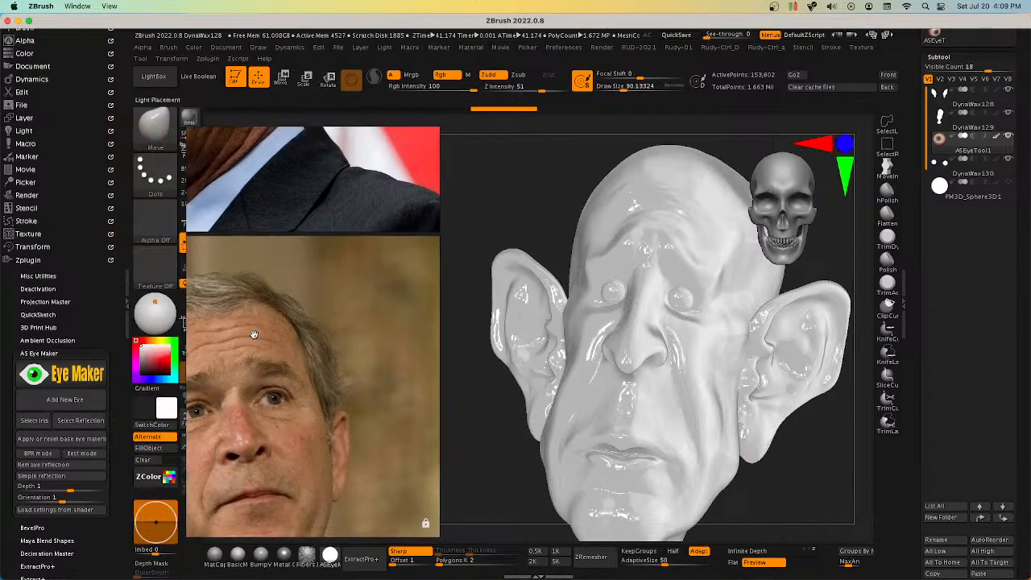
pyautogui.click(126, 309)
pyautogui.moveTo(279, 337); pyautogui.dragTo(180, 329)
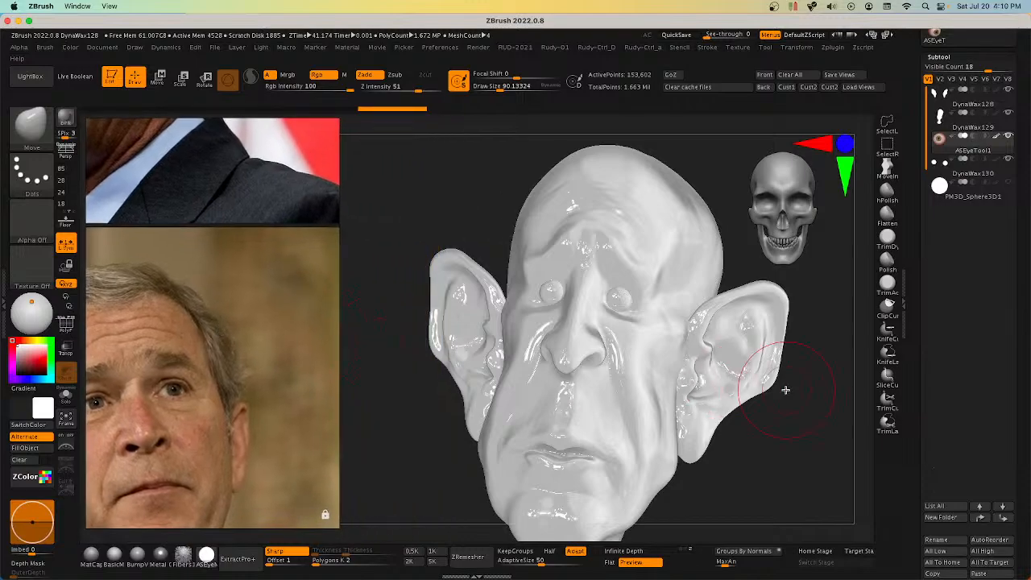
# Step: Move the new eyeball out beside the head in front view and centre the transform gizmo on it
pyautogui.click(159, 78)
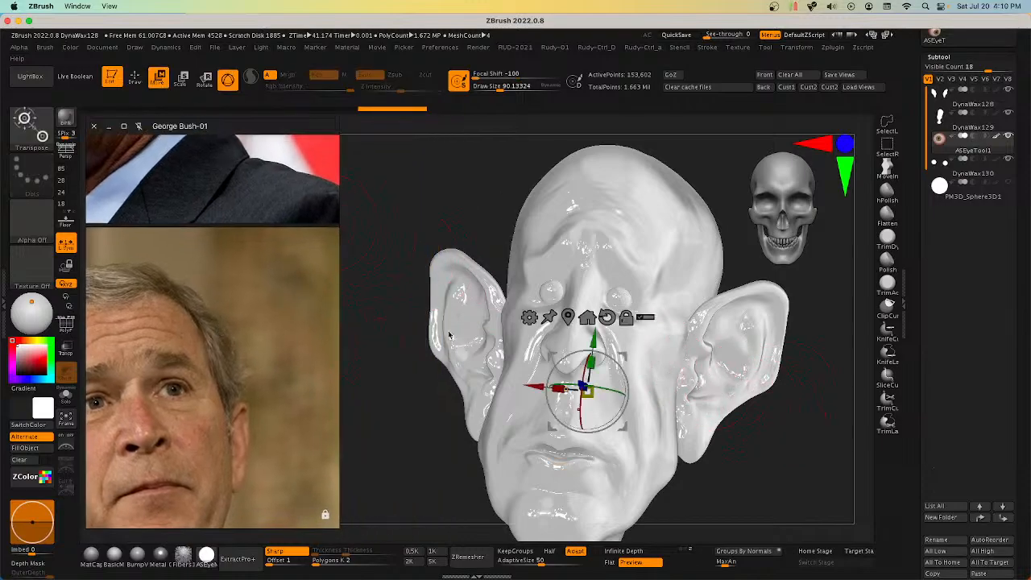
pyautogui.moveTo(678, 375)
pyautogui.keyDown('shift'); pyautogui.mouseDown(button='right')
pyautogui.moveTo(683, 425)
pyautogui.moveTo(618, 385)
pyautogui.mouseUp(button='right'); pyautogui.keyUp('shift')
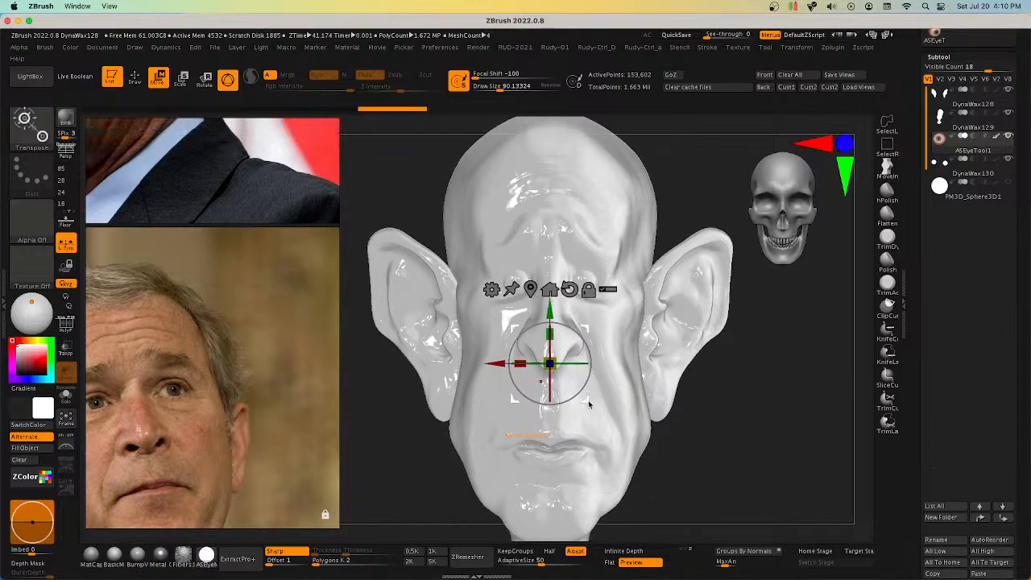
pyautogui.moveTo(589, 404); pyautogui.dragTo(746, 414)
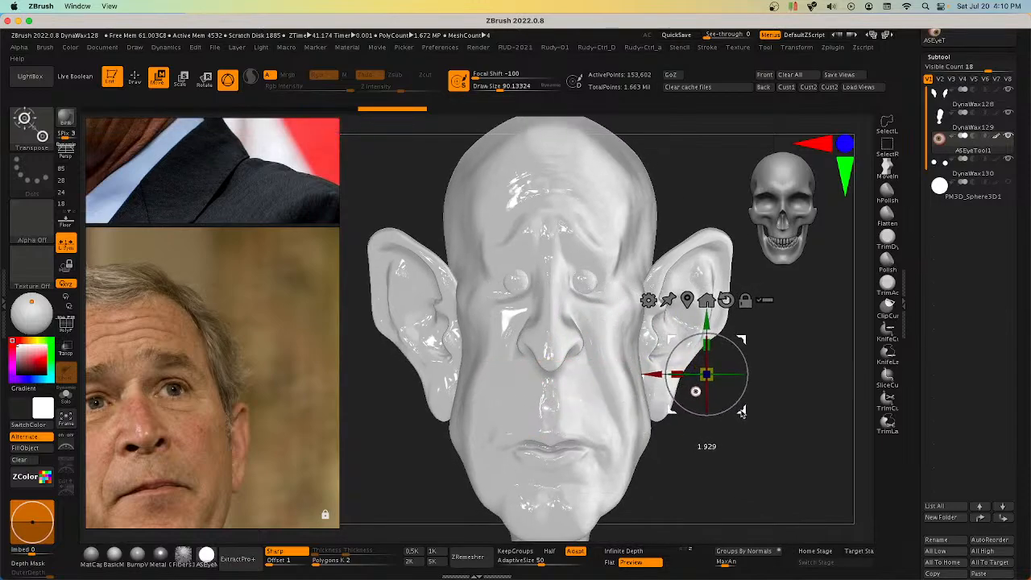
pyautogui.click(694, 393)
pyautogui.hotkey('ctrl', 'z')
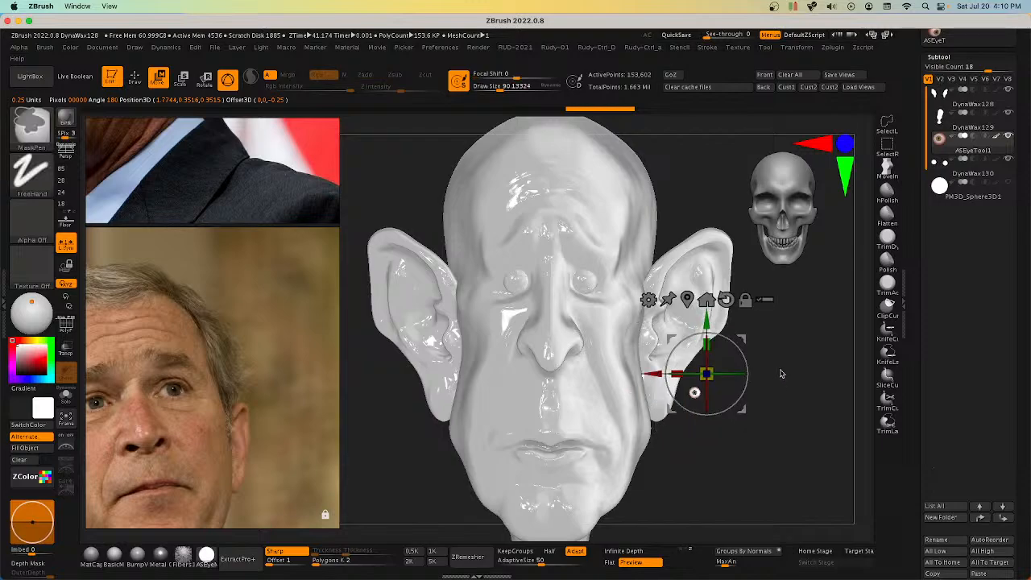
pyautogui.click(694, 393)
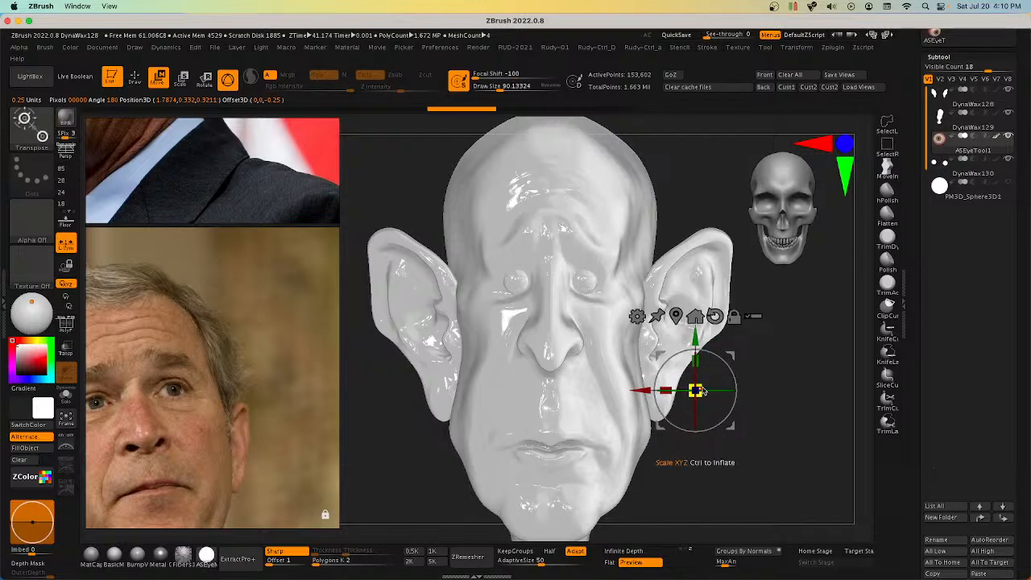
# Step: Bring the eyeball into the socket beside the nose, set its depth in profile, and scale it to the placeholder eye
pyautogui.moveTo(701, 392); pyautogui.dragTo(632, 325)
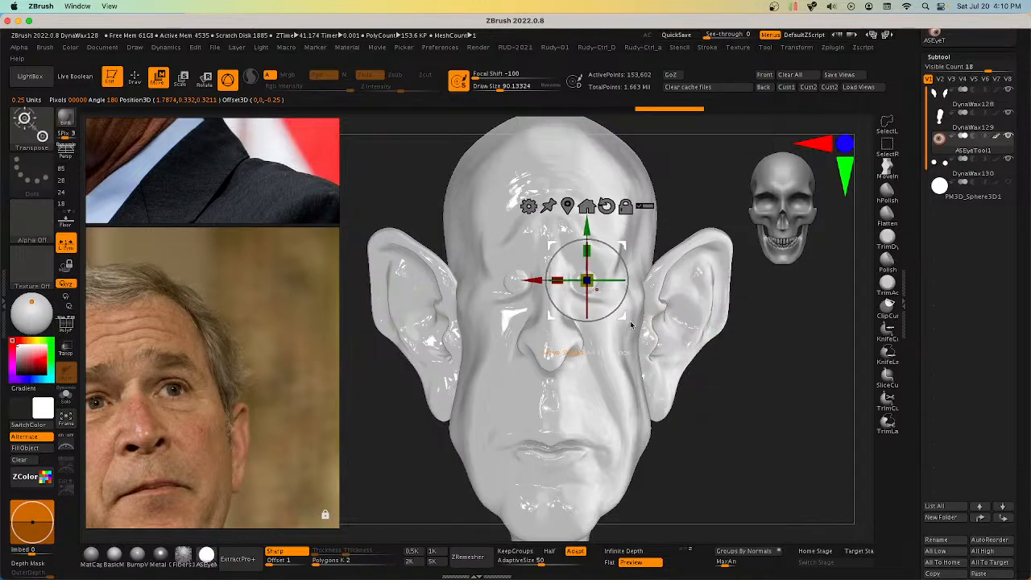
pyautogui.keyDown('shift'); pyautogui.moveTo(631, 325); pyautogui.dragTo(607, 325, button='right'); pyautogui.keyUp('shift')
pyautogui.moveTo(566, 282); pyautogui.dragTo(455, 293)
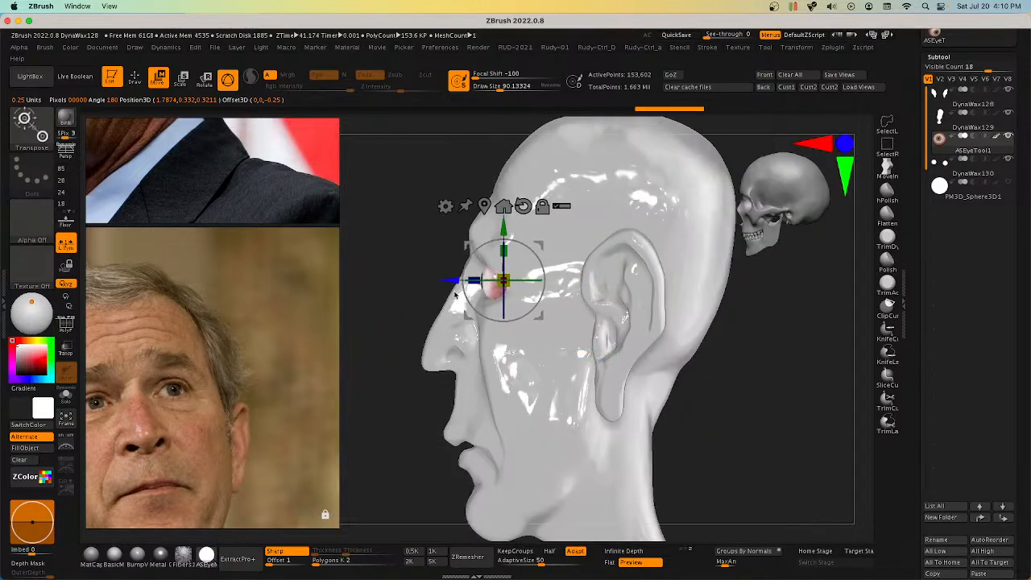
pyautogui.keyDown('shift'); pyautogui.moveTo(455, 294); pyautogui.dragTo(769, 362, button='right'); pyautogui.keyUp('shift')
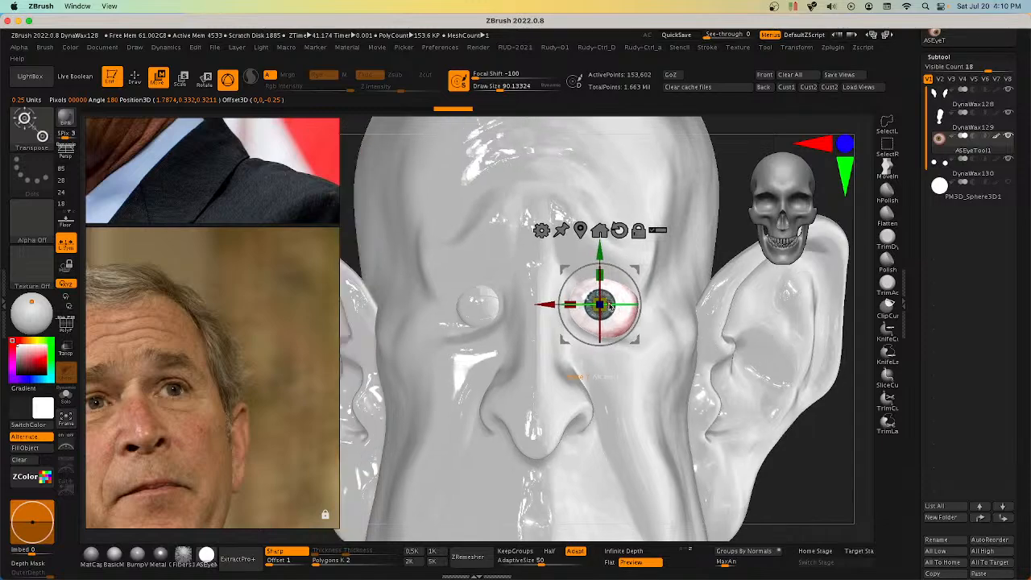
pyautogui.moveTo(600, 305); pyautogui.dragTo(603, 315)
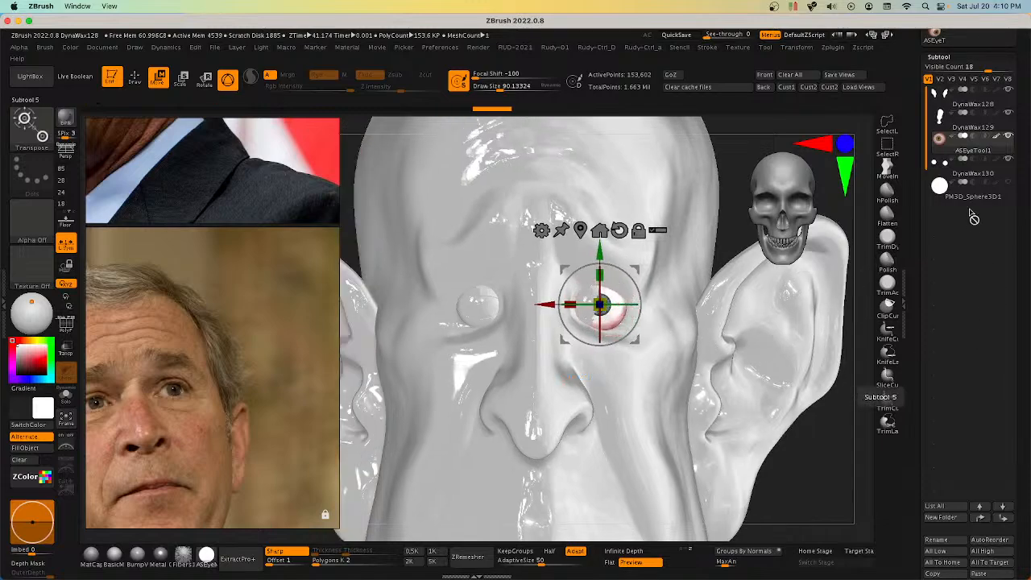
# Step: Isolate the eyelids of DynaWax130 by polygroup and split the hidden placeholder eyeballs into their own subtool
pyautogui.click(973, 174)
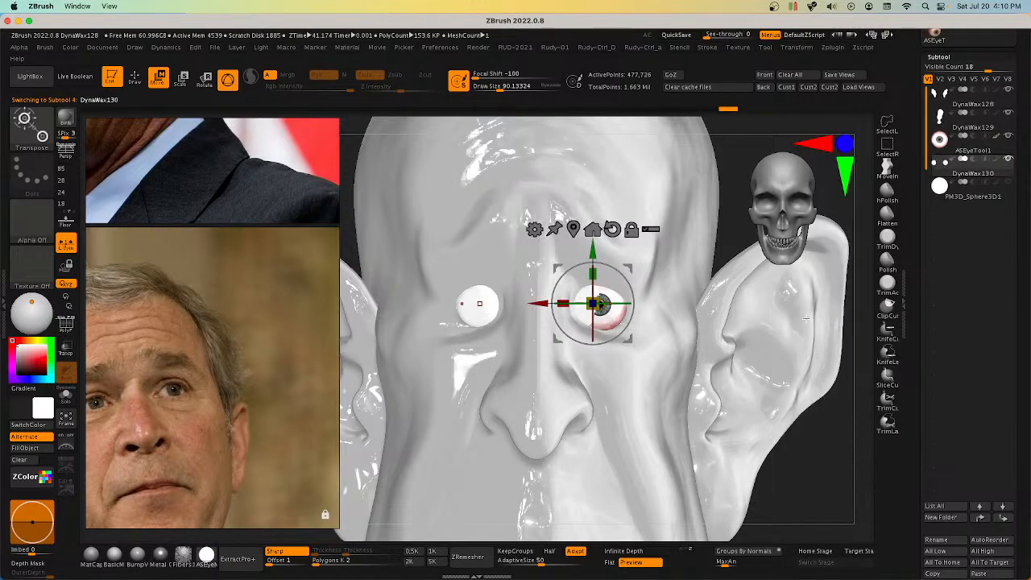
pyautogui.click(68, 323)
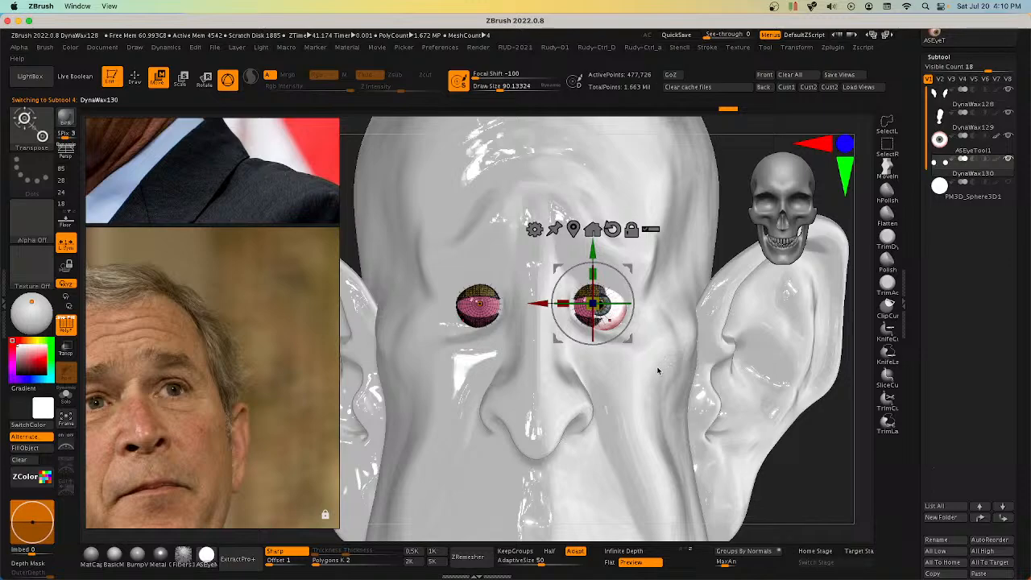
pyautogui.press('q')
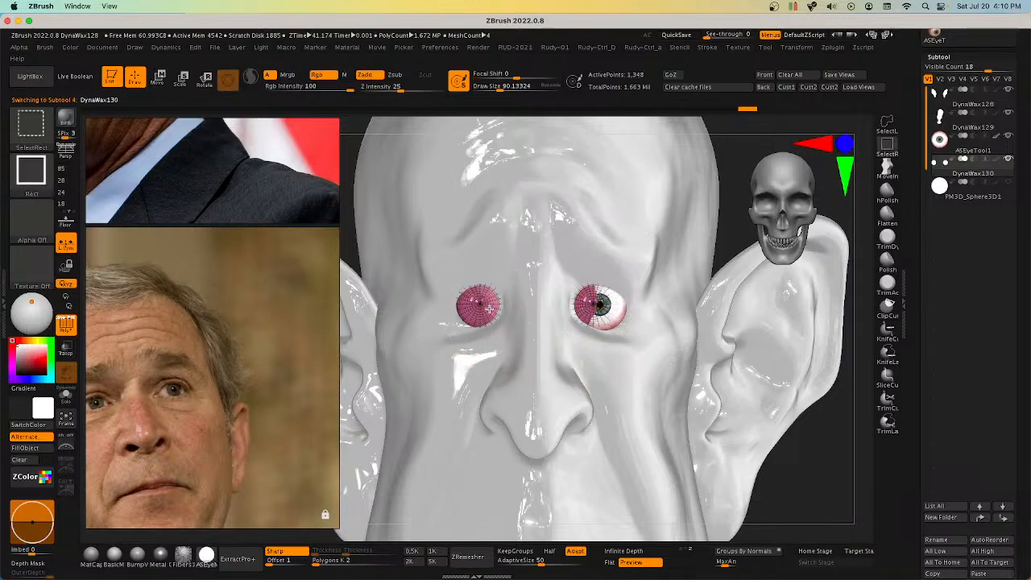
pyautogui.keyDown('ctrl'); pyautogui.keyDown('shift'); pyautogui.click(810, 427); pyautogui.keyUp('shift'); pyautogui.keyUp('ctrl')
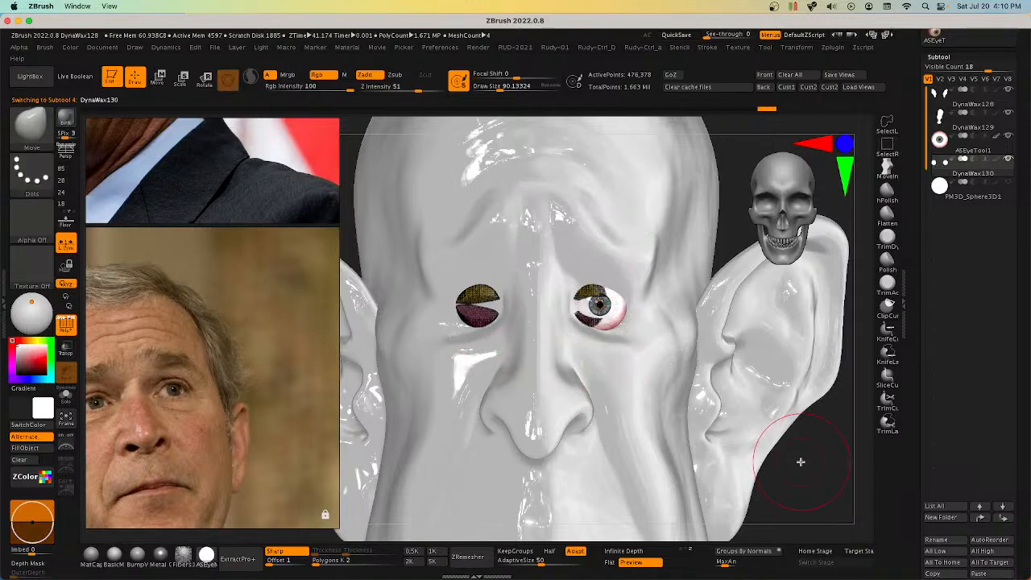
pyautogui.press('1')
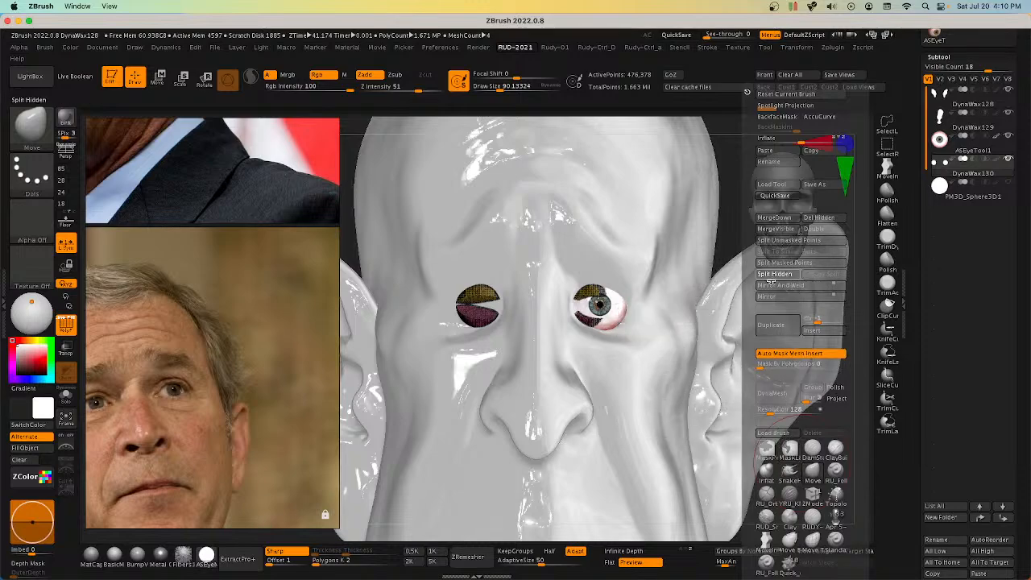
pyautogui.click(774, 275)
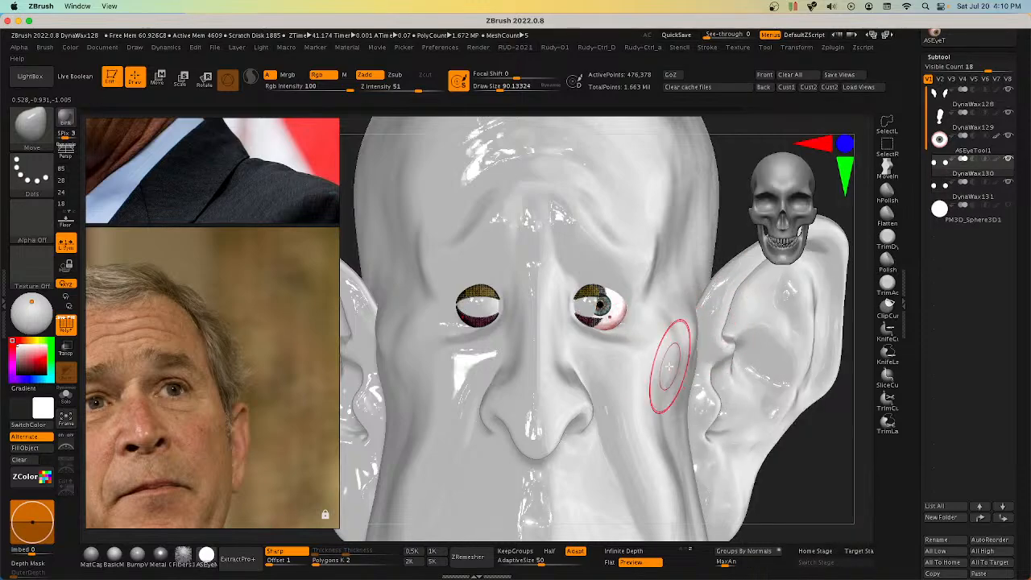
# Step: Hide the split-off placeholder eyeballs, DynaWax131, and reorder them below PM3D_Sphere3D1 in the subtool list
pyautogui.click(1009, 185)
pyautogui.moveTo(975, 197); pyautogui.dragTo(1002, 232)
pyautogui.click(969, 174)
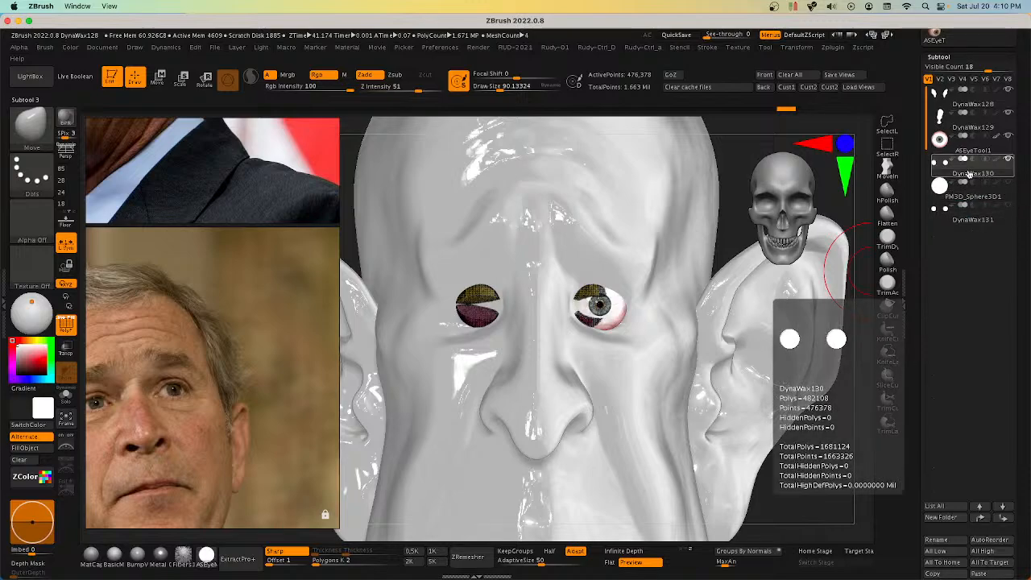
# Step: Switch the sculpt to the basic material, and resize and shift the ASEyeTool1 eyeball to sit between the eyelids
pyautogui.click(966, 148)
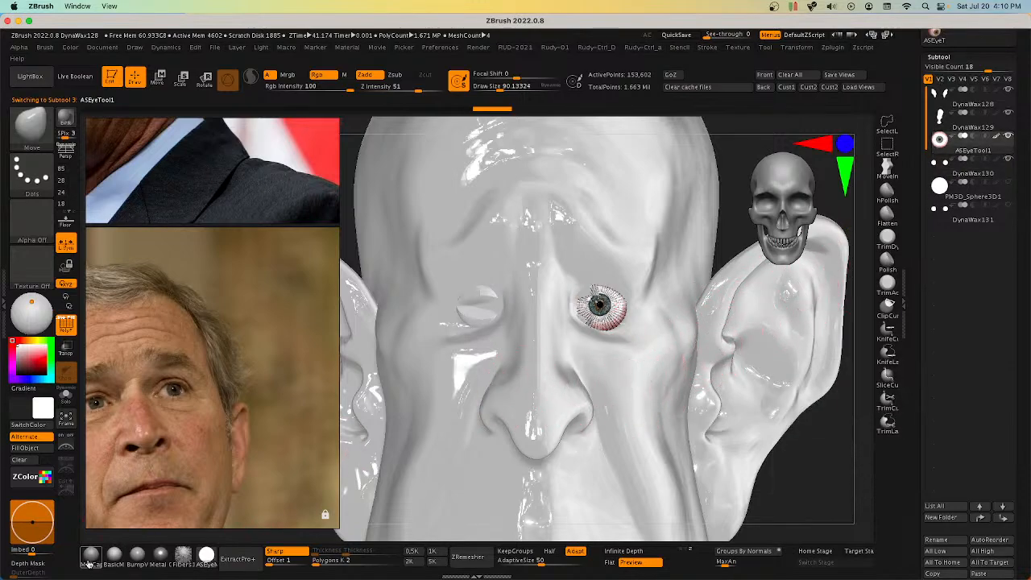
pyautogui.click(112, 555)
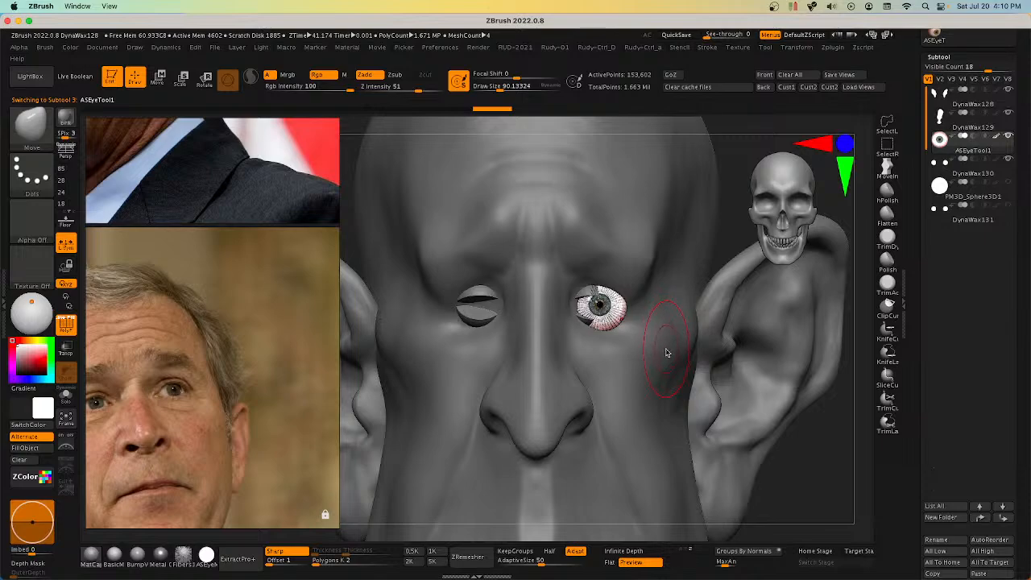
pyautogui.press('w')
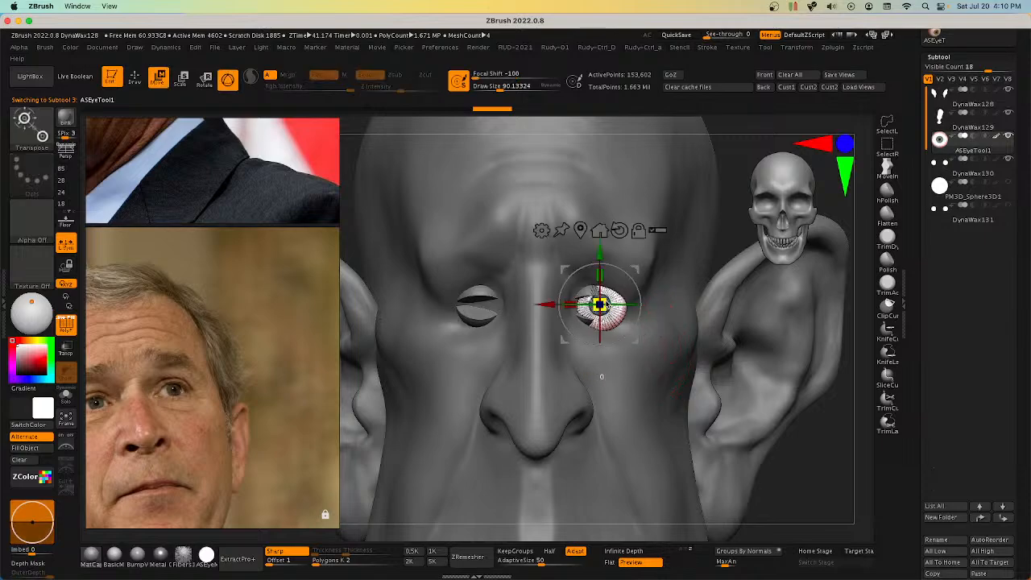
pyautogui.moveTo(599, 304); pyautogui.dragTo(595, 309)
pyautogui.moveTo(636, 345); pyautogui.dragTo(629, 347)
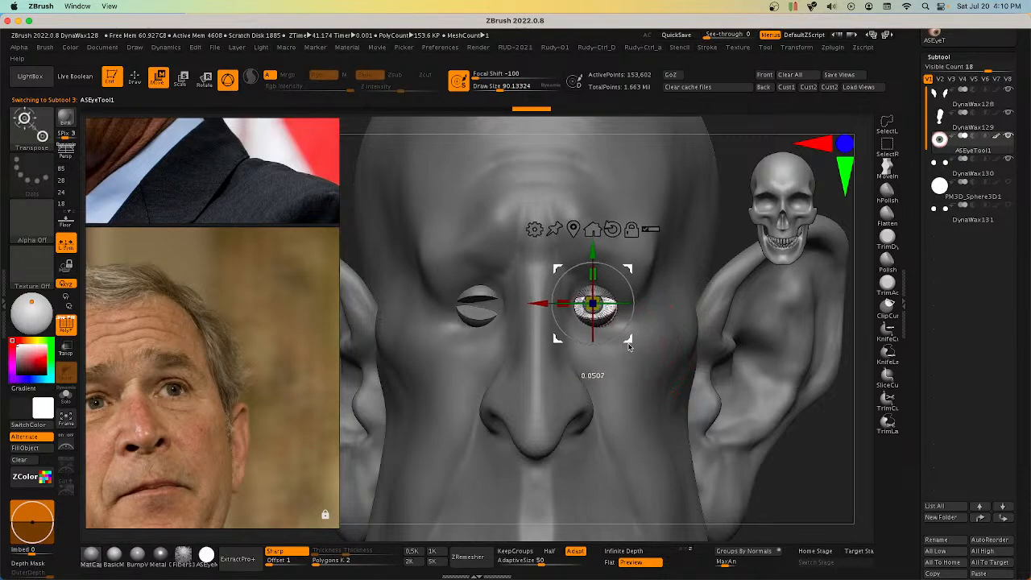
# Step: Fine-tune the eyeball's position and depth behind the eyelids from front and side, and return to Draw mode
pyautogui.moveTo(629, 347); pyautogui.dragTo(622, 317, button='right')
pyautogui.moveTo(614, 304); pyautogui.dragTo(620, 306)
pyautogui.moveTo(657, 326); pyautogui.dragTo(630, 330, button='right')
pyautogui.keyDown('ctrl'); pyautogui.moveTo(645, 332); pyautogui.dragTo(691, 368, button='right'); pyautogui.keyUp('ctrl')
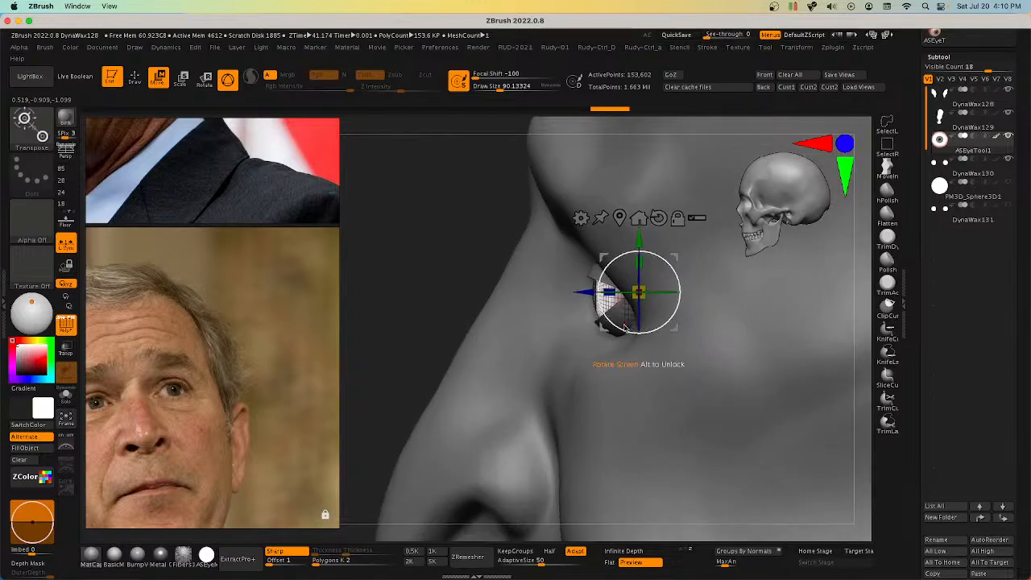
pyautogui.moveTo(590, 297); pyautogui.dragTo(587, 297)
pyautogui.moveTo(605, 308); pyautogui.dragTo(639, 307, button='right')
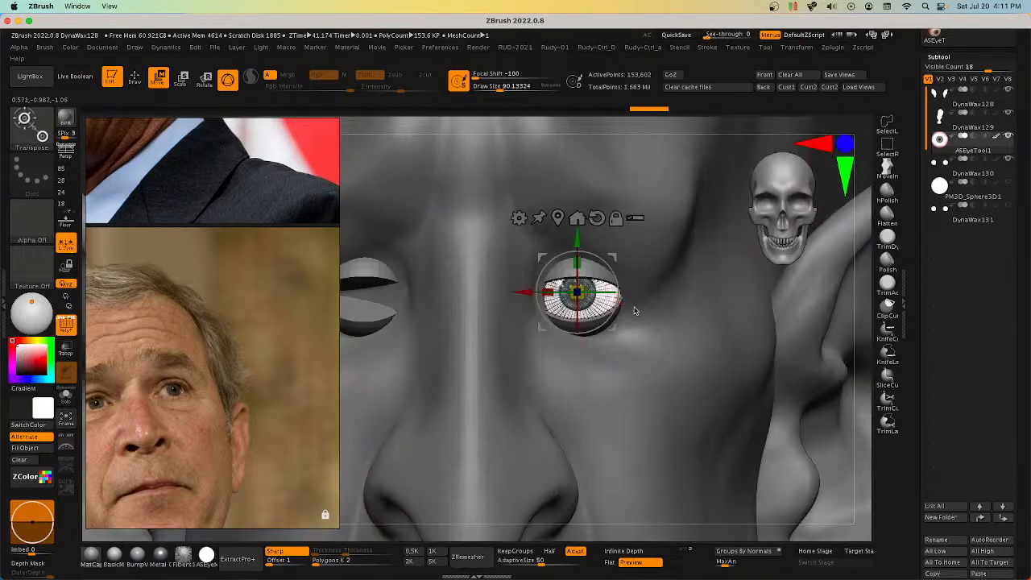
pyautogui.moveTo(698, 320)
pyautogui.keyDown('ctrl'); pyautogui.mouseDown(button='right')
pyautogui.moveTo(614, 291)
pyautogui.moveTo(604, 299)
pyautogui.mouseUp(button='right'); pyautogui.keyUp('ctrl')
pyautogui.rightClick(604, 300)
pyautogui.click(134, 77)
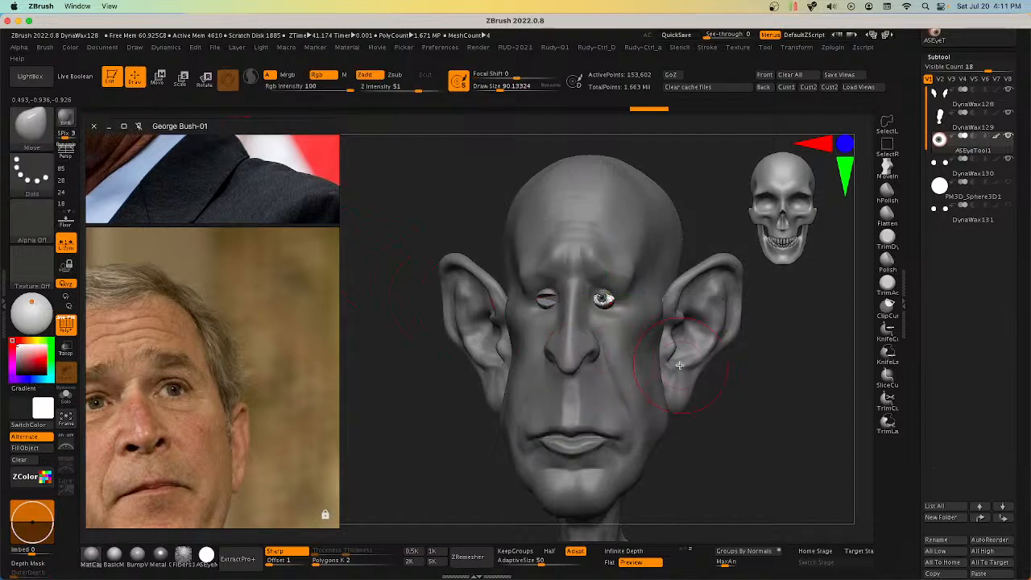
# Step: Turn off the polygroup display and browse the George Bush-01 reference board for the painted caricature in the blue suit
pyautogui.moveTo(679, 366); pyautogui.dragTo(711, 369, button='right')
pyautogui.click(67, 325)
pyautogui.keyDown('ctrl'); pyautogui.moveTo(711, 369); pyautogui.dragTo(644, 317, button='right'); pyautogui.keyUp('ctrl')
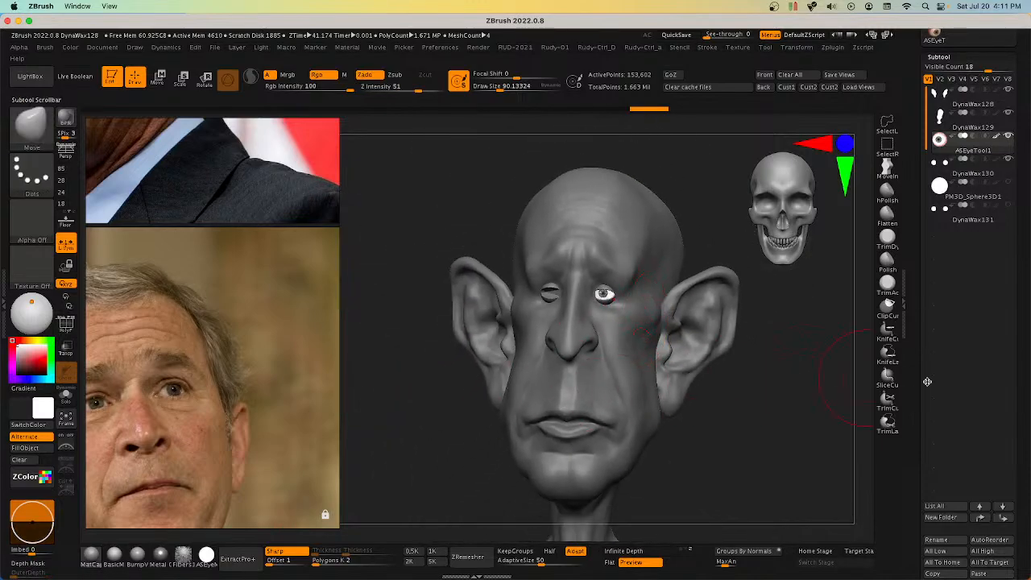
pyautogui.scroll(-5, 267, 254)
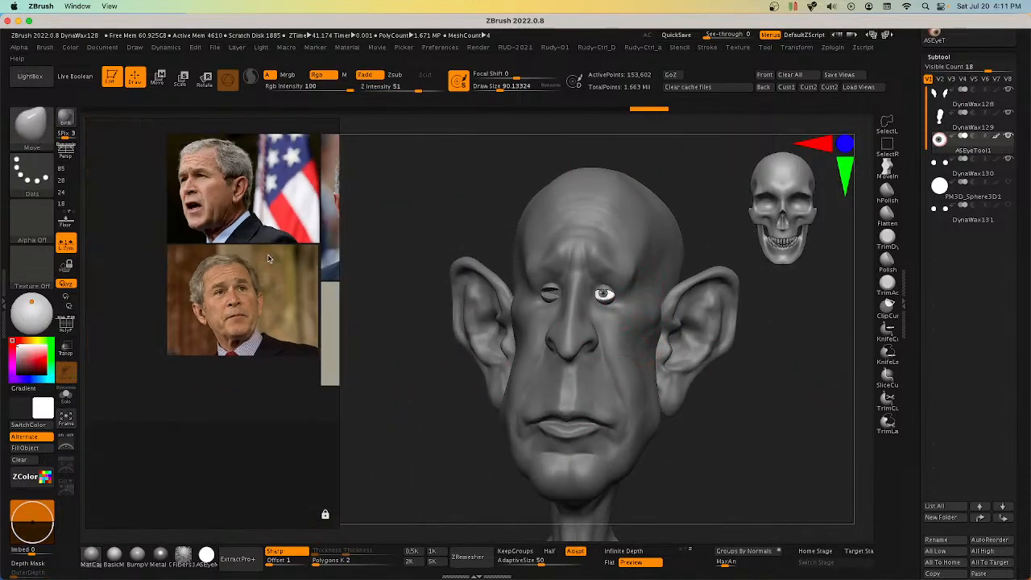
pyautogui.moveTo(267, 255); pyautogui.dragTo(117, 324, button='middle')
pyautogui.moveTo(331, 312); pyautogui.dragTo(206, 446, button='middle')
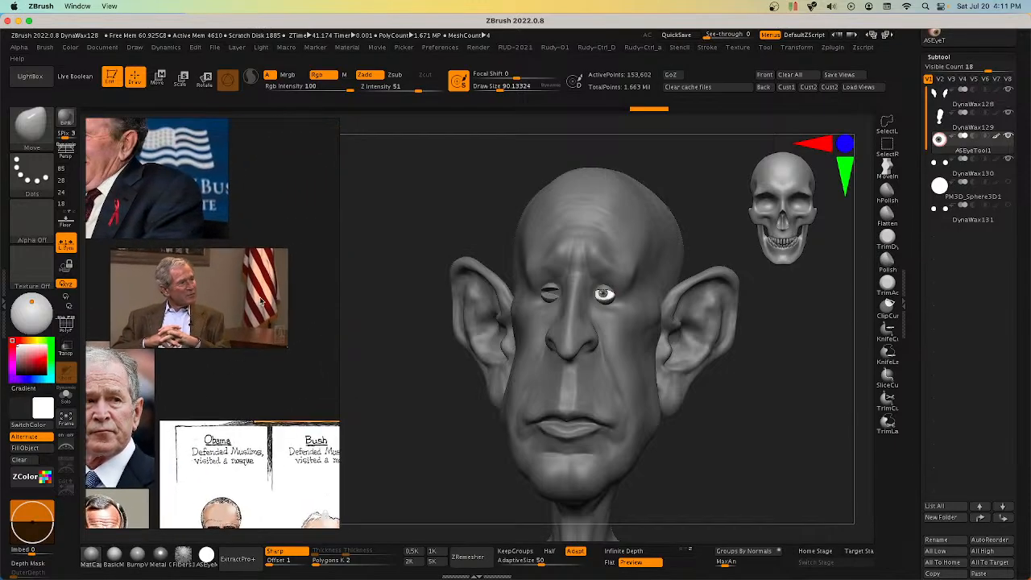
pyautogui.scroll(-5, 260, 302)
pyautogui.moveTo(262, 304); pyautogui.dragTo(241, 446, button='middle')
pyautogui.scroll(2, 213, 246)
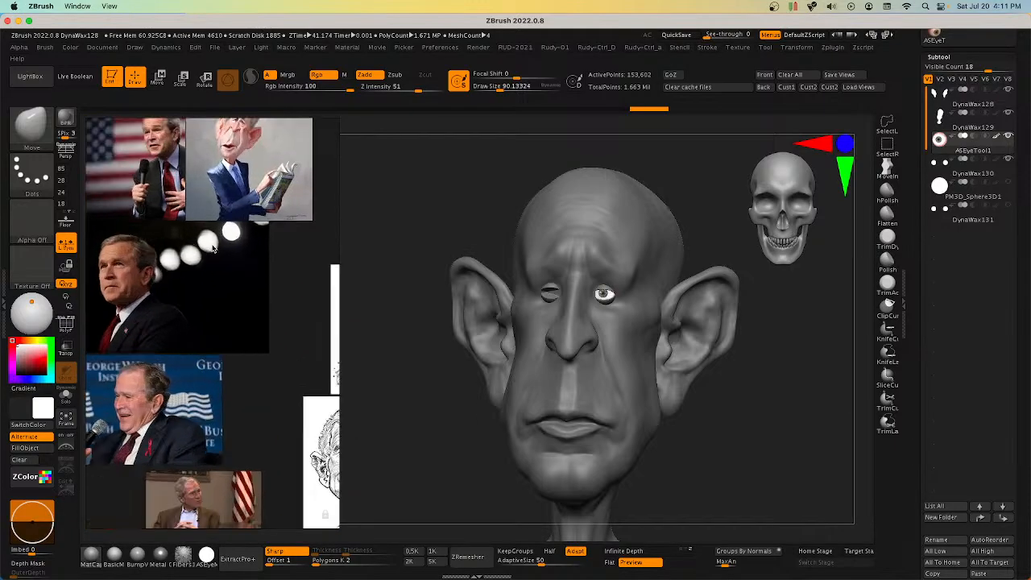
pyautogui.scroll(4, 213, 246)
pyautogui.moveTo(212, 237); pyautogui.dragTo(237, 455, button='middle')
pyautogui.scroll(5, 245, 397)
pyautogui.moveTo(248, 395)
pyautogui.mouseDown(button='middle')
pyautogui.moveTo(262, 433)
pyautogui.moveTo(240, 460)
pyautogui.mouseUp(button='middle')
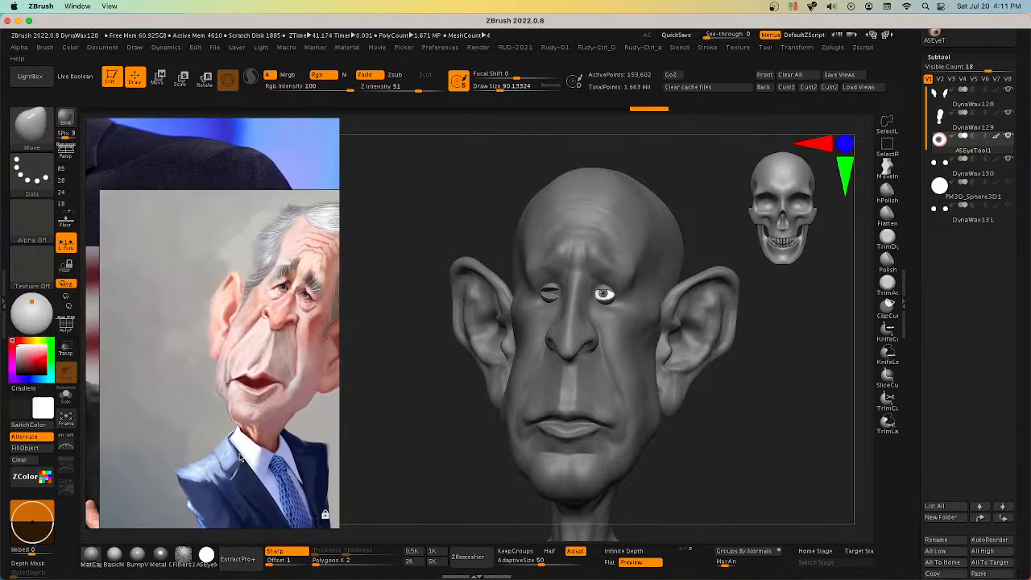
# Step: Set Mask By Polygroups to 100 and undo the stray edit made on the eyeball subtool
pyautogui.moveTo(716, 398)
pyautogui.mouseDown(button='right')
pyautogui.moveTo(732, 389)
pyautogui.moveTo(647, 333)
pyautogui.moveTo(638, 309)
pyautogui.moveTo(617, 315)
pyautogui.moveTo(632, 297)
pyautogui.moveTo(617, 326)
pyautogui.moveTo(653, 327)
pyautogui.moveTo(605, 309)
pyautogui.moveTo(610, 287)
pyautogui.moveTo(609, 301)
pyautogui.mouseUp(button='right')
pyautogui.rightClick(609, 301)
pyautogui.press('1')
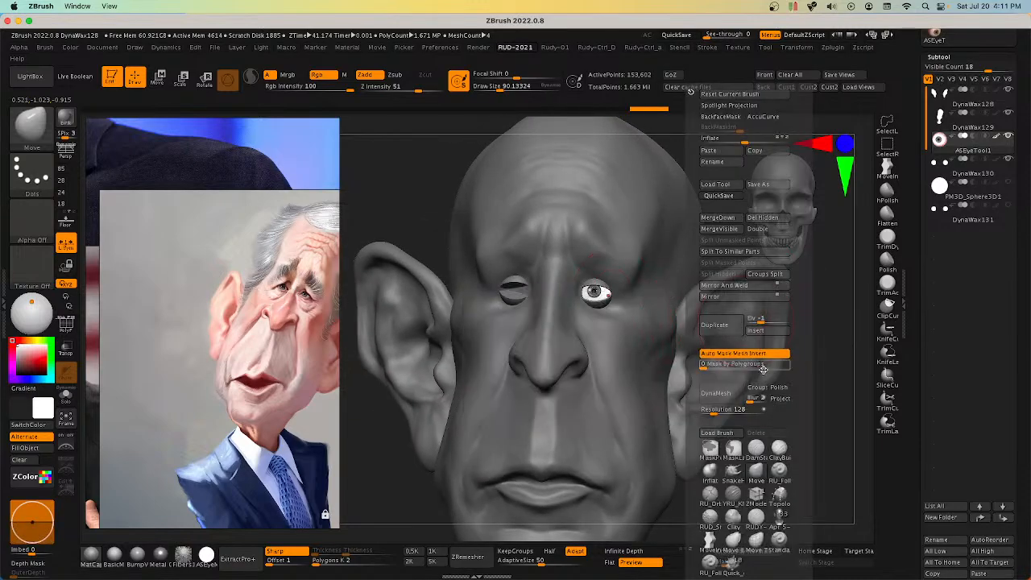
pyautogui.keyDown('ctrl'); pyautogui.moveTo(606, 286); pyautogui.dragTo(622, 301, button='right'); pyautogui.keyUp('ctrl')
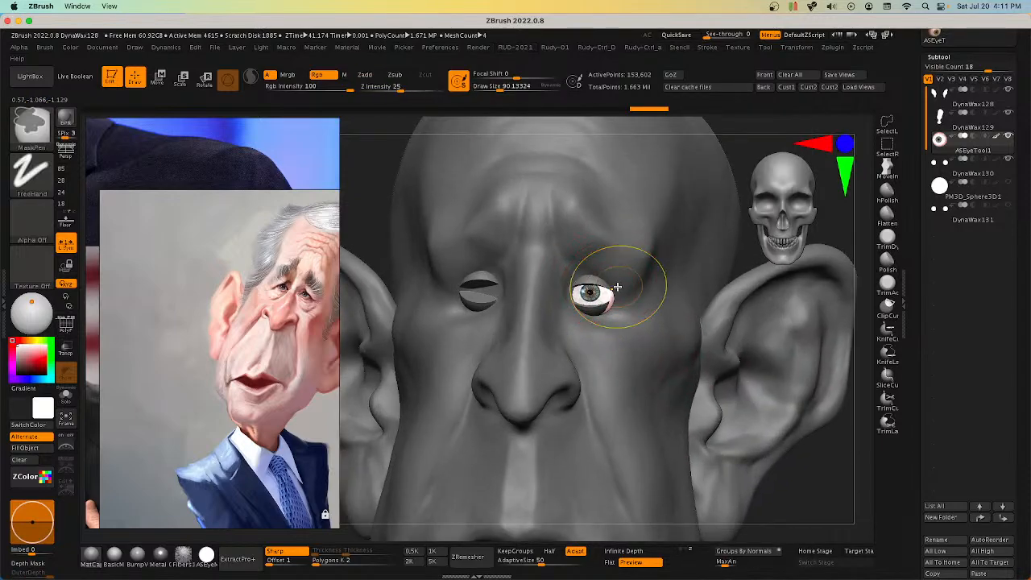
pyautogui.hotkey('ctrl', 'z')
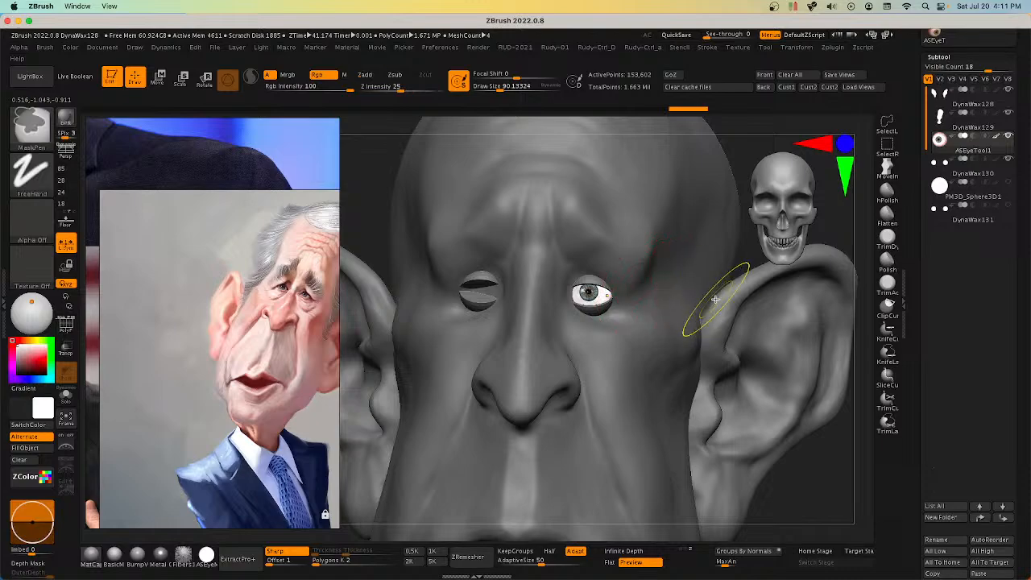
# Step: Select the DynaWax130 eyelids and nudge the upper eyelid's edge with the Move brush, reducing the draw size to about 27
pyautogui.moveTo(996, 170)
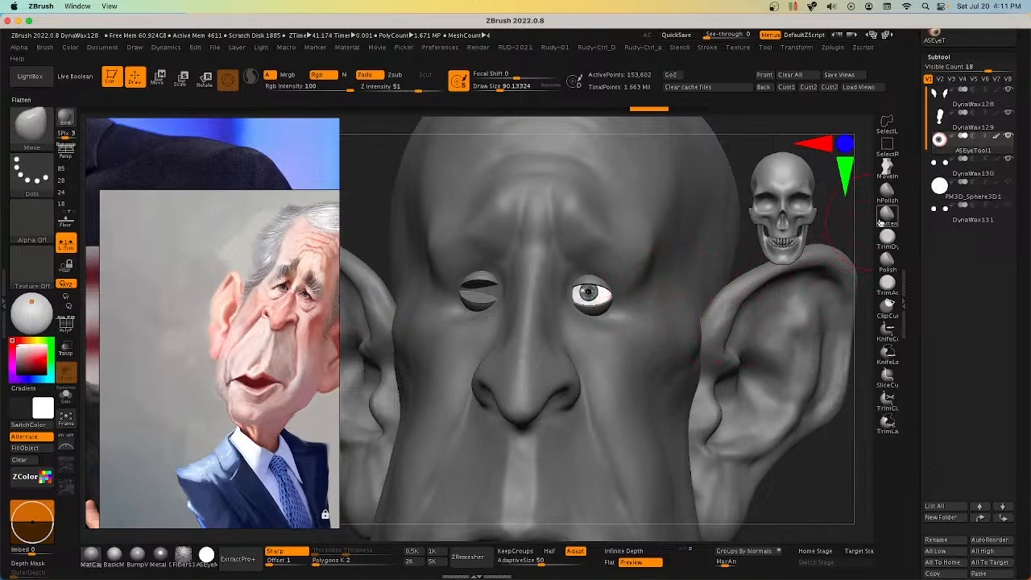
pyautogui.click(980, 145)
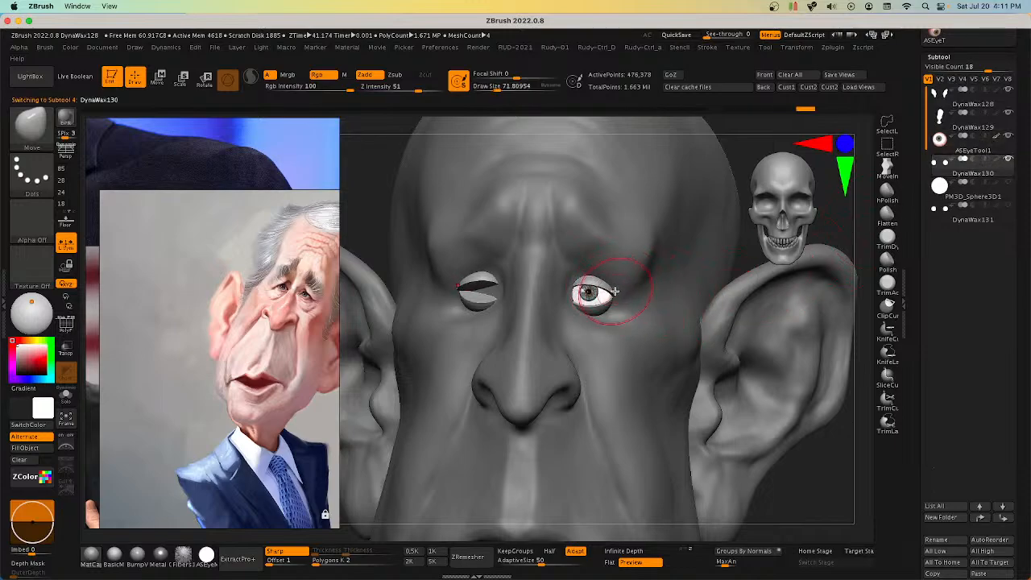
pyautogui.moveTo(604, 290)
pyautogui.mouseDown(button='right')
pyautogui.moveTo(575, 280)
pyautogui.moveTo(581, 289)
pyautogui.mouseUp(button='right')
pyautogui.press('s')
pyautogui.moveTo(586, 285); pyautogui.dragTo(577, 284)
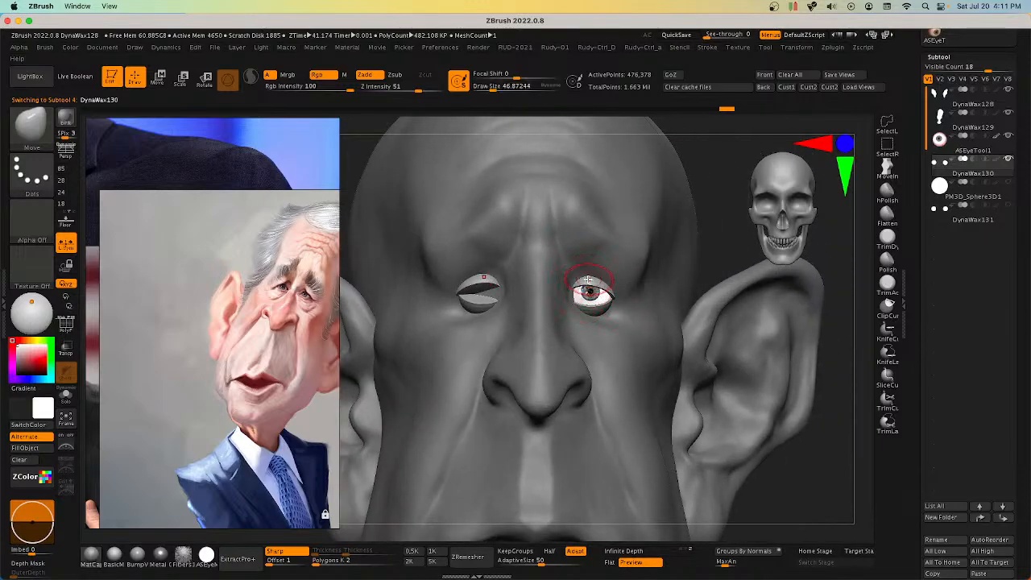
pyautogui.moveTo(573, 284)
pyautogui.mouseDown(button='right')
pyautogui.moveTo(581, 294)
pyautogui.moveTo(574, 290)
pyautogui.mouseUp(button='right')
pyautogui.press('s')
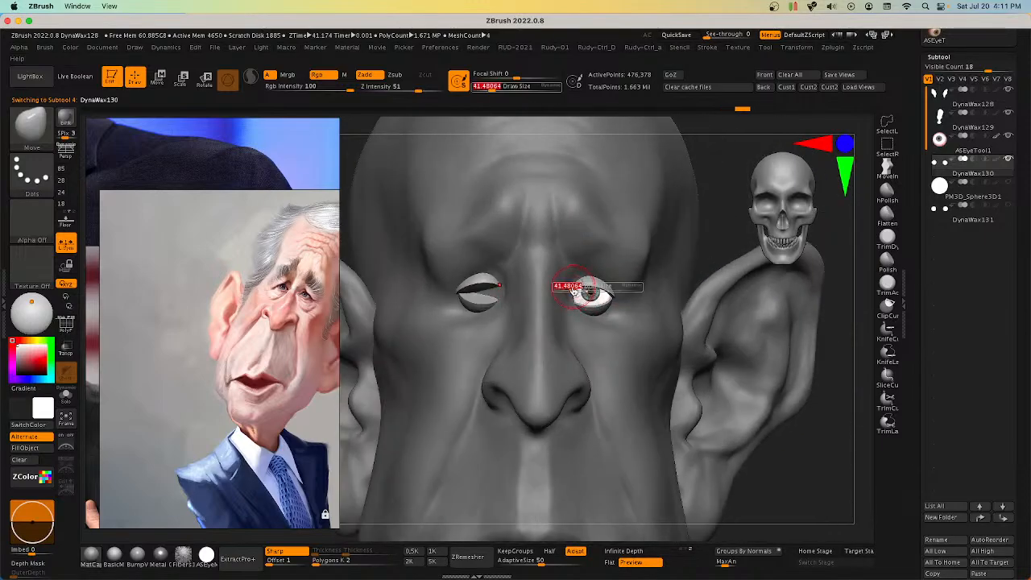
pyautogui.moveTo(575, 290); pyautogui.dragTo(569, 291)
# Step: Enlarge the Move brush to about 68 and reshape the upper eyelid's curve and outer corner
pyautogui.keyDown('shift'); pyautogui.moveTo(582, 295); pyautogui.dragTo(589, 290, button='right'); pyautogui.keyUp('shift')
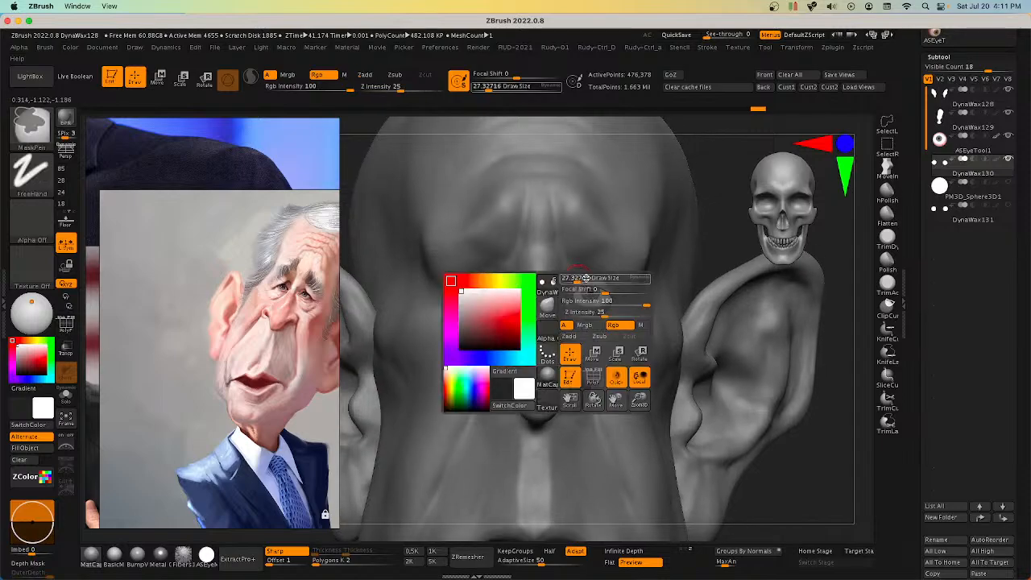
pyautogui.press('s')
pyautogui.moveTo(573, 294); pyautogui.dragTo(596, 271)
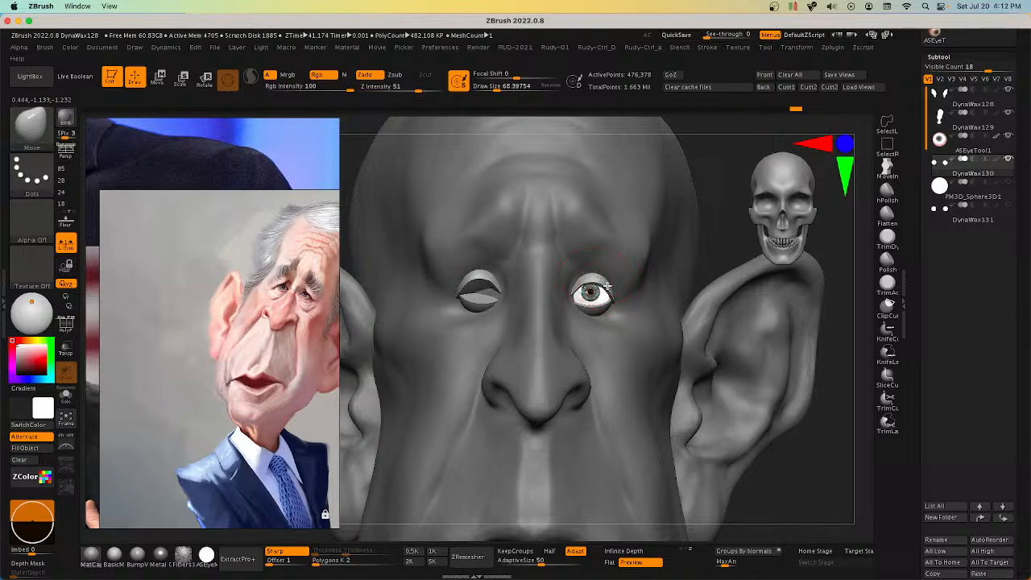
pyautogui.moveTo(608, 286)
pyautogui.mouseDown(button='right')
pyautogui.moveTo(620, 282)
pyautogui.moveTo(617, 295)
pyautogui.mouseUp(button='right')
pyautogui.hotkey('ctrl', 'z')
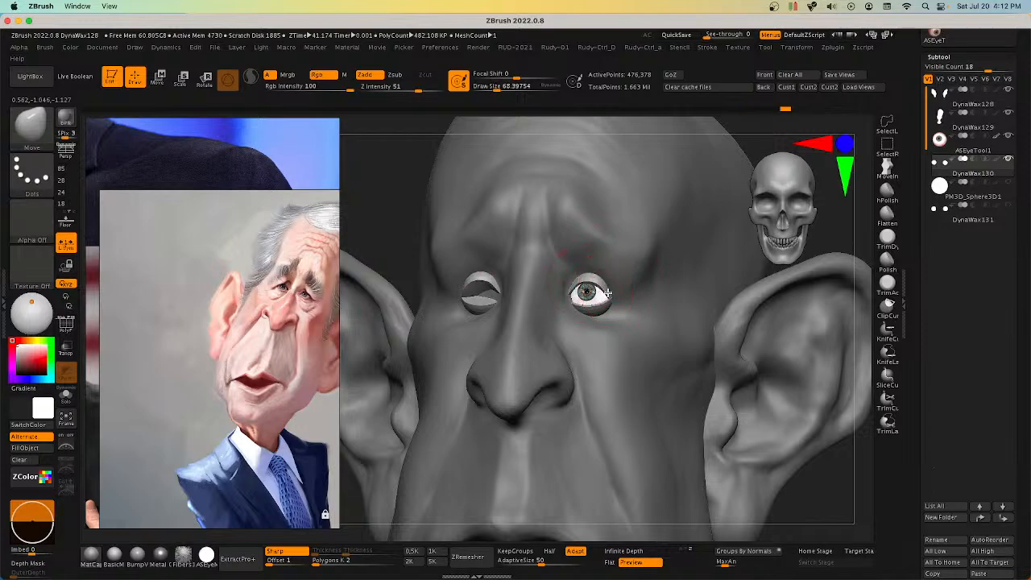
pyautogui.moveTo(608, 293); pyautogui.dragTo(606, 288)
pyautogui.moveTo(608, 291)
pyautogui.mouseDown(button='right')
pyautogui.moveTo(670, 299)
pyautogui.moveTo(640, 338)
pyautogui.moveTo(650, 299)
pyautogui.moveTo(681, 295)
pyautogui.mouseUp(button='right')
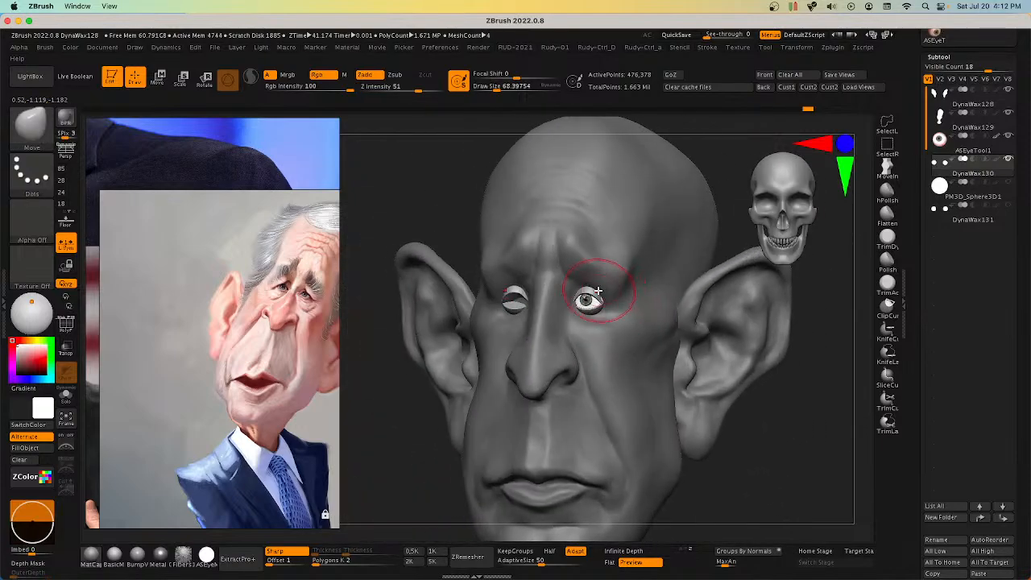
# Step: Isolate the upper eyelids, mask them, and show the lower eyelids again
pyautogui.moveTo(607, 304)
pyautogui.mouseDown(button='right')
pyautogui.moveTo(656, 288)
pyautogui.moveTo(702, 295)
pyautogui.moveTo(714, 333)
pyautogui.moveTo(672, 339)
pyautogui.moveTo(583, 314)
pyautogui.mouseUp(button='right')
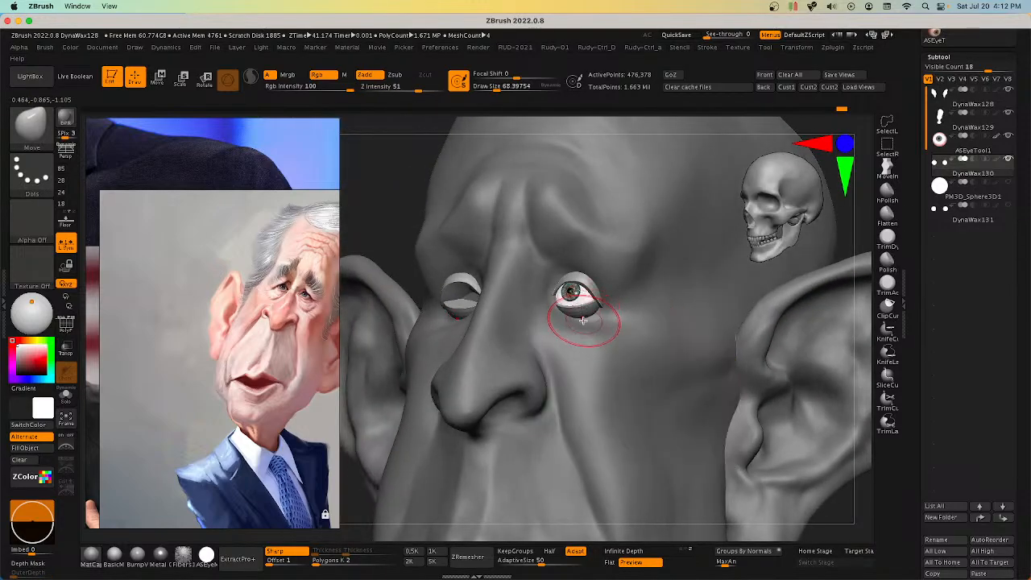
pyautogui.keyDown('ctrl'); pyautogui.keyDown('shift'); pyautogui.click(585, 314); pyautogui.keyUp('shift'); pyautogui.keyUp('ctrl')
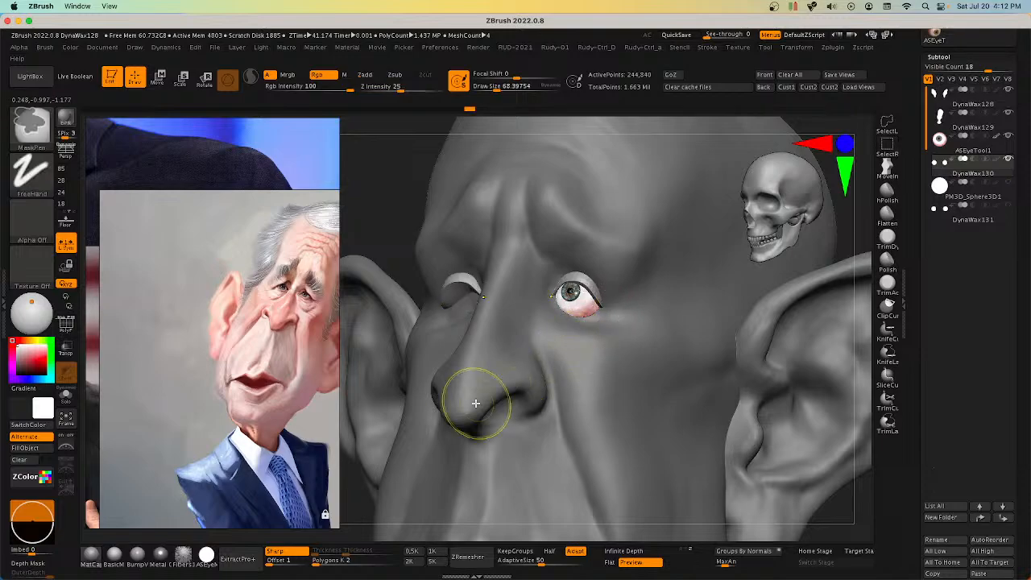
pyautogui.keyDown('ctrl'); pyautogui.keyDown('shift'); pyautogui.click(391, 267); pyautogui.keyUp('shift'); pyautogui.keyUp('ctrl')
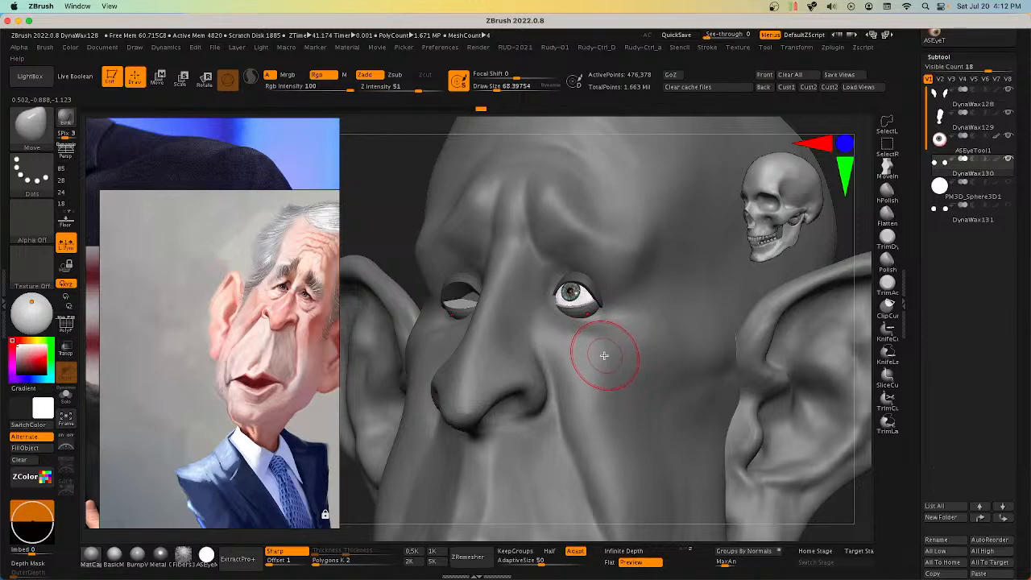
# Step: Rotate the unmasked lower eyelid about 22.5 degrees upward over the eyeball with the gizmo, and return to Draw mode
pyautogui.press('w')
pyautogui.click(561, 228)
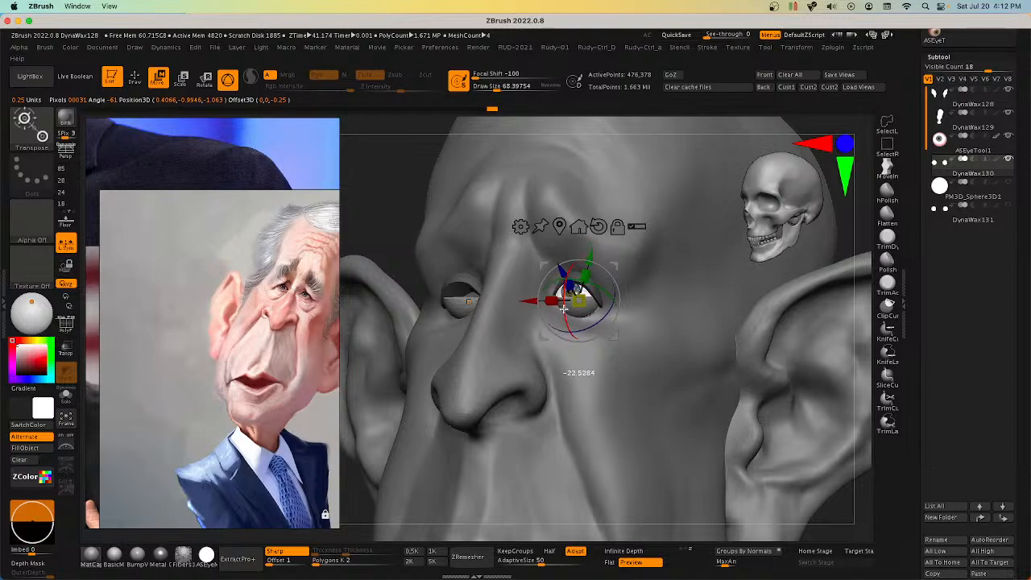
pyautogui.moveTo(564, 309)
pyautogui.mouseDown(button='right')
pyautogui.moveTo(610, 332)
pyautogui.moveTo(558, 323)
pyautogui.mouseUp(button='right')
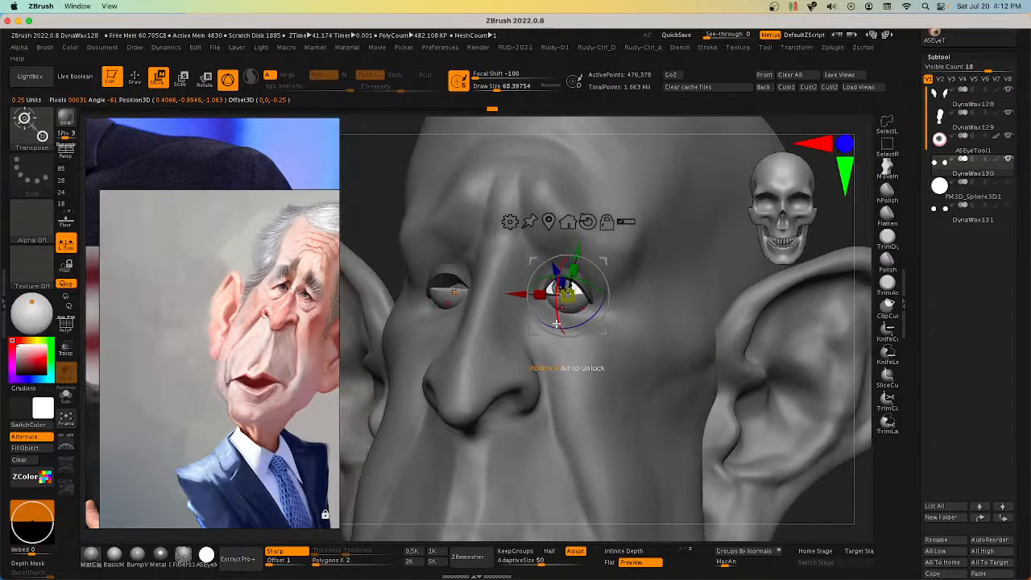
pyautogui.moveTo(271, 118)
pyautogui.press('q')
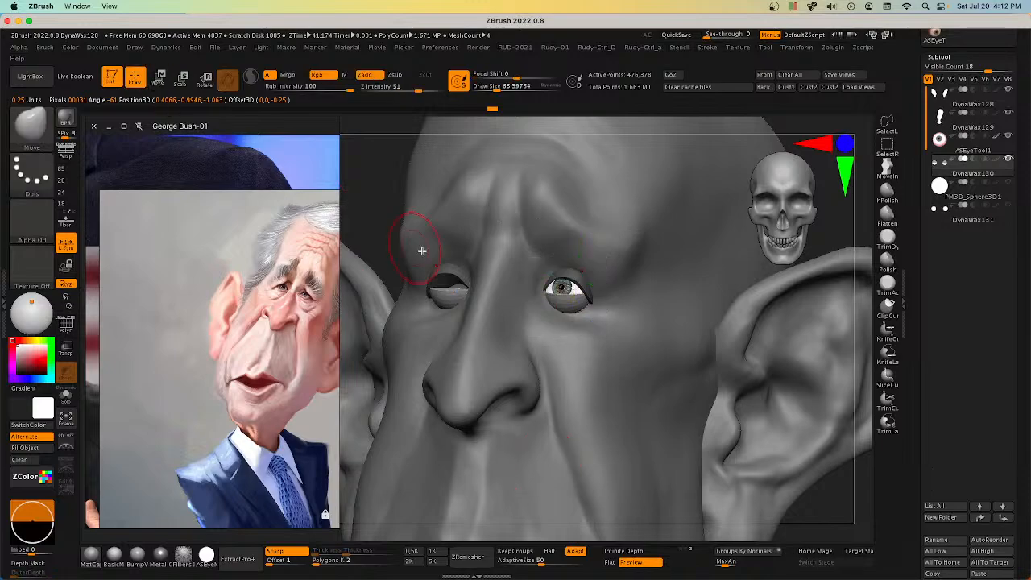
# Step: Shape the lower eyelid with the Move brush at a draw size of about 50, then invert the mask and adjust the upper eyelid
pyautogui.press('[')
pyautogui.moveTo(581, 315); pyautogui.dragTo(586, 317)
pyautogui.moveTo(558, 321)
pyautogui.mouseDown(button='right')
pyautogui.moveTo(610, 328)
pyautogui.moveTo(622, 345)
pyautogui.moveTo(599, 368)
pyautogui.moveTo(615, 396)
pyautogui.moveTo(594, 395)
pyautogui.moveTo(552, 355)
pyautogui.moveTo(566, 344)
pyautogui.moveTo(543, 310)
pyautogui.moveTo(557, 302)
pyautogui.mouseUp(button='right')
pyautogui.press('[')
pyautogui.press('[')
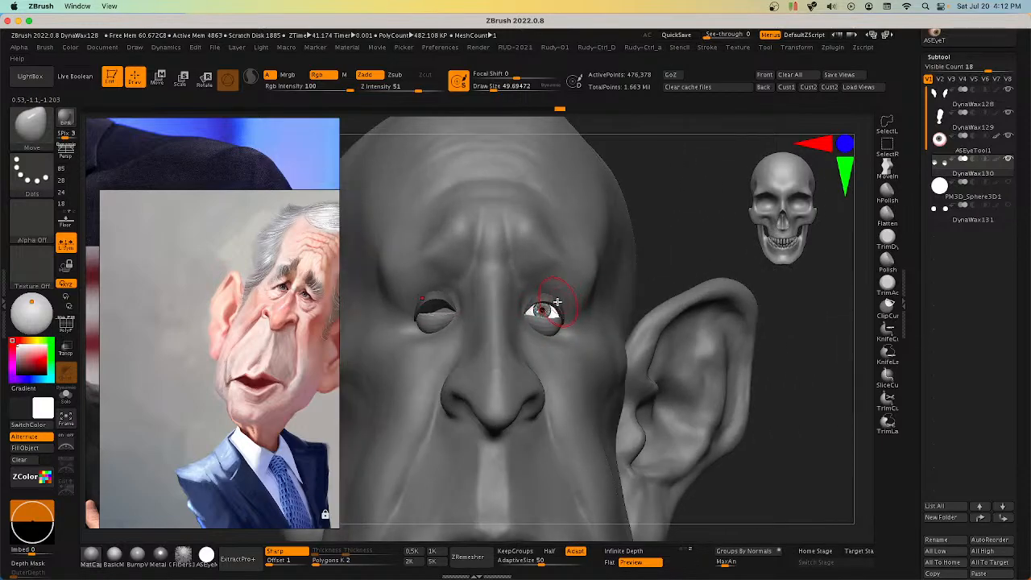
pyautogui.keyDown('shift'); pyautogui.moveTo(672, 279); pyautogui.dragTo(659, 282); pyautogui.keyUp('shift')
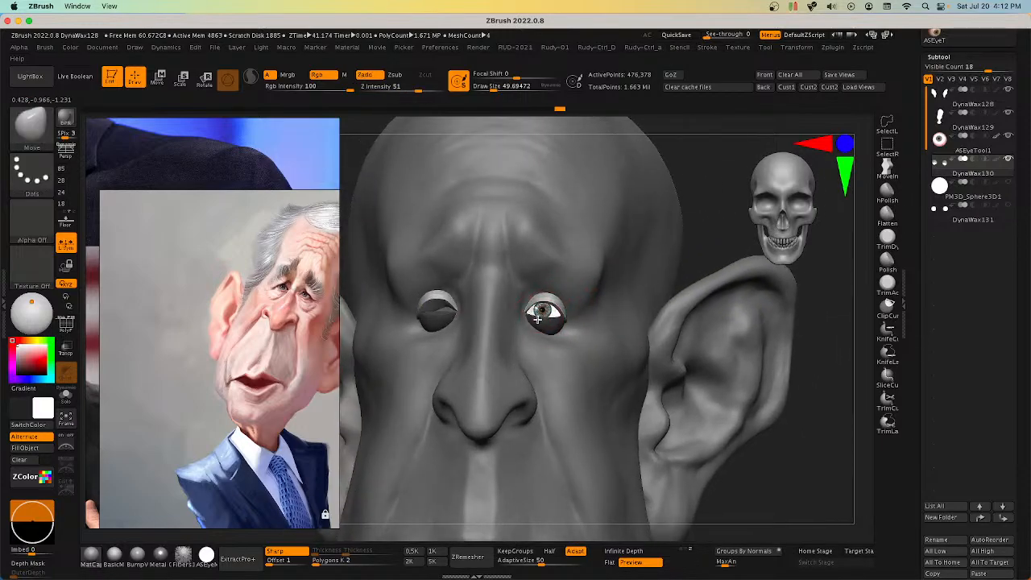
pyautogui.moveTo(523, 312); pyautogui.dragTo(590, 304, button='right')
pyautogui.moveTo(551, 345); pyautogui.dragTo(633, 342, button='right')
pyautogui.keyDown('ctrl'); pyautogui.moveTo(633, 342); pyautogui.dragTo(672, 356, button='right'); pyautogui.keyUp('ctrl')
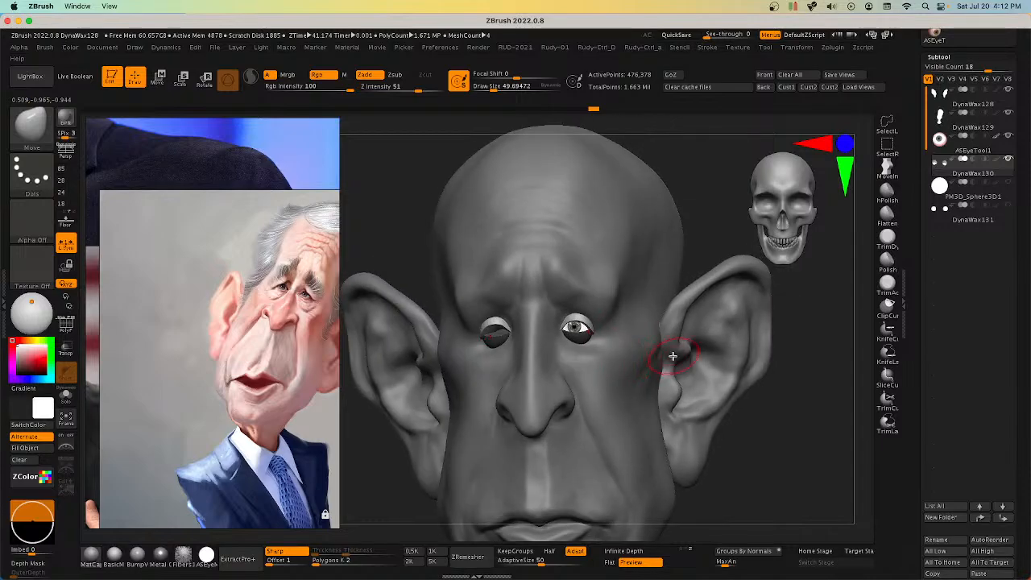
# Step: Choose the RUDY-DamStandard brush, make the DynaWax129 head the active subtool, and show the whole head from the front
pyautogui.press('space')
pyautogui.click(701, 518)
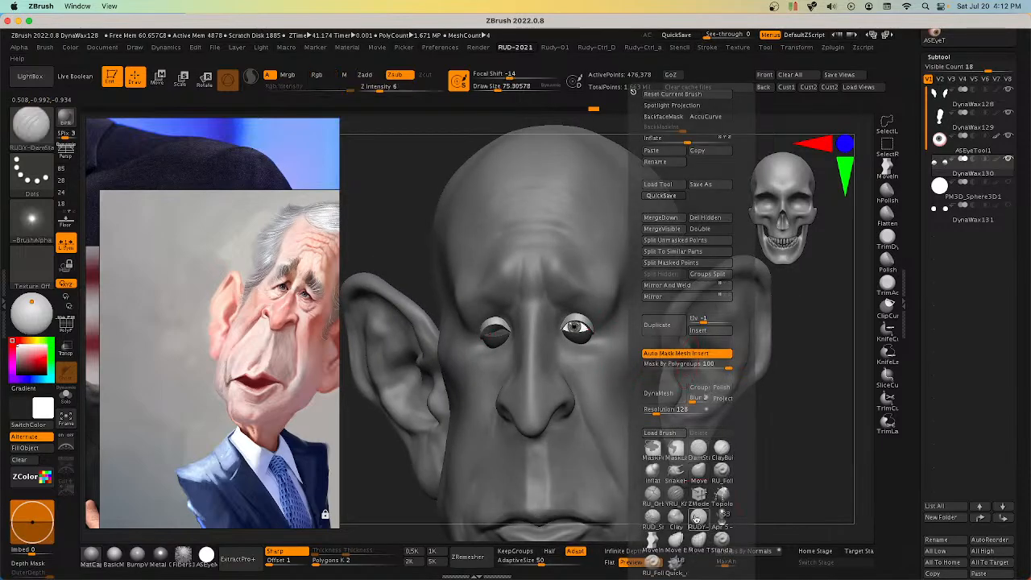
pyautogui.moveTo(566, 362)
pyautogui.keyDown('ctrl'); pyautogui.mouseDown(button='right')
pyautogui.moveTo(598, 373)
pyautogui.moveTo(559, 324)
pyautogui.moveTo(625, 326)
pyautogui.mouseUp(button='right'); pyautogui.keyUp('ctrl')
pyautogui.keyDown('alt'); pyautogui.click(626, 253); pyautogui.keyUp('alt')
pyautogui.keyDown('ctrl'); pyautogui.moveTo(624, 326); pyautogui.dragTo(568, 338, button='right'); pyautogui.keyUp('ctrl')
pyautogui.click(765, 77)
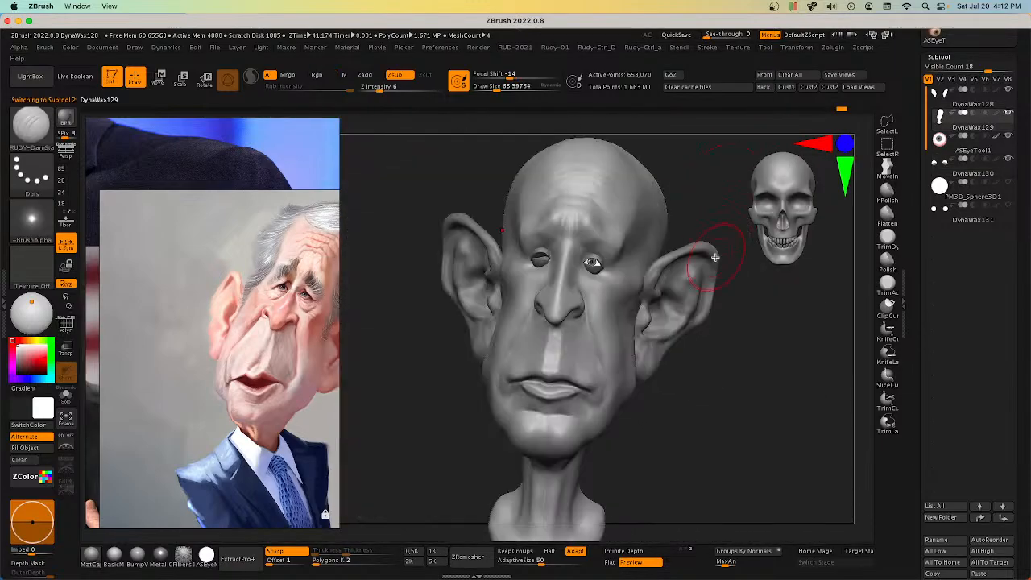
# Step: Carve the skin around the eye's inner corner and beneath the lower eyelid of the head with the RUDY-DamStandard brush
pyautogui.keyDown('ctrl'); pyautogui.moveTo(688, 365); pyautogui.dragTo(705, 415, button='right'); pyautogui.keyUp('ctrl')
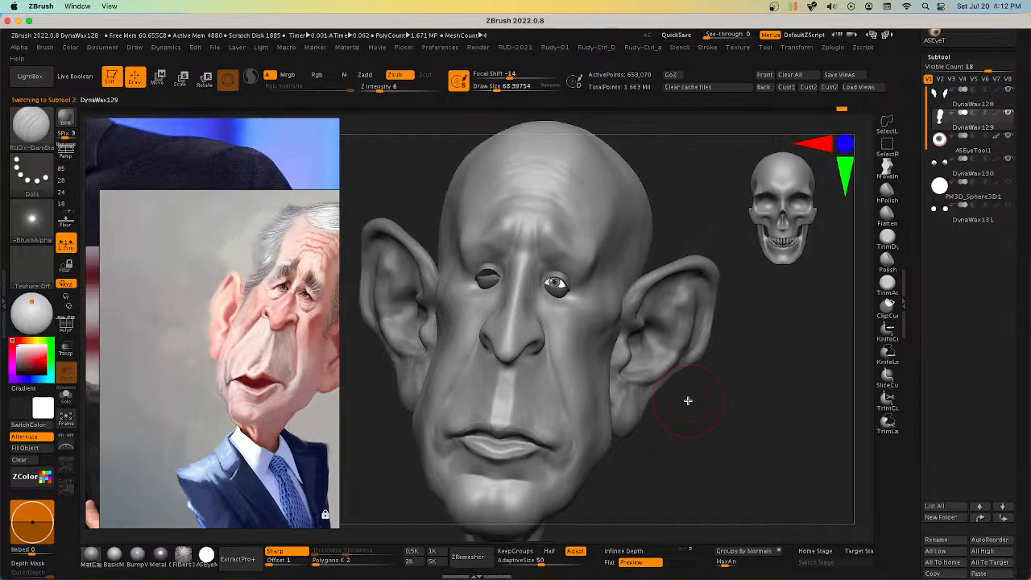
pyautogui.keyDown('ctrl'); pyautogui.moveTo(561, 334); pyautogui.dragTo(592, 374, button='right'); pyautogui.keyUp('ctrl')
pyautogui.keyDown('alt'); pyautogui.moveTo(553, 307); pyautogui.dragTo(553, 339, button='right'); pyautogui.keyUp('alt')
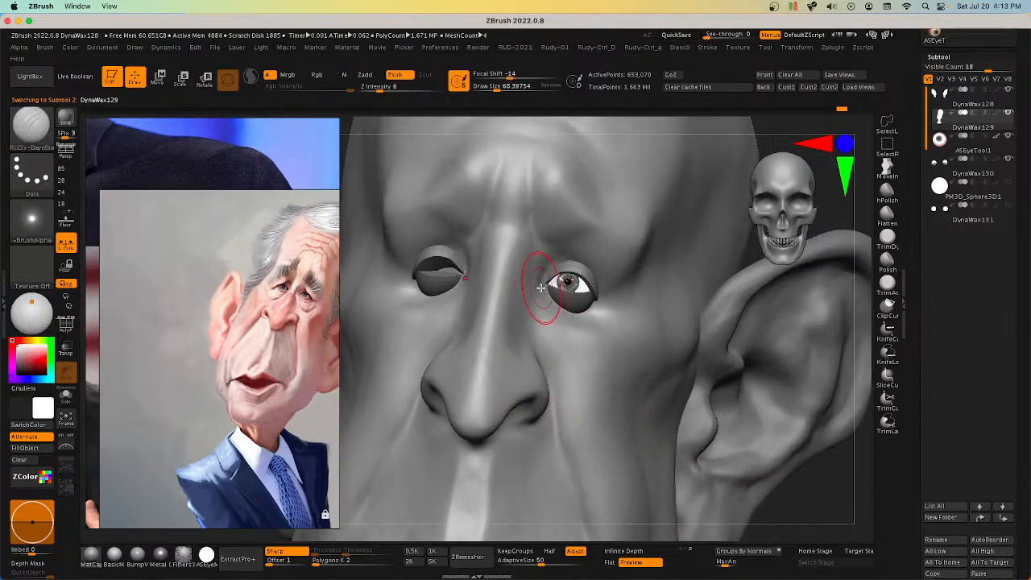
pyautogui.moveTo(542, 287); pyautogui.dragTo(543, 293, button='right')
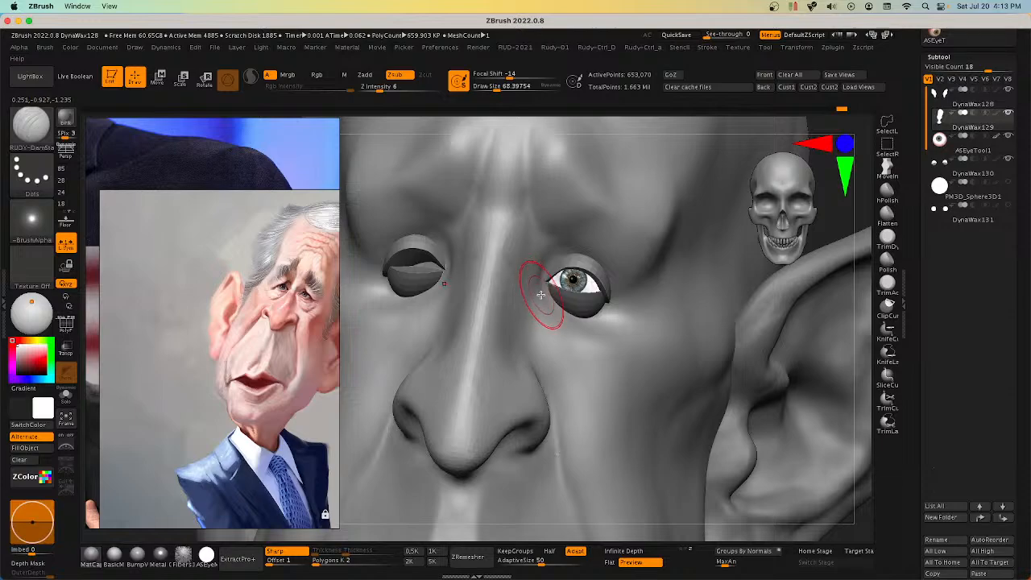
pyautogui.moveTo(564, 337); pyautogui.dragTo(539, 303, button='right')
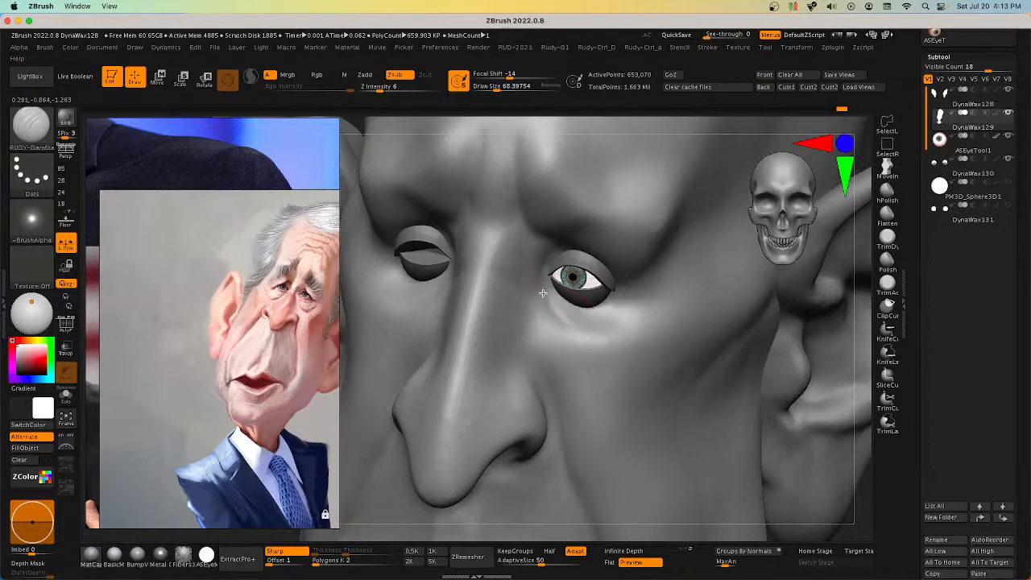
pyautogui.moveTo(604, 335); pyautogui.dragTo(610, 306, button='right')
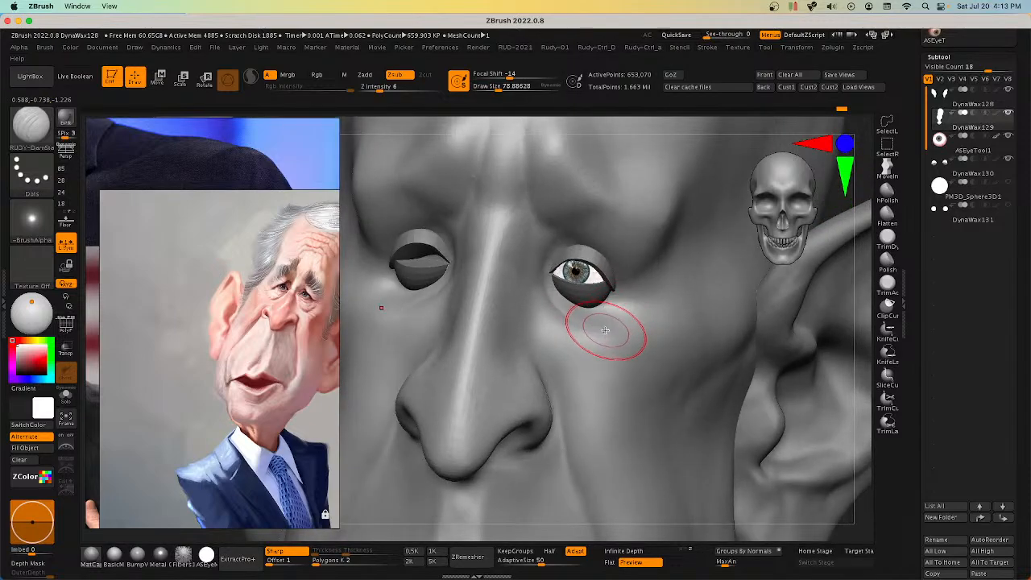
# Step: Set the draw size to about 90 and Z Intensity to 7, and carve the fold beneath the eye's outer corner
pyautogui.press('s')
pyautogui.moveTo(622, 301); pyautogui.dragTo(621, 303)
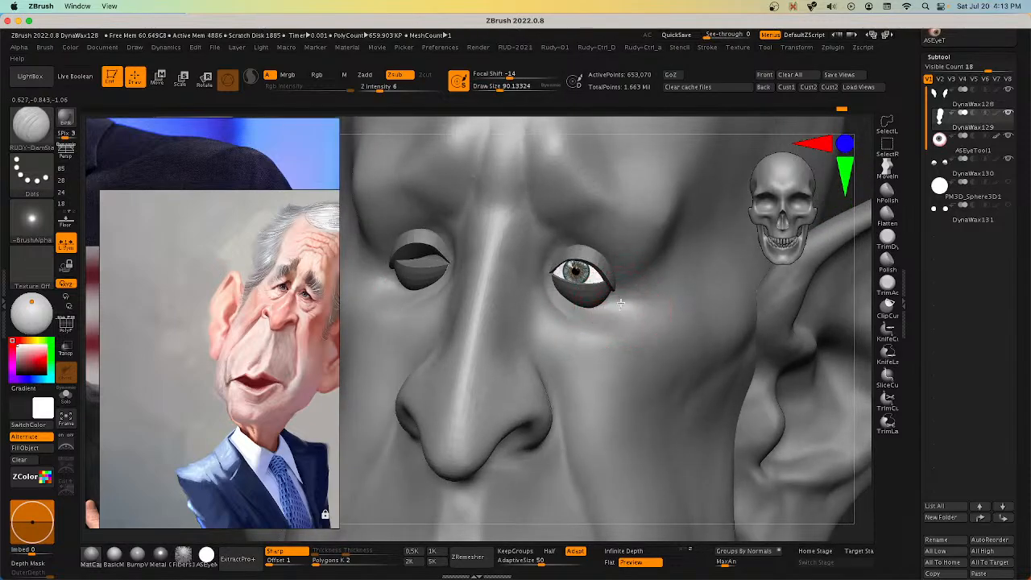
pyautogui.press('u')
pyautogui.click(613, 325)
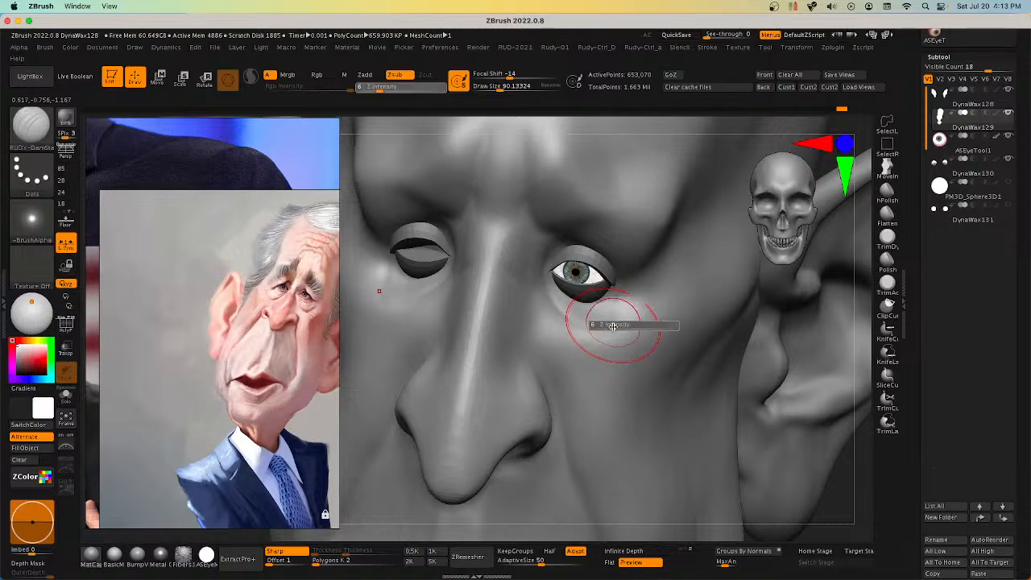
pyautogui.moveTo(622, 323); pyautogui.dragTo(622, 301)
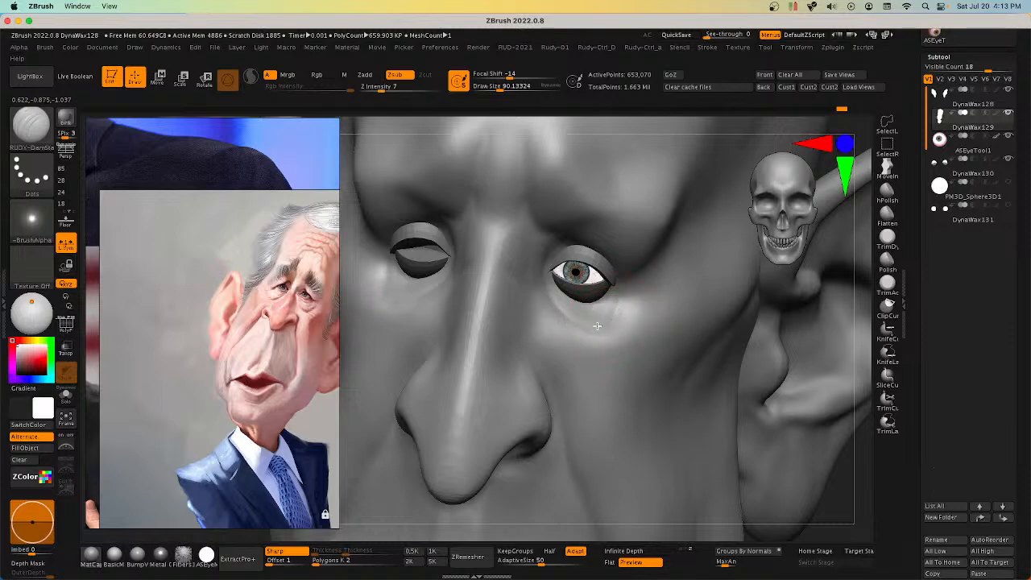
# Step: Choose the ClayBuildup brush, set the draw size to about 56, and work the skin beneath the lower eyelid
pyautogui.moveTo(544, 256)
pyautogui.mouseDown(button='right')
pyautogui.moveTo(568, 240)
pyautogui.moveTo(545, 244)
pyautogui.moveTo(575, 214)
pyautogui.moveTo(564, 216)
pyautogui.moveTo(610, 208)
pyautogui.mouseUp(button='right')
pyautogui.rightClick(545, 245)
pyautogui.moveTo(675, 314)
pyautogui.mouseDown(button='right')
pyautogui.moveTo(634, 322)
pyautogui.moveTo(622, 348)
pyautogui.mouseUp(button='right')
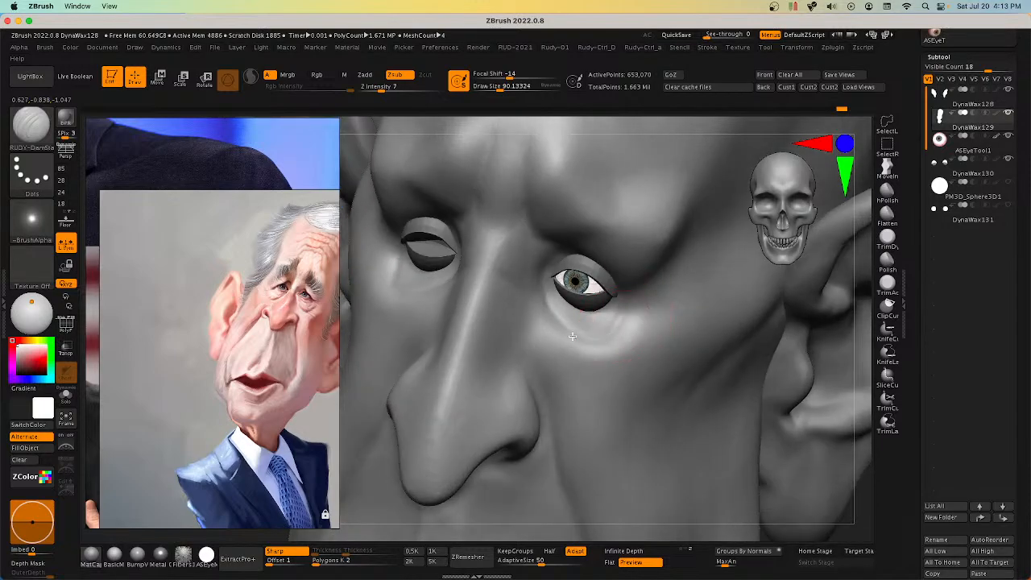
pyautogui.moveTo(550, 269); pyautogui.dragTo(605, 276, button='right')
pyautogui.press('1')
pyautogui.click(735, 452)
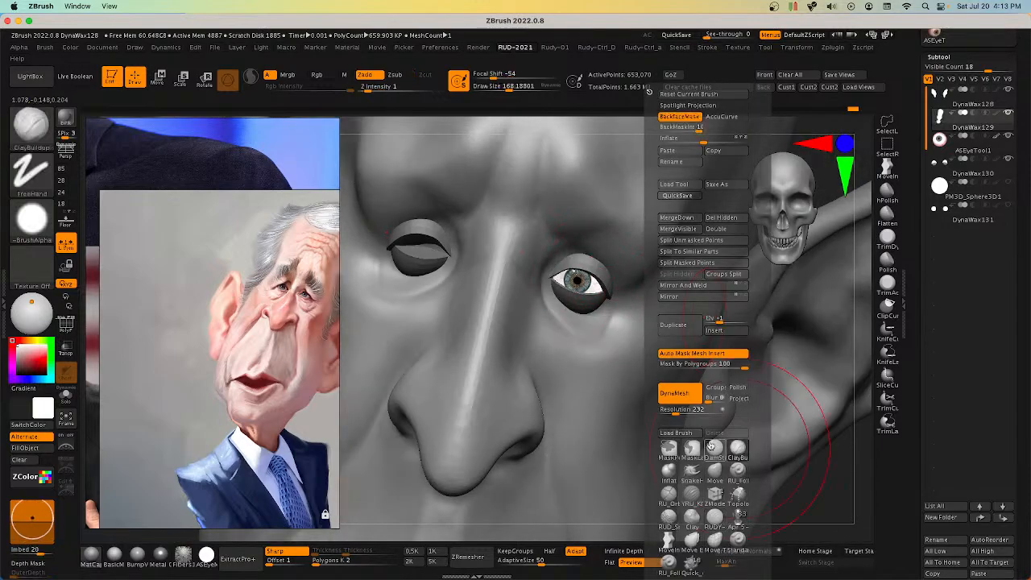
pyautogui.moveTo(587, 334)
pyautogui.mouseDown(button='right')
pyautogui.moveTo(594, 339)
pyautogui.moveTo(588, 316)
pyautogui.moveTo(598, 315)
pyautogui.mouseUp(button='right')
# Step: Switch to the Standard brush at a draw size of about 53, and raise and smooth the bag beneath the lower eyelid
pyautogui.press('1')
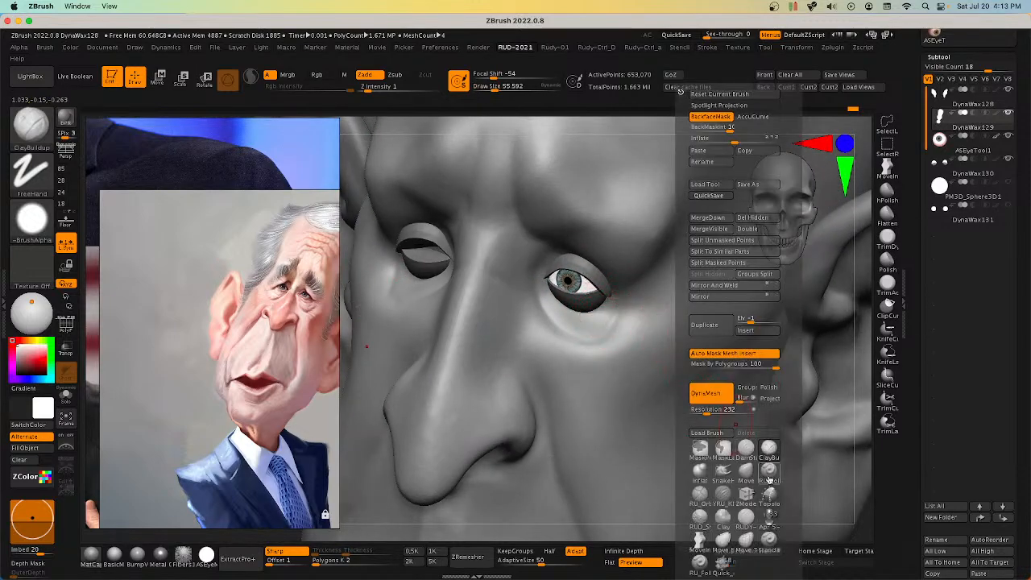
pyautogui.click(769, 523)
pyautogui.moveTo(589, 341)
pyautogui.mouseDown()
pyautogui.moveTo(571, 318)
pyautogui.moveTo(603, 324)
pyautogui.mouseUp()
pyautogui.press('s')
pyautogui.click(577, 324)
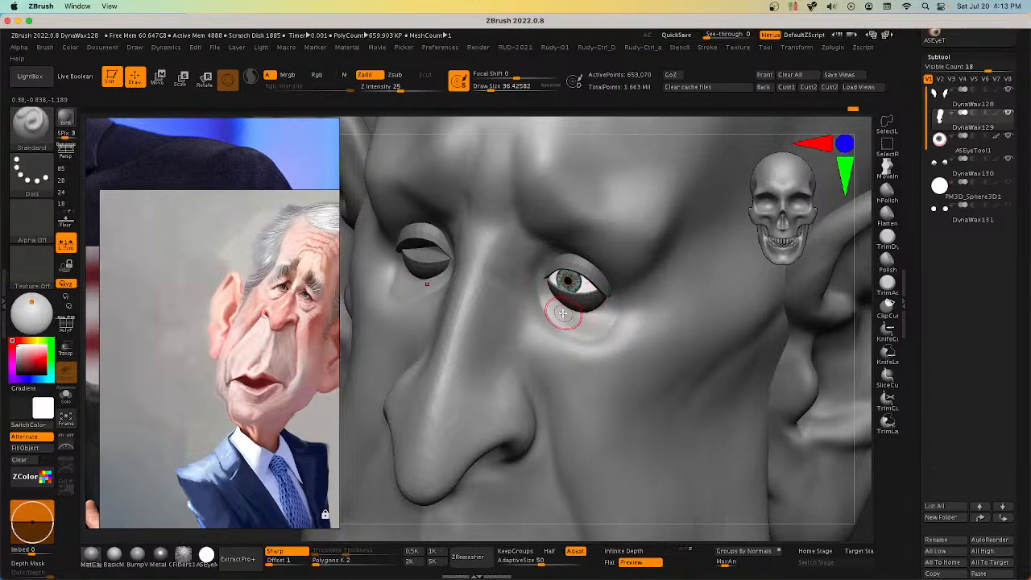
pyautogui.moveTo(590, 320); pyautogui.dragTo(593, 330, button='right')
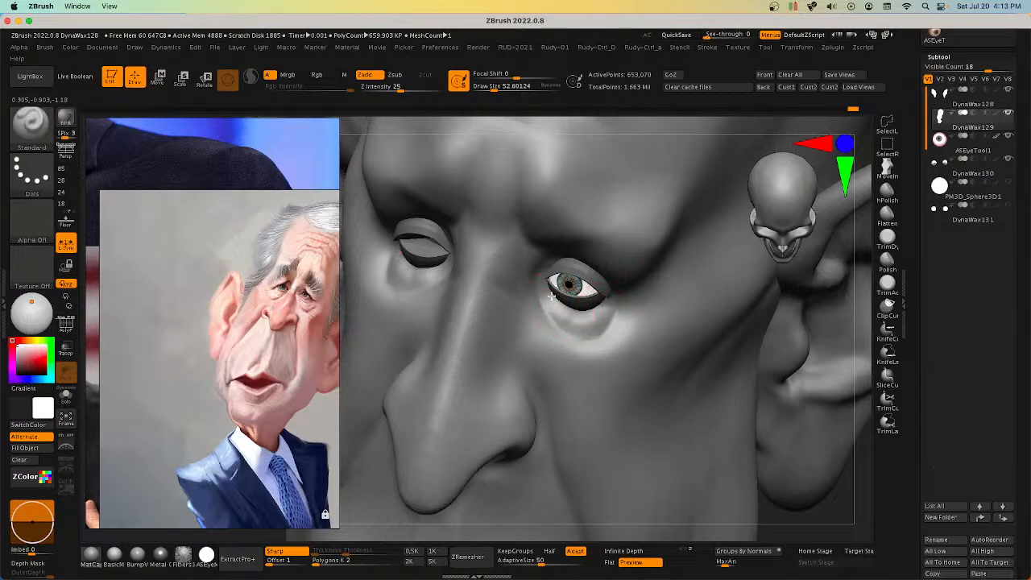
pyautogui.moveTo(557, 315)
pyautogui.keyDown('shift'); pyautogui.mouseDown()
pyautogui.moveTo(597, 319)
pyautogui.moveTo(559, 311)
pyautogui.mouseUp(); pyautogui.keyUp('shift')
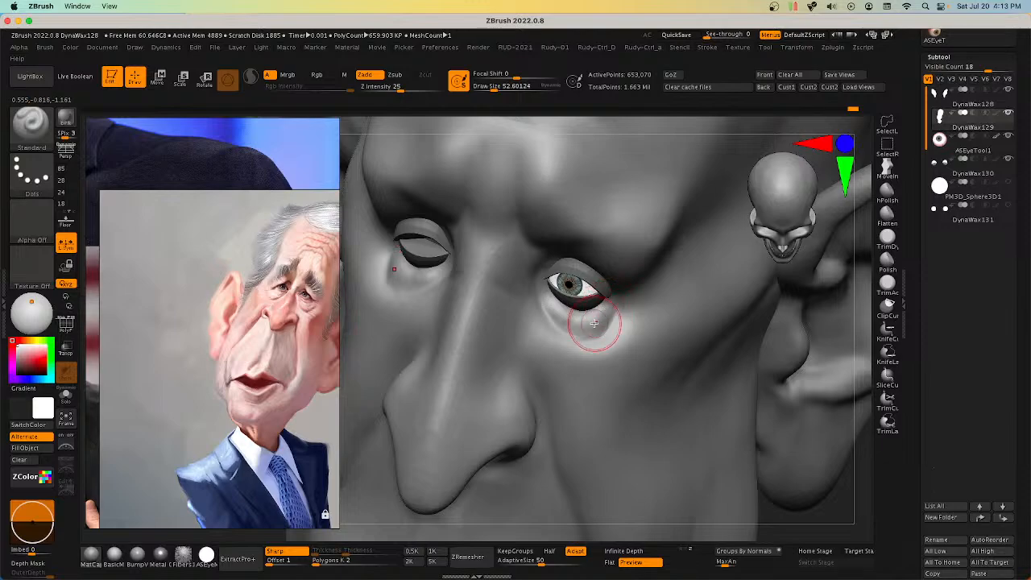
pyautogui.moveTo(579, 322); pyautogui.dragTo(575, 306, button='right')
pyautogui.moveTo(693, 330); pyautogui.dragTo(667, 325, button='right')
# Step: Choose the Move brush and pull the fold above the upper eyelid down over the eye, with a draw size of about 65 to 75
pyautogui.press('1')
pyautogui.click(675, 466)
pyautogui.moveTo(610, 347)
pyautogui.mouseDown(button='right')
pyautogui.moveTo(584, 333)
pyautogui.moveTo(606, 314)
pyautogui.moveTo(573, 314)
pyautogui.moveTo(594, 341)
pyautogui.moveTo(617, 341)
pyautogui.moveTo(621, 255)
pyautogui.mouseUp(button='right')
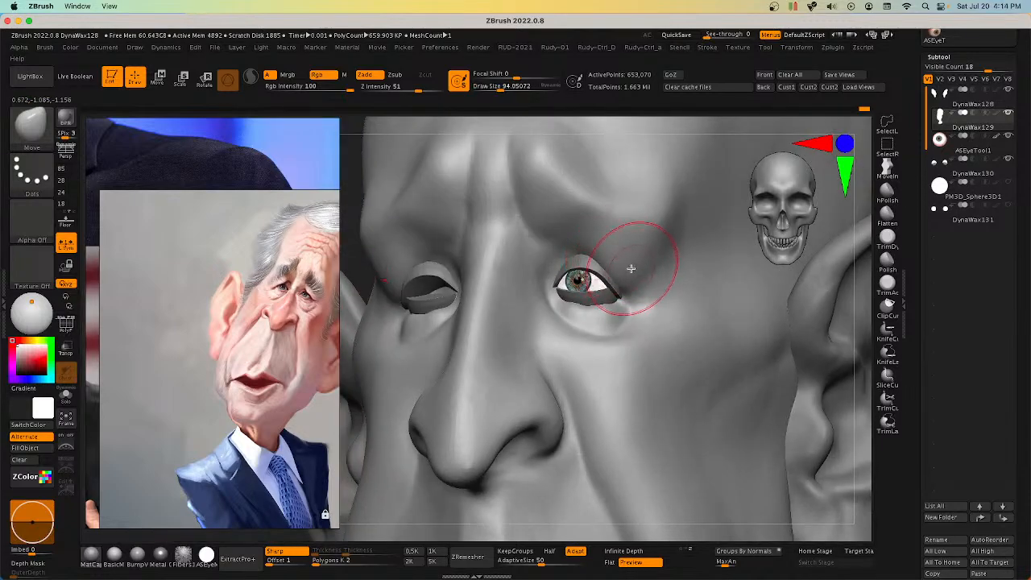
pyautogui.press('[')
pyautogui.moveTo(607, 254); pyautogui.dragTo(618, 250, button='right')
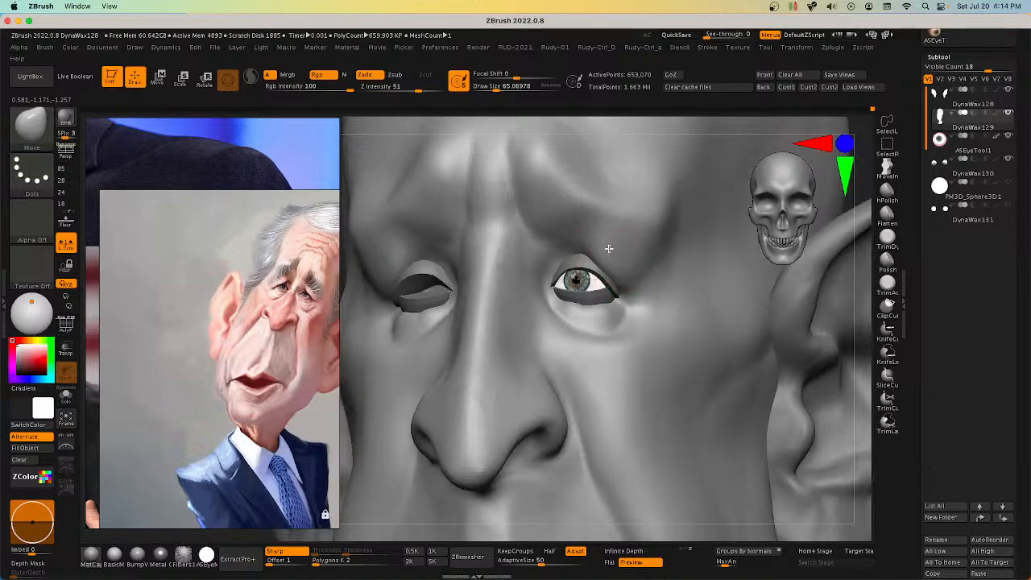
pyautogui.press('space')
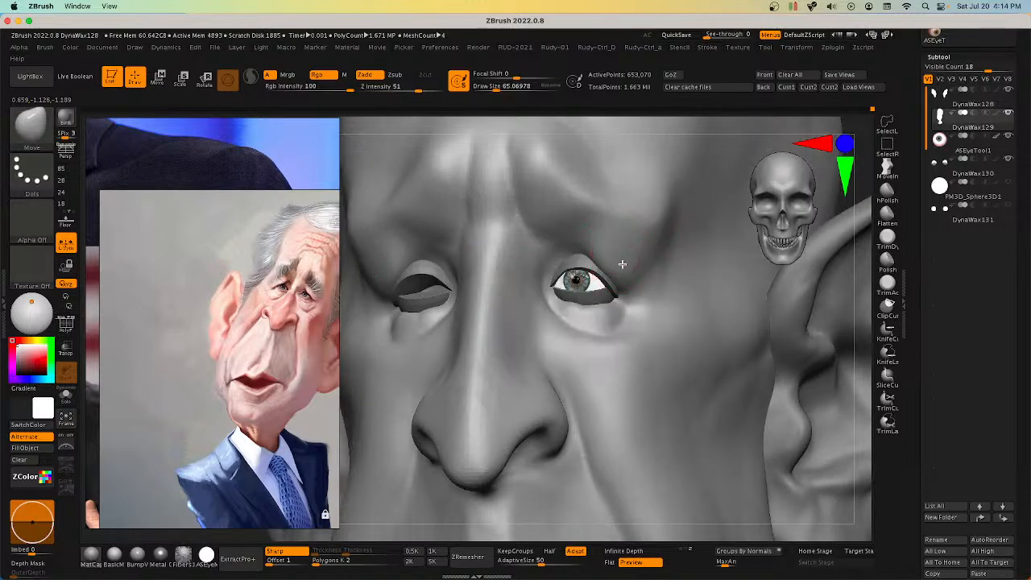
pyautogui.hotkey('ctrl', 'z')
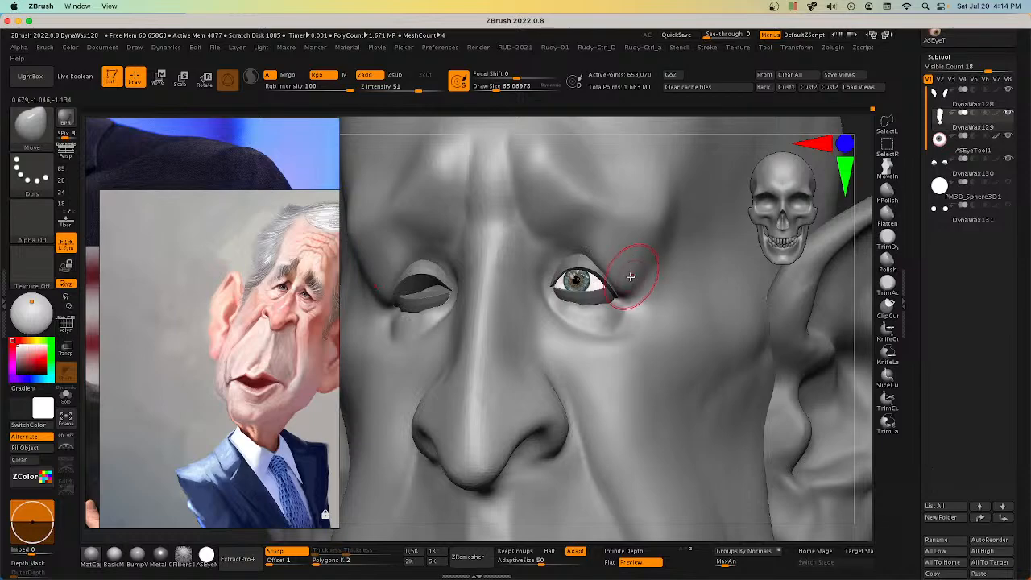
pyautogui.moveTo(606, 250)
pyautogui.mouseDown(button='right')
pyautogui.moveTo(590, 257)
pyautogui.moveTo(603, 224)
pyautogui.moveTo(581, 236)
pyautogui.mouseUp(button='right')
pyautogui.press('s')
pyautogui.moveTo(587, 242); pyautogui.dragTo(589, 241)
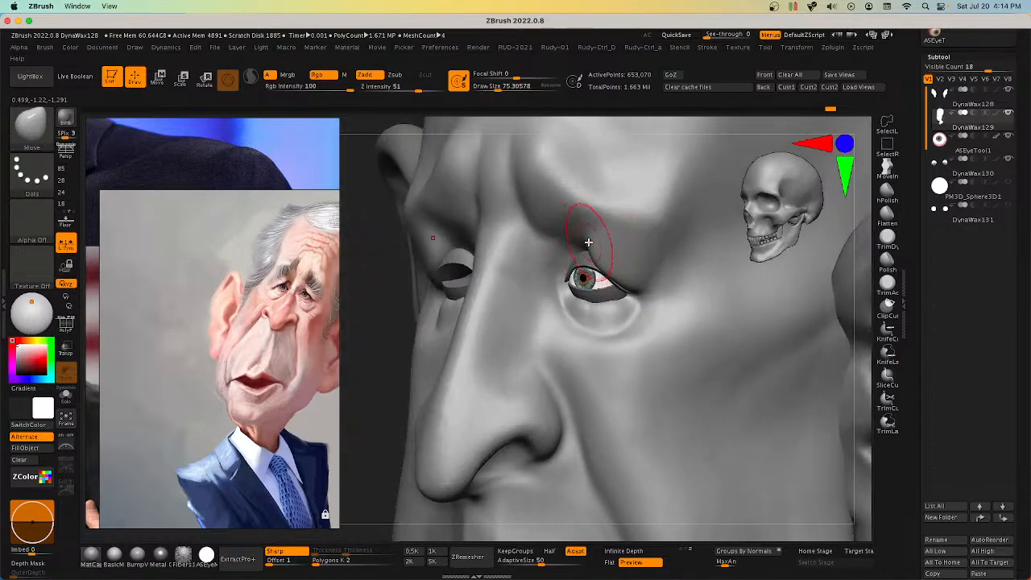
# Step: Reshape the brow overhang and the eye's outer corner from several angles with the Move brush, reducing the draw size from about 68 to about 50
pyautogui.moveTo(588, 239)
pyautogui.mouseDown(button='right')
pyautogui.moveTo(662, 234)
pyautogui.moveTo(681, 269)
pyautogui.moveTo(588, 344)
pyautogui.moveTo(526, 288)
pyautogui.moveTo(498, 284)
pyautogui.moveTo(502, 265)
pyautogui.moveTo(478, 253)
pyautogui.moveTo(483, 237)
pyautogui.moveTo(479, 268)
pyautogui.moveTo(507, 258)
pyautogui.moveTo(464, 270)
pyautogui.mouseUp(button='right')
pyautogui.press('s')
pyautogui.click(463, 270)
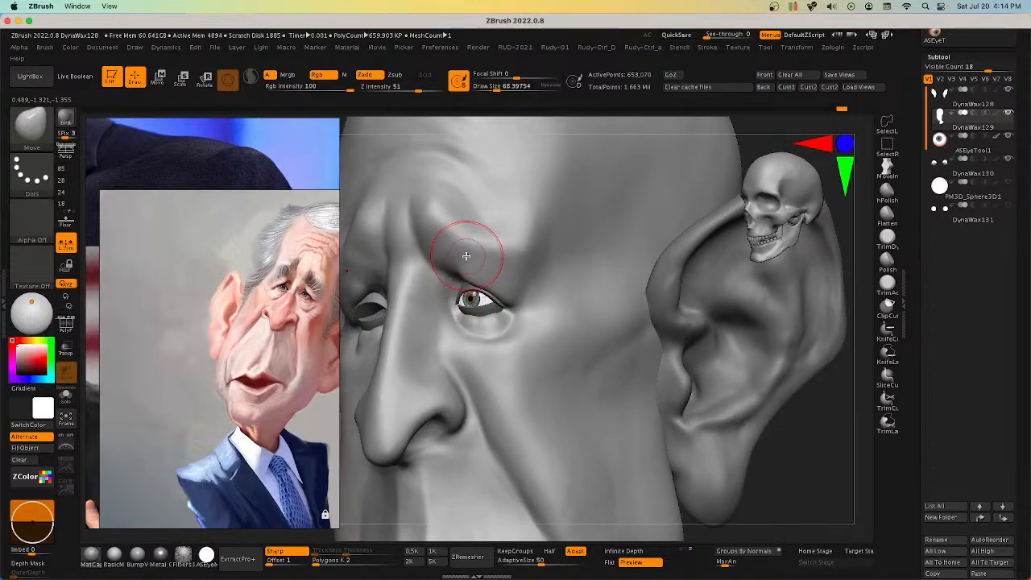
pyautogui.moveTo(466, 256); pyautogui.dragTo(499, 234, button='right')
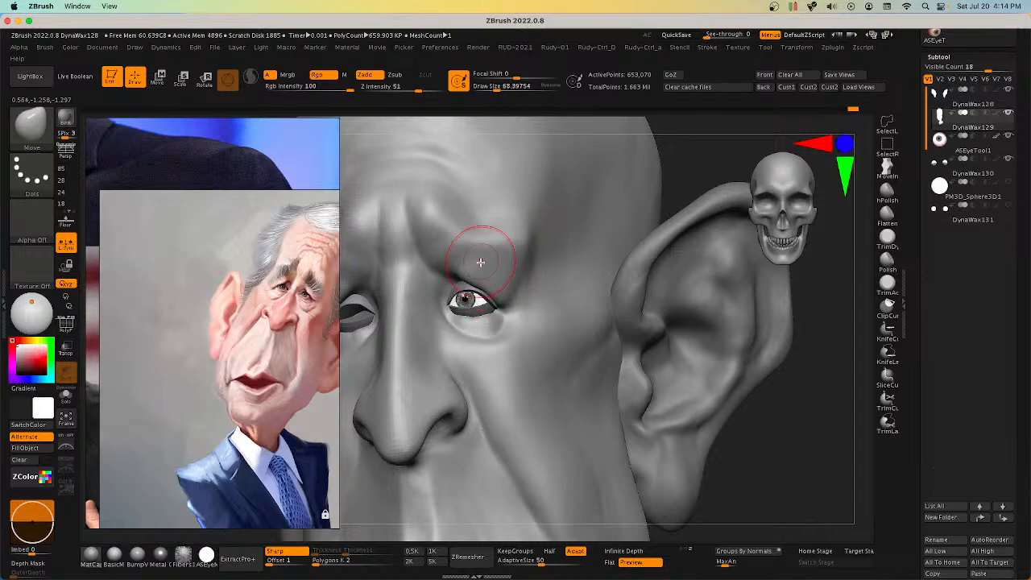
pyautogui.moveTo(480, 262)
pyautogui.mouseDown(button='right')
pyautogui.moveTo(468, 274)
pyautogui.moveTo(488, 272)
pyautogui.moveTo(467, 253)
pyautogui.moveTo(446, 261)
pyautogui.moveTo(520, 327)
pyautogui.moveTo(609, 336)
pyautogui.moveTo(537, 299)
pyautogui.moveTo(562, 306)
pyautogui.moveTo(456, 282)
pyautogui.mouseUp(button='right')
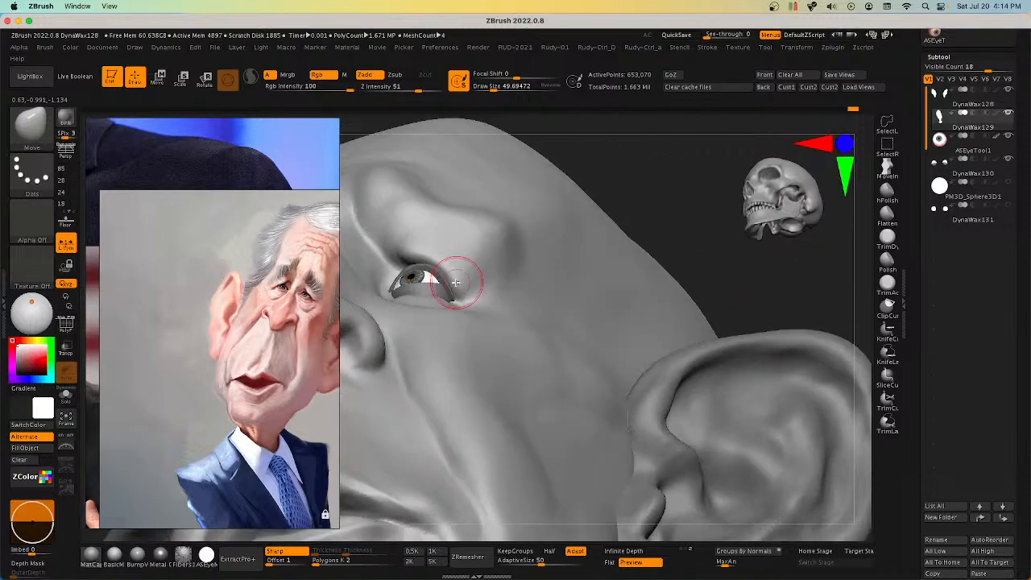
pyautogui.moveTo(391, 254)
pyautogui.mouseDown(button='right')
pyautogui.moveTo(494, 322)
pyautogui.moveTo(696, 350)
pyautogui.moveTo(566, 318)
pyautogui.moveTo(619, 369)
pyautogui.moveTo(622, 345)
pyautogui.moveTo(562, 356)
pyautogui.moveTo(612, 322)
pyautogui.moveTo(588, 308)
pyautogui.moveTo(603, 269)
pyautogui.moveTo(599, 332)
pyautogui.moveTo(584, 318)
pyautogui.moveTo(600, 324)
pyautogui.mouseUp(button='right')
pyautogui.press('ctrl')
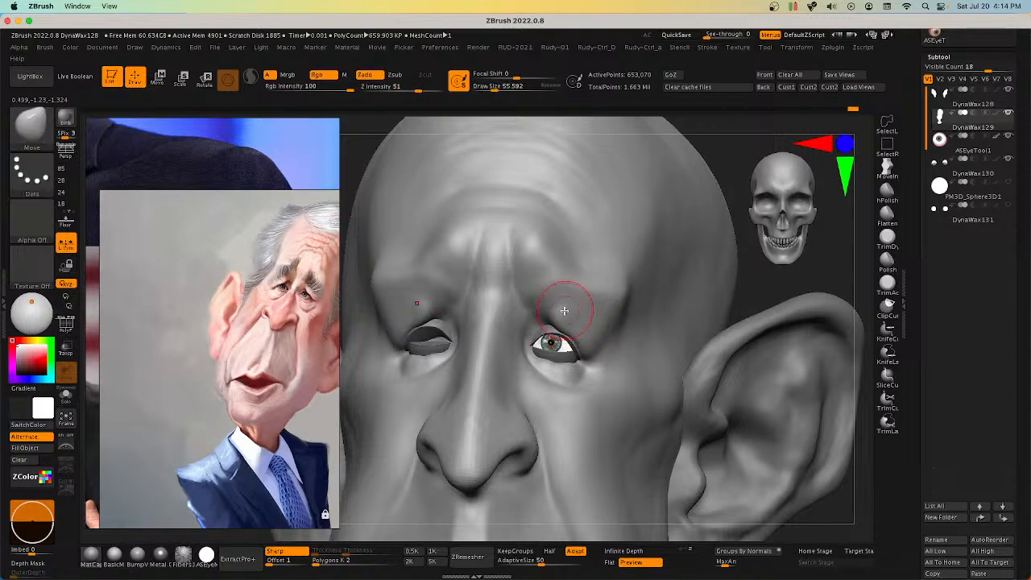
# Step: Carve the fold between brow and upper eyelid with RUDY-DamStandard at Z Intensity 6 and a draw size of about 168, and remesh the head with DynaMesh
pyautogui.moveTo(565, 310)
pyautogui.mouseDown(button='right')
pyautogui.moveTo(582, 322)
pyautogui.moveTo(572, 357)
pyautogui.moveTo(475, 348)
pyautogui.moveTo(487, 337)
pyautogui.moveTo(492, 354)
pyautogui.moveTo(504, 330)
pyautogui.moveTo(492, 352)
pyautogui.mouseUp(button='right')
pyautogui.press('space')
pyautogui.click(623, 519)
pyautogui.press('z')
pyautogui.click(489, 349)
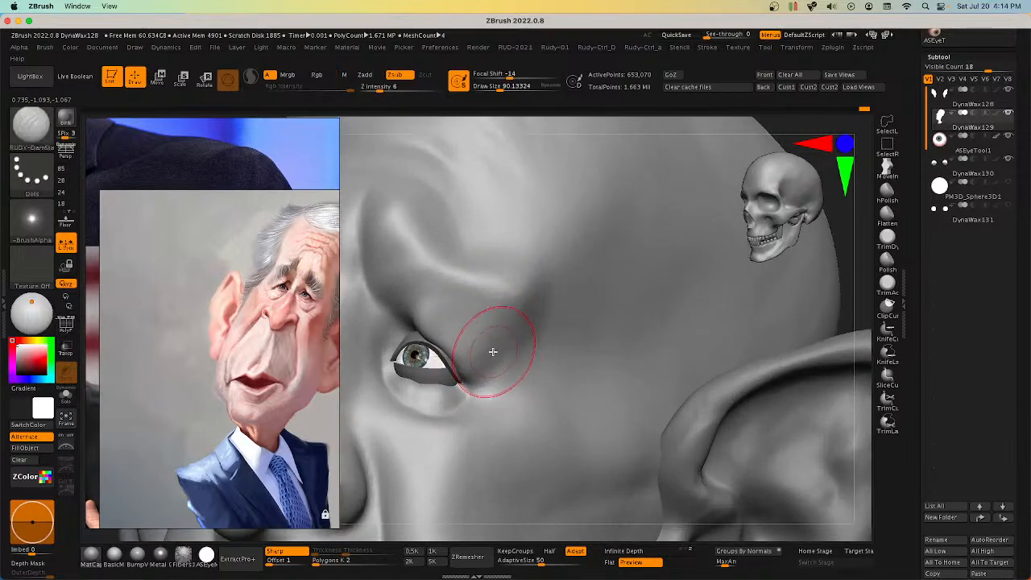
pyautogui.moveTo(445, 311)
pyautogui.mouseDown()
pyautogui.moveTo(417, 304)
pyautogui.moveTo(477, 323)
pyautogui.moveTo(457, 315)
pyautogui.mouseUp()
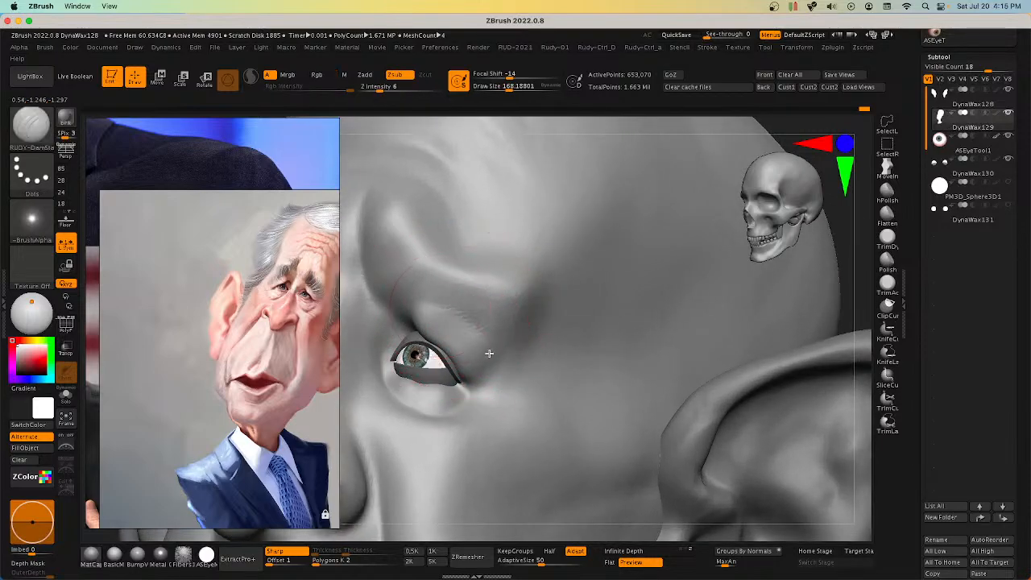
pyautogui.keyDown('ctrl'); pyautogui.moveTo(555, 356); pyautogui.dragTo(540, 334, button='right'); pyautogui.keyUp('ctrl')
pyautogui.moveTo(540, 335)
pyautogui.mouseDown(button='right')
pyautogui.moveTo(546, 352)
pyautogui.moveTo(559, 327)
pyautogui.moveTo(541, 315)
pyautogui.mouseUp(button='right')
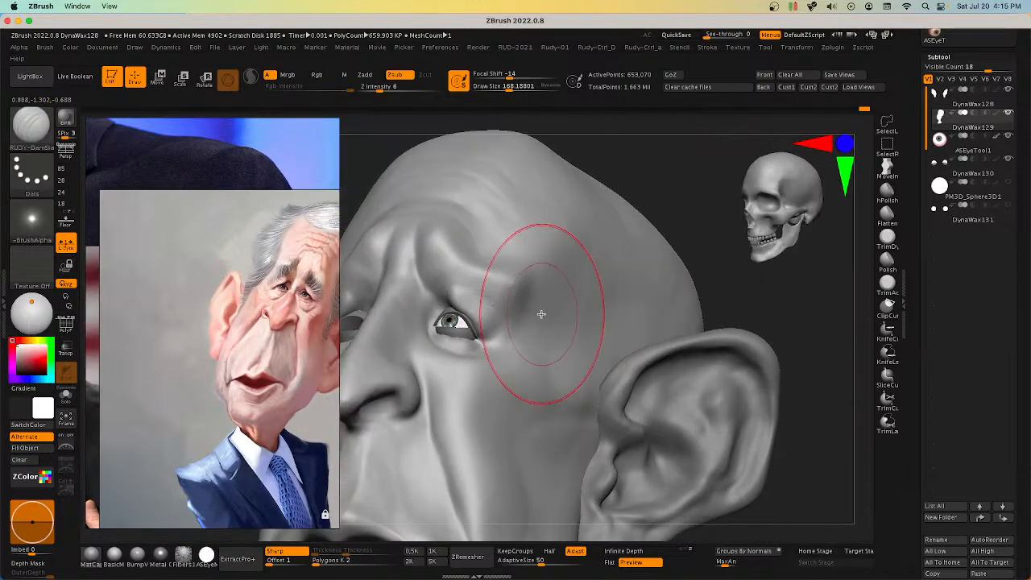
pyautogui.keyDown('ctrl'); pyautogui.moveTo(786, 312); pyautogui.dragTo(763, 303); pyautogui.keyUp('ctrl')
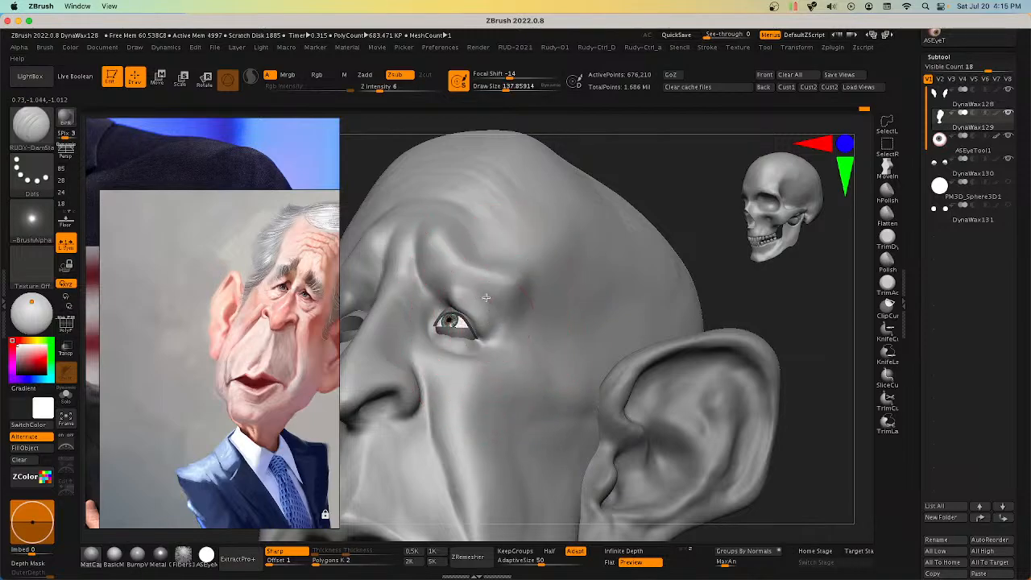
# Step: Refine the crease beneath the inner brow with the RUDY-DamStandard brush, set the draw size to about 94, and show the whole head
pyautogui.moveTo(485, 297); pyautogui.dragTo(421, 279, button='right')
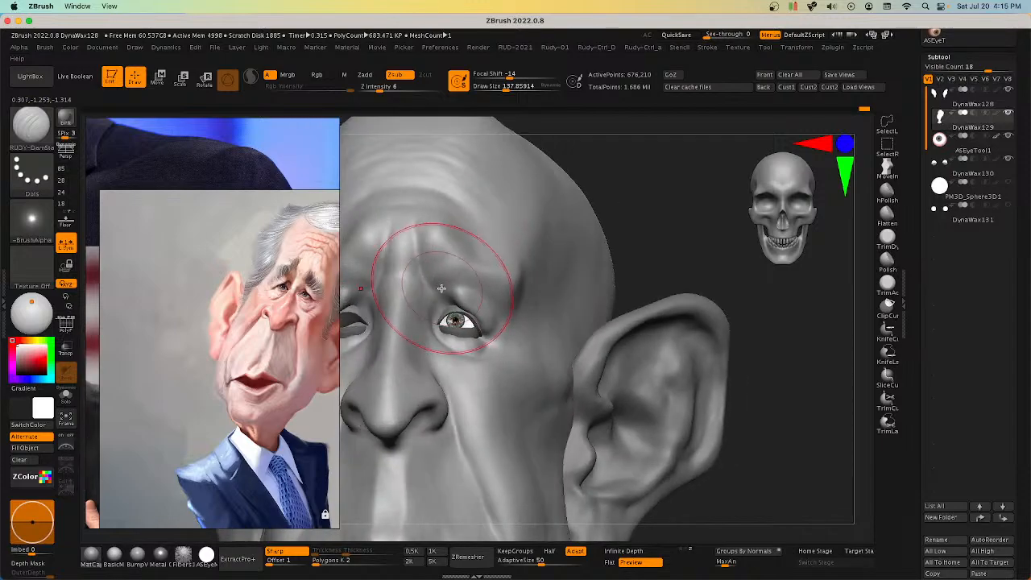
pyautogui.moveTo(422, 281); pyautogui.dragTo(420, 277)
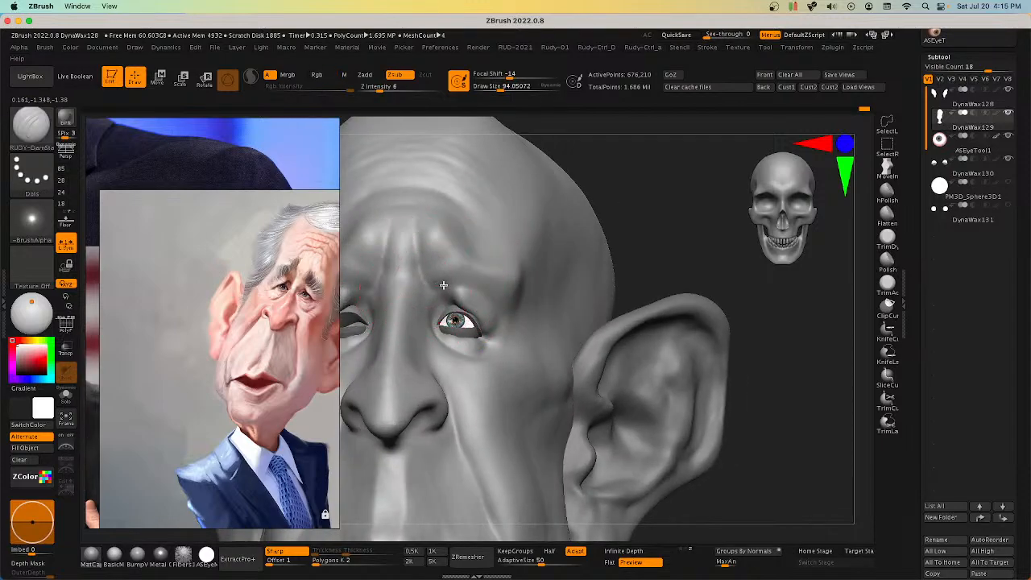
pyautogui.keyDown('ctrl'); pyautogui.moveTo(488, 290); pyautogui.dragTo(638, 369, button='right'); pyautogui.keyUp('ctrl')
pyautogui.moveTo(638, 369)
pyautogui.mouseDown(button='right')
pyautogui.moveTo(660, 370)
pyautogui.moveTo(645, 368)
pyautogui.moveTo(642, 352)
pyautogui.moveTo(670, 352)
pyautogui.moveTo(648, 370)
pyautogui.mouseUp(button='right')
pyautogui.moveTo(602, 346)
pyautogui.keyDown('ctrl'); pyautogui.mouseDown(button='right')
pyautogui.moveTo(594, 345)
pyautogui.moveTo(608, 361)
pyautogui.moveTo(599, 341)
pyautogui.moveTo(637, 321)
pyautogui.moveTo(626, 301)
pyautogui.moveTo(663, 355)
pyautogui.moveTo(647, 324)
pyautogui.moveTo(675, 329)
pyautogui.moveTo(678, 366)
pyautogui.mouseUp(button='right'); pyautogui.keyUp('ctrl')
pyautogui.rightClick(609, 330)
pyautogui.moveTo(679, 366); pyautogui.dragTo(696, 367, button='right')
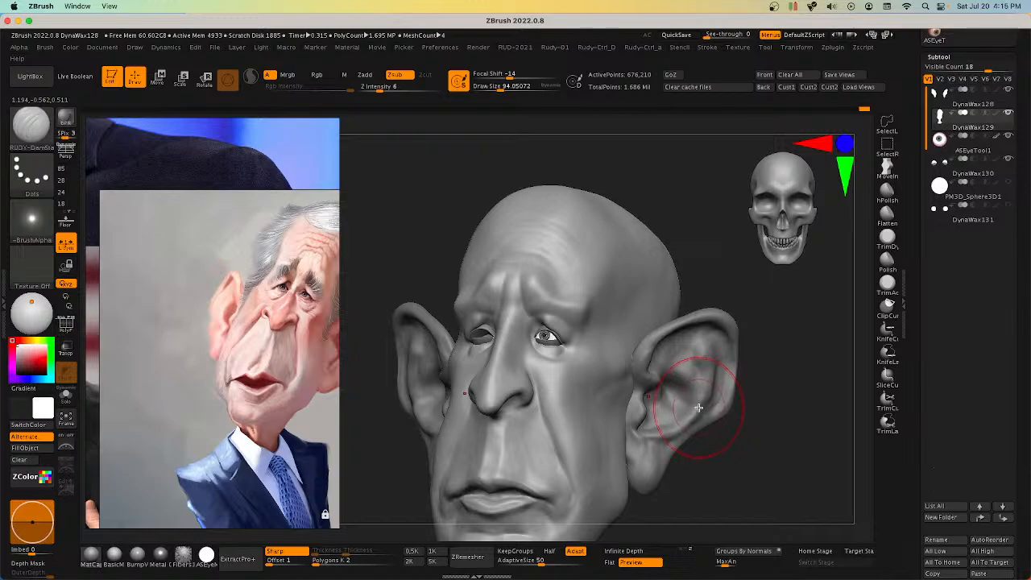
# Step: Choose the ClayBuildup brush, set the draw size to about 36, and build up the brow above the textured eye
pyautogui.press('space')
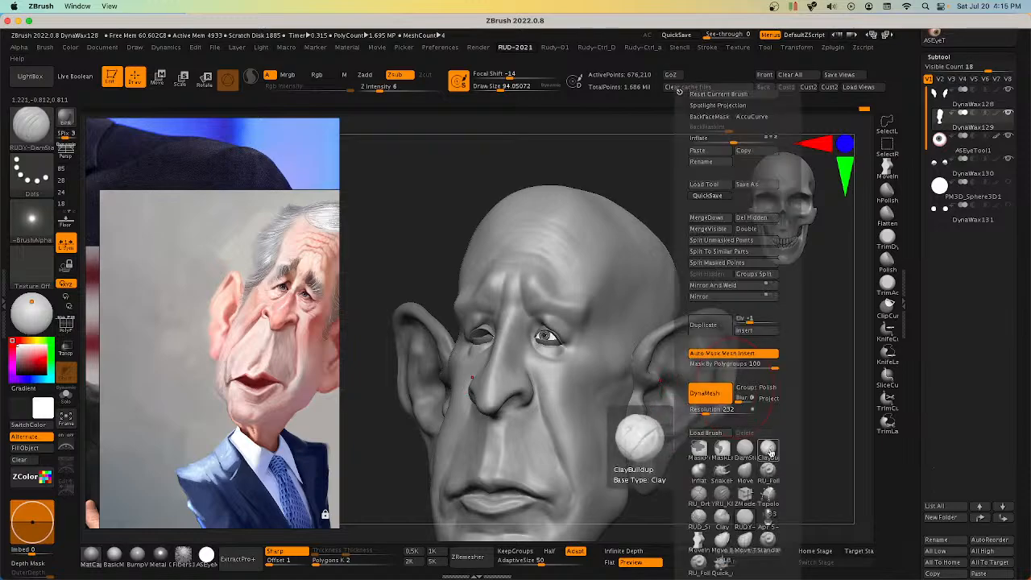
pyautogui.click(769, 453)
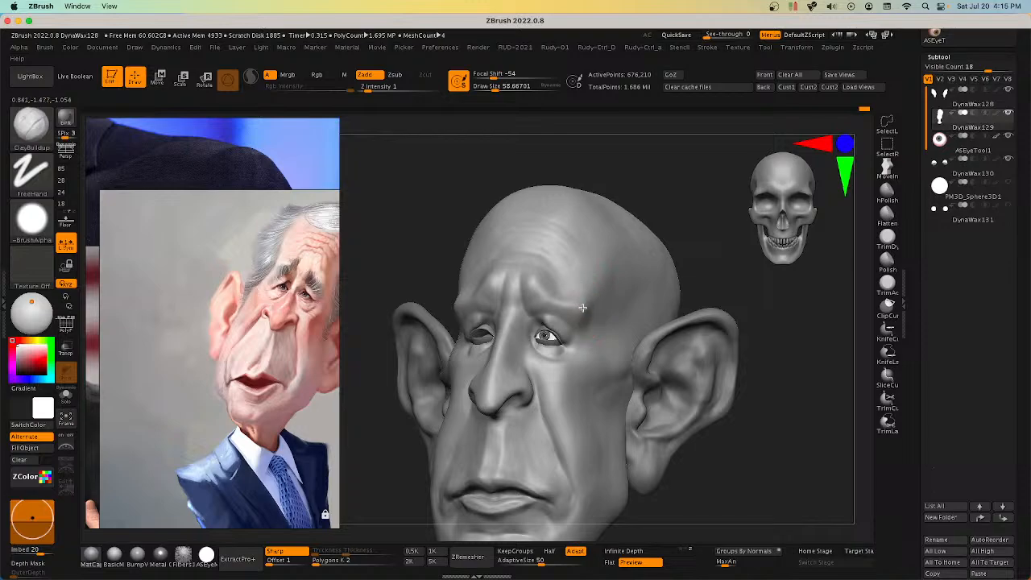
pyautogui.moveTo(579, 314)
pyautogui.mouseDown()
pyautogui.moveTo(579, 335)
pyautogui.moveTo(563, 316)
pyautogui.mouseUp()
pyautogui.press('s')
pyautogui.press('s')
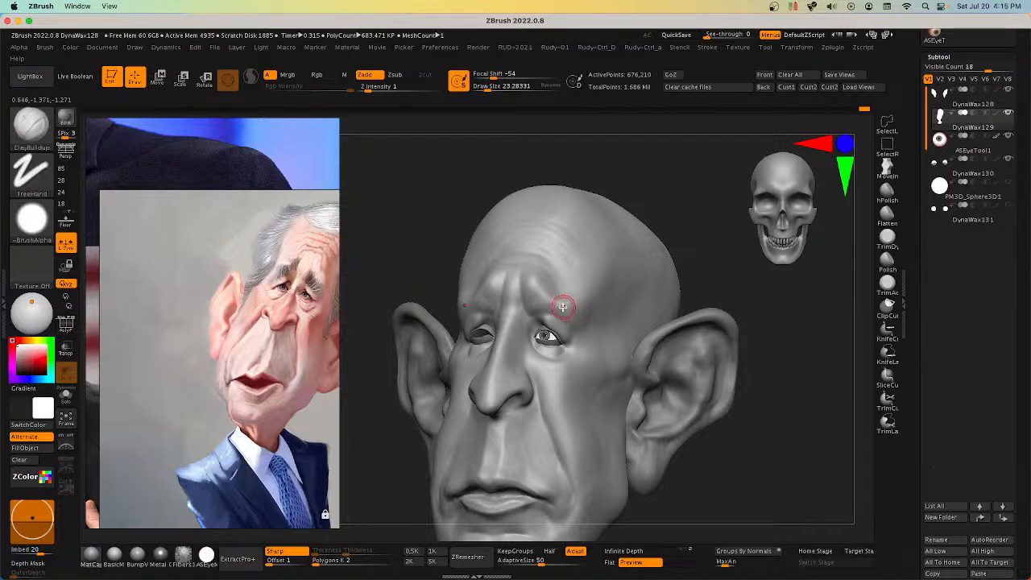
pyautogui.press('s')
pyautogui.moveTo(574, 316); pyautogui.dragTo(580, 313)
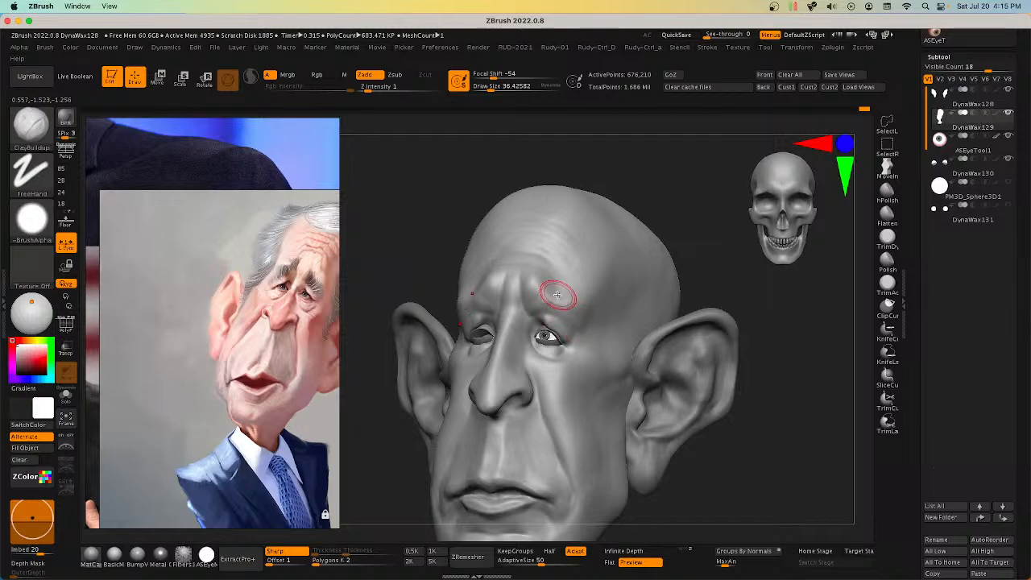
pyautogui.moveTo(558, 295); pyautogui.dragTo(538, 309)
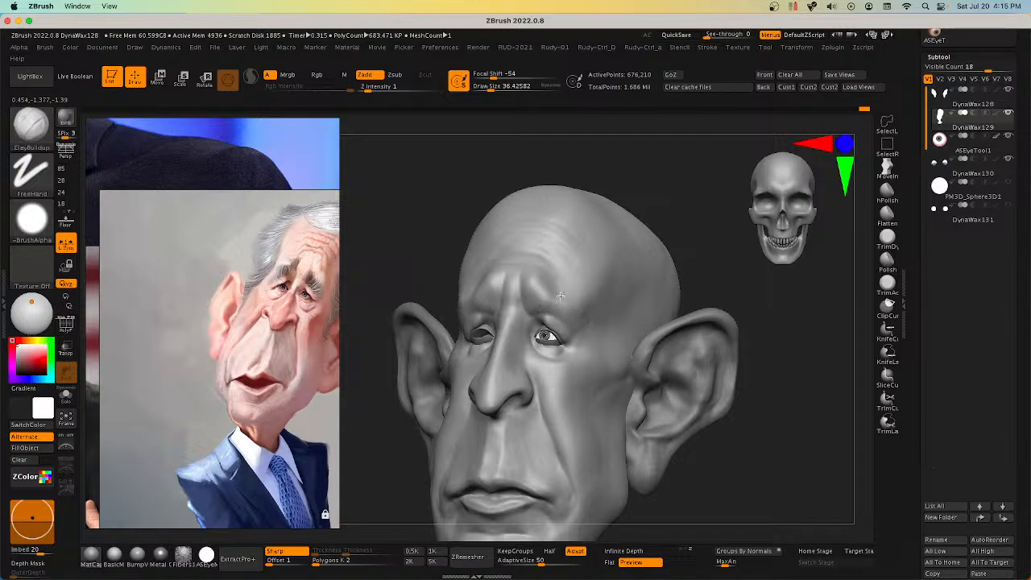
# Step: Build up the outer brow and the fold beside the eye's outer corner from three-quarter and side angles with the ClayBuildup brush
pyautogui.moveTo(560, 297)
pyautogui.mouseDown(button='right')
pyautogui.moveTo(616, 374)
pyautogui.moveTo(594, 368)
pyautogui.mouseUp(button='right')
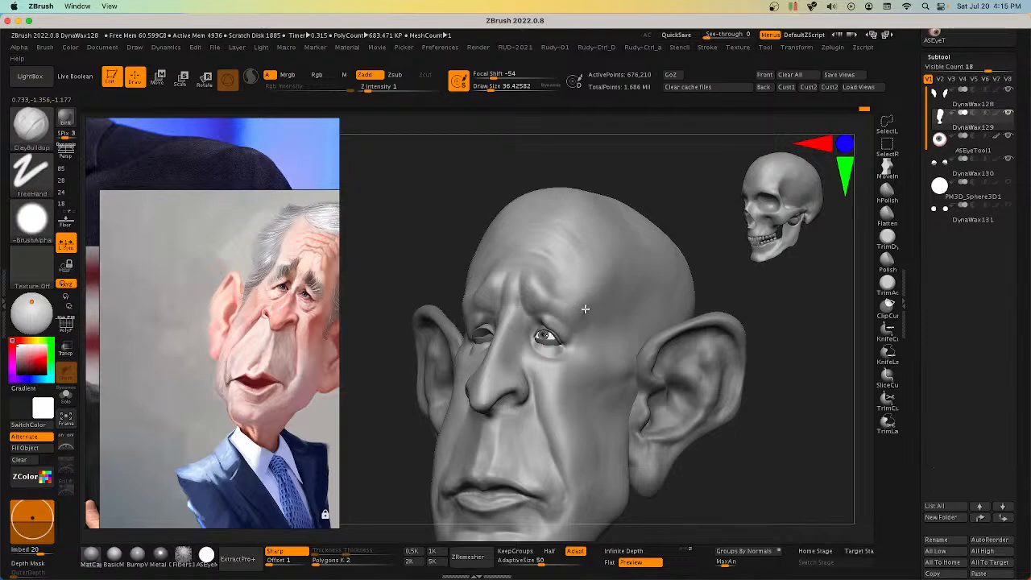
pyautogui.moveTo(552, 298)
pyautogui.mouseDown(button='right')
pyautogui.moveTo(580, 272)
pyautogui.moveTo(555, 295)
pyautogui.mouseUp(button='right')
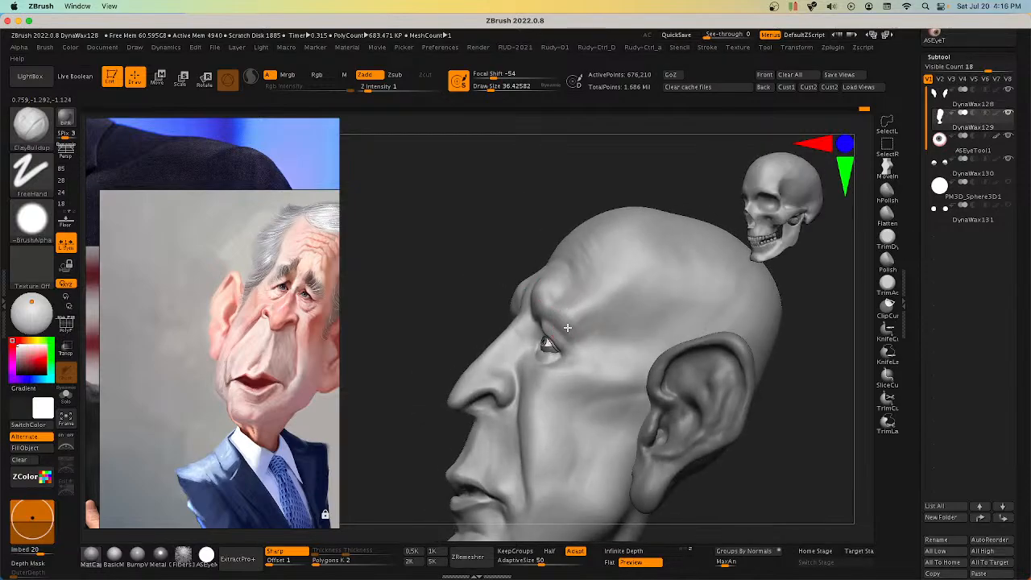
pyautogui.moveTo(552, 307)
pyautogui.mouseDown(button='right')
pyautogui.moveTo(604, 299)
pyautogui.moveTo(573, 322)
pyautogui.mouseUp(button='right')
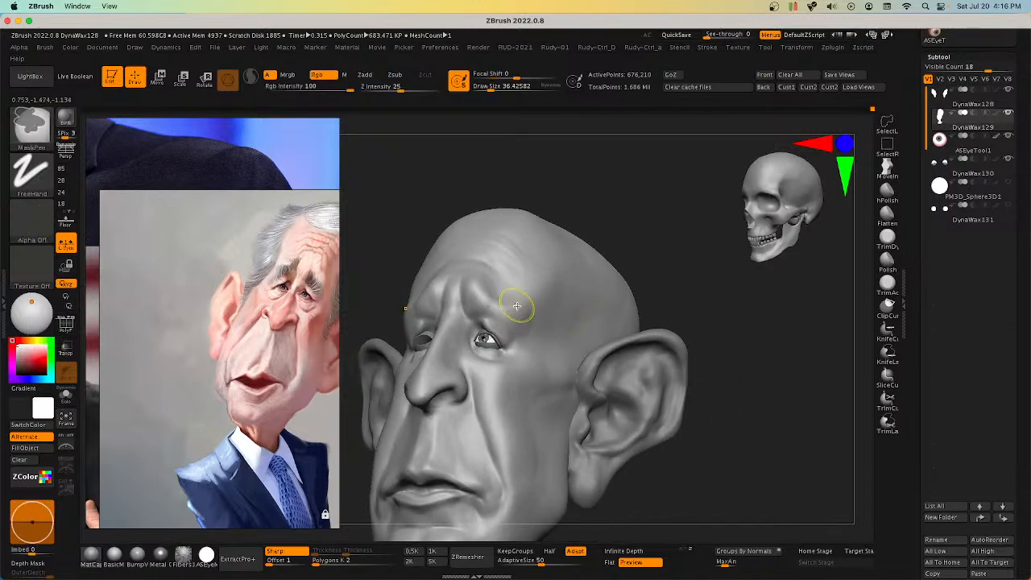
pyautogui.scroll(2, 489, 308)
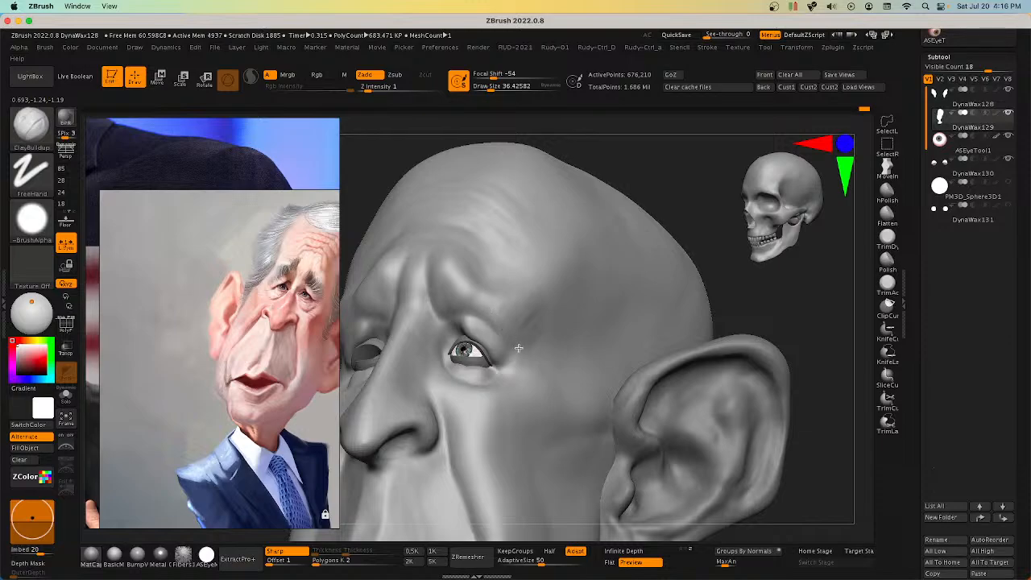
pyautogui.moveTo(514, 344)
pyautogui.mouseDown(button='right')
pyautogui.moveTo(537, 338)
pyautogui.moveTo(510, 340)
pyautogui.mouseUp(button='right')
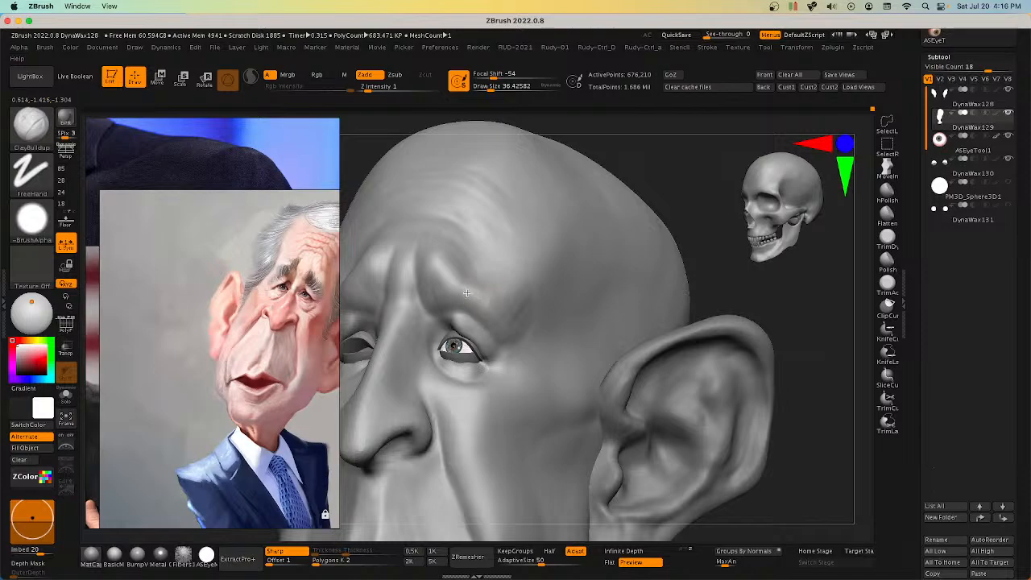
# Step: Set the ClayBuildup draw size to about 56 and build up the wrinkle folds above the opposite brow and across the forehead
pyautogui.moveTo(472, 277); pyautogui.dragTo(568, 282, button='right')
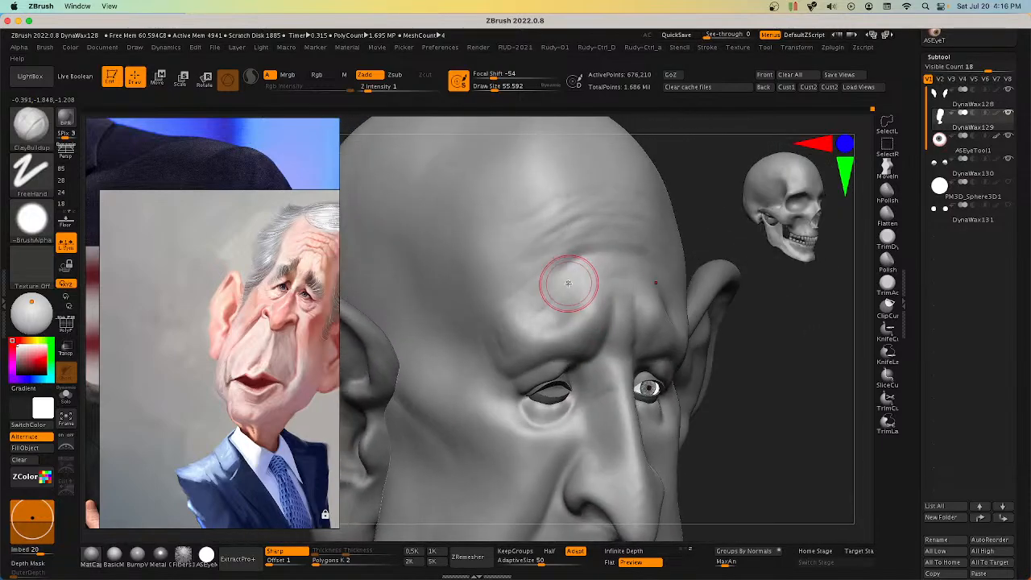
pyautogui.moveTo(569, 284); pyautogui.dragTo(485, 354)
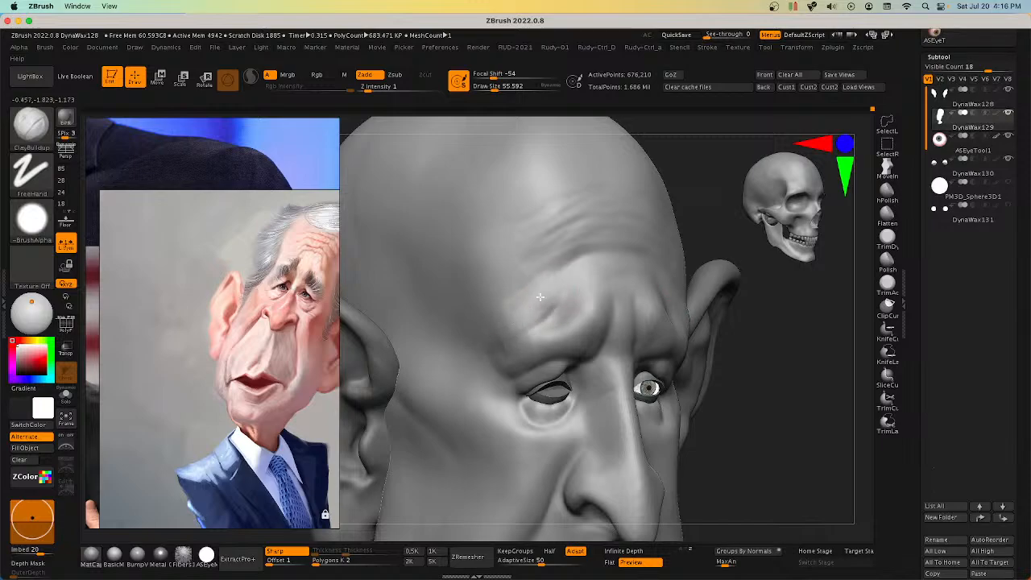
pyautogui.moveTo(594, 266); pyautogui.dragTo(588, 267)
pyautogui.moveTo(587, 267)
pyautogui.mouseDown(button='right')
pyautogui.moveTo(573, 301)
pyautogui.moveTo(614, 263)
pyautogui.mouseUp(button='right')
pyautogui.moveTo(614, 263); pyautogui.dragTo(558, 279)
pyautogui.moveTo(601, 276); pyautogui.dragTo(573, 247, button='right')
pyautogui.moveTo(573, 246); pyautogui.dragTo(502, 290)
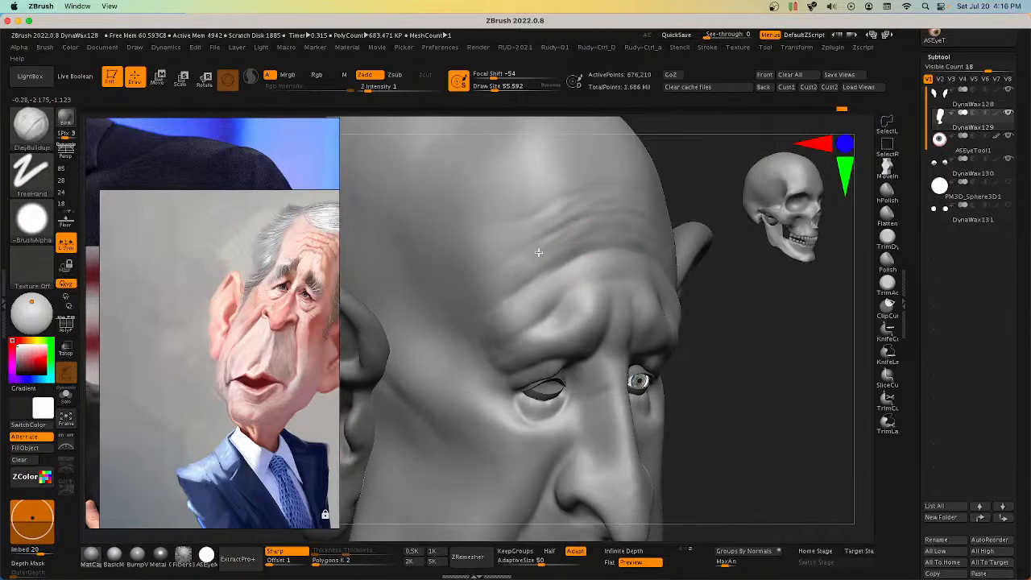
# Step: Build up the outer brow and the fold above the textured eye from the side with the ClayBuildup brush
pyautogui.moveTo(538, 253); pyautogui.dragTo(524, 273, button='right')
pyautogui.moveTo(598, 282)
pyautogui.mouseDown(button='right')
pyautogui.moveTo(698, 307)
pyautogui.moveTo(678, 327)
pyautogui.mouseUp(button='right')
pyautogui.moveTo(643, 299); pyautogui.dragTo(666, 343)
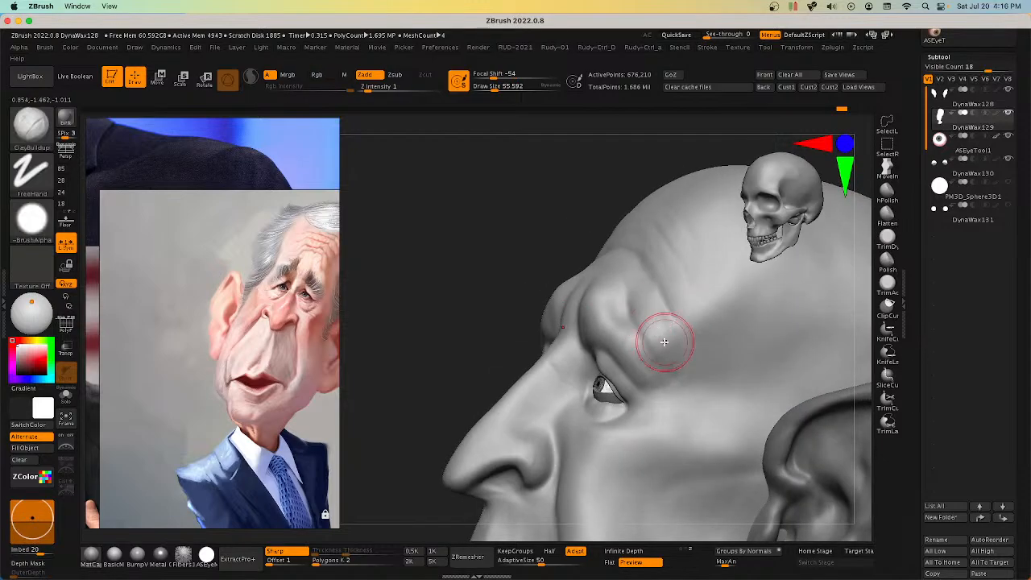
pyautogui.moveTo(666, 343)
pyautogui.mouseDown(button='right')
pyautogui.moveTo(675, 333)
pyautogui.moveTo(646, 327)
pyautogui.mouseUp(button='right')
pyautogui.moveTo(620, 293); pyautogui.dragTo(615, 300)
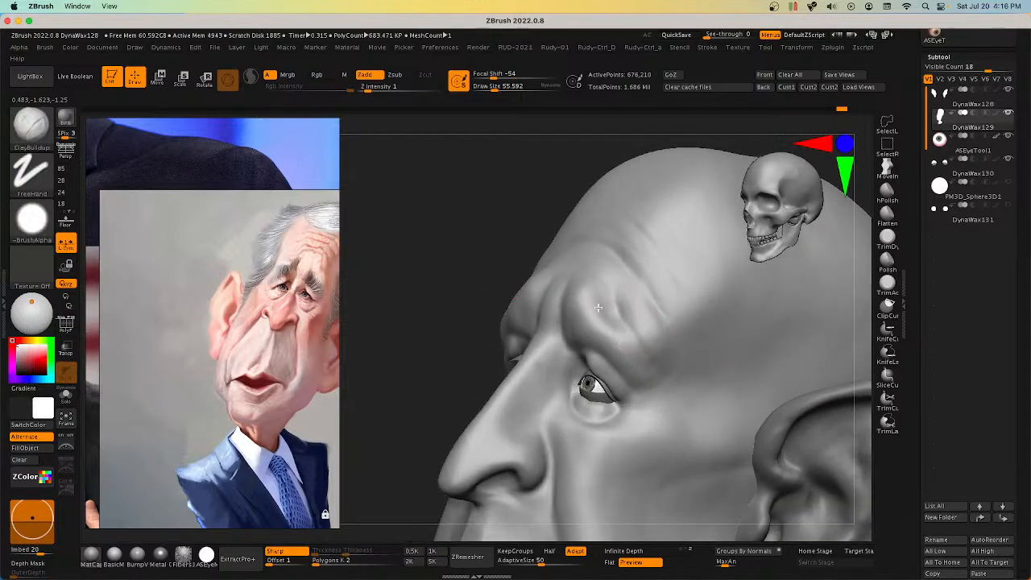
pyautogui.moveTo(598, 307); pyautogui.dragTo(626, 378, button='right')
pyautogui.moveTo(705, 399); pyautogui.dragTo(683, 396, button='right')
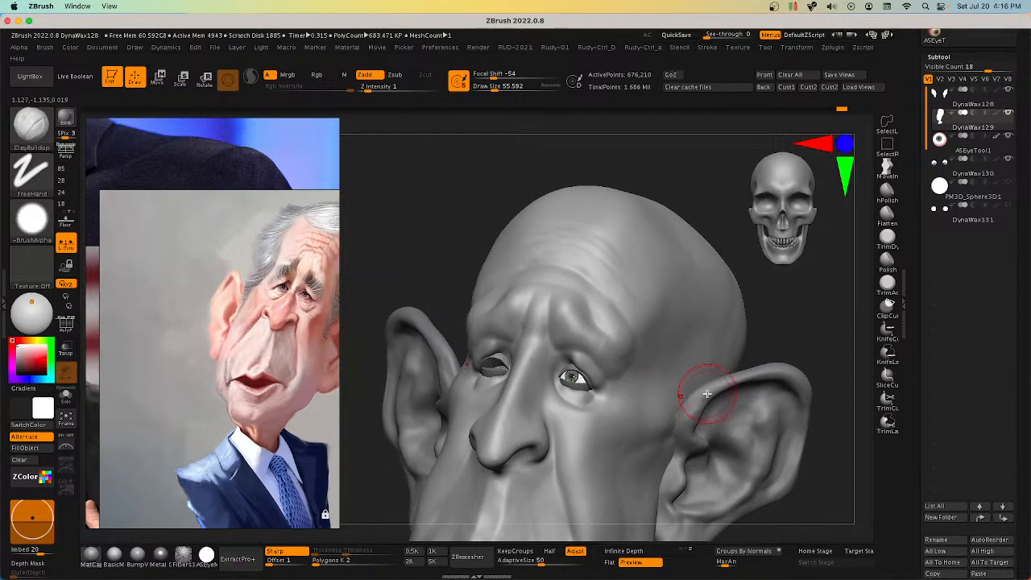
# Step: Choose the Move brush, set the draw size to about 94, and pull the brow above the textured eye upward
pyautogui.press('space')
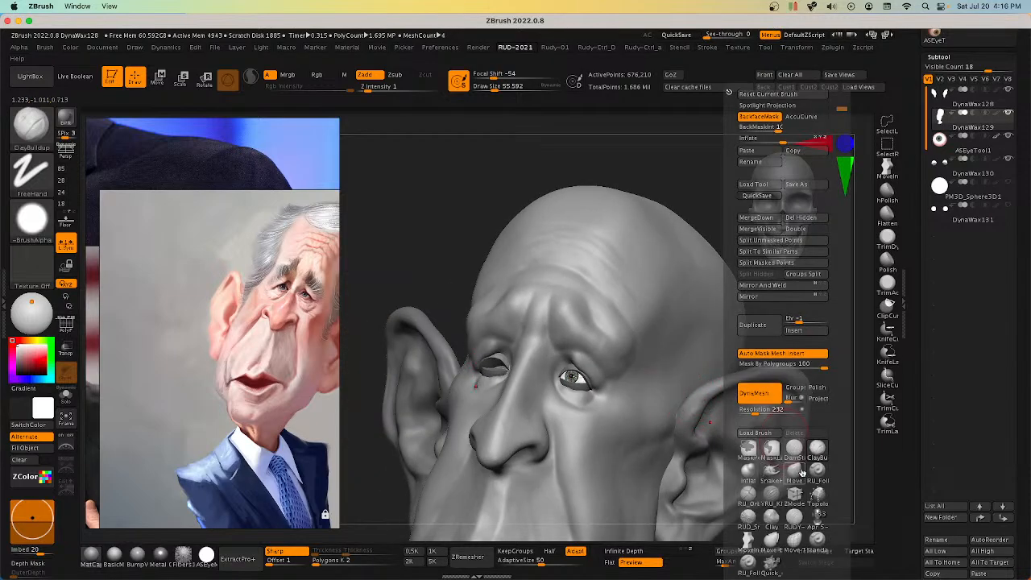
pyautogui.click(795, 474)
pyautogui.moveTo(602, 332); pyautogui.dragTo(610, 341, button='right')
pyautogui.press('s')
pyautogui.moveTo(593, 326); pyautogui.dragTo(594, 327)
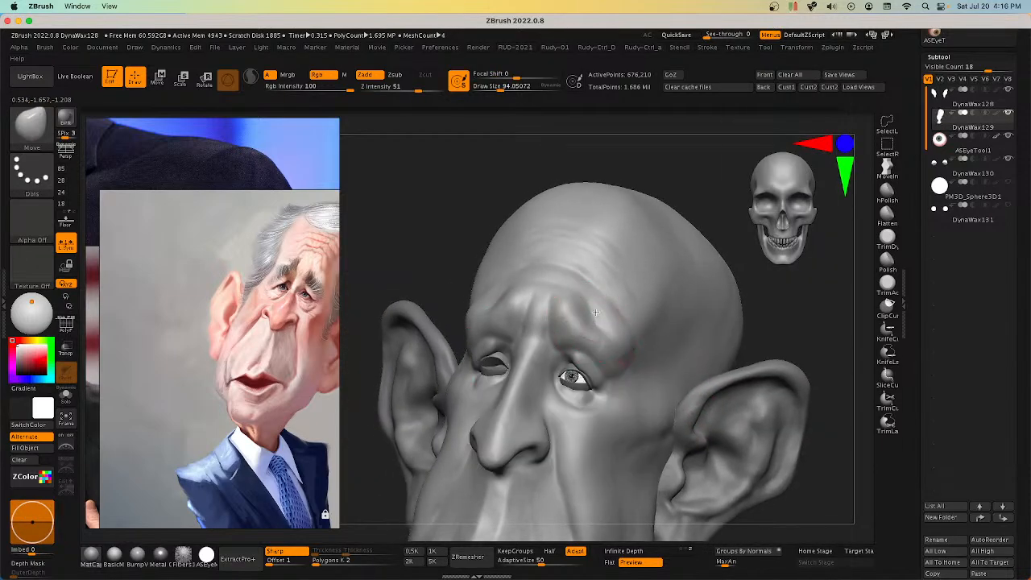
pyautogui.moveTo(595, 324)
pyautogui.mouseDown(button='right')
pyautogui.moveTo(606, 339)
pyautogui.moveTo(588, 319)
pyautogui.mouseUp(button='right')
pyautogui.moveTo(585, 317); pyautogui.dragTo(591, 306)
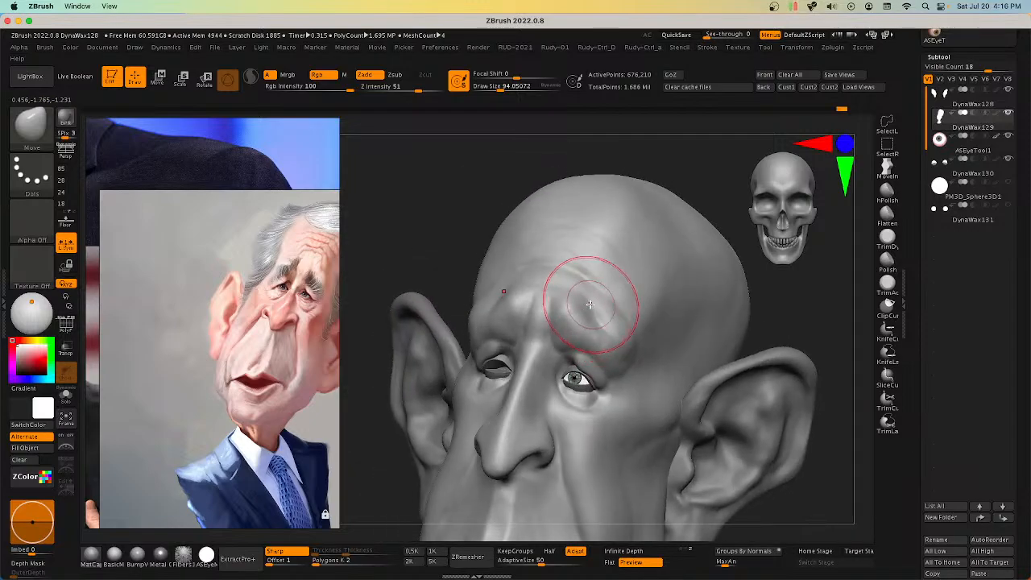
# Step: Set the Move brush draw size to about 86 and lift the upper brow and lower forehead on both sides
pyautogui.moveTo(605, 327); pyautogui.dragTo(593, 320, button='right')
pyautogui.press('s')
pyautogui.moveTo(591, 320); pyautogui.dragTo(589, 307)
pyautogui.press('s')
pyautogui.moveTo(589, 309); pyautogui.dragTo(606, 315, button='right')
pyautogui.moveTo(514, 300)
pyautogui.mouseDown()
pyautogui.moveTo(502, 283)
pyautogui.moveTo(497, 291)
pyautogui.mouseUp()
pyautogui.moveTo(591, 321); pyautogui.dragTo(578, 323, button='right')
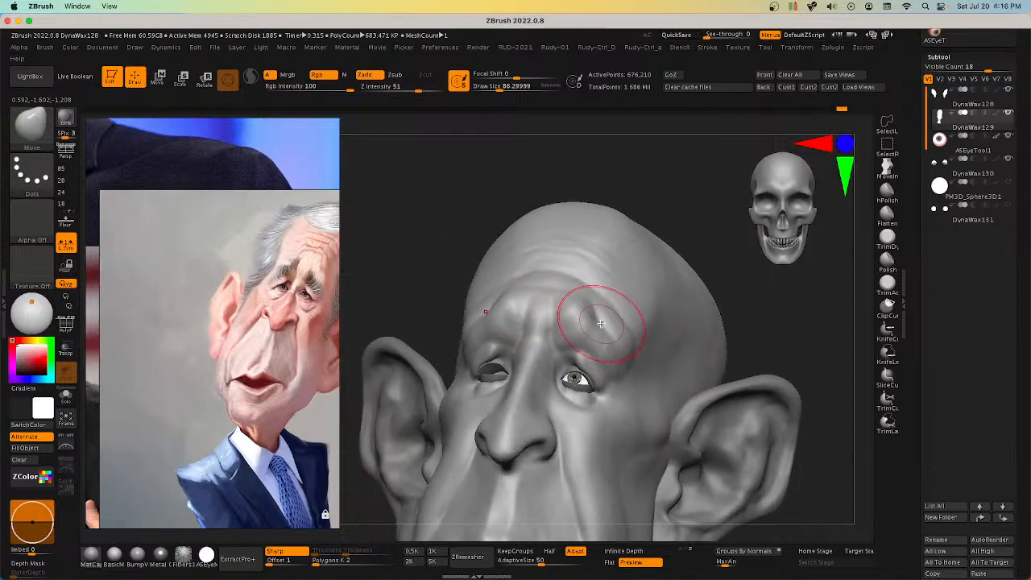
# Step: Reduce the draw size to about 44 and smooth the skin beside the textured eye's outer corner
pyautogui.moveTo(640, 336); pyautogui.dragTo(615, 356, button='right')
pyautogui.press('[')
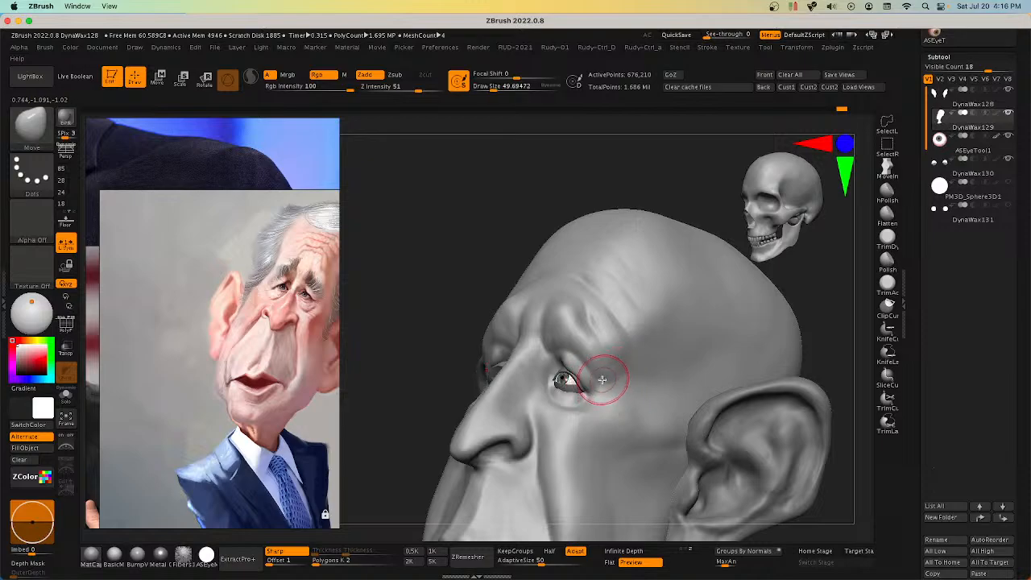
pyautogui.keyDown('shift'); pyautogui.moveTo(600, 379); pyautogui.dragTo(606, 384); pyautogui.keyUp('shift')
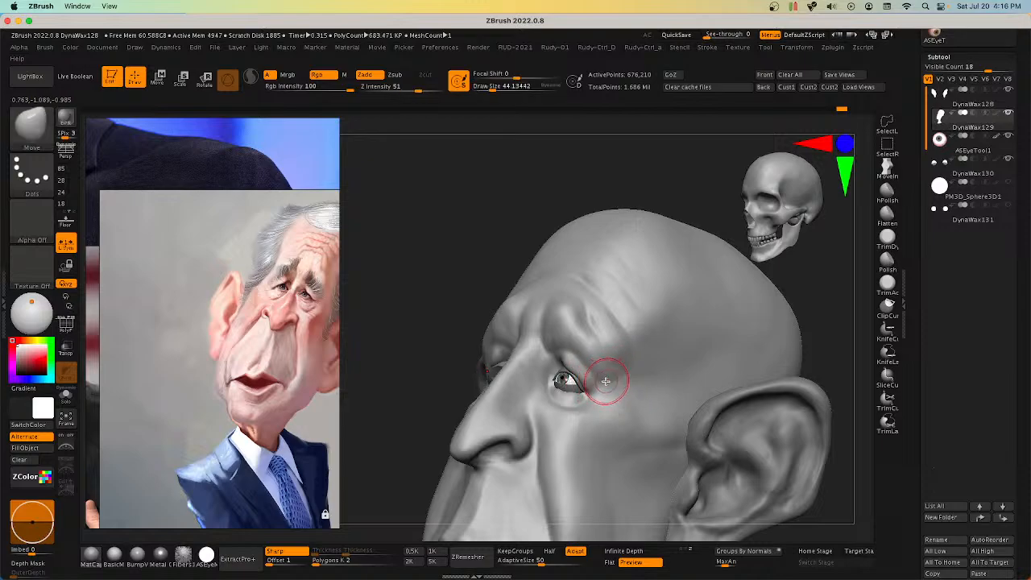
# Step: Show the whole head, set the Move brush draw size to about 94, and reshape the jawline beside the chin
pyautogui.moveTo(603, 380)
pyautogui.mouseDown(button='right')
pyautogui.moveTo(626, 386)
pyautogui.moveTo(617, 370)
pyautogui.moveTo(610, 391)
pyautogui.moveTo(629, 299)
pyautogui.moveTo(629, 362)
pyautogui.moveTo(588, 322)
pyautogui.moveTo(621, 345)
pyautogui.moveTo(650, 451)
pyautogui.moveTo(697, 449)
pyautogui.moveTo(758, 403)
pyautogui.moveTo(690, 423)
pyautogui.moveTo(649, 415)
pyautogui.mouseUp(button='right')
pyautogui.press(']')
pyautogui.press(']')
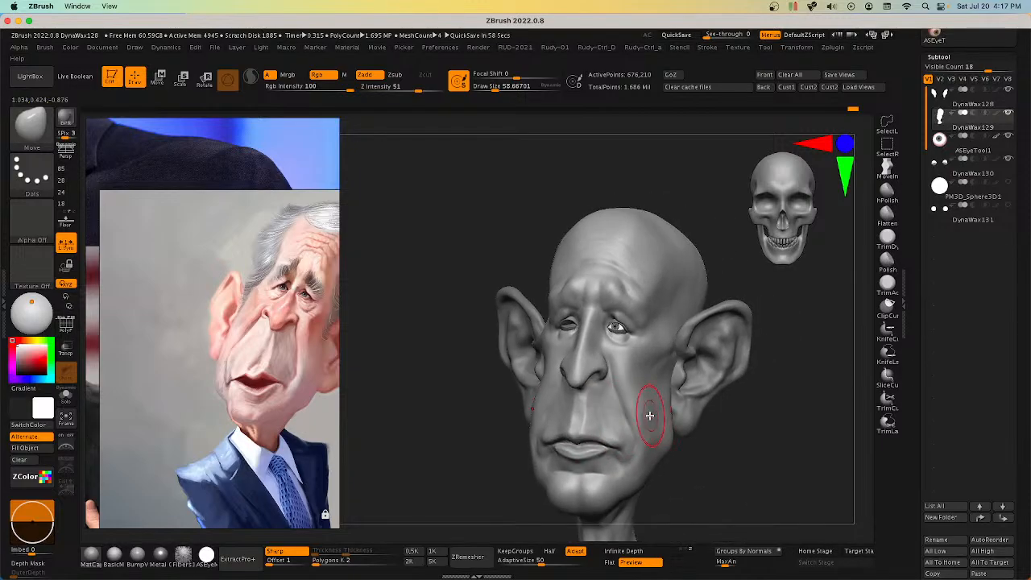
pyautogui.keyDown('alt'); pyautogui.moveTo(663, 421); pyautogui.dragTo(629, 396, button='right'); pyautogui.keyUp('alt')
pyautogui.moveTo(629, 396)
pyautogui.keyDown('ctrl'); pyautogui.mouseDown(button='right')
pyautogui.moveTo(627, 425)
pyautogui.moveTo(676, 396)
pyautogui.moveTo(642, 392)
pyautogui.moveTo(695, 406)
pyautogui.moveTo(675, 384)
pyautogui.moveTo(695, 369)
pyautogui.moveTo(749, 384)
pyautogui.moveTo(693, 376)
pyautogui.moveTo(673, 388)
pyautogui.moveTo(707, 392)
pyautogui.moveTo(704, 406)
pyautogui.moveTo(674, 392)
pyautogui.mouseUp(button='right'); pyautogui.keyUp('ctrl')
pyautogui.click(766, 76)
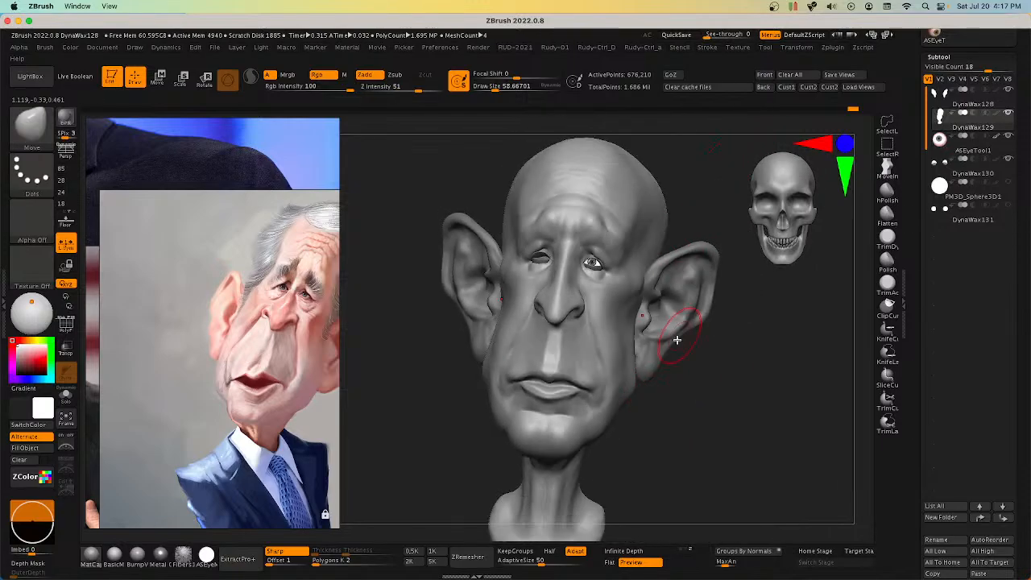
pyautogui.press('s')
pyautogui.moveTo(649, 423); pyautogui.dragTo(655, 423)
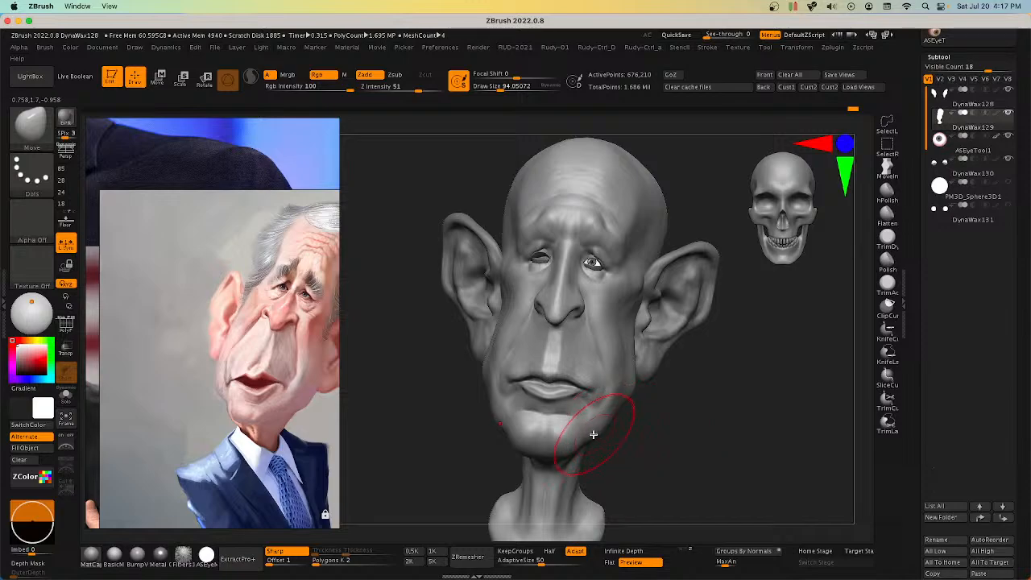
pyautogui.moveTo(581, 442)
pyautogui.mouseDown()
pyautogui.moveTo(572, 445)
pyautogui.moveTo(593, 436)
pyautogui.mouseUp()
# Step: Reshape the jaw edge below the ear with the Move brush at about 102 draw size, and undo the last adjustment
pyautogui.press('s')
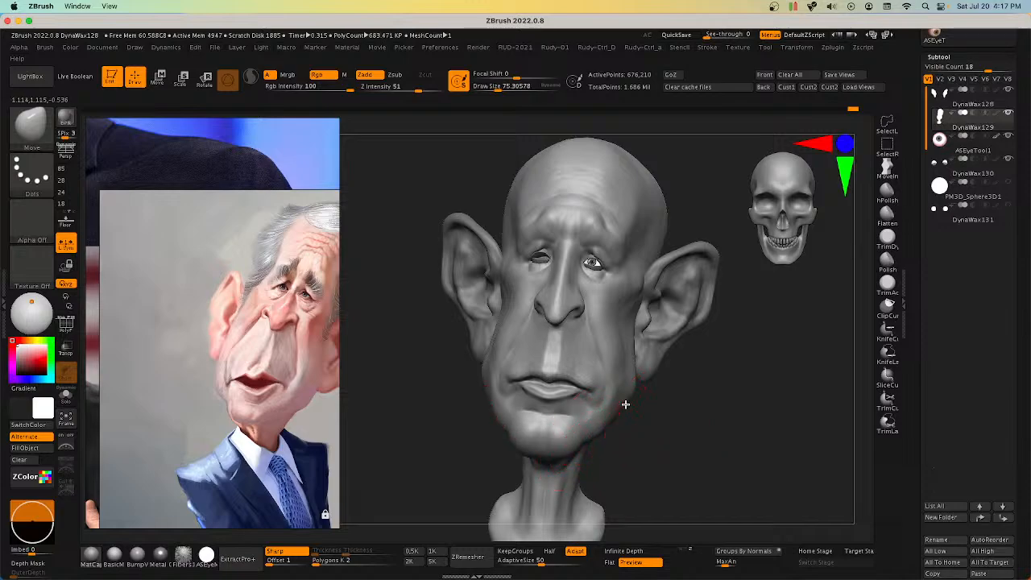
pyautogui.press('s')
pyautogui.moveTo(638, 395); pyautogui.dragTo(638, 380)
pyautogui.press('s')
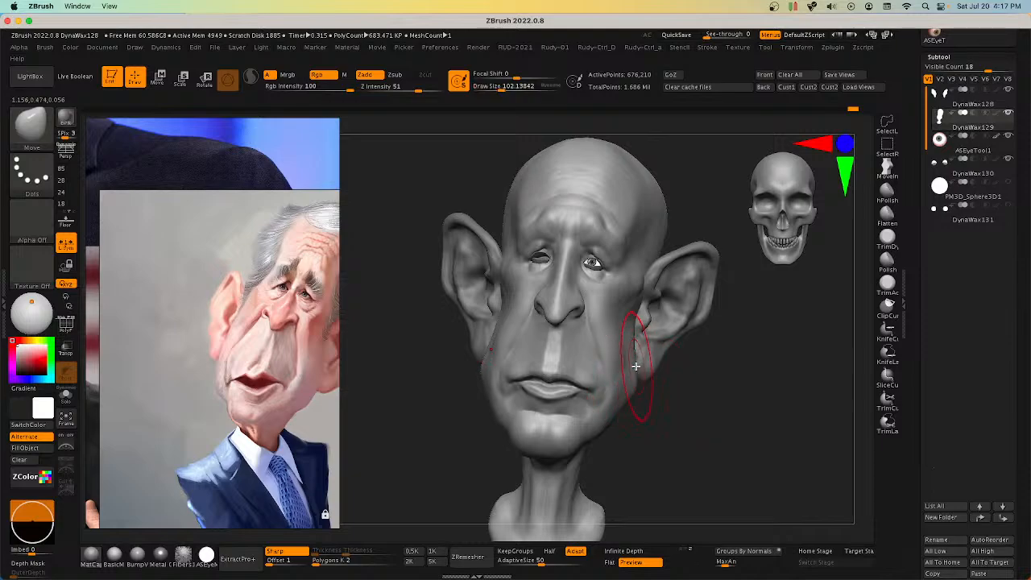
pyautogui.hotkey('ctrl', 'z')
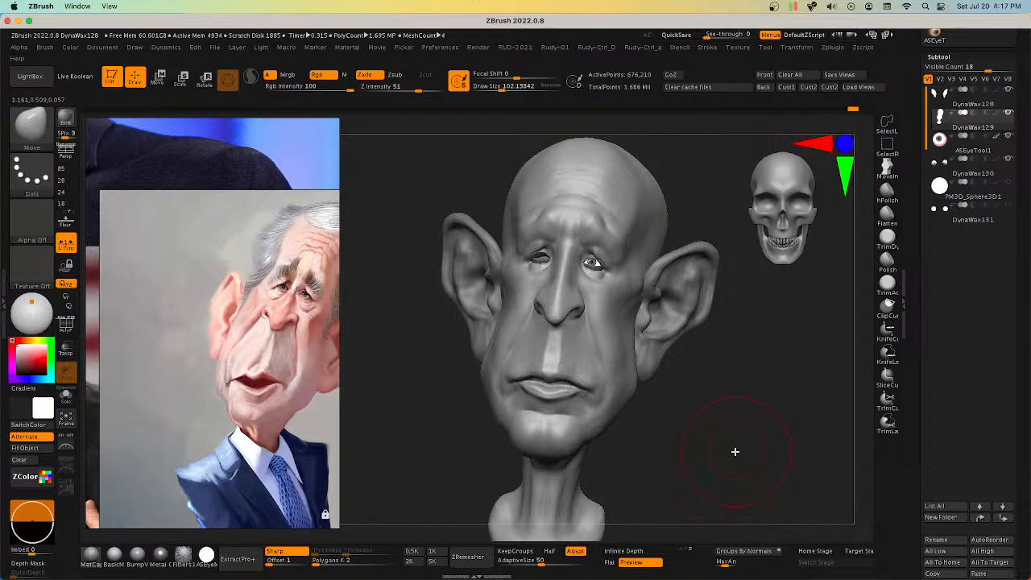
pyautogui.moveTo(736, 451); pyautogui.dragTo(741, 417)
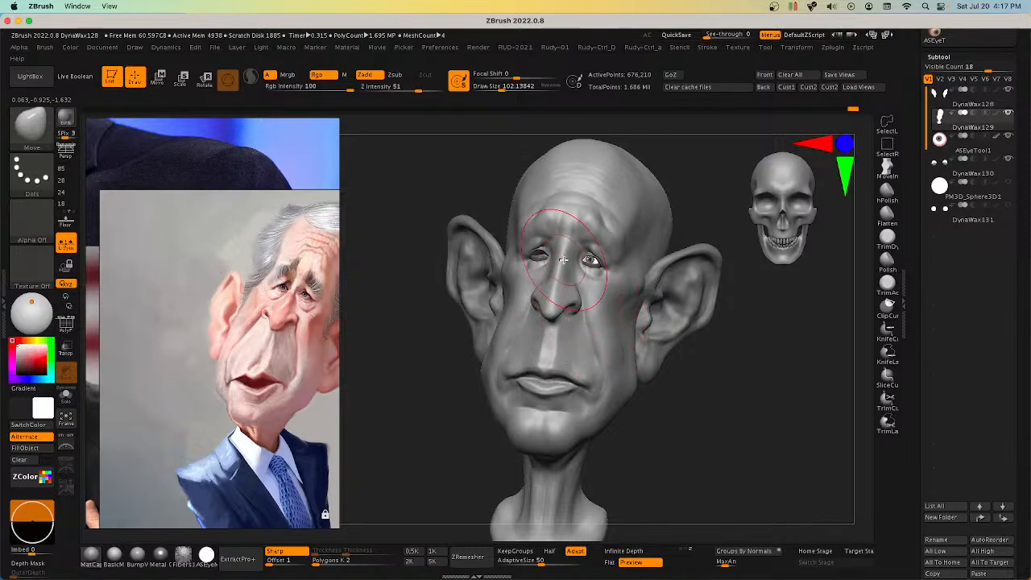
# Step: Choose the ClayBuildup brush, set the draw size to about 39, and quick-save the project
pyautogui.press('space')
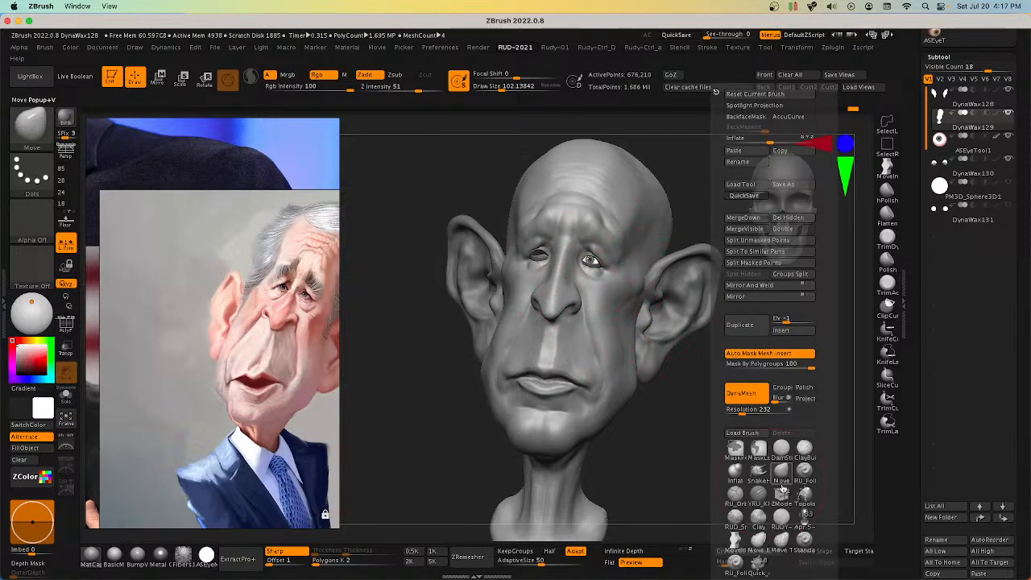
pyautogui.click(805, 448)
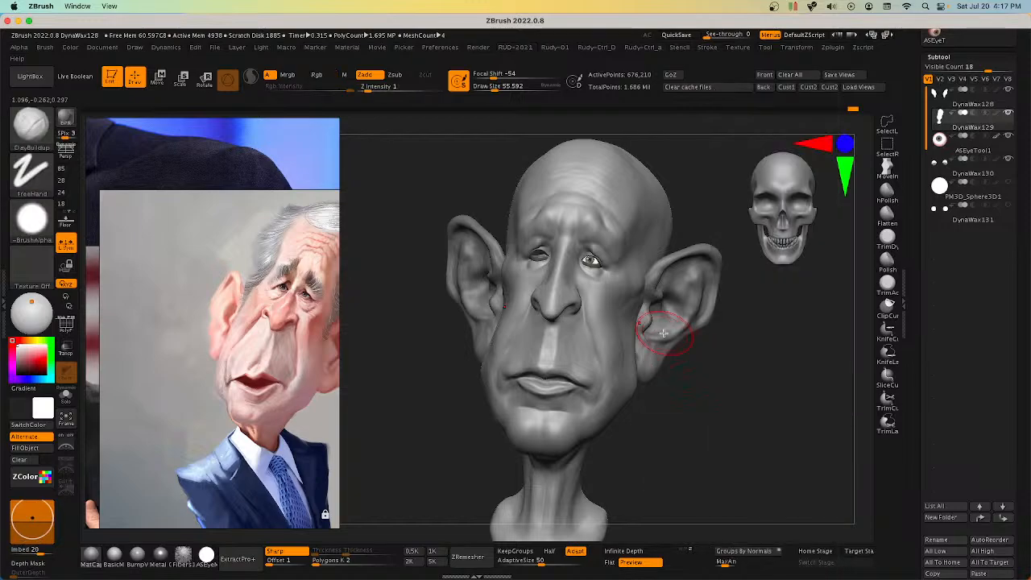
pyautogui.press('s')
pyautogui.click(602, 246)
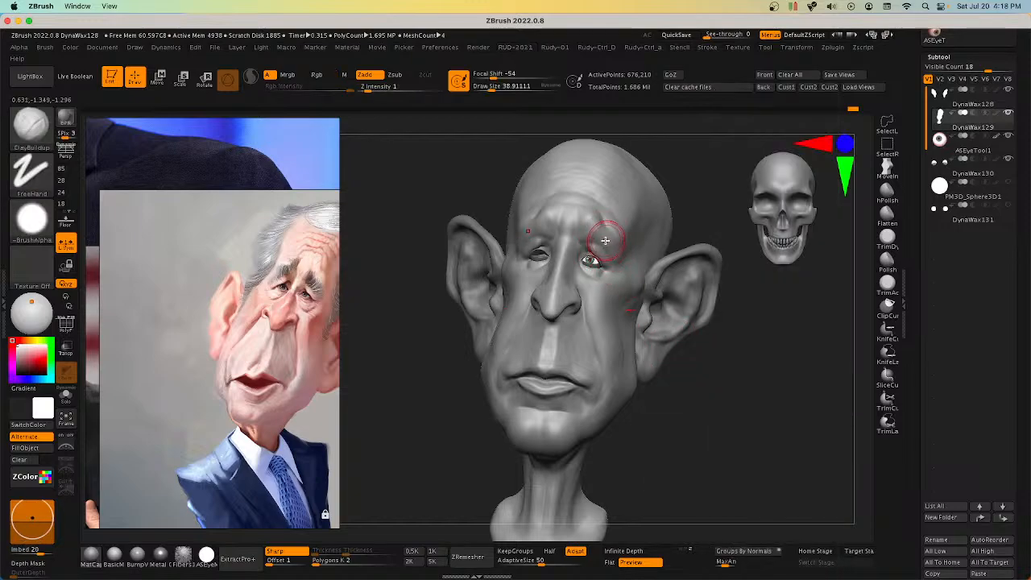
pyautogui.press('space')
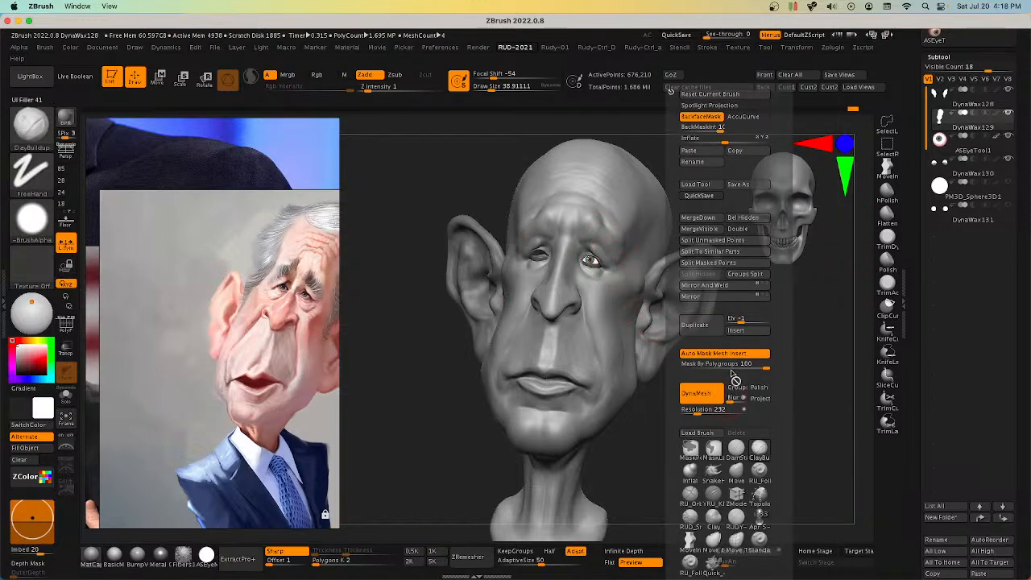
pyautogui.click(676, 36)
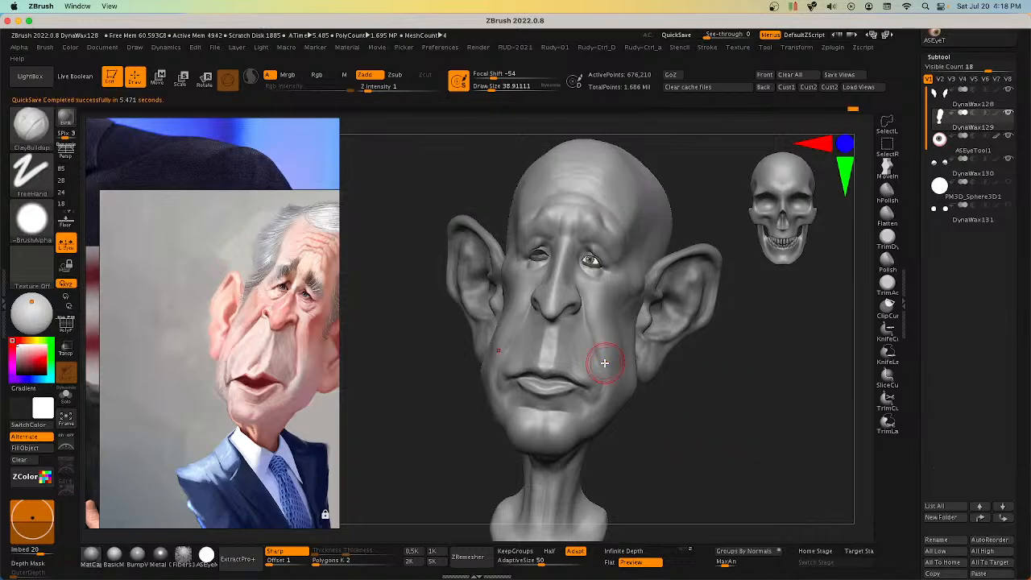
pyautogui.hotkey('ctrl', 'Up')
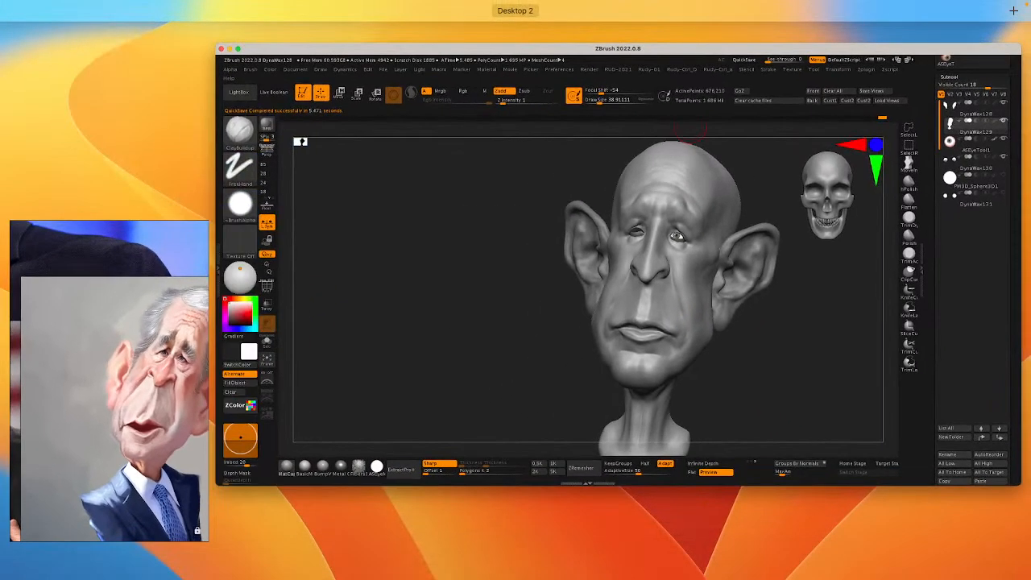
pyautogui.hotkey('ctrl', 'Up')
pyautogui.hotkey('ctrl', 'Up')
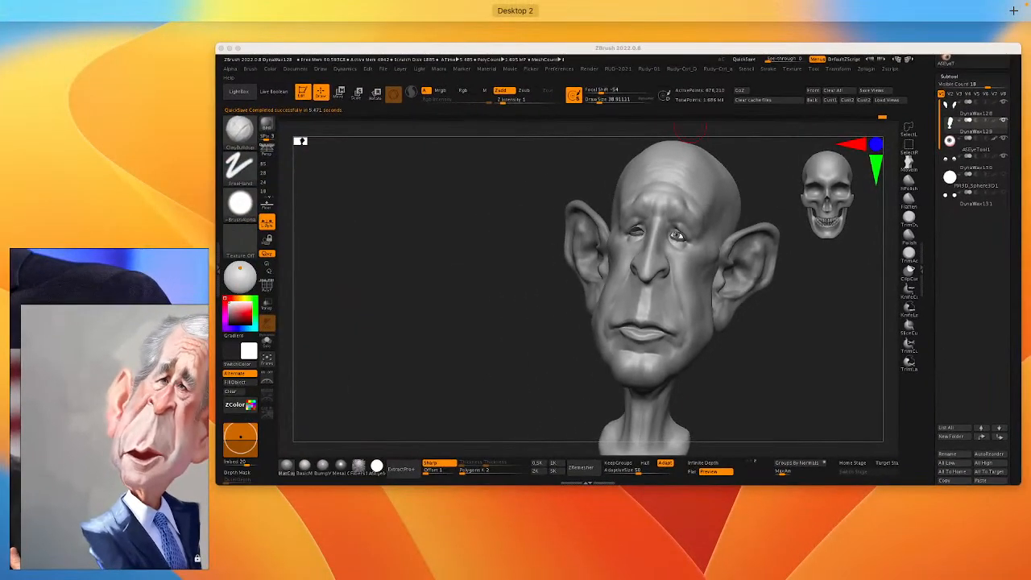
pyautogui.hotkey('ctrl', 'Up')
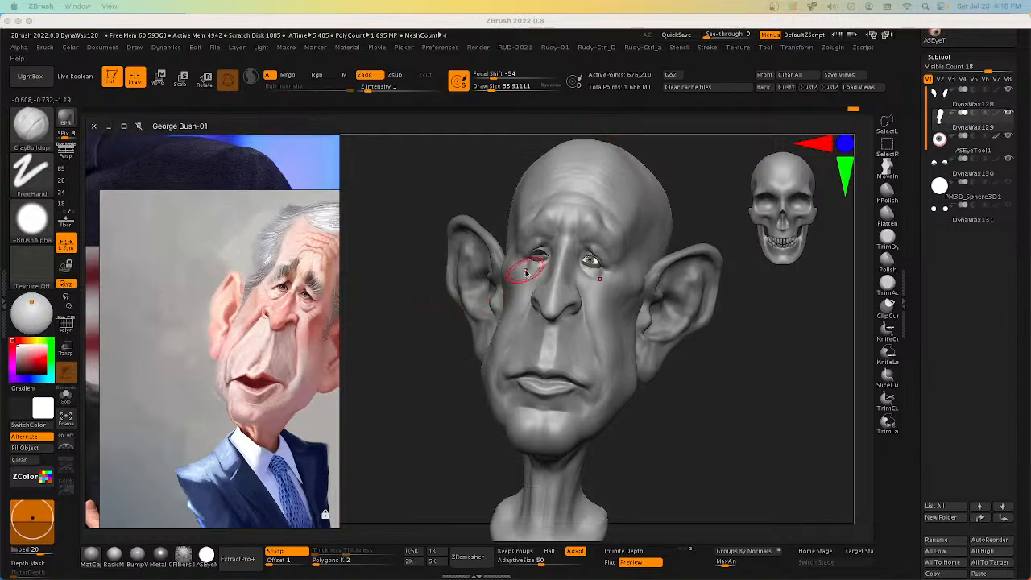
pyautogui.click(699, 242)
pyautogui.press('1')
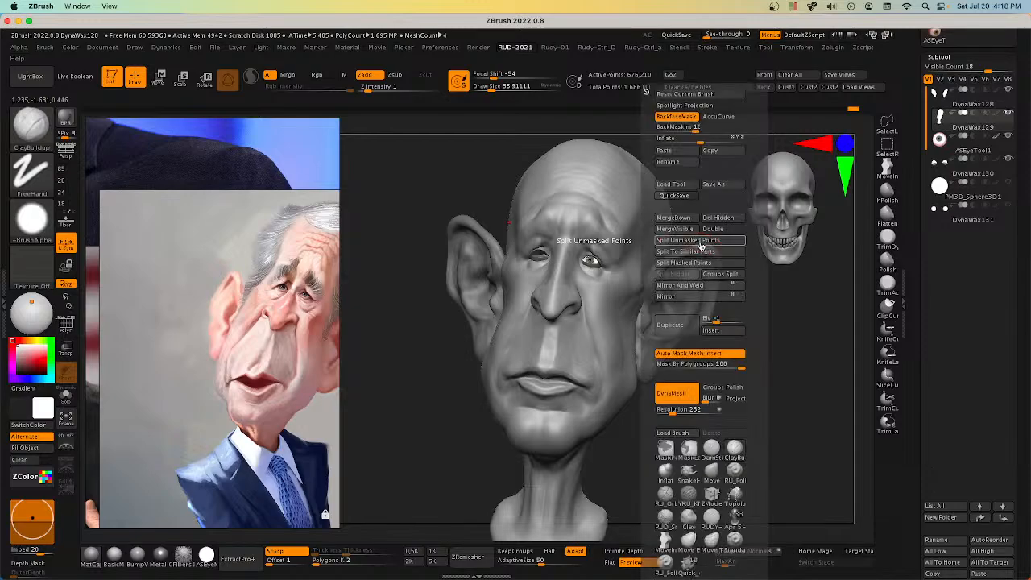
pyautogui.click(715, 219)
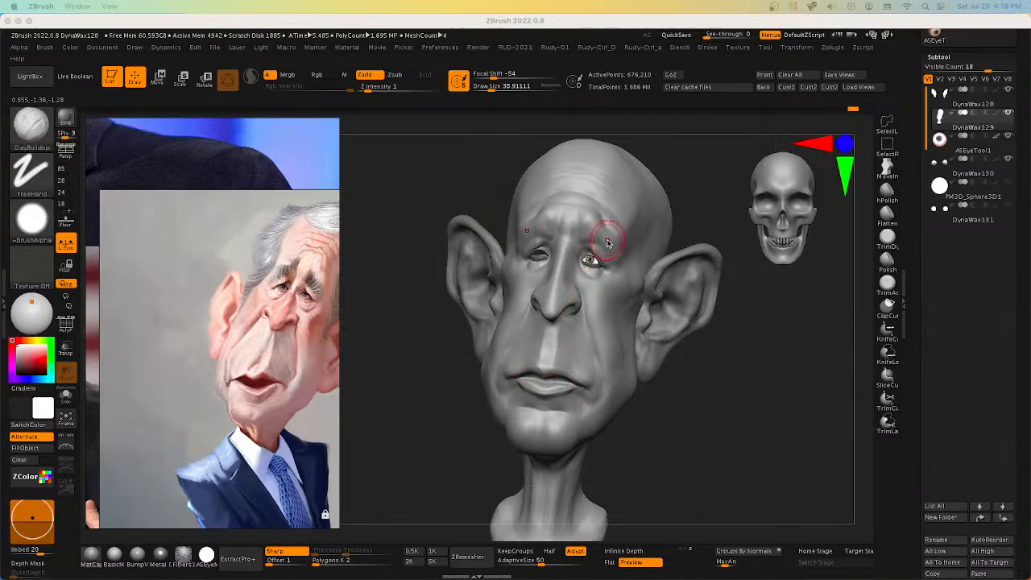
# Step: Start saving the tool under the earlier Jul 20-24-carictoon-Michael Stipe-R.E.M_A04 name, replacing "Michael Stipe" with "George Bush"
pyautogui.click(696, 241)
pyautogui.press('space')
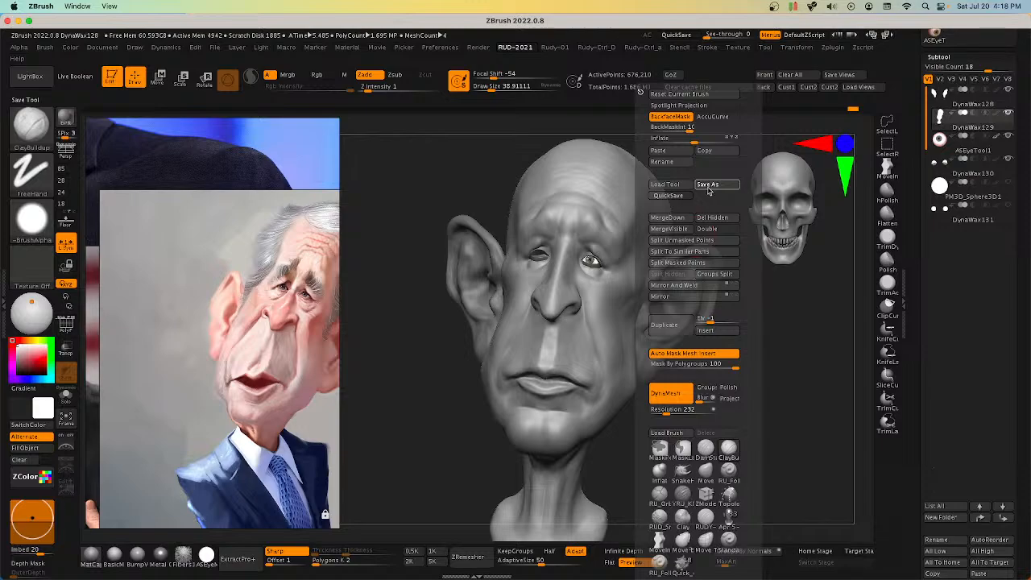
pyautogui.click(708, 186)
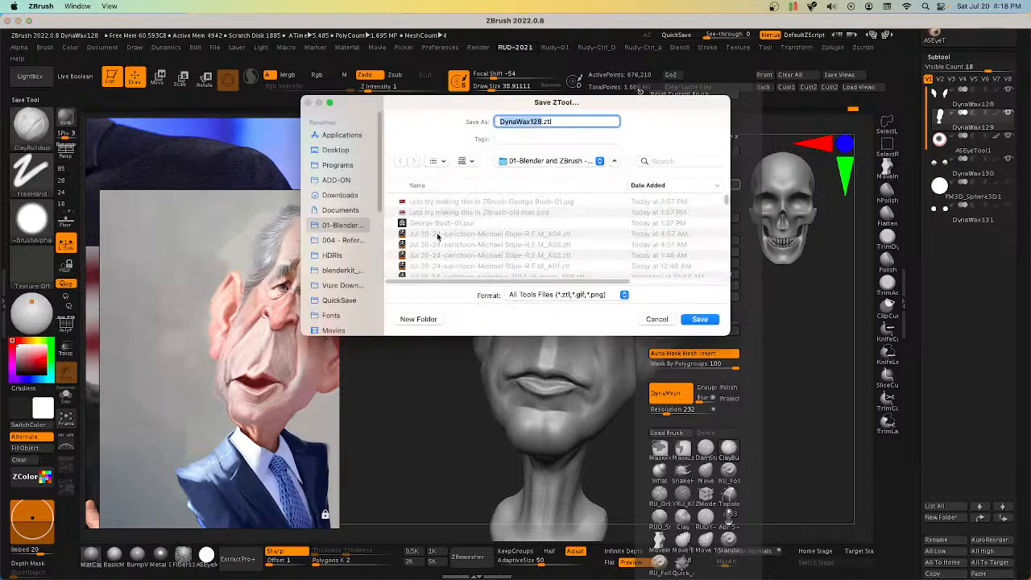
pyautogui.click(437, 236)
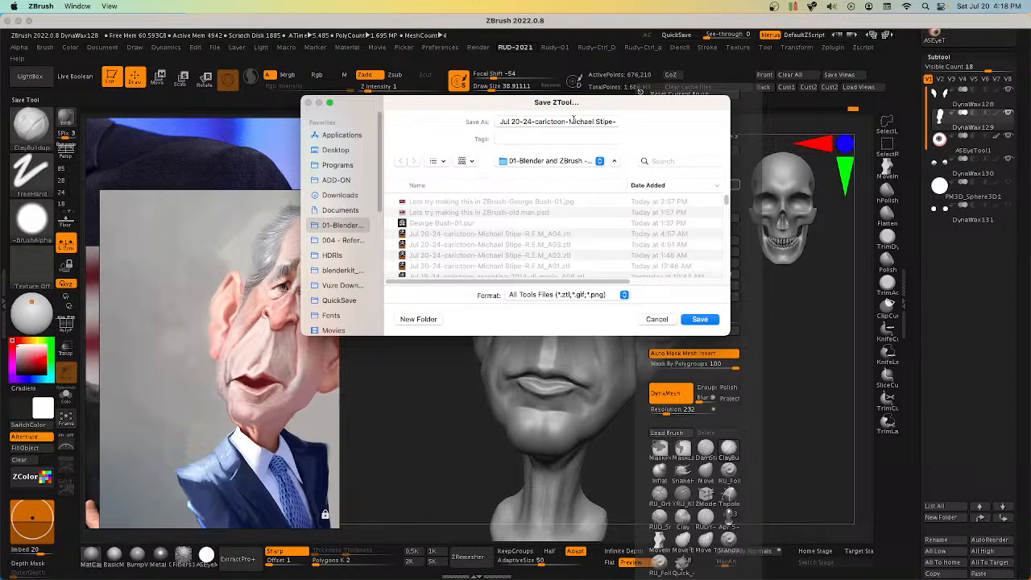
pyautogui.moveTo(569, 122); pyautogui.dragTo(591, 121)
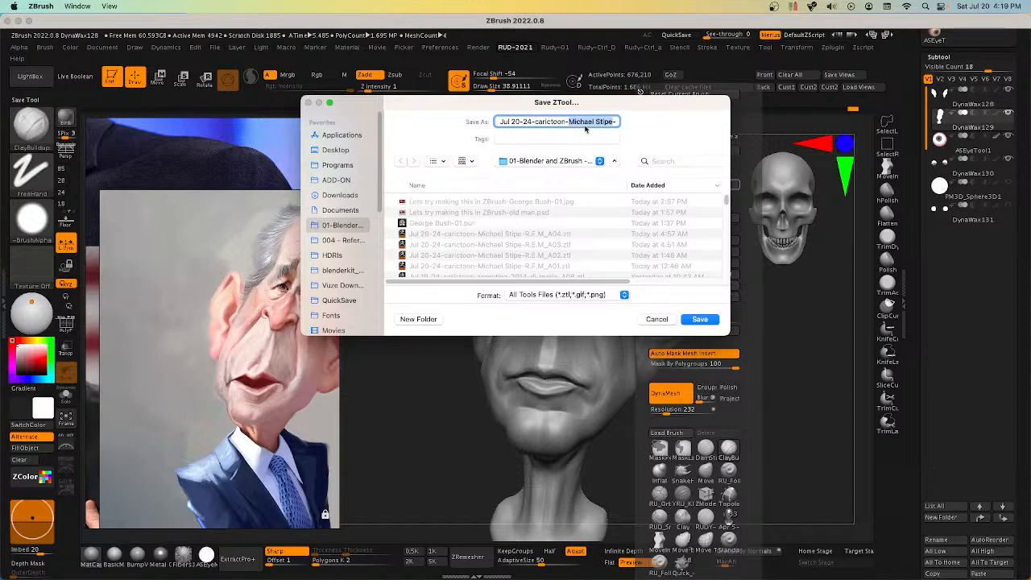
pyautogui.rightClick(585, 129)
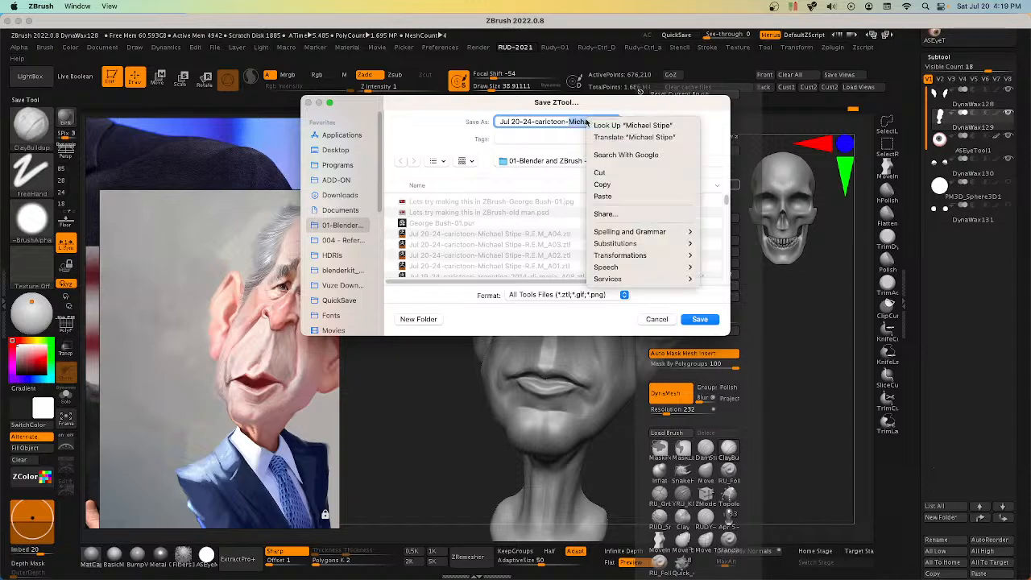
pyautogui.click(606, 198)
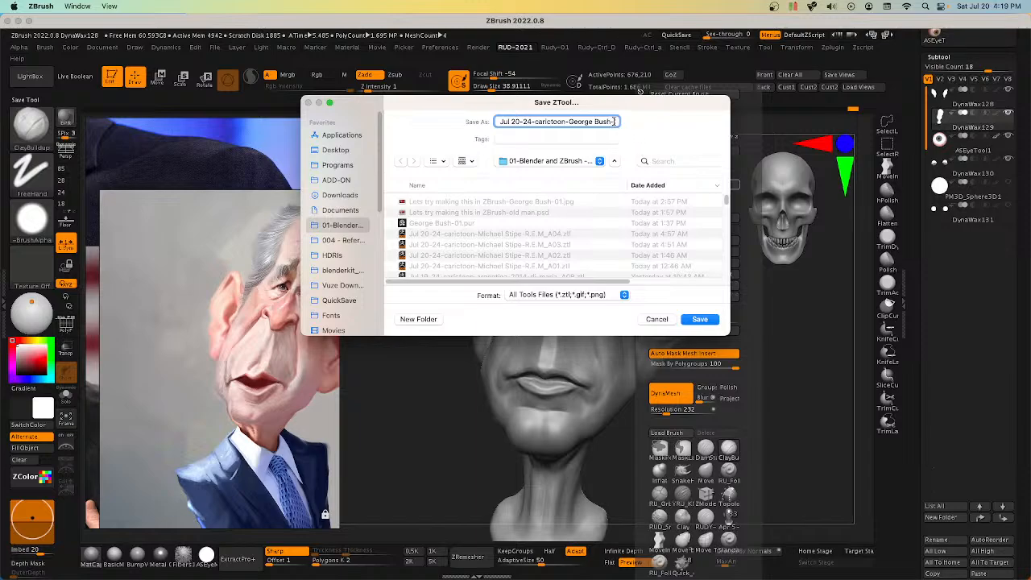
# Step: Finish the tool file name as Jul 20-24-carictoon-George Bush_A01.ztl, removing the R.E.M part, and save the tool
pyautogui.moveTo(614, 120); pyautogui.dragTo(637, 122)
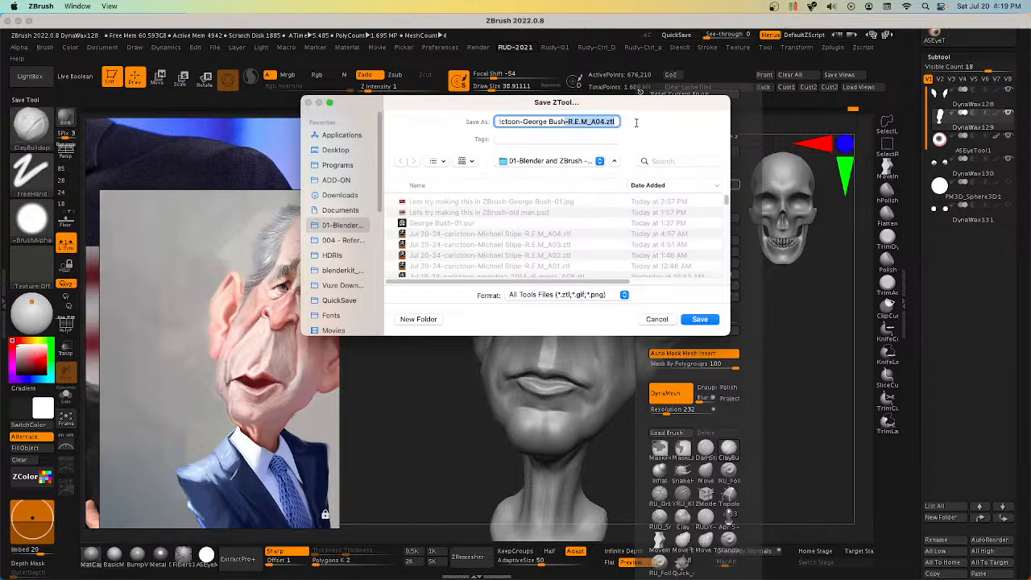
pyautogui.click(587, 122)
pyautogui.press('BackSpace')
pyautogui.press('BackSpace')
pyautogui.press('BackSpace')
pyautogui.press('BackSpace')
pyautogui.press('BackSpace')
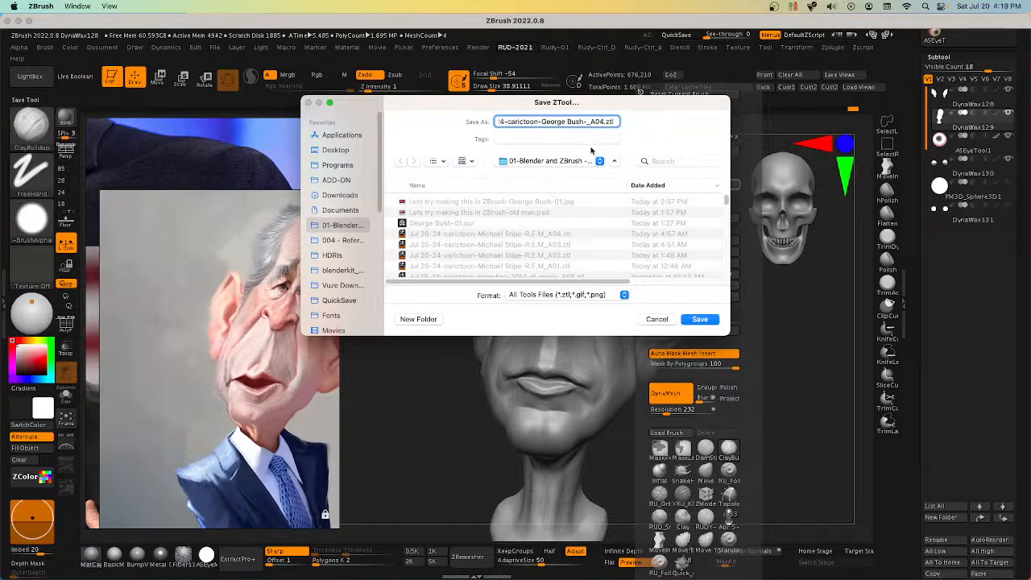
pyautogui.press('BackSpace')
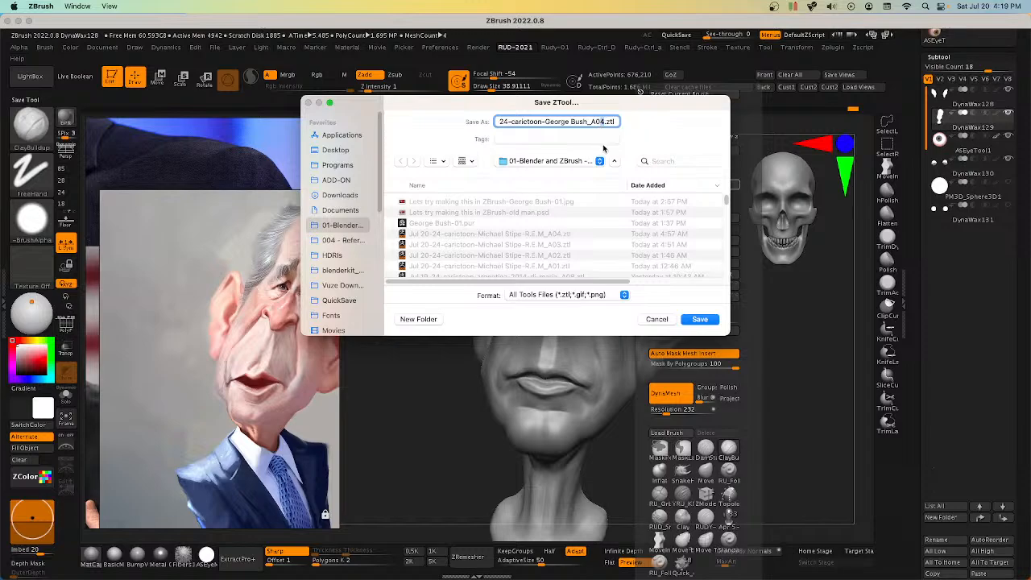
pyautogui.press('BackSpace')
pyautogui.write('1')
pyautogui.click(700, 320)
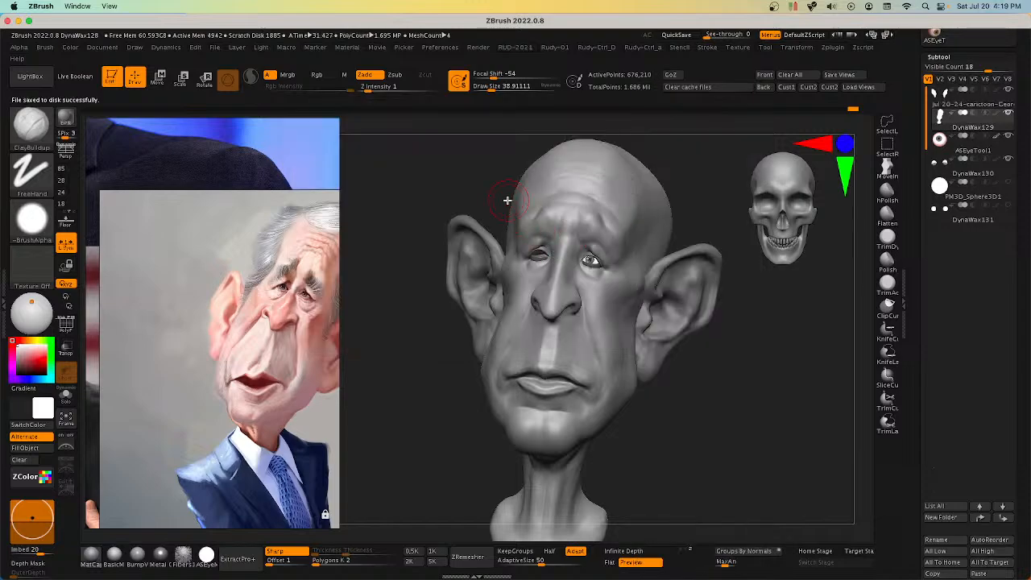
# Step: Reshape the wing of the nose with the Move brush at a draw size of about 62 to 65
pyautogui.moveTo(727, 390)
pyautogui.mouseDown()
pyautogui.moveTo(727, 414)
pyautogui.moveTo(729, 379)
pyautogui.mouseUp()
pyautogui.keyDown('ctrl'); pyautogui.moveTo(672, 352); pyautogui.dragTo(633, 363, button='right'); pyautogui.keyUp('ctrl')
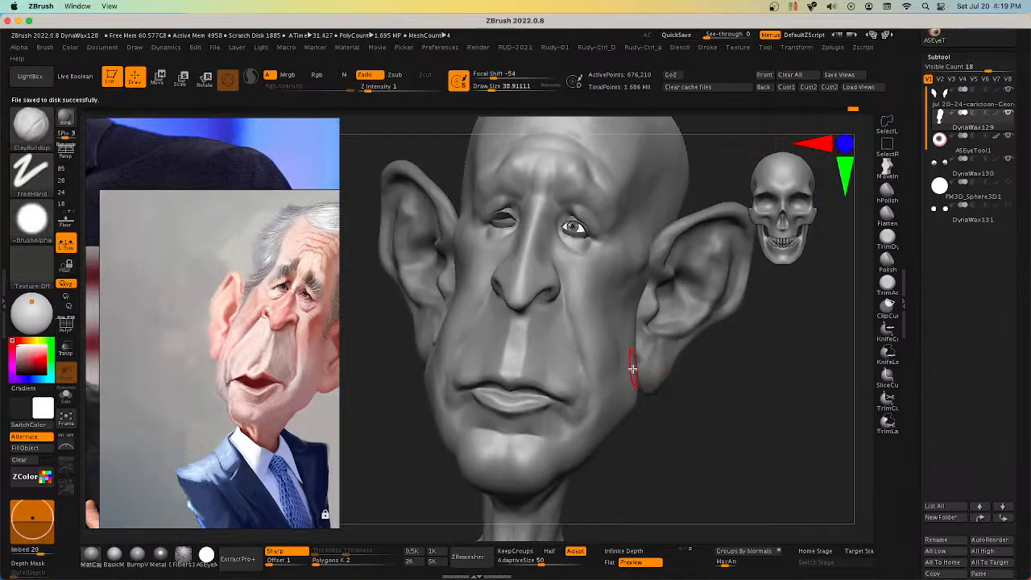
pyautogui.press('space')
pyautogui.click(699, 476)
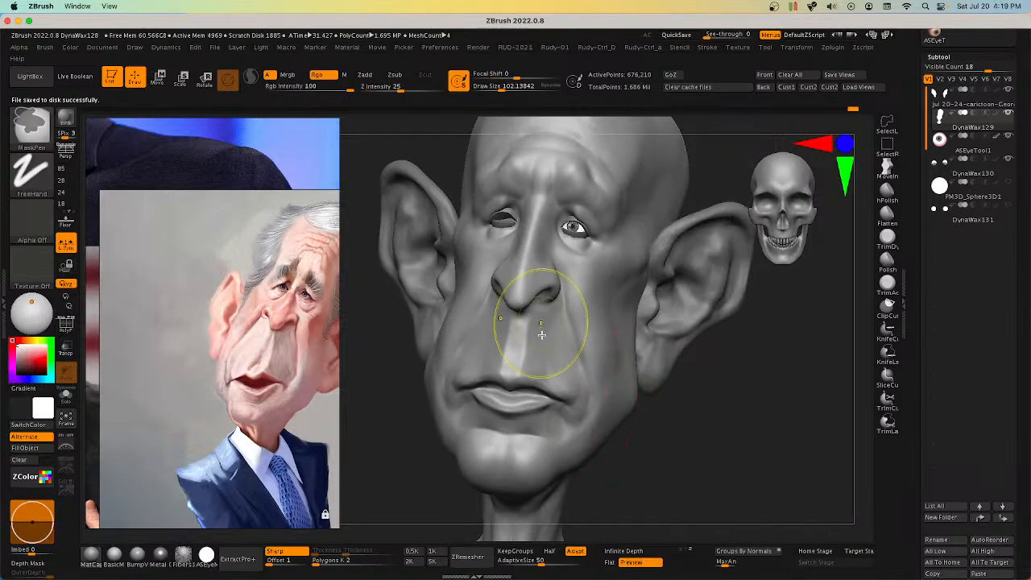
pyautogui.keyDown('ctrl'); pyautogui.moveTo(541, 333); pyautogui.dragTo(554, 331, button='right'); pyautogui.keyUp('ctrl')
pyautogui.moveTo(557, 281); pyautogui.dragTo(579, 325, button='right')
pyautogui.press('s')
pyautogui.moveTo(581, 327); pyautogui.dragTo(572, 319)
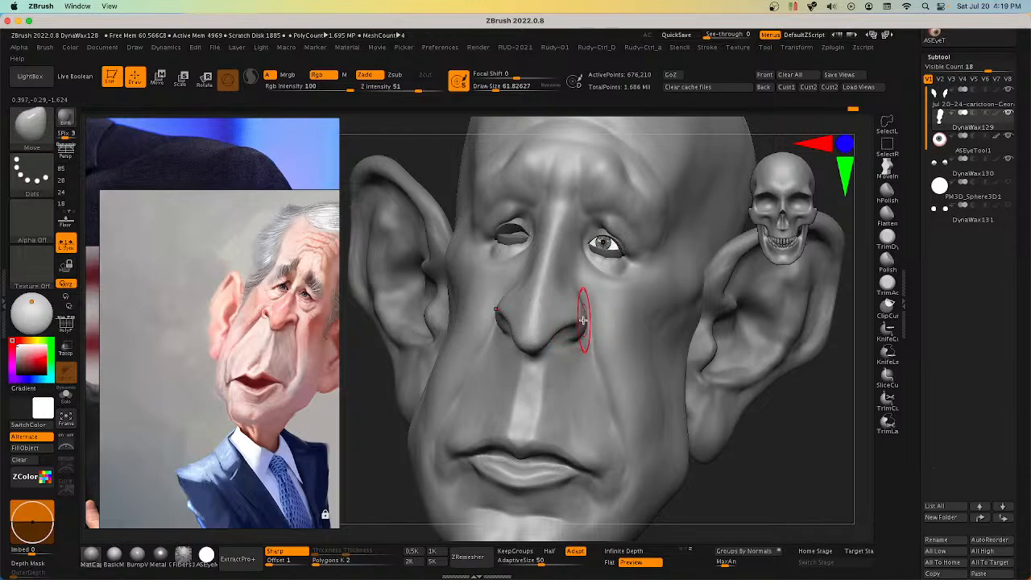
pyautogui.moveTo(586, 312); pyautogui.dragTo(649, 338, button='right')
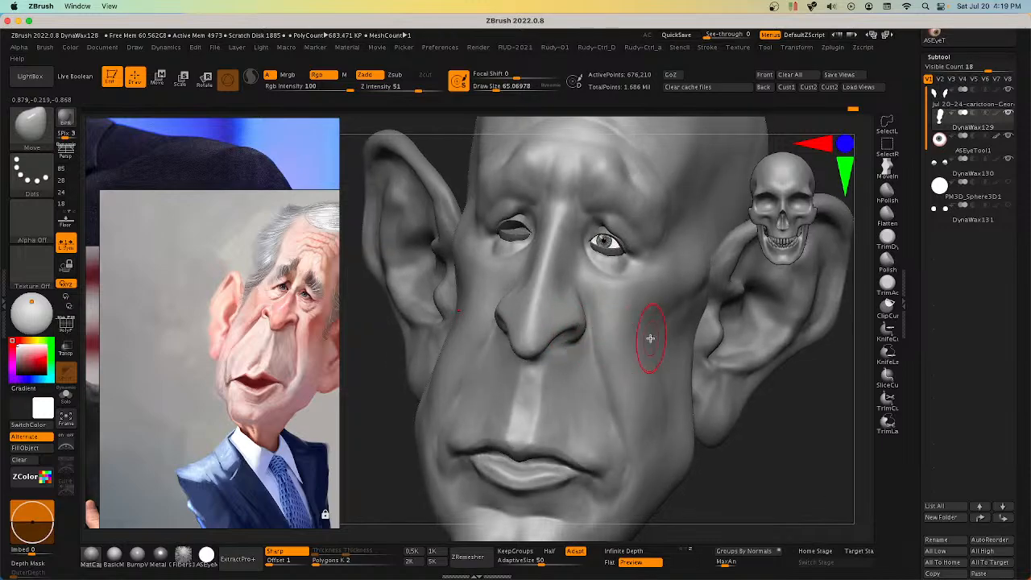
# Step: Carve the crease around the nostril wing with the RUDY-DamStandard brush at about 86 draw size and Z intensity 11
pyautogui.press('space')
pyautogui.moveTo(580, 396)
pyautogui.keyDown('ctrl'); pyautogui.mouseDown(button='right')
pyautogui.moveTo(568, 378)
pyautogui.moveTo(564, 311)
pyautogui.moveTo(587, 320)
pyautogui.mouseUp(button='right'); pyautogui.keyUp('ctrl')
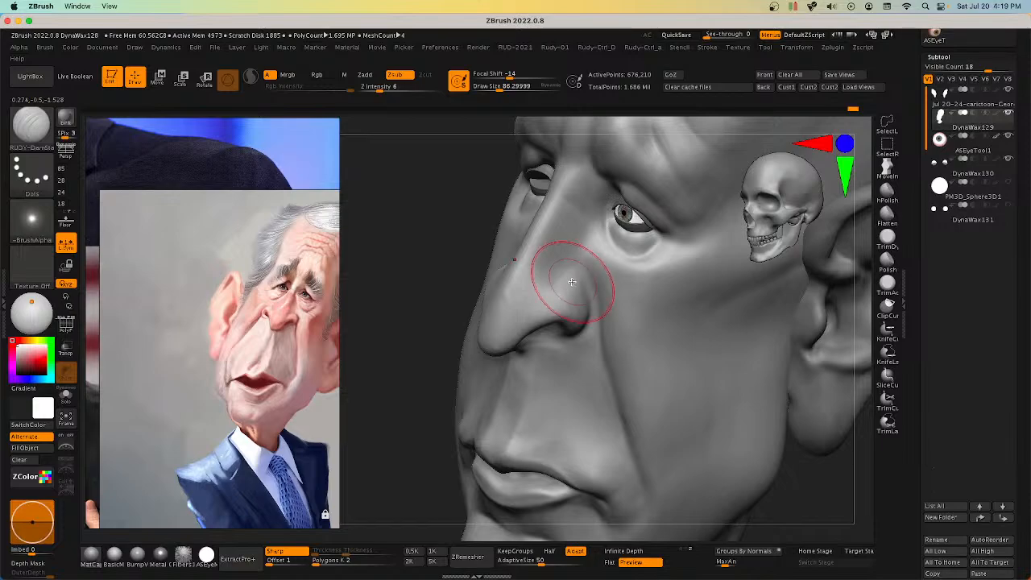
pyautogui.moveTo(572, 282); pyautogui.dragTo(578, 286, button='right')
pyautogui.press('u')
pyautogui.moveTo(579, 287); pyautogui.dragTo(585, 288)
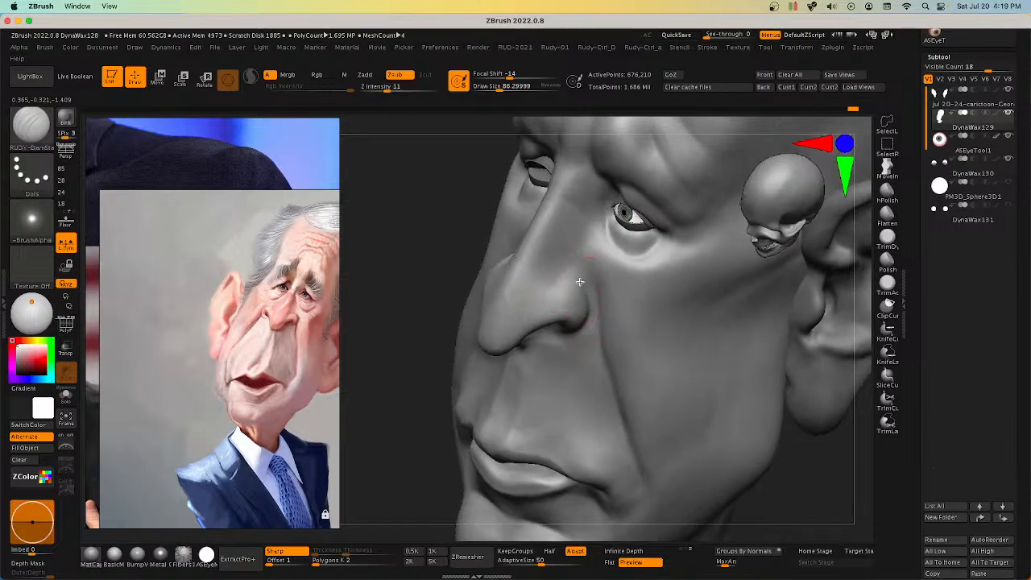
pyautogui.moveTo(564, 295)
pyautogui.mouseDown(button='right')
pyautogui.moveTo(601, 288)
pyautogui.moveTo(554, 278)
pyautogui.moveTo(564, 278)
pyautogui.moveTo(530, 305)
pyautogui.moveTo(611, 262)
pyautogui.mouseUp(button='right')
# Step: Shape the nostril opening from below with the Move brush at about 47 draw size
pyautogui.press('a')
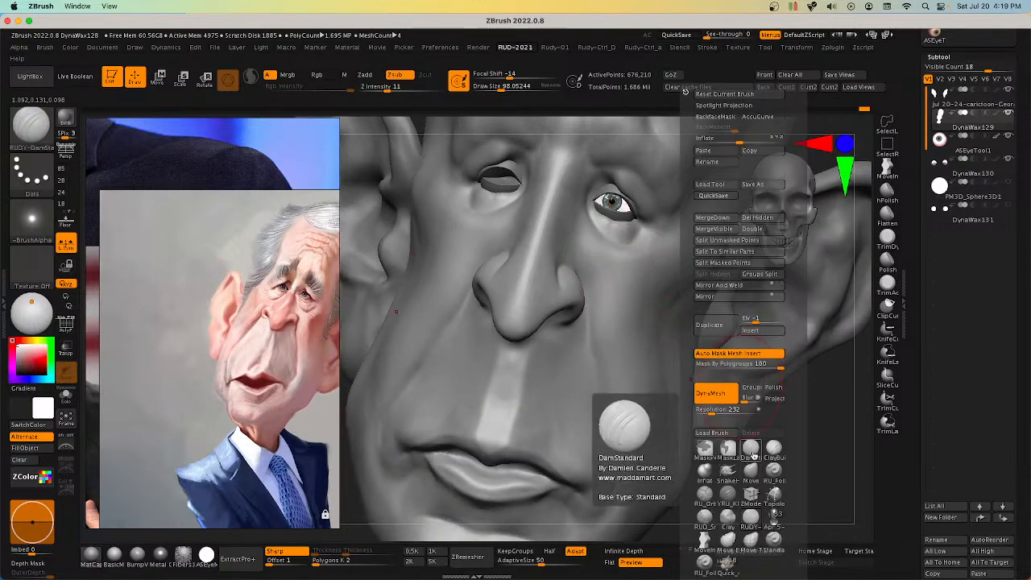
pyautogui.click(750, 474)
pyautogui.moveTo(600, 391)
pyautogui.keyDown('shift'); pyautogui.mouseDown(button='right')
pyautogui.moveTo(588, 353)
pyautogui.moveTo(564, 333)
pyautogui.moveTo(602, 267)
pyautogui.mouseUp(button='right'); pyautogui.keyUp('shift')
pyautogui.moveTo(602, 278); pyautogui.dragTo(618, 257, button='right')
pyautogui.moveTo(575, 299); pyautogui.dragTo(564, 295, button='right')
pyautogui.moveTo(563, 296); pyautogui.dragTo(557, 303)
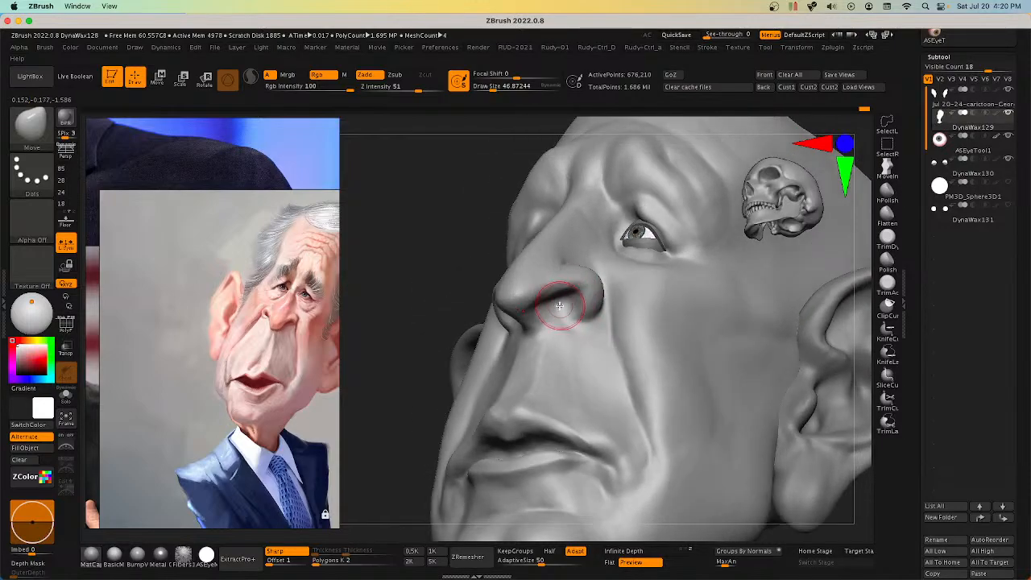
# Step: Refine the nostril's inner edge with the Move brush at about 27 draw size, and smooth the area beneath it
pyautogui.moveTo(560, 306)
pyautogui.mouseDown(button='right')
pyautogui.moveTo(575, 299)
pyautogui.moveTo(563, 301)
pyautogui.mouseUp(button='right')
pyautogui.press('[')
pyautogui.press('[')
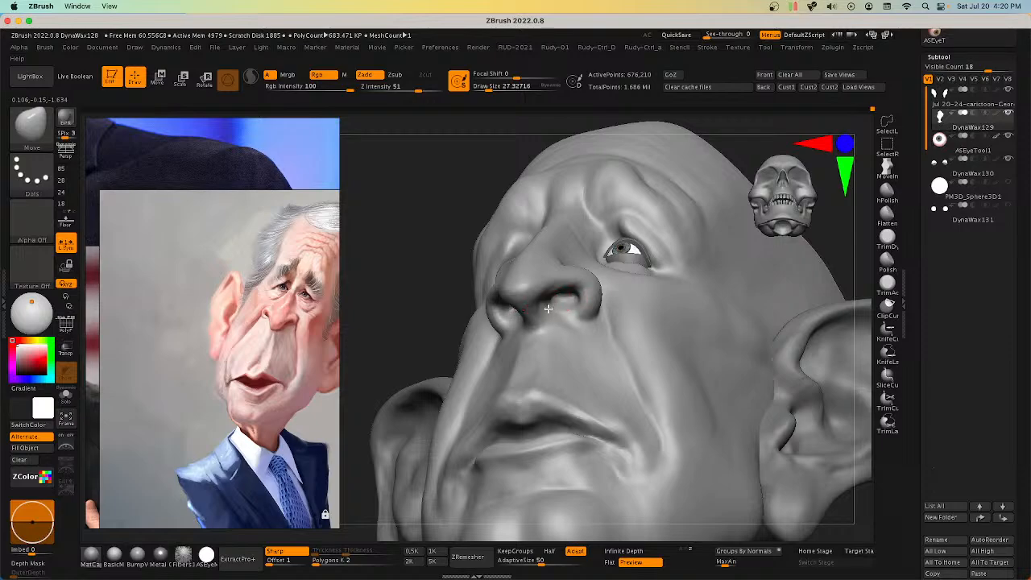
pyautogui.moveTo(550, 302)
pyautogui.mouseDown(button='right')
pyautogui.moveTo(564, 300)
pyautogui.moveTo(553, 305)
pyautogui.mouseUp(button='right')
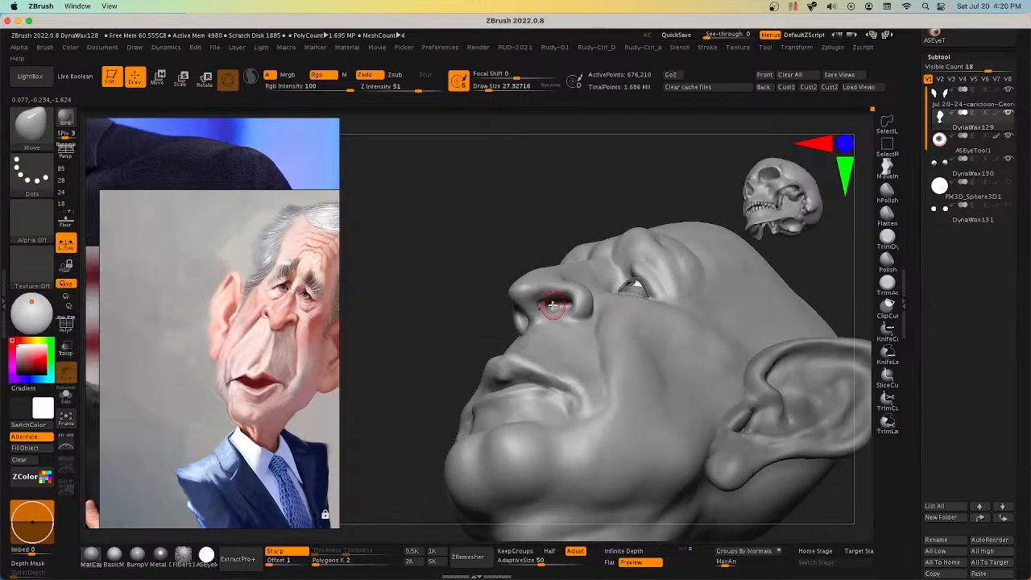
pyautogui.press('shift')
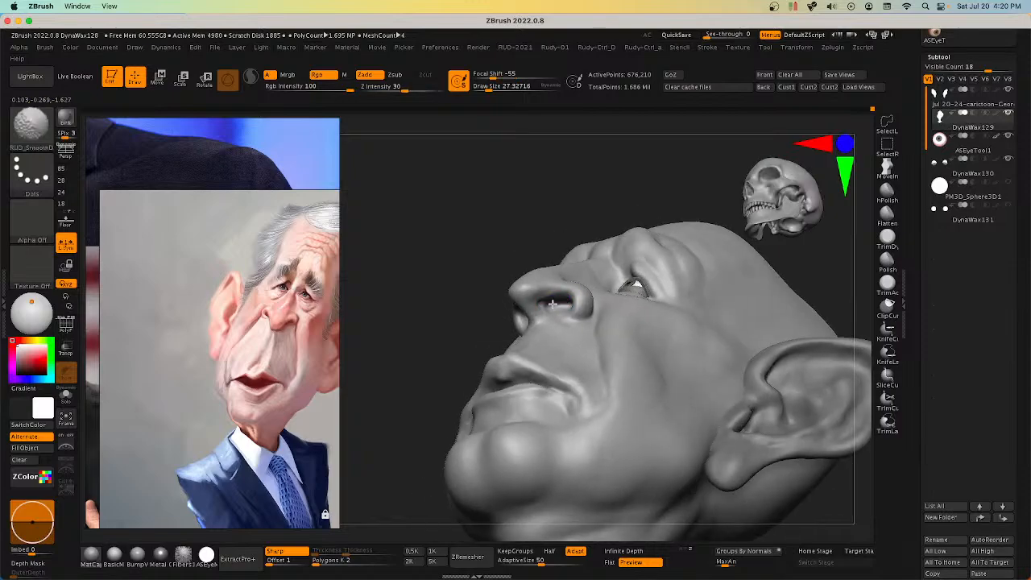
pyautogui.moveTo(556, 309); pyautogui.dragTo(554, 319, button='right')
pyautogui.keyDown('shift'); pyautogui.moveTo(554, 319); pyautogui.dragTo(555, 315); pyautogui.keyUp('shift')
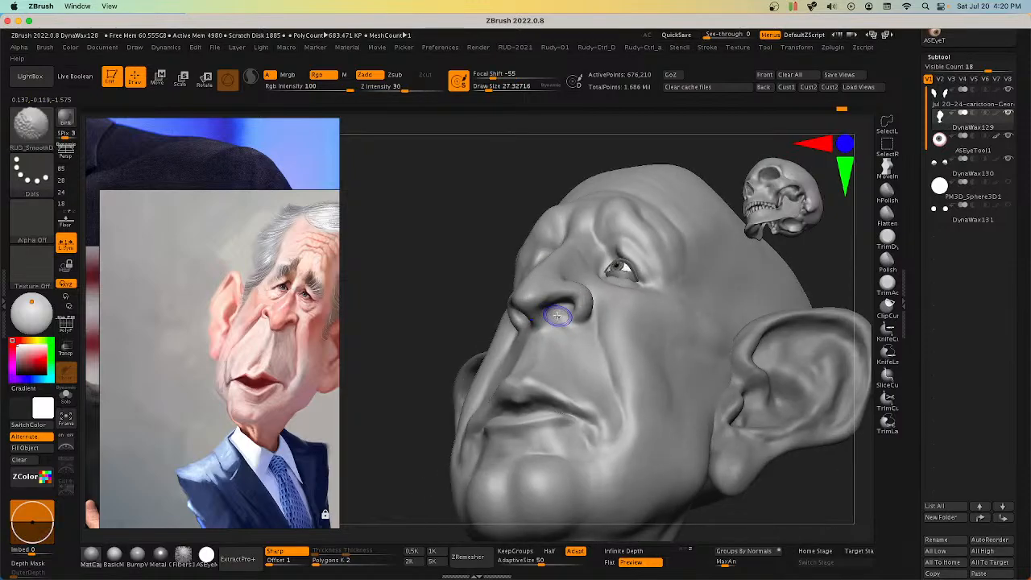
# Step: Adjust the nostril wing with the Move brush at about 50 draw size, and reshape the nose bridge at about 90 and 79
pyautogui.moveTo(555, 315)
pyautogui.mouseDown(button='right')
pyautogui.moveTo(586, 355)
pyautogui.moveTo(569, 324)
pyautogui.moveTo(594, 315)
pyautogui.mouseUp(button='right')
pyautogui.press('s')
pyautogui.moveTo(571, 280); pyautogui.dragTo(575, 281)
pyautogui.keyDown('shift'); pyautogui.moveTo(575, 281); pyautogui.dragTo(600, 283, button='right'); pyautogui.keyUp('shift')
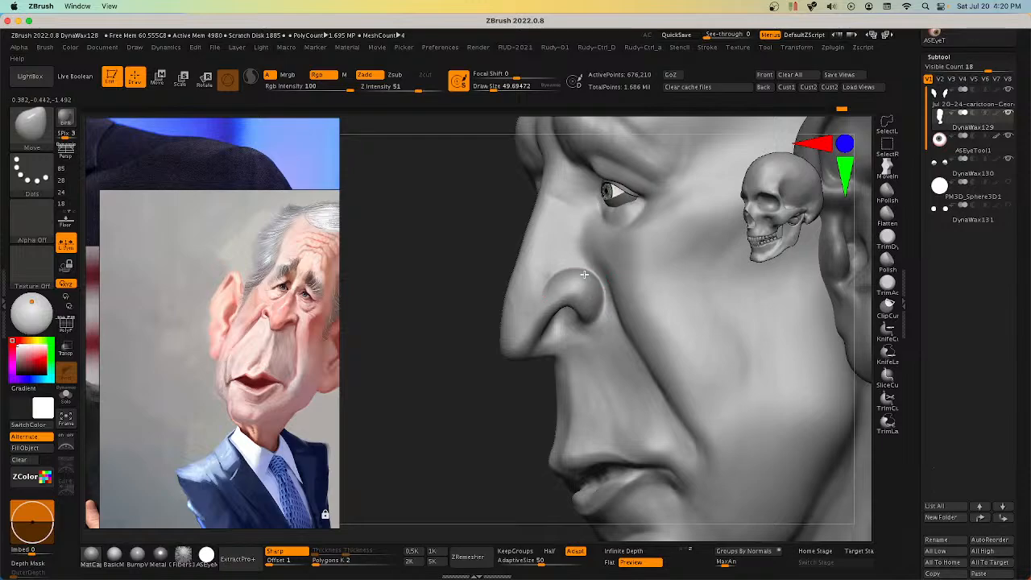
pyautogui.moveTo(583, 273)
pyautogui.mouseDown(button='right')
pyautogui.moveTo(586, 287)
pyautogui.moveTo(626, 299)
pyautogui.moveTo(606, 223)
pyautogui.moveTo(612, 409)
pyautogui.moveTo(565, 361)
pyautogui.moveTo(571, 308)
pyautogui.mouseUp(button='right')
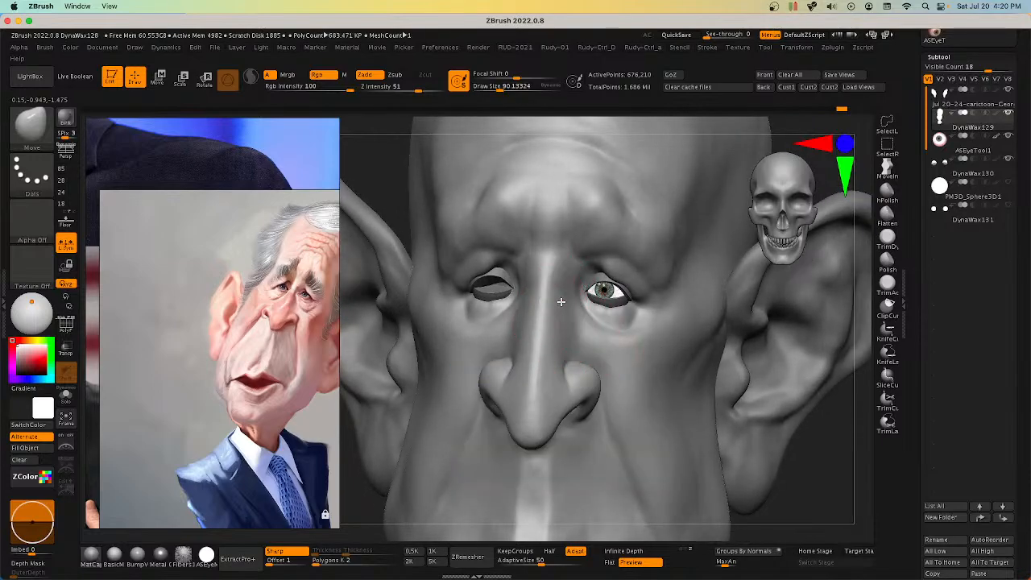
pyautogui.moveTo(577, 323)
pyautogui.mouseDown(button='right')
pyautogui.moveTo(504, 333)
pyautogui.moveTo(532, 332)
pyautogui.mouseUp(button='right')
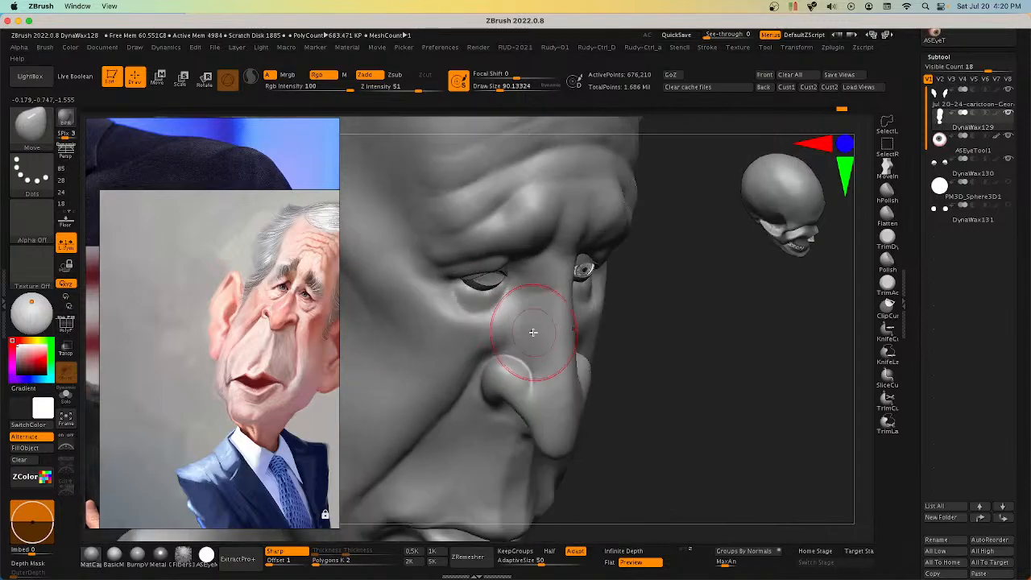
pyautogui.moveTo(660, 359)
pyautogui.mouseDown(button='right')
pyautogui.moveTo(587, 345)
pyautogui.moveTo(636, 323)
pyautogui.mouseUp(button='right')
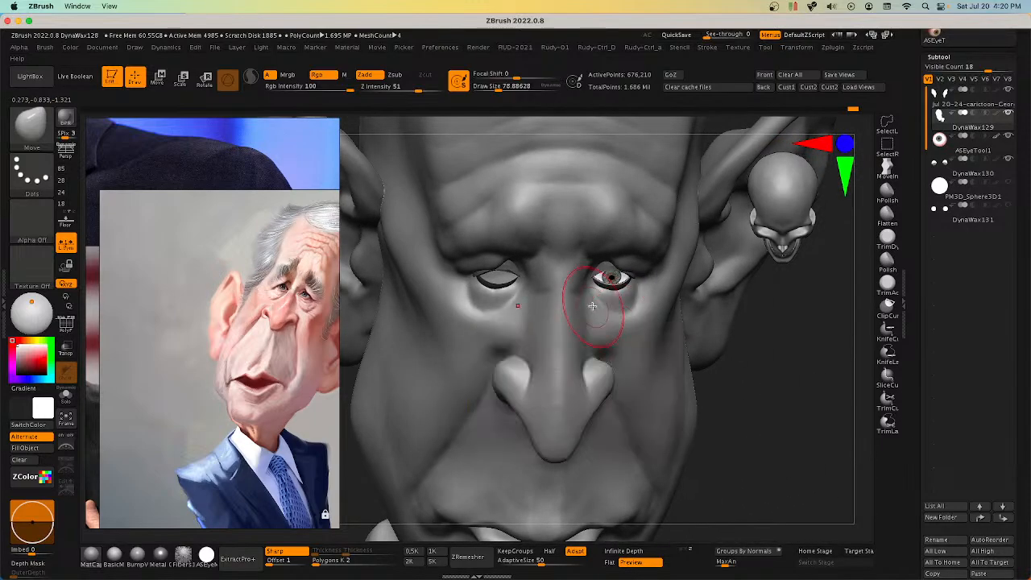
pyautogui.moveTo(665, 290)
pyautogui.mouseDown(button='right')
pyautogui.moveTo(594, 331)
pyautogui.moveTo(617, 322)
pyautogui.moveTo(626, 350)
pyautogui.moveTo(642, 357)
pyautogui.moveTo(651, 343)
pyautogui.moveTo(590, 345)
pyautogui.moveTo(600, 348)
pyautogui.moveTo(553, 327)
pyautogui.moveTo(691, 412)
pyautogui.mouseUp(button='right')
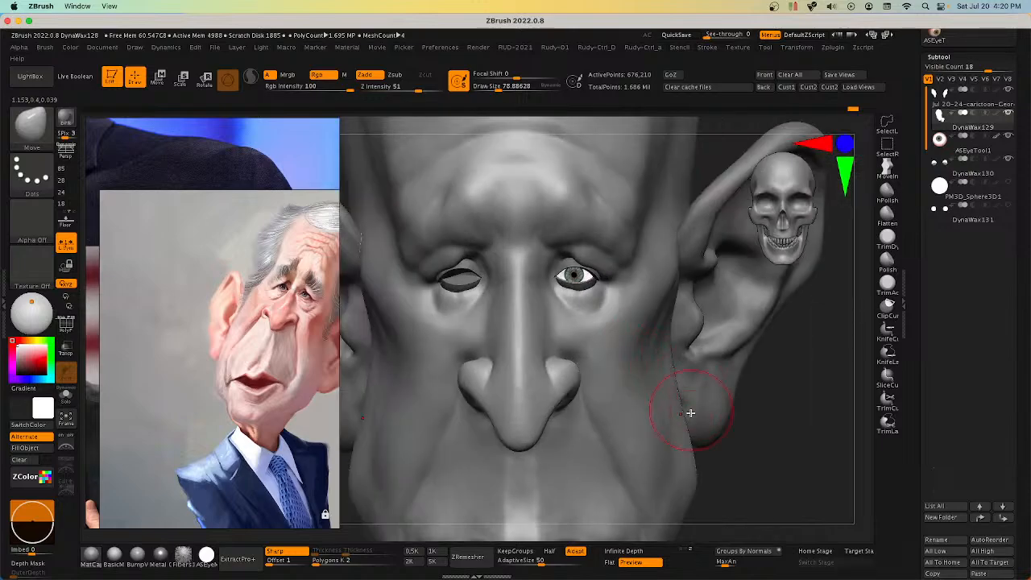
# Step: Build up the surface between the nose and cheek with the ClayBuildup brush at about 39 draw size and Z intensity 1
pyautogui.press('space')
pyautogui.click(776, 449)
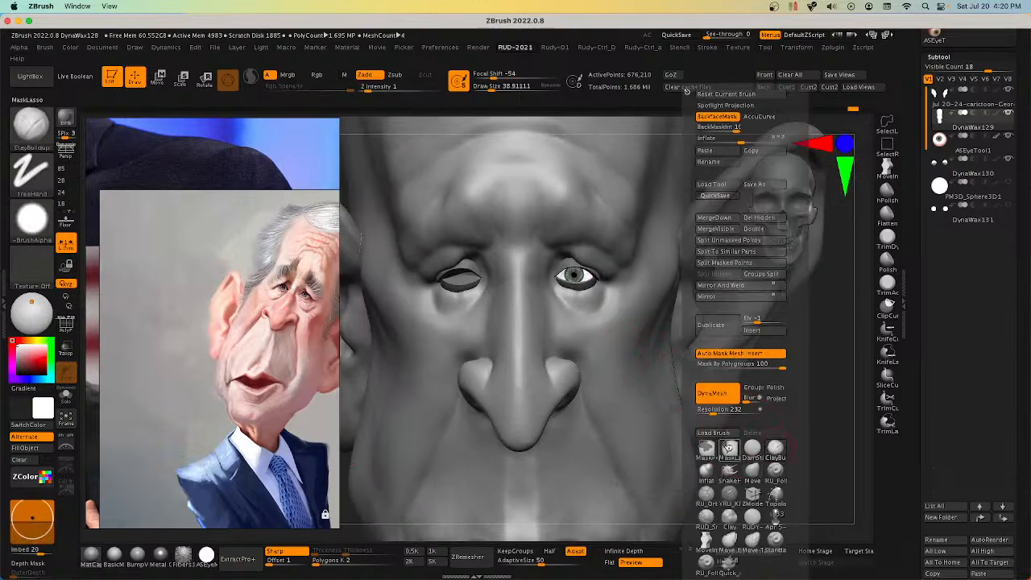
pyautogui.moveTo(644, 375); pyautogui.dragTo(552, 347, button='right')
pyautogui.press('u')
pyautogui.moveTo(551, 343); pyautogui.dragTo(535, 339)
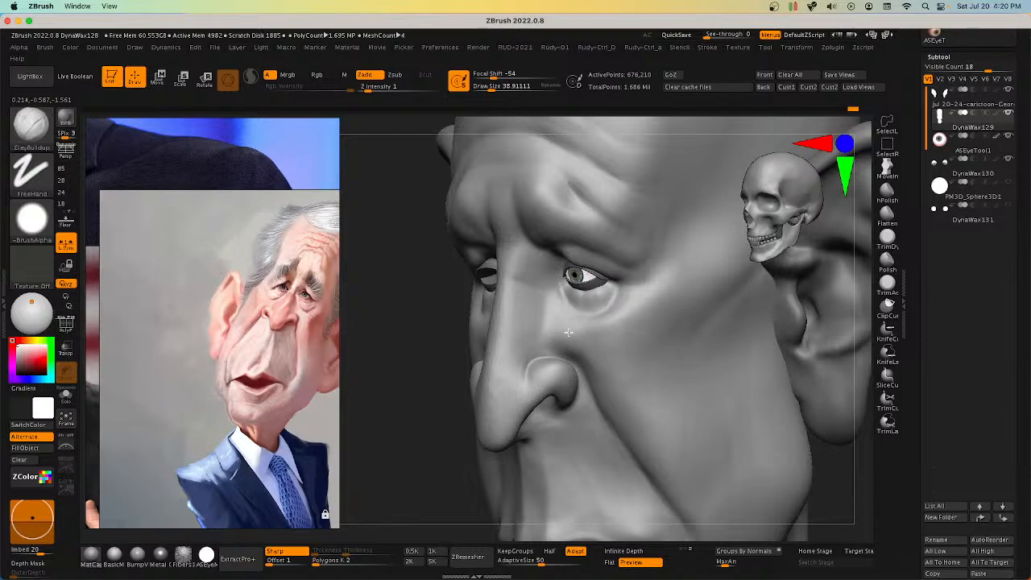
pyautogui.moveTo(534, 338)
pyautogui.mouseDown(button='right')
pyautogui.moveTo(510, 337)
pyautogui.moveTo(548, 313)
pyautogui.moveTo(524, 298)
pyautogui.moveTo(575, 299)
pyautogui.moveTo(668, 341)
pyautogui.moveTo(640, 334)
pyautogui.moveTo(663, 352)
pyautogui.moveTo(656, 356)
pyautogui.moveTo(685, 364)
pyautogui.mouseUp(button='right')
# Step: Adjust the side of the nose bridge near the inner eye with the Move brush, reducing the draw size to about 65
pyautogui.press('b')
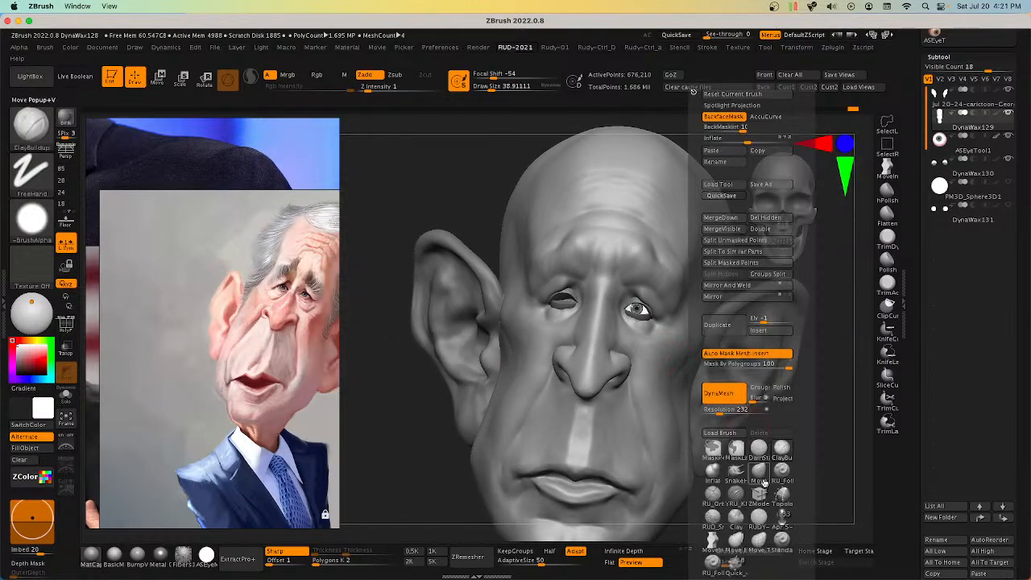
pyautogui.press('m')
pyautogui.press('v')
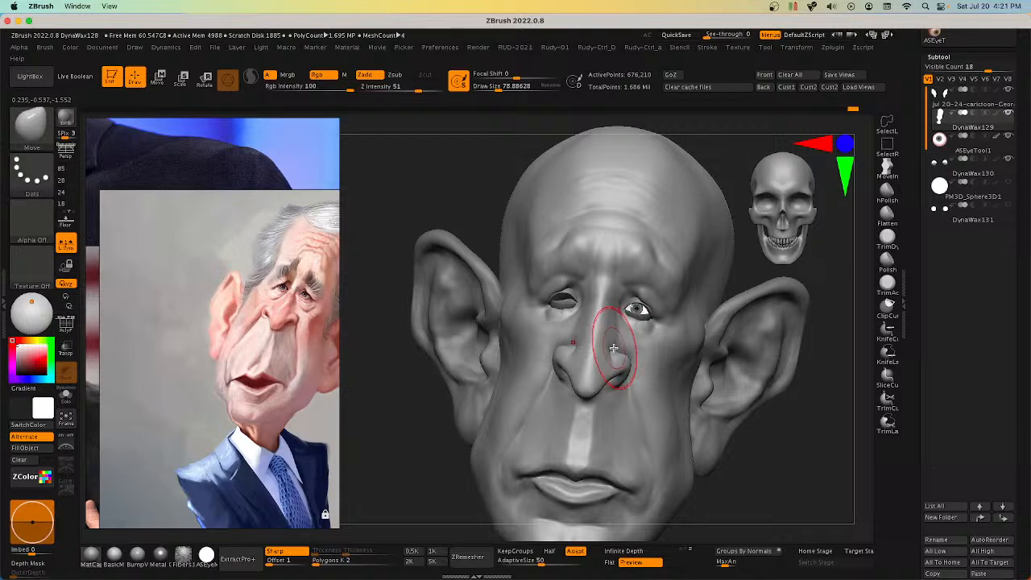
pyautogui.moveTo(613, 346); pyautogui.dragTo(614, 340)
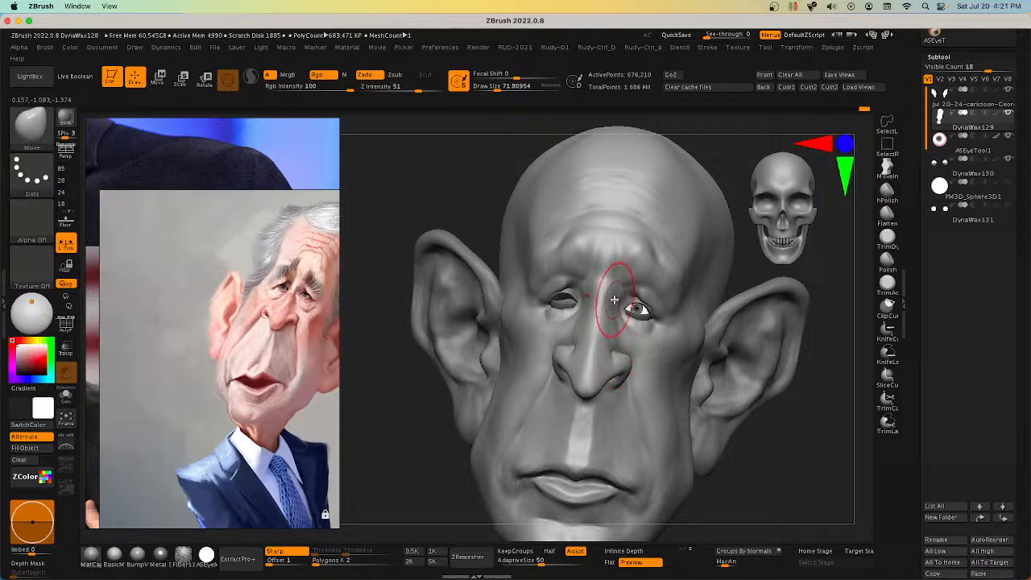
pyautogui.press('[')
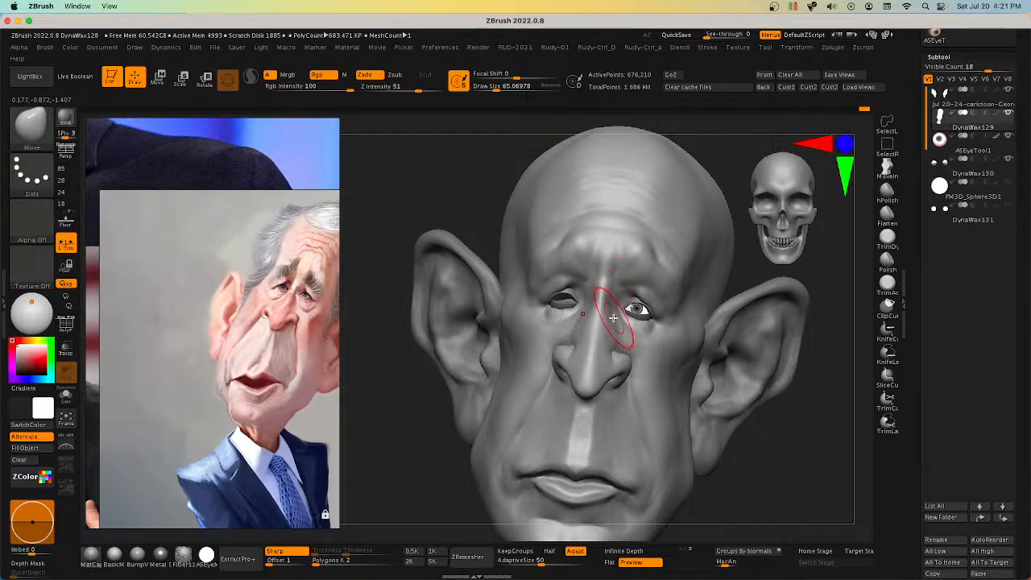
pyautogui.moveTo(623, 289)
pyautogui.mouseDown(button='right')
pyautogui.moveTo(609, 284)
pyautogui.moveTo(673, 294)
pyautogui.moveTo(667, 285)
pyautogui.moveTo(626, 294)
pyautogui.moveTo(657, 303)
pyautogui.mouseUp(button='right')
pyautogui.press('[')
pyautogui.moveTo(725, 357)
pyautogui.mouseDown(button='right')
pyautogui.moveTo(683, 355)
pyautogui.moveTo(698, 327)
pyautogui.moveTo(688, 344)
pyautogui.mouseUp(button='right')
# Step: Refine the brow and upper eye area with the Move brush at about 18 to 27 draw size
pyautogui.press('space')
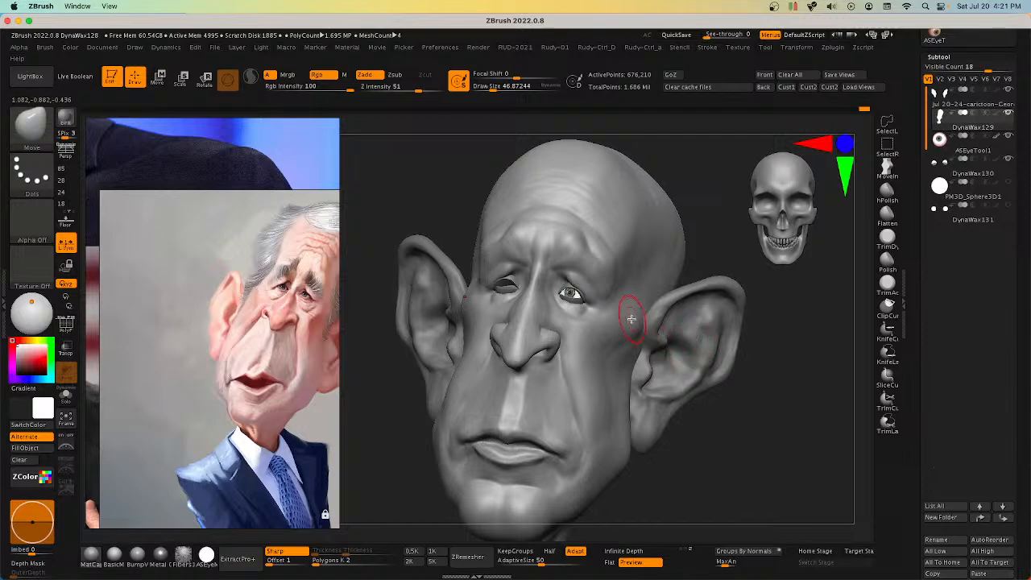
pyautogui.moveTo(578, 294)
pyautogui.mouseDown(button='right')
pyautogui.moveTo(568, 278)
pyautogui.moveTo(525, 282)
pyautogui.mouseUp(button='right')
pyautogui.press('space')
pyautogui.moveTo(528, 308); pyautogui.dragTo(520, 308)
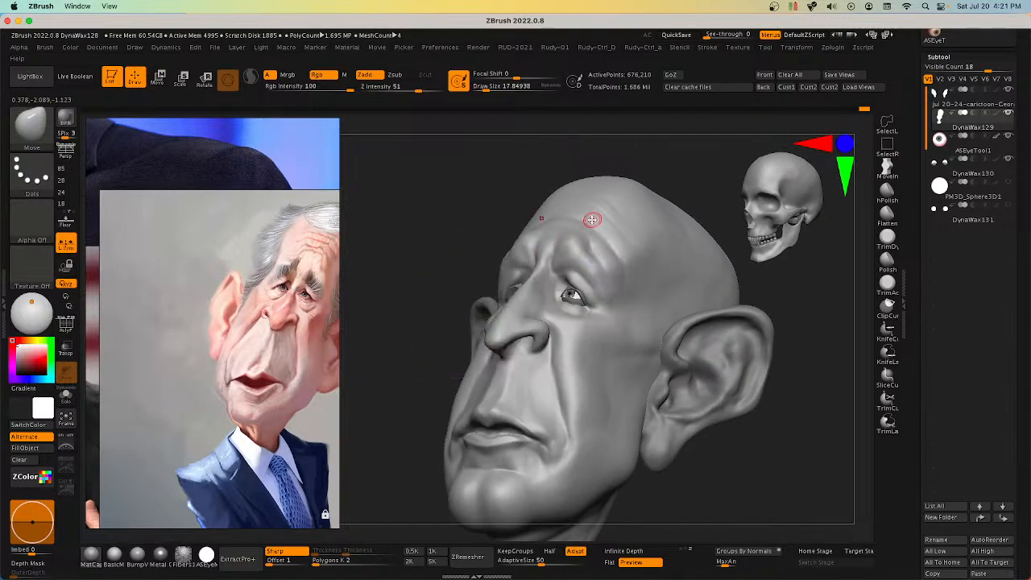
pyautogui.moveTo(548, 256)
pyautogui.mouseDown(button='right')
pyautogui.moveTo(583, 258)
pyautogui.moveTo(556, 292)
pyautogui.moveTo(565, 269)
pyautogui.mouseUp(button='right')
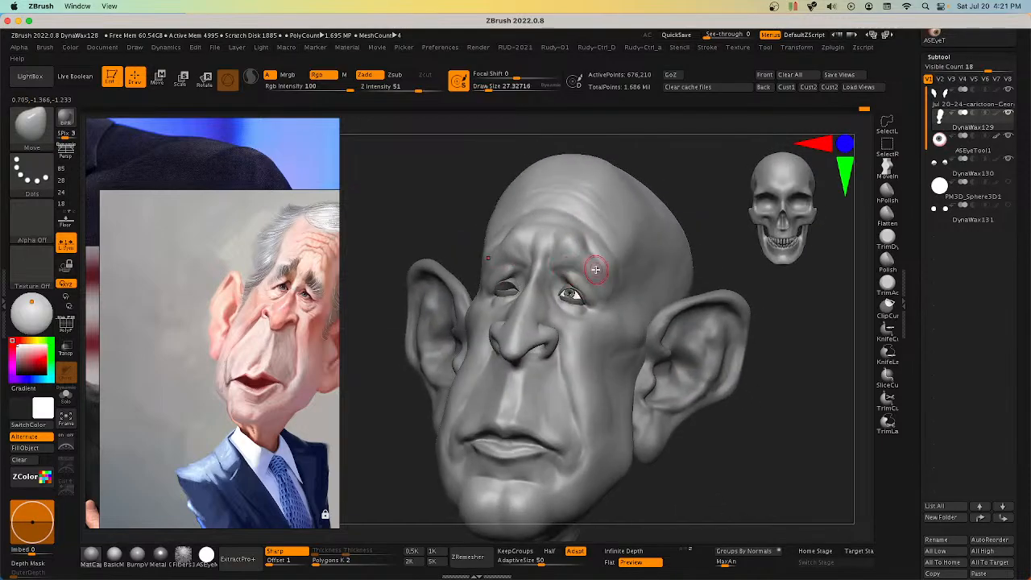
# Step: Choose the RUDY-DamStandard brush, set the draw size to about 39, and carve the creases around the brow
pyautogui.press('1')
pyautogui.click(669, 514)
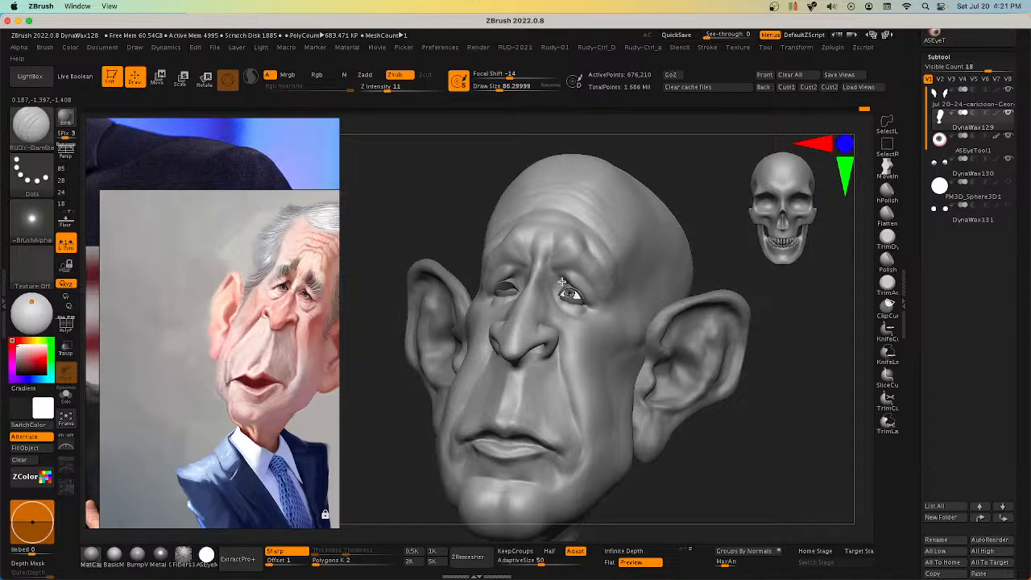
pyautogui.moveTo(557, 276)
pyautogui.mouseDown(button='right')
pyautogui.moveTo(582, 262)
pyautogui.moveTo(582, 236)
pyautogui.mouseUp(button='right')
pyautogui.moveTo(537, 207)
pyautogui.mouseDown(button='right')
pyautogui.moveTo(626, 327)
pyautogui.moveTo(593, 321)
pyautogui.moveTo(671, 343)
pyautogui.moveTo(676, 361)
pyautogui.mouseUp(button='right')
pyautogui.moveTo(618, 276)
pyautogui.keyDown('ctrl'); pyautogui.mouseDown(button='right')
pyautogui.moveTo(591, 292)
pyautogui.moveTo(593, 270)
pyautogui.moveTo(583, 270)
pyautogui.moveTo(587, 282)
pyautogui.mouseUp(button='right'); pyautogui.keyUp('ctrl')
pyautogui.press('s')
pyautogui.click(578, 274)
pyautogui.moveTo(572, 279); pyautogui.dragTo(550, 301)
# Step: Deepen the folds of the outer brow and forehead with the RUDY-DamStandard brush at about 53 draw size
pyautogui.moveTo(550, 301); pyautogui.dragTo(562, 301, button='right')
pyautogui.press('s')
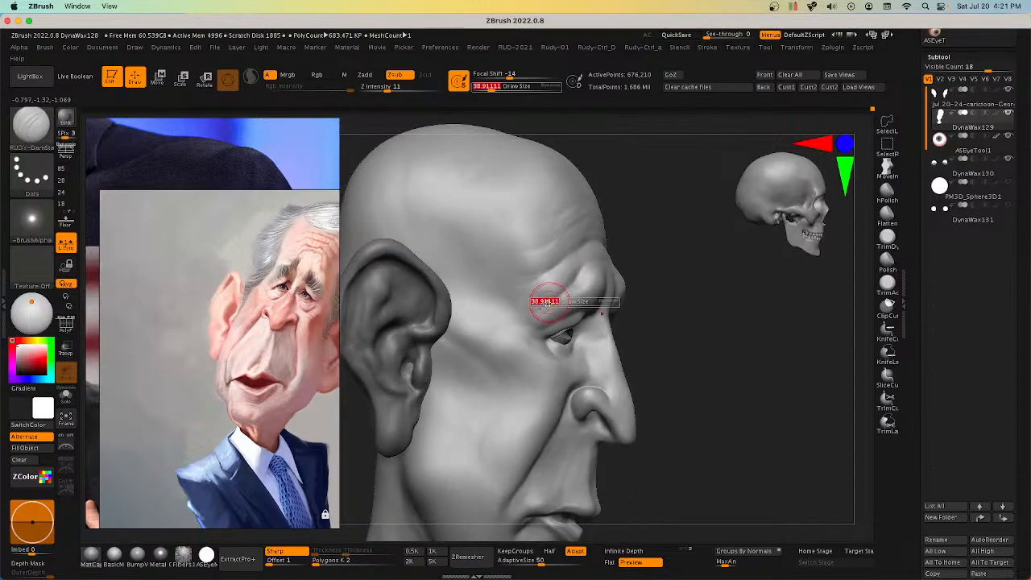
pyautogui.click(549, 301)
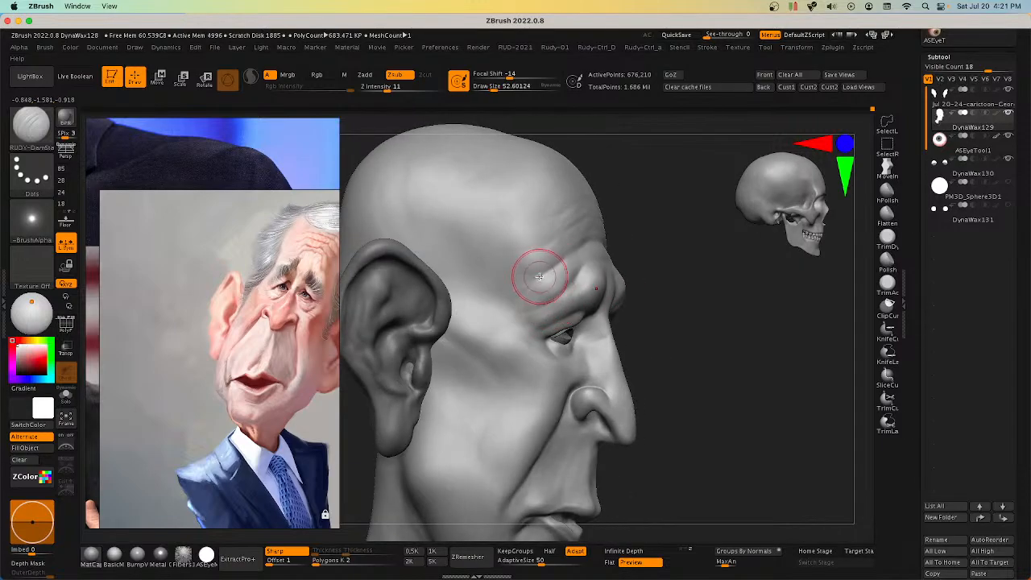
pyautogui.moveTo(524, 276); pyautogui.dragTo(558, 255, button='right')
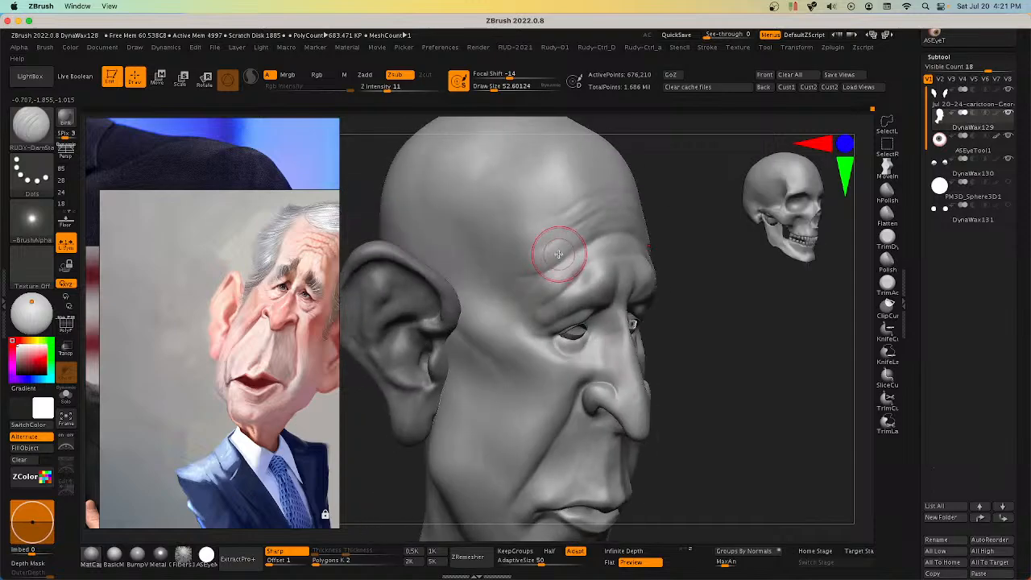
pyautogui.moveTo(584, 218); pyautogui.dragTo(574, 240, button='right')
pyautogui.moveTo(625, 211)
pyautogui.mouseDown(button='right')
pyautogui.moveTo(605, 229)
pyautogui.moveTo(617, 234)
pyautogui.moveTo(584, 248)
pyautogui.moveTo(602, 283)
pyautogui.moveTo(610, 258)
pyautogui.mouseUp(button='right')
# Step: Refine the forehead wrinkles and brow shape with the Move brush at about 34 draw size
pyautogui.press('b')
pyautogui.press('m')
pyautogui.press('v')
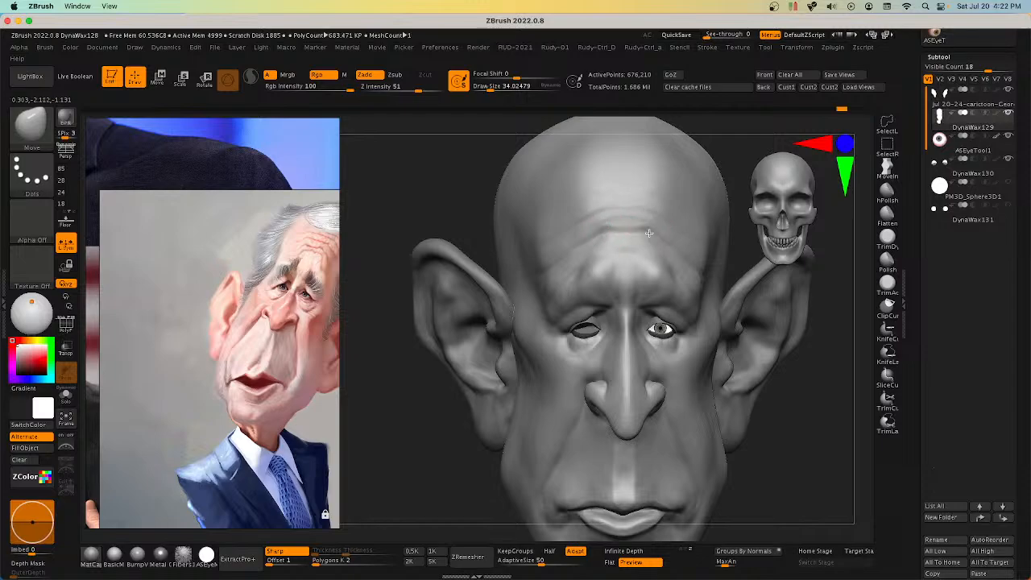
pyautogui.moveTo(647, 235)
pyautogui.mouseDown(button='right')
pyautogui.moveTo(590, 237)
pyautogui.moveTo(609, 254)
pyautogui.moveTo(657, 250)
pyautogui.moveTo(655, 233)
pyautogui.moveTo(609, 226)
pyautogui.moveTo(648, 225)
pyautogui.moveTo(610, 228)
pyautogui.mouseUp(button='right')
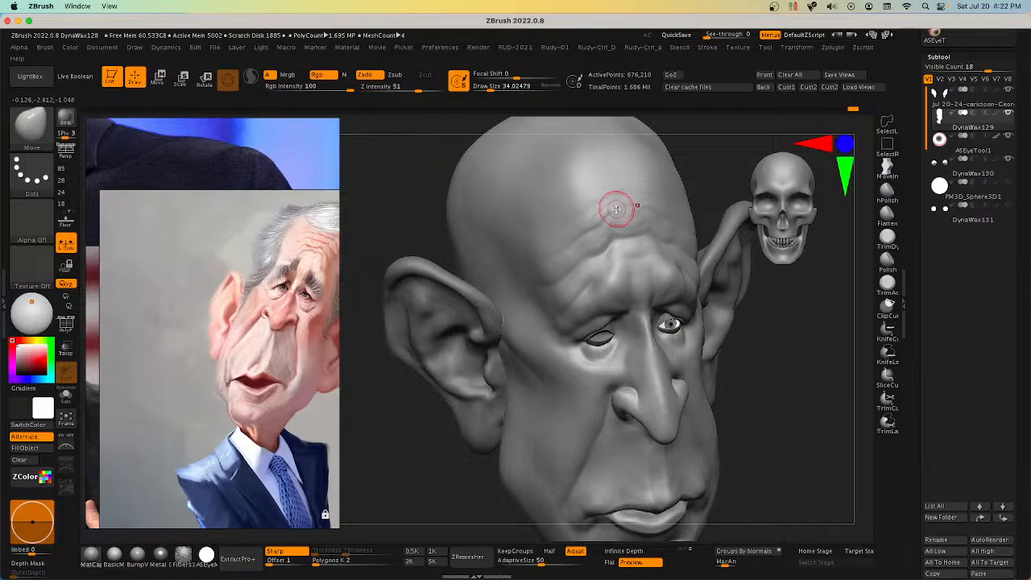
pyautogui.moveTo(626, 209)
pyautogui.mouseDown(button='right')
pyautogui.moveTo(645, 211)
pyautogui.moveTo(622, 214)
pyautogui.moveTo(686, 182)
pyautogui.moveTo(652, 198)
pyautogui.moveTo(651, 223)
pyautogui.moveTo(648, 202)
pyautogui.moveTo(699, 200)
pyautogui.moveTo(671, 222)
pyautogui.moveTo(702, 251)
pyautogui.mouseUp(button='right')
# Step: Choose the Standard brush, set Z Intensity to 10 and draw size to about 53, and build up the central forehead wrinkles
pyautogui.press('space')
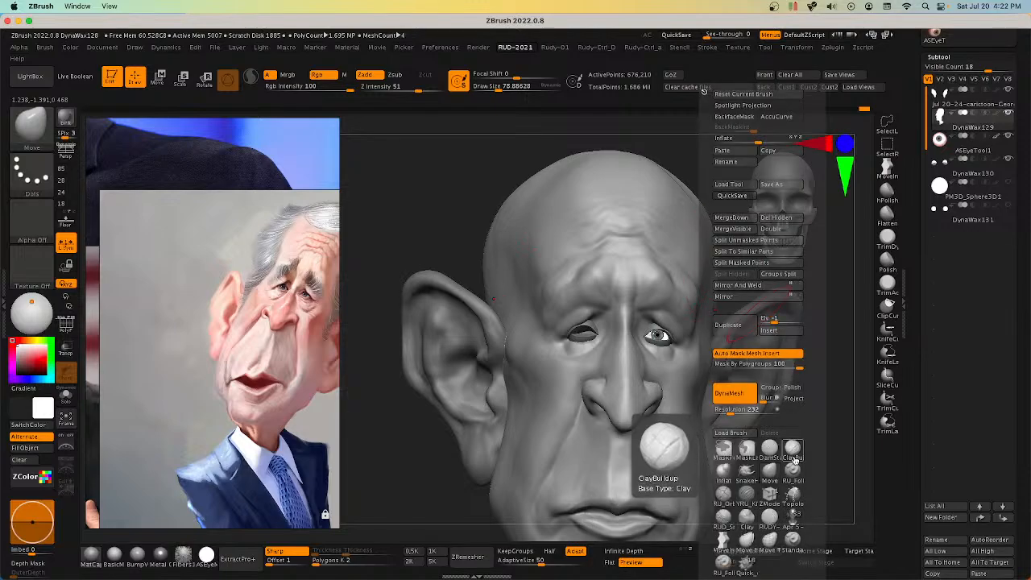
pyautogui.click(793, 457)
pyautogui.moveTo(610, 249)
pyautogui.keyDown('ctrl'); pyautogui.mouseDown(button='right')
pyautogui.moveTo(645, 319)
pyautogui.moveTo(603, 233)
pyautogui.mouseUp(button='right'); pyautogui.keyUp('ctrl')
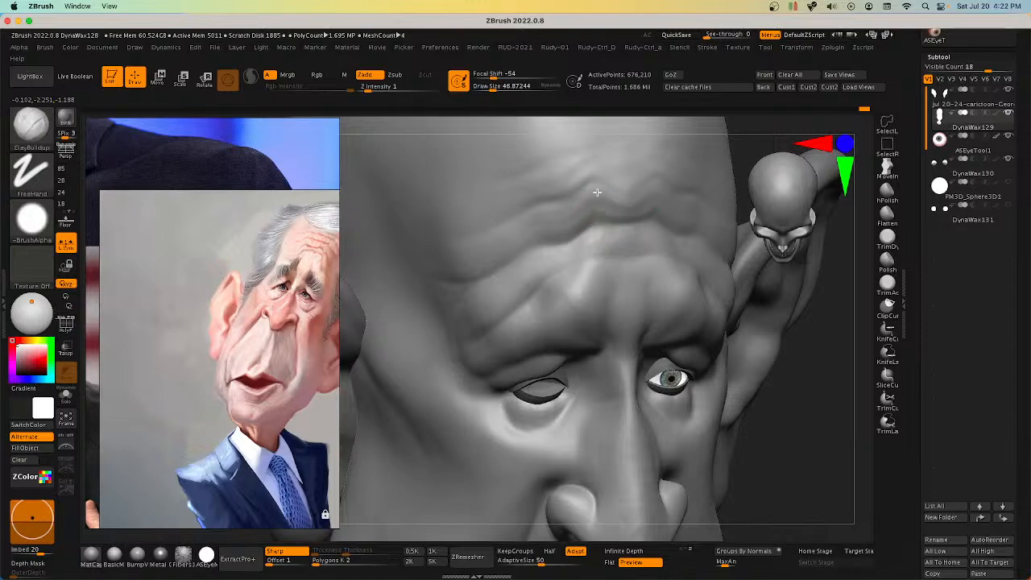
pyautogui.press('1')
pyautogui.click(795, 521)
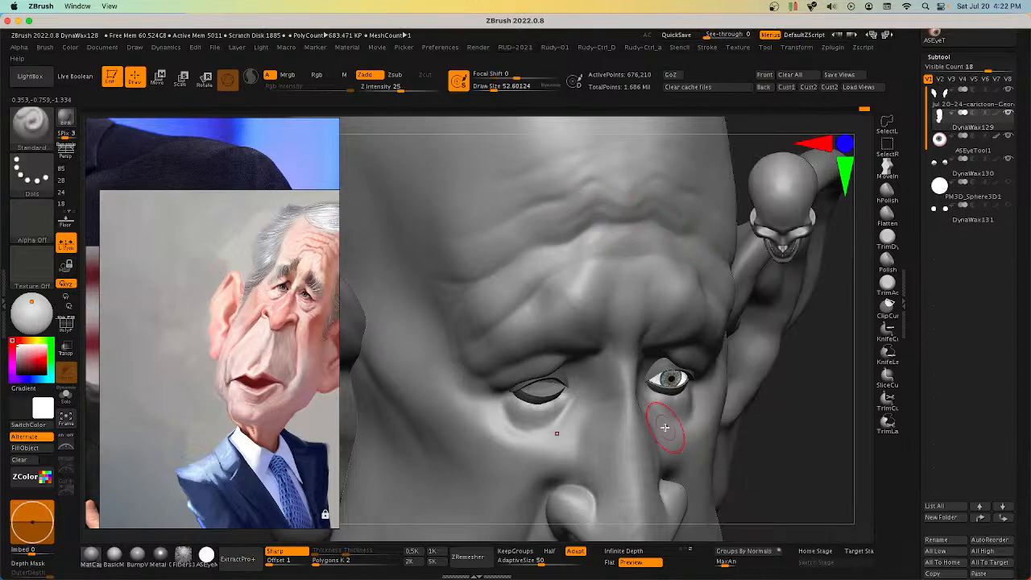
pyautogui.press('s')
pyautogui.moveTo(598, 205); pyautogui.dragTo(545, 207)
pyautogui.press('s')
pyautogui.press('u')
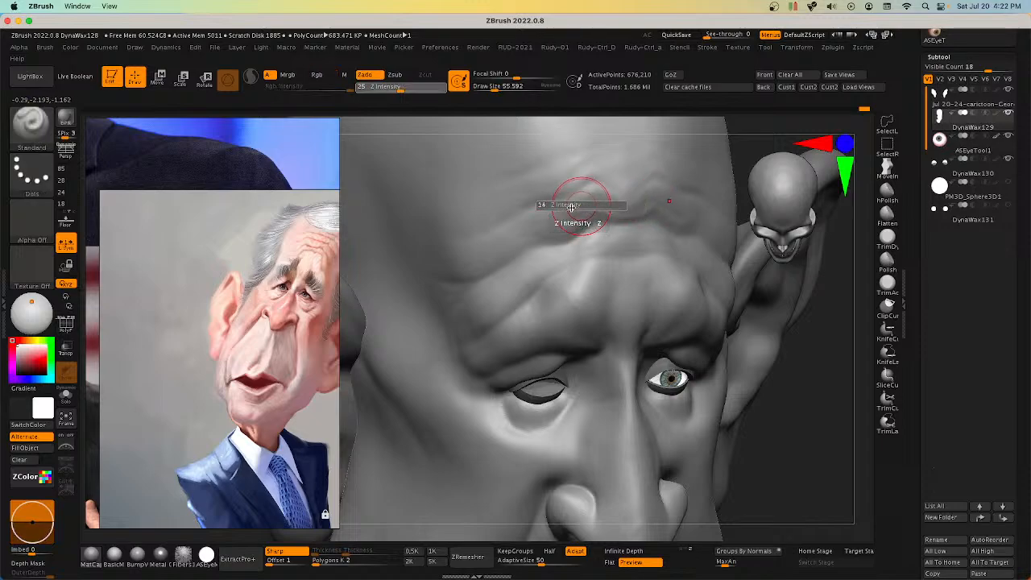
pyautogui.press('s')
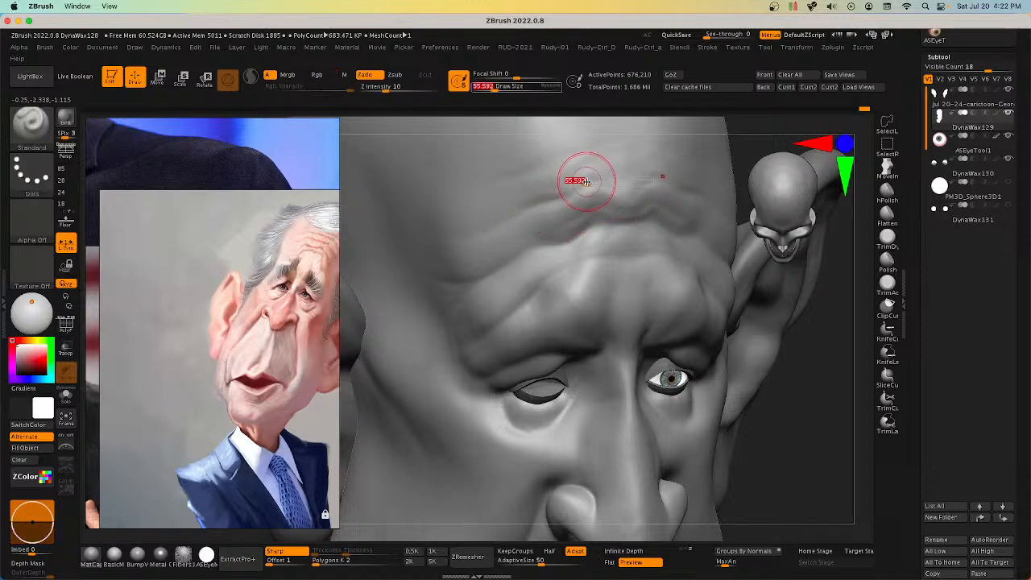
pyautogui.moveTo(586, 181); pyautogui.dragTo(577, 178)
# Step: Raise the folds between the forehead and brow with the Standard brush at about 41 draw size
pyautogui.press('s')
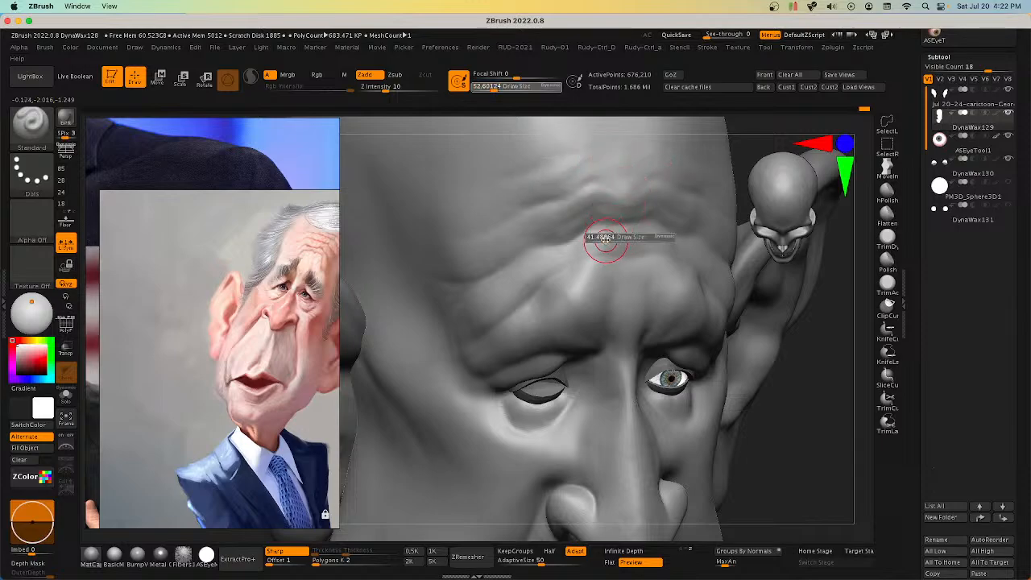
pyautogui.moveTo(605, 231); pyautogui.dragTo(598, 235)
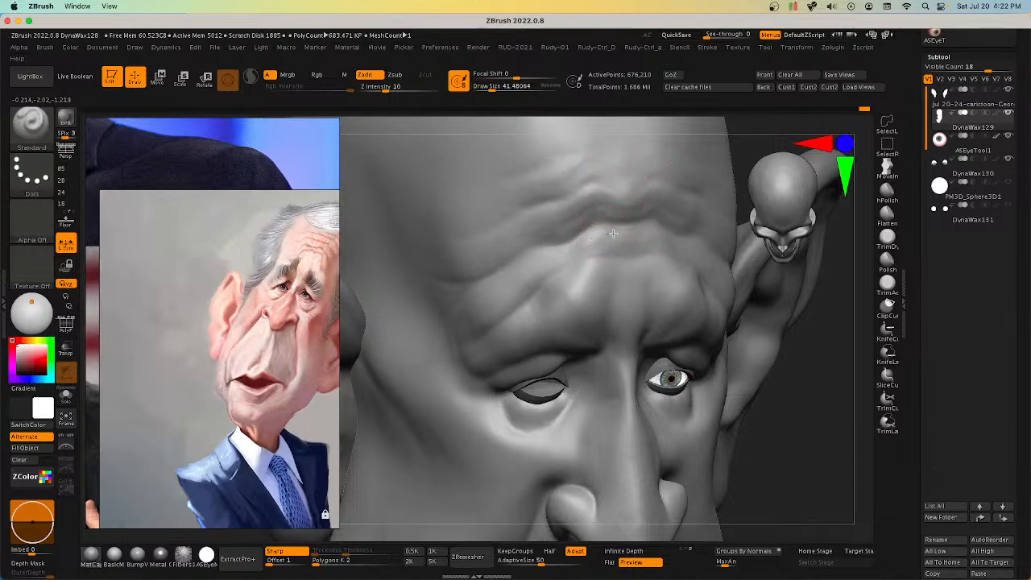
pyautogui.moveTo(578, 251); pyautogui.dragTo(583, 267, button='right')
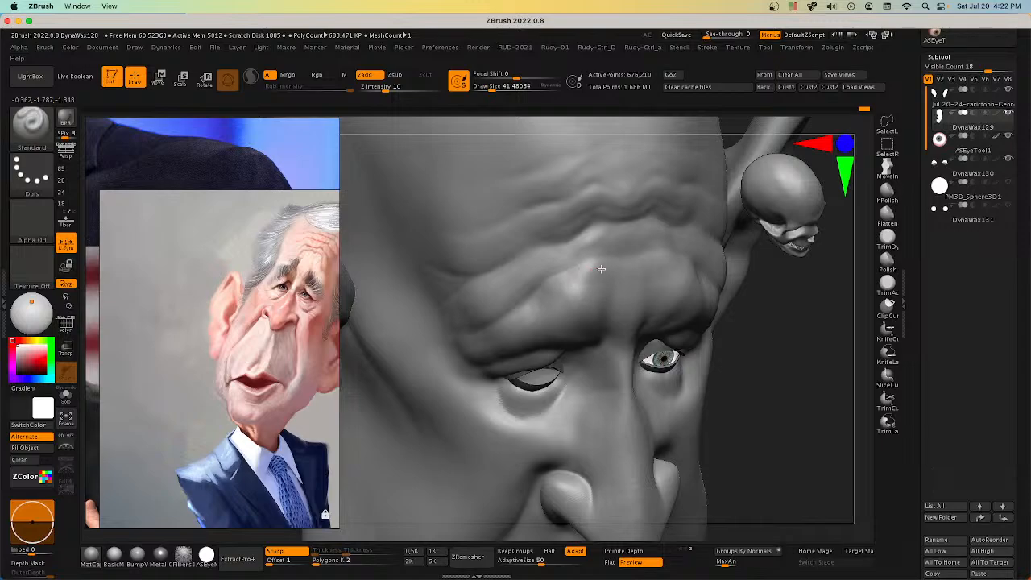
pyautogui.moveTo(607, 240); pyautogui.dragTo(592, 248, button='right')
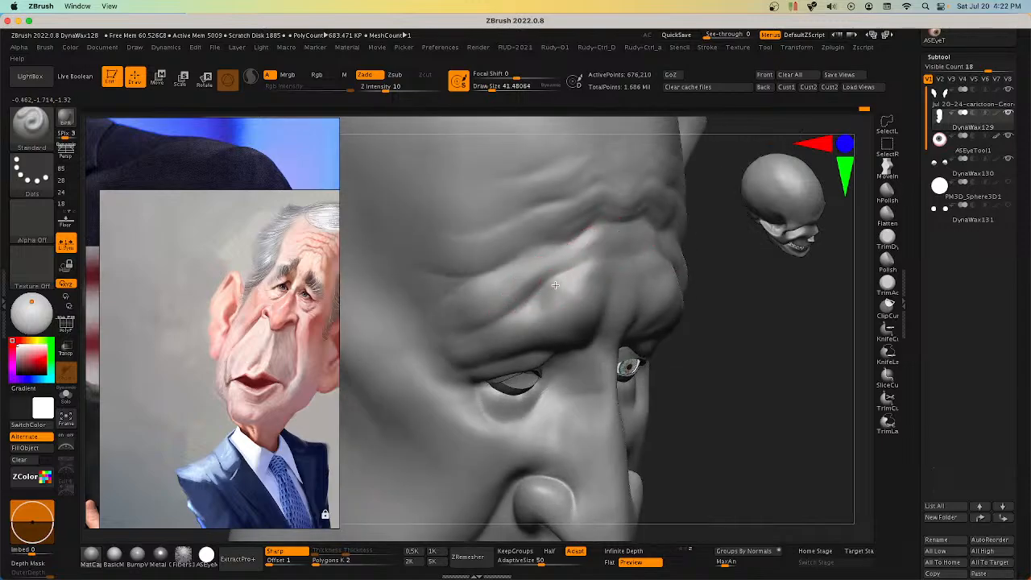
# Step: Strengthen the outer brow and upper forehead wrinkles with the Standard brush at about 36 draw size
pyautogui.moveTo(555, 285); pyautogui.dragTo(557, 260)
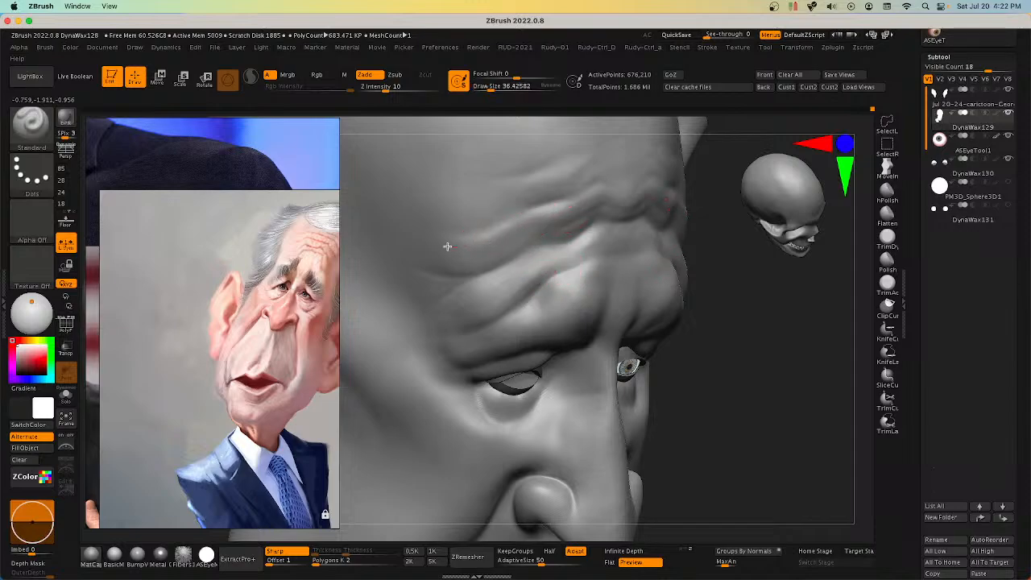
pyautogui.moveTo(559, 173); pyautogui.dragTo(601, 286, button='right')
pyautogui.moveTo(568, 255); pyautogui.dragTo(570, 248)
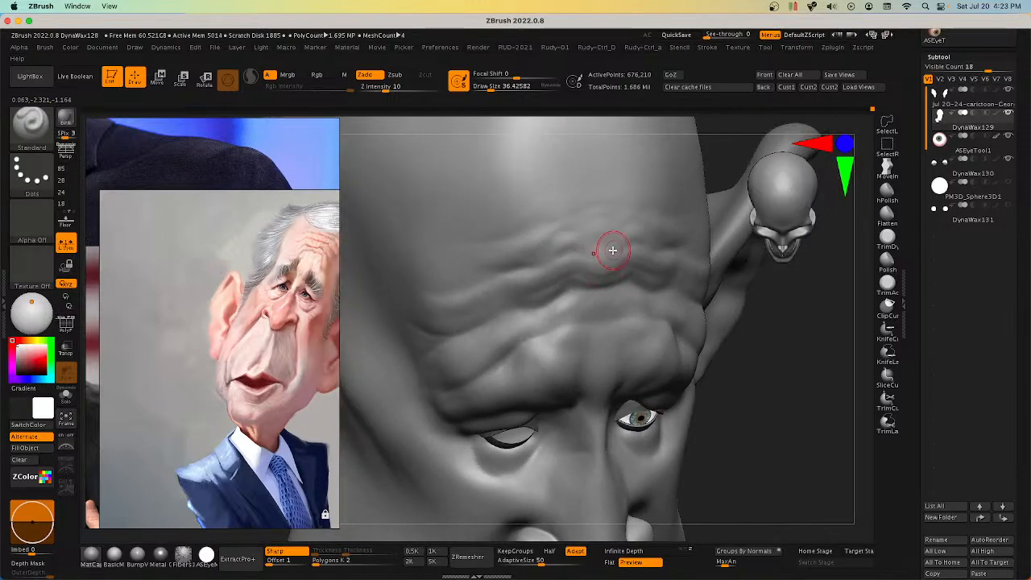
# Step: Smooth the forehead wrinkles at about 36 draw size and check them against the whole head
pyautogui.moveTo(621, 239); pyautogui.dragTo(731, 364, button='right')
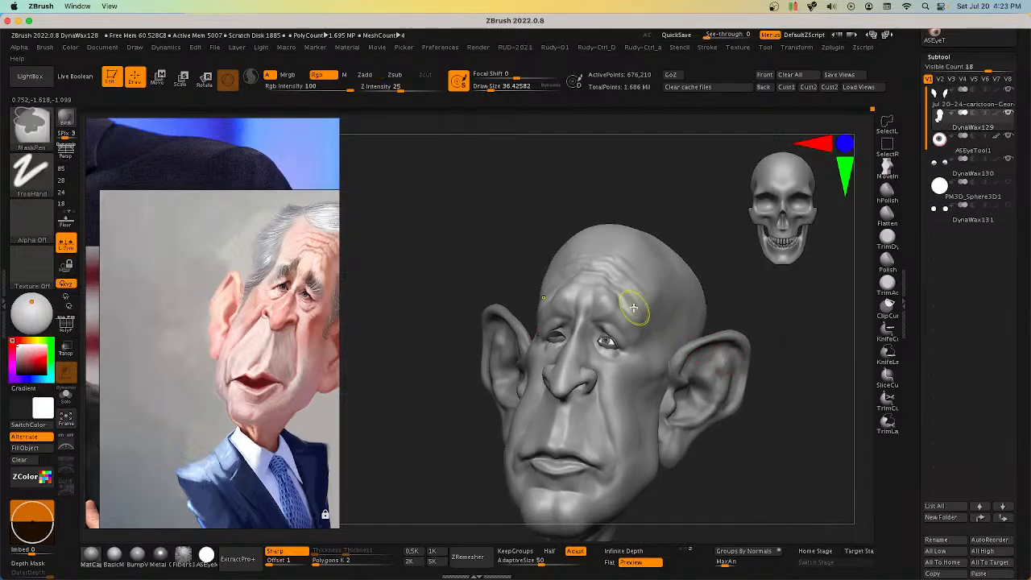
pyautogui.keyDown('ctrl'); pyautogui.moveTo(633, 304); pyautogui.dragTo(656, 342, button='right'); pyautogui.keyUp('ctrl')
pyautogui.press('shift')
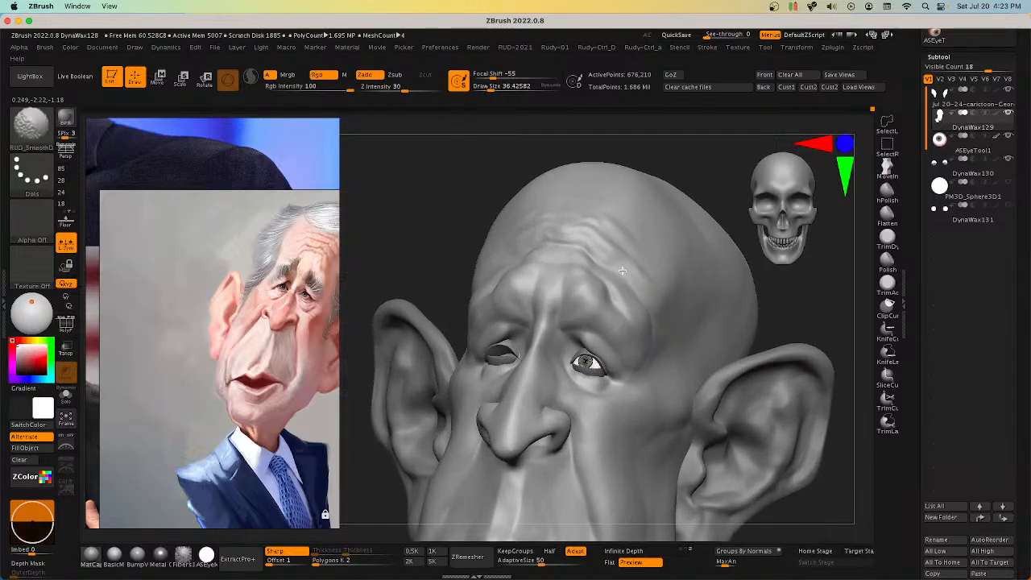
pyautogui.moveTo(633, 256)
pyautogui.mouseDown(button='right')
pyautogui.moveTo(688, 249)
pyautogui.moveTo(701, 370)
pyautogui.mouseUp(button='right')
pyautogui.moveTo(701, 371)
pyautogui.keyDown('ctrl'); pyautogui.mouseDown(button='right')
pyautogui.moveTo(706, 315)
pyautogui.moveTo(711, 356)
pyautogui.moveTo(691, 375)
pyautogui.mouseUp(button='right'); pyautogui.keyUp('ctrl')
pyautogui.keyDown('ctrl'); pyautogui.moveTo(692, 375); pyautogui.dragTo(719, 353, button='right'); pyautogui.keyUp('ctrl')
# Step: Insert a Sphere3D as a new subtool and move it up onto the top of the head
pyautogui.press('space')
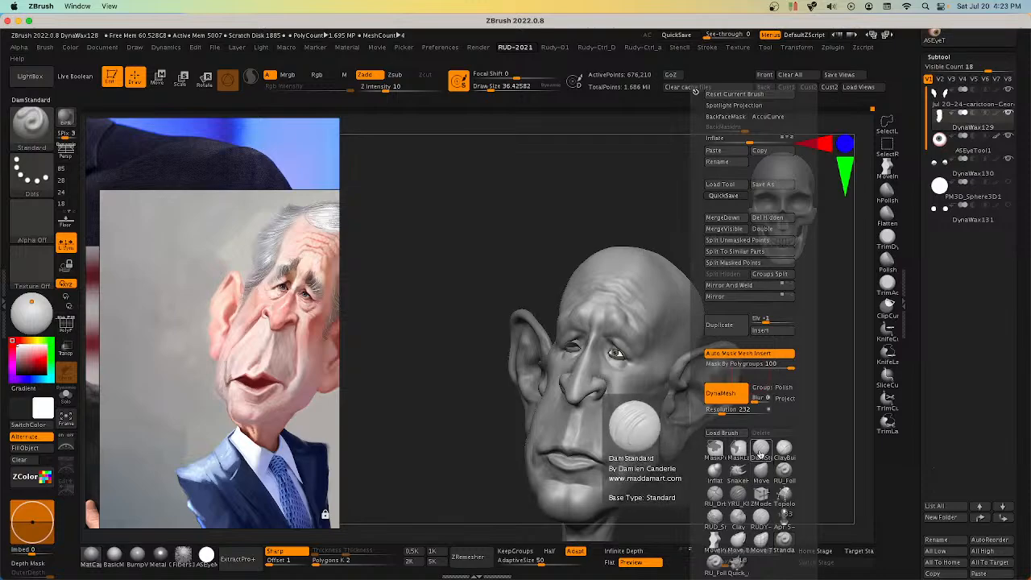
pyautogui.click(766, 332)
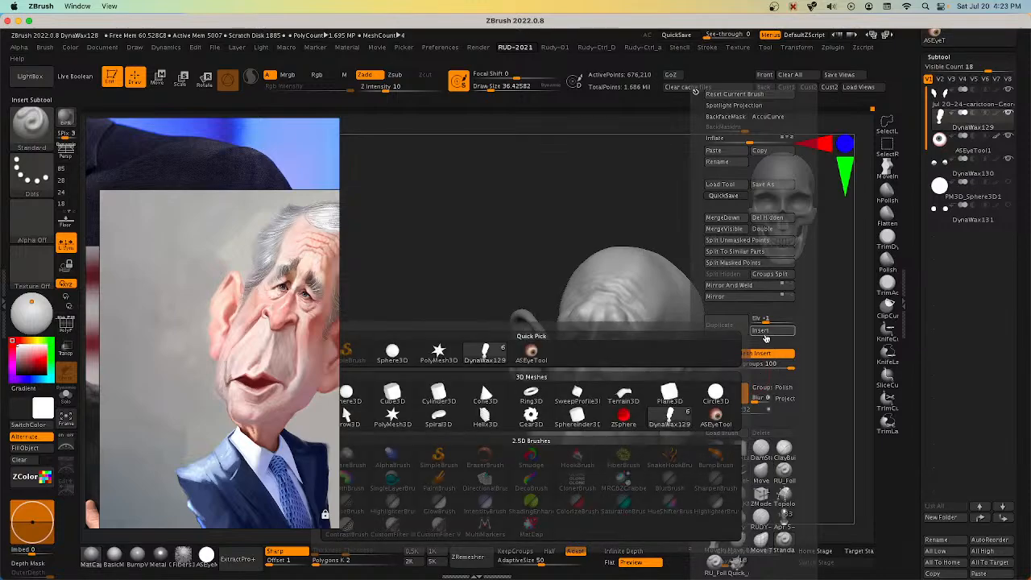
pyautogui.click(392, 352)
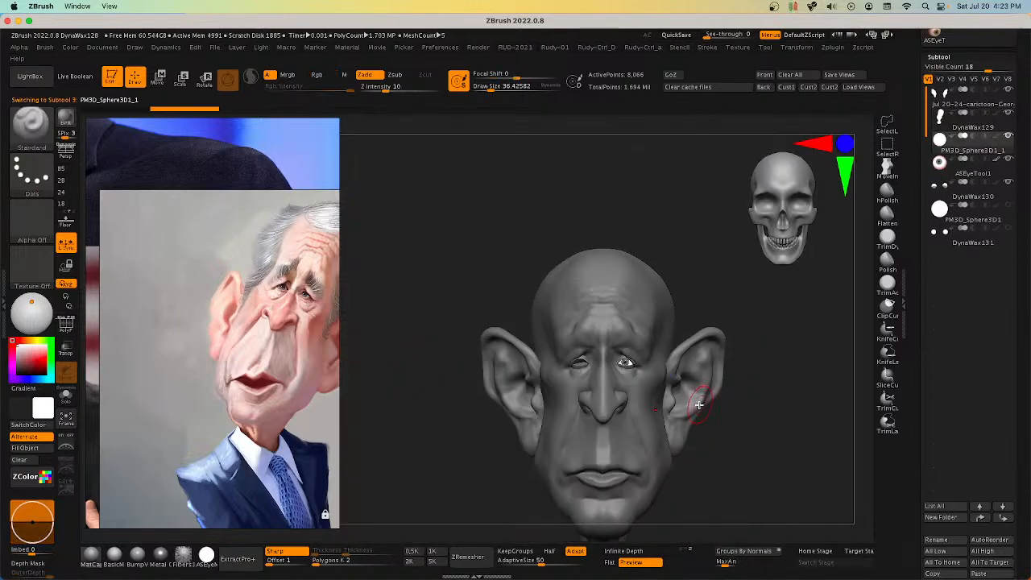
pyautogui.press('w')
pyautogui.moveTo(603, 363); pyautogui.dragTo(626, 209)
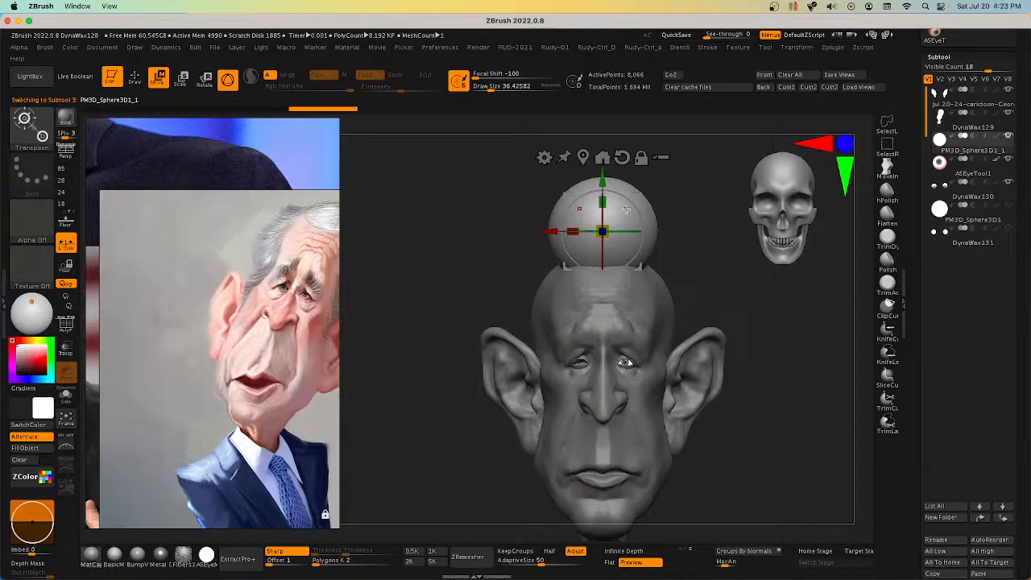
# Step: Pull the sphere over the skull as a rough hair mass with the Move brush at about 232 draw size
pyautogui.moveTo(683, 276); pyautogui.dragTo(665, 285)
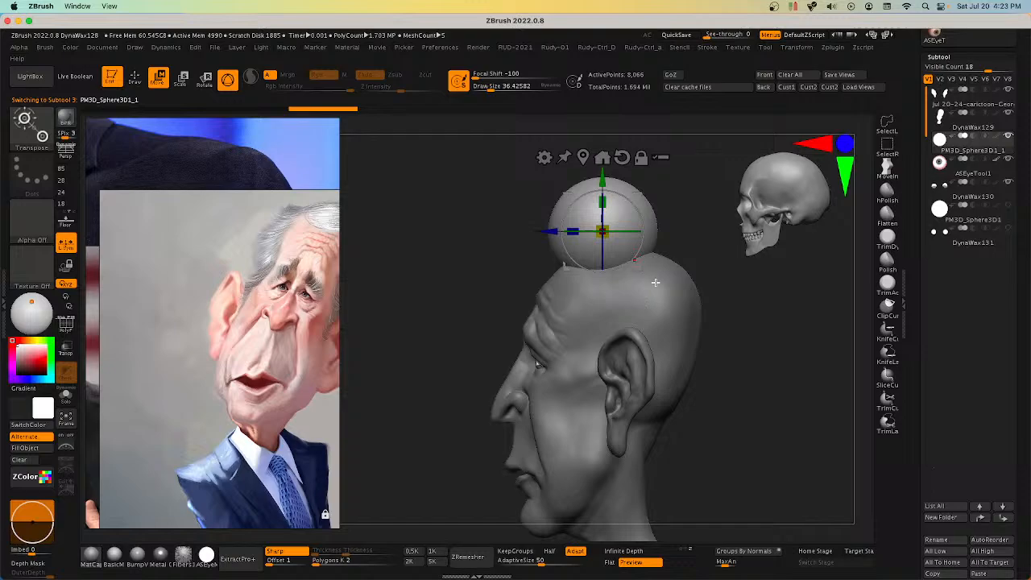
pyautogui.press('b')
pyautogui.press('m')
pyautogui.press('v')
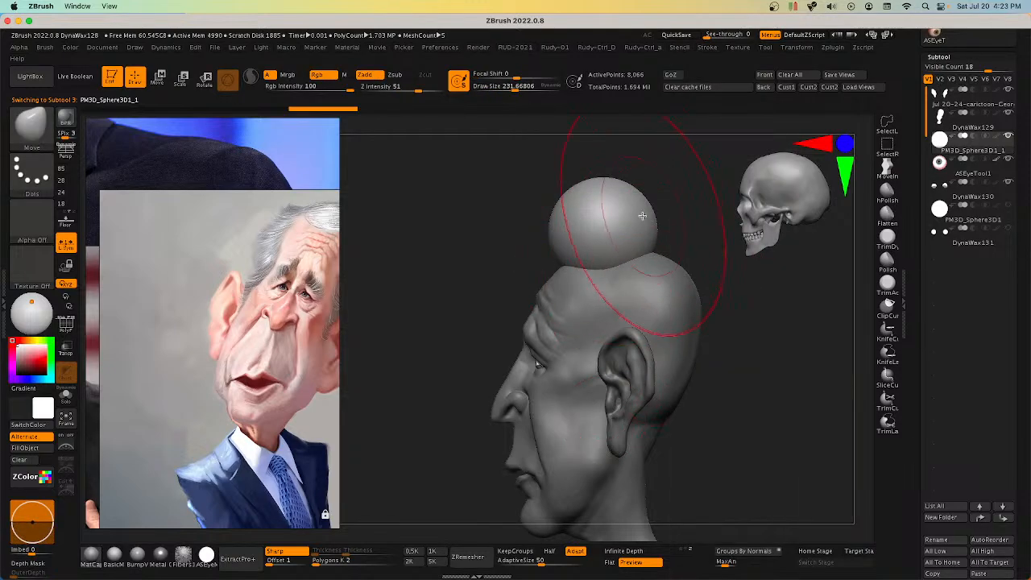
pyautogui.moveTo(642, 216)
pyautogui.mouseDown()
pyautogui.moveTo(685, 244)
pyautogui.moveTo(724, 313)
pyautogui.moveTo(684, 340)
pyautogui.moveTo(562, 270)
pyautogui.moveTo(502, 297)
pyautogui.mouseUp()
pyautogui.moveTo(527, 308)
pyautogui.mouseDown(button='right')
pyautogui.moveTo(602, 268)
pyautogui.moveTo(707, 295)
pyautogui.moveTo(684, 286)
pyautogui.mouseUp(button='right')
pyautogui.moveTo(684, 286); pyautogui.dragTo(679, 273)
pyautogui.moveTo(628, 270); pyautogui.dragTo(666, 253, button='right')
pyautogui.moveTo(699, 278); pyautogui.dragTo(712, 298)
pyautogui.moveTo(725, 292); pyautogui.dragTo(686, 317, button='right')
# Step: Fit the hair mass to the hairline and sides of the skull with the Move brush, reducing the draw size to about 138
pyautogui.press('[')
pyautogui.moveTo(681, 319); pyautogui.dragTo(670, 330)
pyautogui.moveTo(675, 327)
pyautogui.mouseDown(button='right')
pyautogui.moveTo(707, 302)
pyautogui.moveTo(767, 323)
pyautogui.moveTo(732, 349)
pyautogui.moveTo(758, 342)
pyautogui.mouseUp(button='right')
pyautogui.moveTo(743, 342)
pyautogui.mouseDown()
pyautogui.moveTo(754, 369)
pyautogui.moveTo(755, 333)
pyautogui.mouseUp()
pyautogui.moveTo(733, 345)
pyautogui.mouseDown(button='right')
pyautogui.moveTo(744, 382)
pyautogui.moveTo(785, 359)
pyautogui.moveTo(833, 353)
pyautogui.moveTo(771, 361)
pyautogui.moveTo(799, 351)
pyautogui.moveTo(754, 382)
pyautogui.moveTo(691, 345)
pyautogui.mouseUp(button='right')
pyautogui.press('[')
pyautogui.press('[')
pyautogui.press(']')
pyautogui.press(']')
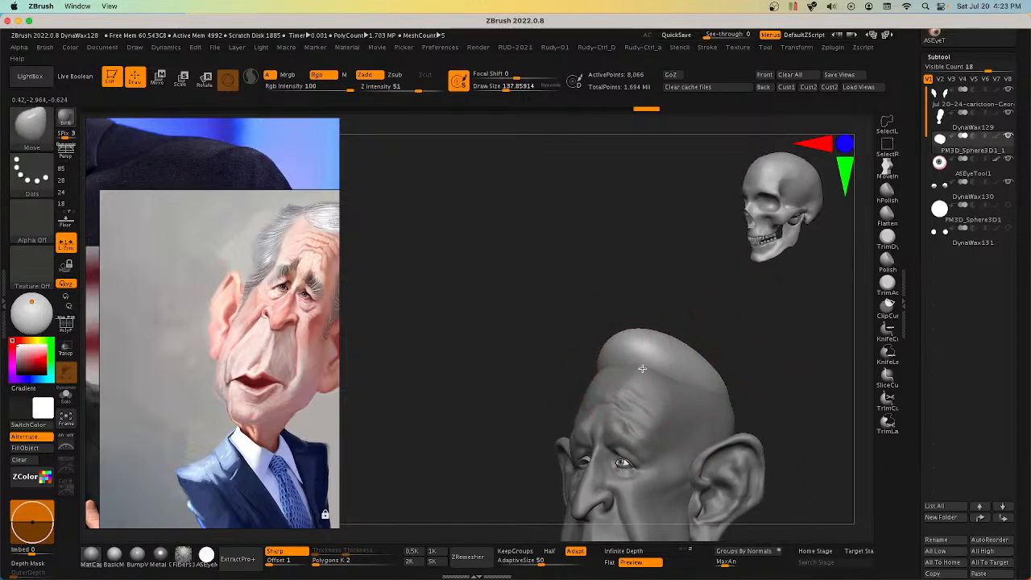
pyautogui.moveTo(642, 368)
pyautogui.mouseDown(button='right')
pyautogui.moveTo(650, 317)
pyautogui.moveTo(654, 345)
pyautogui.moveTo(745, 363)
pyautogui.moveTo(679, 391)
pyautogui.moveTo(661, 380)
pyautogui.mouseUp(button='right')
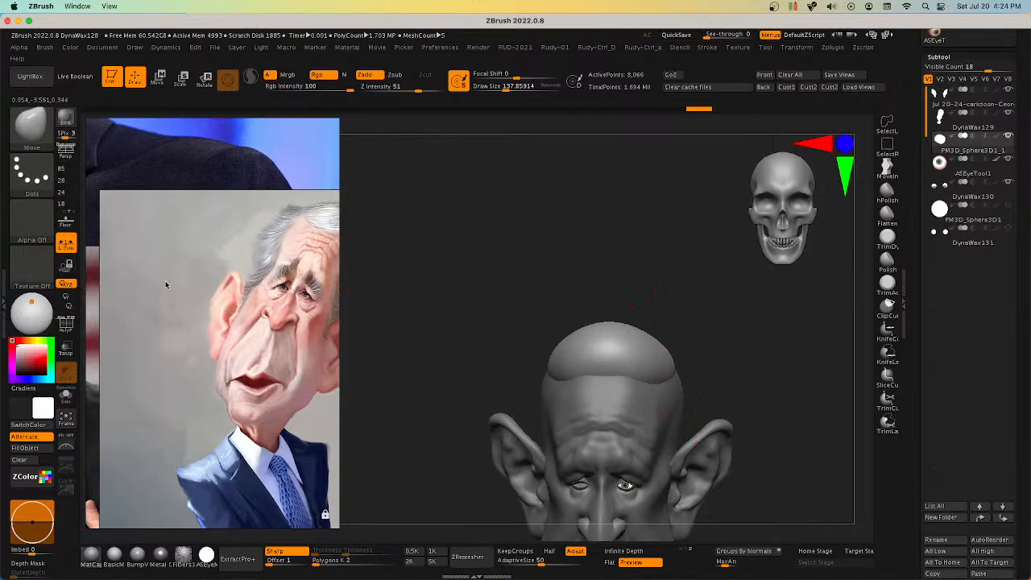
# Step: Switch to PureRef, zoom out the reference board, unlock the canvas and flip the caricature image horizontally
pyautogui.scroll(-5, 166, 285)
pyautogui.scroll(3, 182, 293)
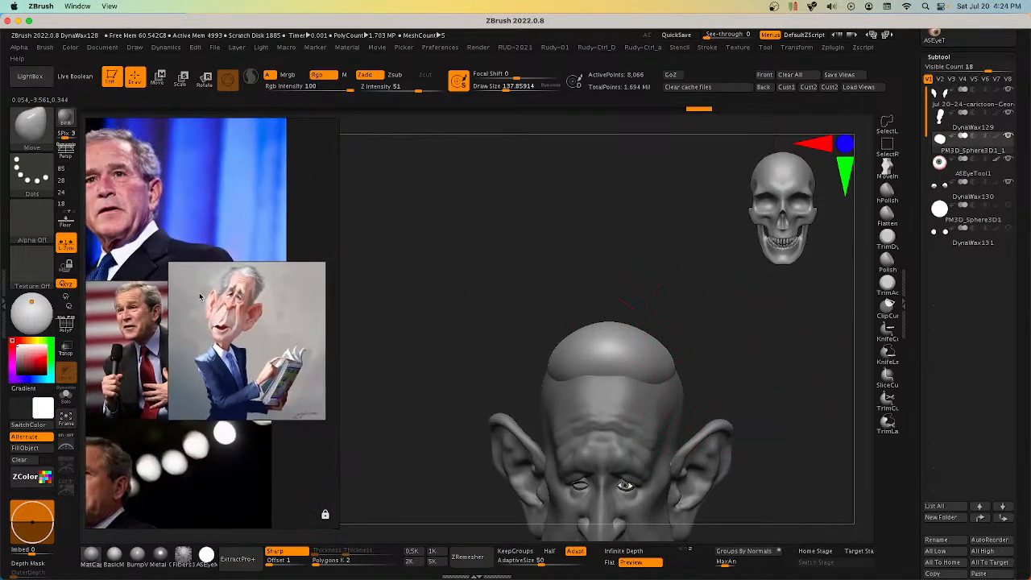
pyautogui.click(250, 310)
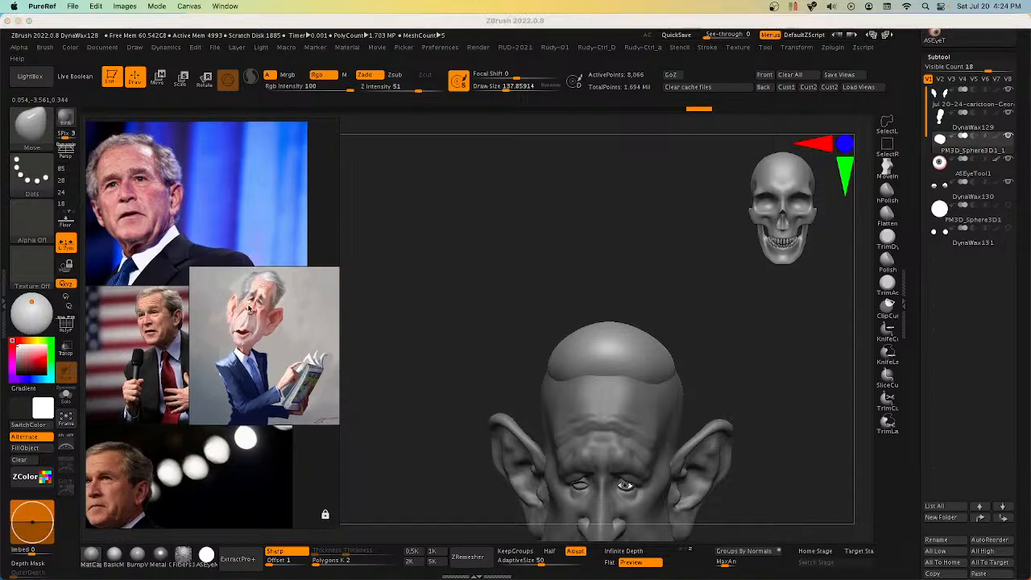
pyautogui.rightClick(262, 315)
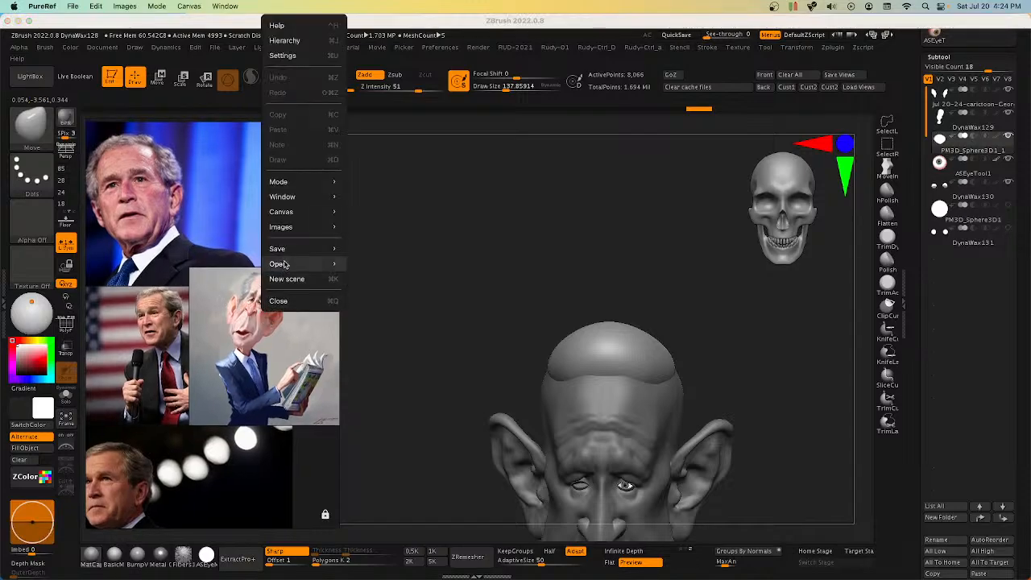
pyautogui.moveTo(326, 213)
pyautogui.click(378, 242)
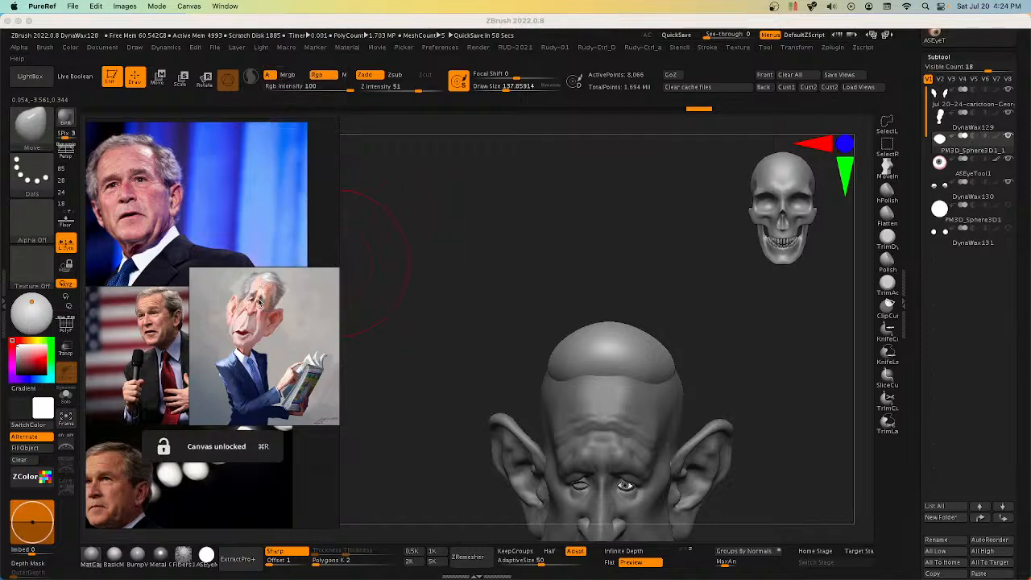
pyautogui.rightClick(260, 302)
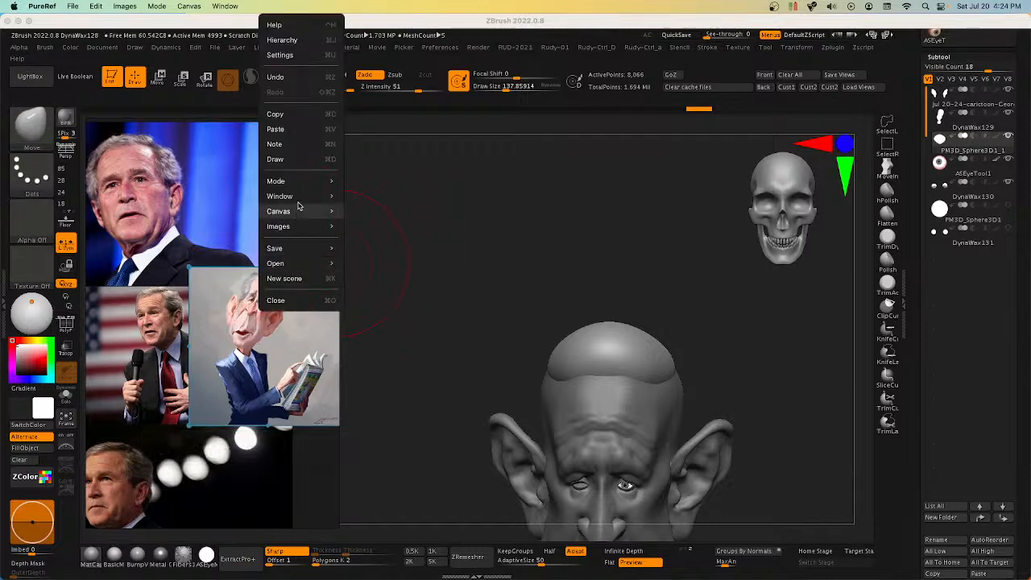
pyautogui.moveTo(295, 225)
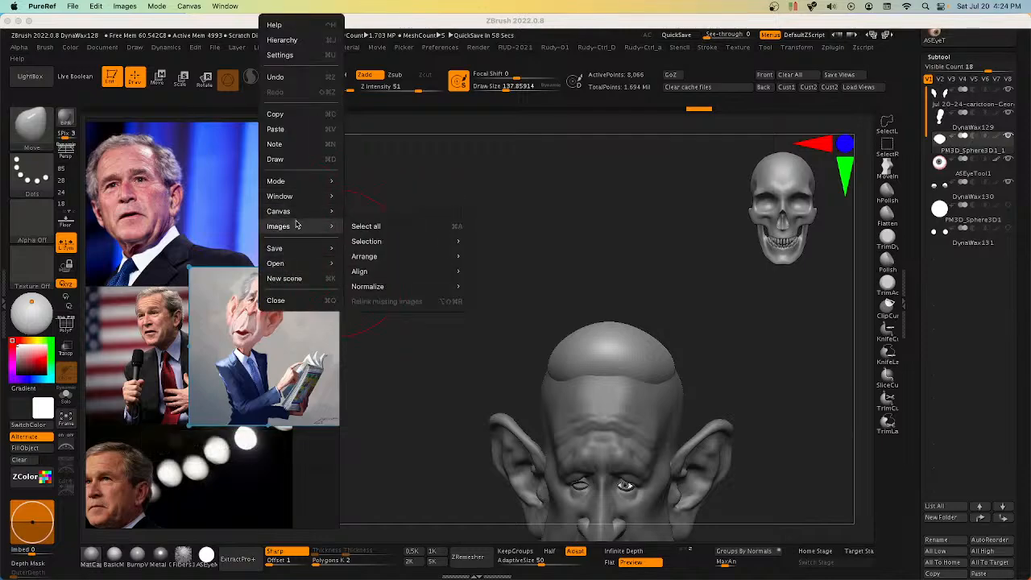
pyautogui.moveTo(362, 241)
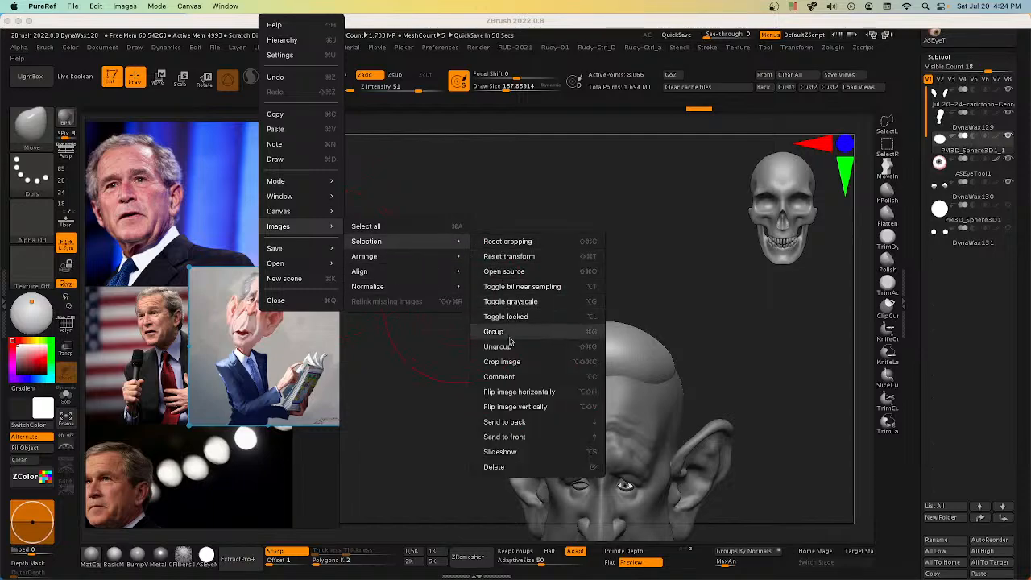
pyautogui.click(518, 392)
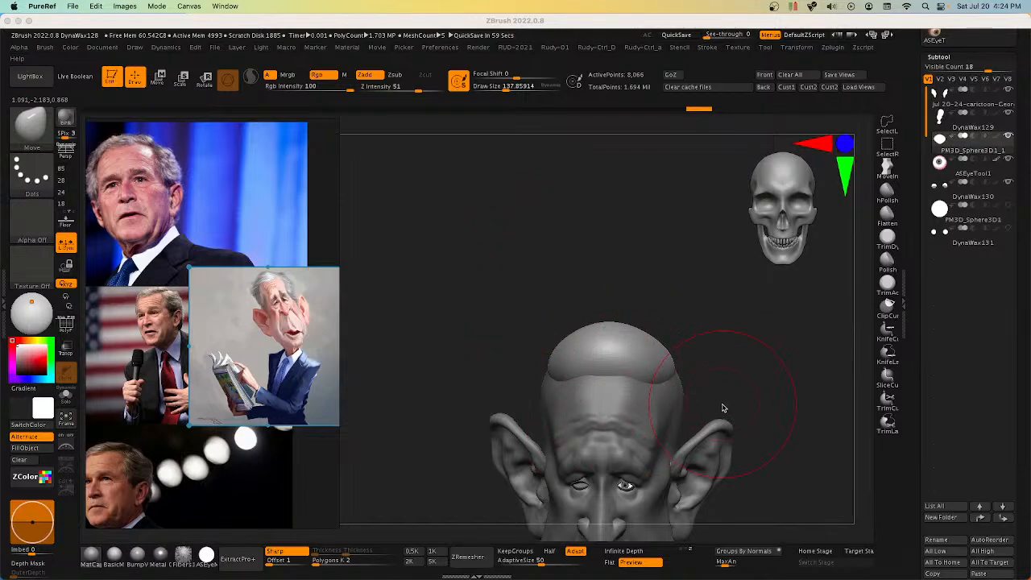
# Step: Frame the whole head in ZBrush, shift the flipped caricature slightly down in PureRef and lock the canvas
pyautogui.moveTo(728, 309)
pyautogui.mouseDown()
pyautogui.moveTo(682, 287)
pyautogui.moveTo(734, 242)
pyautogui.moveTo(706, 336)
pyautogui.mouseUp()
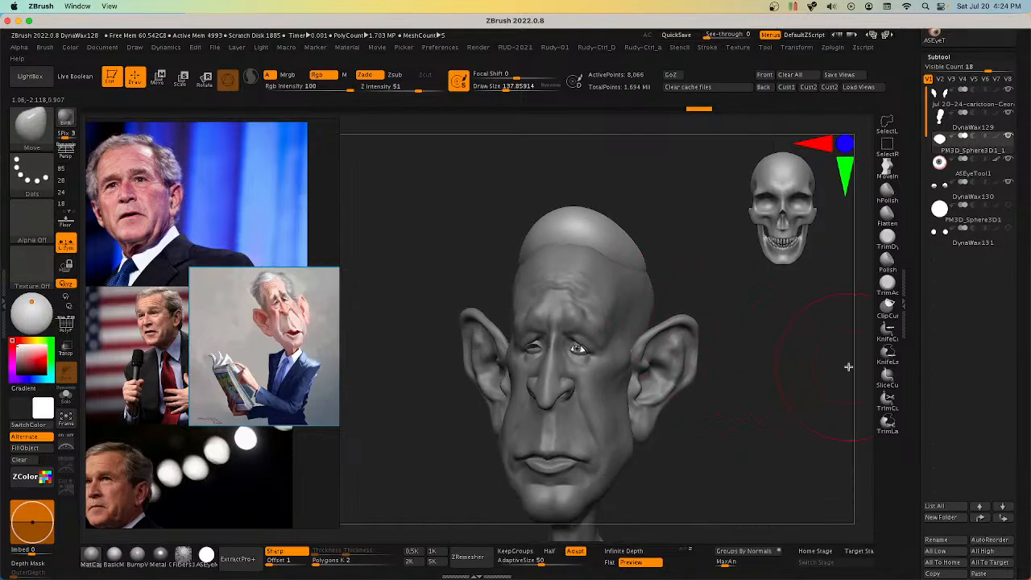
pyautogui.click(167, 347)
pyautogui.moveTo(280, 347); pyautogui.dragTo(292, 354)
pyautogui.click(179, 348)
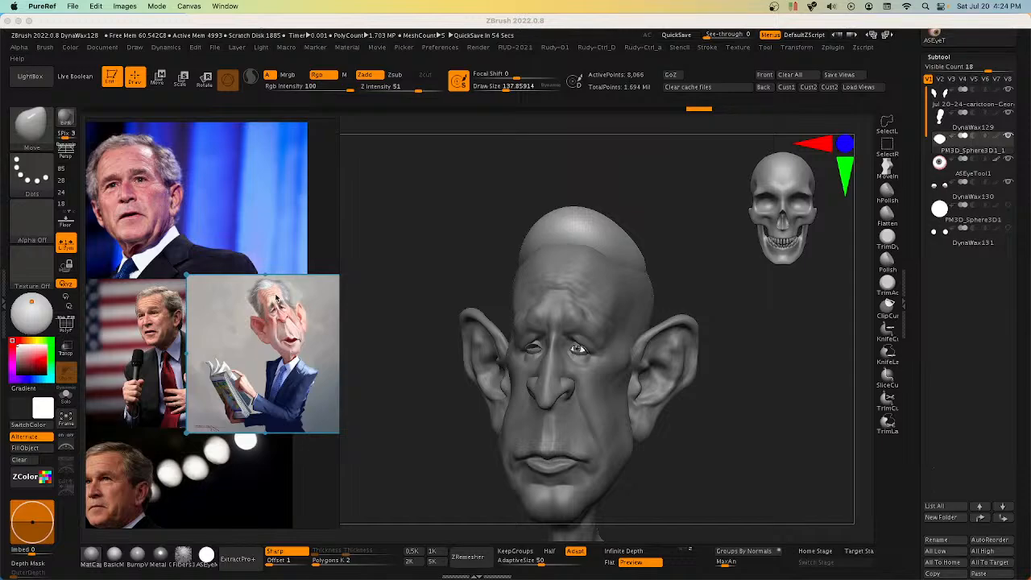
pyautogui.rightClick(266, 337)
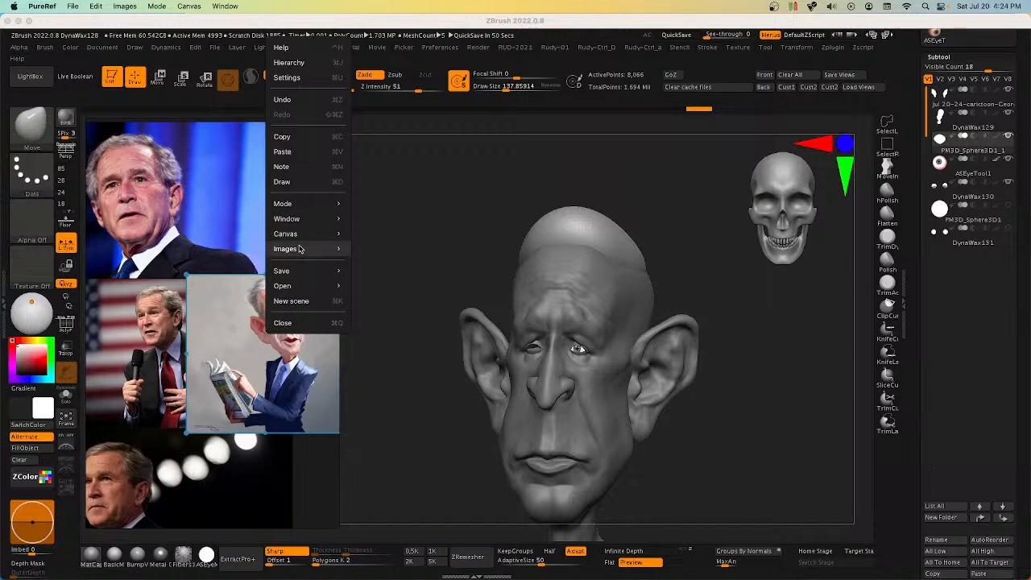
pyautogui.click(383, 263)
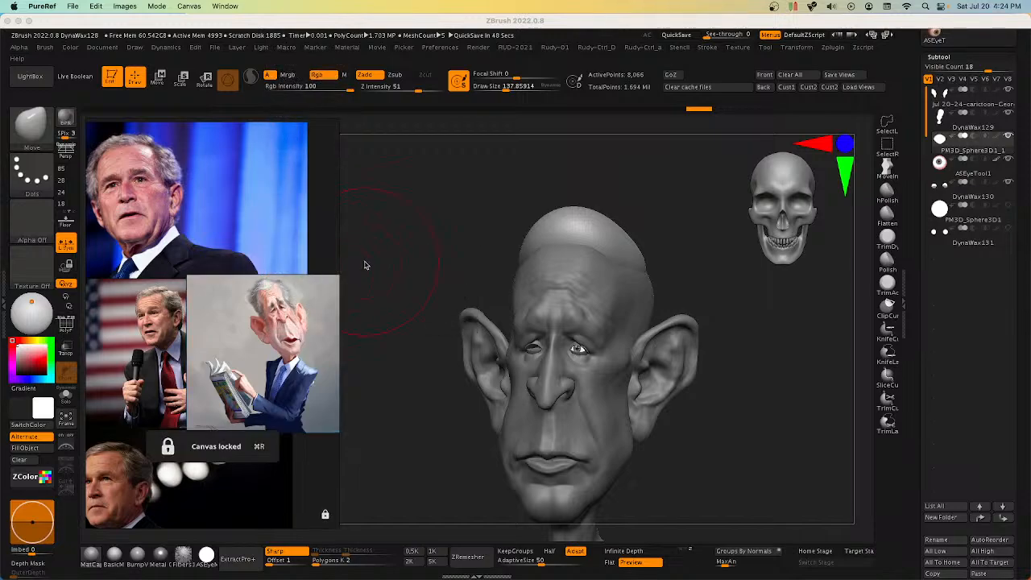
# Step: Return to ZBrush and sweep the front of the hair mass toward one side with the Move brush, setting the draw size to about 124
pyautogui.click(686, 304)
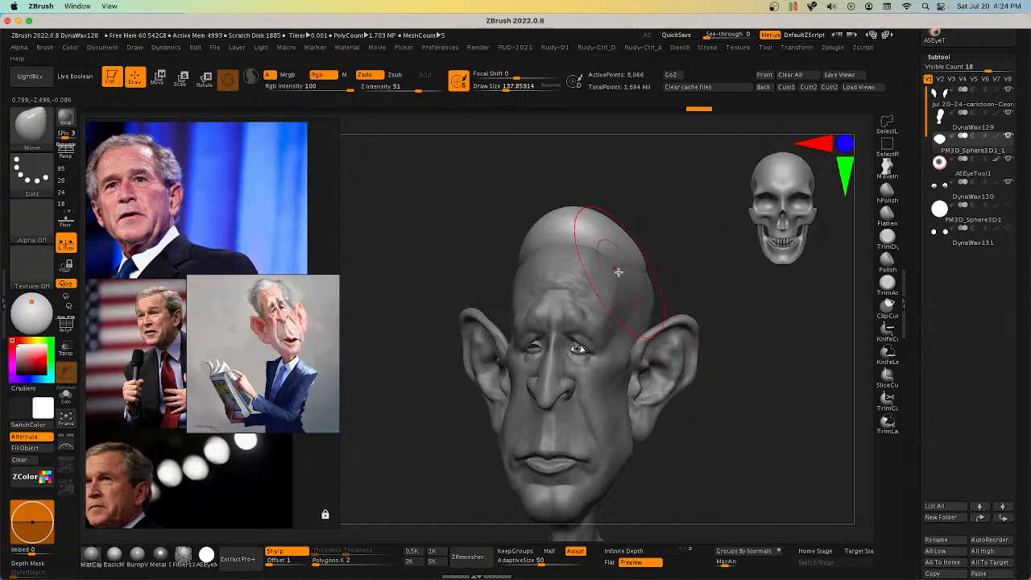
pyautogui.moveTo(582, 236); pyautogui.dragTo(598, 248, button='right')
pyautogui.press('s')
pyautogui.moveTo(597, 248)
pyautogui.mouseDown()
pyautogui.moveTo(529, 221)
pyautogui.moveTo(496, 249)
pyautogui.mouseUp()
pyautogui.moveTo(524, 253)
pyautogui.mouseDown(button='right')
pyautogui.moveTo(603, 239)
pyautogui.moveTo(644, 266)
pyautogui.moveTo(656, 252)
pyautogui.moveTo(564, 236)
pyautogui.mouseUp(button='right')
pyautogui.moveTo(593, 228); pyautogui.dragTo(598, 223)
pyautogui.moveTo(528, 230); pyautogui.dragTo(577, 234, button='right')
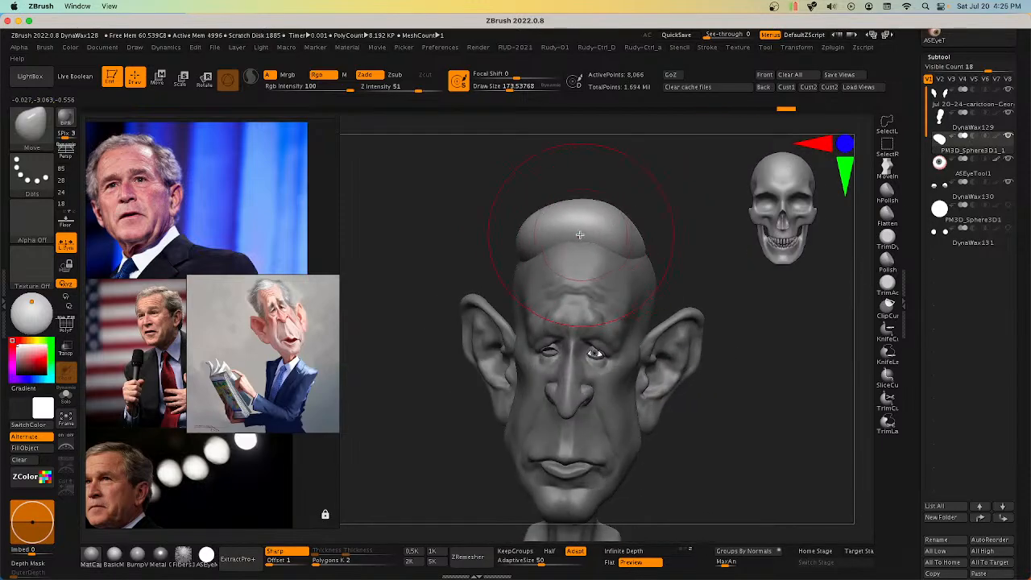
pyautogui.press('s')
pyautogui.moveTo(523, 245); pyautogui.dragTo(512, 244)
pyautogui.press('s')
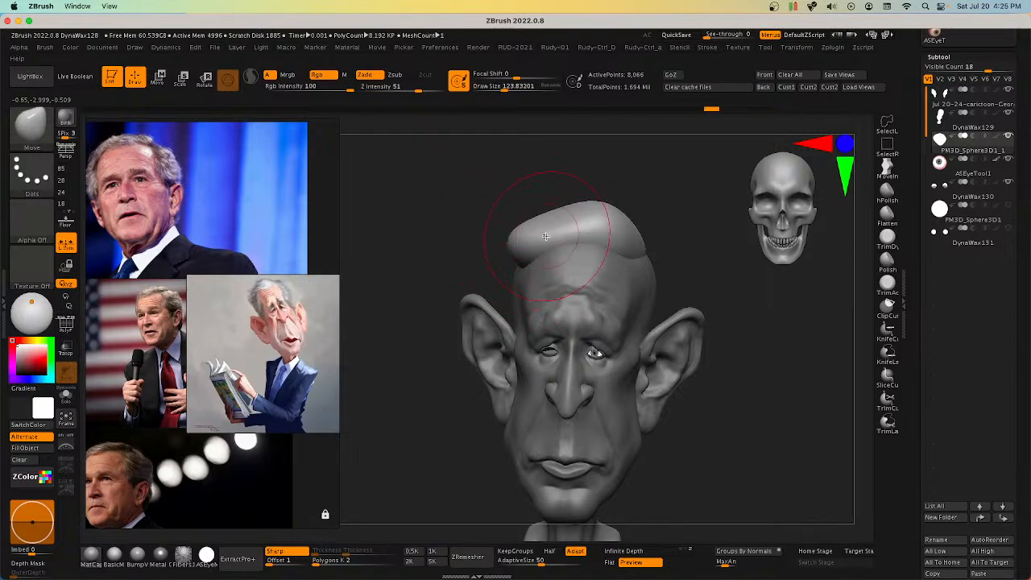
# Step: Pull the front of the hair mass into a raised, side-swept quiff above the forehead, increasing the draw size to about 168
pyautogui.moveTo(595, 205)
pyautogui.mouseDown(button='right')
pyautogui.moveTo(637, 224)
pyautogui.moveTo(610, 214)
pyautogui.moveTo(538, 239)
pyautogui.mouseUp(button='right')
pyautogui.press('s')
pyautogui.moveTo(580, 244); pyautogui.dragTo(569, 243)
pyautogui.moveTo(594, 244)
pyautogui.mouseDown(button='right')
pyautogui.moveTo(618, 238)
pyautogui.moveTo(593, 220)
pyautogui.moveTo(626, 253)
pyautogui.moveTo(658, 260)
pyautogui.moveTo(668, 331)
pyautogui.moveTo(685, 313)
pyautogui.mouseUp(button='right')
pyautogui.click(766, 76)
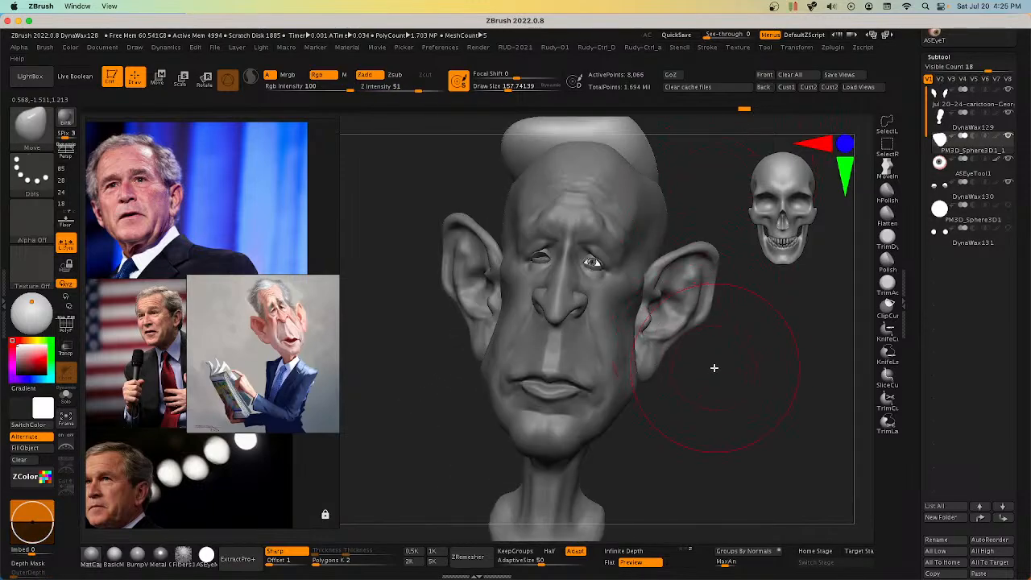
pyautogui.moveTo(714, 367)
pyautogui.mouseDown(button='right')
pyautogui.moveTo(698, 368)
pyautogui.moveTo(690, 394)
pyautogui.mouseUp(button='right')
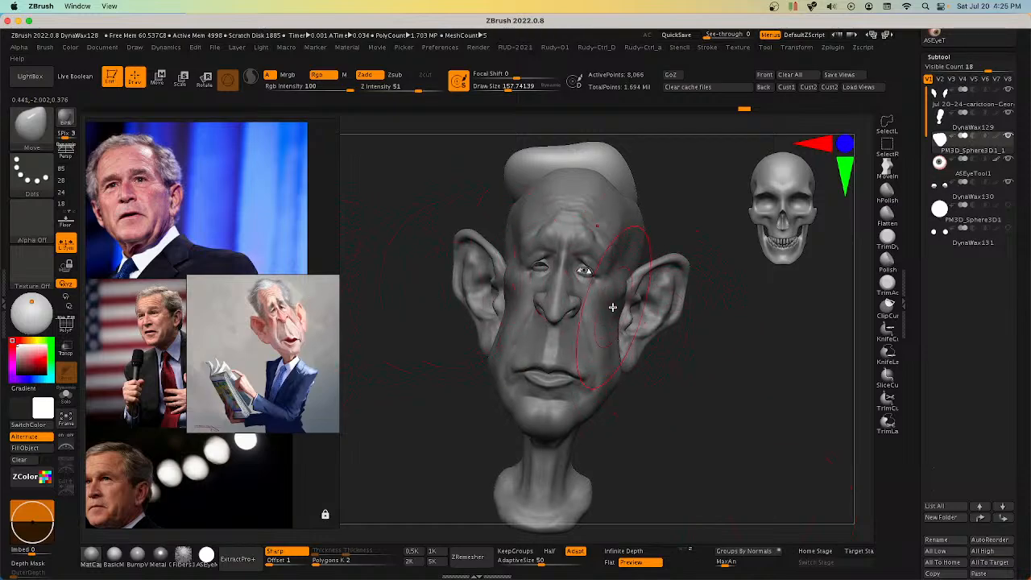
pyautogui.moveTo(619, 309)
pyautogui.keyDown('ctrl'); pyautogui.mouseDown(button='right')
pyautogui.moveTo(628, 234)
pyautogui.moveTo(618, 275)
pyautogui.mouseUp(button='right'); pyautogui.keyUp('ctrl')
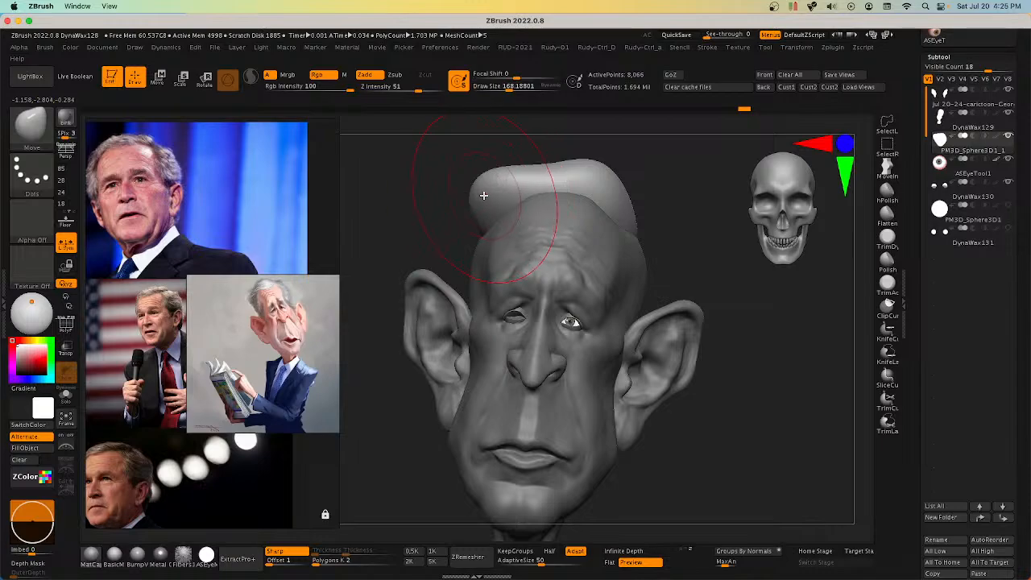
pyautogui.moveTo(484, 190); pyautogui.dragTo(479, 206)
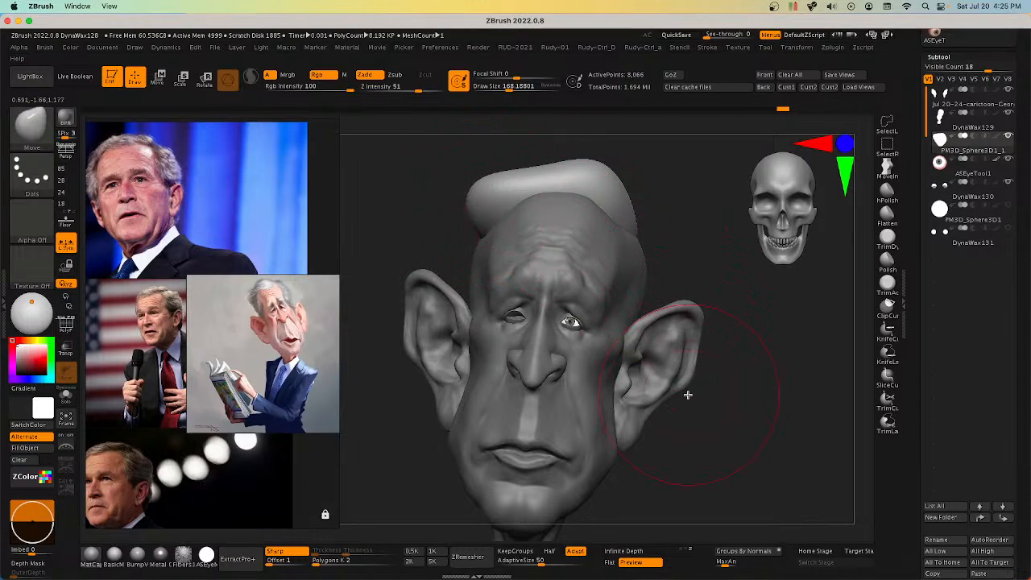
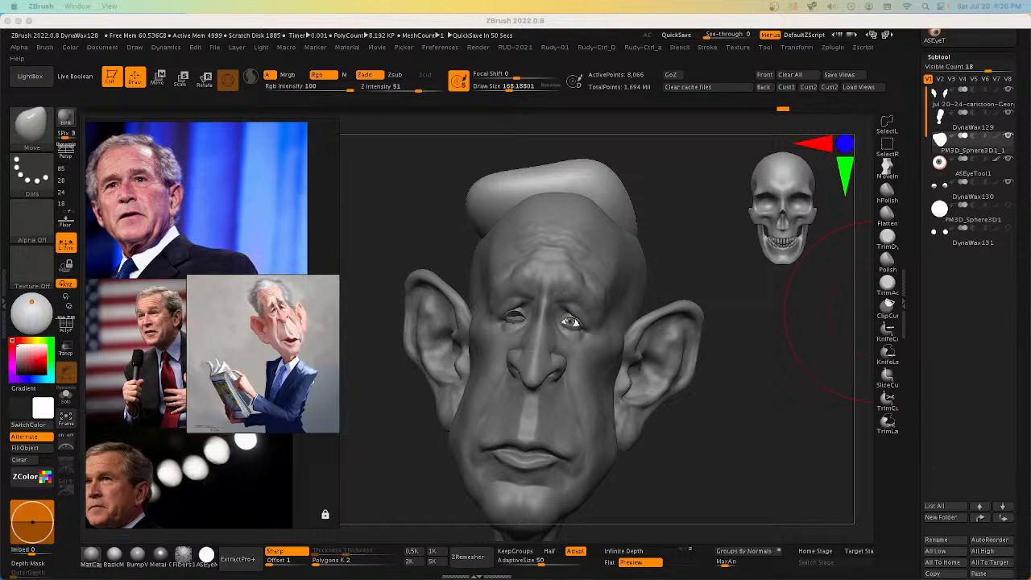
# Step: Insert a new sphere subtool below the hair mass
pyautogui.click(720, 331)
pyautogui.moveTo(728, 324); pyautogui.dragTo(723, 281)
pyautogui.press('space')
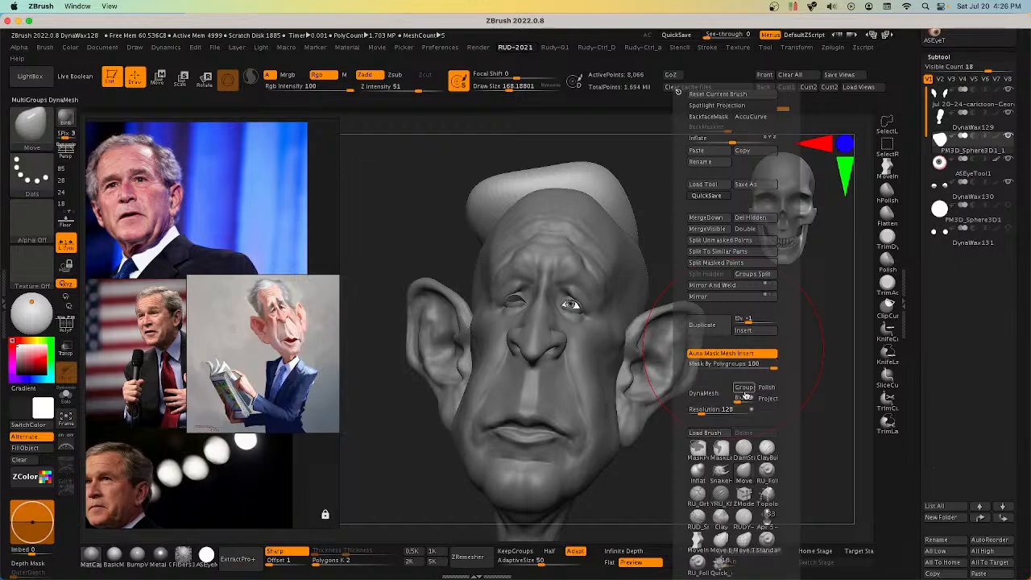
pyautogui.click(753, 332)
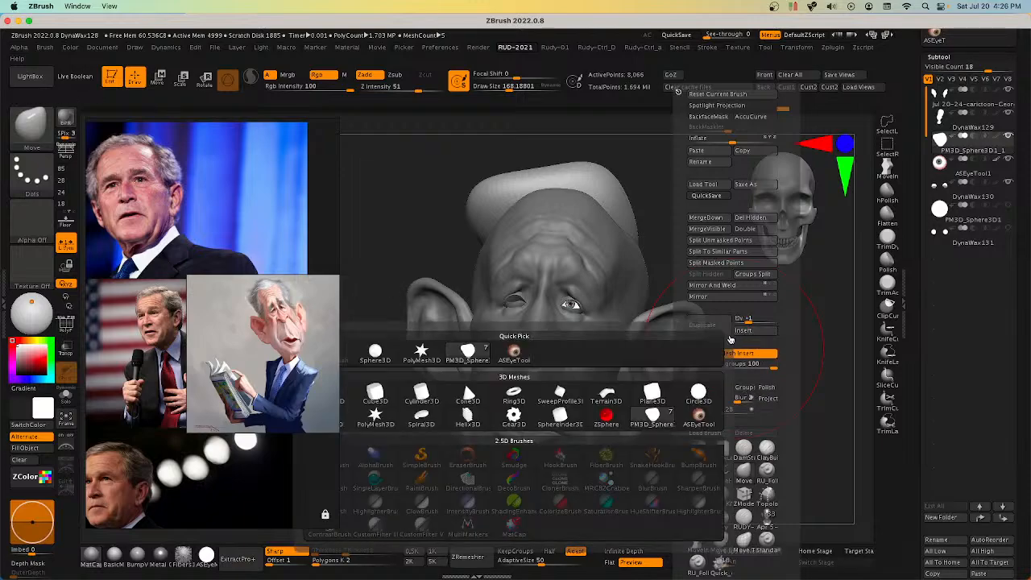
pyautogui.click(419, 357)
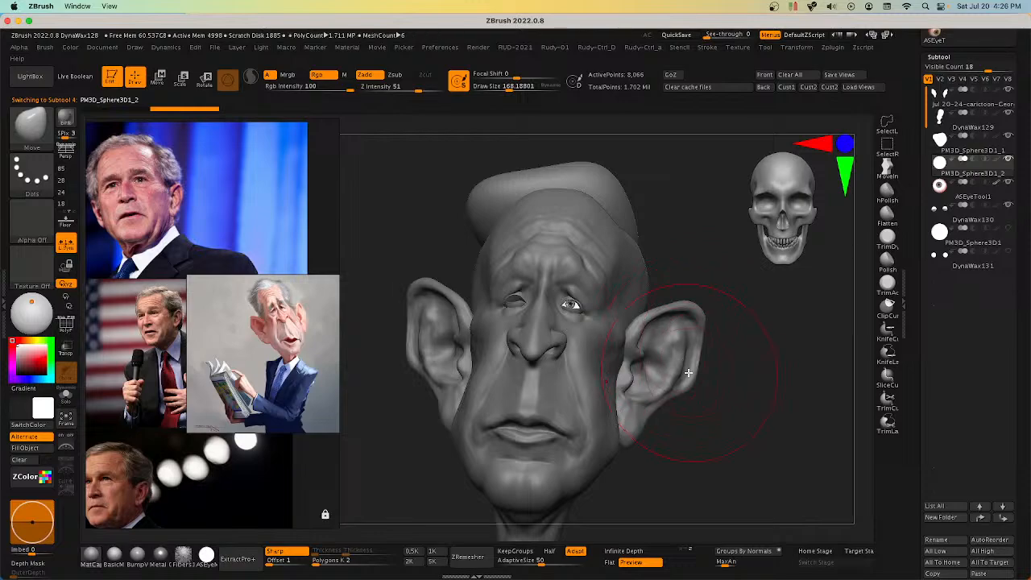
# Step: Move the new sphere up from the nose area into the skull and check its placement from the side
pyautogui.press('w')
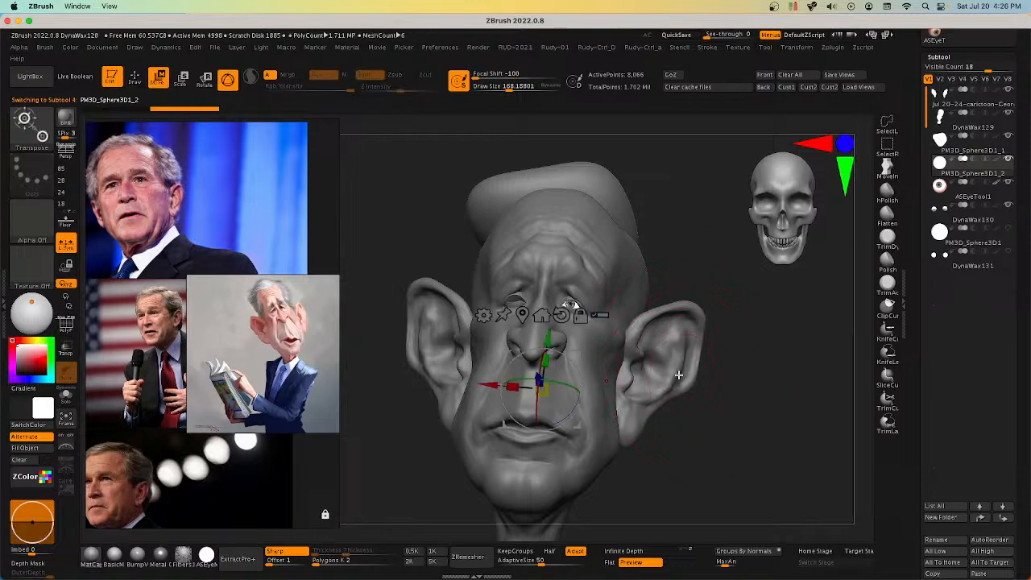
pyautogui.keyDown('shift'); pyautogui.moveTo(684, 376); pyautogui.dragTo(684, 399); pyautogui.keyUp('shift')
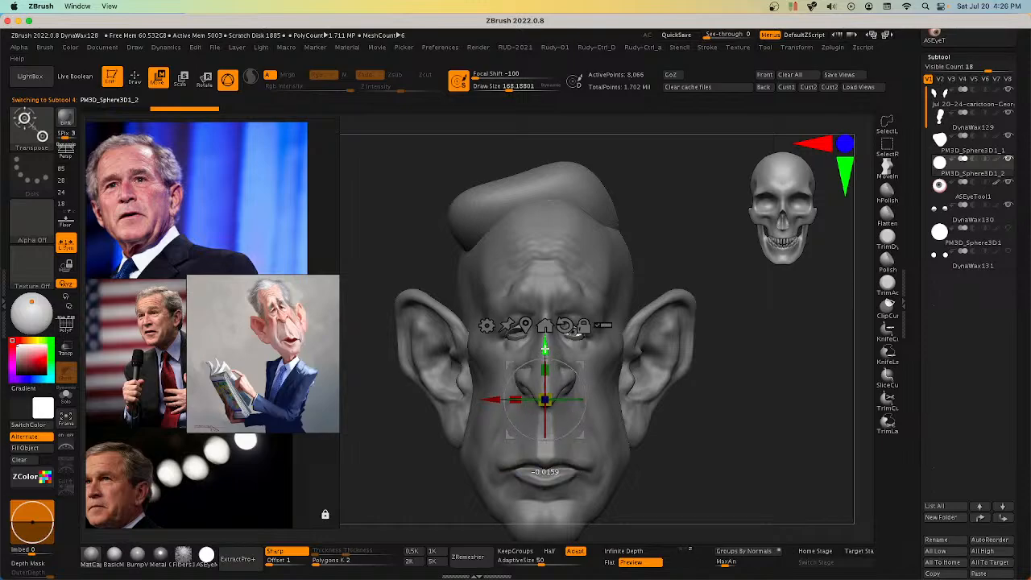
pyautogui.moveTo(546, 348); pyautogui.dragTo(546, 203)
pyautogui.moveTo(547, 257); pyautogui.dragTo(603, 262)
pyautogui.keyDown('shift'); pyautogui.moveTo(685, 274); pyautogui.dragTo(648, 298); pyautogui.keyUp('shift')
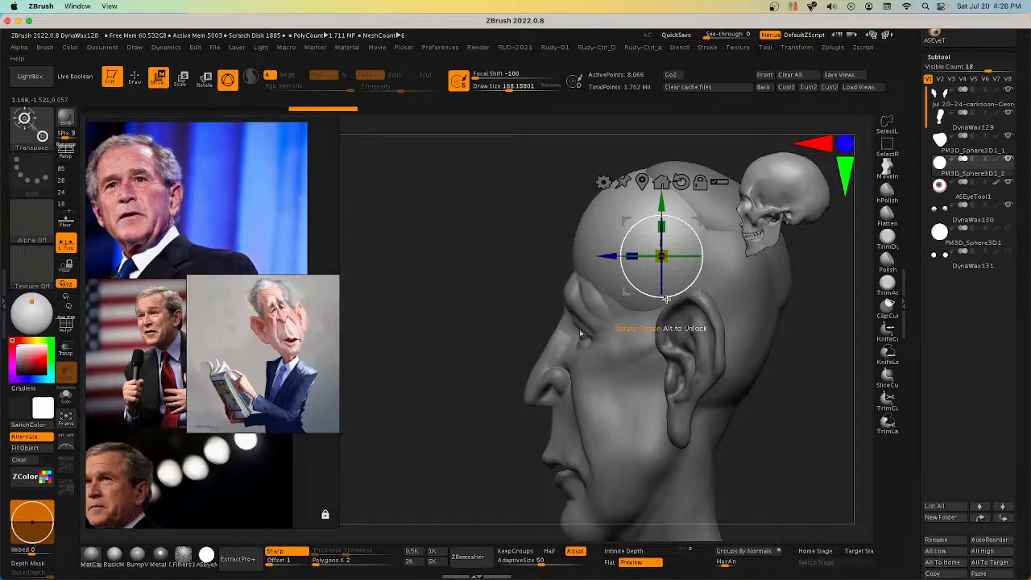
pyautogui.keyDown('shift'); pyautogui.moveTo(666, 300); pyautogui.dragTo(709, 335, button='right'); pyautogui.keyUp('shift')
# Step: Pull the new sphere out over the temple toward the ear with the Move brush at about 179 draw size
pyautogui.press('space')
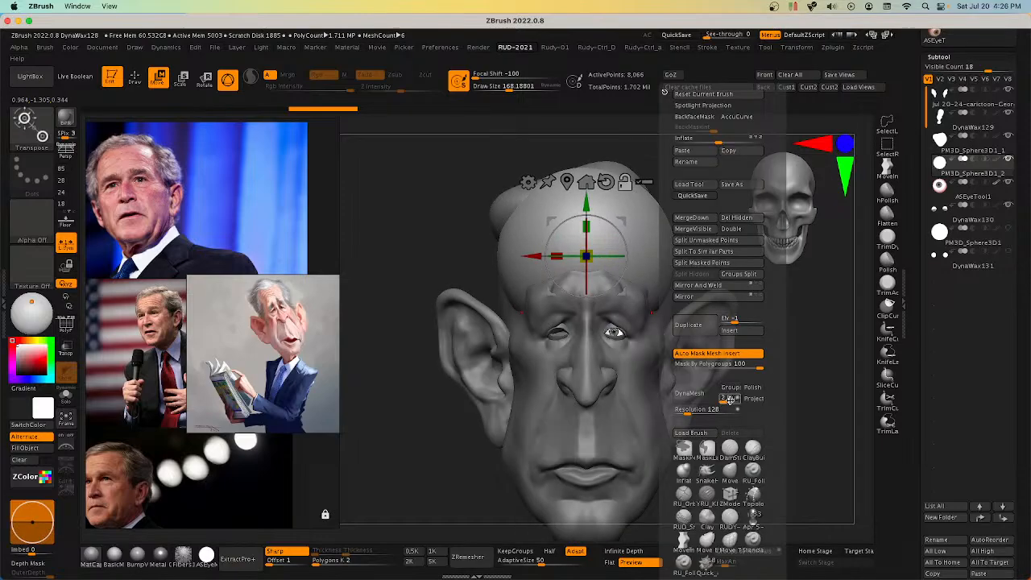
pyautogui.click(734, 471)
pyautogui.moveTo(645, 295)
pyautogui.mouseDown(button='right')
pyautogui.moveTo(638, 285)
pyautogui.moveTo(683, 272)
pyautogui.moveTo(752, 295)
pyautogui.moveTo(721, 345)
pyautogui.mouseUp(button='right')
pyautogui.press('s')
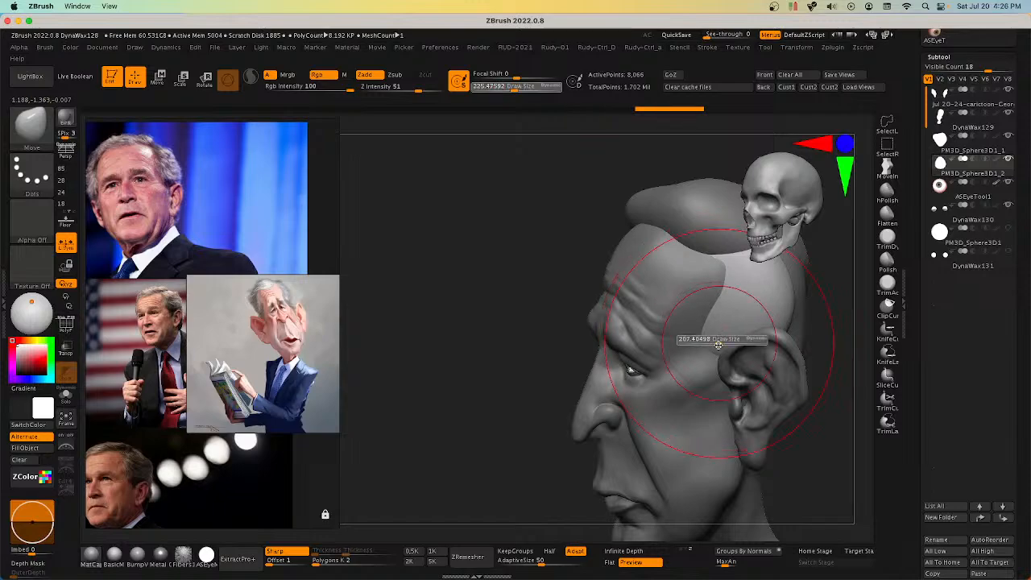
pyautogui.moveTo(723, 344); pyautogui.dragTo(711, 385)
pyautogui.moveTo(712, 385); pyautogui.dragTo(719, 367, button='right')
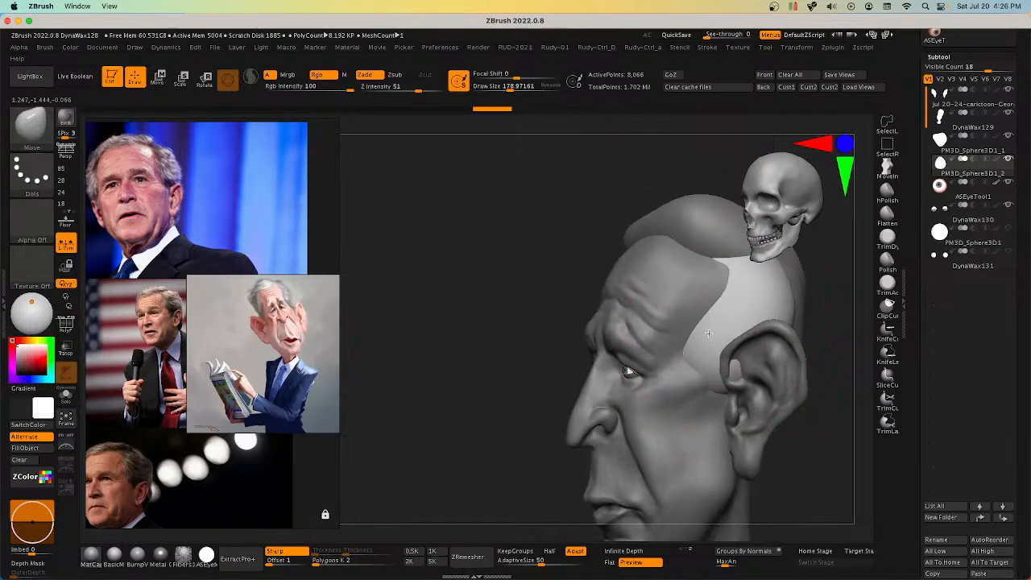
pyautogui.moveTo(719, 354); pyautogui.dragTo(716, 351)
# Step: Refine the front edge of the side hair between the temples and ears on both sides of the head
pyautogui.moveTo(701, 346); pyautogui.dragTo(753, 340, button='right')
pyautogui.moveTo(709, 354); pyautogui.dragTo(712, 351)
pyautogui.moveTo(685, 348); pyautogui.dragTo(728, 338, button='right')
pyautogui.moveTo(620, 341); pyautogui.dragTo(685, 347, button='right')
pyautogui.moveTo(589, 357); pyautogui.dragTo(557, 356)
pyautogui.moveTo(557, 355); pyautogui.dragTo(551, 359, button='right')
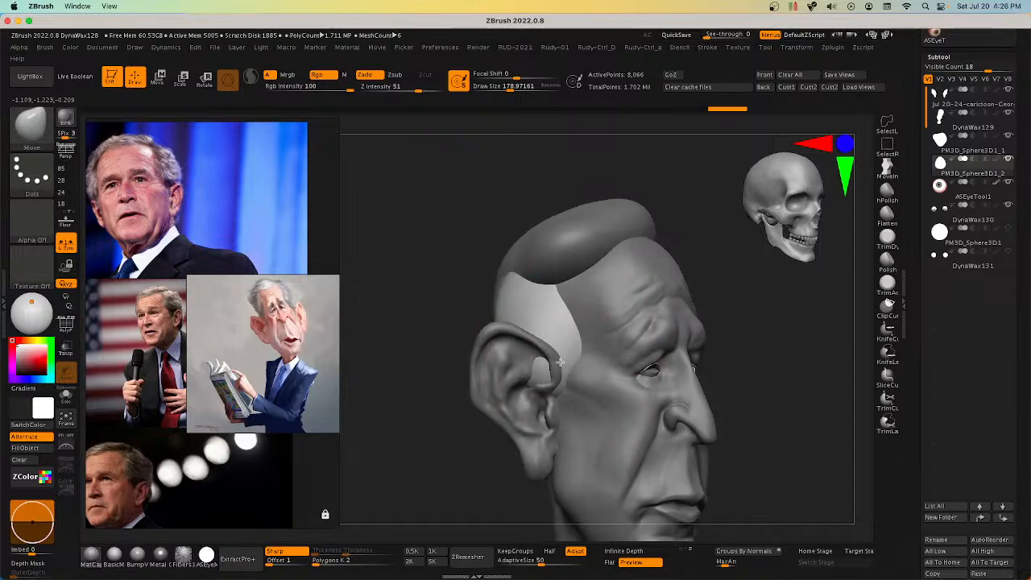
pyautogui.moveTo(560, 344); pyautogui.dragTo(554, 337)
pyautogui.moveTo(535, 318)
pyautogui.mouseDown(button='right')
pyautogui.moveTo(554, 313)
pyautogui.moveTo(528, 323)
pyautogui.mouseUp(button='right')
# Step: Turn on transparency and pull the side hair toward the back of the skull, reducing the draw size to about 143
pyautogui.moveTo(411, 348); pyautogui.dragTo(455, 351, button='right')
pyautogui.moveTo(455, 352); pyautogui.dragTo(417, 377)
pyautogui.click(67, 353)
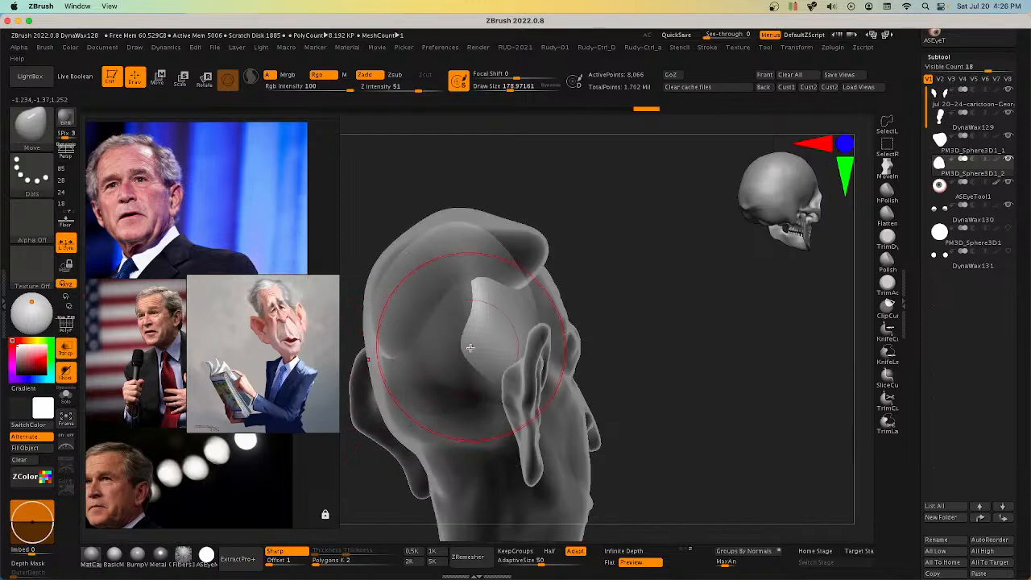
pyautogui.moveTo(522, 292); pyautogui.dragTo(500, 343, button='right')
pyautogui.moveTo(480, 355); pyautogui.dragTo(467, 360)
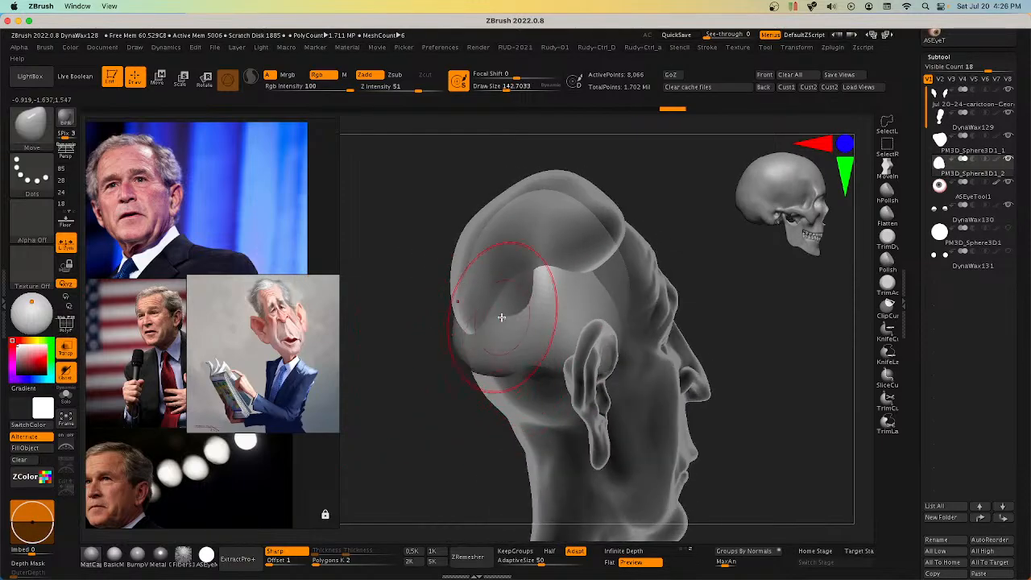
pyautogui.moveTo(506, 313); pyautogui.dragTo(491, 290)
pyautogui.moveTo(505, 386)
pyautogui.mouseDown(button='right')
pyautogui.moveTo(495, 391)
pyautogui.moveTo(511, 402)
pyautogui.moveTo(502, 419)
pyautogui.moveTo(530, 445)
pyautogui.moveTo(490, 410)
pyautogui.moveTo(488, 467)
pyautogui.moveTo(439, 459)
pyautogui.mouseUp(button='right')
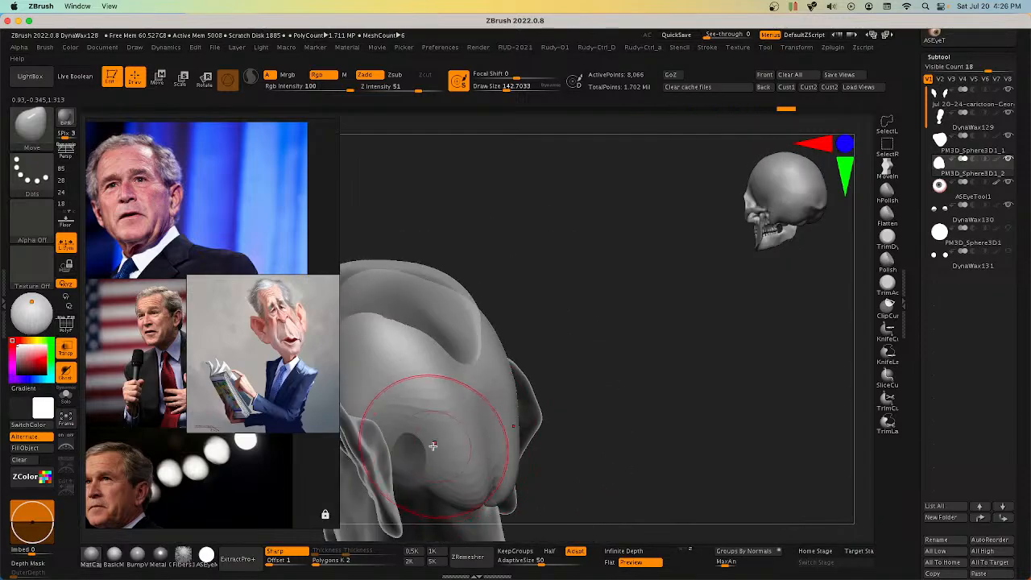
# Step: Stretch the lower back of the side-hair volume down behind the ears toward the nape with the Move brush
pyautogui.moveTo(430, 446); pyautogui.dragTo(413, 487)
pyautogui.moveTo(427, 459)
pyautogui.mouseDown(button='right')
pyautogui.moveTo(433, 445)
pyautogui.moveTo(444, 476)
pyautogui.mouseUp(button='right')
pyautogui.moveTo(448, 495)
pyautogui.mouseDown()
pyautogui.moveTo(470, 527)
pyautogui.moveTo(471, 518)
pyautogui.mouseUp()
pyautogui.moveTo(484, 499); pyautogui.dragTo(452, 487, button='right')
pyautogui.moveTo(452, 485); pyautogui.dragTo(464, 477)
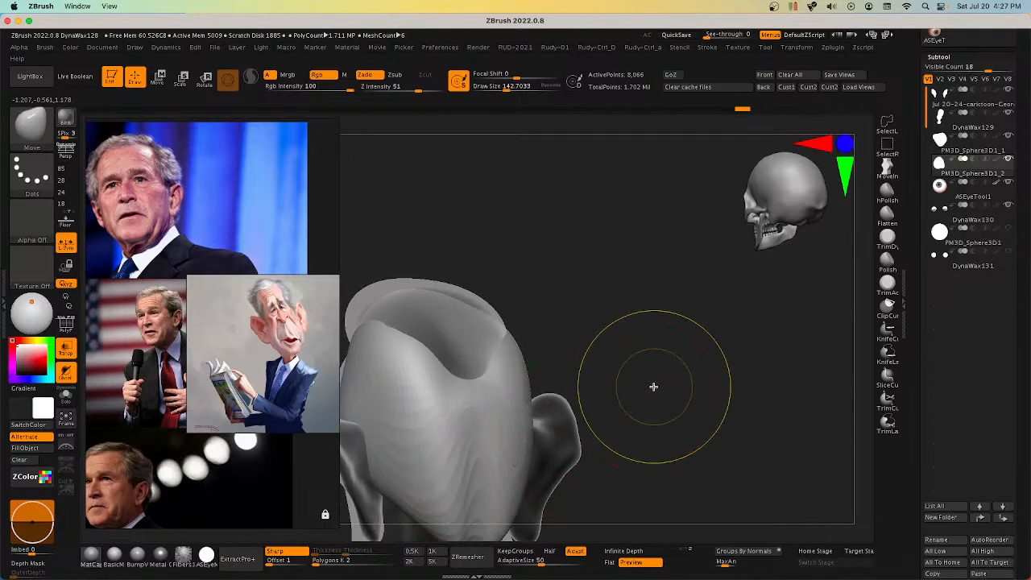
# Step: DynaMesh the side-hair volume at resolution 128 and smooth its surface at the back of the head
pyautogui.keyDown('ctrl'); pyautogui.moveTo(699, 354); pyautogui.dragTo(709, 349); pyautogui.keyUp('ctrl')
pyautogui.press('1')
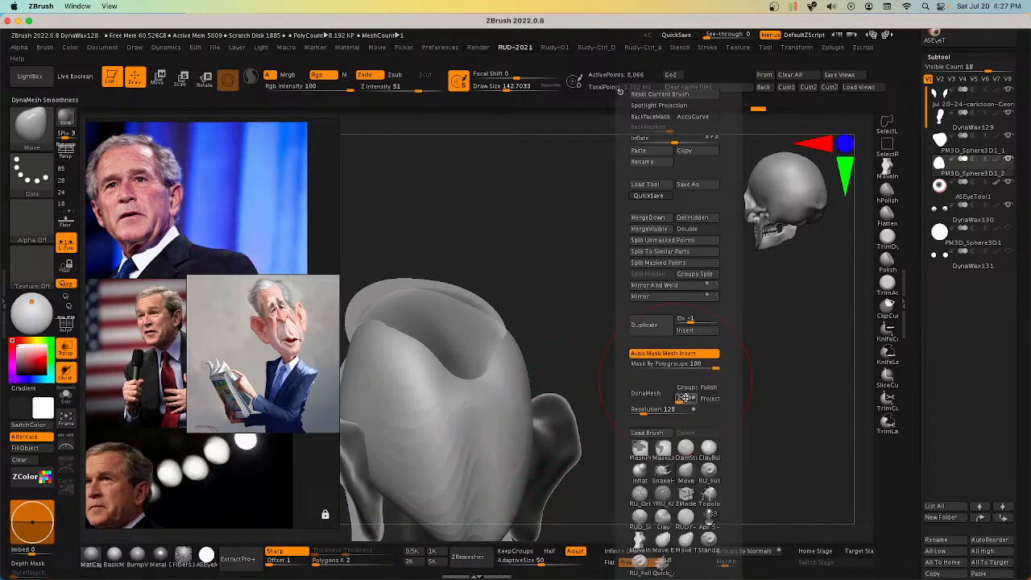
pyautogui.click(645, 393)
pyautogui.press('shift')
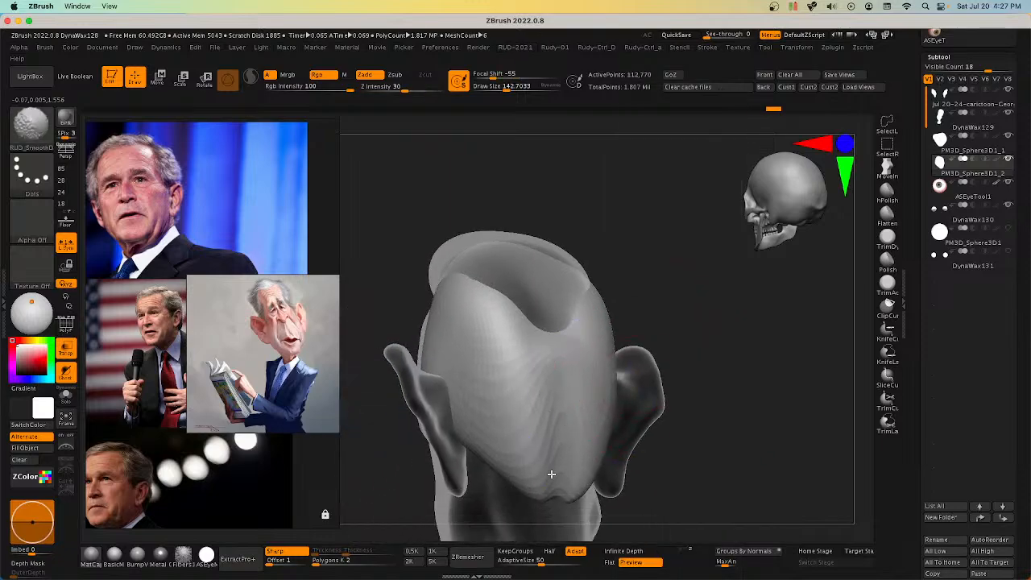
pyautogui.keyDown('shift'); pyautogui.moveTo(442, 329); pyautogui.dragTo(440, 353); pyautogui.keyUp('shift')
# Step: Turn off the ghost and transparency display to show the head and hair solid again
pyautogui.moveTo(460, 368)
pyautogui.mouseDown(button='right')
pyautogui.moveTo(559, 361)
pyautogui.moveTo(623, 373)
pyautogui.moveTo(577, 361)
pyautogui.mouseUp(button='right')
pyautogui.click(67, 372)
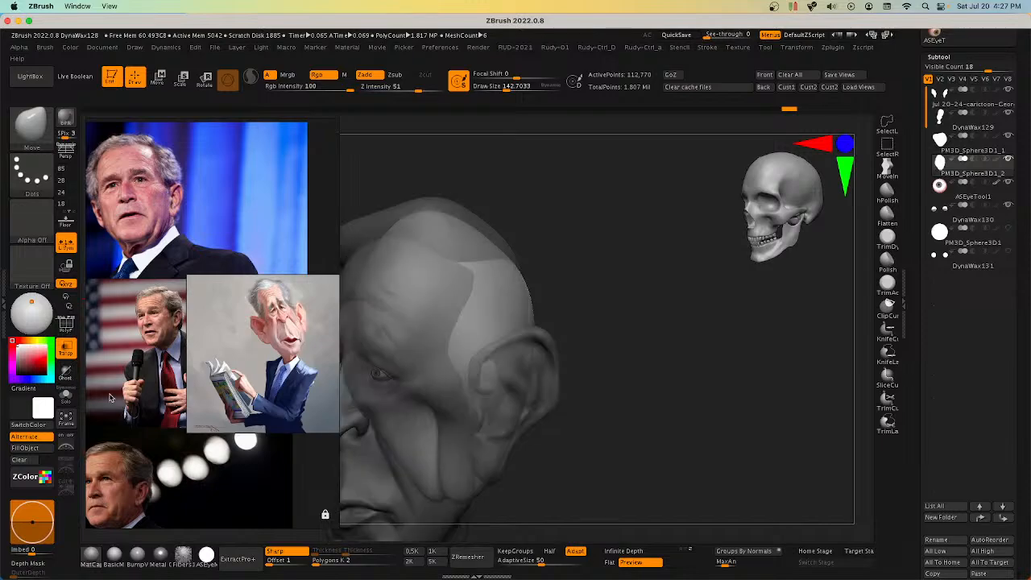
pyautogui.click(67, 349)
pyautogui.click(68, 350)
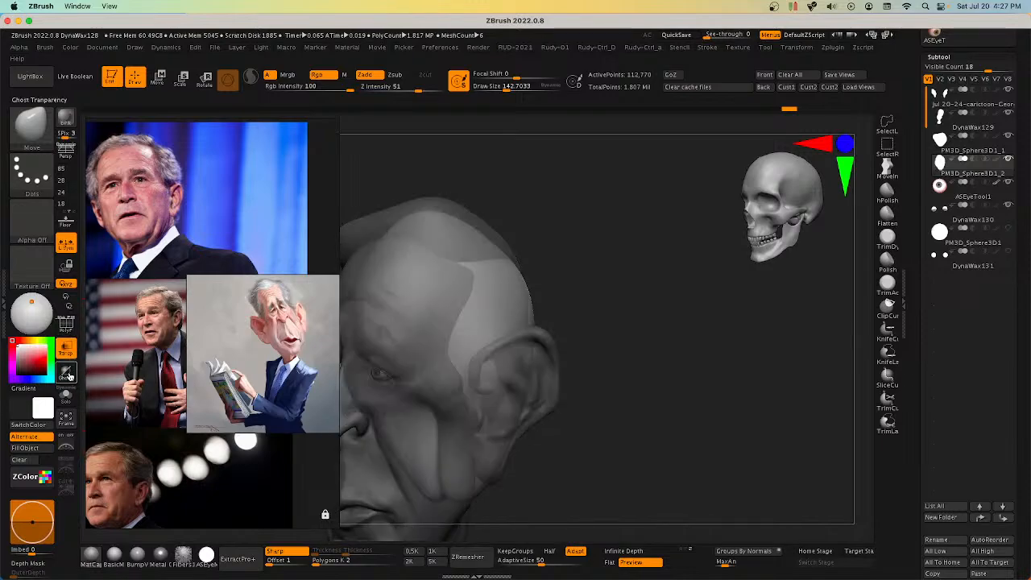
pyautogui.click(68, 372)
pyautogui.click(68, 350)
# Step: Adjust the side hair's silhouette above the ears from the front with the Move brush at about 102 draw size
pyautogui.keyDown('alt'); pyautogui.moveTo(528, 345); pyautogui.dragTo(613, 347, button='right'); pyautogui.keyUp('alt')
pyautogui.moveTo(613, 347)
pyautogui.mouseDown(button='right')
pyautogui.moveTo(653, 346)
pyautogui.moveTo(695, 368)
pyautogui.mouseUp(button='right')
pyautogui.press('[')
pyautogui.moveTo(645, 397); pyautogui.dragTo(640, 388)
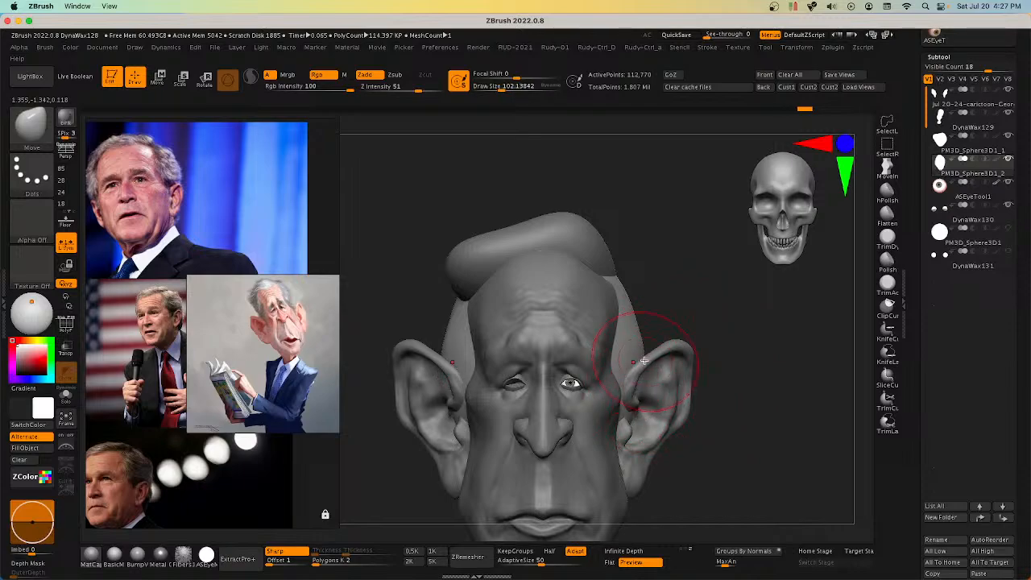
# Step: Step back and forth through the recent side-hair edits to a fuller volume above the ears, reducing the draw size to about 98
pyautogui.hotkey('ctrl', 'z')
pyautogui.hotkey('ctrl', 'z')
pyautogui.hotkey('ctrl', 'z')
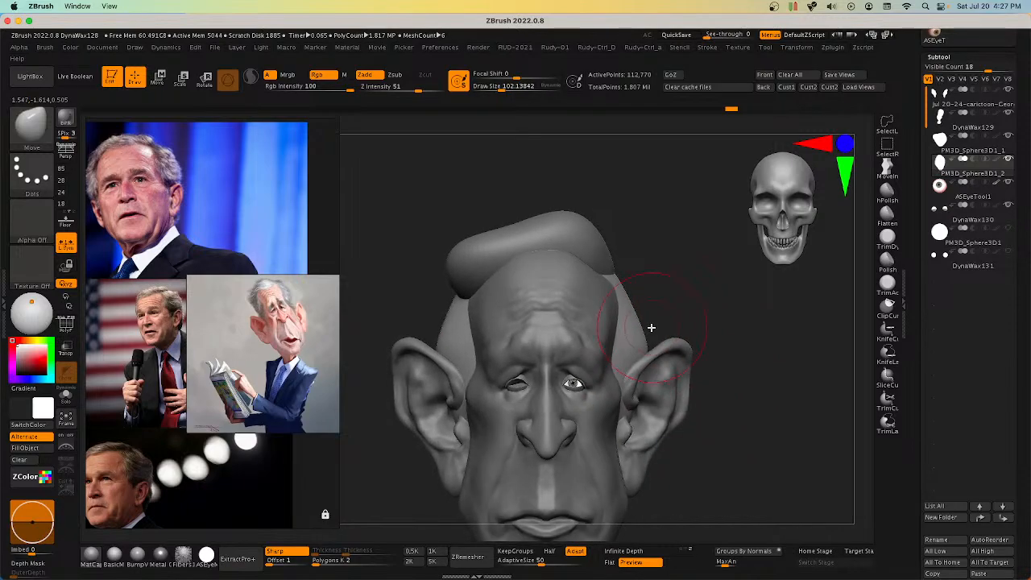
pyautogui.hotkey('ctrl', 'shift', 'z')
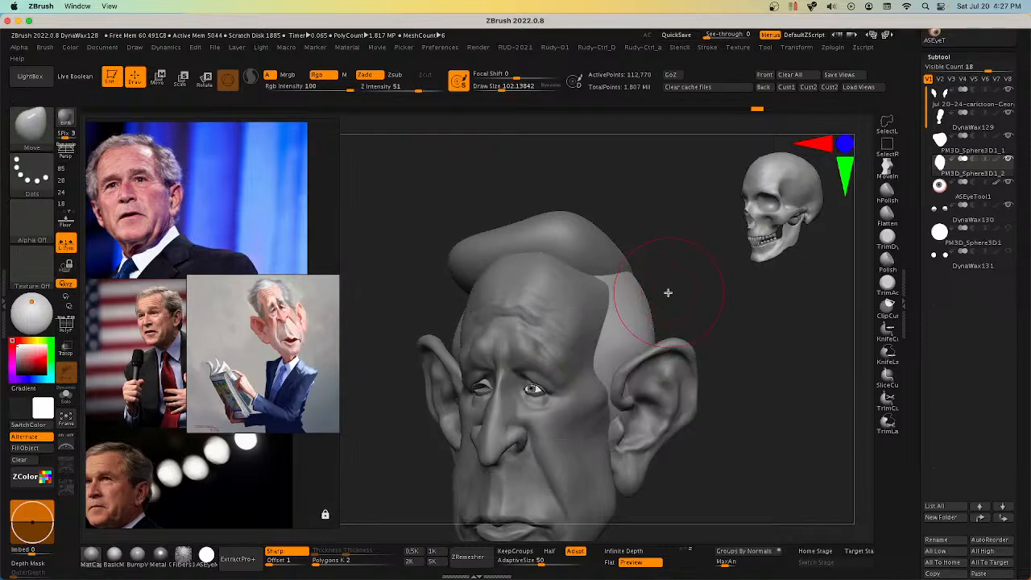
pyautogui.hotkey('ctrl', 'shift', 'z')
pyautogui.hotkey('ctrl', 'shift', 'z')
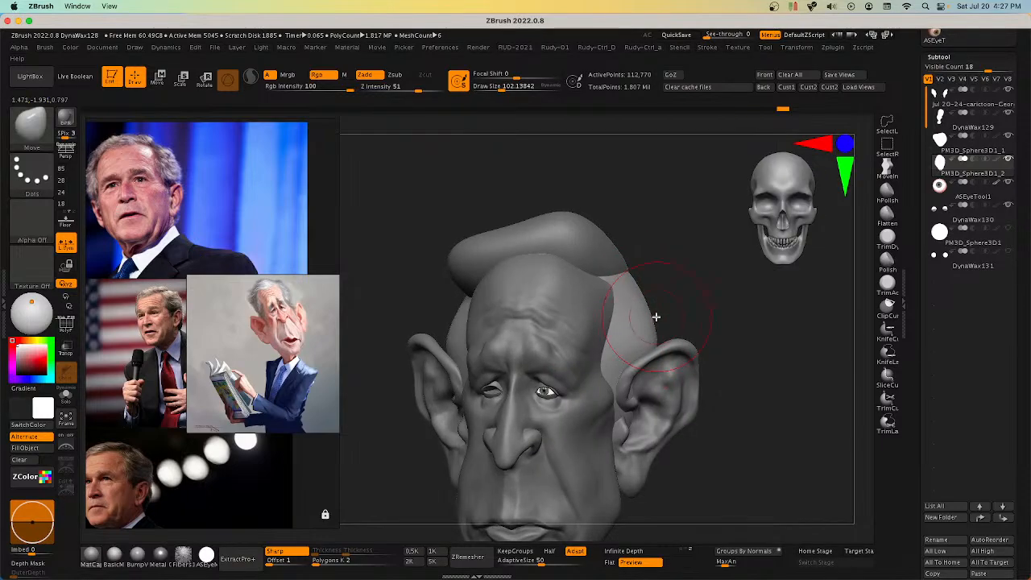
pyautogui.press('[')
pyautogui.hotkey('ctrl', 'shift', 'z')
pyautogui.hotkey('ctrl', 'shift', 'z')
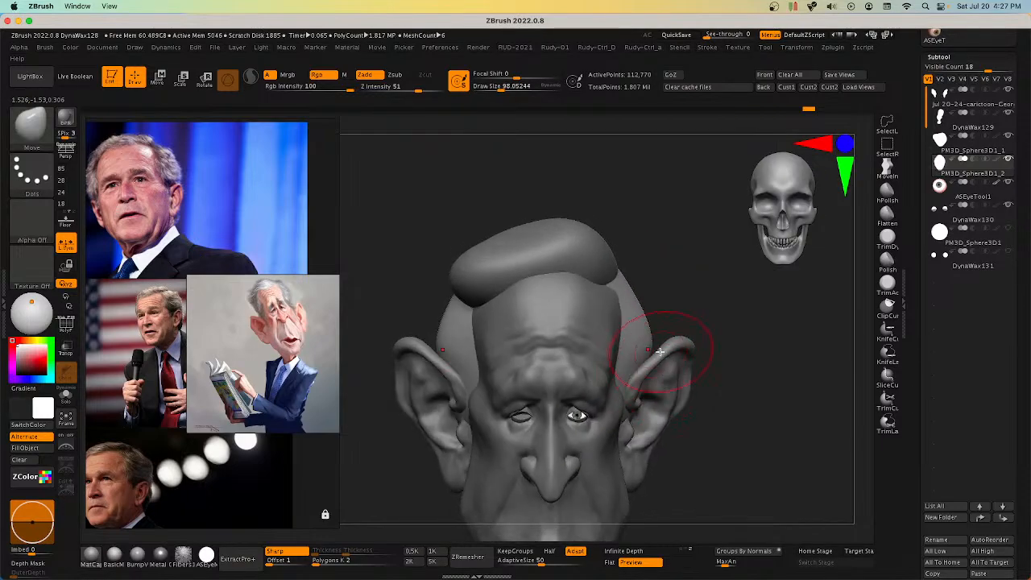
pyautogui.hotkey('ctrl', 'shift', 'z')
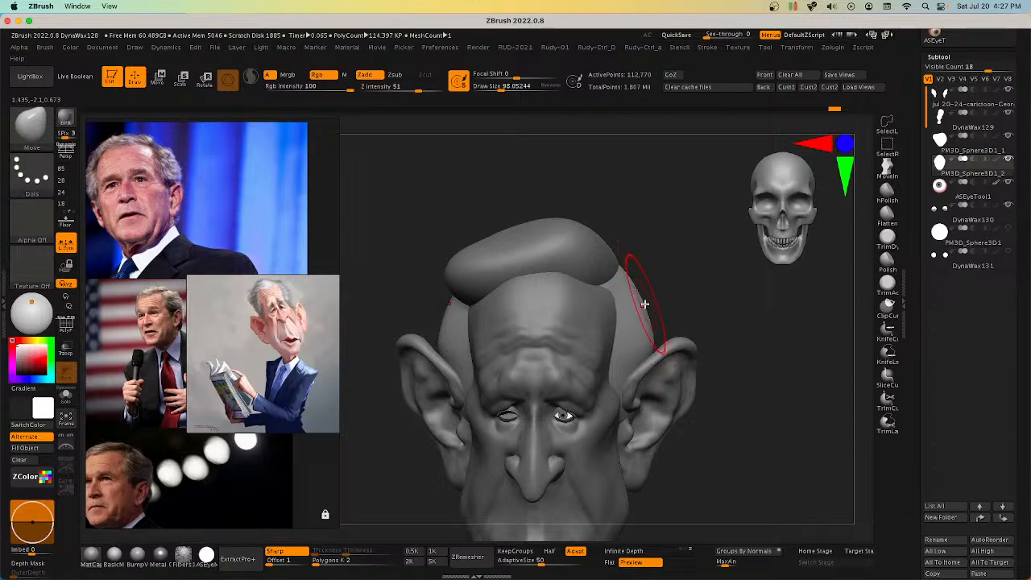
pyautogui.hotkey('ctrl', 'z')
pyautogui.hotkey('ctrl', 'z')
pyautogui.hotkey('ctrl', 'z')
pyautogui.hotkey('ctrl', 'z')
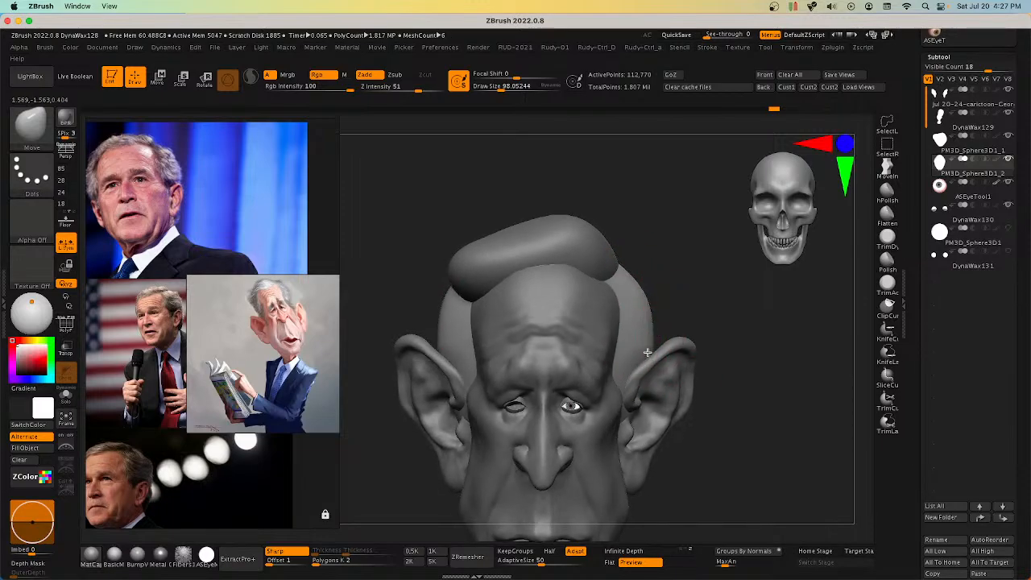
# Step: Tuck the side hair in around the top of the ears with the Move brush at about 94 draw size
pyautogui.press('s')
pyautogui.moveTo(654, 352); pyautogui.dragTo(656, 351)
pyautogui.moveTo(654, 347); pyautogui.dragTo(642, 355)
pyautogui.moveTo(642, 356); pyautogui.dragTo(637, 390, button='right')
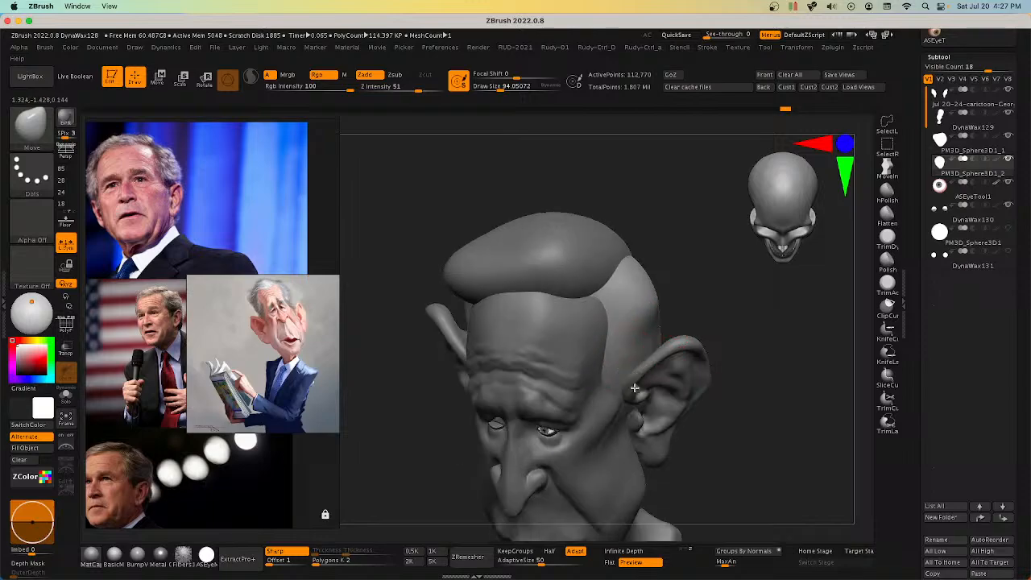
pyautogui.moveTo(644, 362); pyautogui.dragTo(630, 366)
pyautogui.moveTo(630, 367); pyautogui.dragTo(644, 357, button='right')
pyautogui.moveTo(644, 357); pyautogui.dragTo(636, 359)
pyautogui.moveTo(693, 358)
pyautogui.mouseDown(button='right')
pyautogui.moveTo(657, 363)
pyautogui.moveTo(661, 348)
pyautogui.mouseUp(button='right')
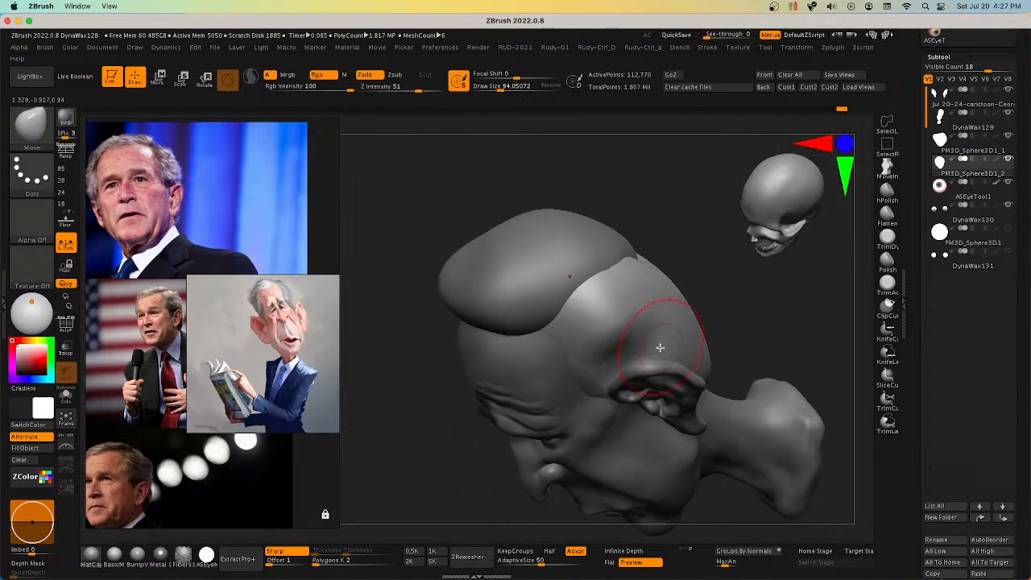
# Step: Pull the side hair over the skull above and behind the ear with the Move brush at about 94 draw size
pyautogui.moveTo(661, 347); pyautogui.dragTo(654, 351)
pyautogui.moveTo(655, 352)
pyautogui.mouseDown(button='right')
pyautogui.moveTo(681, 328)
pyautogui.moveTo(638, 340)
pyautogui.mouseUp(button='right')
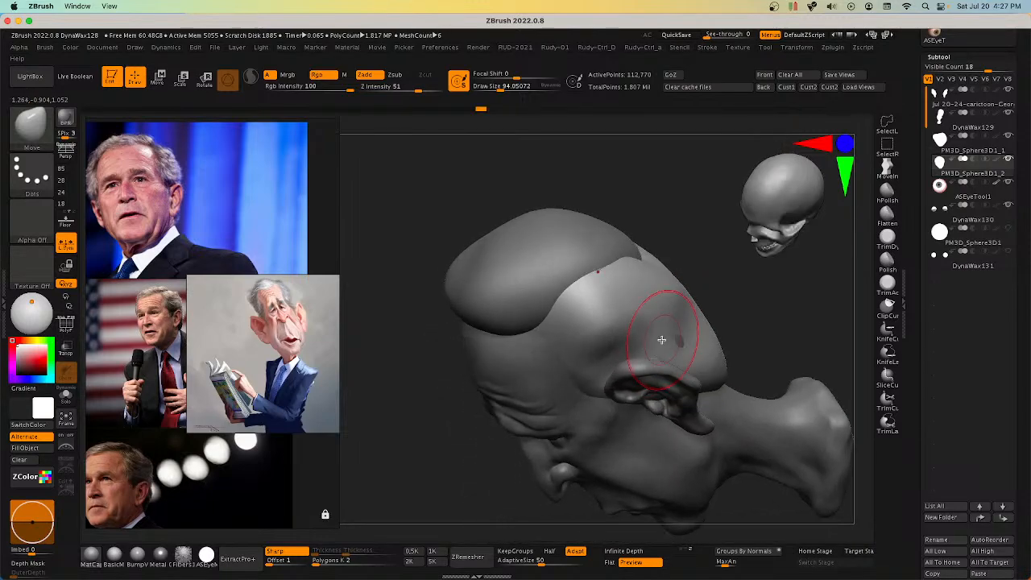
pyautogui.moveTo(663, 341); pyautogui.dragTo(656, 344)
pyautogui.moveTo(684, 353); pyautogui.dragTo(695, 337, button='right')
pyautogui.moveTo(680, 346); pyautogui.dragTo(676, 347)
pyautogui.moveTo(681, 342)
pyautogui.mouseDown(button='right')
pyautogui.moveTo(691, 313)
pyautogui.moveTo(674, 322)
pyautogui.moveTo(677, 306)
pyautogui.mouseUp(button='right')
pyautogui.moveTo(669, 305); pyautogui.dragTo(664, 310)
pyautogui.moveTo(670, 303); pyautogui.dragTo(667, 307)
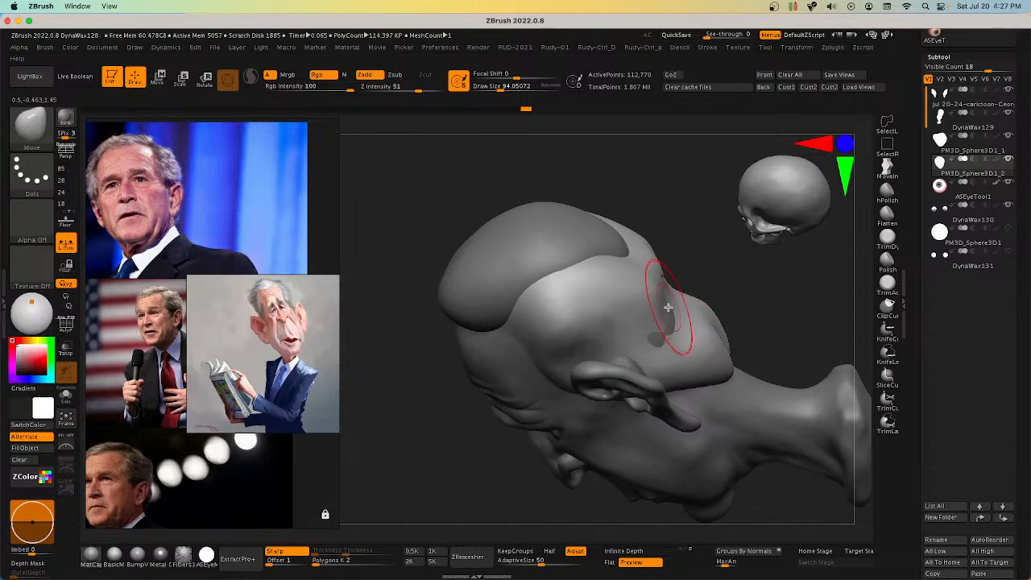
pyautogui.moveTo(668, 306); pyautogui.dragTo(690, 318, button='right')
pyautogui.moveTo(690, 323); pyautogui.dragTo(685, 325)
# Step: Reshape the hair's lower edge behind the ear and across the nape with the Move brush
pyautogui.moveTo(685, 330); pyautogui.dragTo(672, 377, button='right')
pyautogui.moveTo(672, 378); pyautogui.dragTo(674, 391)
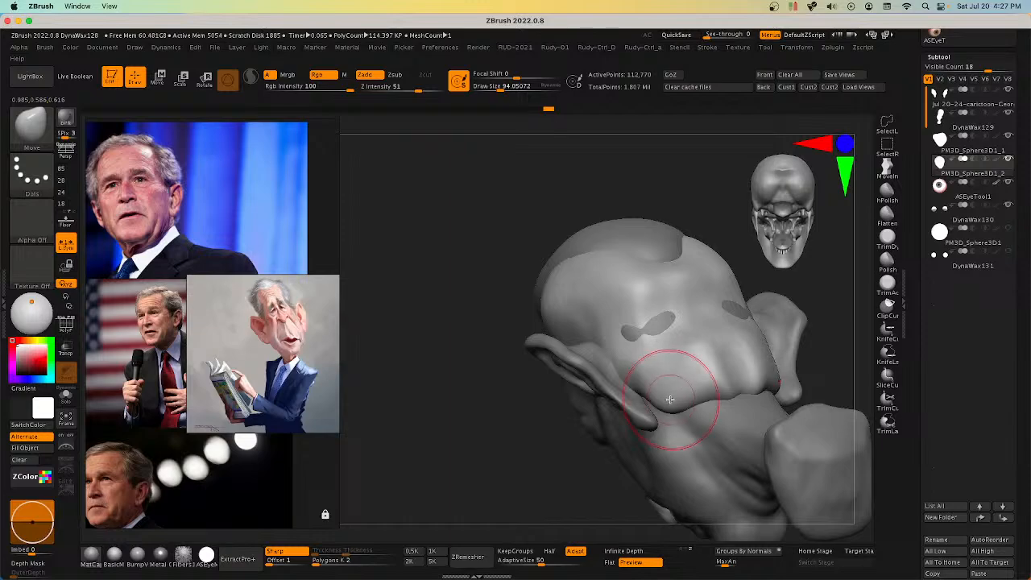
pyautogui.moveTo(675, 397); pyautogui.dragTo(712, 389, button='right')
pyautogui.moveTo(712, 388); pyautogui.dragTo(724, 399)
pyautogui.moveTo(724, 399); pyautogui.dragTo(726, 388, button='right')
pyautogui.moveTo(724, 386); pyautogui.dragTo(718, 389)
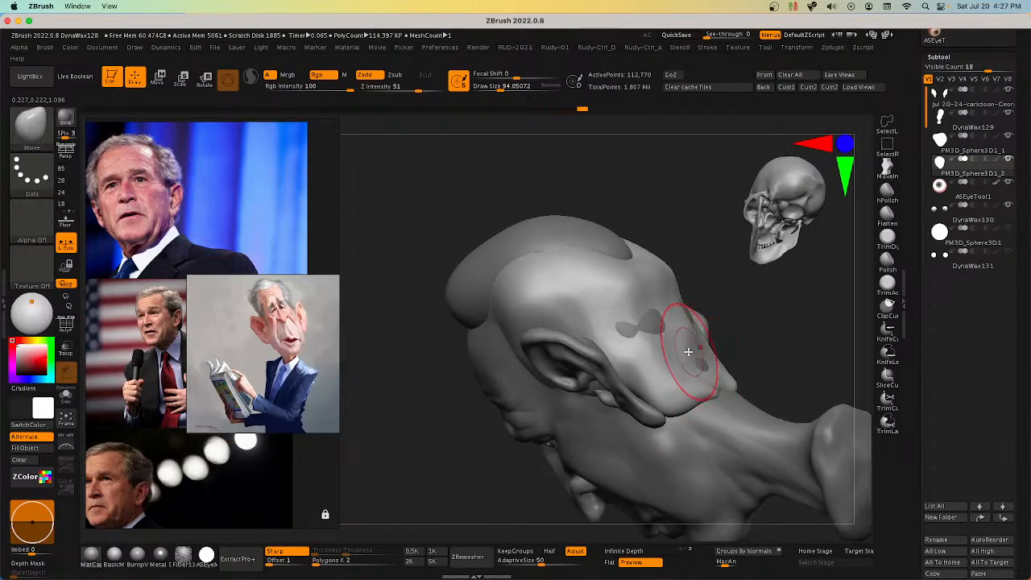
# Step: Push the back hair out over the exposed skull patches and adjust its lower corner beside the ear
pyautogui.moveTo(689, 352); pyautogui.dragTo(657, 326, button='right')
pyautogui.moveTo(657, 327); pyautogui.dragTo(653, 322)
pyautogui.moveTo(653, 322); pyautogui.dragTo(652, 327, button='right')
pyautogui.moveTo(652, 327); pyautogui.dragTo(649, 331)
pyautogui.moveTo(649, 331); pyautogui.dragTo(641, 368, button='right')
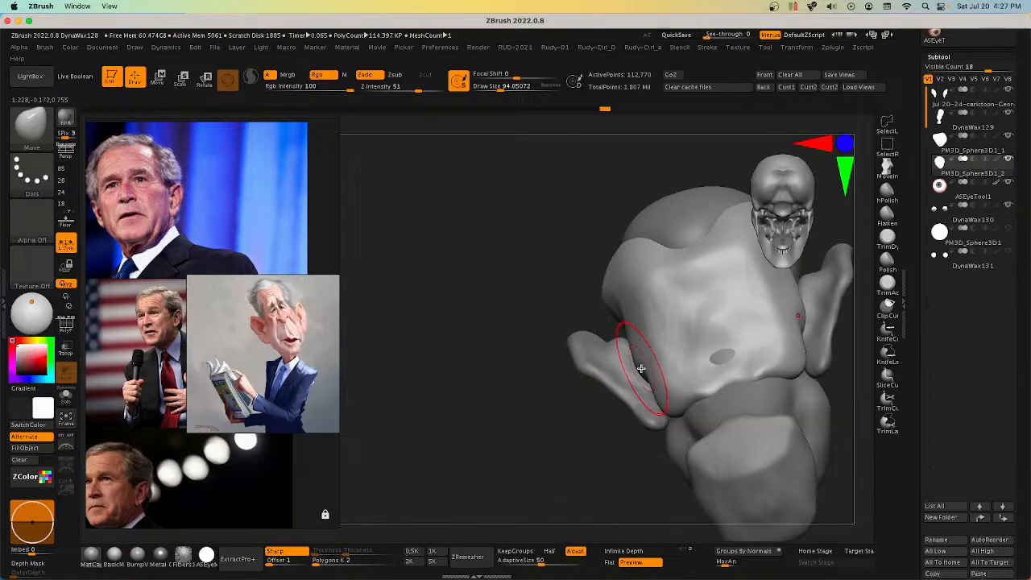
pyautogui.moveTo(641, 368)
pyautogui.mouseDown()
pyautogui.moveTo(651, 364)
pyautogui.moveTo(637, 345)
pyautogui.mouseUp()
pyautogui.moveTo(725, 361); pyautogui.dragTo(722, 353)
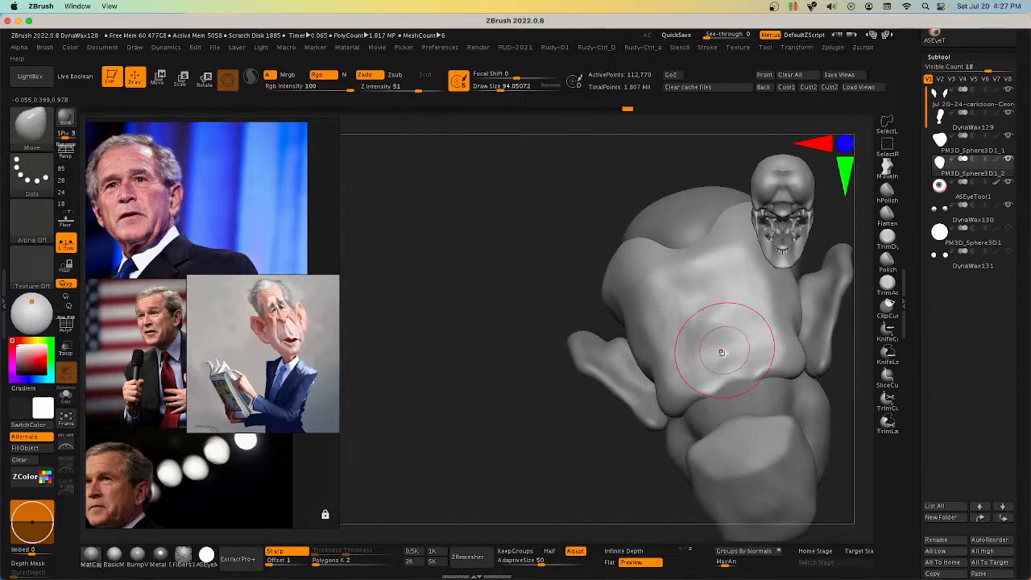
pyautogui.moveTo(722, 353); pyautogui.dragTo(731, 354, button='right')
pyautogui.moveTo(670, 390)
pyautogui.mouseDown()
pyautogui.moveTo(671, 403)
pyautogui.moveTo(679, 398)
pyautogui.mouseUp()
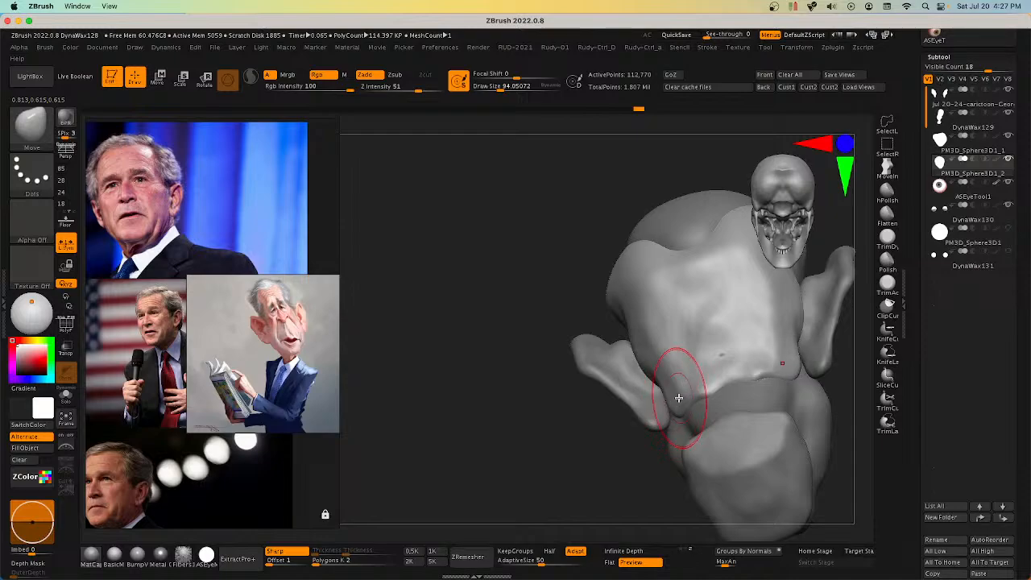
pyautogui.moveTo(679, 398)
pyautogui.mouseDown(button='right')
pyautogui.moveTo(690, 403)
pyautogui.moveTo(722, 383)
pyautogui.mouseUp(button='right')
# Step: Smooth the hair across the back and side of the head and nudge its edge at the temple from the front
pyautogui.keyDown('shift'); pyautogui.moveTo(639, 373); pyautogui.dragTo(682, 350); pyautogui.keyUp('shift')
pyautogui.moveTo(698, 337)
pyautogui.mouseDown(button='right')
pyautogui.moveTo(668, 315)
pyautogui.moveTo(656, 331)
pyautogui.mouseUp(button='right')
pyautogui.moveTo(656, 331); pyautogui.dragTo(649, 304)
pyautogui.moveTo(649, 304); pyautogui.dragTo(681, 329, button='right')
pyautogui.keyDown('shift'); pyautogui.moveTo(681, 329); pyautogui.dragTo(669, 320); pyautogui.keyUp('shift')
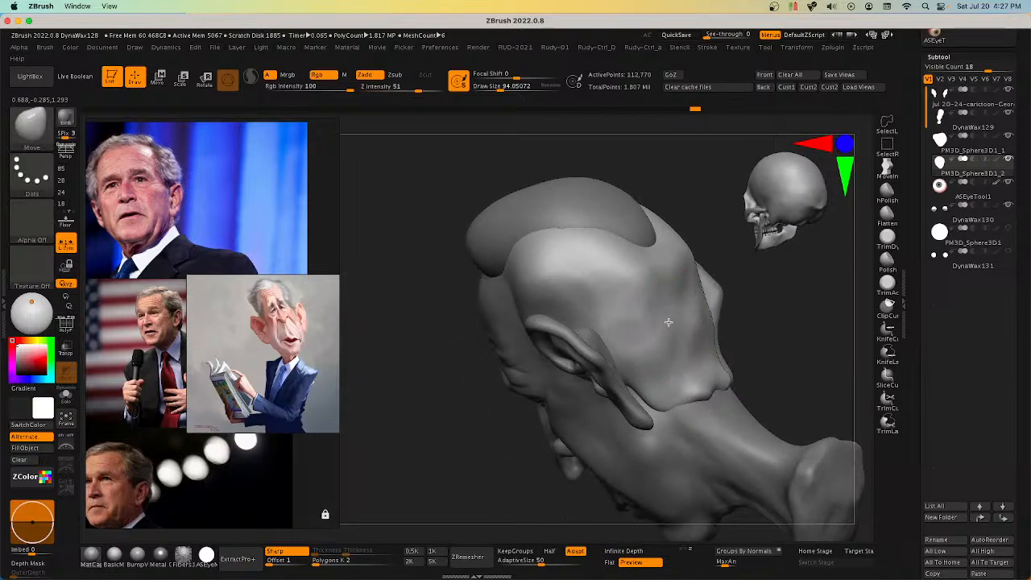
pyautogui.moveTo(669, 319); pyautogui.dragTo(642, 276, button='right')
pyautogui.keyDown('shift'); pyautogui.moveTo(640, 276); pyautogui.dragTo(642, 277); pyautogui.keyUp('shift')
pyautogui.moveTo(641, 276)
pyautogui.mouseDown(button='right')
pyautogui.moveTo(621, 253)
pyautogui.moveTo(661, 226)
pyautogui.moveTo(725, 339)
pyautogui.moveTo(673, 319)
pyautogui.moveTo(675, 288)
pyautogui.moveTo(620, 339)
pyautogui.moveTo(551, 270)
pyautogui.mouseUp(button='right')
pyautogui.moveTo(552, 270)
pyautogui.mouseDown()
pyautogui.moveTo(534, 271)
pyautogui.moveTo(545, 255)
pyautogui.moveTo(531, 268)
pyautogui.mouseUp()
# Step: Select the swept top hair and adjust its side edge with the Move brush at about 83 draw size
pyautogui.press('[')
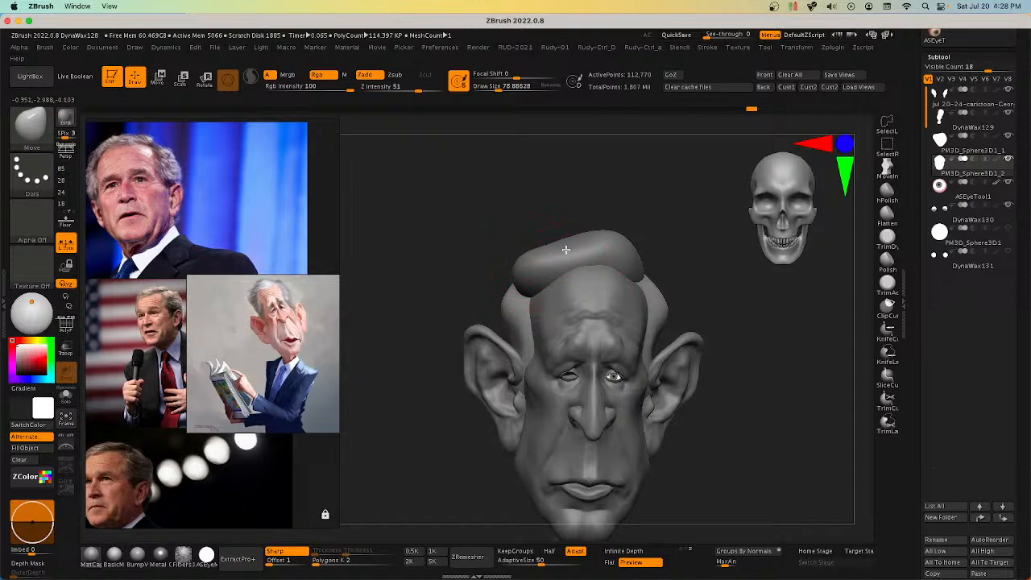
pyautogui.keyDown('alt'); pyautogui.click(612, 238); pyautogui.keyUp('alt')
pyautogui.press('[')
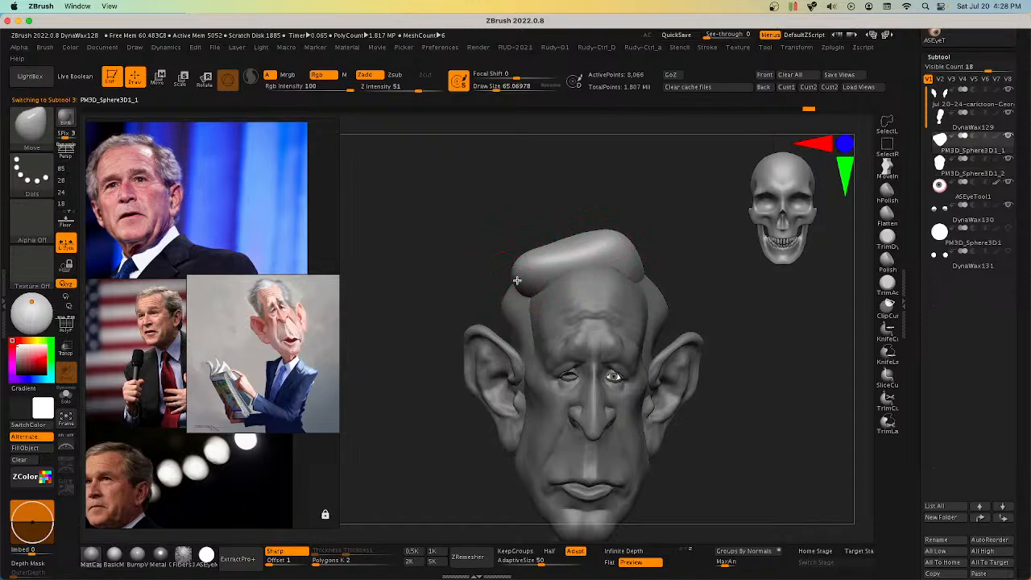
pyautogui.hotkey('ctrl', 'z')
pyautogui.moveTo(586, 252); pyautogui.dragTo(556, 256, button='right')
pyautogui.moveTo(647, 256); pyautogui.dragTo(664, 247)
pyautogui.rightClick(664, 257)
pyautogui.moveTo(689, 227); pyautogui.dragTo(697, 255, button='right')
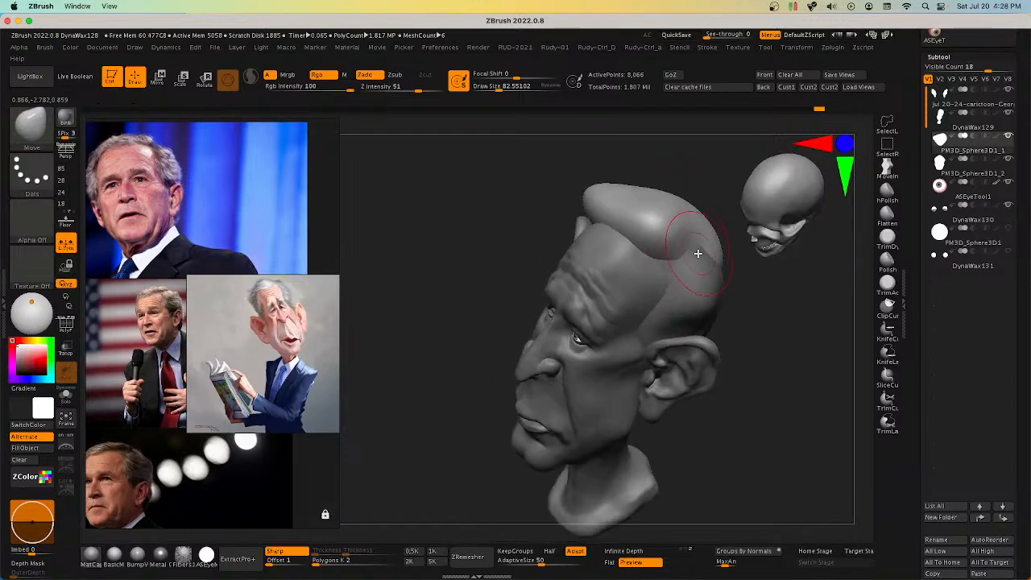
pyautogui.moveTo(698, 253); pyautogui.dragTo(652, 273, button='right')
# Step: Select the side hair and switch from the Move brush to the custom DamStandard brush
pyautogui.press('space')
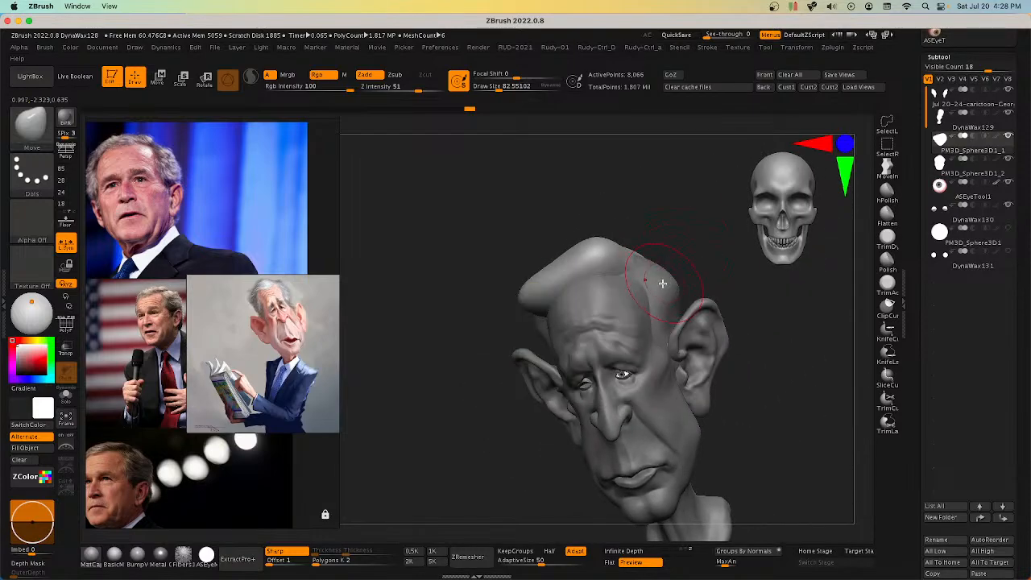
pyautogui.keyDown('alt'); pyautogui.click(665, 289); pyautogui.keyUp('alt')
pyautogui.press('space')
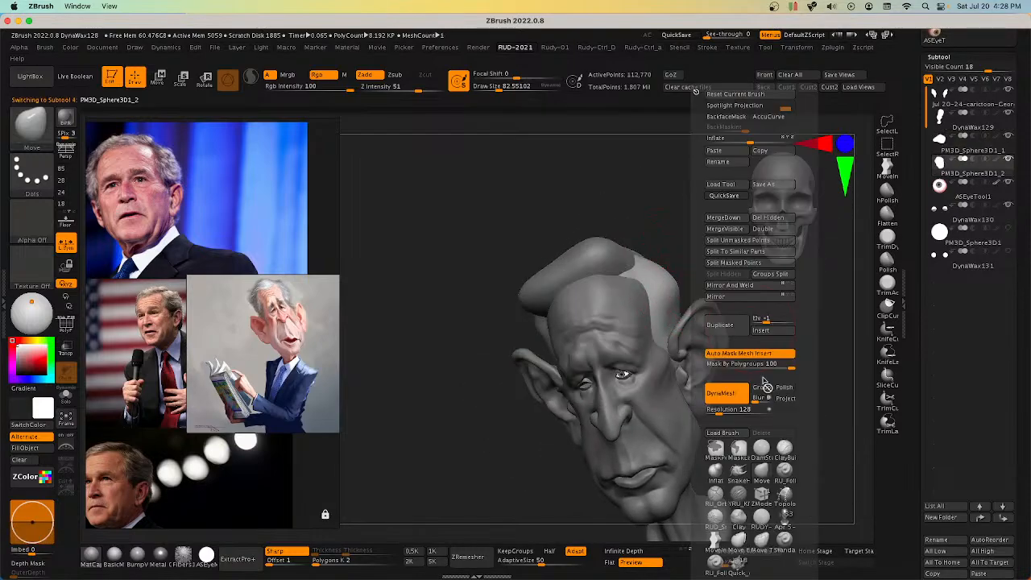
pyautogui.click(761, 516)
pyautogui.moveTo(646, 282); pyautogui.dragTo(643, 293, button='right')
pyautogui.press('s')
pyautogui.moveTo(643, 292); pyautogui.dragTo(638, 293)
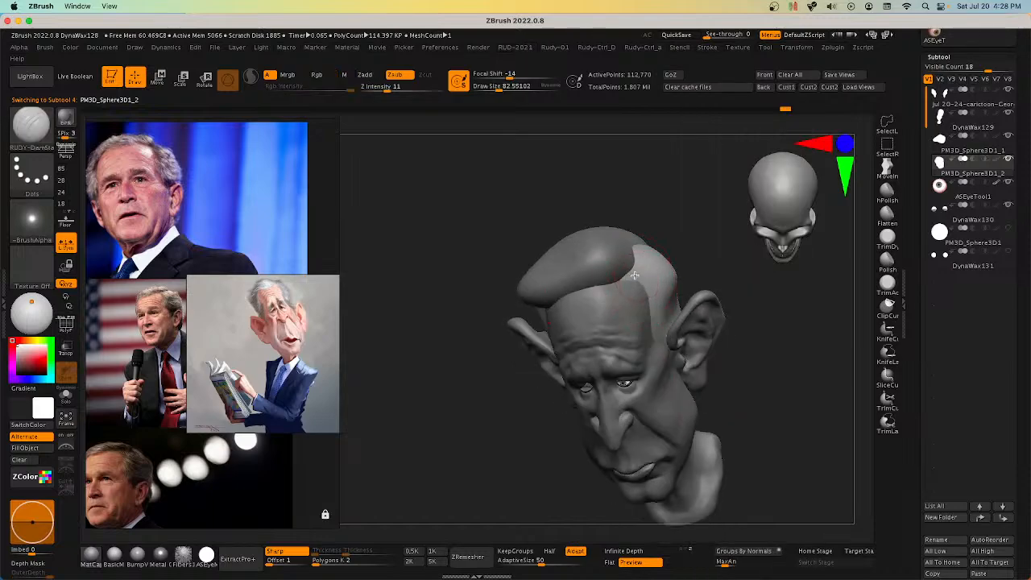
# Step: Save the tool as Jul 20-24-carictoon-George Bush_A01.ztl, replacing the existing file
pyautogui.moveTo(628, 265)
pyautogui.mouseDown(button='right')
pyautogui.moveTo(640, 282)
pyautogui.moveTo(649, 232)
pyautogui.moveTo(685, 170)
pyautogui.moveTo(650, 239)
pyautogui.moveTo(674, 172)
pyautogui.moveTo(702, 346)
pyautogui.moveTo(709, 321)
pyautogui.moveTo(702, 345)
pyautogui.moveTo(723, 391)
pyautogui.moveTo(727, 323)
pyautogui.mouseUp(button='right')
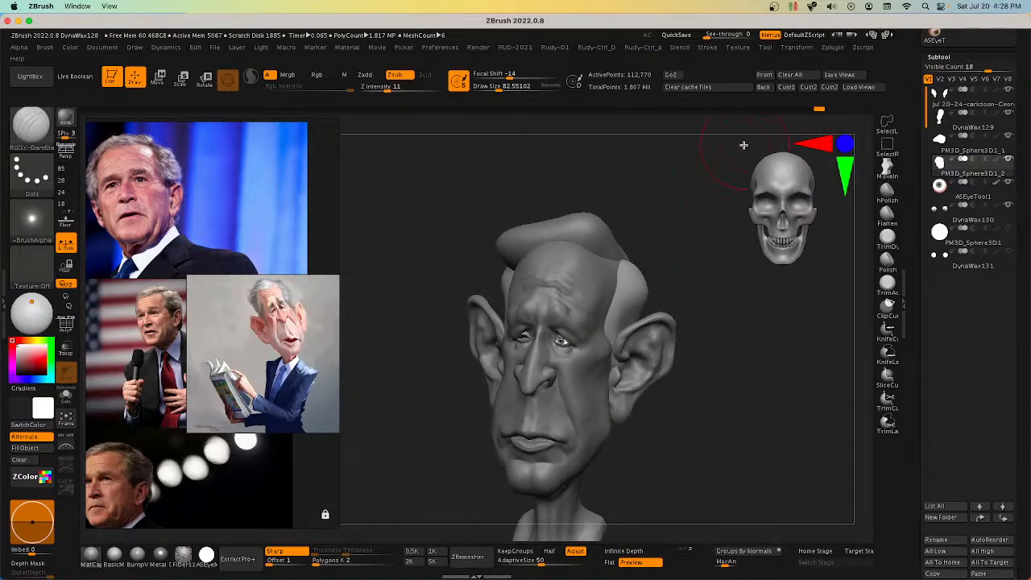
pyautogui.click(765, 74)
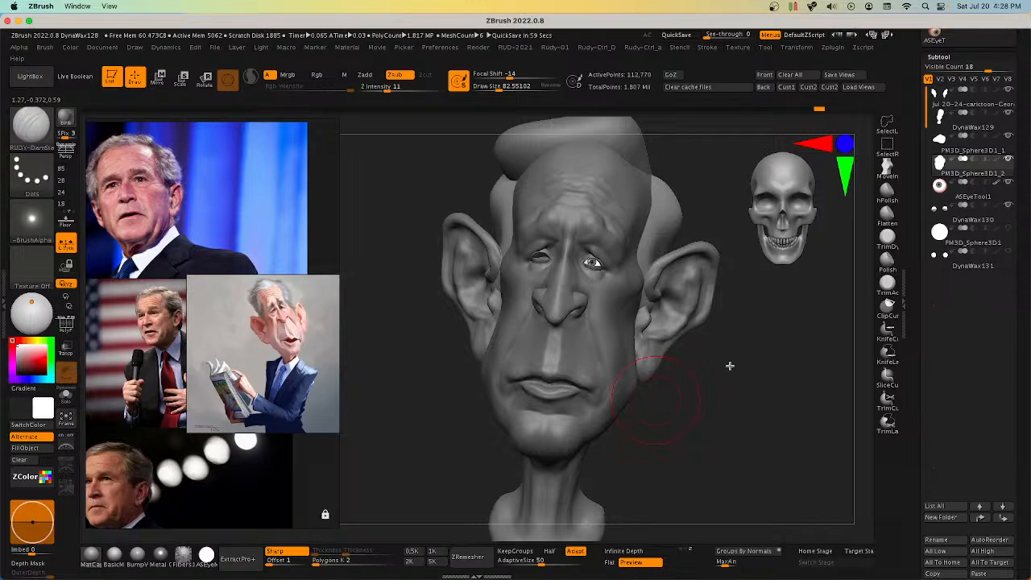
pyautogui.moveTo(709, 371)
pyautogui.mouseDown(button='right')
pyautogui.moveTo(725, 376)
pyautogui.moveTo(728, 408)
pyautogui.moveTo(697, 384)
pyautogui.moveTo(712, 387)
pyautogui.moveTo(651, 384)
pyautogui.moveTo(707, 379)
pyautogui.moveTo(732, 394)
pyautogui.moveTo(728, 368)
pyautogui.mouseUp(button='right')
pyautogui.keyDown('ctrl'); pyautogui.moveTo(728, 368); pyautogui.dragTo(722, 363, button='right'); pyautogui.keyUp('ctrl')
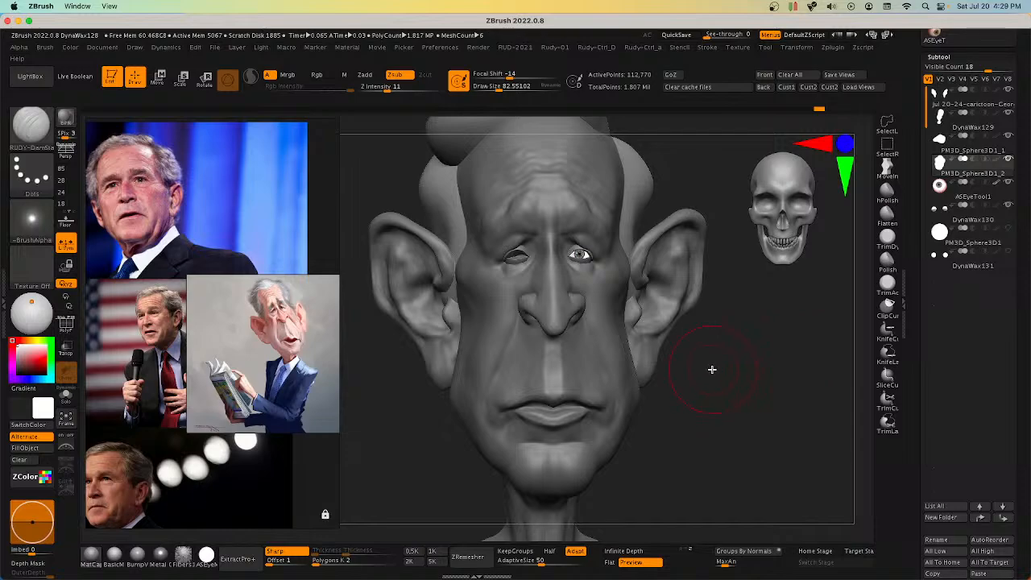
pyautogui.moveTo(712, 368); pyautogui.dragTo(715, 364)
pyautogui.press('1')
pyautogui.click(741, 185)
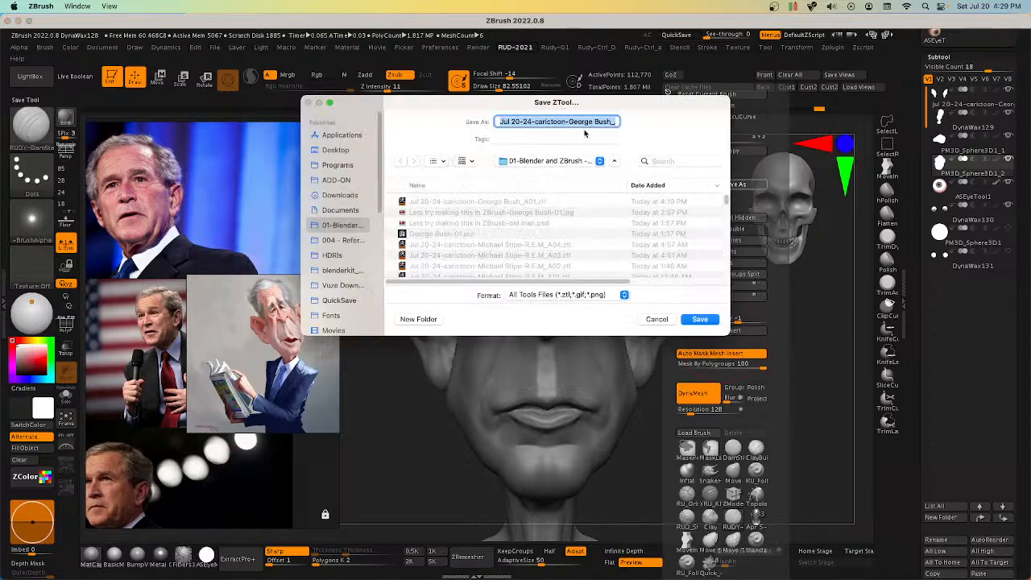
pyautogui.moveTo(579, 121); pyautogui.dragTo(647, 121)
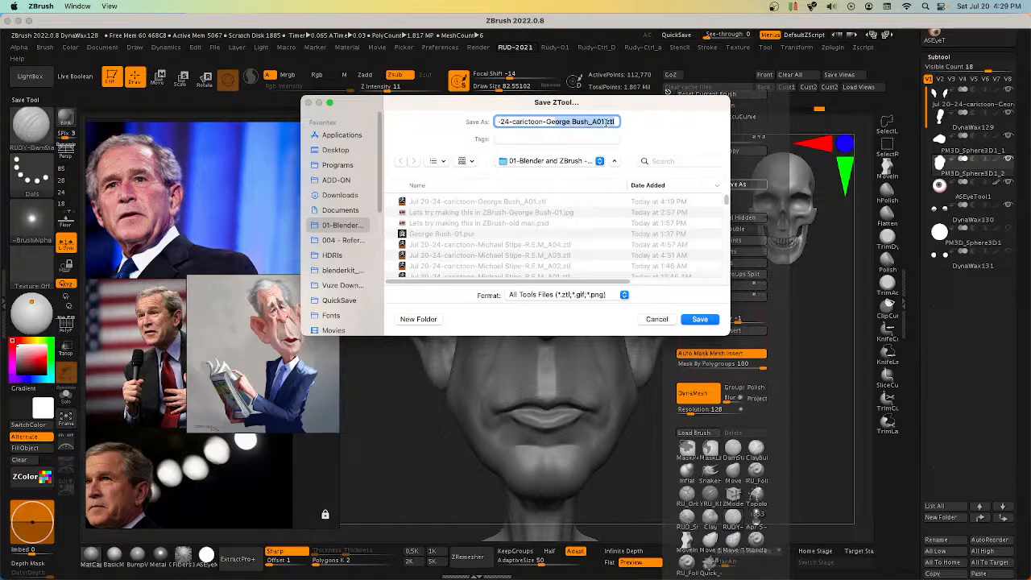
pyautogui.click(606, 122)
pyautogui.click(700, 319)
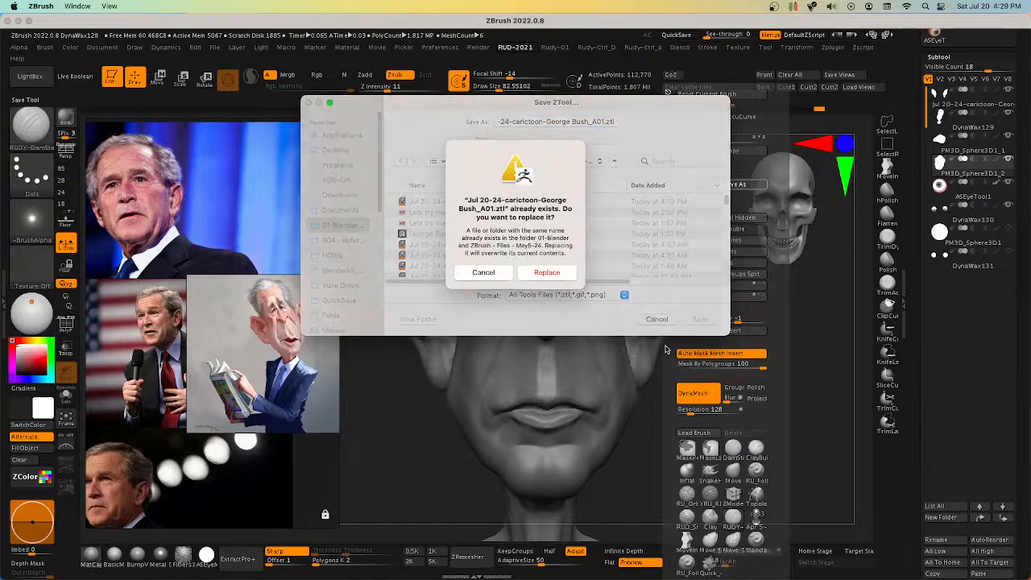
pyautogui.click(547, 276)
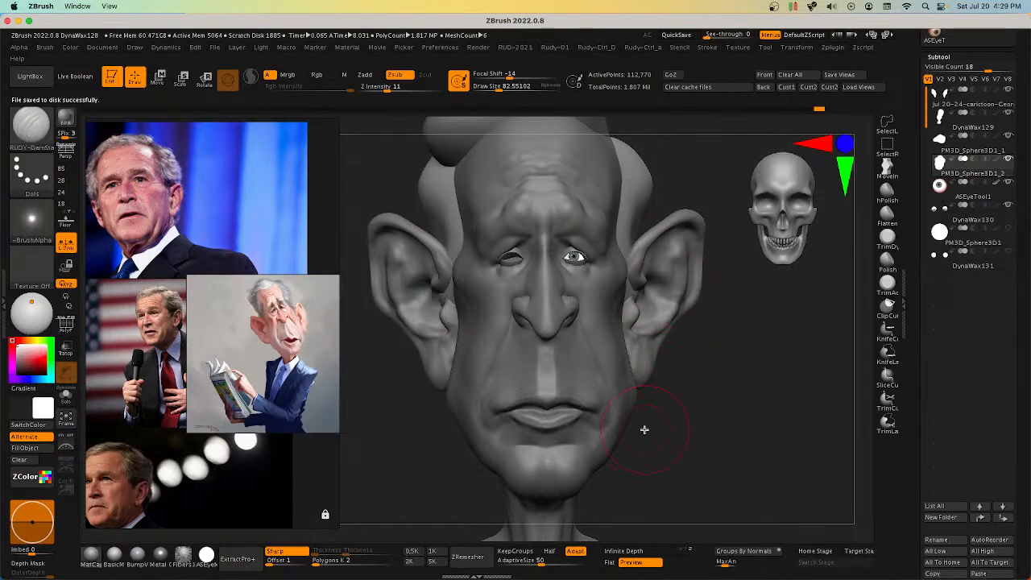
# Step: Mirror the finished eye across the X axis as a new subtool with SubTool Master
pyautogui.moveTo(644, 426); pyautogui.dragTo(694, 425)
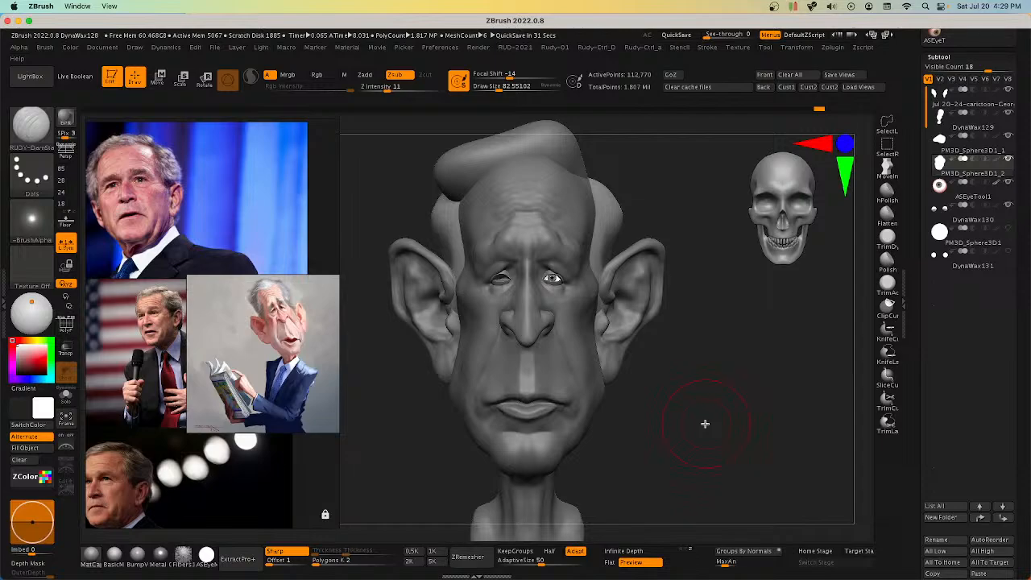
pyautogui.moveTo(654, 424)
pyautogui.mouseDown()
pyautogui.moveTo(727, 411)
pyautogui.moveTo(711, 356)
pyautogui.moveTo(720, 366)
pyautogui.moveTo(709, 373)
pyautogui.moveTo(767, 339)
pyautogui.mouseUp()
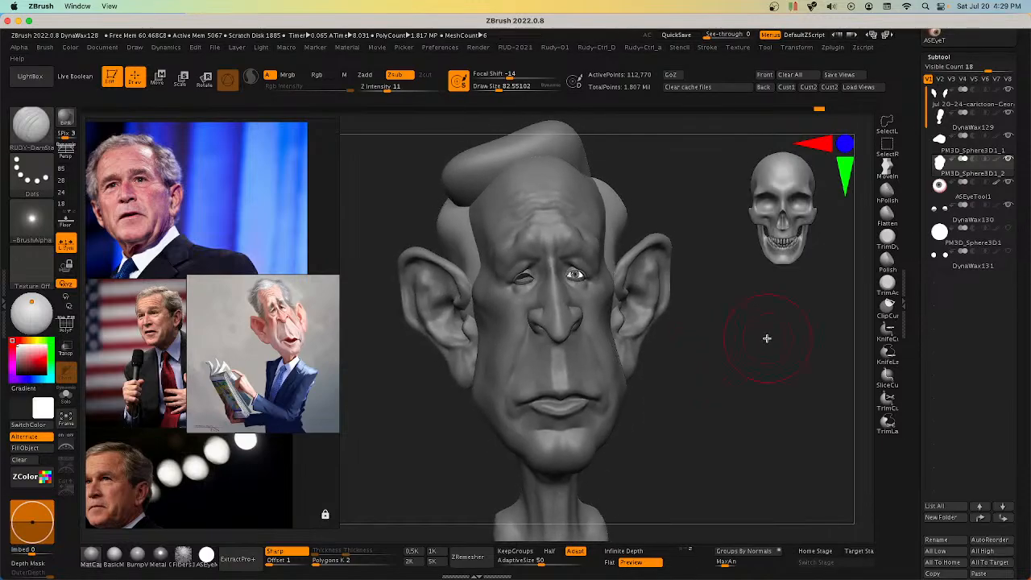
pyautogui.click(944, 190)
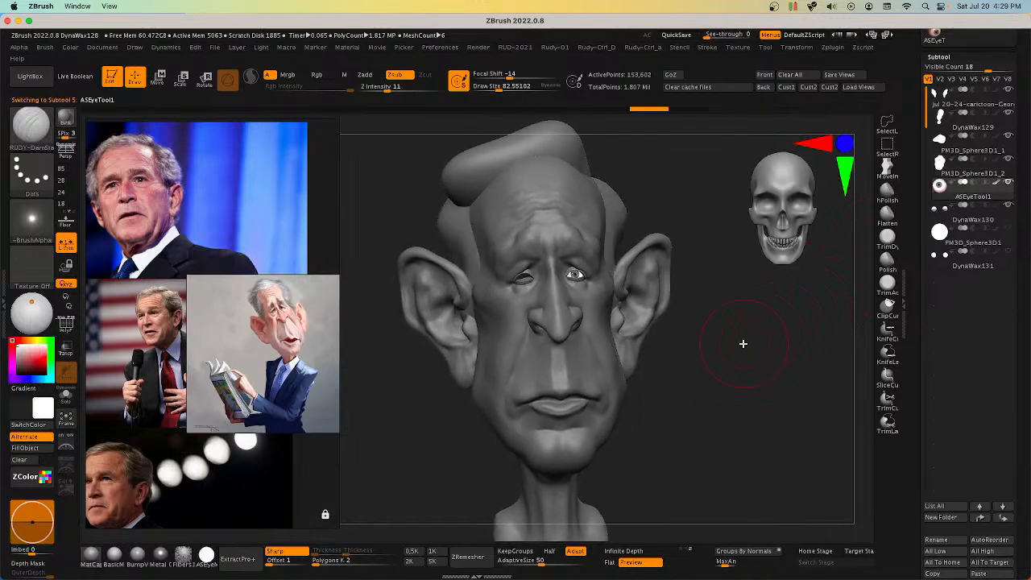
pyautogui.click(10, 307)
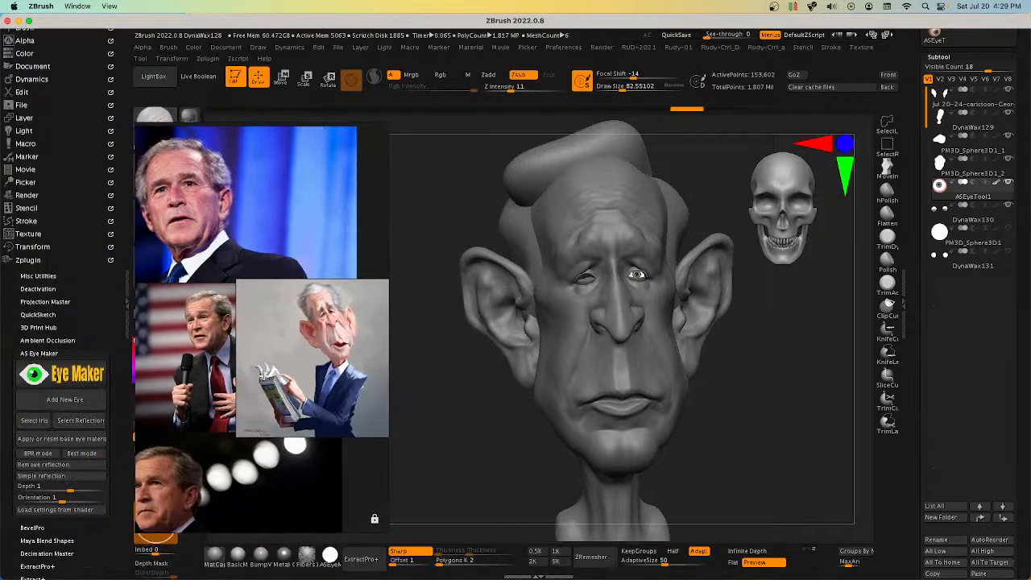
pyautogui.scroll(-3, 105, 452)
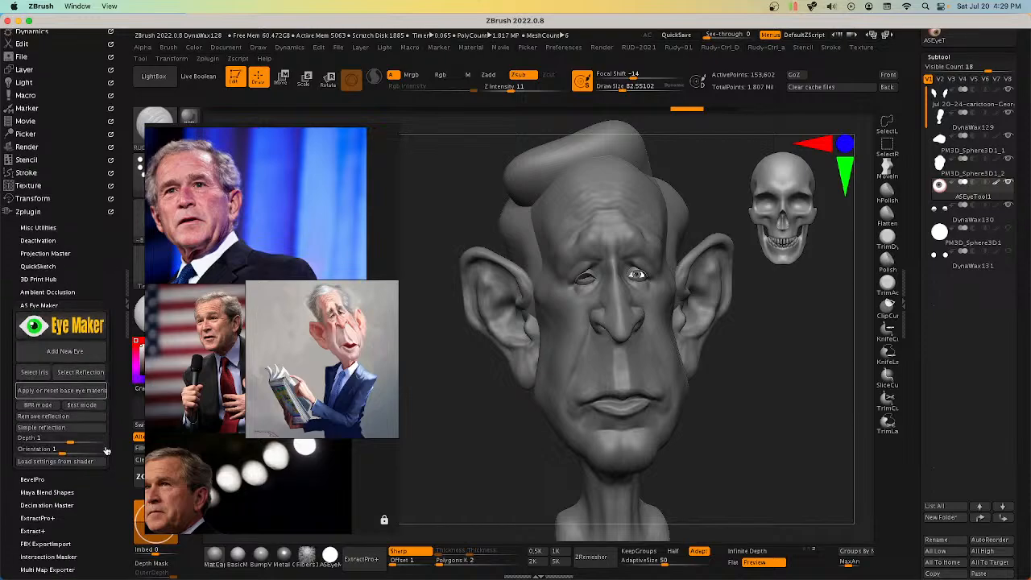
pyautogui.scroll(2, 92, 523)
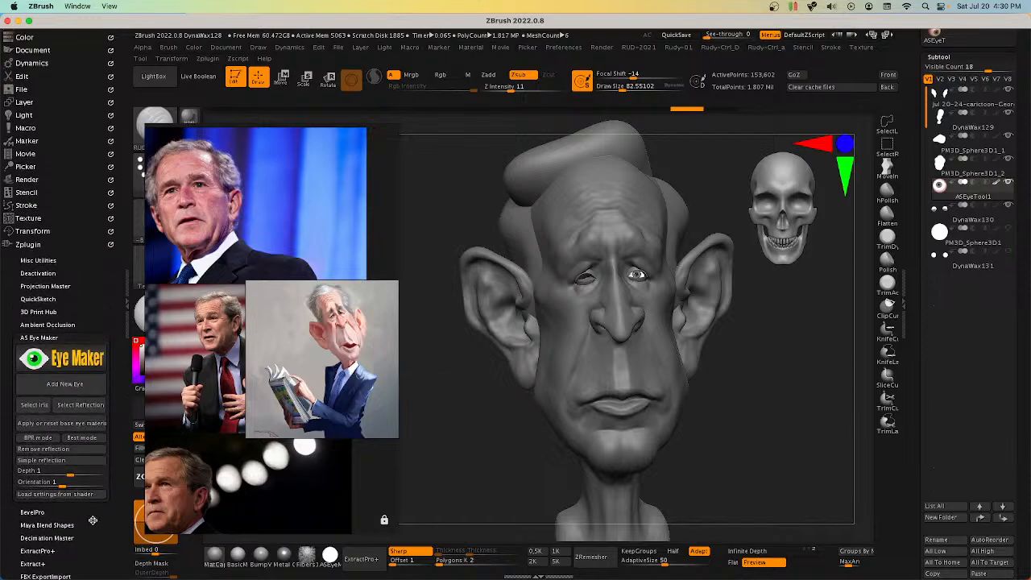
pyautogui.scroll(-7, 117, 525)
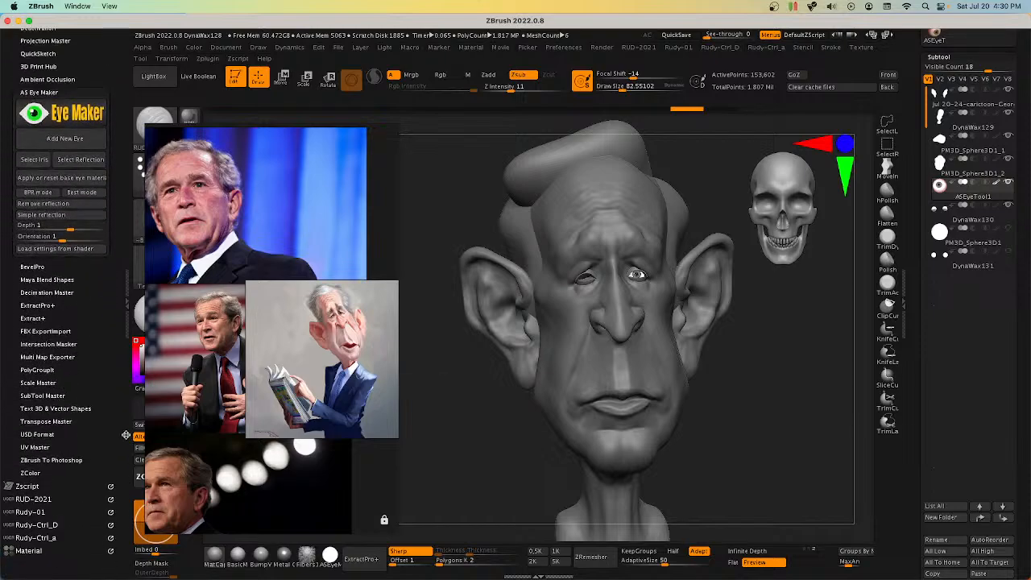
pyautogui.click(64, 424)
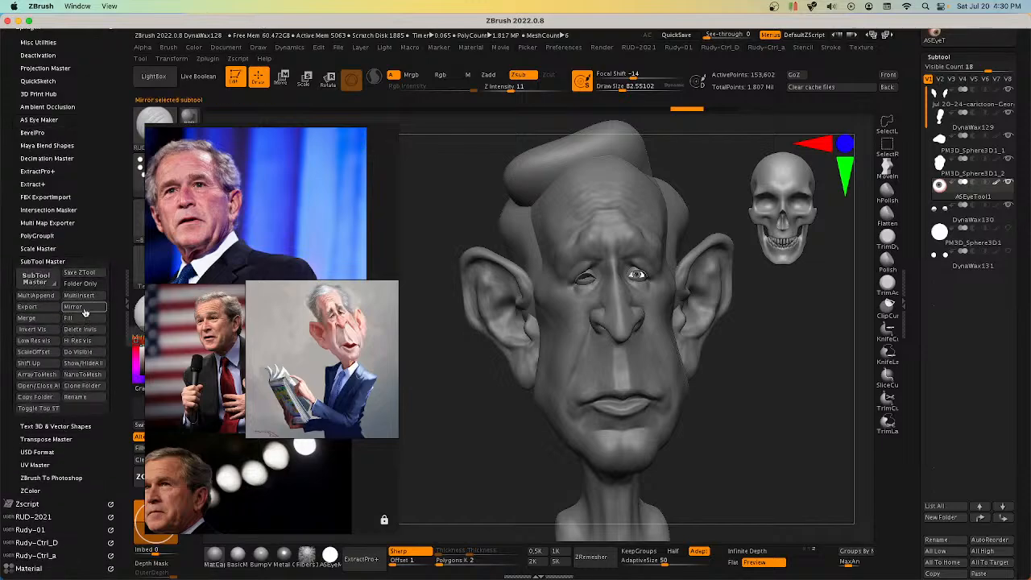
pyautogui.click(84, 311)
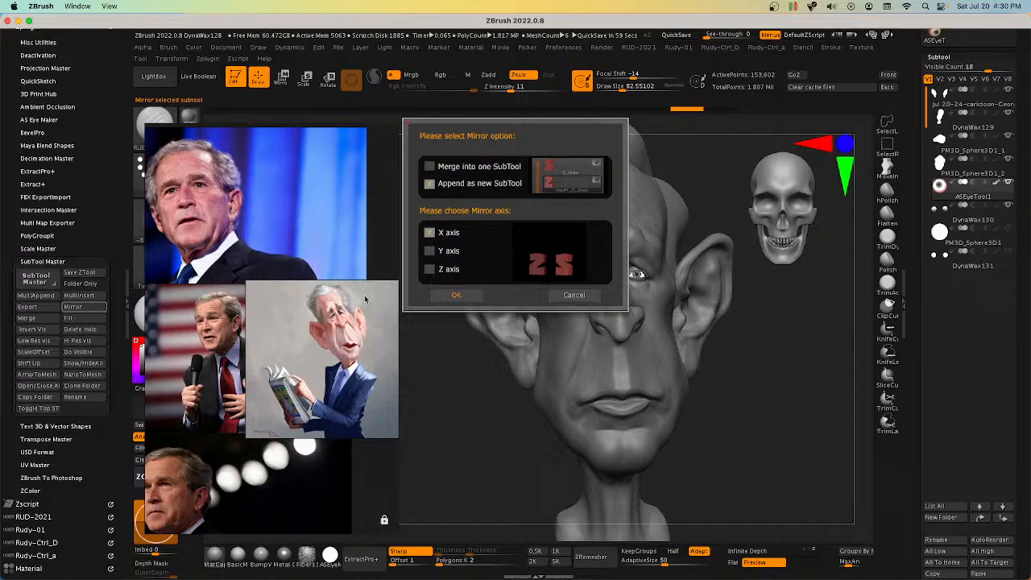
pyautogui.click(456, 295)
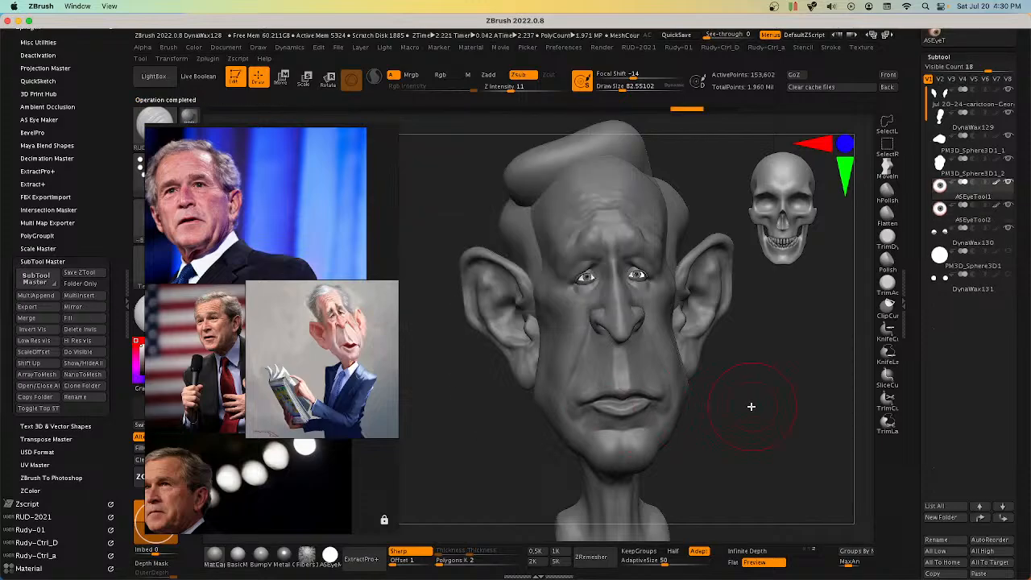
# Step: Compare the head, from the front and at an angle, with the enlarged caricature reference
pyautogui.moveTo(753, 408); pyautogui.dragTo(749, 407)
pyautogui.scroll(5, 316, 367)
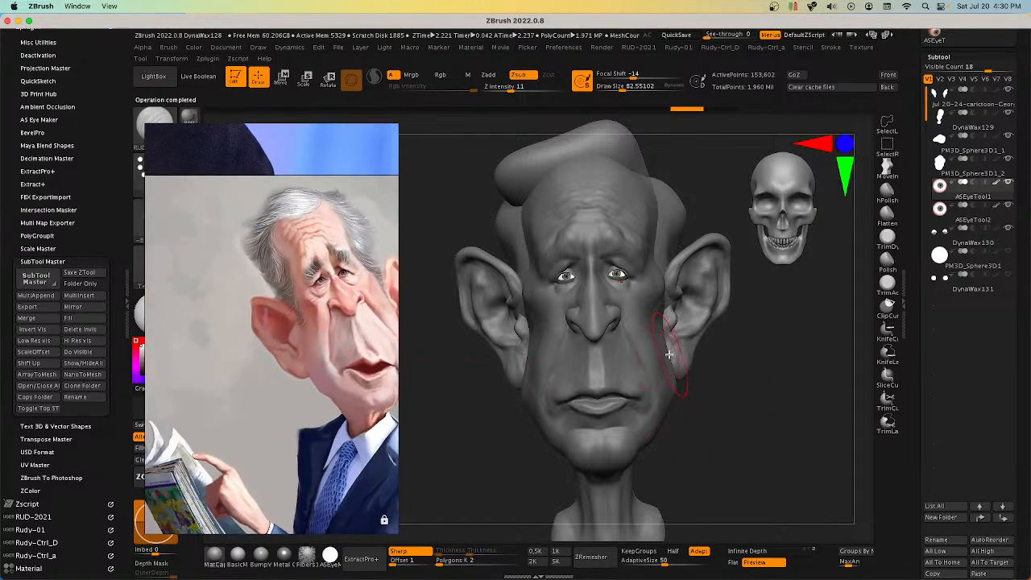
pyautogui.moveTo(684, 361)
pyautogui.mouseDown()
pyautogui.moveTo(762, 384)
pyautogui.moveTo(716, 393)
pyautogui.mouseUp()
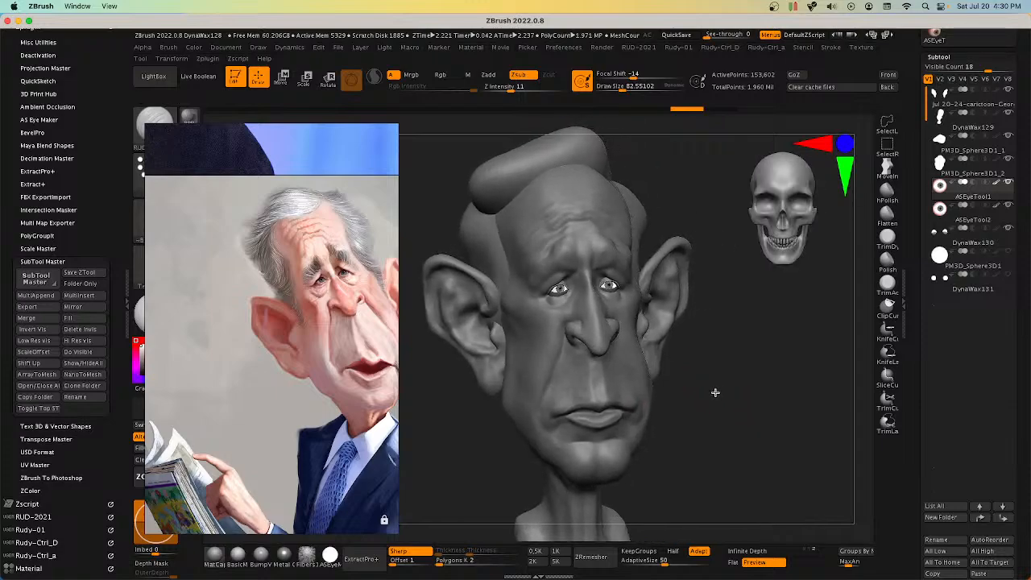
pyautogui.moveTo(682, 354); pyautogui.dragTo(634, 384)
pyautogui.scroll(10, 331, 296)
pyautogui.scroll(-7, 329, 302)
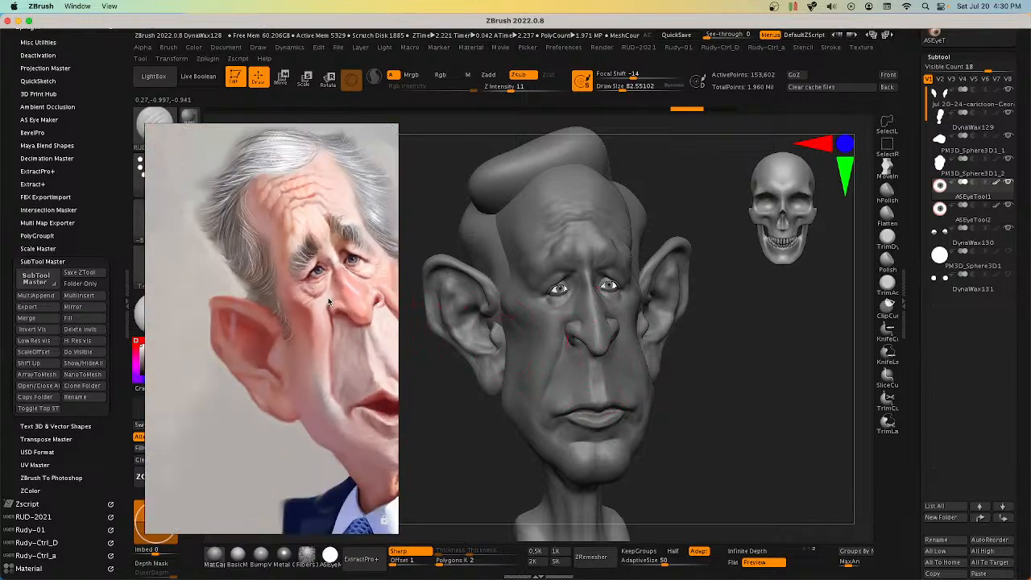
pyautogui.scroll(-4, 329, 302)
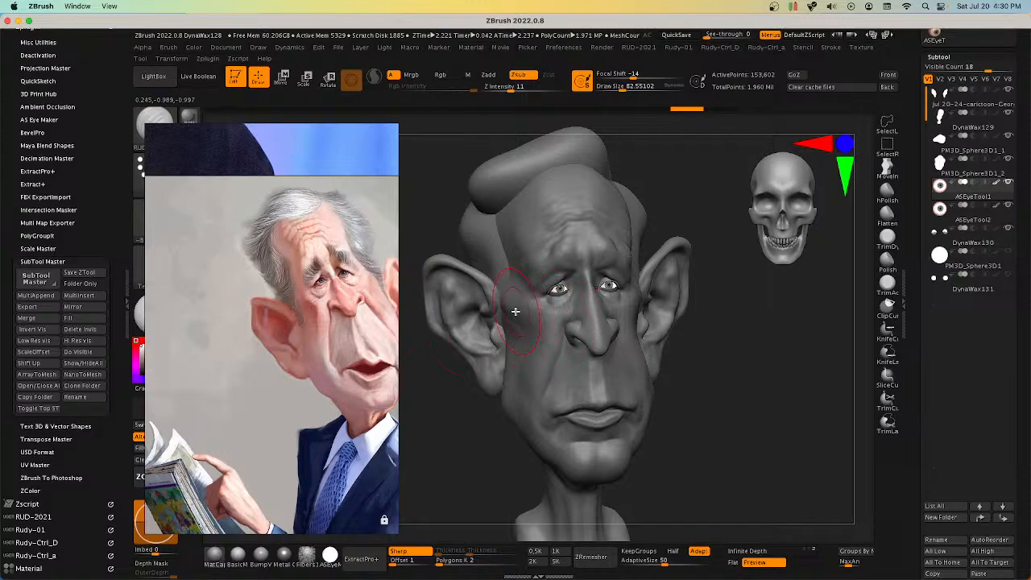
# Step: Examine both eyes up close and the head from the front and side against the caricature and photo references
pyautogui.moveTo(702, 359)
pyautogui.mouseDown()
pyautogui.moveTo(727, 352)
pyautogui.moveTo(702, 362)
pyautogui.moveTo(730, 361)
pyautogui.moveTo(748, 391)
pyautogui.moveTo(741, 410)
pyautogui.mouseUp()
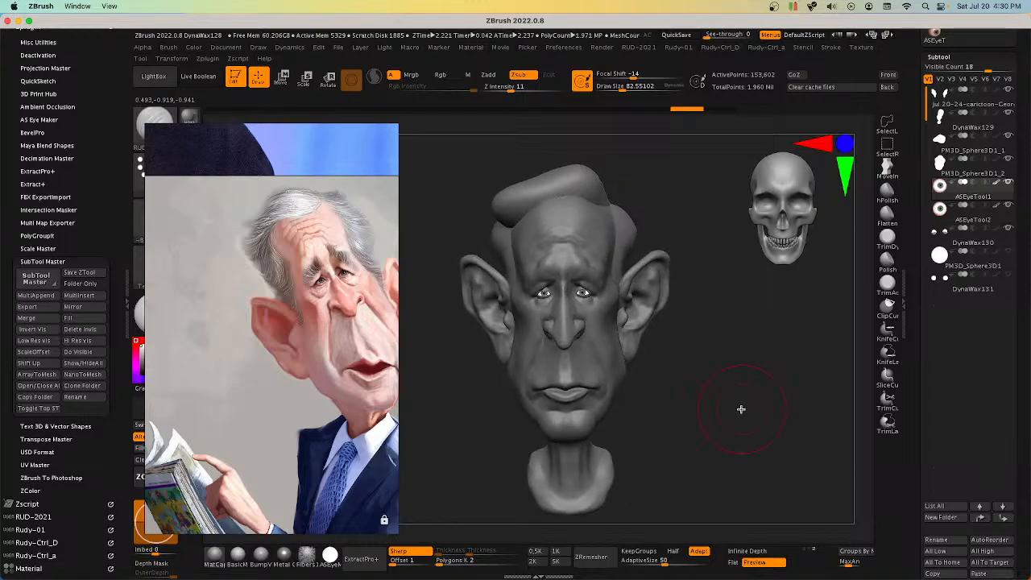
pyautogui.moveTo(688, 345); pyautogui.dragTo(656, 241)
pyautogui.moveTo(760, 399)
pyautogui.mouseDown()
pyautogui.moveTo(769, 361)
pyautogui.moveTo(771, 438)
pyautogui.moveTo(771, 401)
pyautogui.moveTo(691, 370)
pyautogui.moveTo(651, 330)
pyautogui.moveTo(617, 337)
pyautogui.mouseUp()
pyautogui.moveTo(620, 331); pyautogui.dragTo(627, 299, button='right')
pyautogui.press('space')
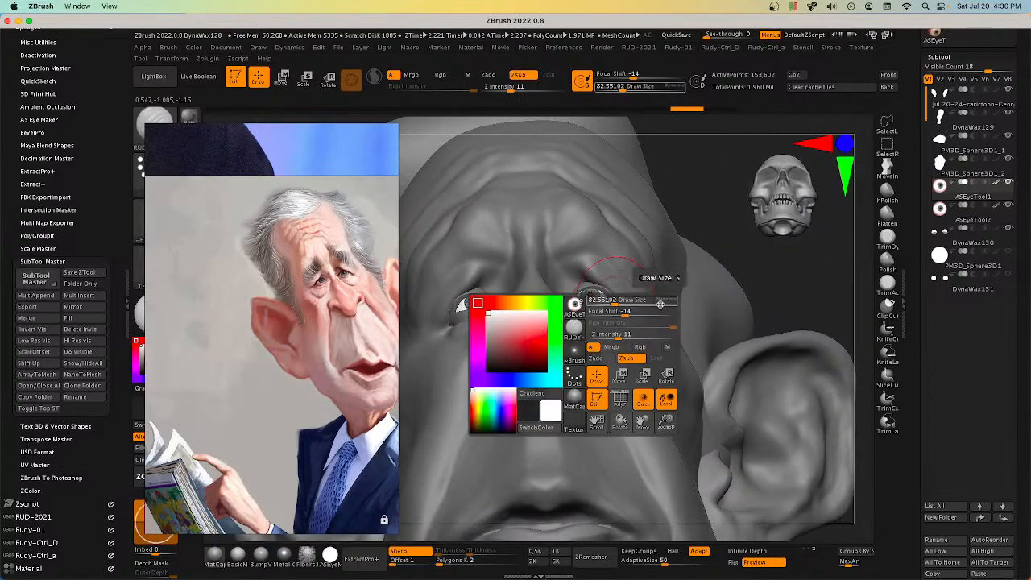
pyautogui.moveTo(716, 378)
pyautogui.keyDown('ctrl'); pyautogui.mouseDown(button='right')
pyautogui.moveTo(628, 323)
pyautogui.moveTo(625, 354)
pyautogui.moveTo(624, 298)
pyautogui.moveTo(626, 478)
pyautogui.moveTo(669, 387)
pyautogui.moveTo(715, 397)
pyautogui.moveTo(604, 444)
pyautogui.moveTo(485, 398)
pyautogui.moveTo(548, 395)
pyautogui.moveTo(589, 407)
pyautogui.moveTo(522, 397)
pyautogui.moveTo(562, 399)
pyautogui.mouseUp(button='right'); pyautogui.keyUp('ctrl')
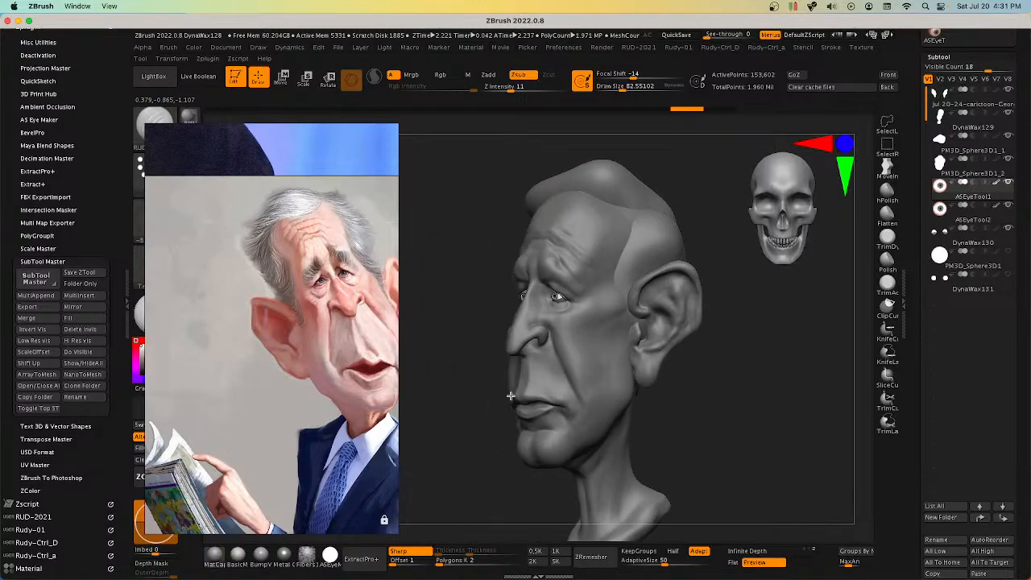
pyautogui.scroll(-5, 335, 359)
pyautogui.scroll(-3, 293, 358)
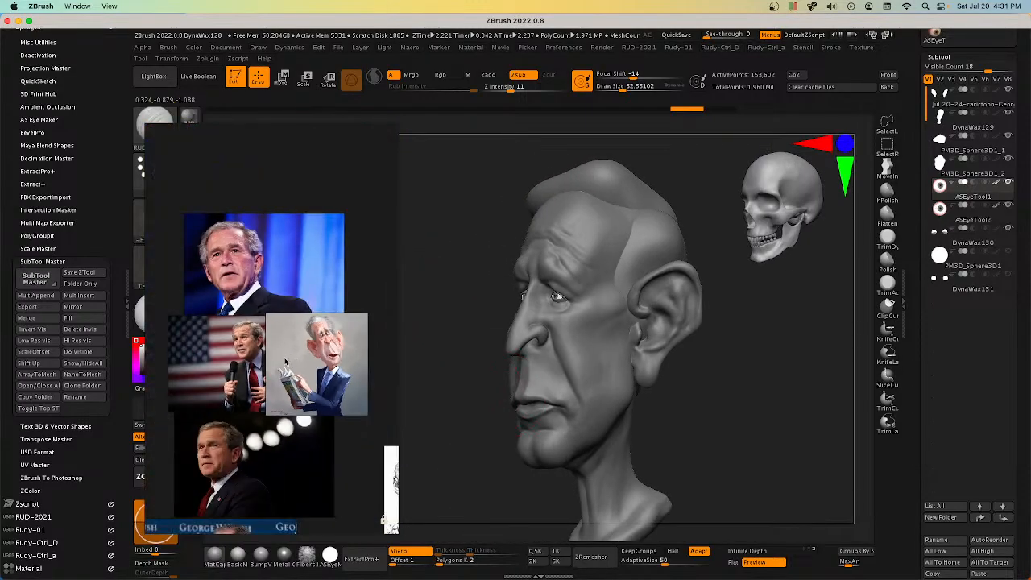
pyautogui.scroll(5, 285, 360)
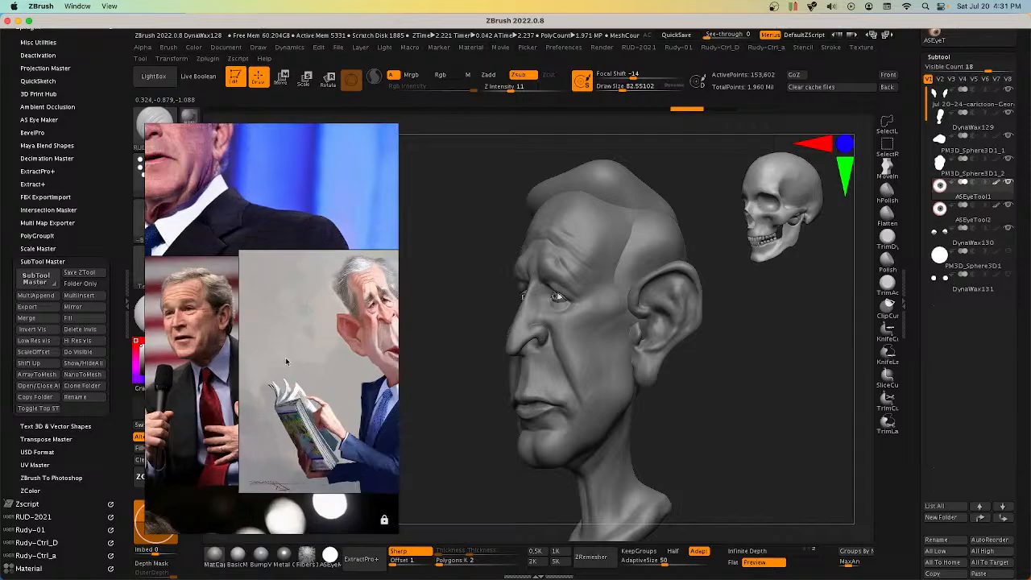
pyautogui.moveTo(674, 357); pyautogui.dragTo(724, 383, button='right')
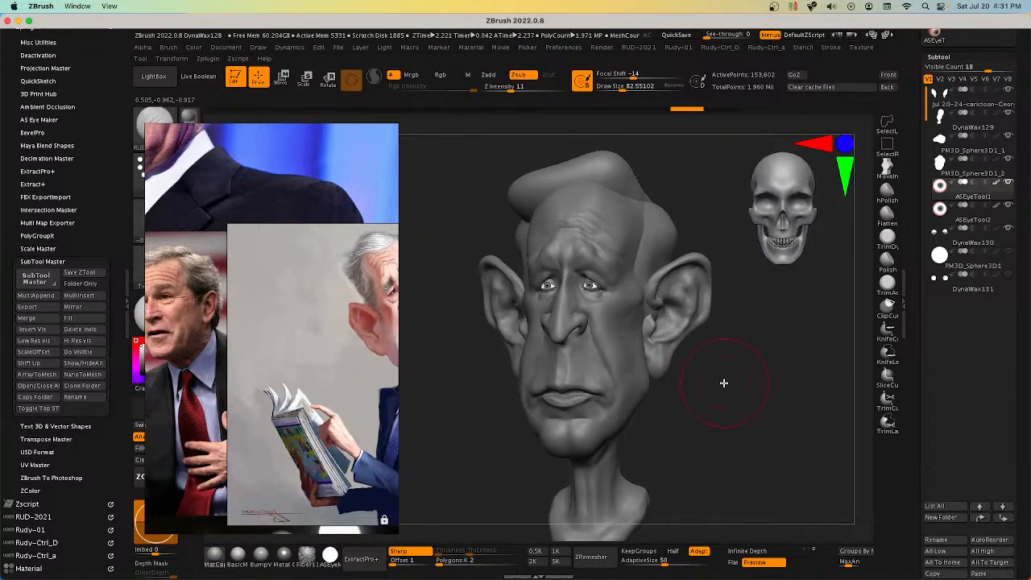